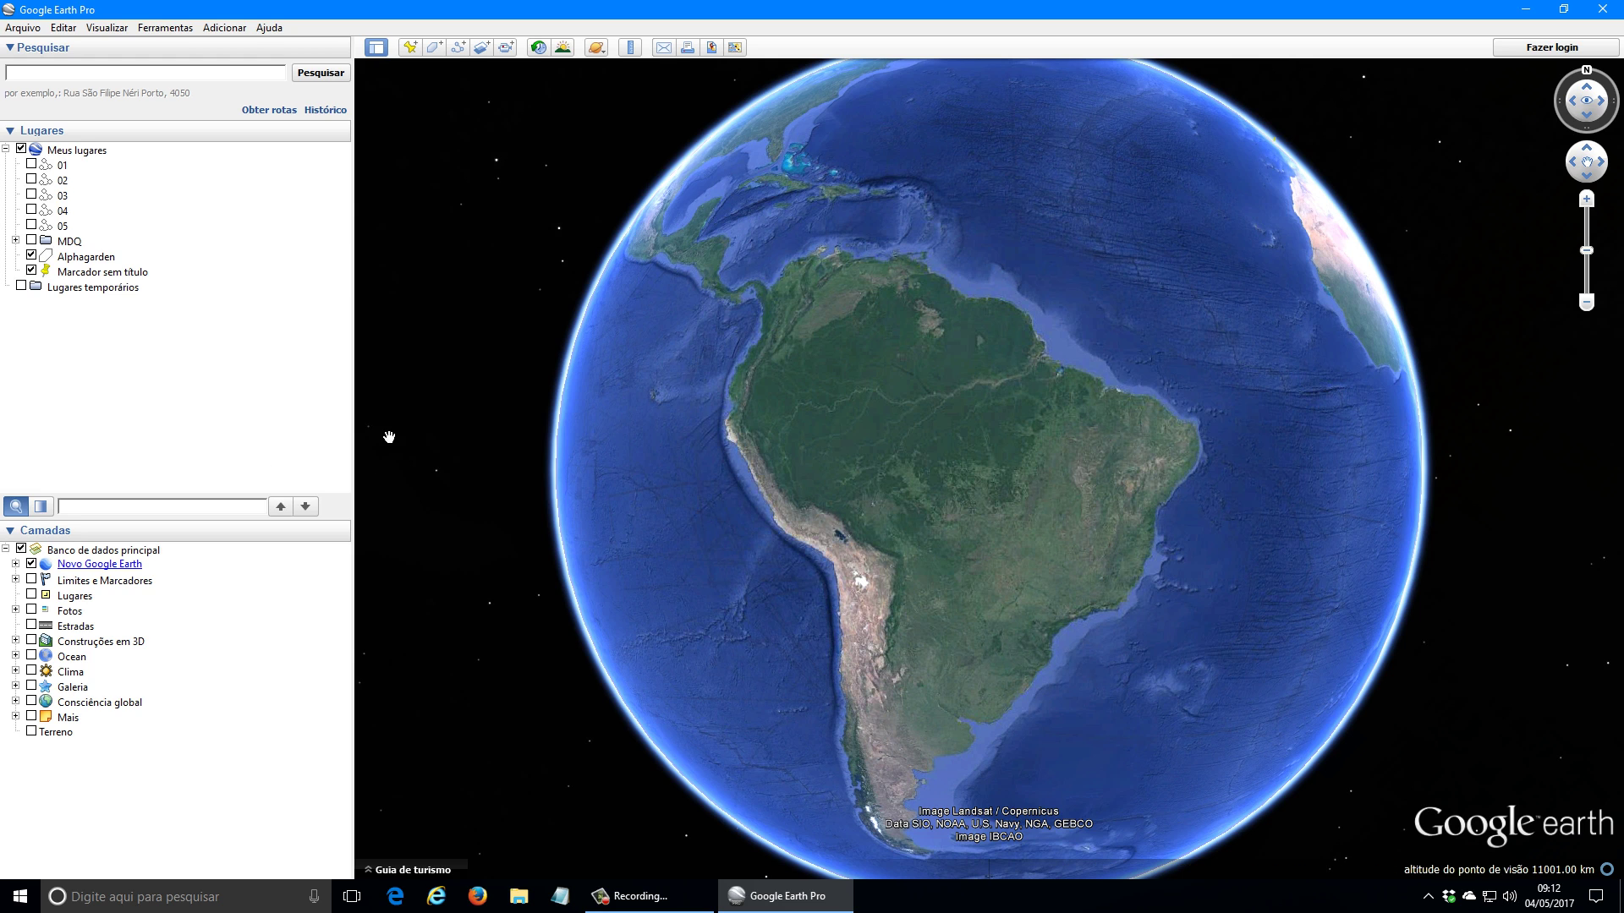
# Step: Browse in File Explorer to C:\processos\shp and examine the Limite_do_Municipio shapefile's component files
pyautogui.click(518, 896)
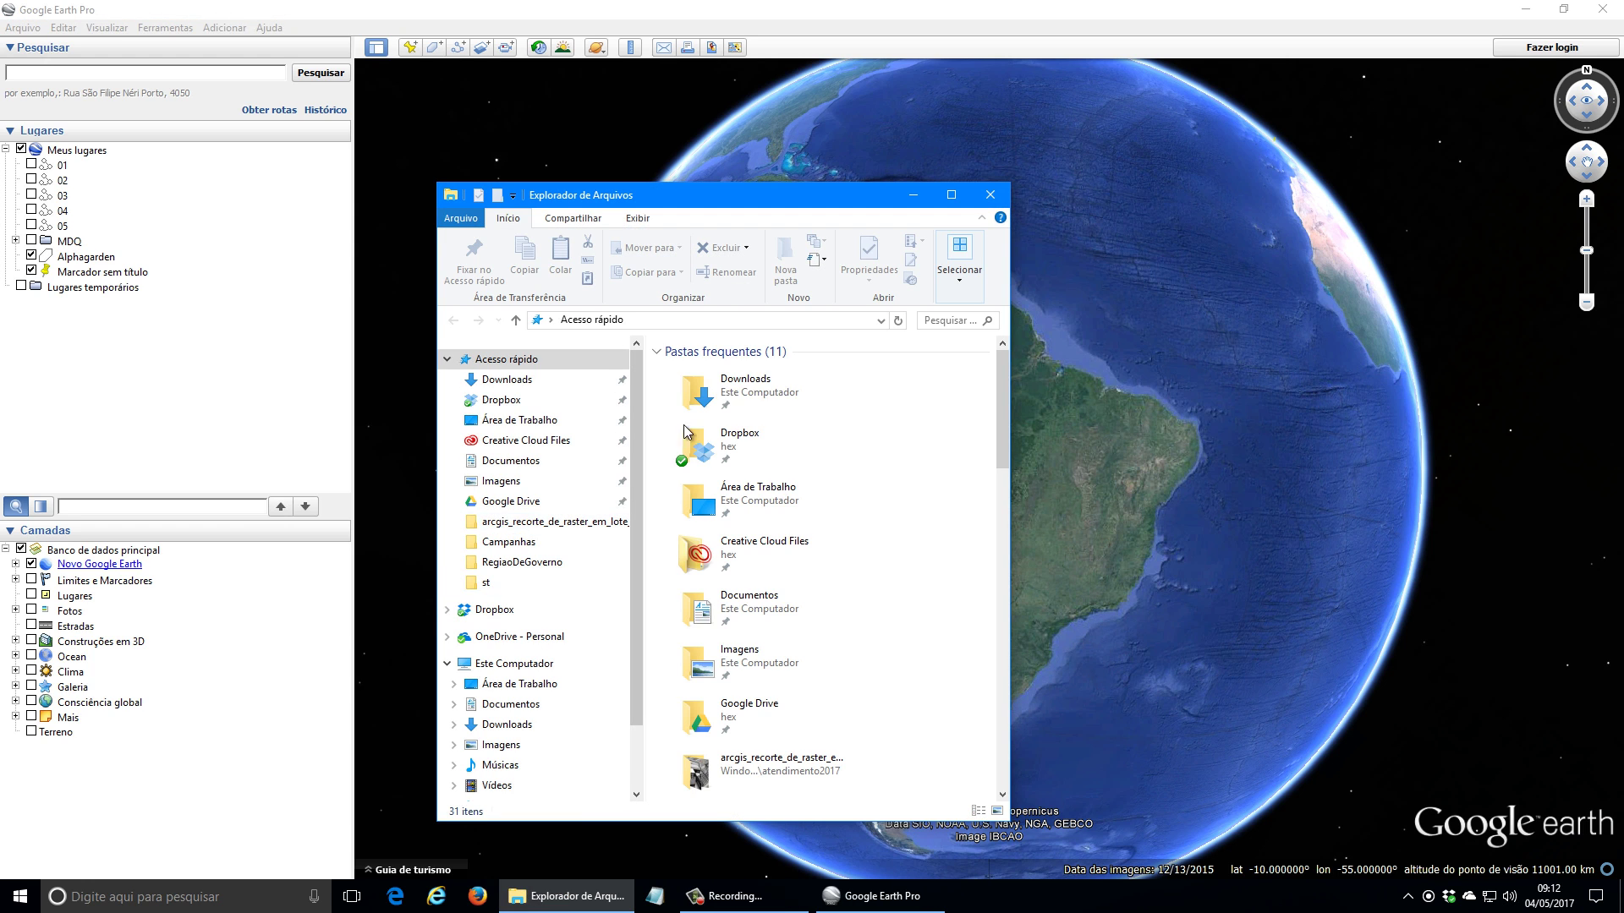
pyautogui.scroll(-3, 636, 682)
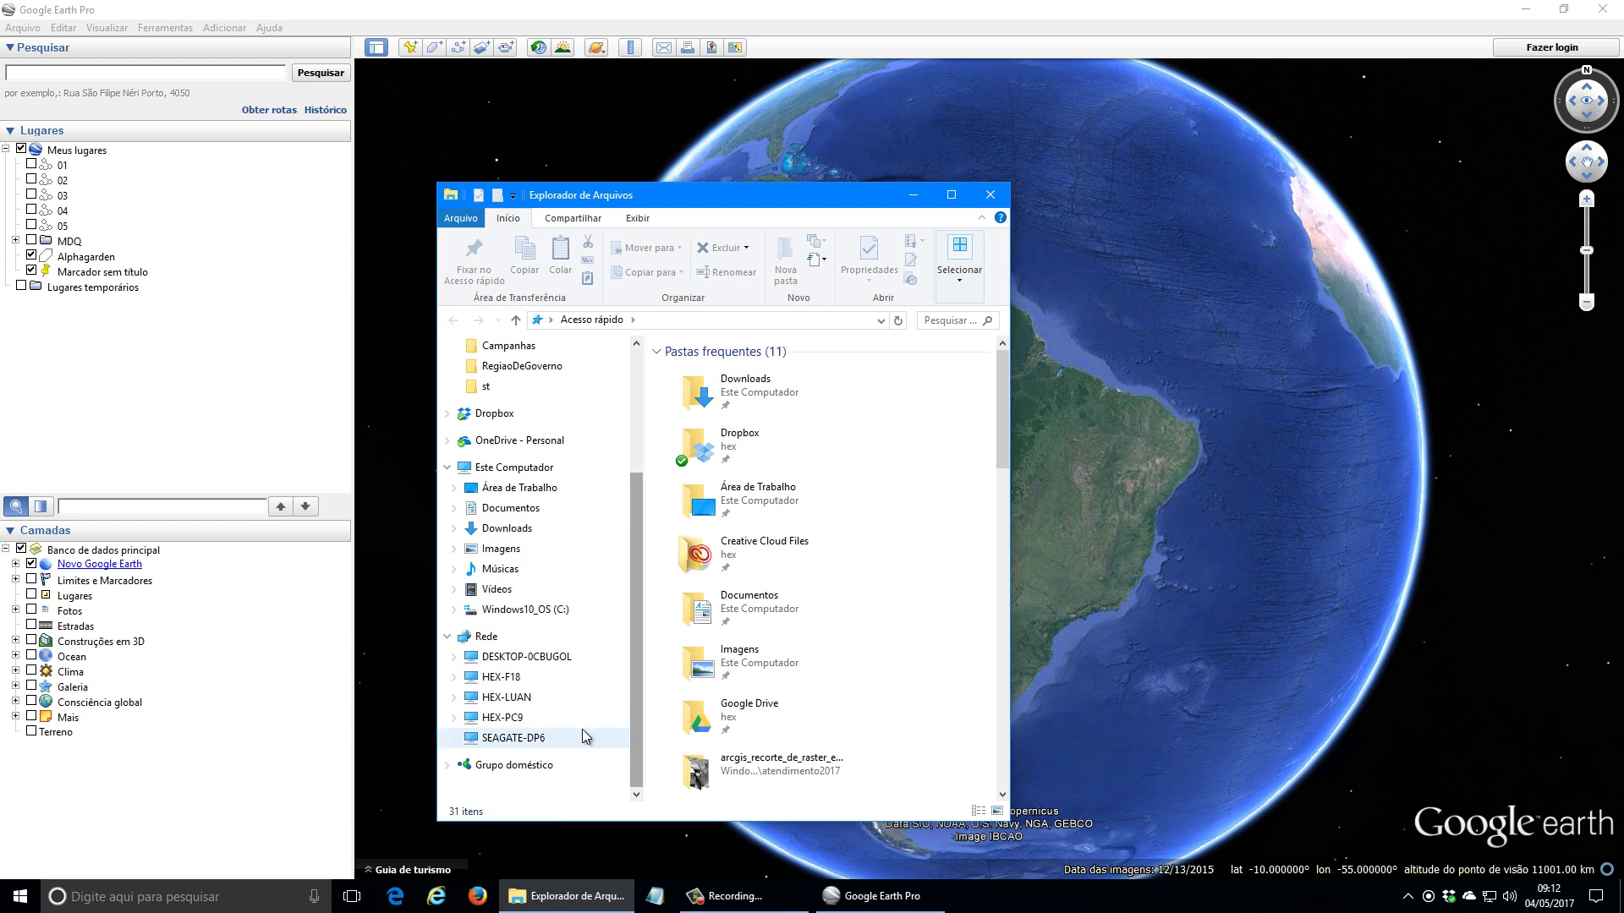
pyautogui.click(534, 609)
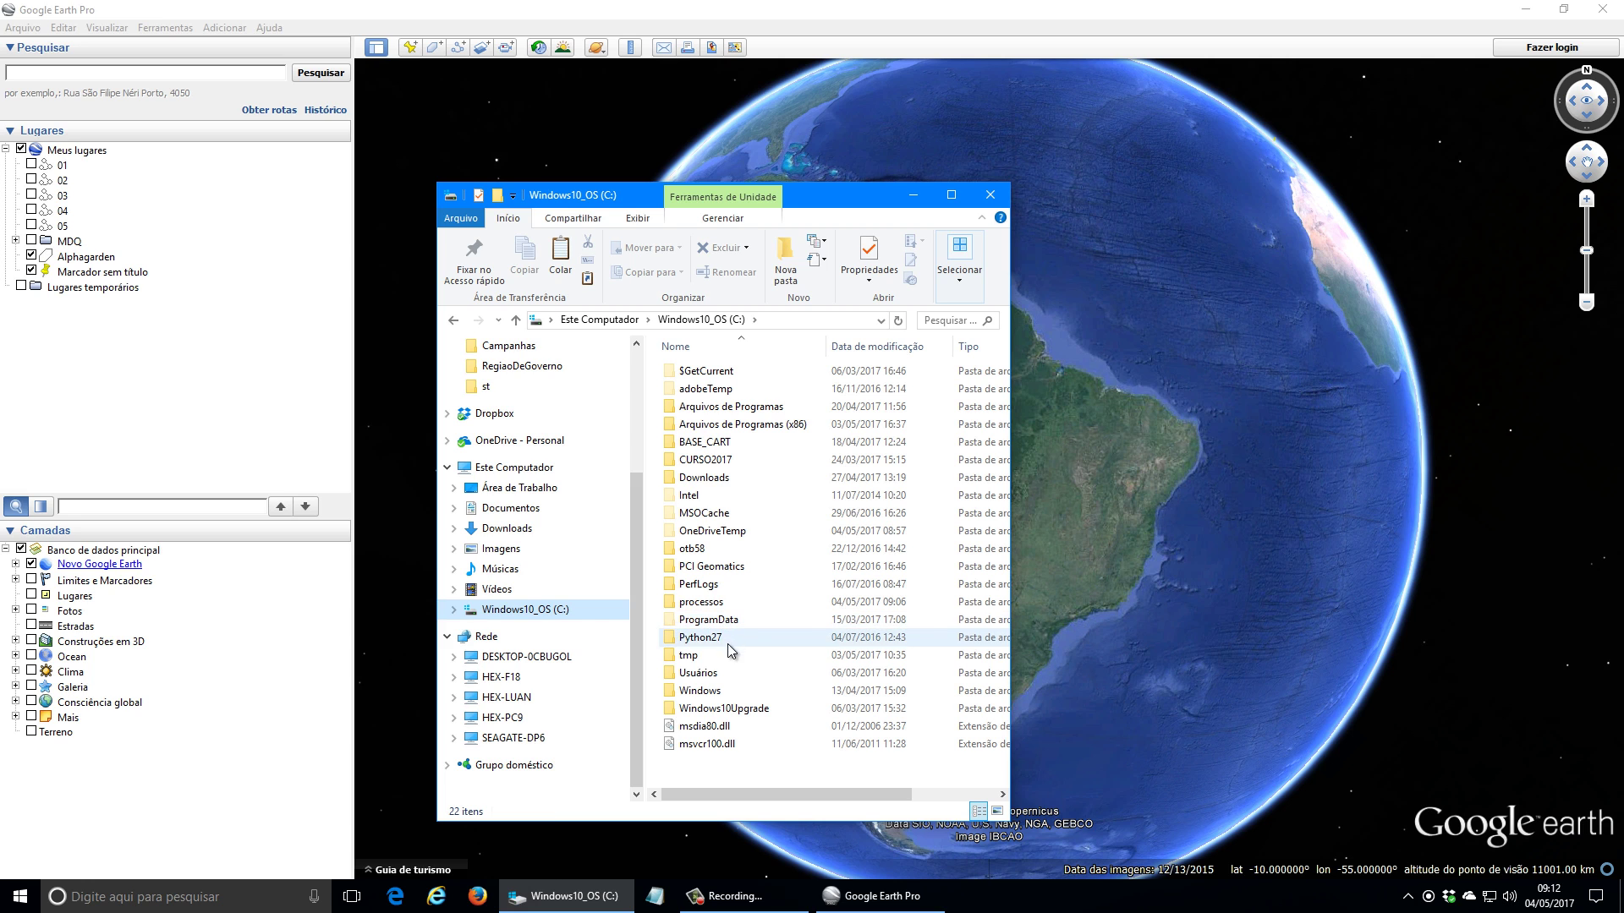
pyautogui.doubleClick(713, 659)
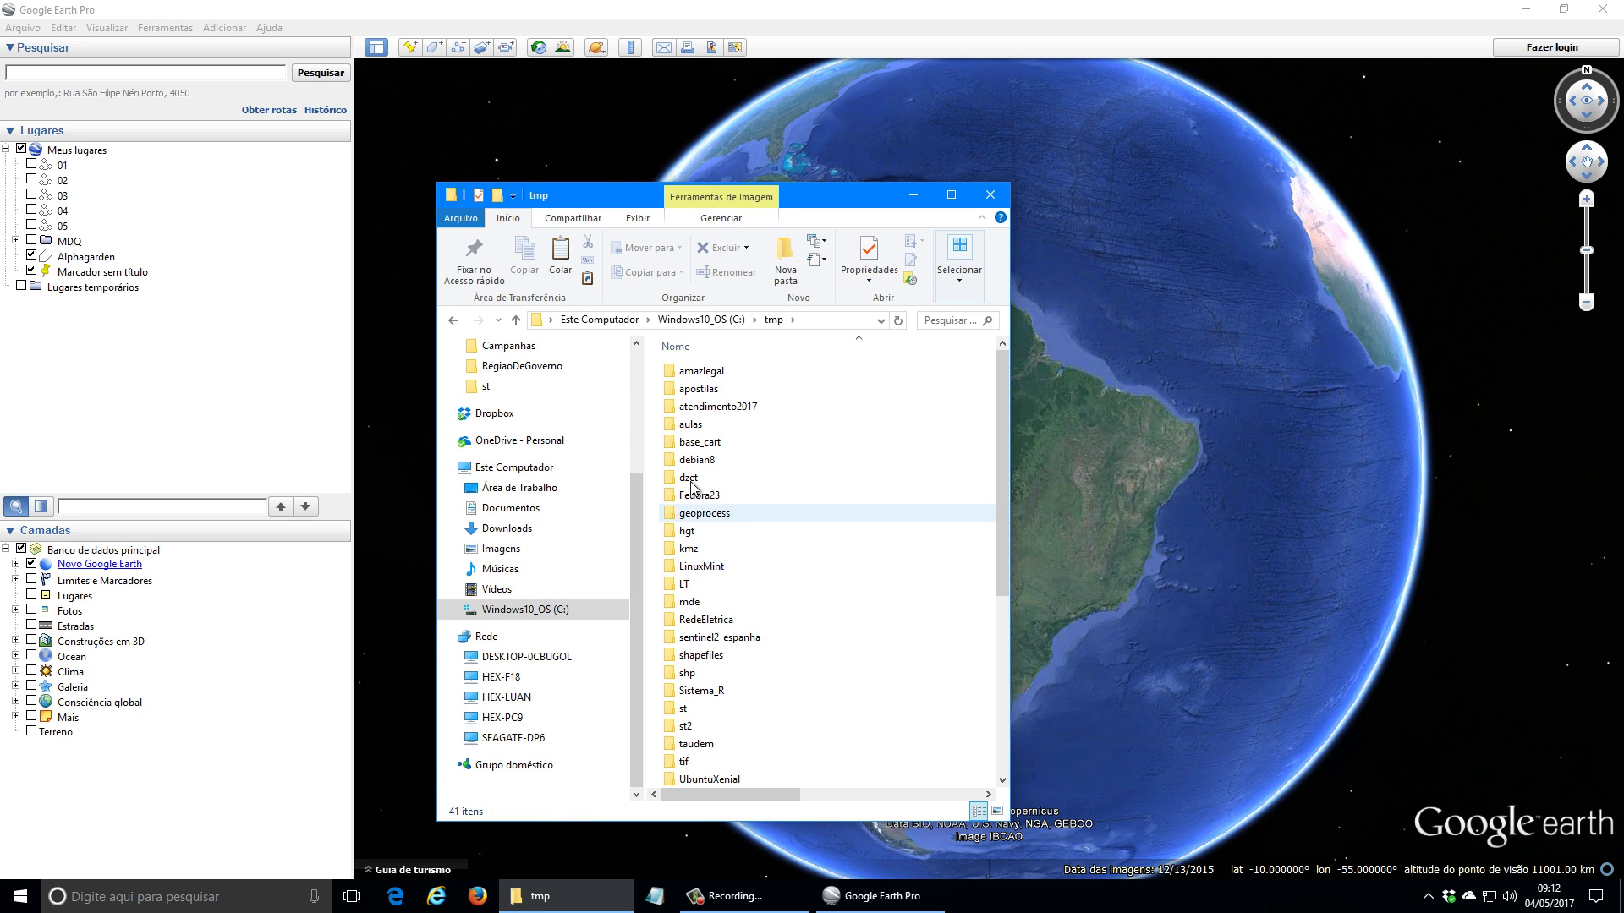
pyautogui.click(453, 320)
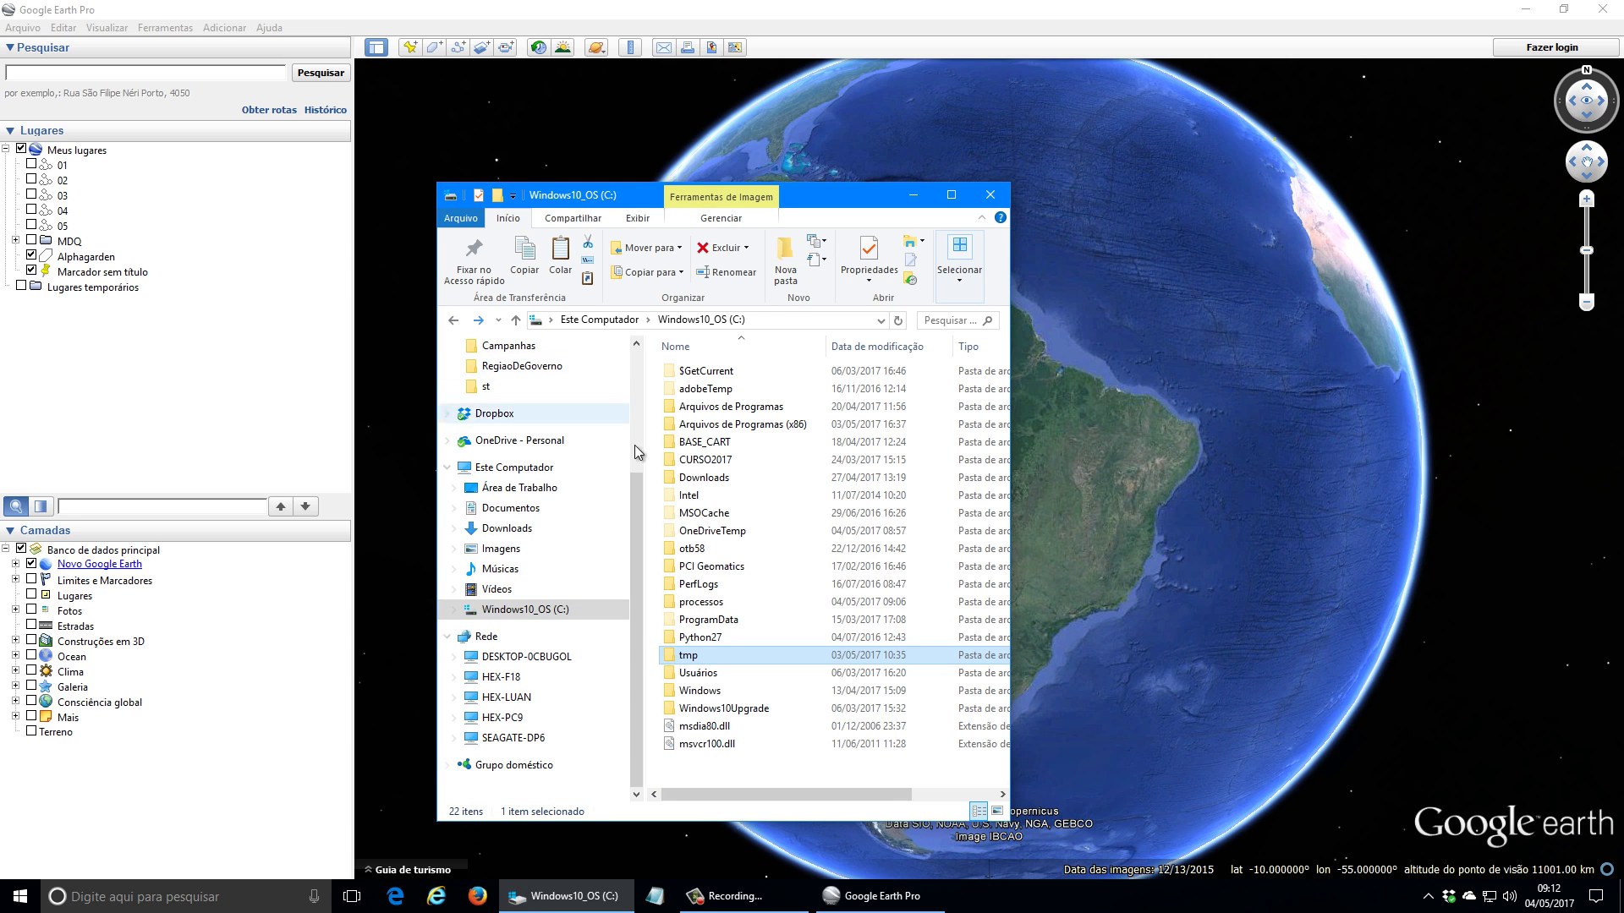
pyautogui.doubleClick(702, 600)
pyautogui.doubleClick(686, 372)
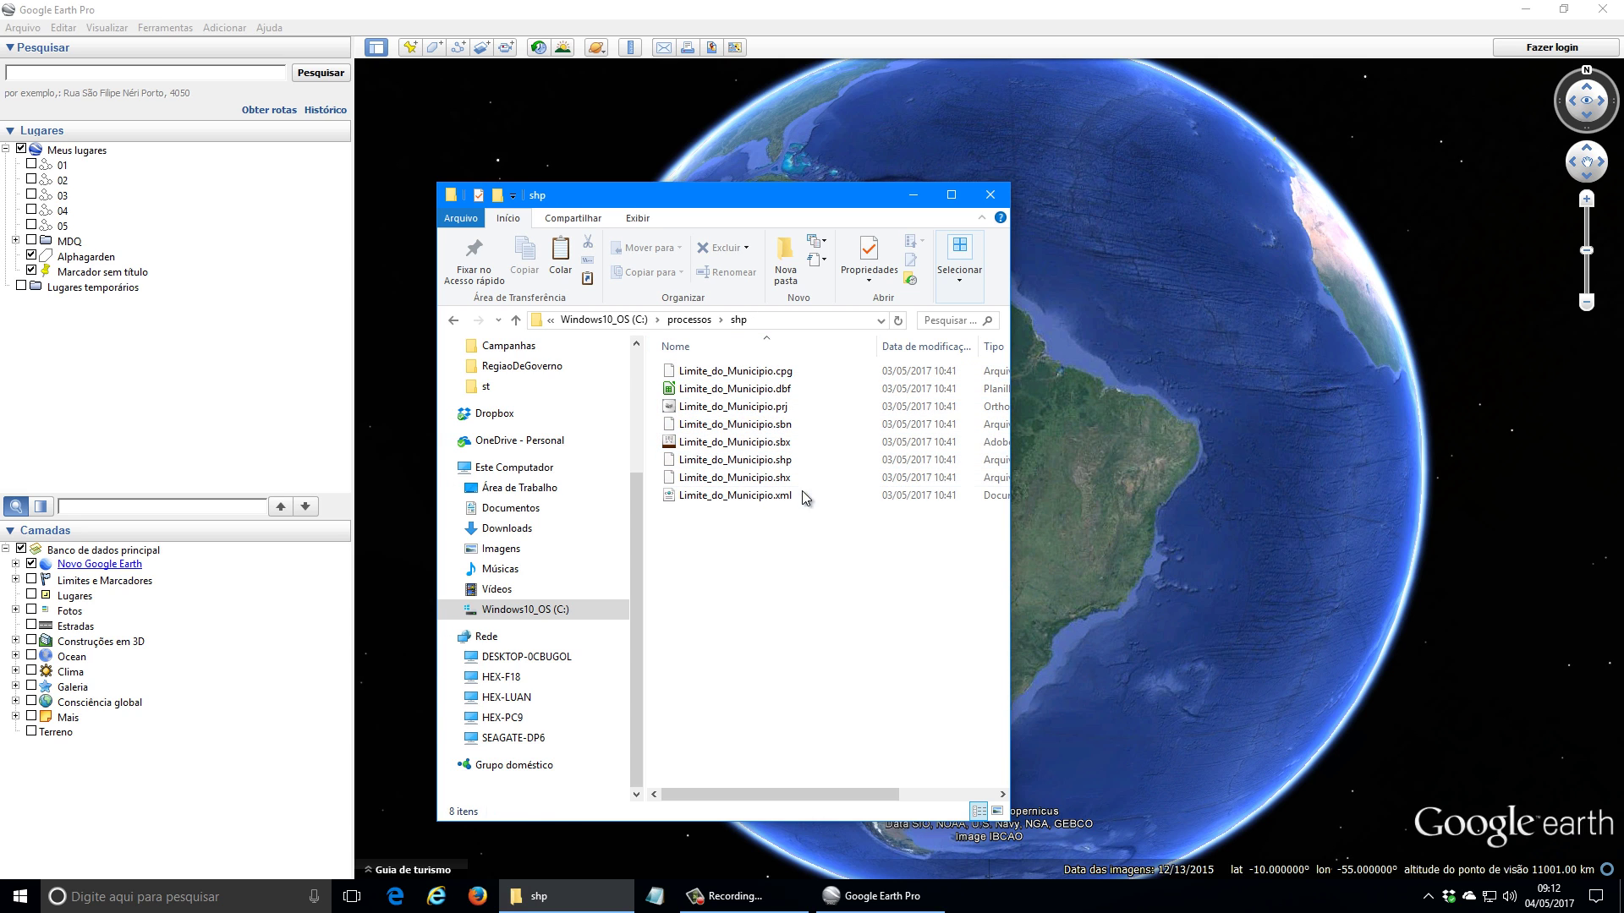
# Step: Switch back to Google Earth Pro and begin opening a file, limiting the file type to ESRI Shape (*.shp)
pyautogui.click(19, 28)
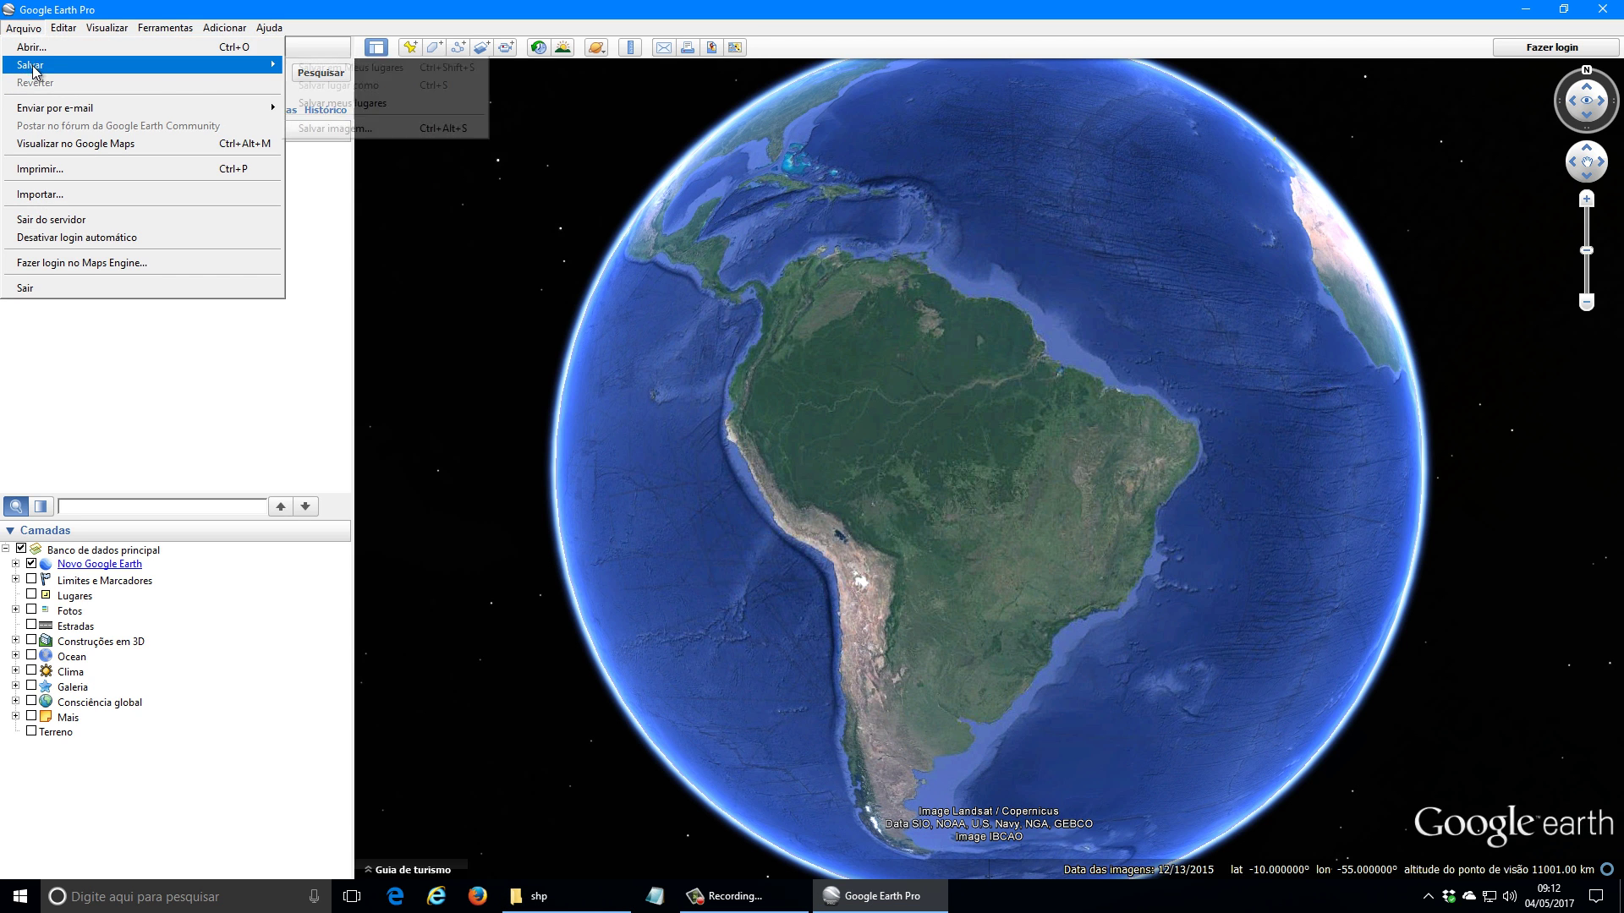
pyautogui.click(761, 329)
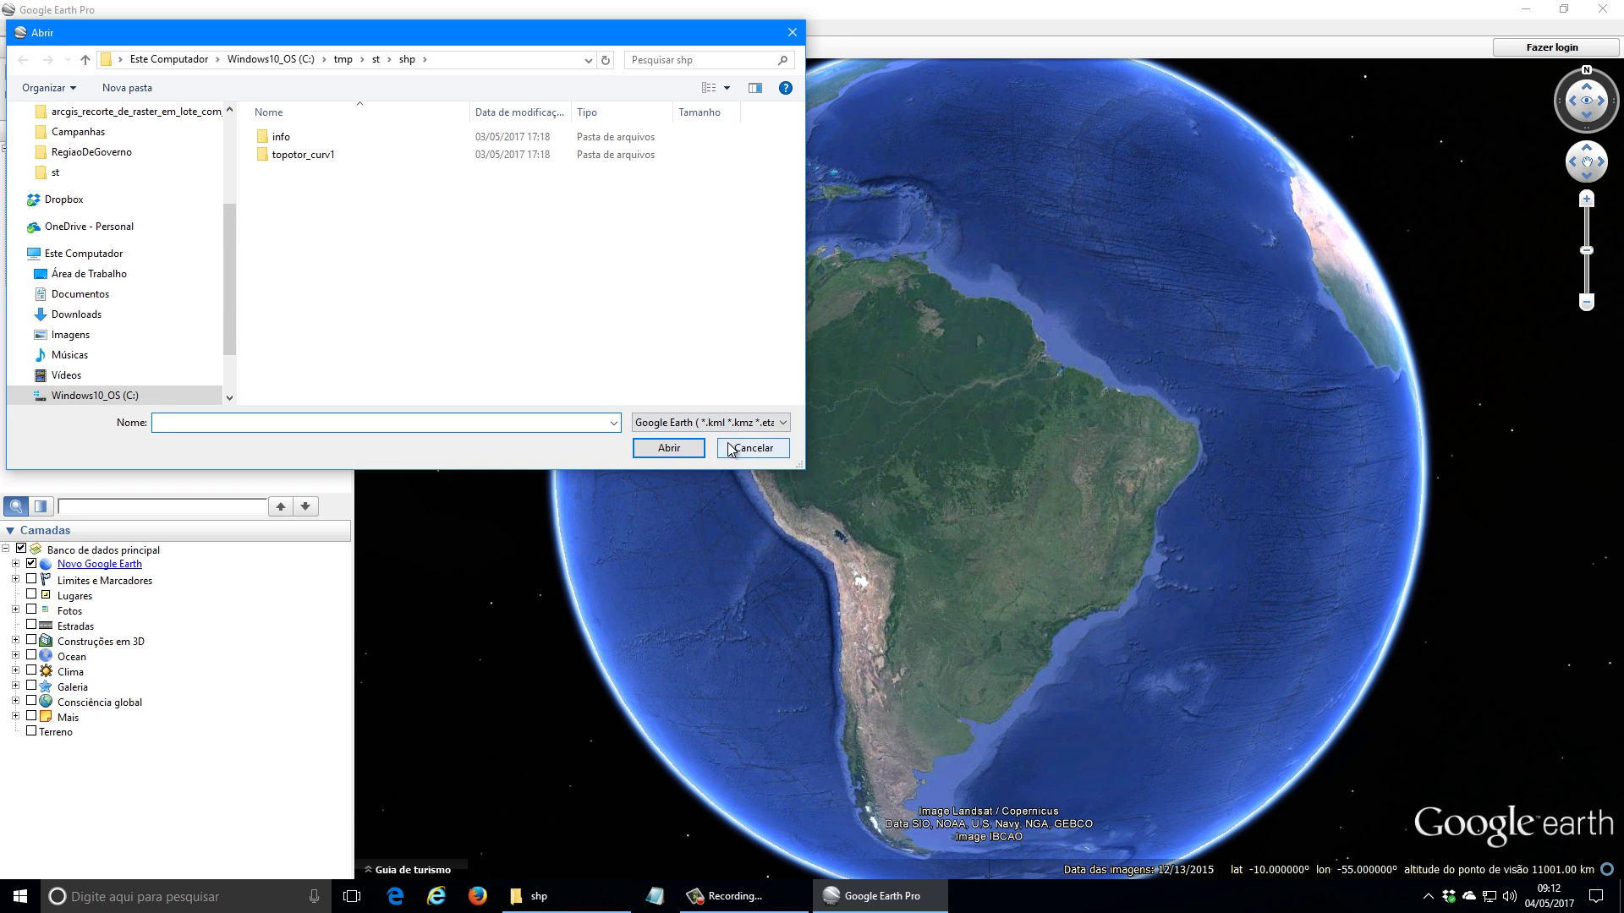
pyautogui.click(710, 421)
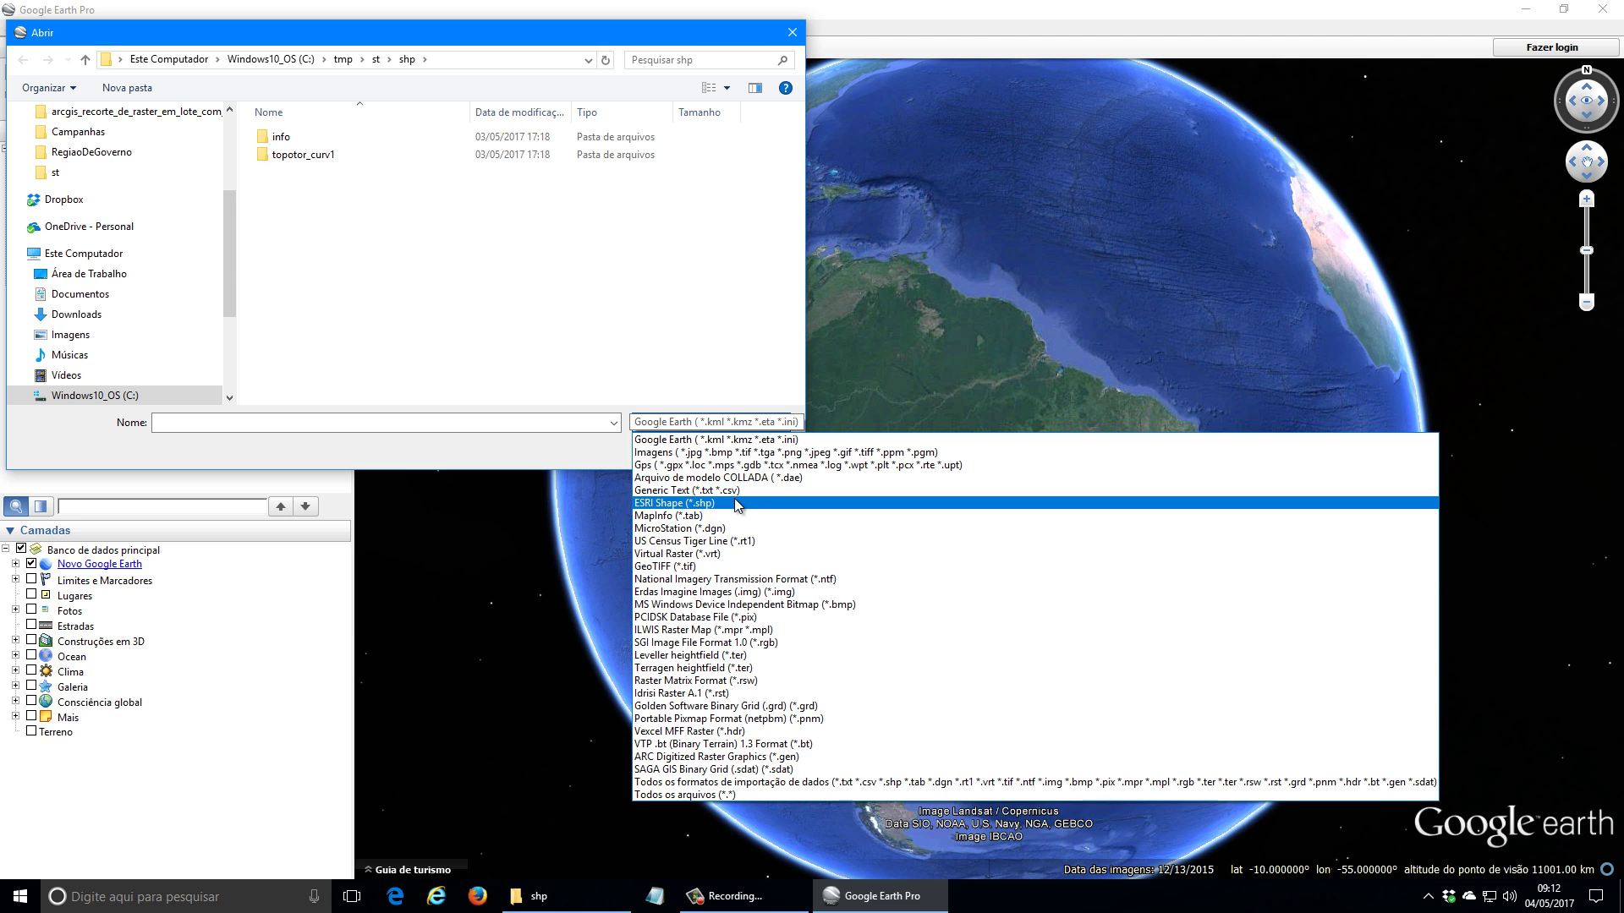
pyautogui.click(735, 503)
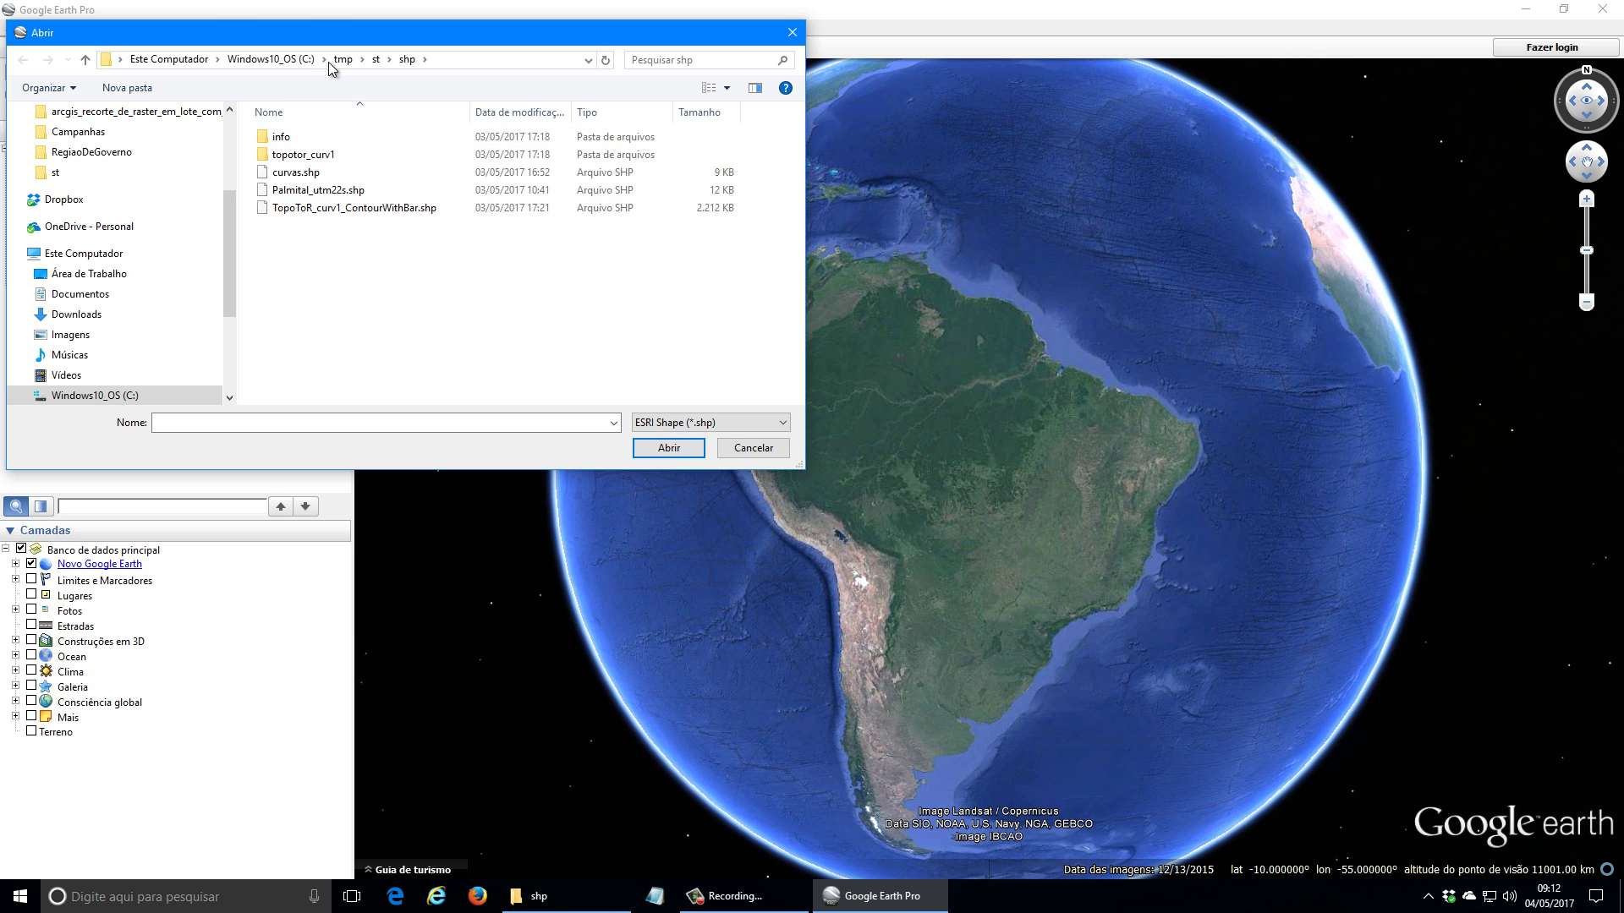
# Step: Import Limite_do_Municipio.shp from C:\processos\shp without applying a style template
pyautogui.click(294, 66)
pyautogui.click(296, 343)
pyautogui.scroll(-1, 302, 363)
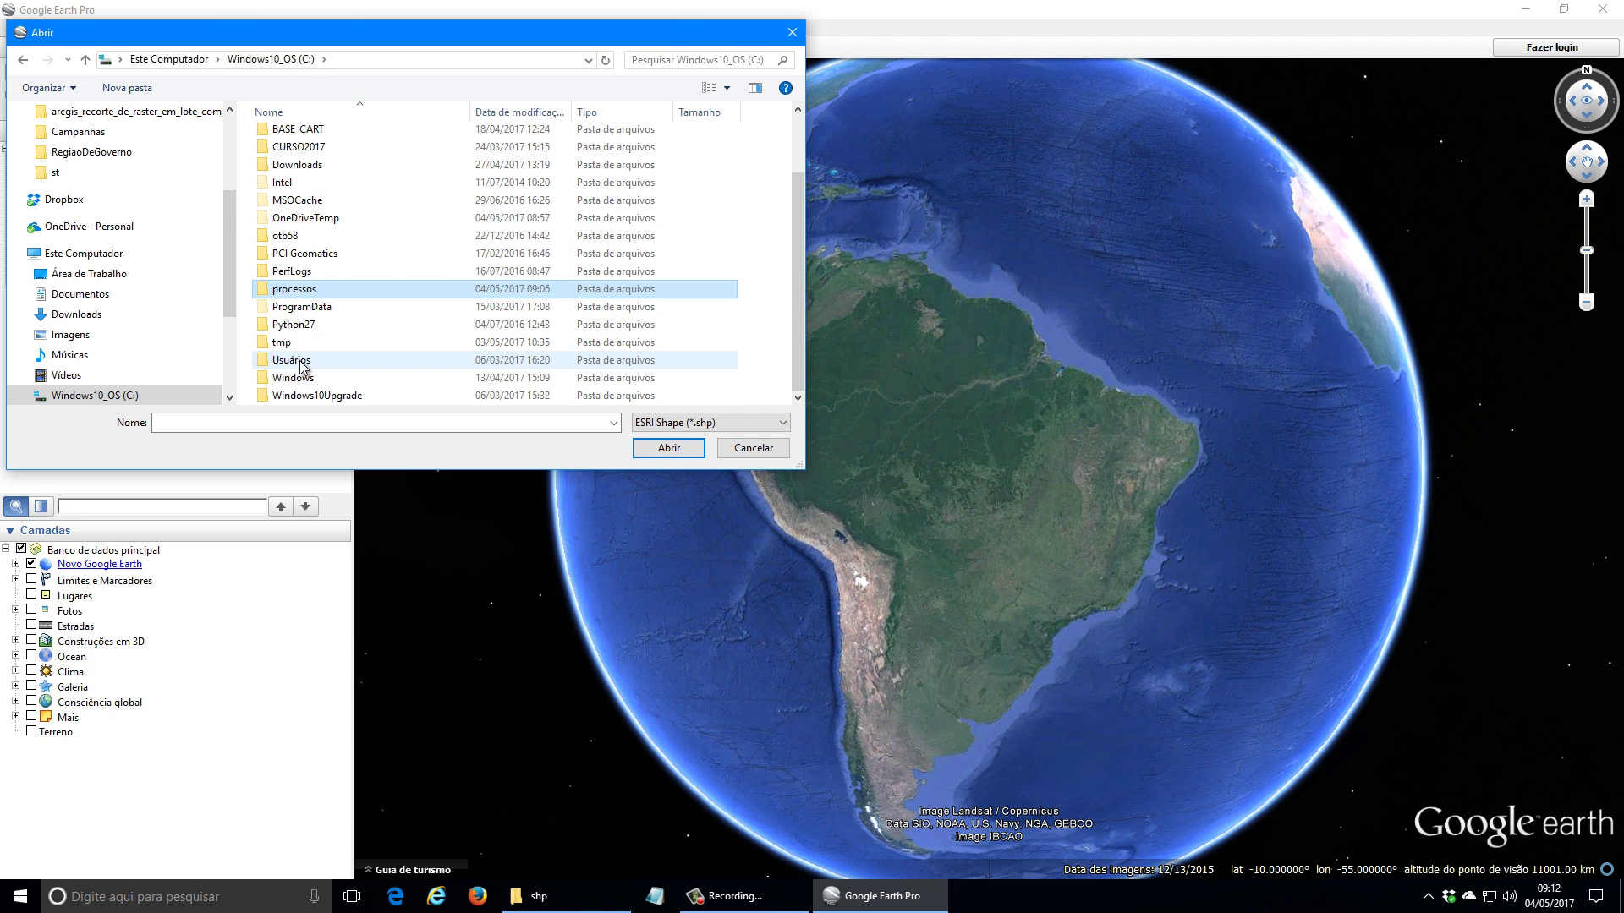
pyautogui.doubleClick(292, 291)
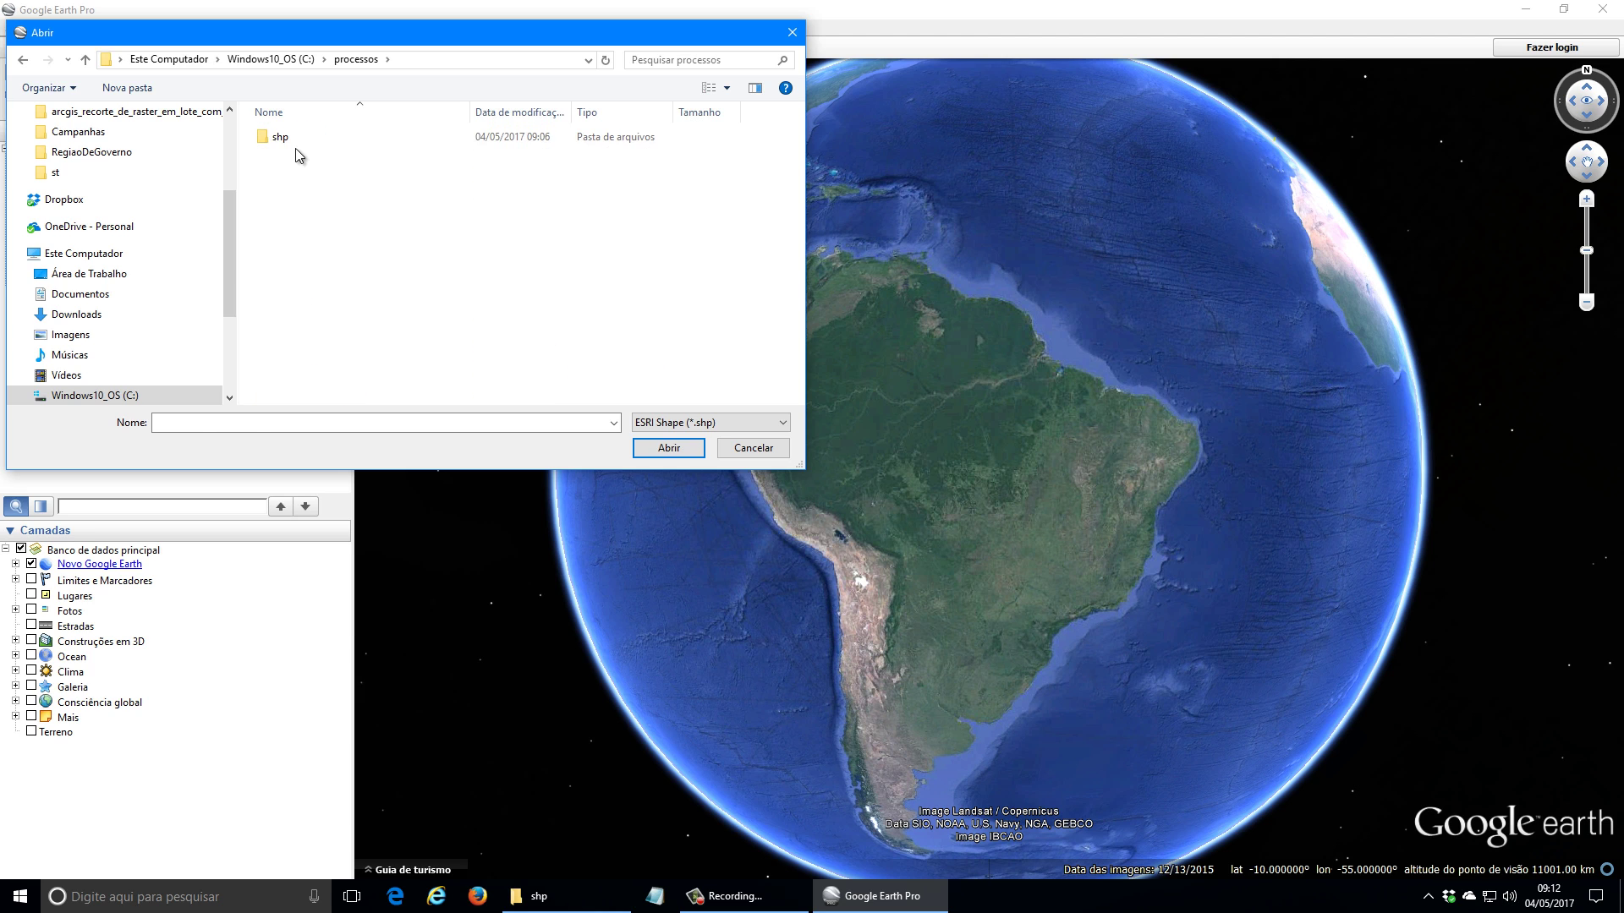
pyautogui.doubleClick(291, 142)
pyautogui.click(295, 141)
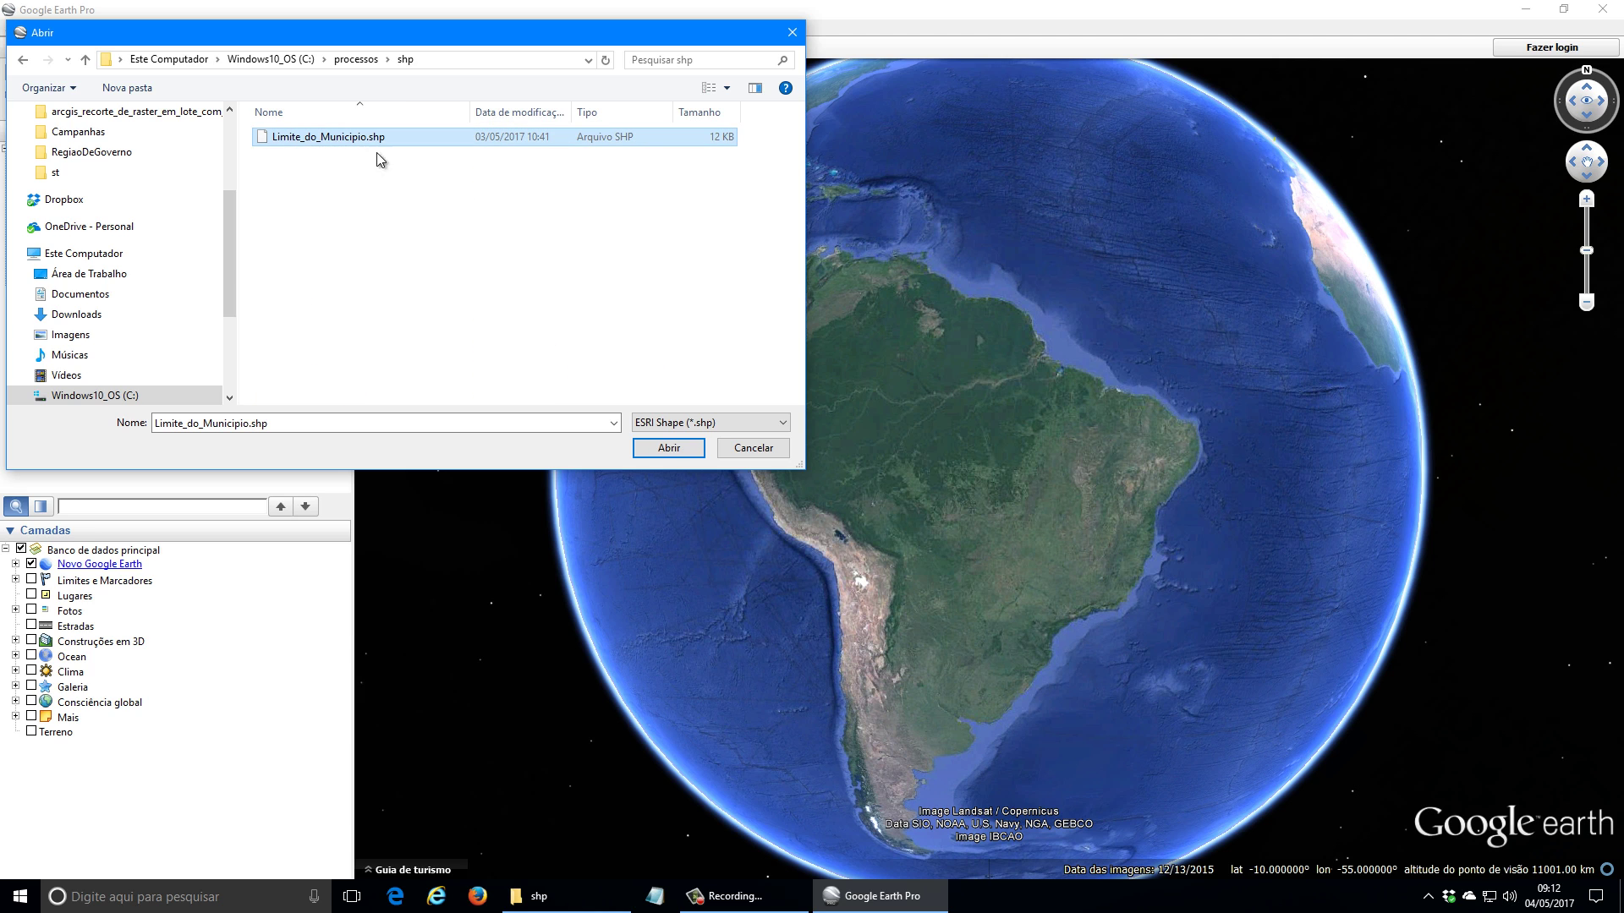
pyautogui.click(668, 447)
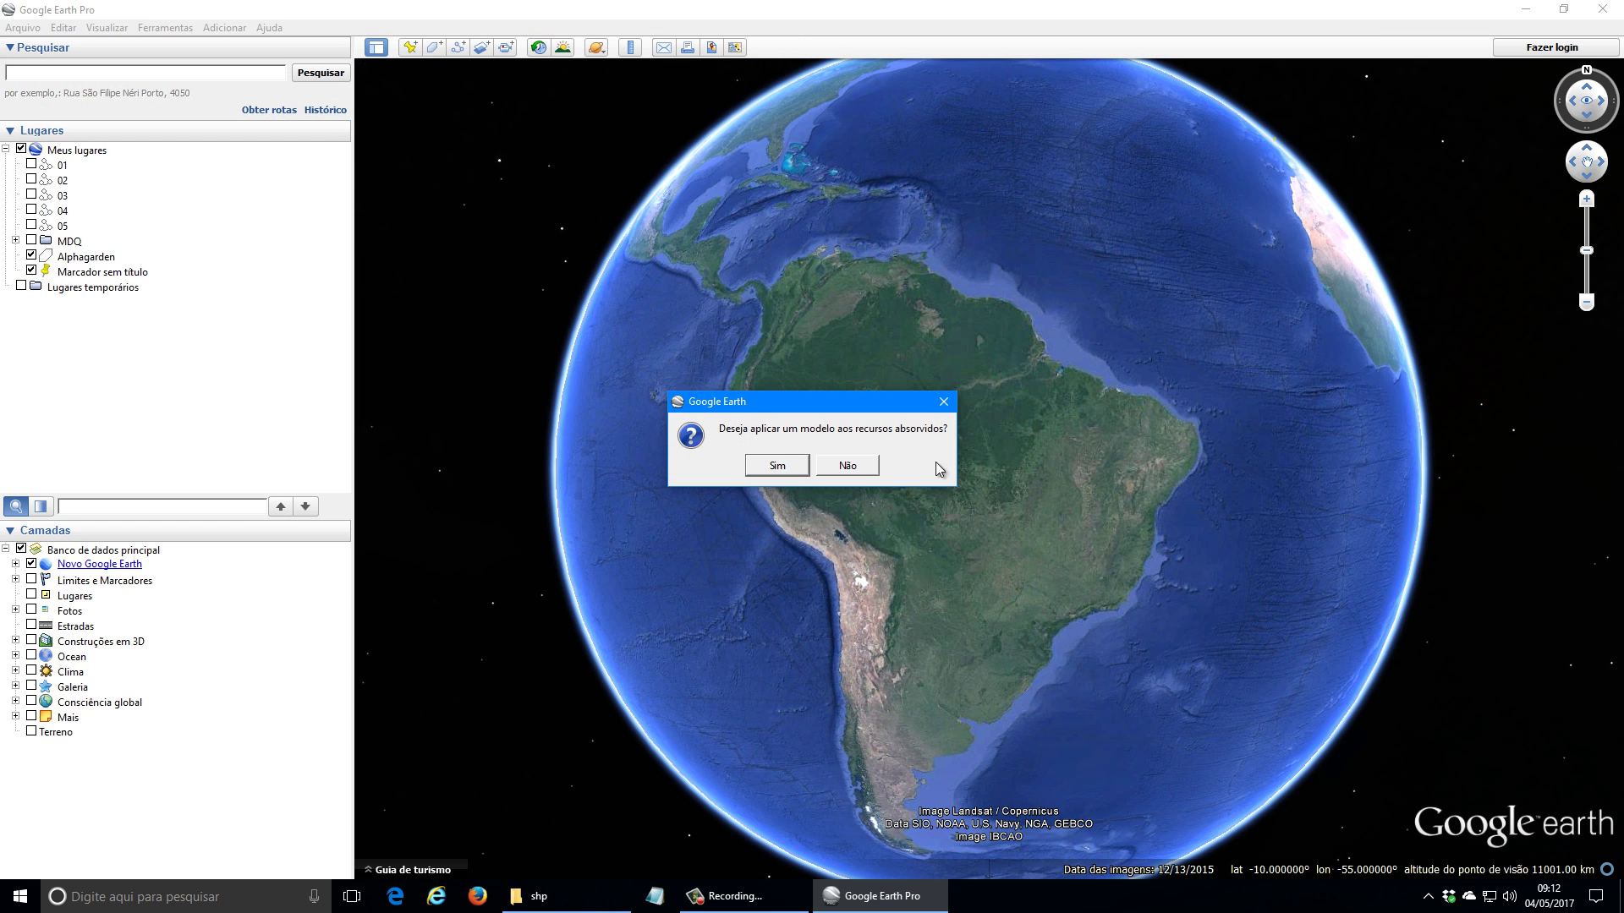
pyautogui.click(850, 467)
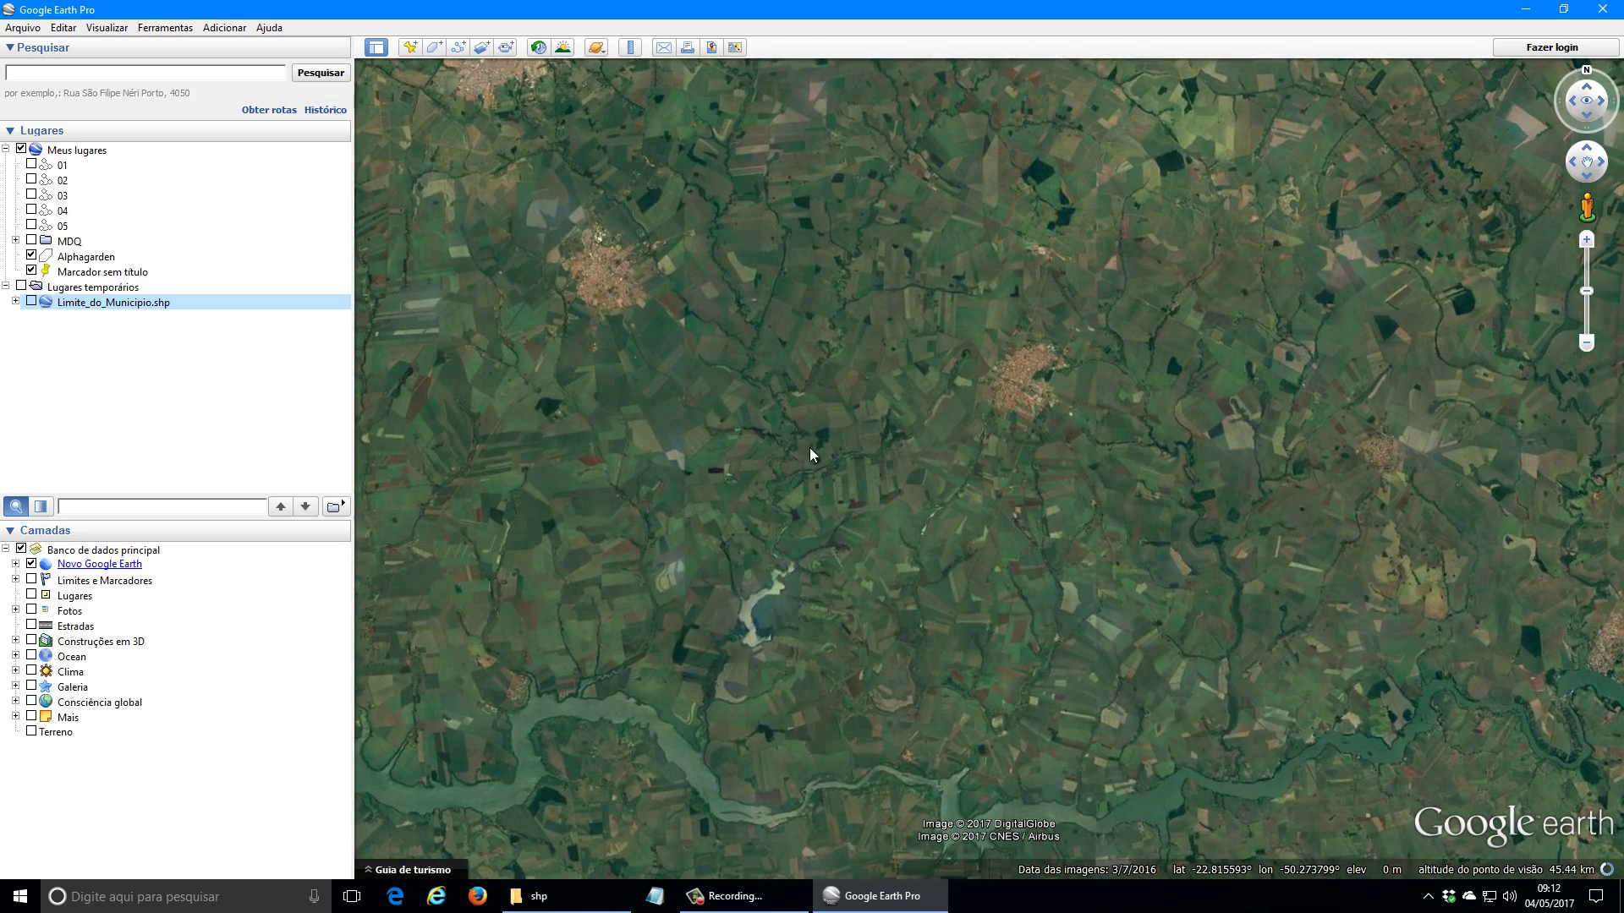
# Step: Show the imported Limite_do_Municipio.shp layer on the map and expand it down to its unnamed polygon
pyautogui.click(30, 301)
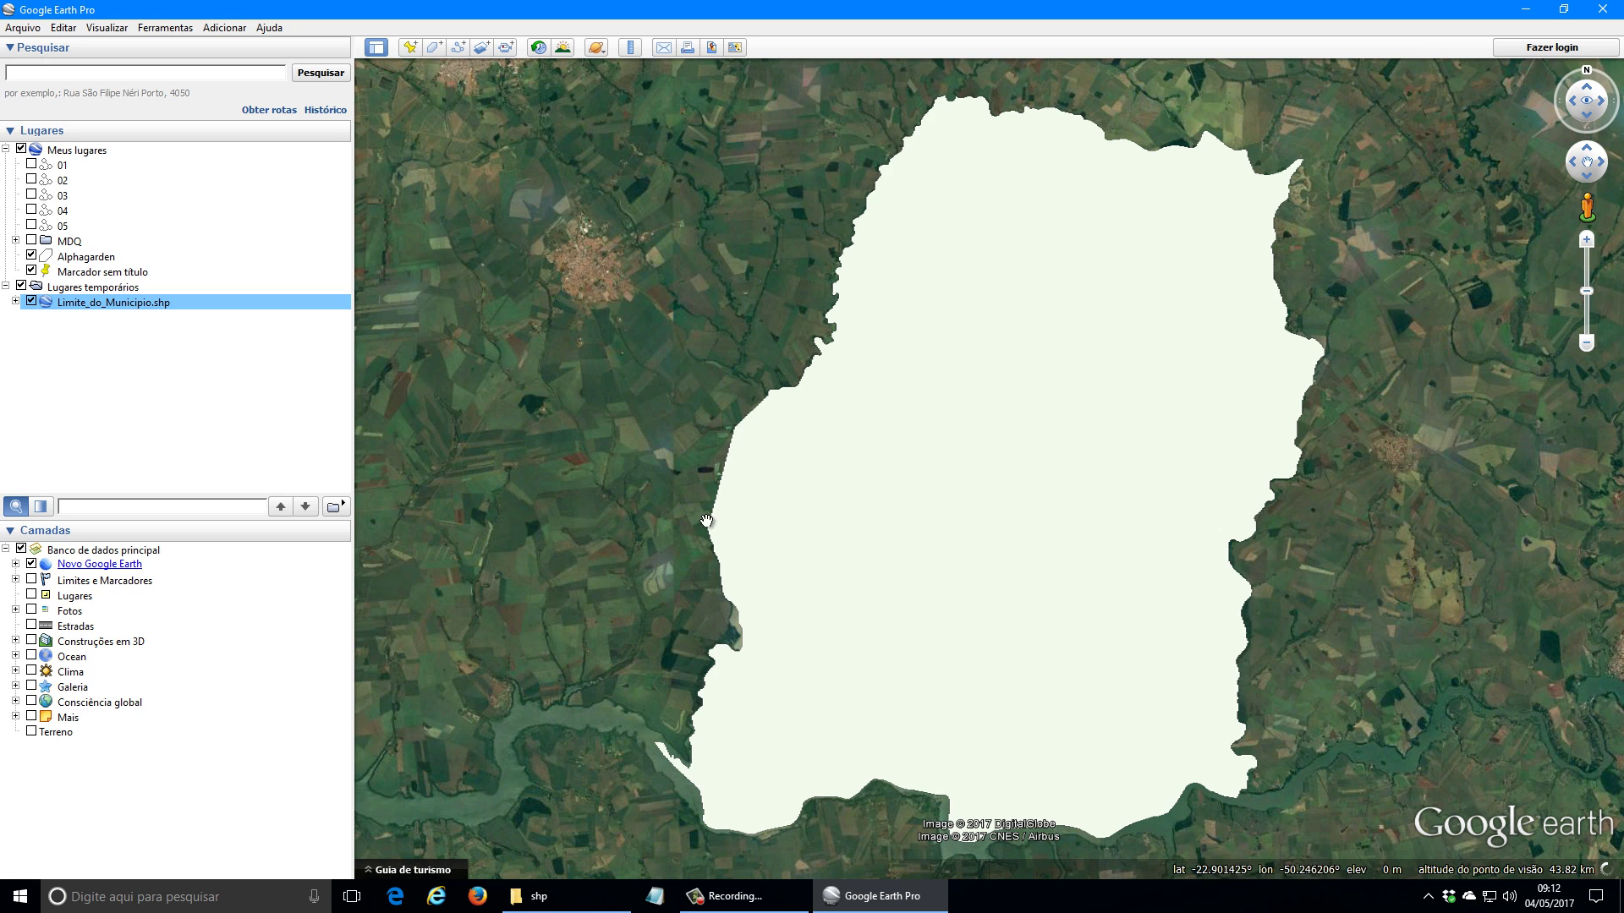
pyautogui.click(17, 301)
pyautogui.click(26, 316)
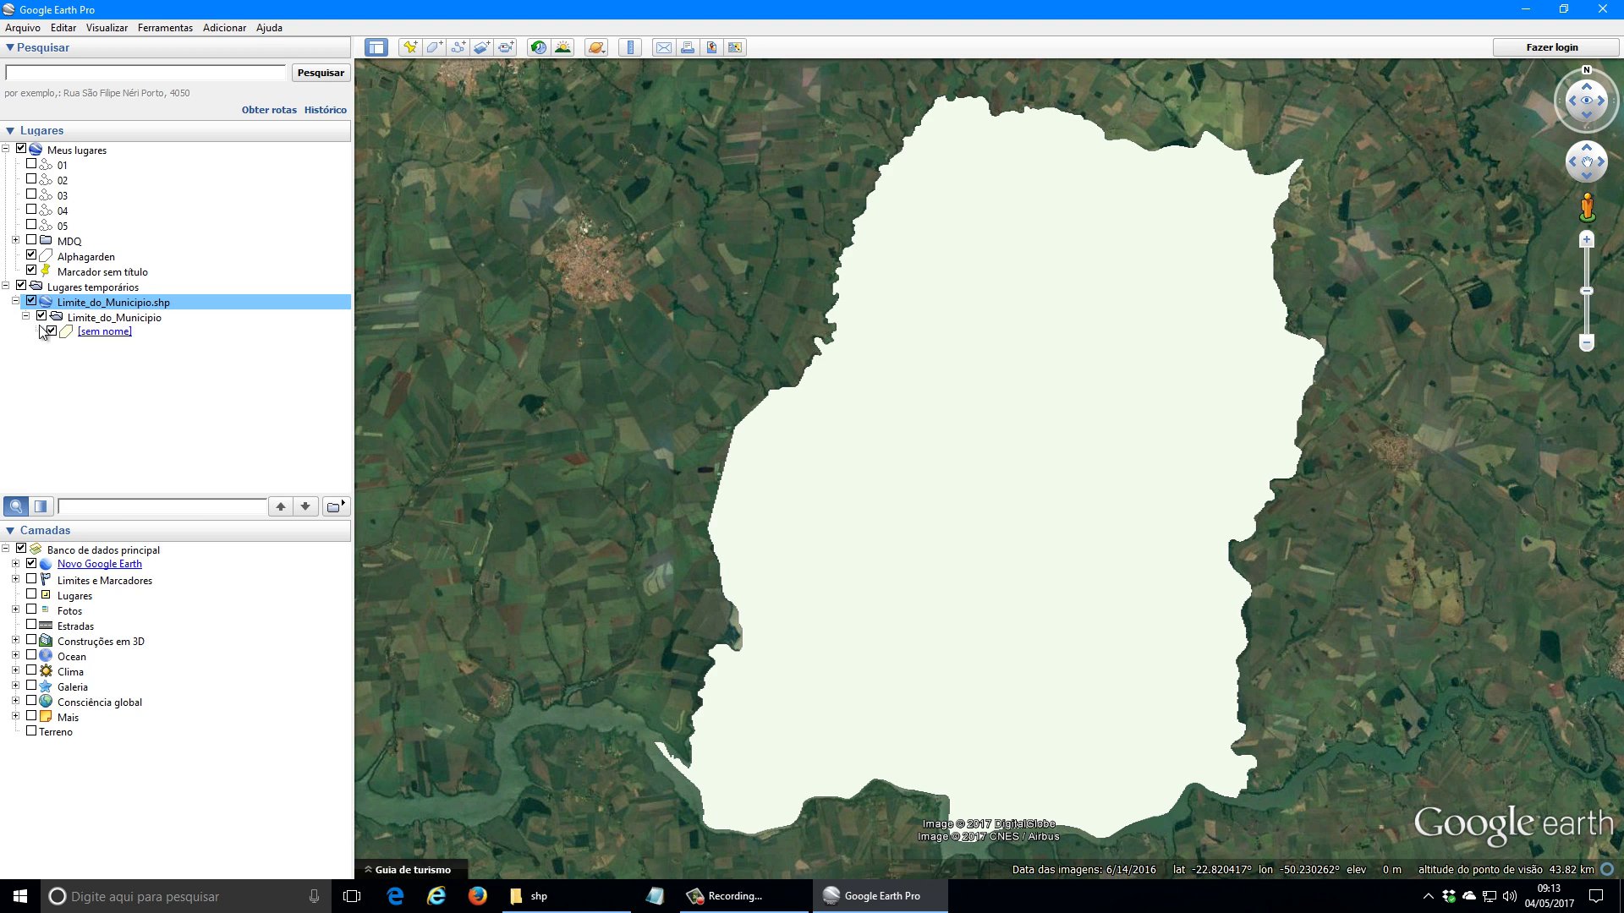
# Step: Edit the properties of the unnamed municipality polygon and set its area style to Circunscrito
pyautogui.rightClick(96, 336)
pyautogui.click(222, 568)
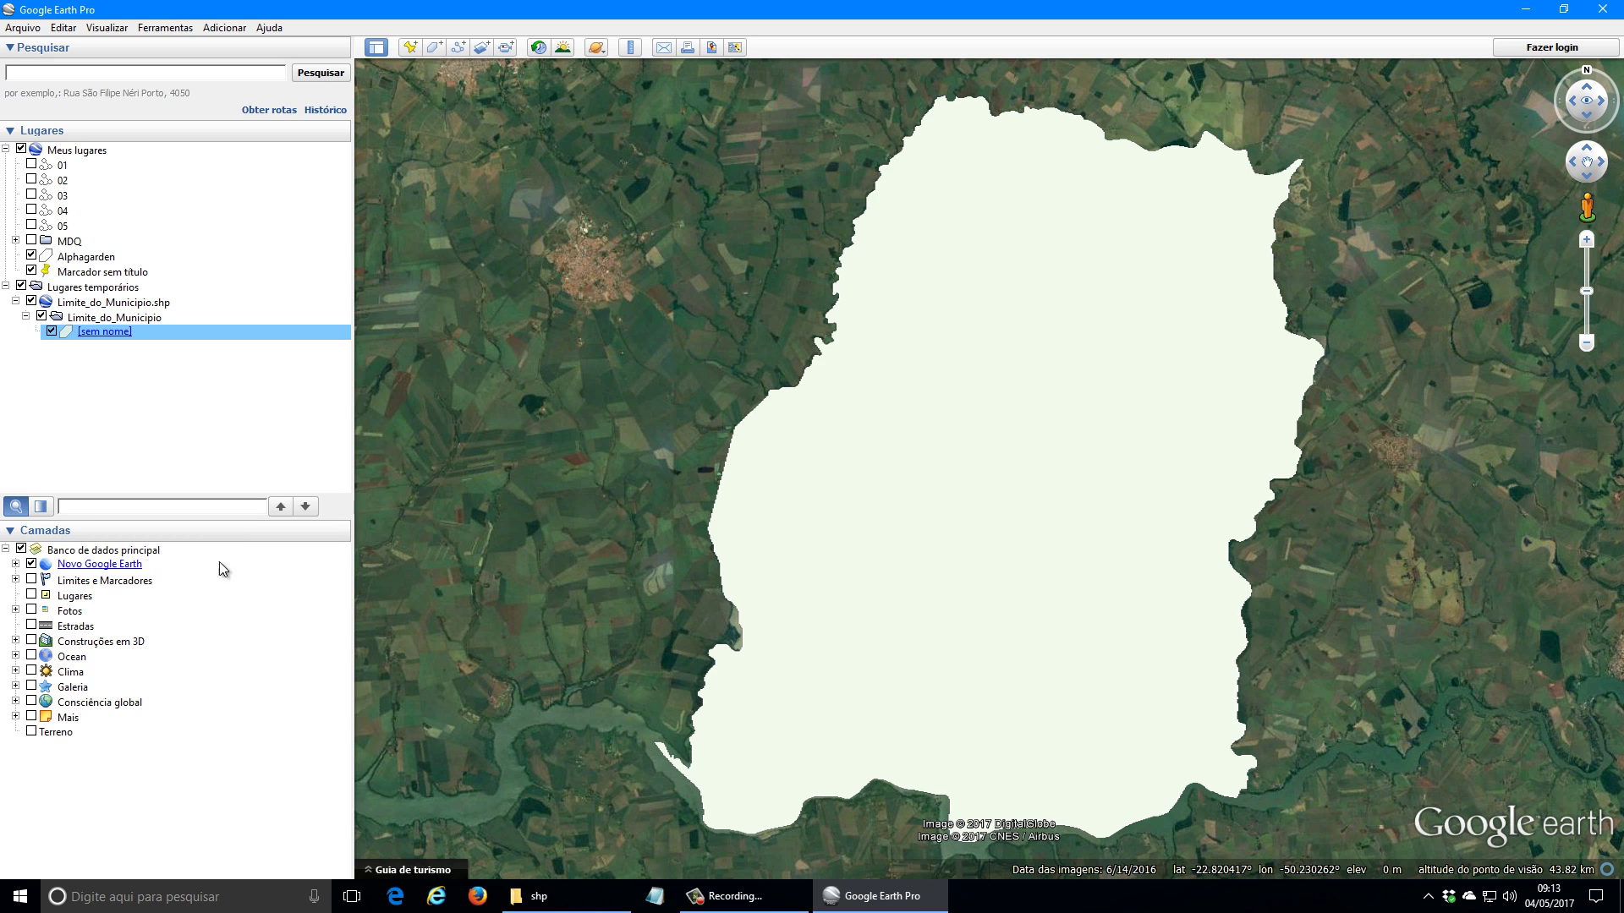
pyautogui.click(196, 319)
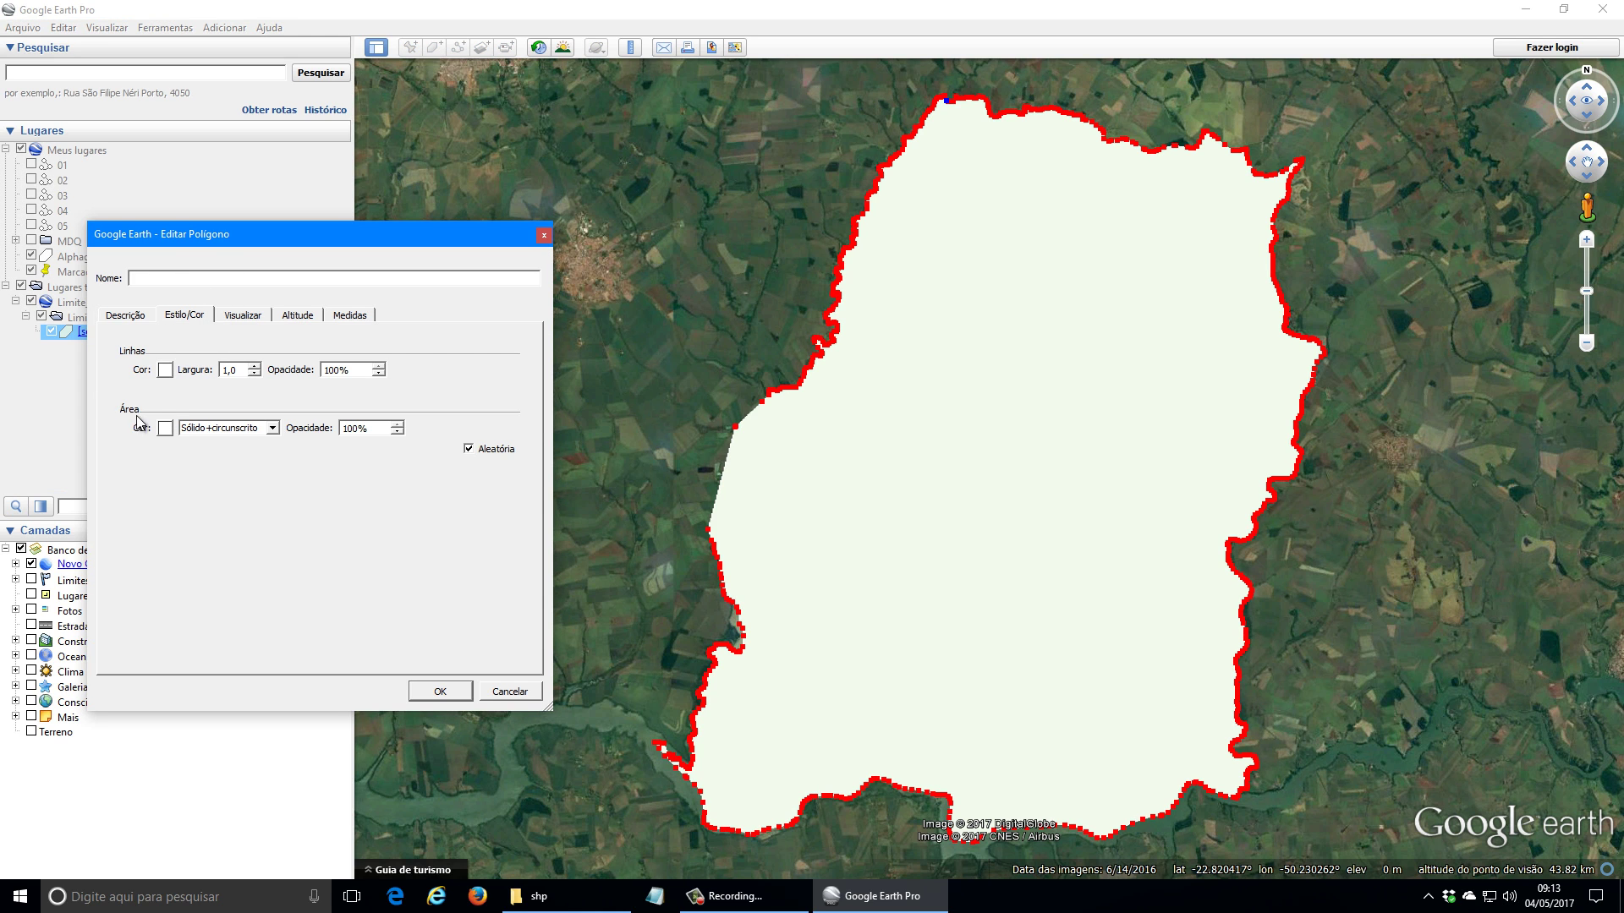
pyautogui.click(272, 431)
pyautogui.click(222, 458)
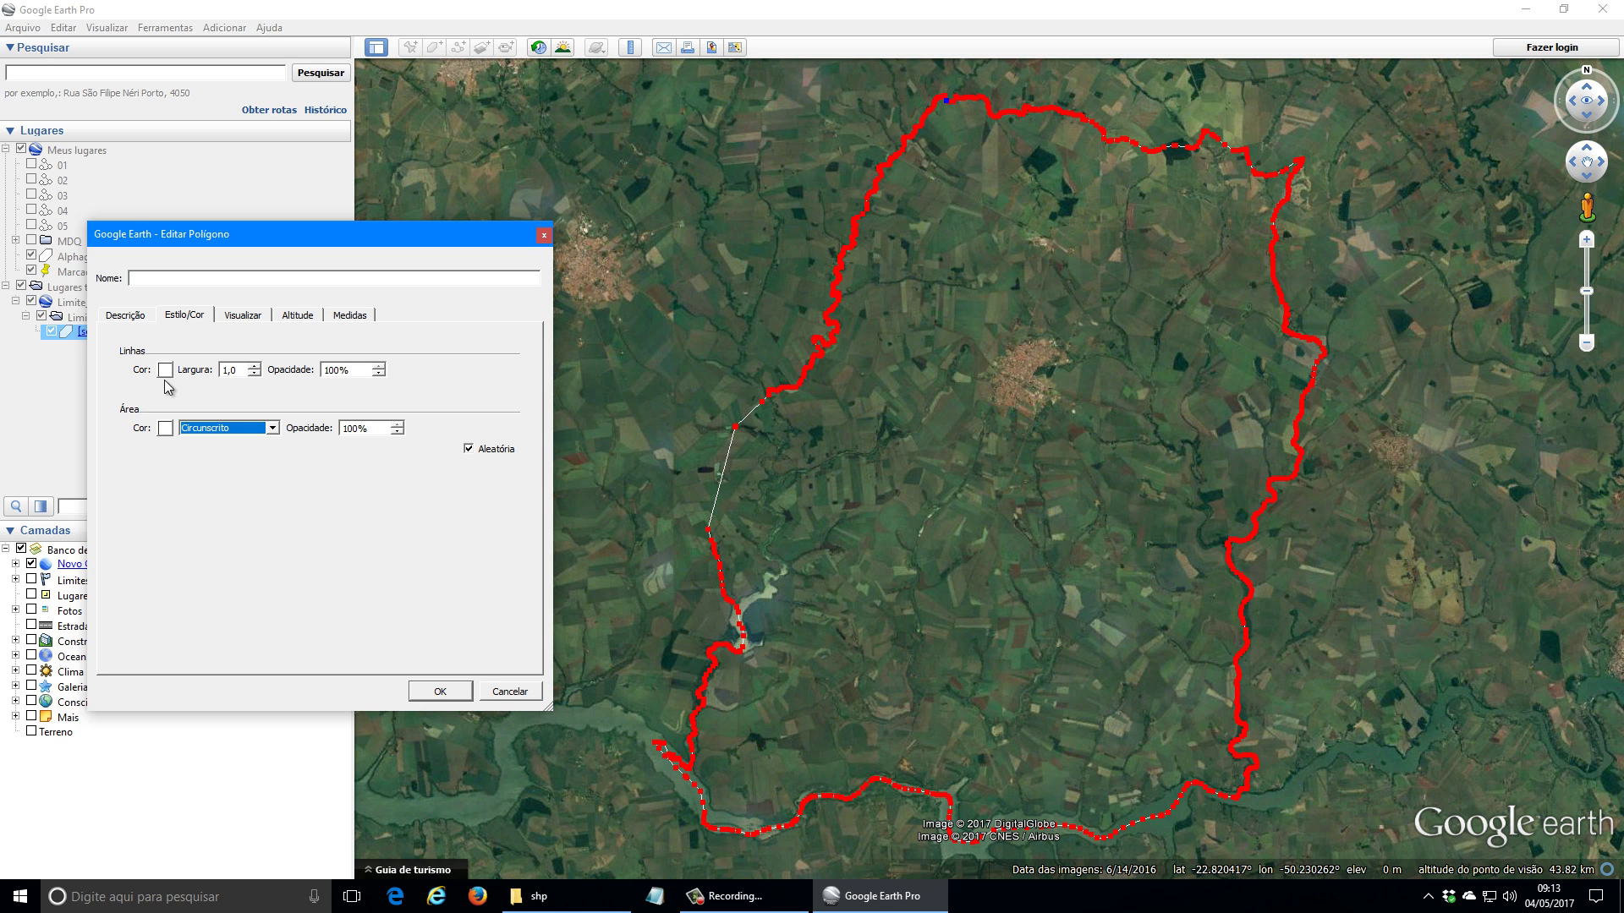
# Step: Set the municipality polygon's line colour to magenta, increase its line width and apply the changes
pyautogui.click(165, 370)
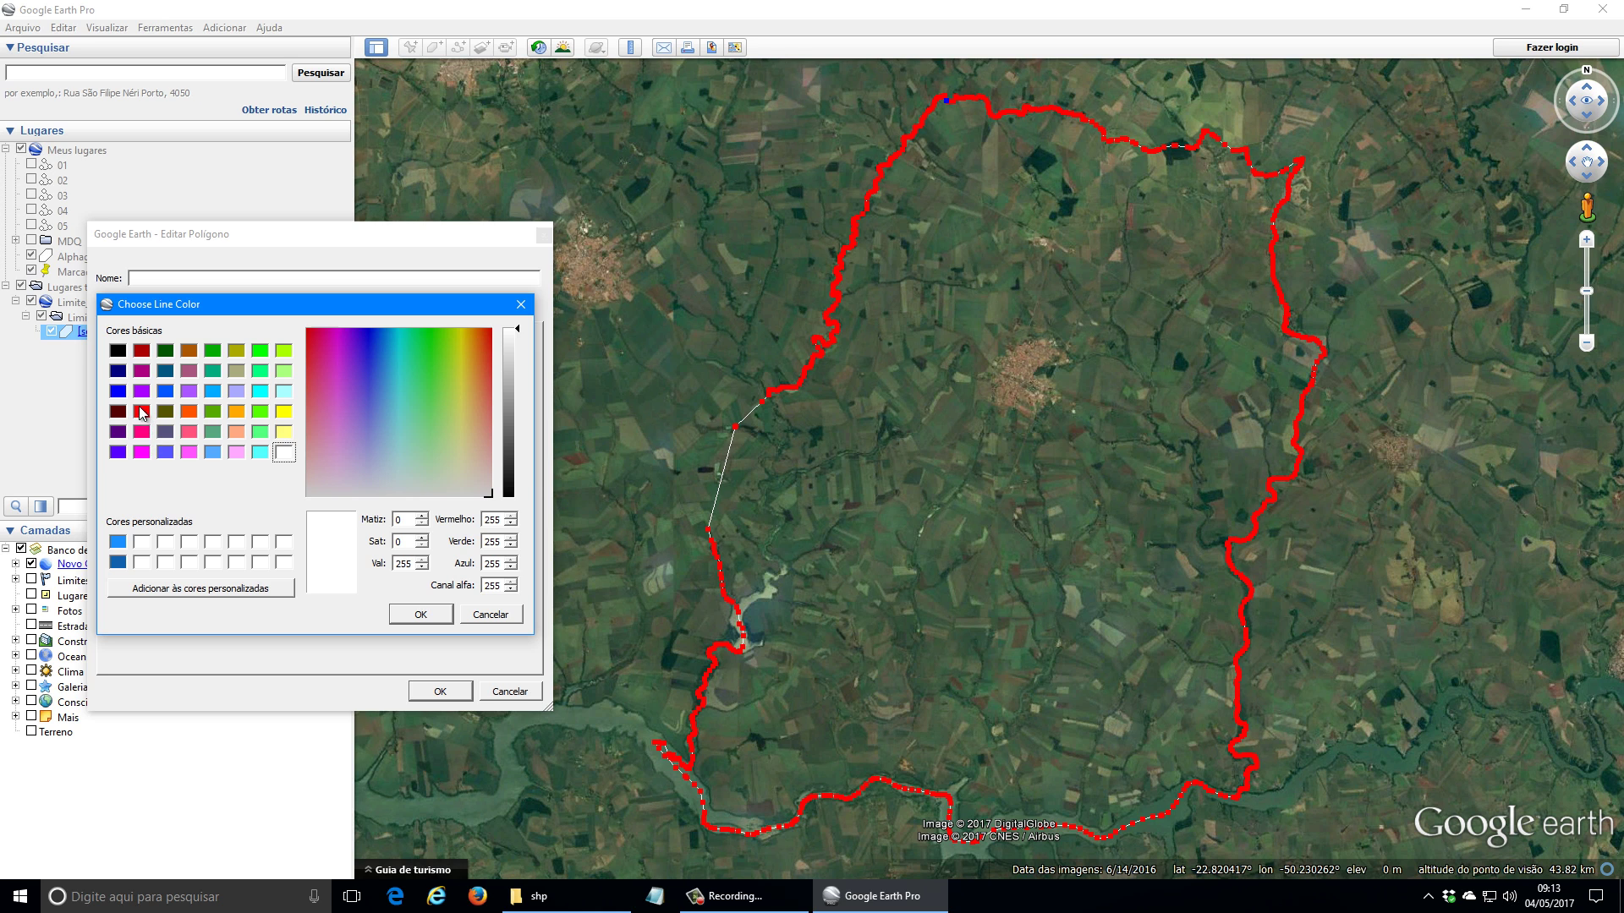
pyautogui.click(141, 454)
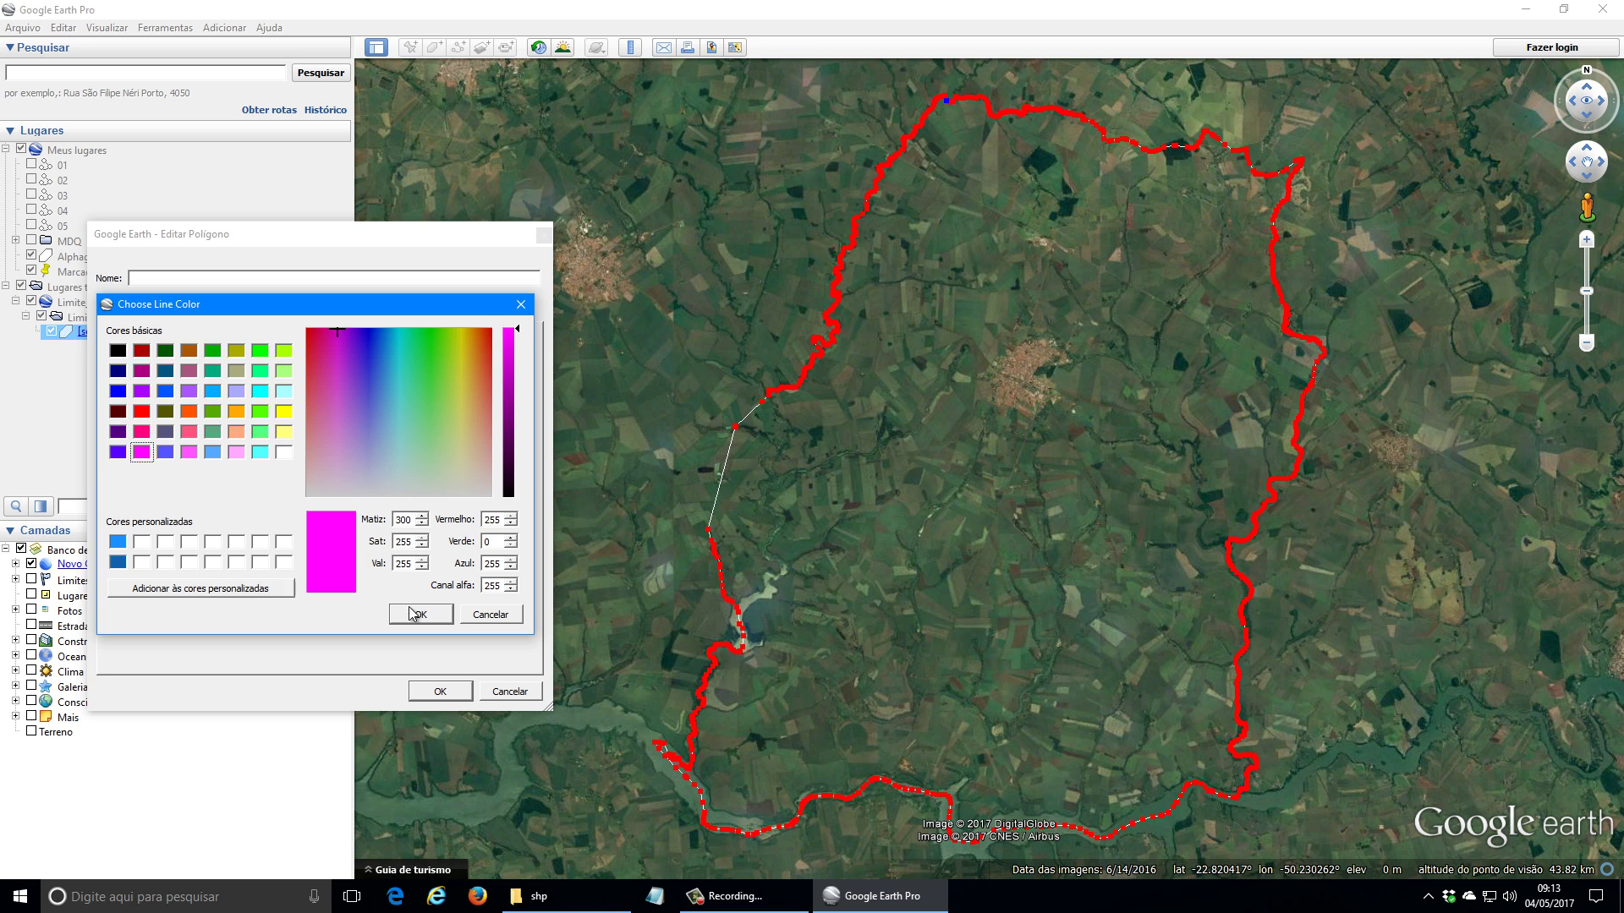
pyautogui.click(419, 614)
pyautogui.click(221, 372)
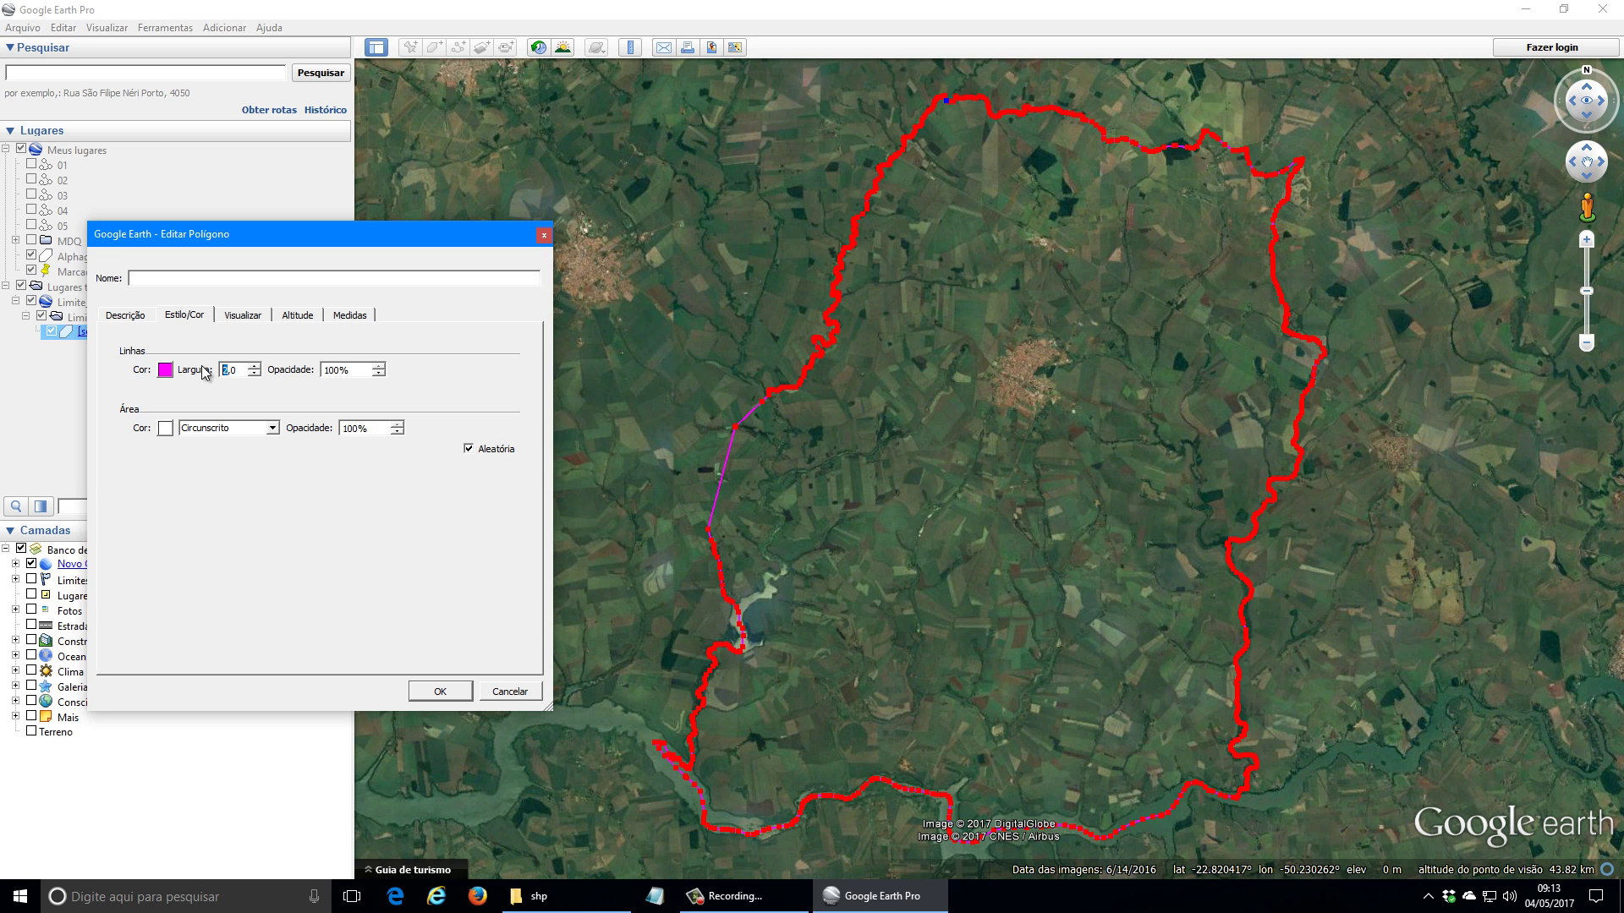
pyautogui.click(442, 692)
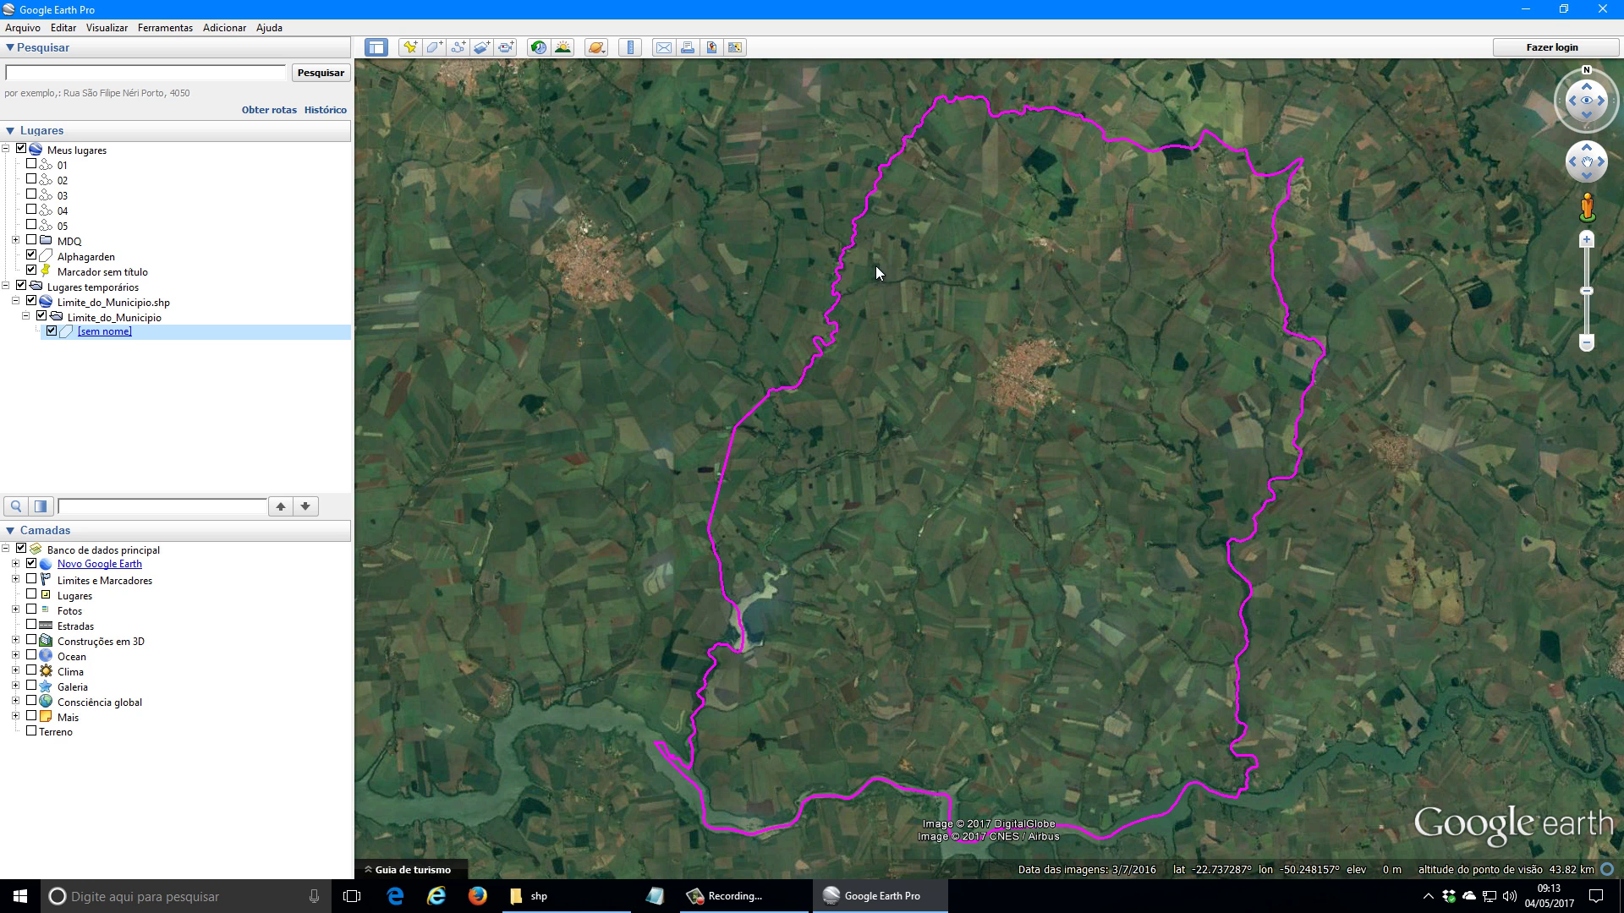
# Step: Fit the whole municipality boundary in the map view and hide the sidebar
pyautogui.scroll(-2, 924, 266)
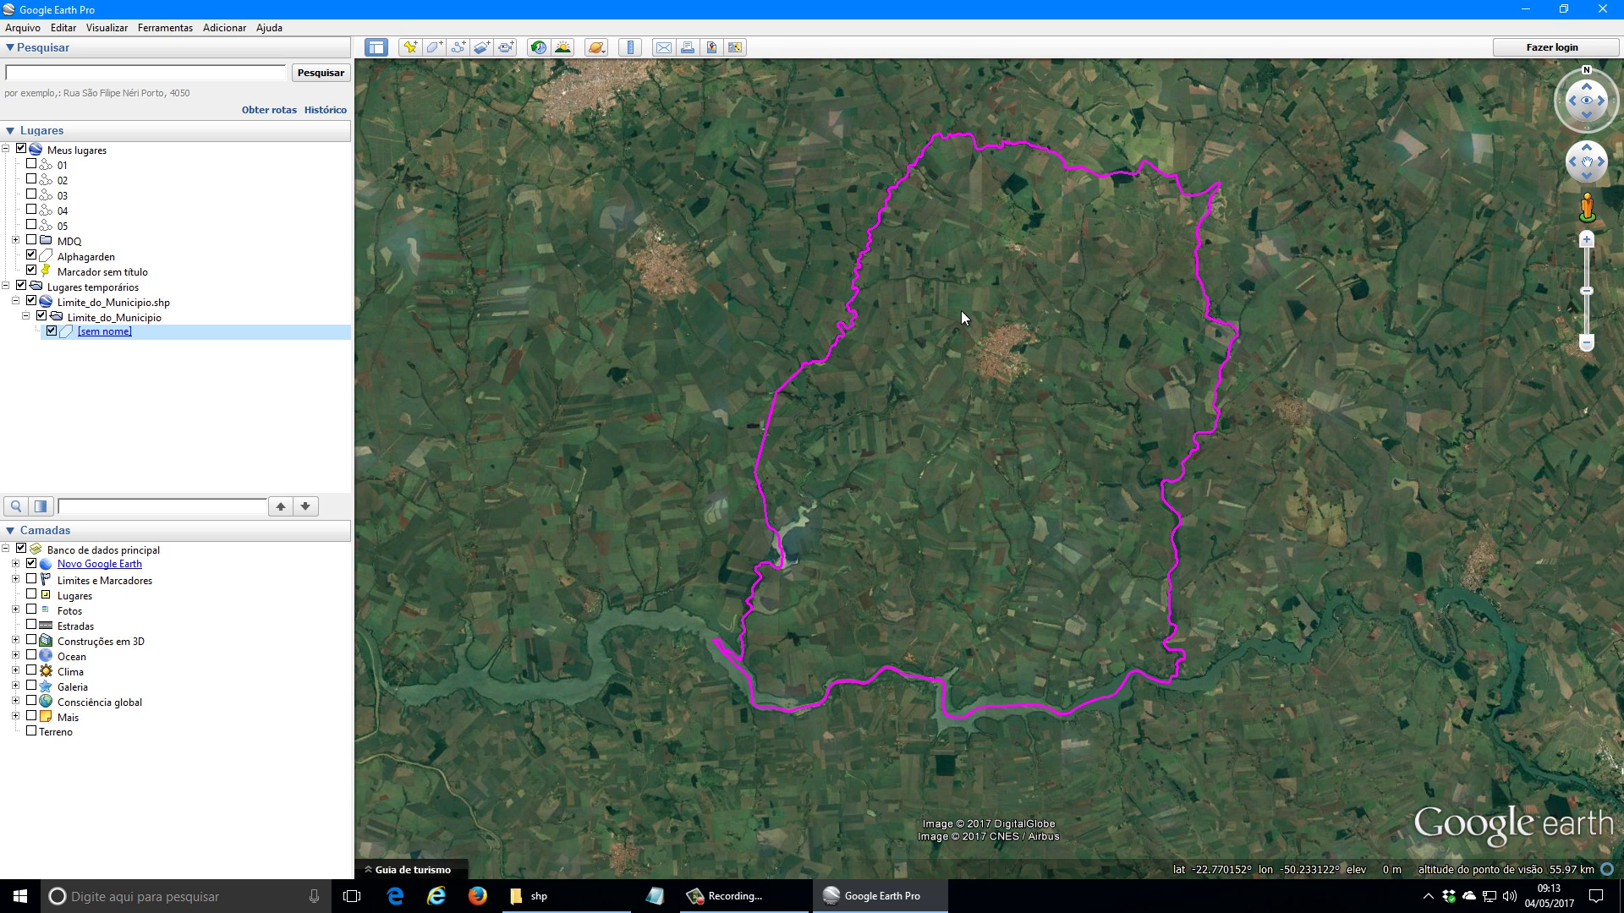
pyautogui.moveTo(951, 337); pyautogui.dragTo(956, 371)
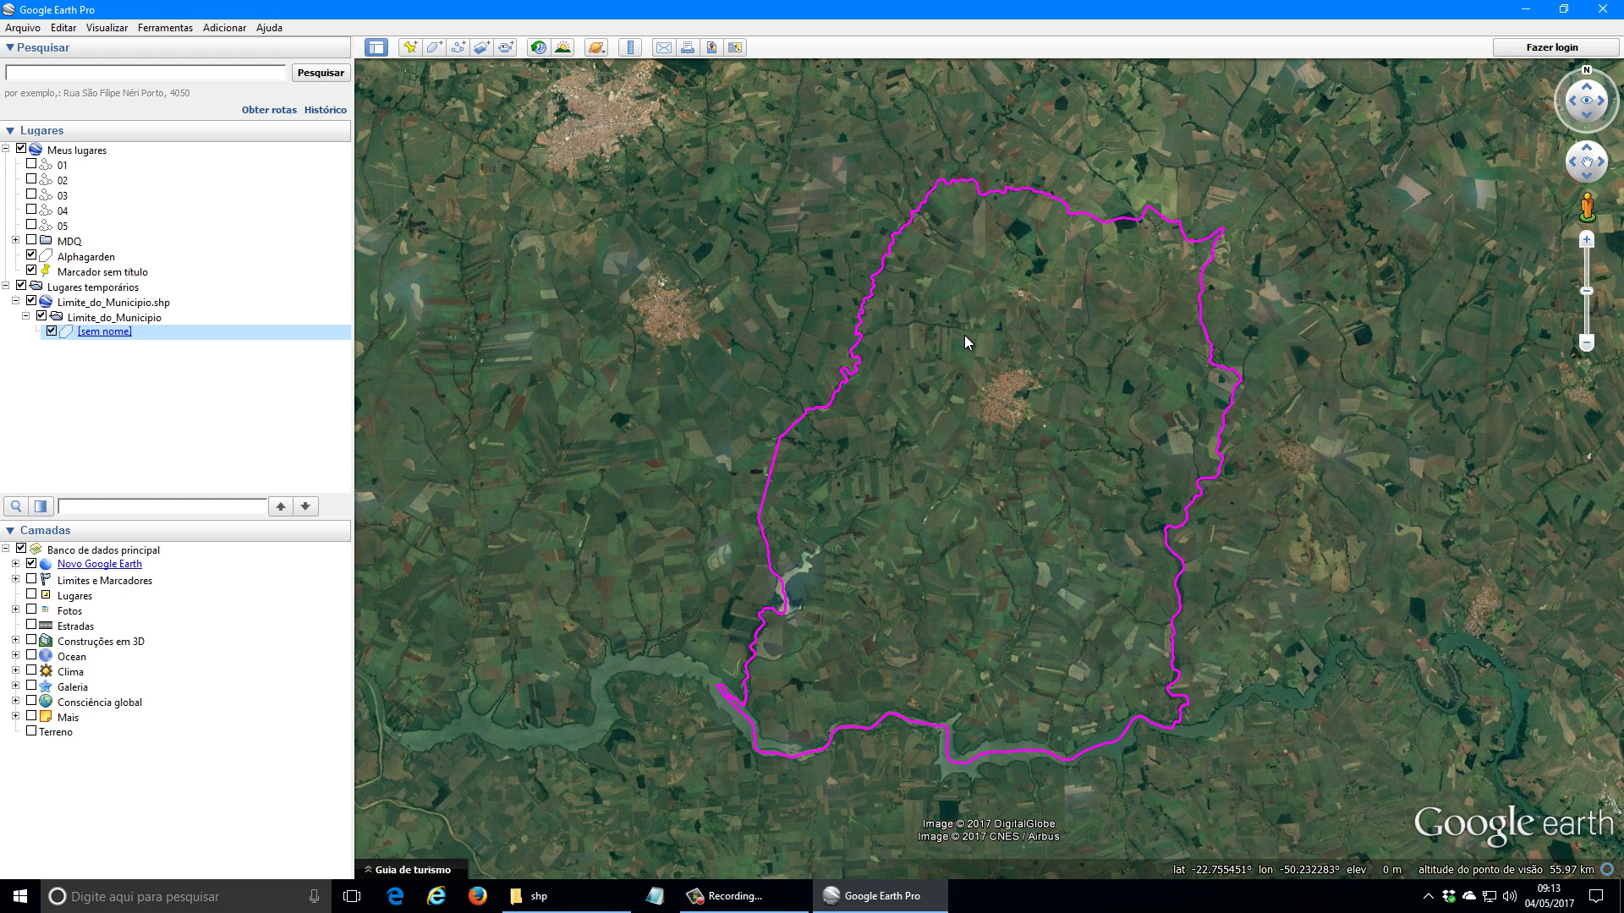
pyautogui.moveTo(930, 378); pyautogui.dragTo(920, 377)
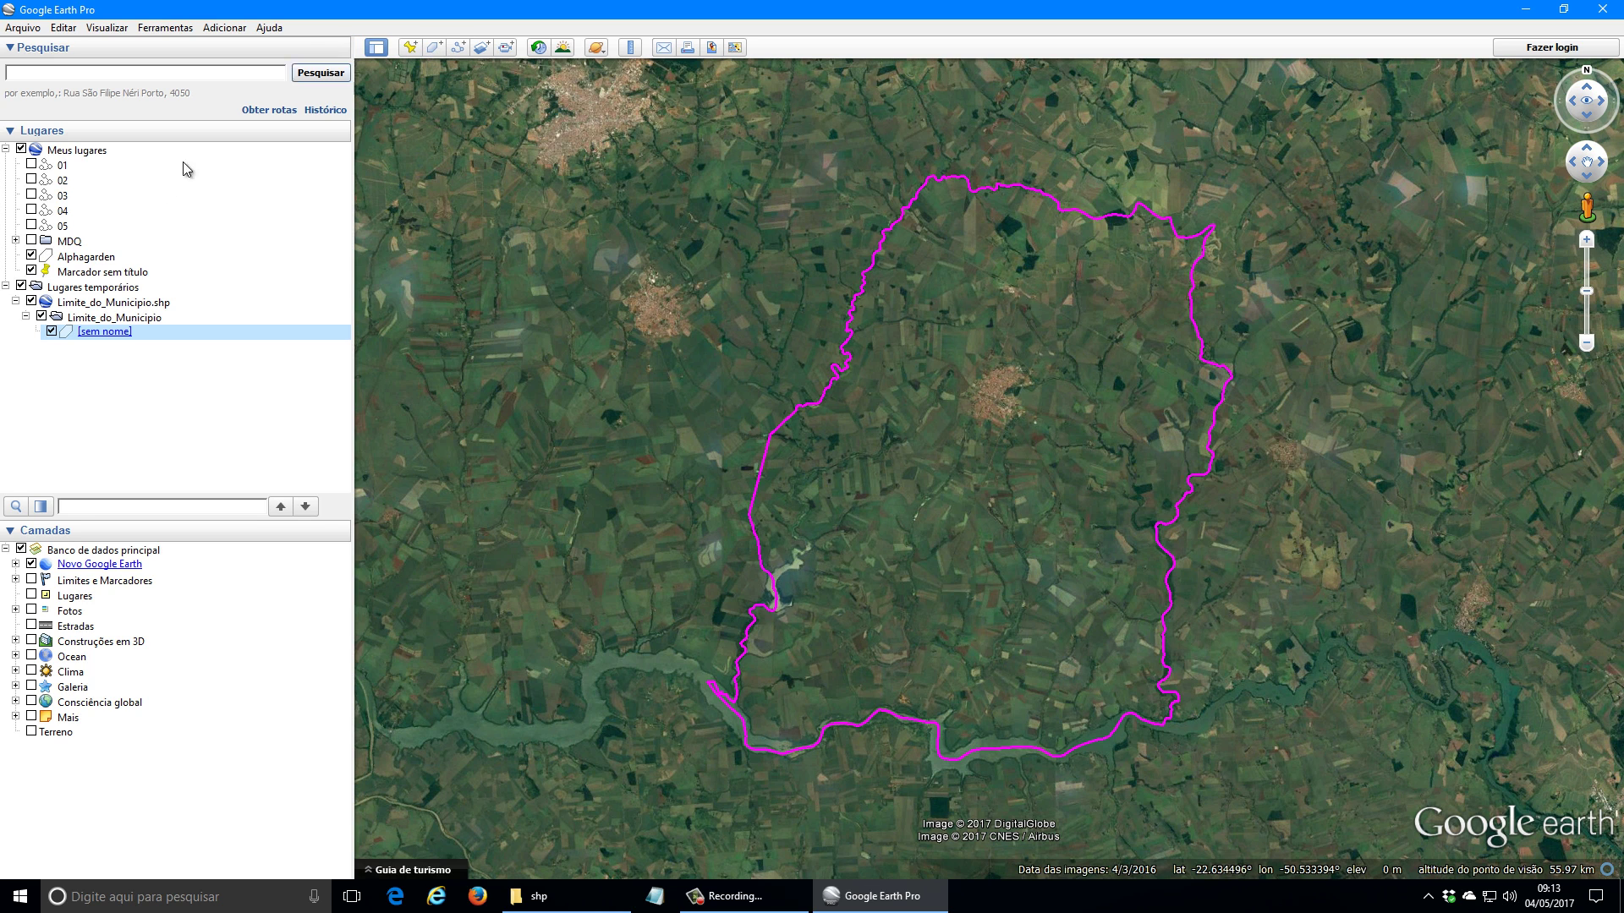
pyautogui.click(376, 47)
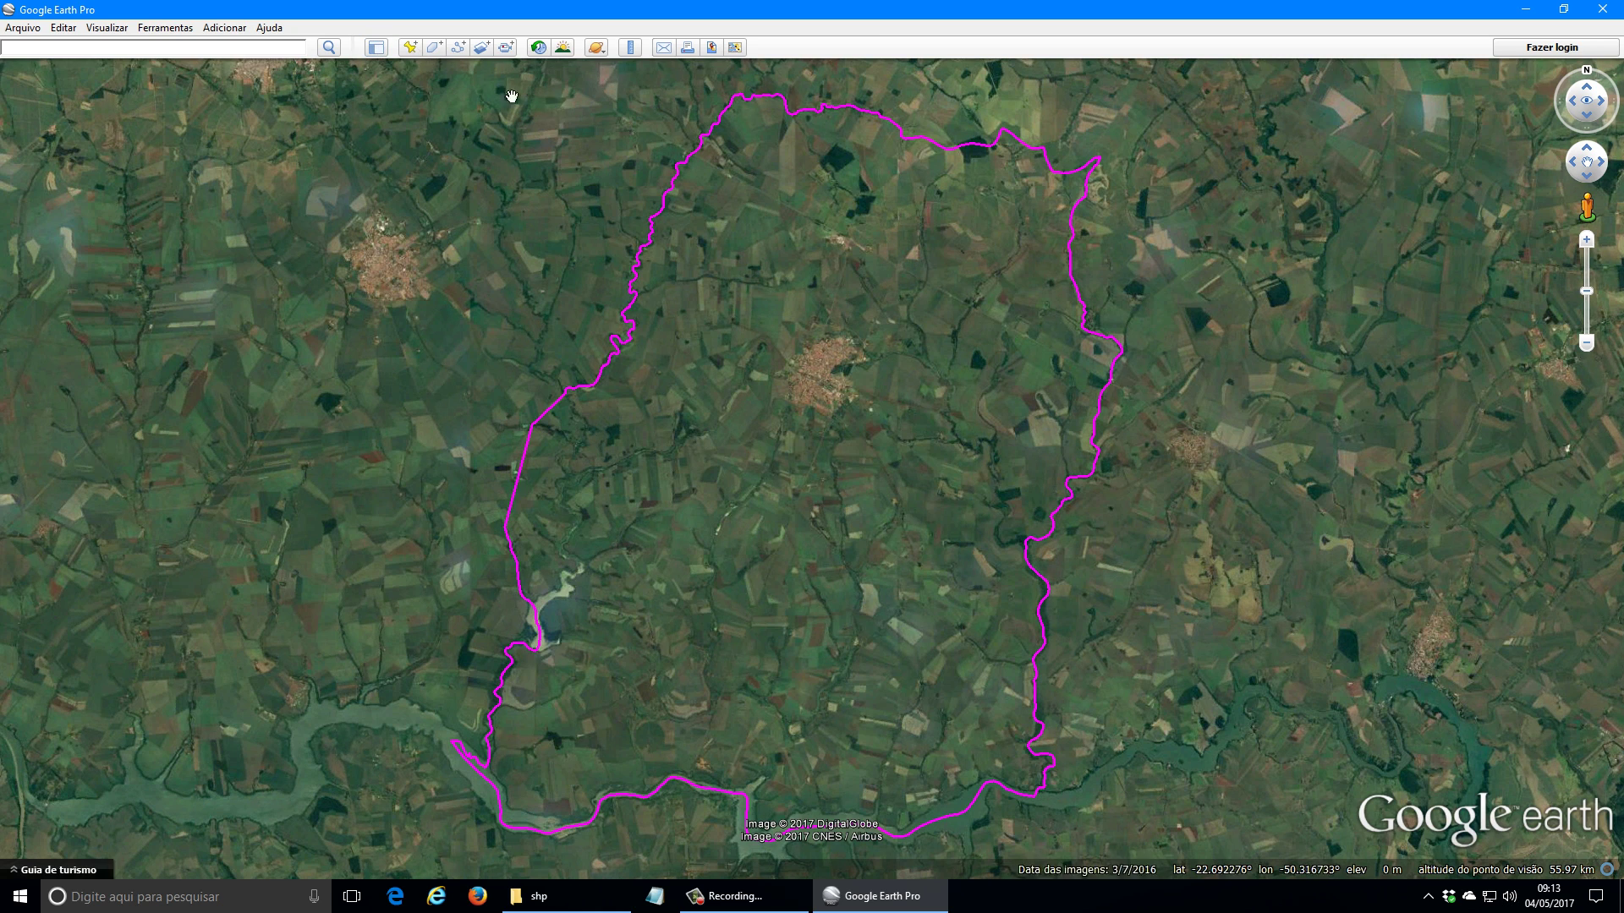
# Step: Create a new path named "Curvas" and shrink and move its dialog clear of the municipality boundary
pyautogui.click(459, 51)
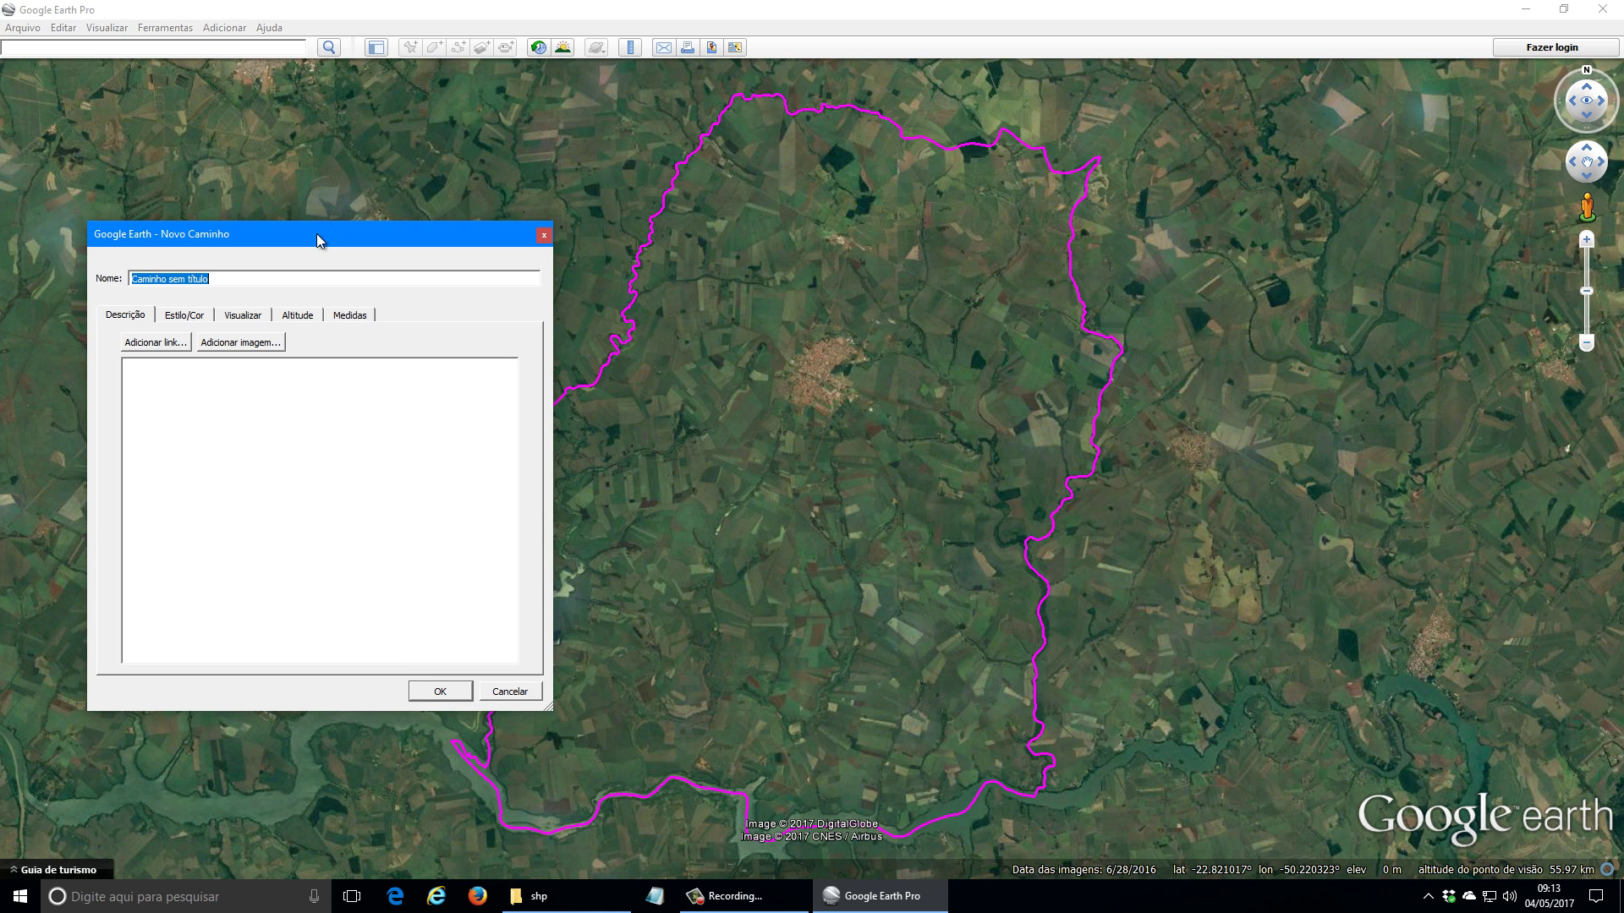
pyautogui.moveTo(317, 234); pyautogui.dragTo(306, 198)
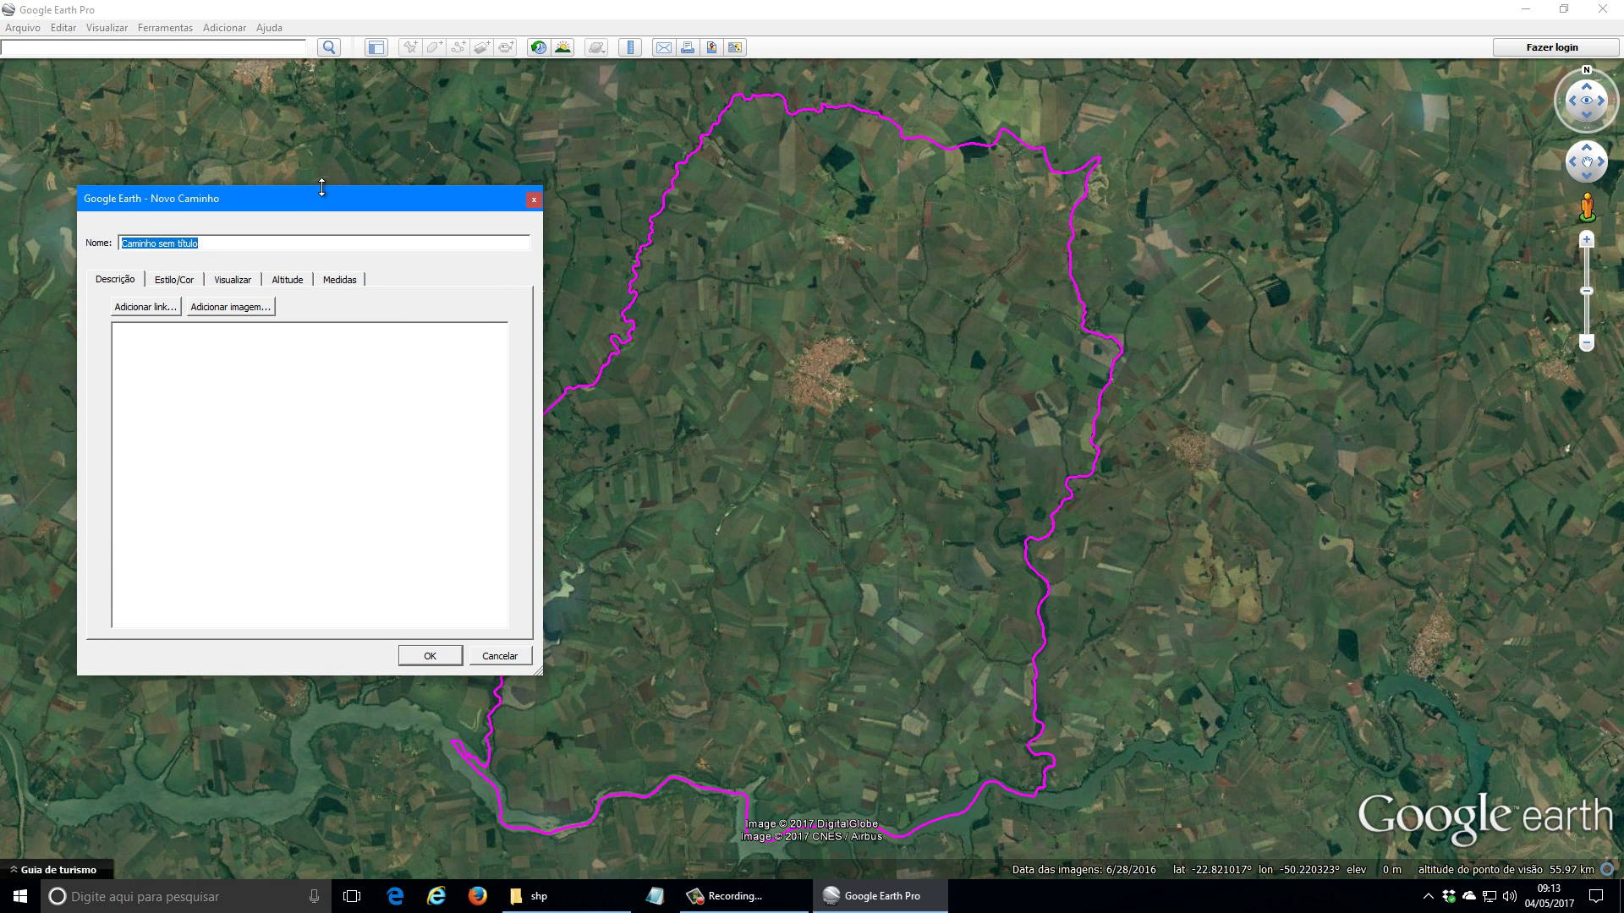
pyautogui.write('Curvas')
pyautogui.moveTo(548, 680); pyautogui.dragTo(413, 567)
pyautogui.scroll(-2, 743, 376)
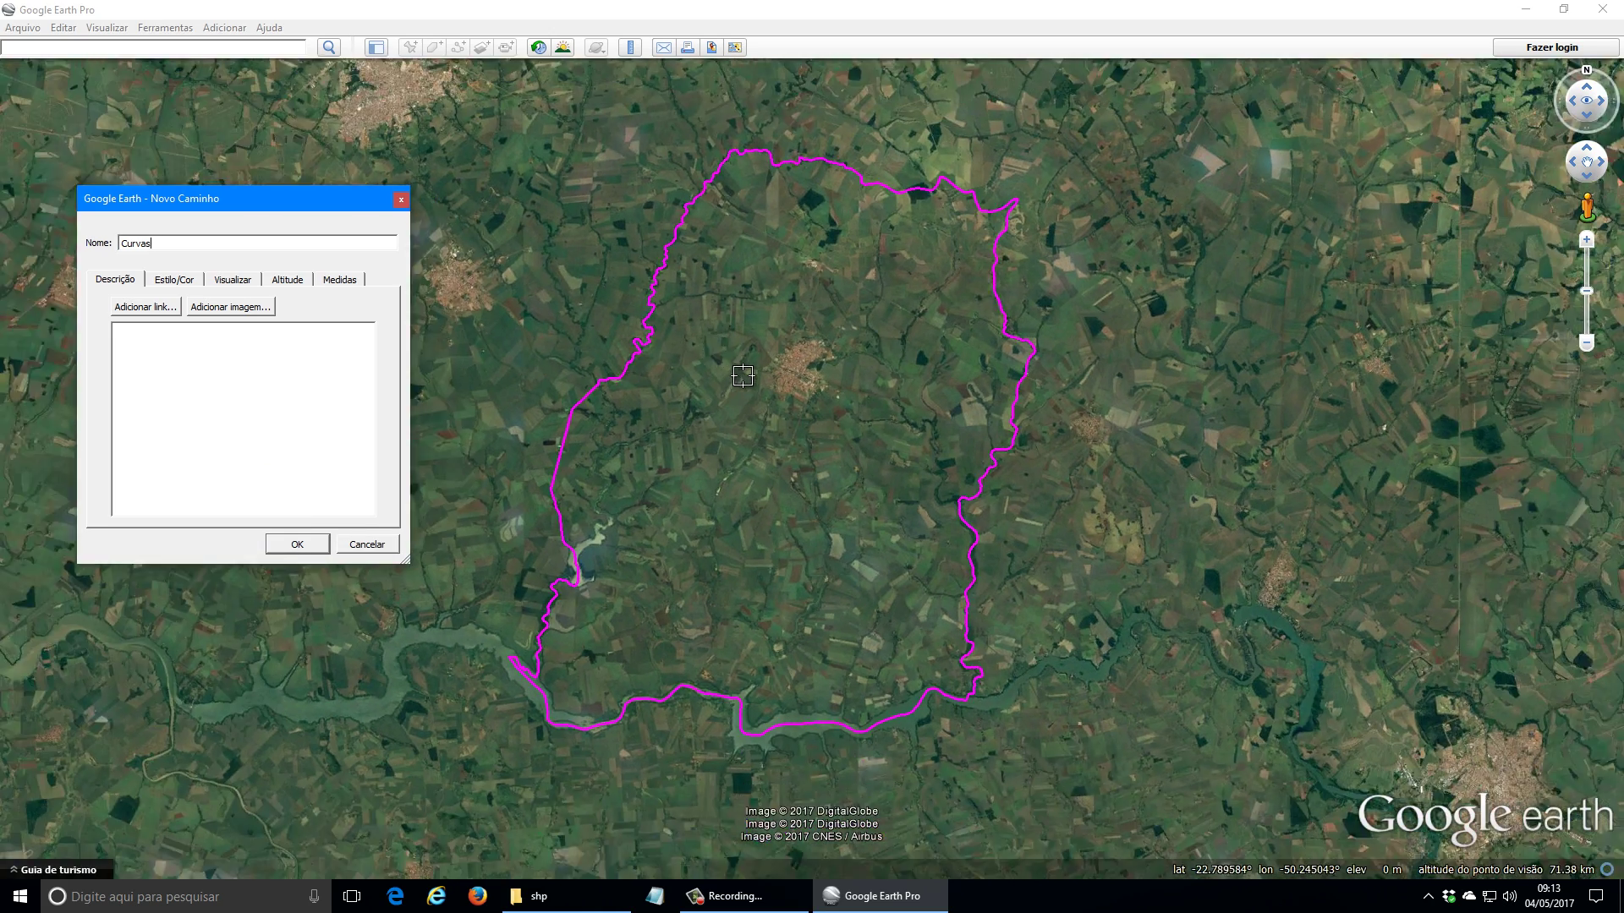
pyautogui.scroll(-1, 742, 375)
pyautogui.moveTo(286, 205); pyautogui.dragTo(235, 210)
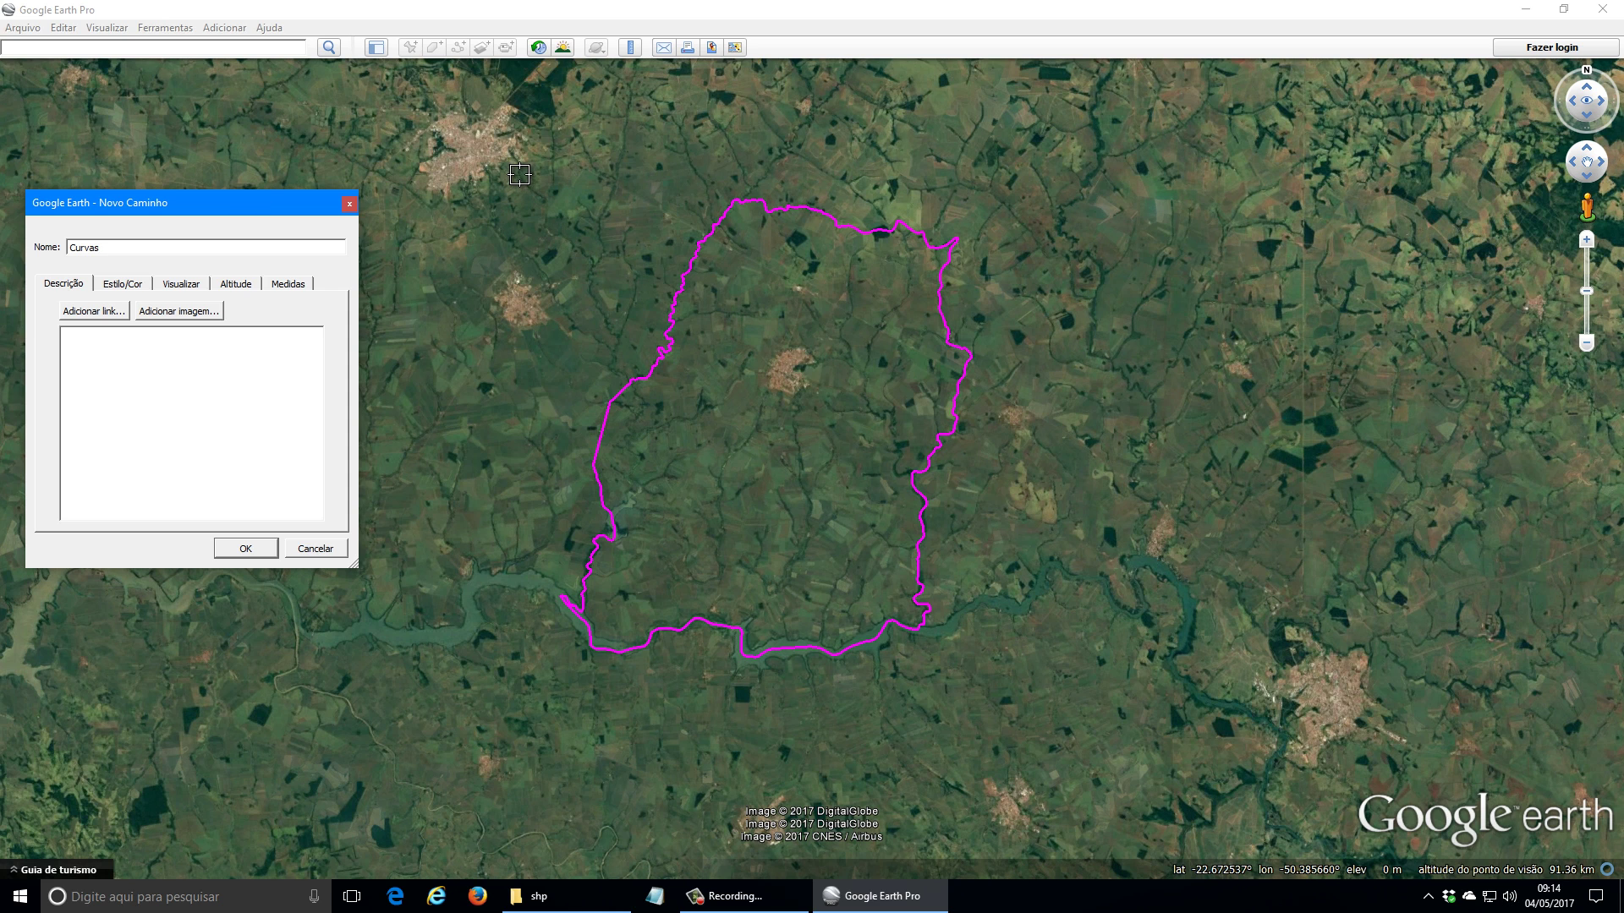
# Step: Trace the Curvas path as a continuous north-south zigzag of sixteen passes from west to east, extending beyond the municipality boundary, and accept it
pyautogui.click(477, 171)
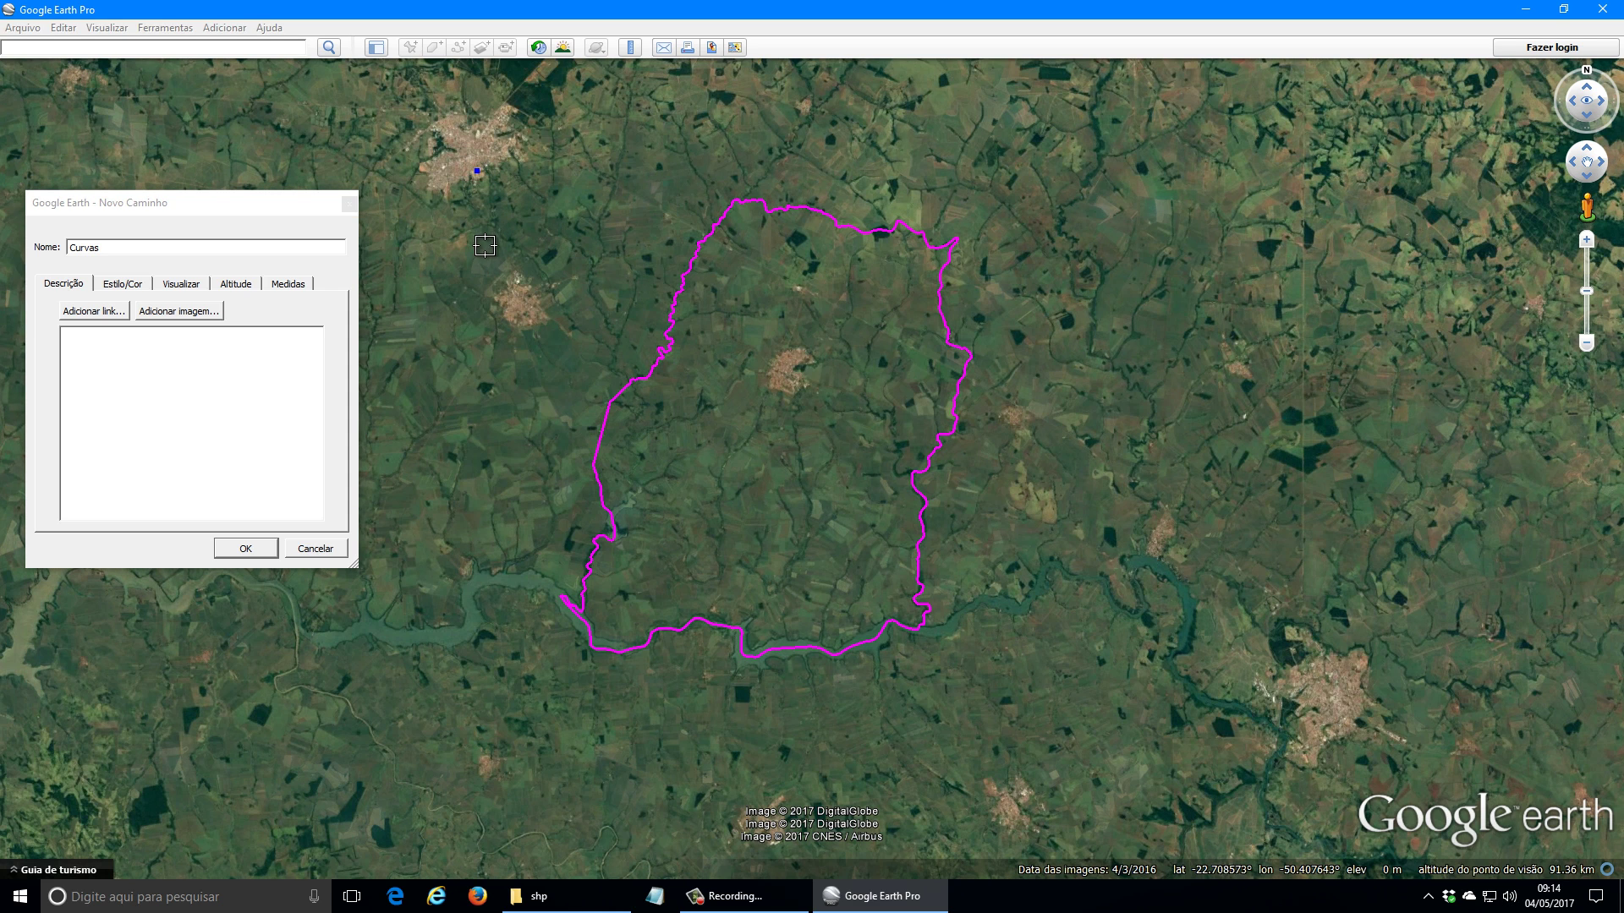
pyautogui.click(477, 252)
pyautogui.click(469, 288)
pyautogui.click(472, 342)
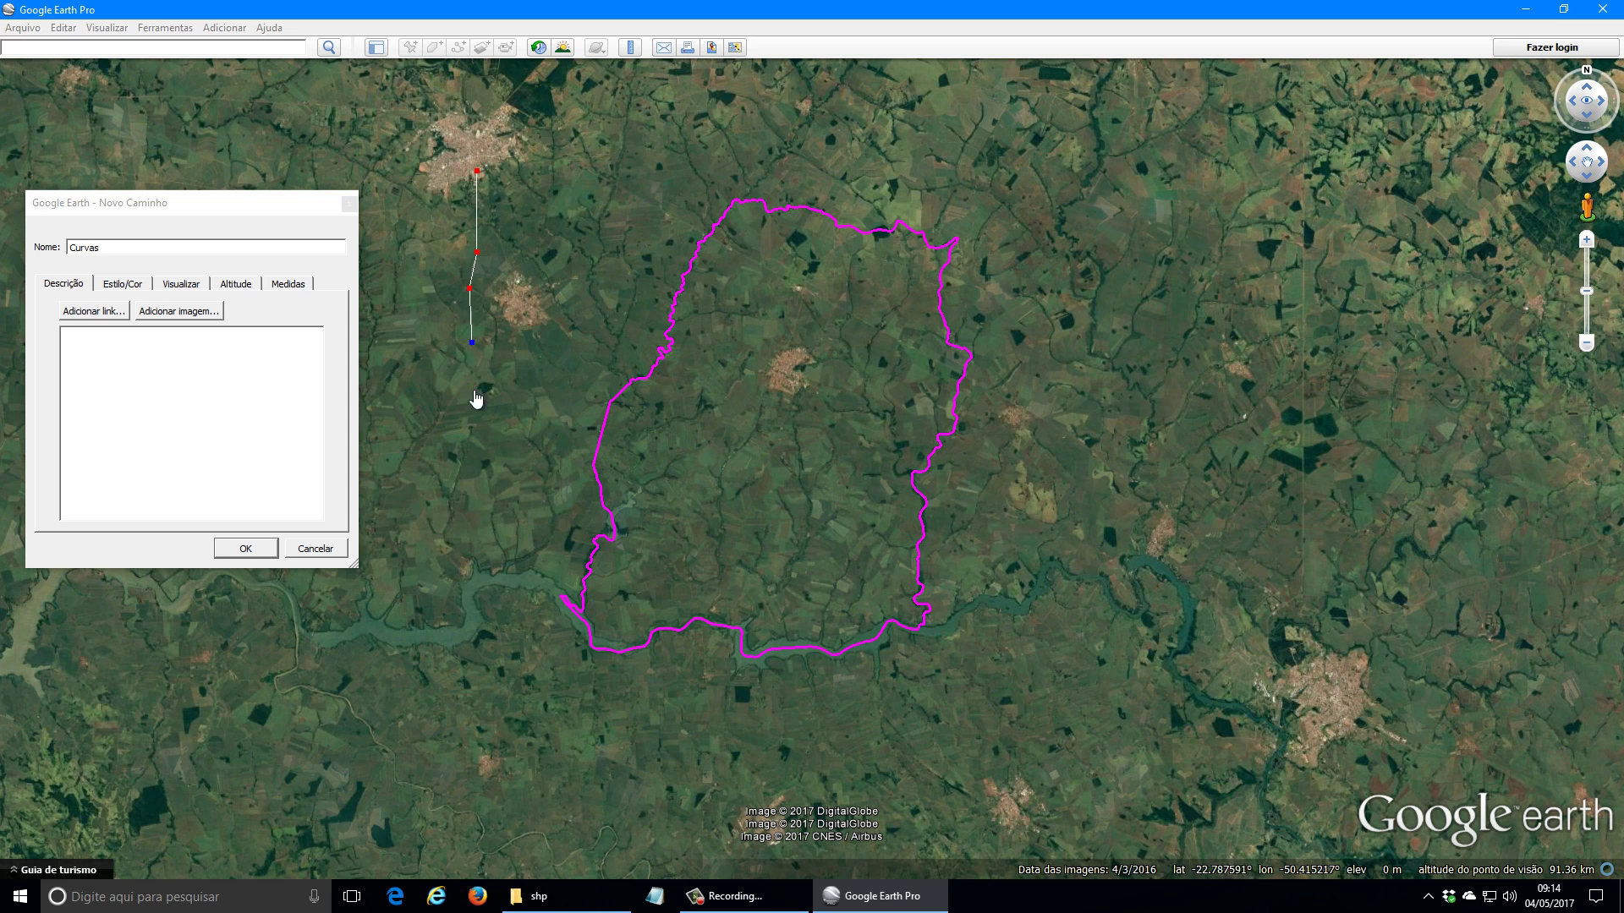
pyautogui.moveTo(475, 390); pyautogui.dragTo(470, 517)
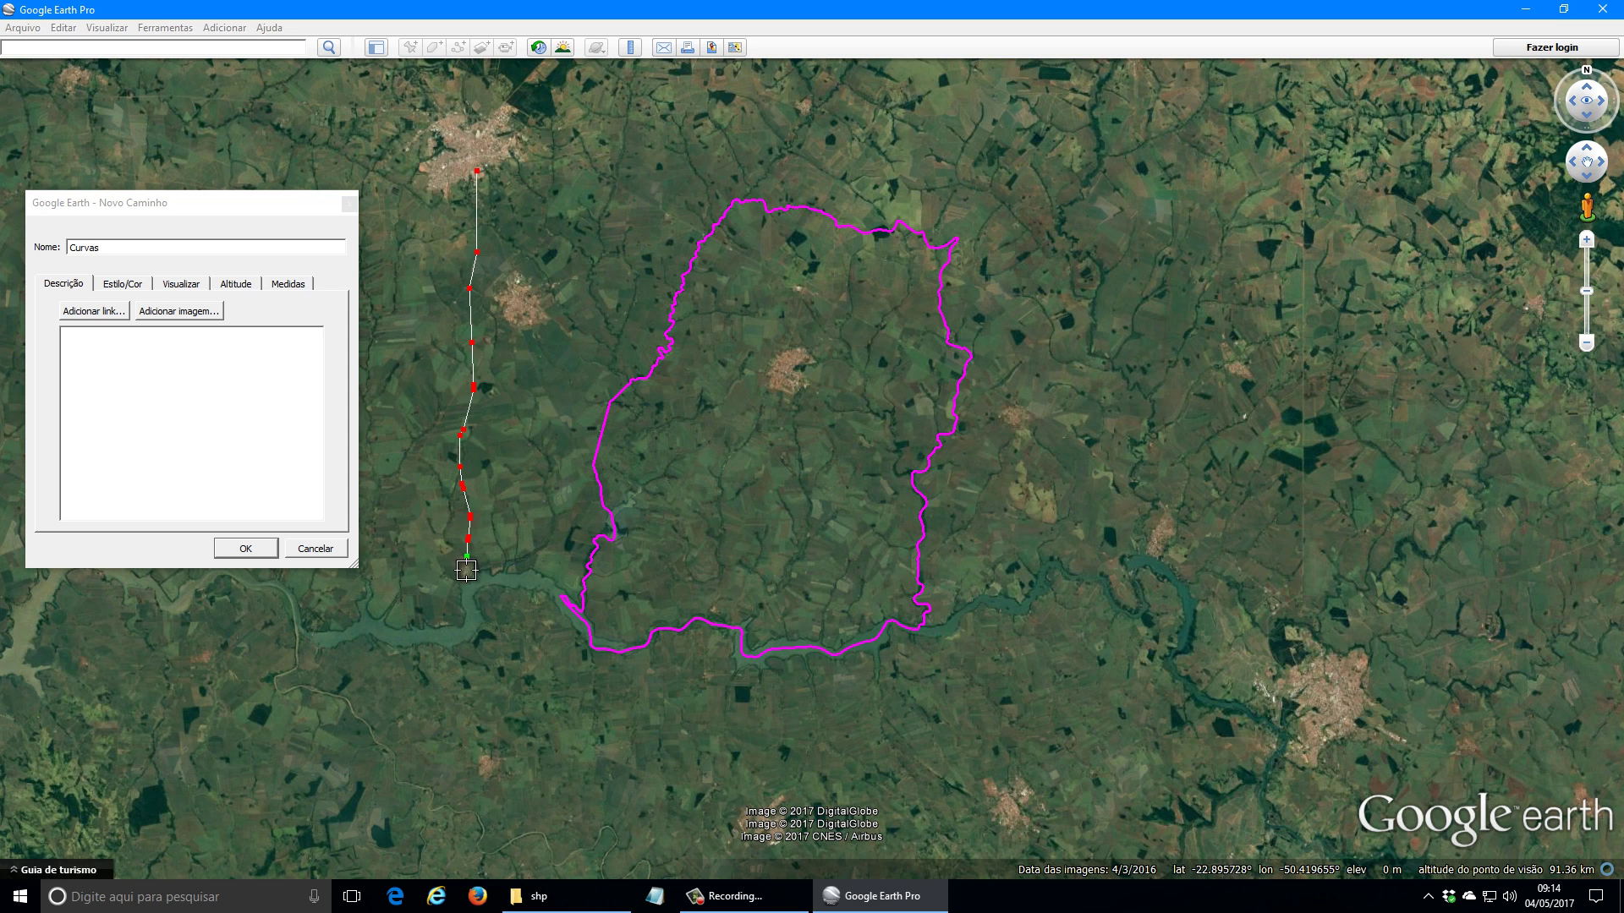
pyautogui.click(467, 574)
pyautogui.click(466, 592)
pyautogui.click(466, 632)
pyautogui.click(468, 651)
pyautogui.click(468, 663)
pyautogui.click(469, 676)
pyautogui.click(484, 687)
pyautogui.click(499, 694)
pyautogui.click(511, 694)
pyautogui.click(524, 691)
pyautogui.click(528, 681)
pyautogui.click(529, 648)
pyautogui.click(526, 607)
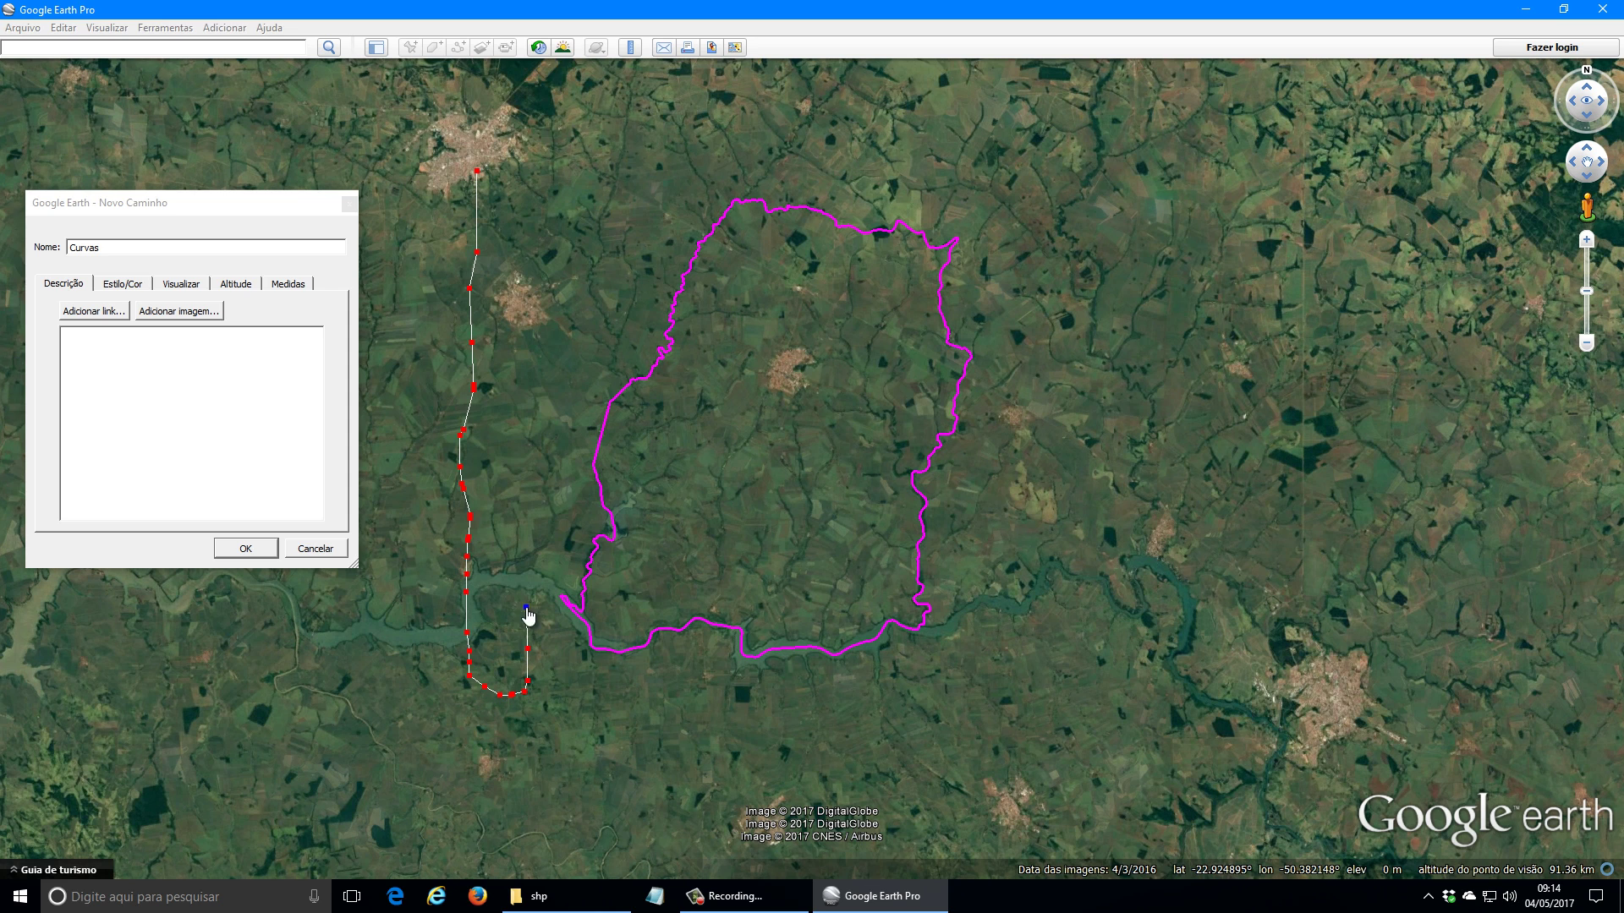
pyautogui.click(521, 569)
pyautogui.click(524, 520)
pyautogui.click(520, 480)
pyautogui.click(518, 459)
pyautogui.click(509, 389)
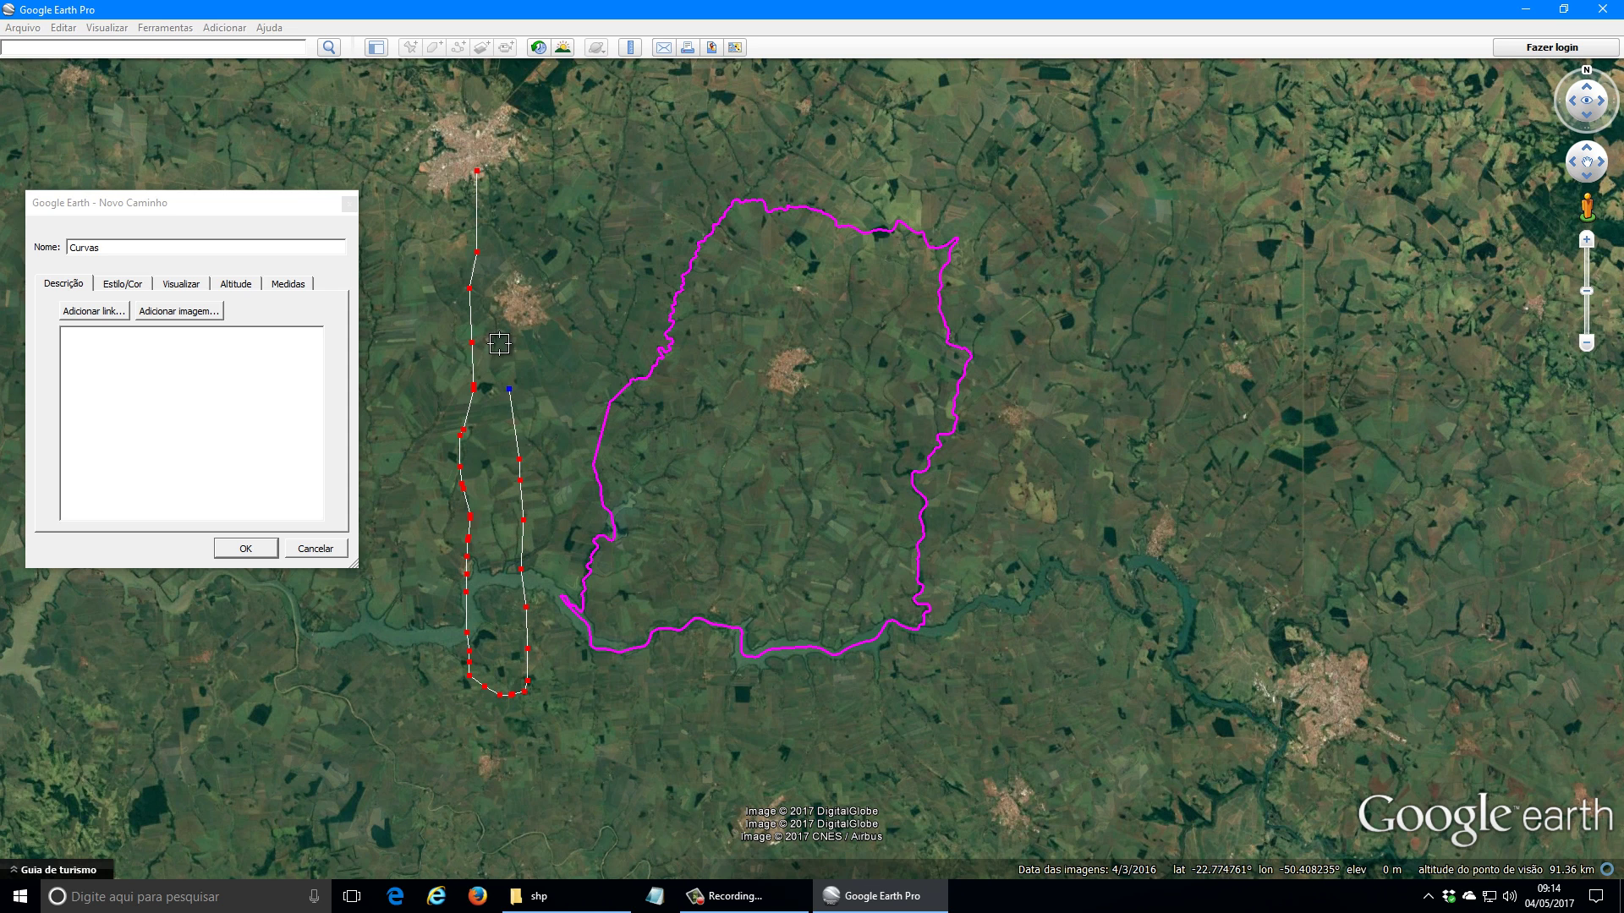
pyautogui.click(513, 349)
pyautogui.click(516, 319)
pyautogui.click(511, 293)
pyautogui.click(510, 250)
pyautogui.click(509, 231)
pyautogui.click(509, 211)
pyautogui.click(512, 191)
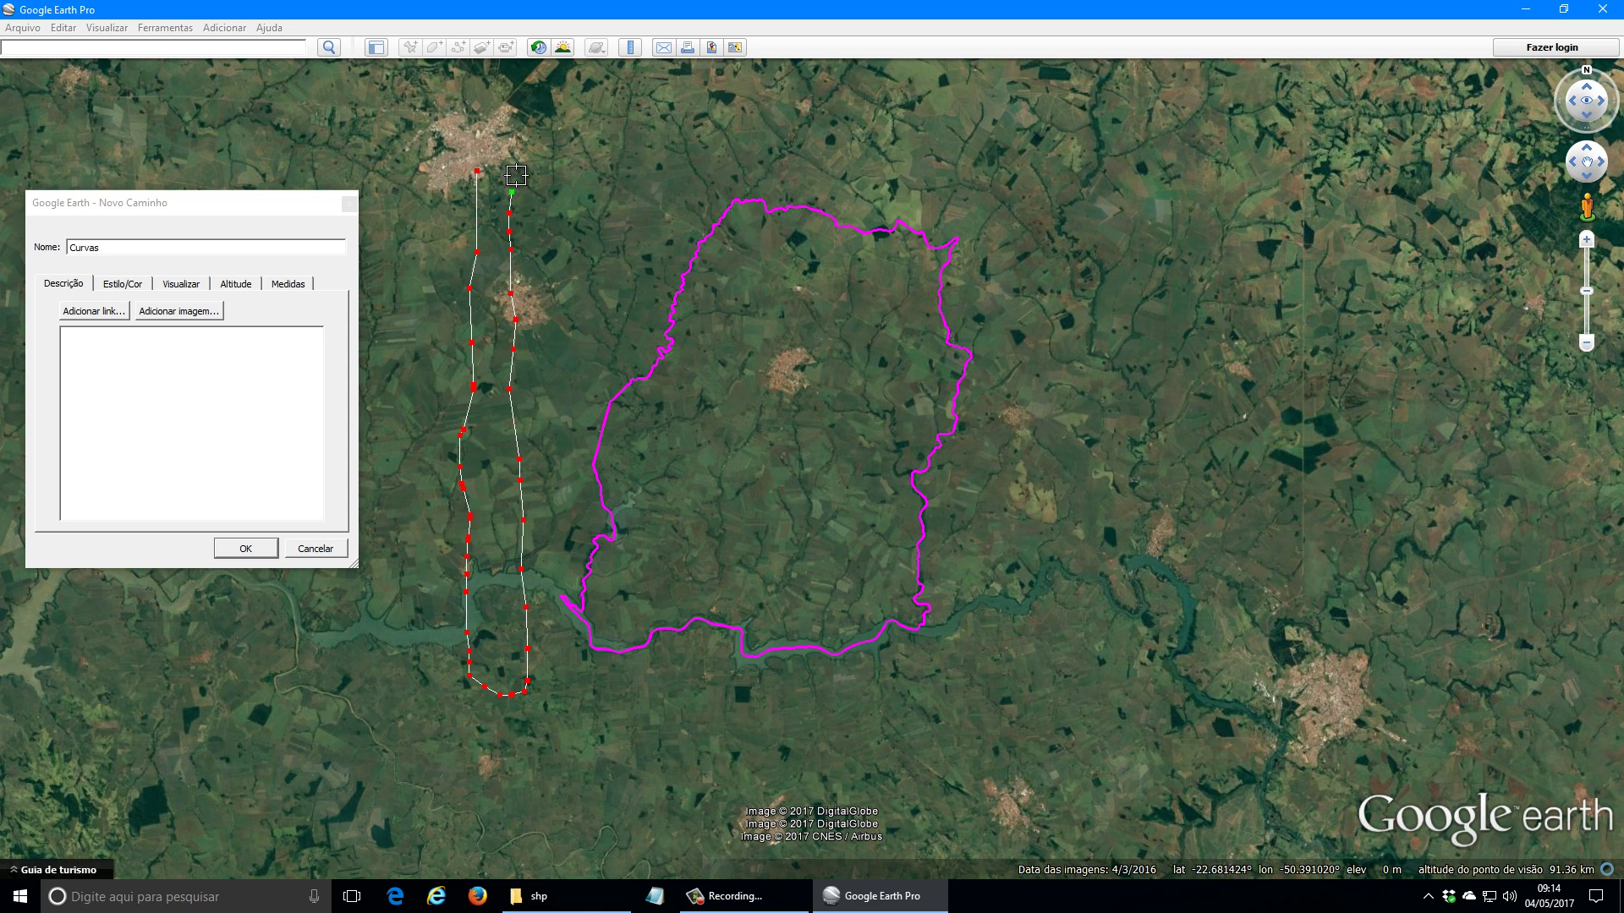
pyautogui.click(517, 168)
pyautogui.click(553, 173)
pyautogui.click(563, 203)
pyautogui.click(557, 231)
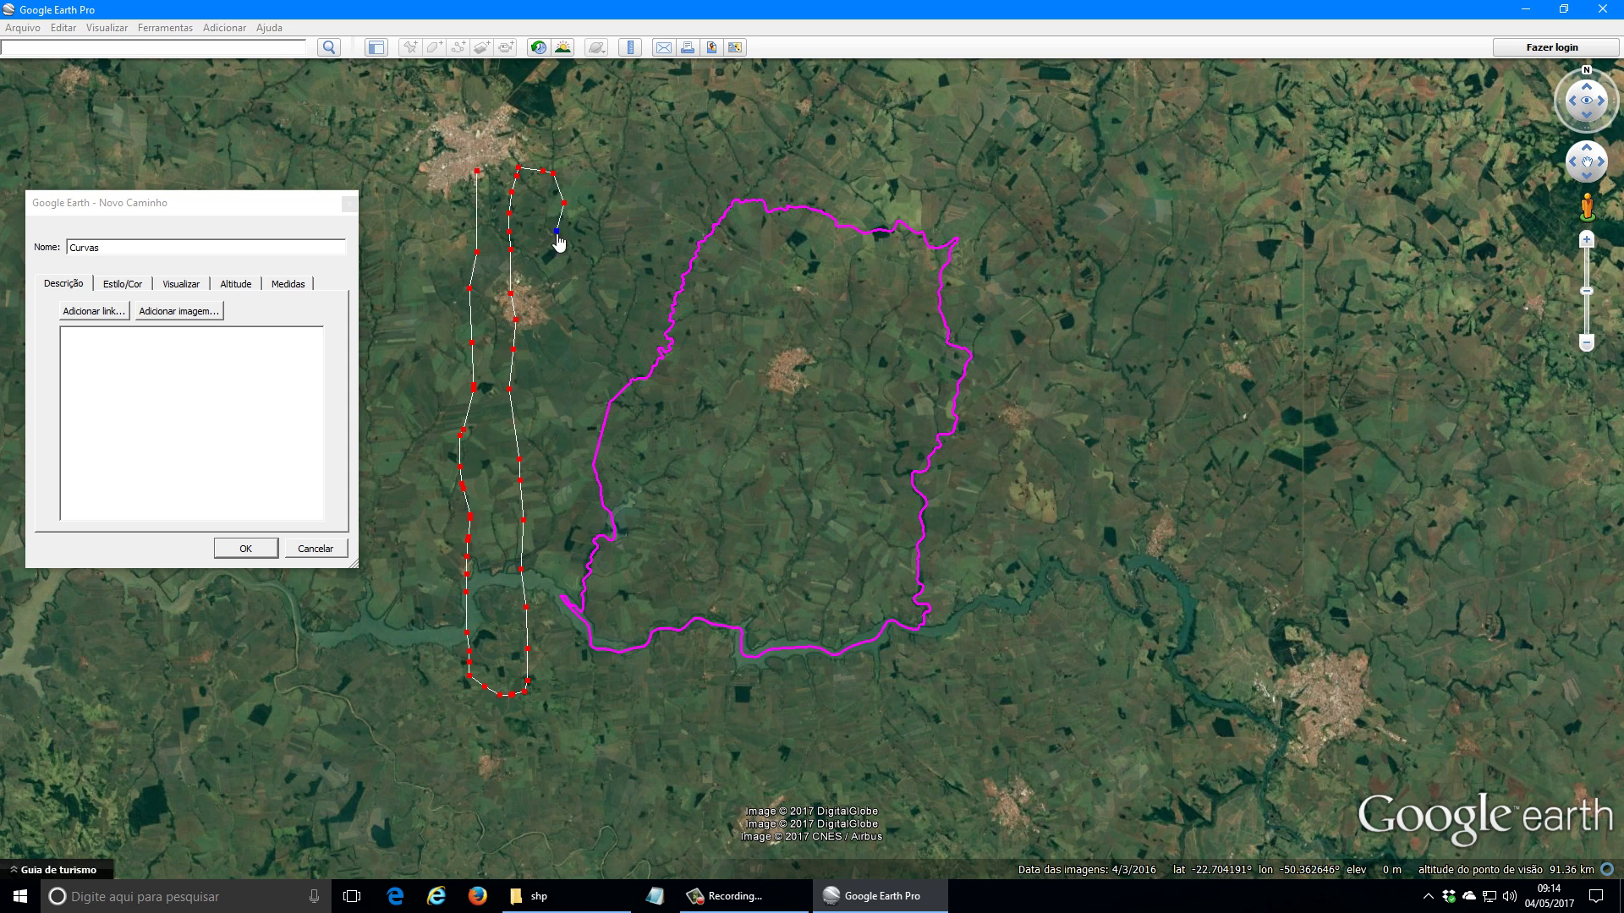
pyautogui.click(558, 259)
pyautogui.click(559, 356)
pyautogui.click(559, 376)
pyautogui.click(559, 413)
pyautogui.click(559, 444)
pyautogui.click(558, 475)
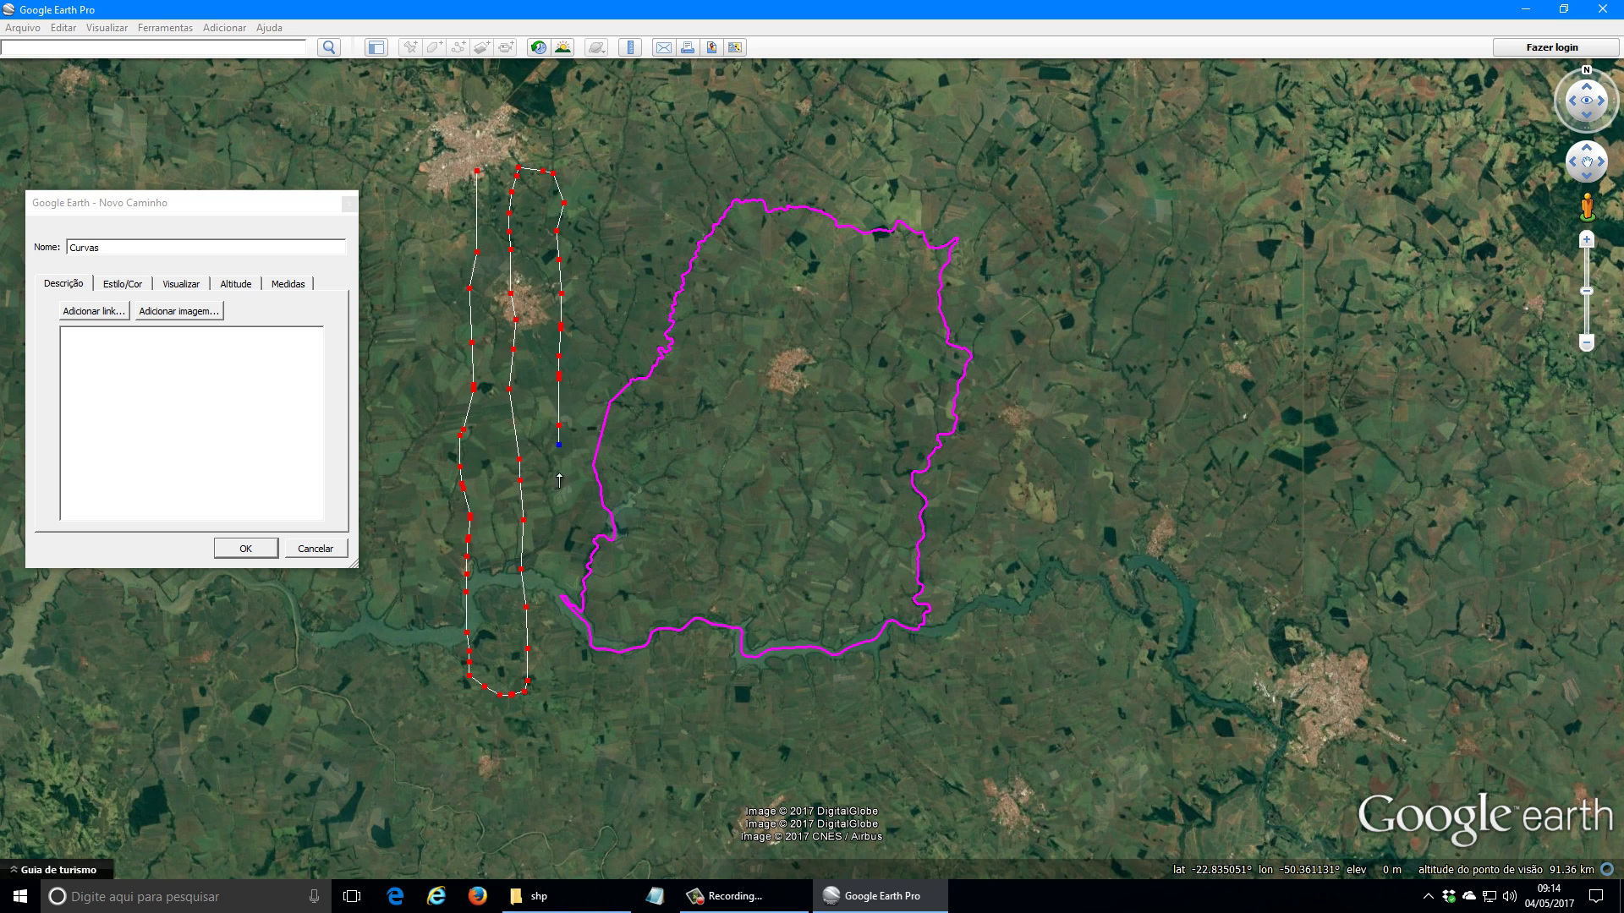
pyautogui.click(558, 505)
pyautogui.click(560, 546)
pyautogui.click(560, 582)
pyautogui.click(561, 608)
pyautogui.click(559, 656)
pyautogui.click(560, 679)
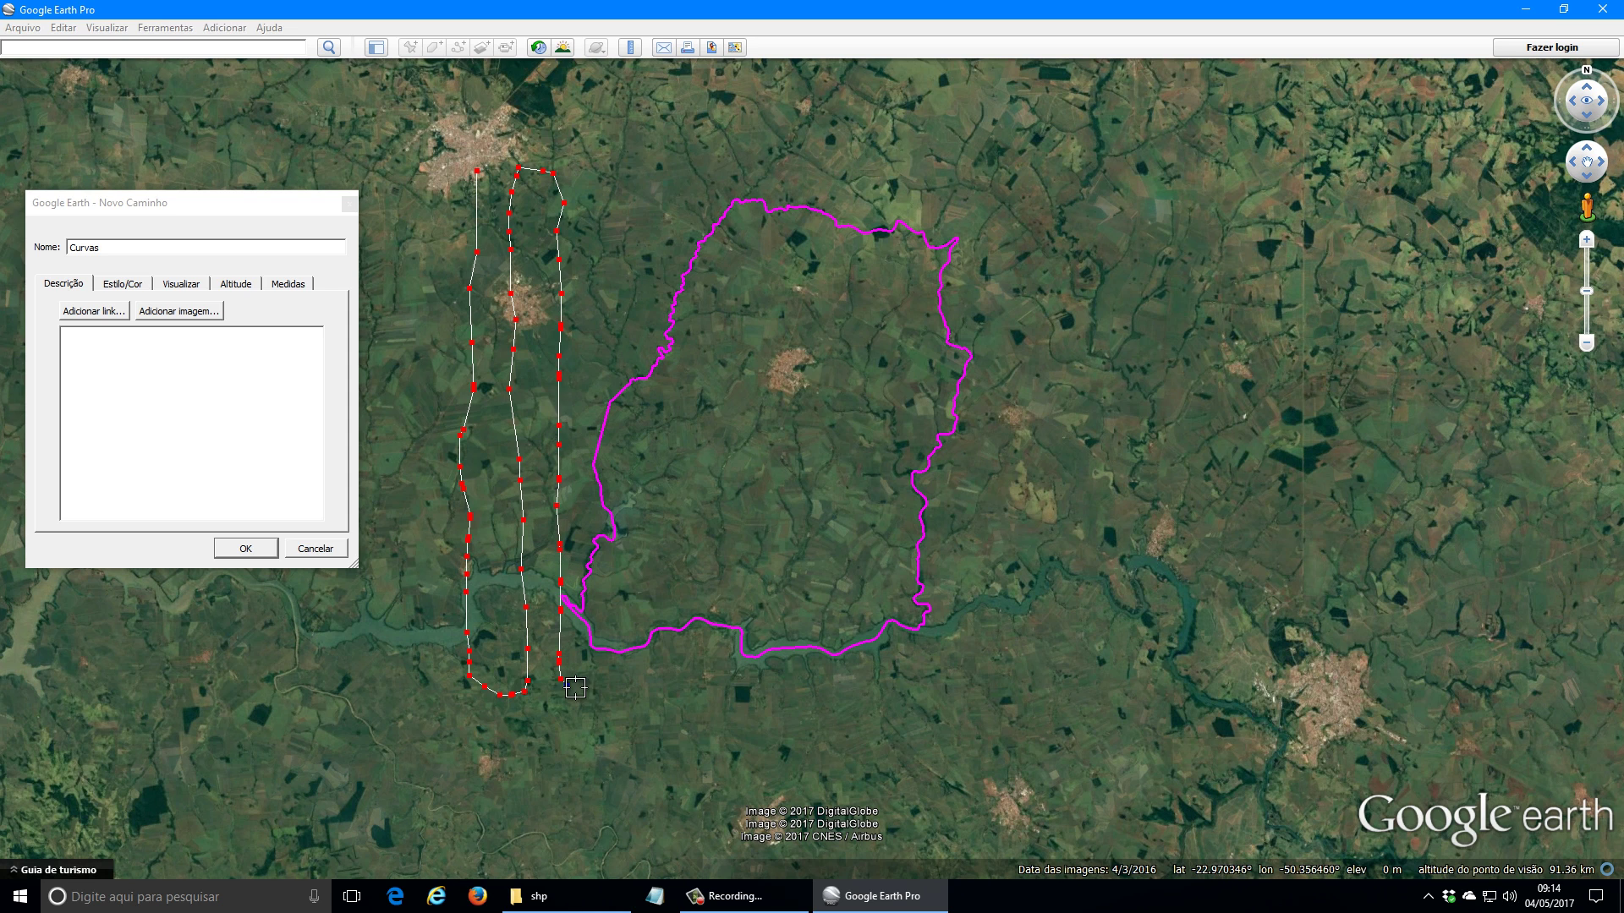
pyautogui.click(599, 697)
pyautogui.click(607, 696)
pyautogui.click(611, 675)
pyautogui.click(604, 644)
pyautogui.click(600, 605)
pyautogui.click(599, 551)
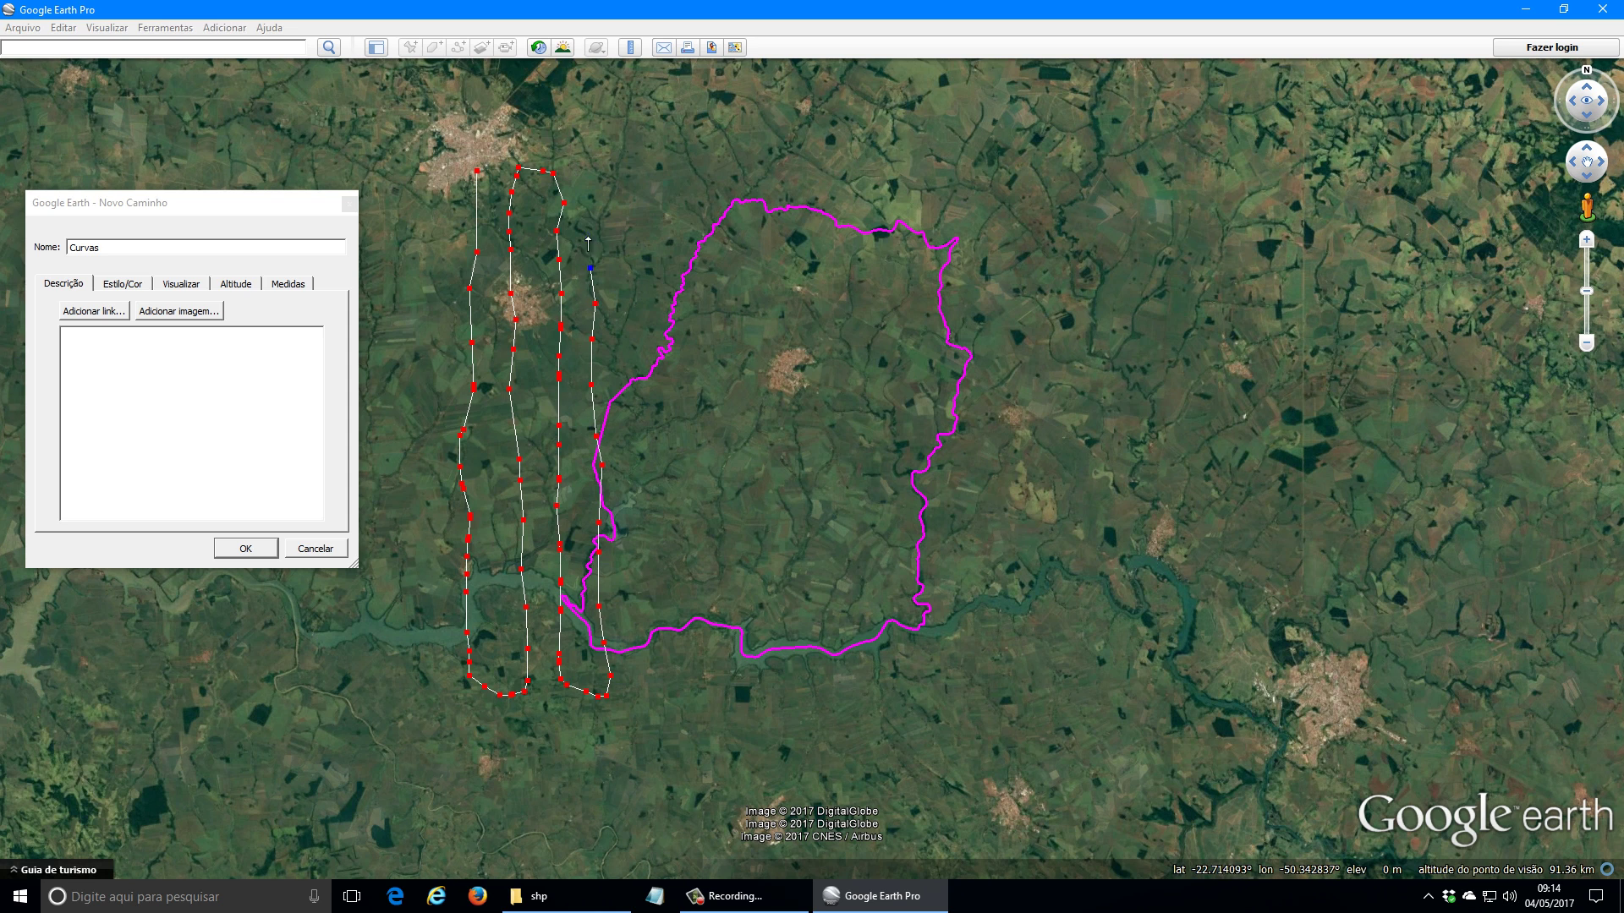
pyautogui.click(590, 179)
pyautogui.click(595, 155)
pyautogui.click(621, 149)
pyautogui.click(633, 209)
pyautogui.click(636, 248)
pyautogui.click(639, 290)
pyautogui.click(630, 338)
pyautogui.click(630, 385)
pyautogui.click(635, 406)
pyautogui.click(636, 443)
pyautogui.click(636, 466)
pyautogui.click(638, 516)
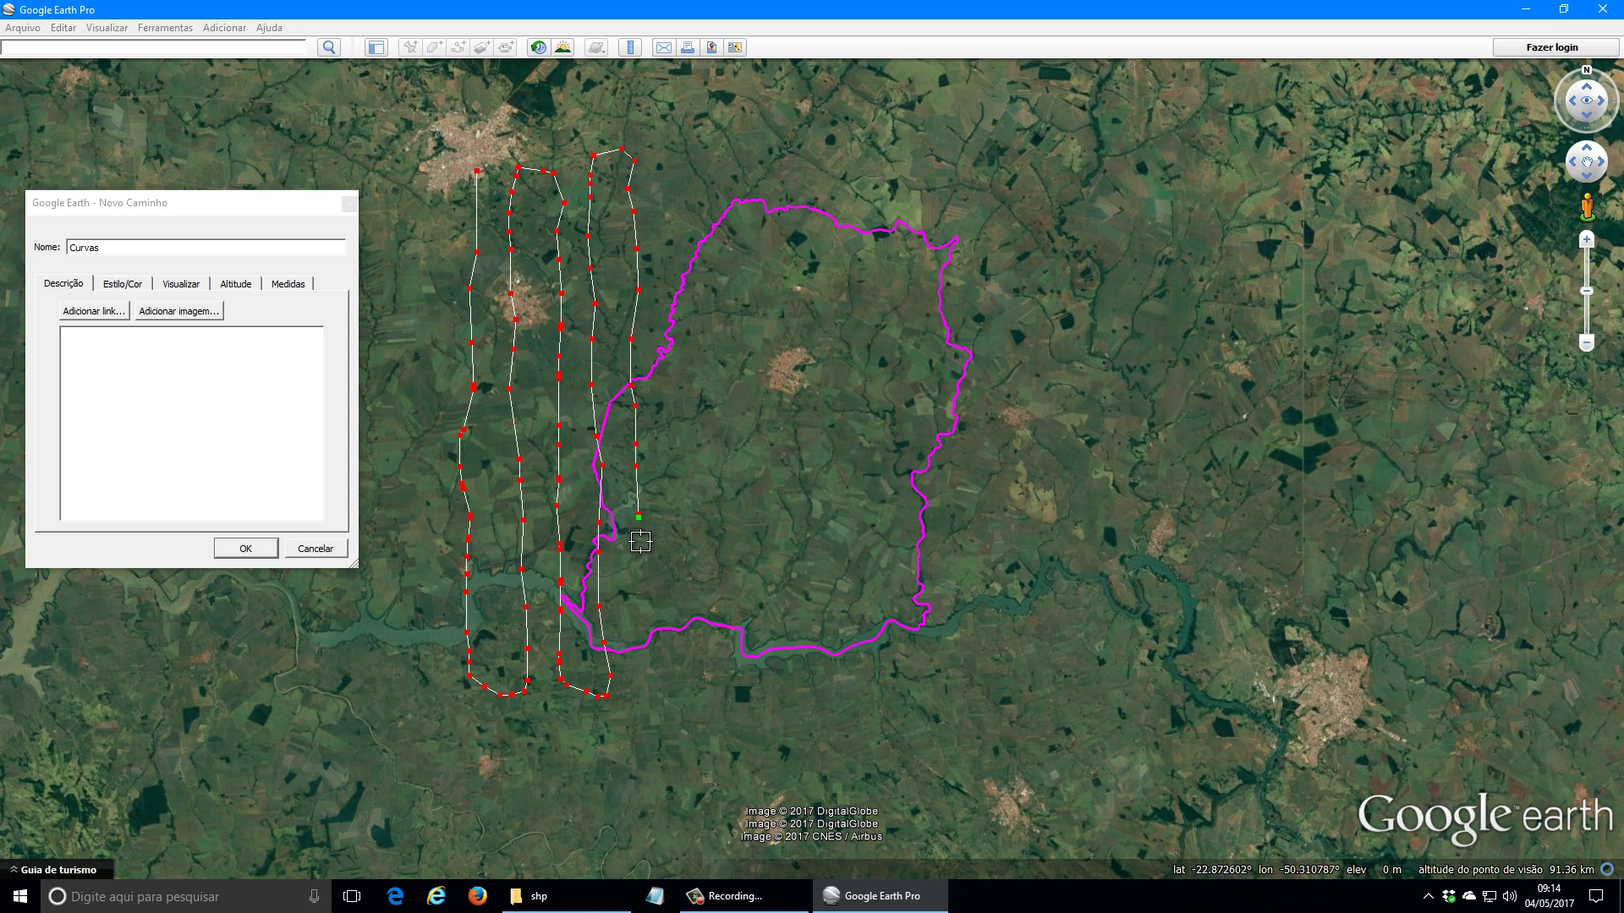
pyautogui.click(643, 557)
pyautogui.click(642, 592)
pyautogui.click(641, 607)
pyautogui.click(641, 645)
pyautogui.click(672, 695)
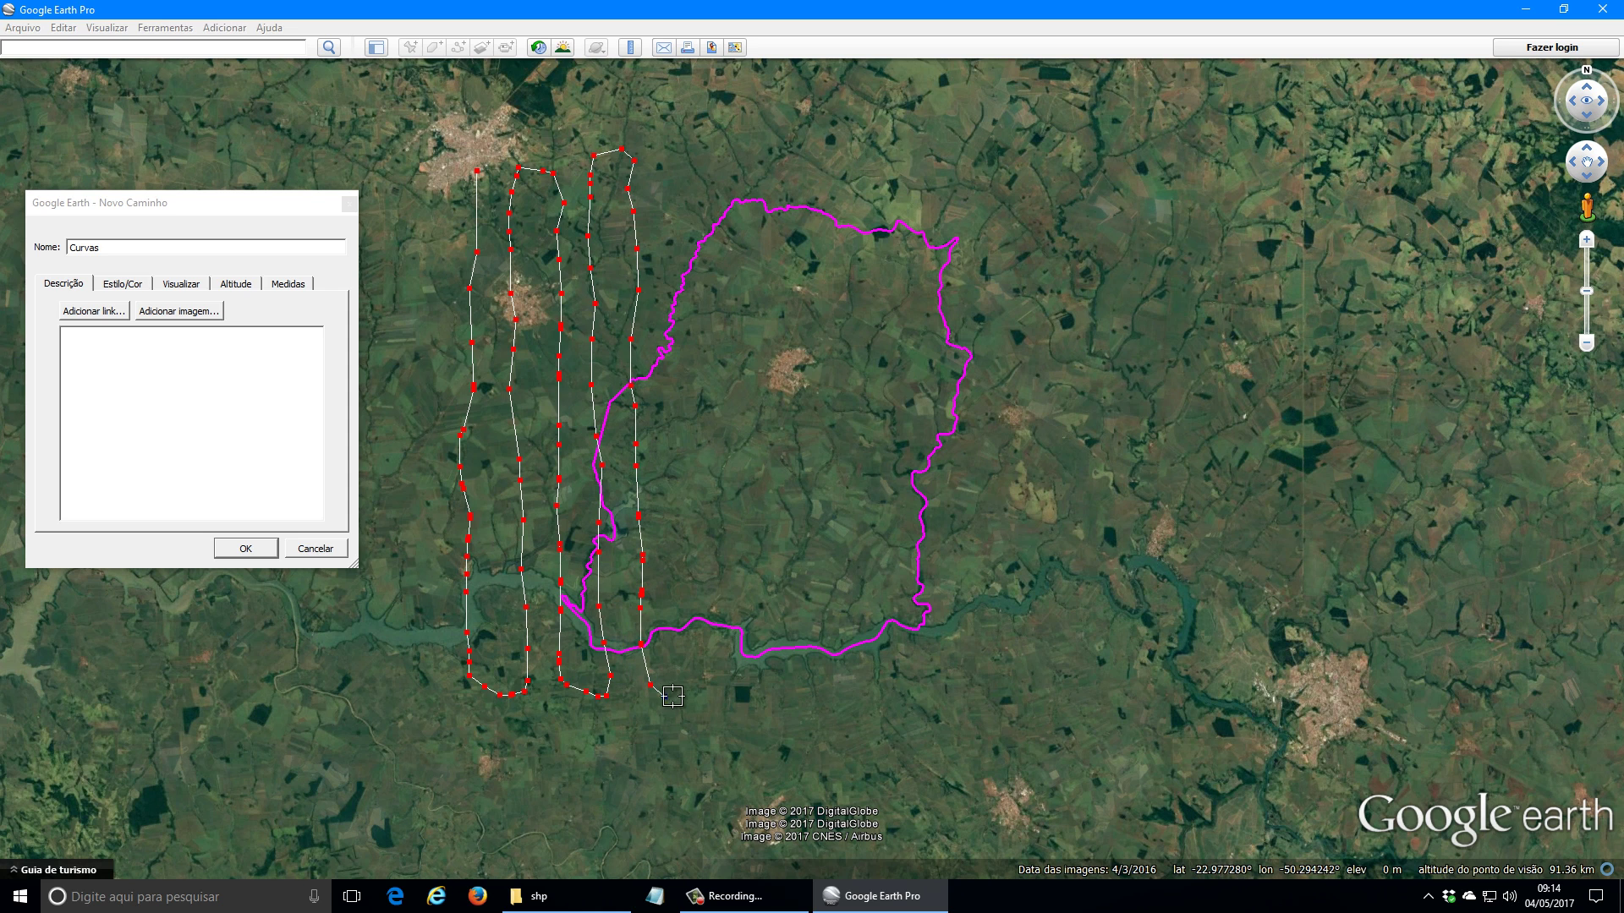
pyautogui.click(686, 679)
pyautogui.click(684, 648)
pyautogui.click(680, 610)
pyautogui.click(681, 566)
pyautogui.click(680, 529)
pyautogui.click(679, 492)
pyautogui.click(679, 443)
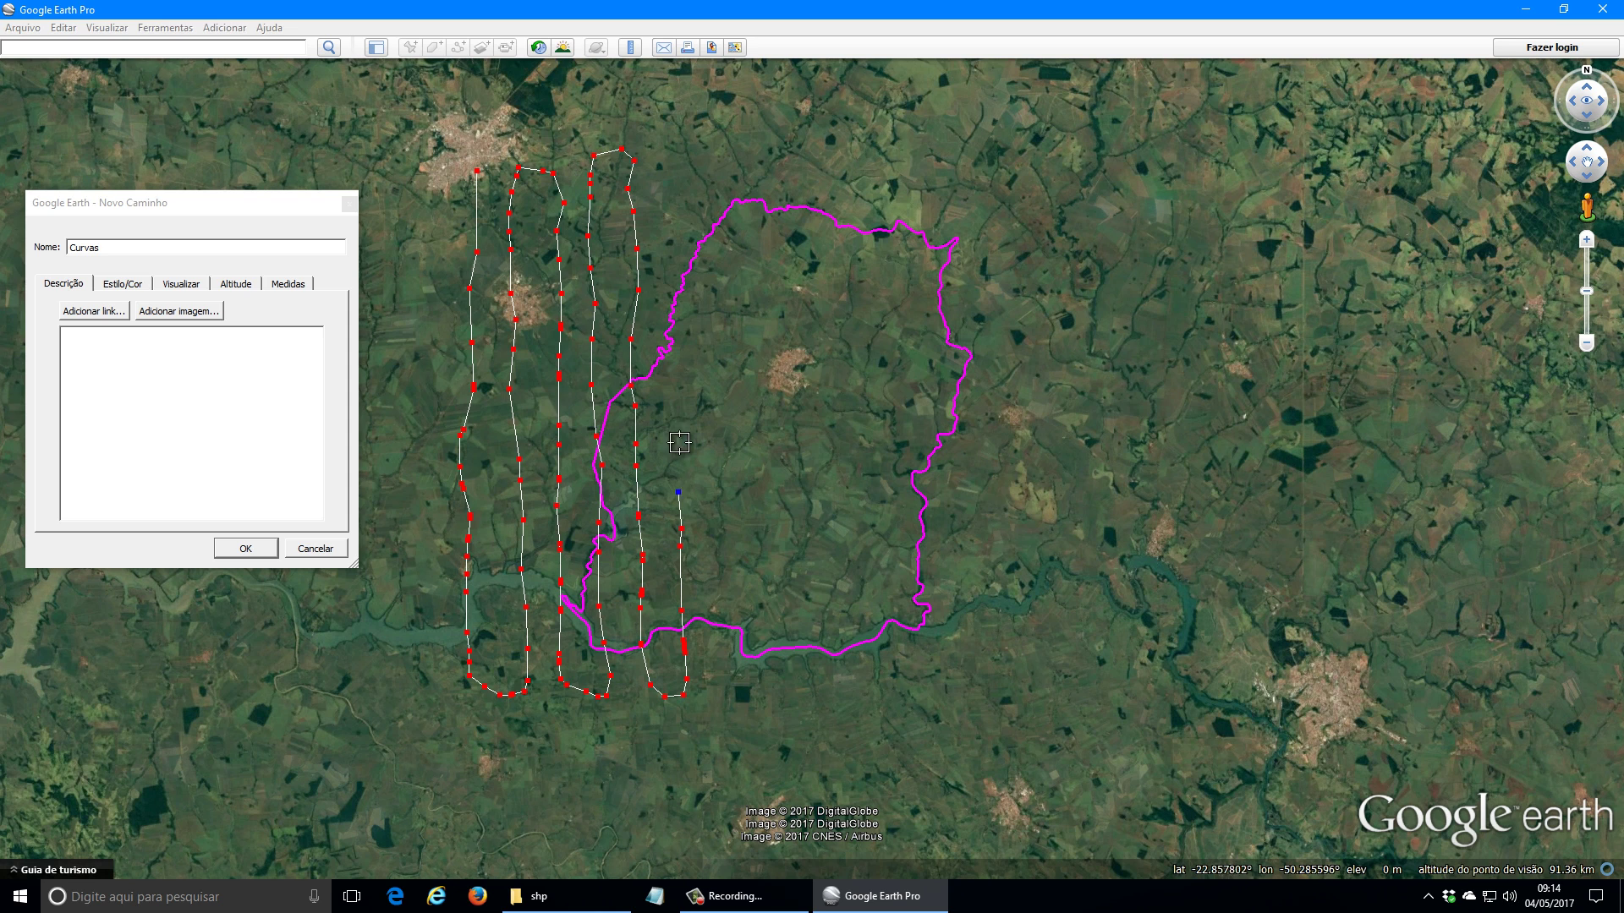
pyautogui.click(679, 416)
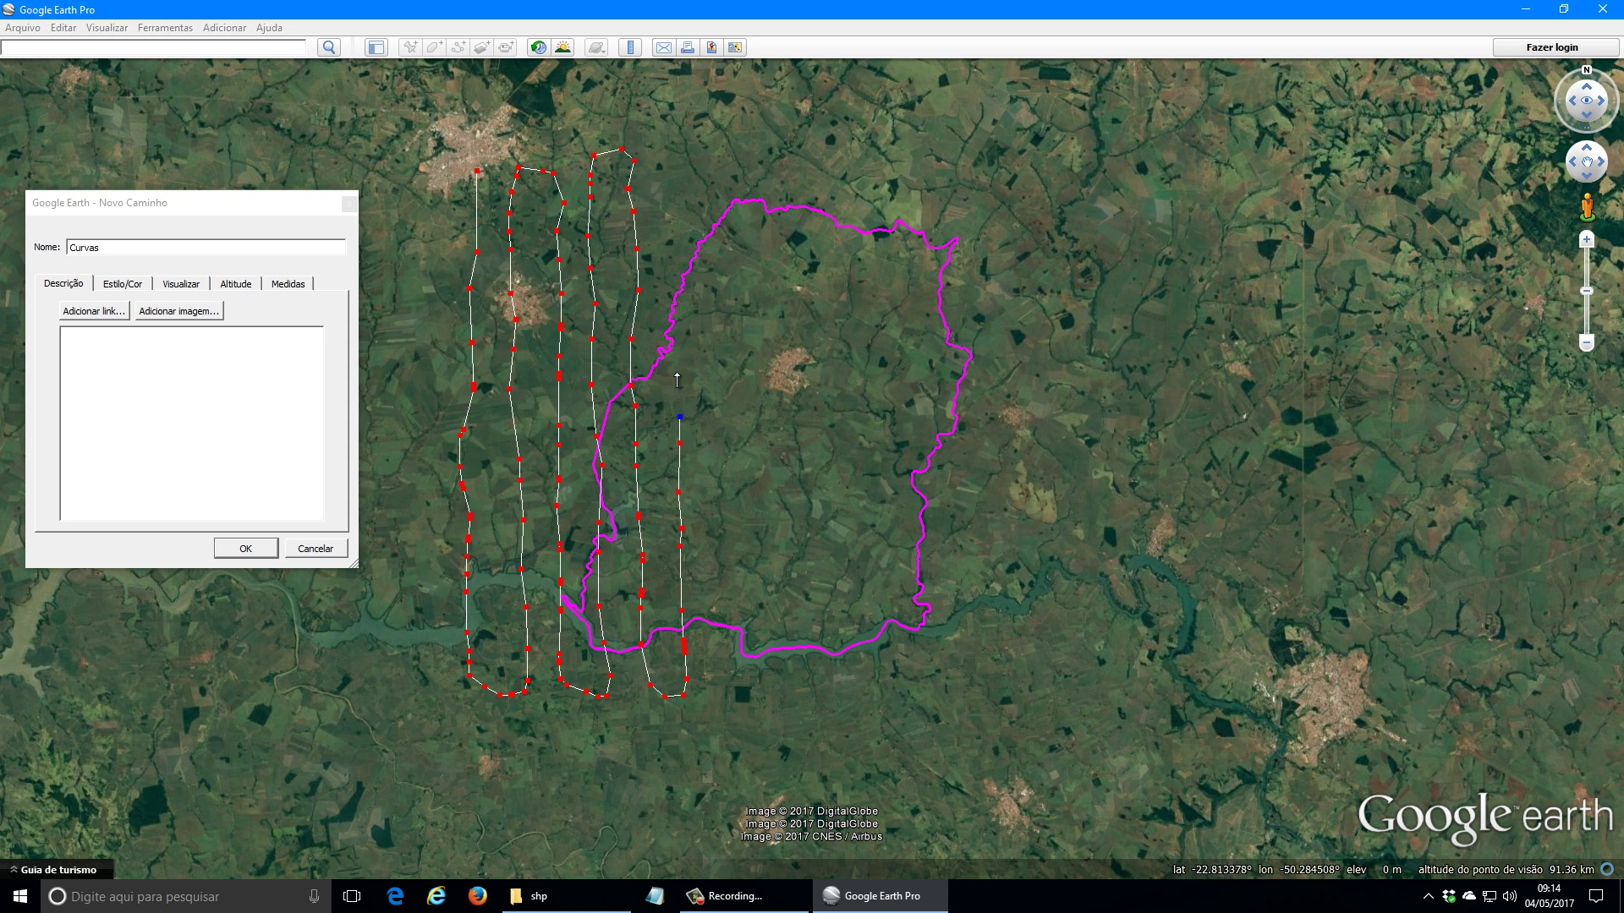
pyautogui.click(679, 178)
pyautogui.click(687, 162)
pyautogui.click(719, 234)
pyautogui.click(720, 260)
pyautogui.click(721, 292)
pyautogui.click(722, 322)
pyautogui.click(721, 367)
pyautogui.click(718, 627)
pyautogui.click(706, 656)
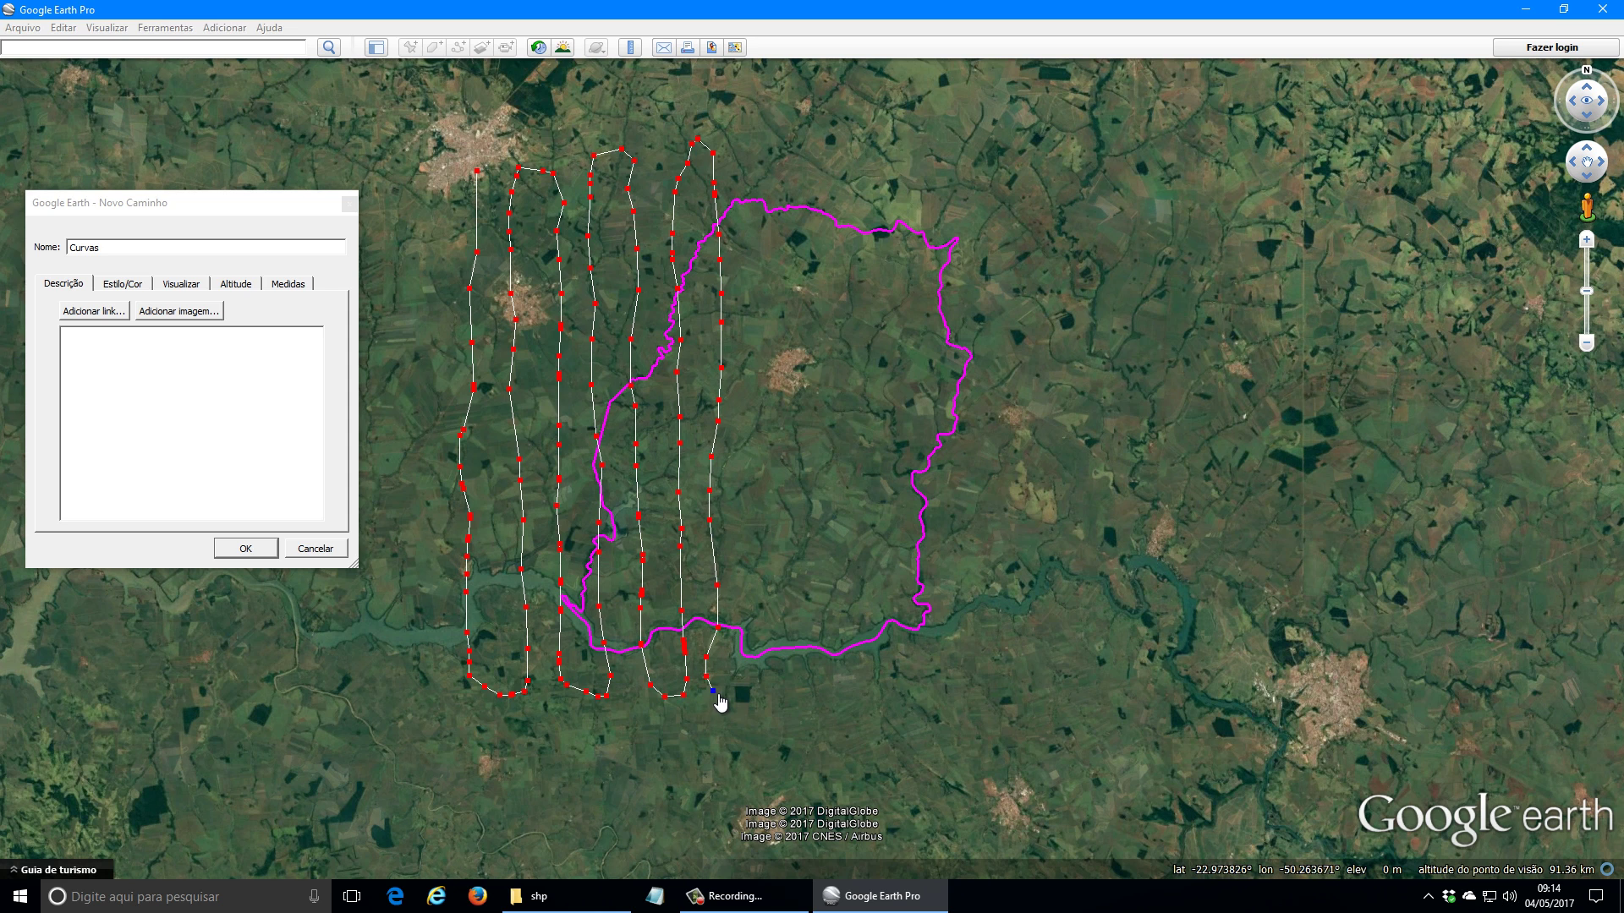
pyautogui.click(719, 694)
pyautogui.click(747, 621)
pyautogui.moveTo(745, 454); pyautogui.dragTo(745, 349)
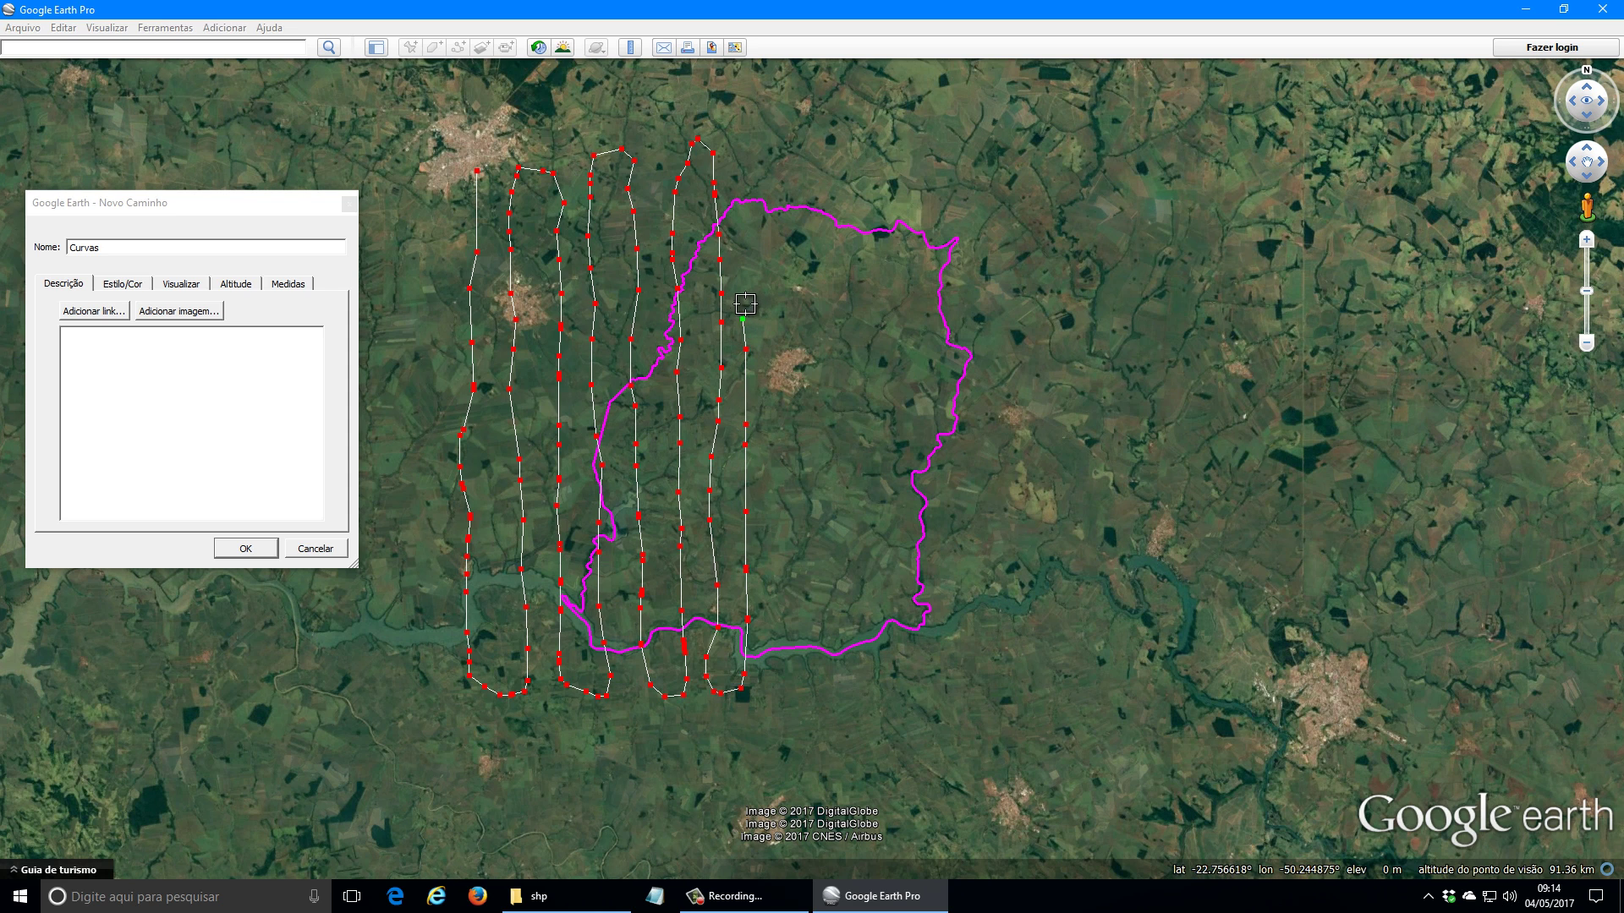
pyautogui.moveTo(744, 246)
pyautogui.mouseDown()
pyautogui.moveTo(742, 173)
pyautogui.moveTo(777, 158)
pyautogui.moveTo(776, 693)
pyautogui.moveTo(796, 707)
pyautogui.moveTo(818, 655)
pyautogui.moveTo(801, 361)
pyautogui.mouseUp()
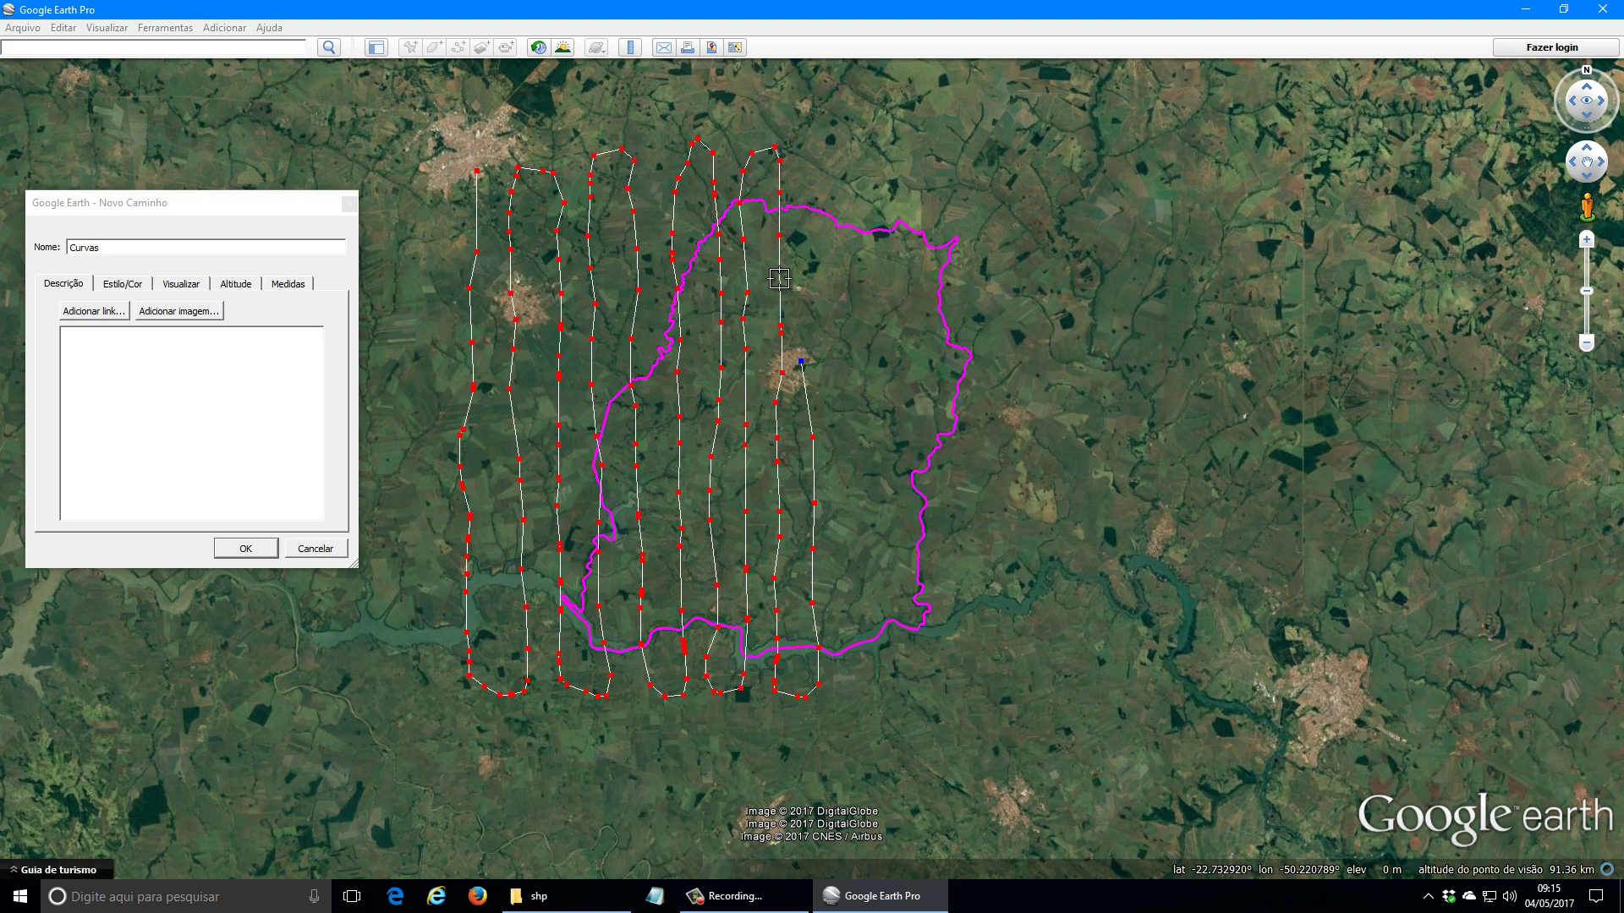
pyautogui.click(811, 270)
pyautogui.click(808, 156)
pyautogui.moveTo(828, 147)
pyautogui.mouseDown()
pyautogui.moveTo(853, 211)
pyautogui.moveTo(854, 553)
pyautogui.mouseUp()
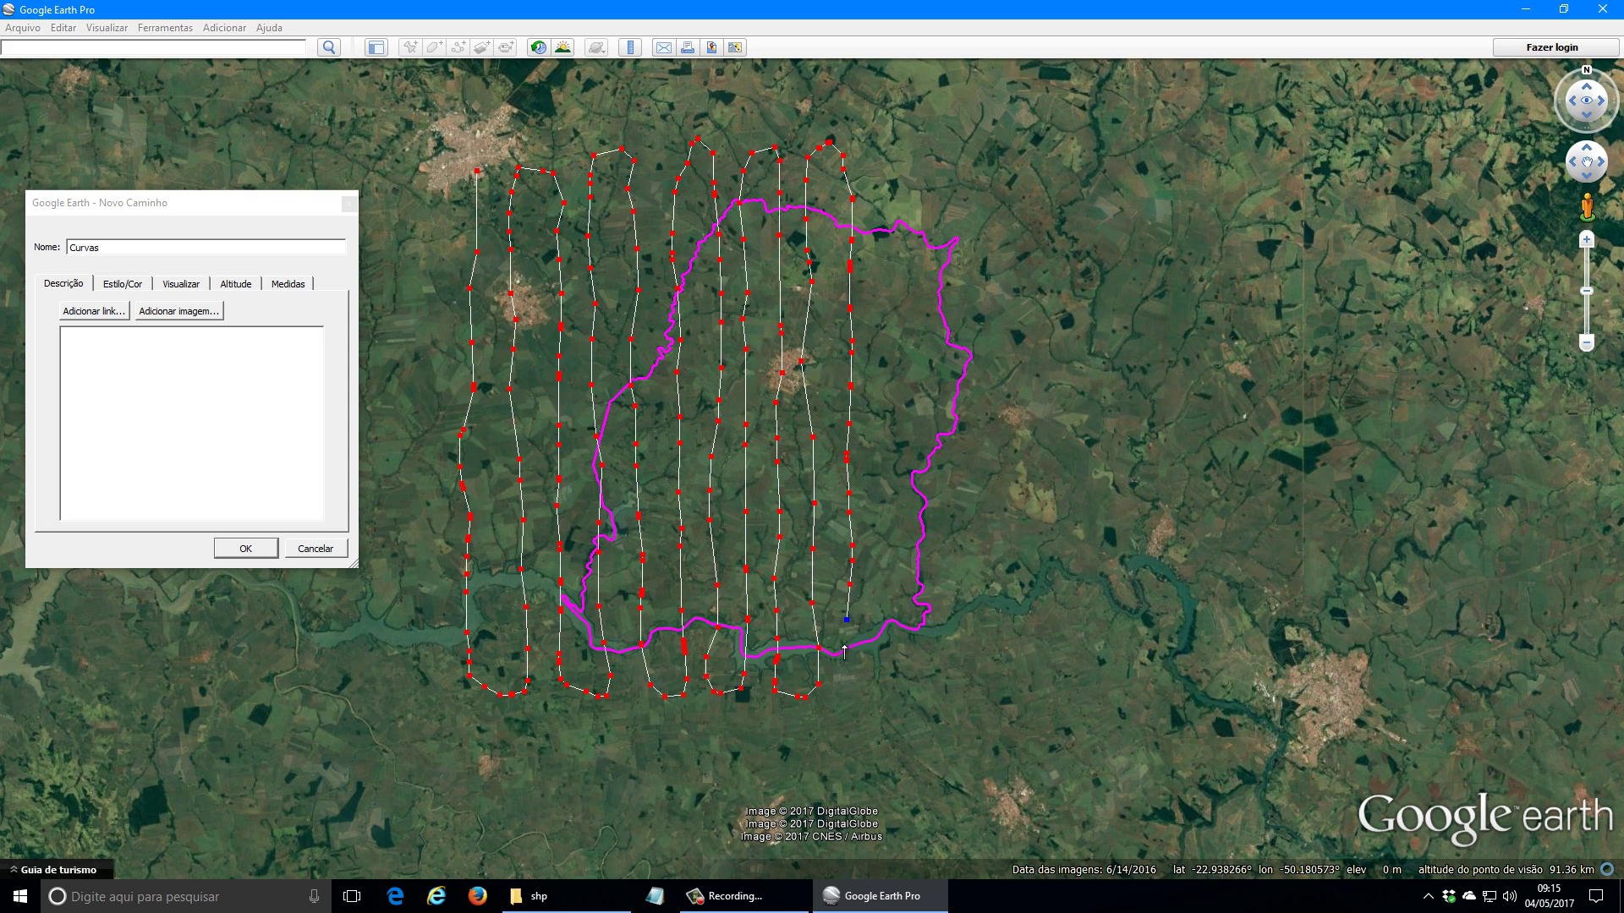
pyautogui.moveTo(844, 651)
pyautogui.mouseDown()
pyautogui.moveTo(856, 691)
pyautogui.moveTo(896, 664)
pyautogui.moveTo(881, 320)
pyautogui.mouseUp()
pyautogui.moveTo(880, 301)
pyautogui.mouseDown()
pyautogui.moveTo(882, 153)
pyautogui.moveTo(905, 135)
pyautogui.moveTo(914, 156)
pyautogui.mouseUp()
pyautogui.moveTo(912, 219); pyautogui.dragTo(920, 583)
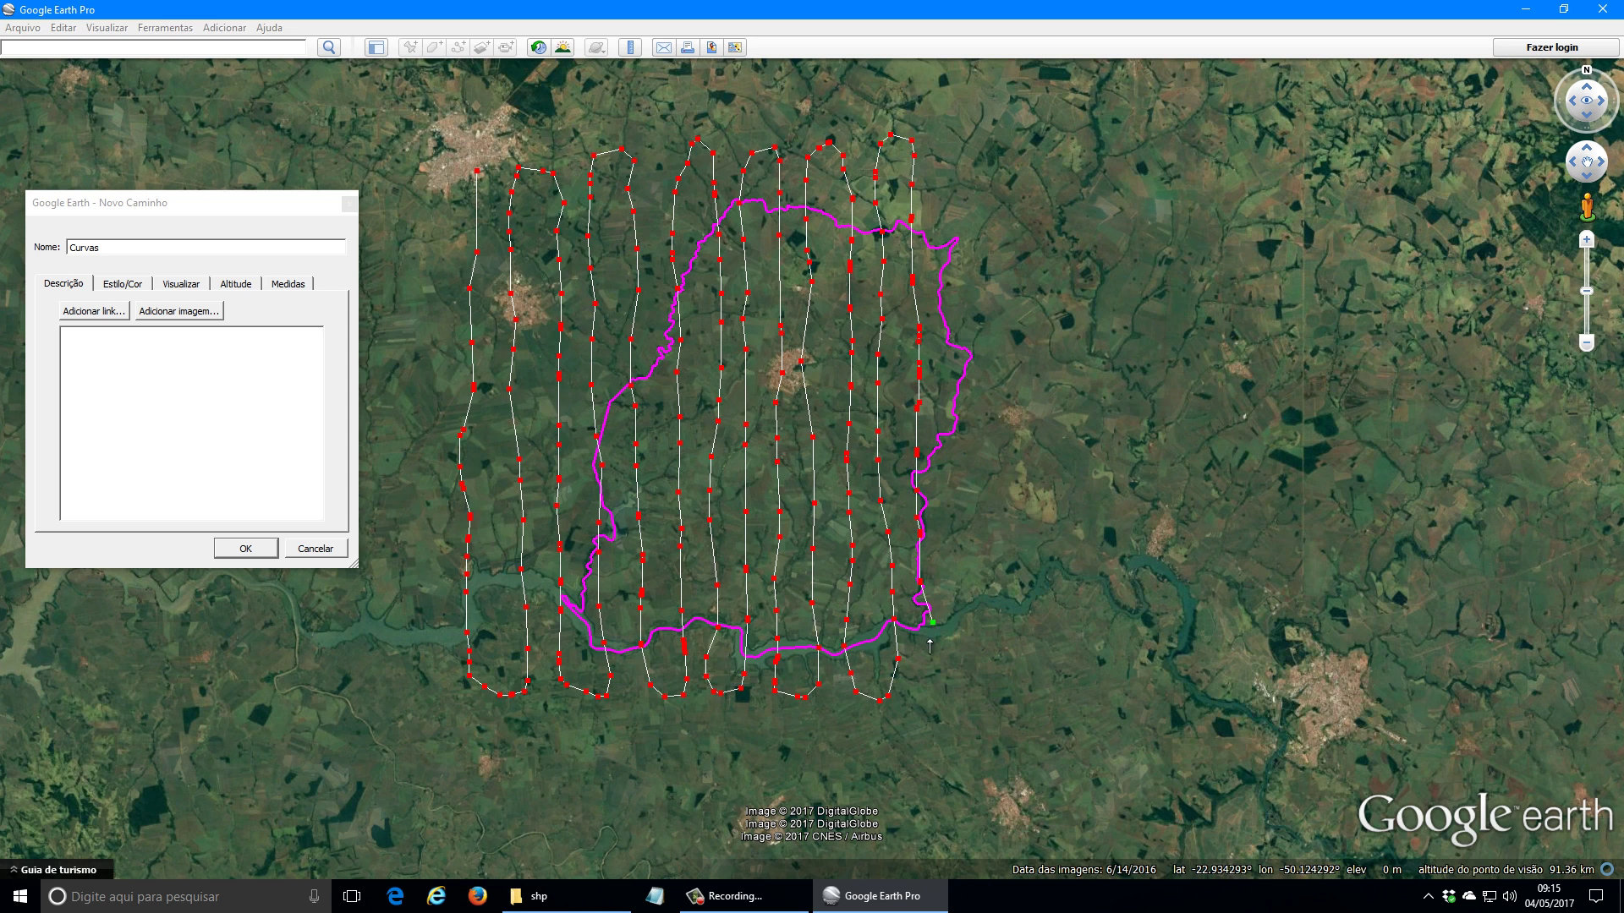
pyautogui.moveTo(930, 646)
pyautogui.mouseDown()
pyautogui.moveTo(930, 678)
pyautogui.moveTo(975, 680)
pyautogui.moveTo(953, 376)
pyautogui.mouseUp()
pyautogui.moveTo(956, 292)
pyautogui.mouseDown()
pyautogui.moveTo(948, 142)
pyautogui.moveTo(990, 155)
pyautogui.moveTo(997, 227)
pyautogui.moveTo(1001, 670)
pyautogui.moveTo(1024, 531)
pyautogui.moveTo(1022, 336)
pyautogui.mouseUp()
pyautogui.moveTo(1017, 272); pyautogui.dragTo(1019, 150)
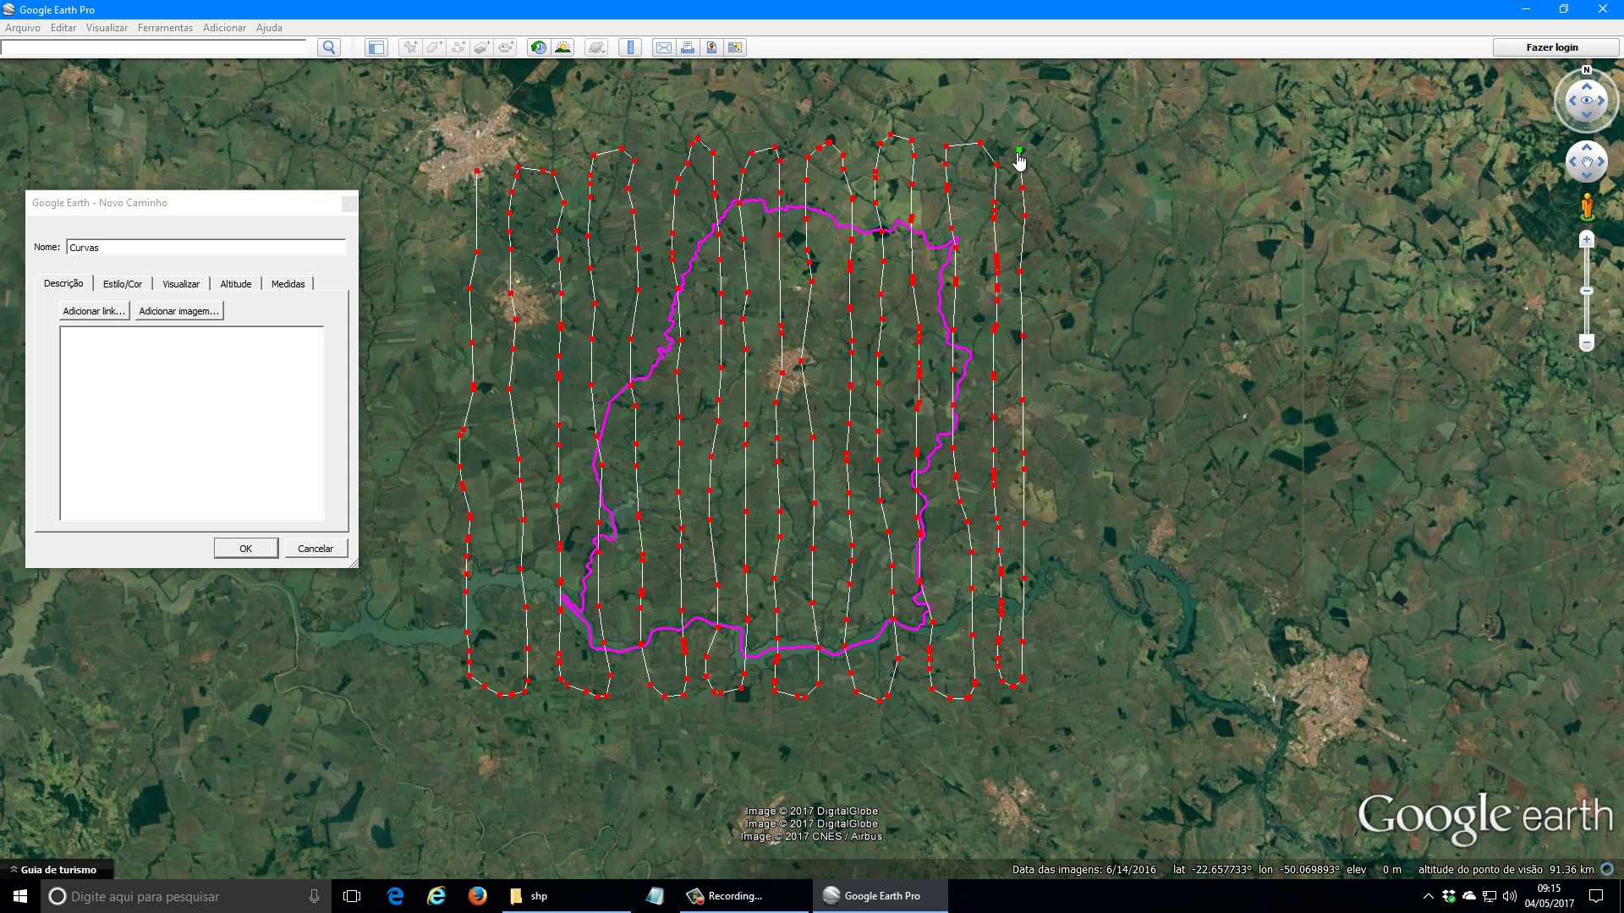
pyautogui.click(241, 550)
pyautogui.click(241, 550)
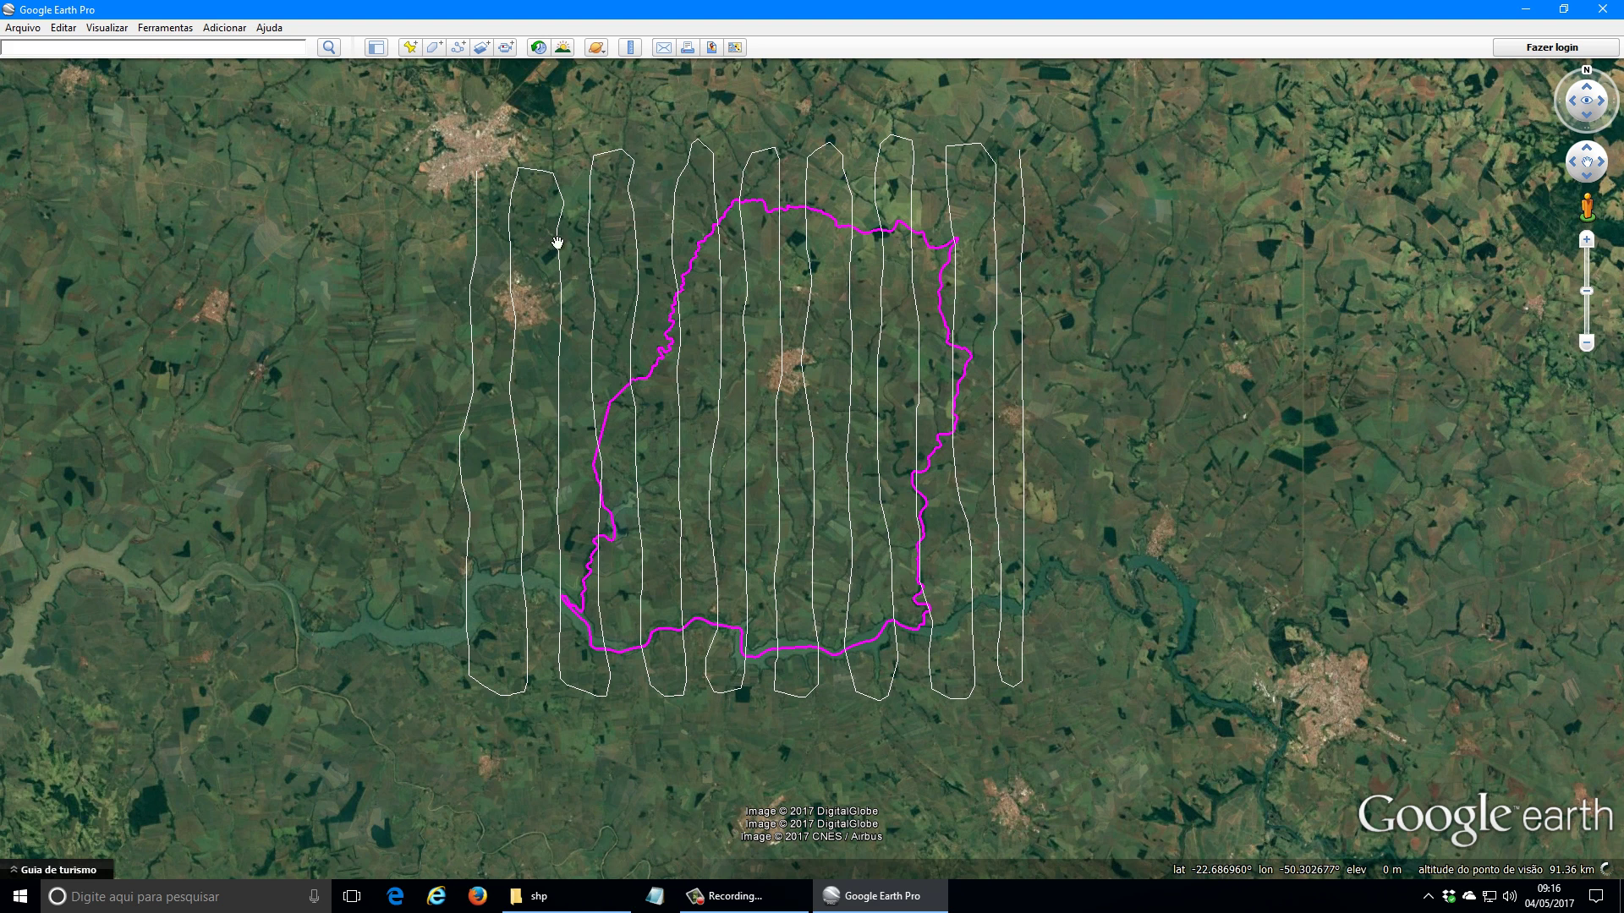
# Step: Show the sidebar again and start saving the Curvas path as a place file
pyautogui.click(380, 50)
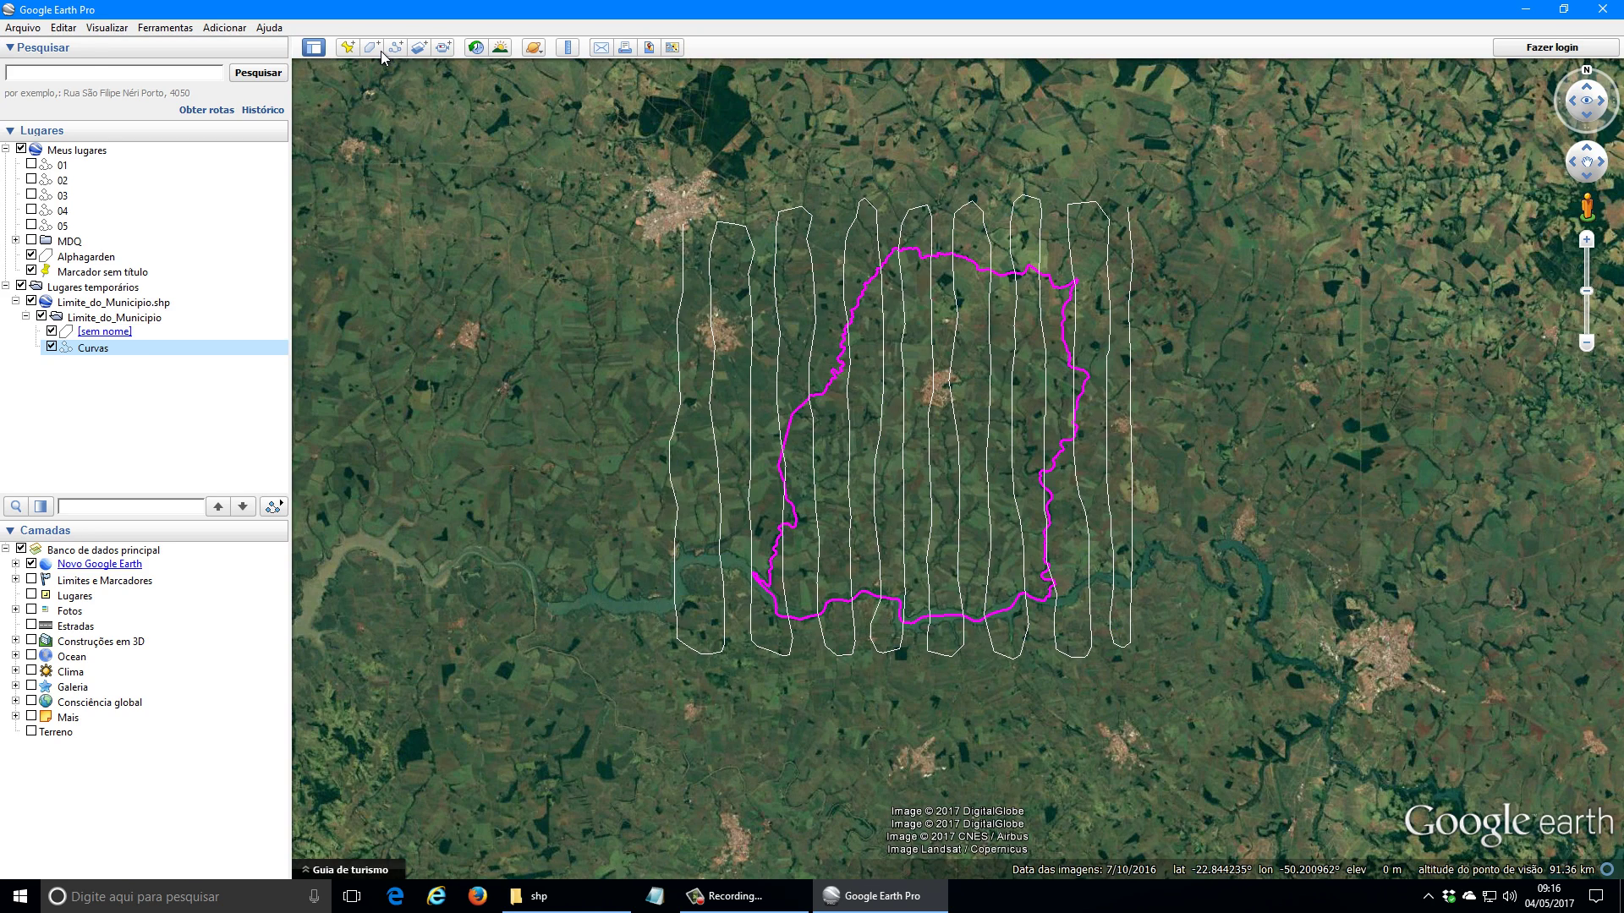
pyautogui.click(143, 350)
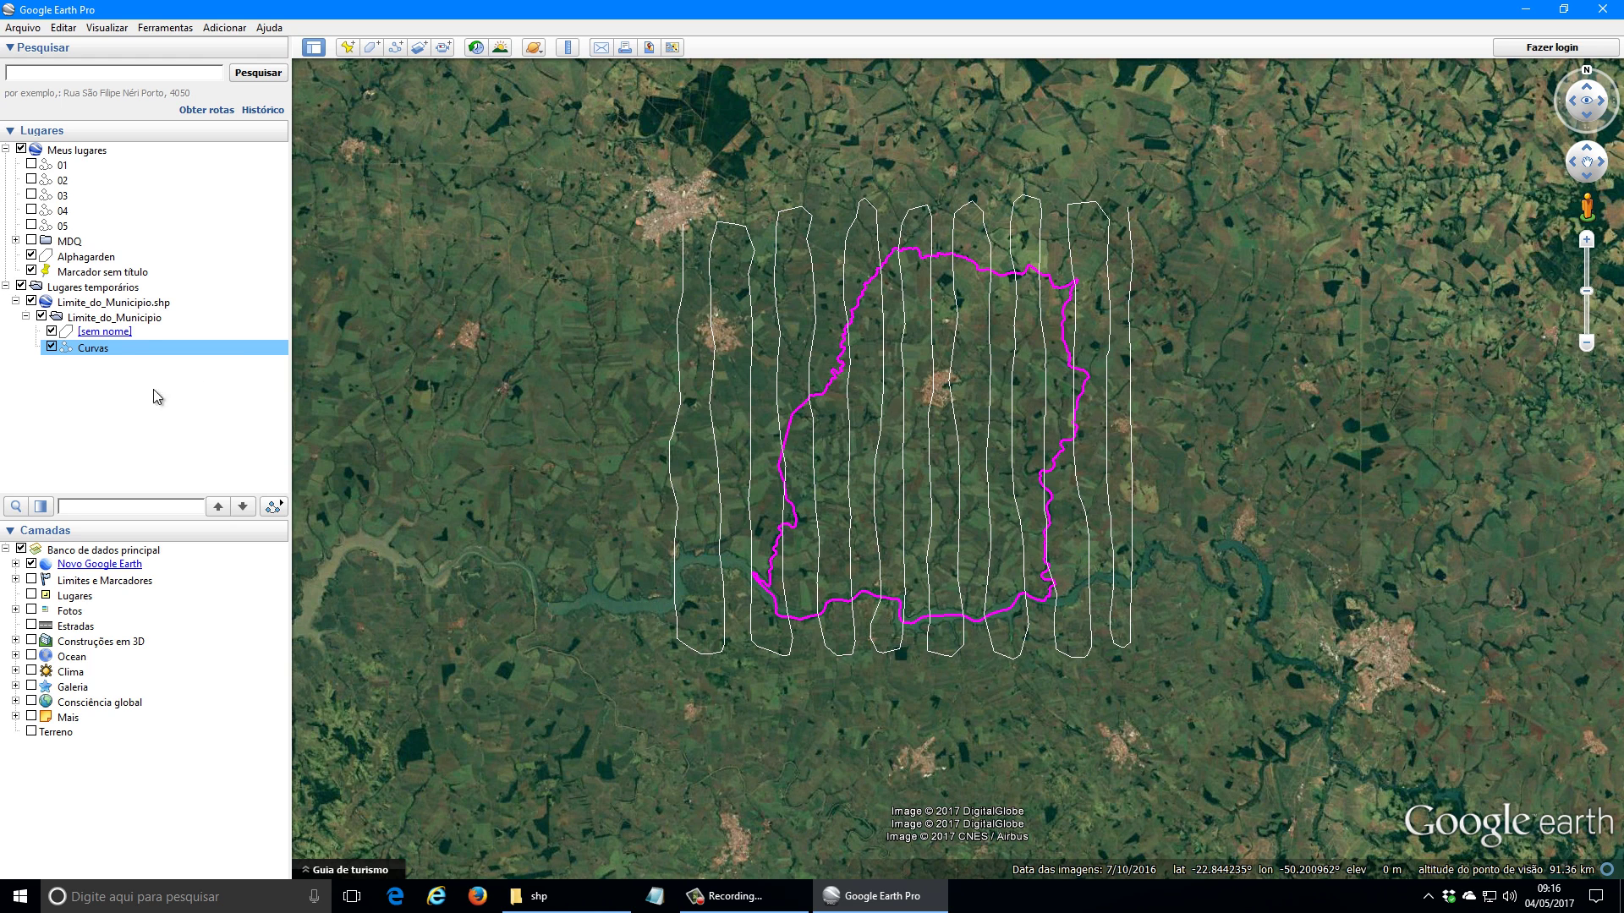
pyautogui.rightClick(122, 348)
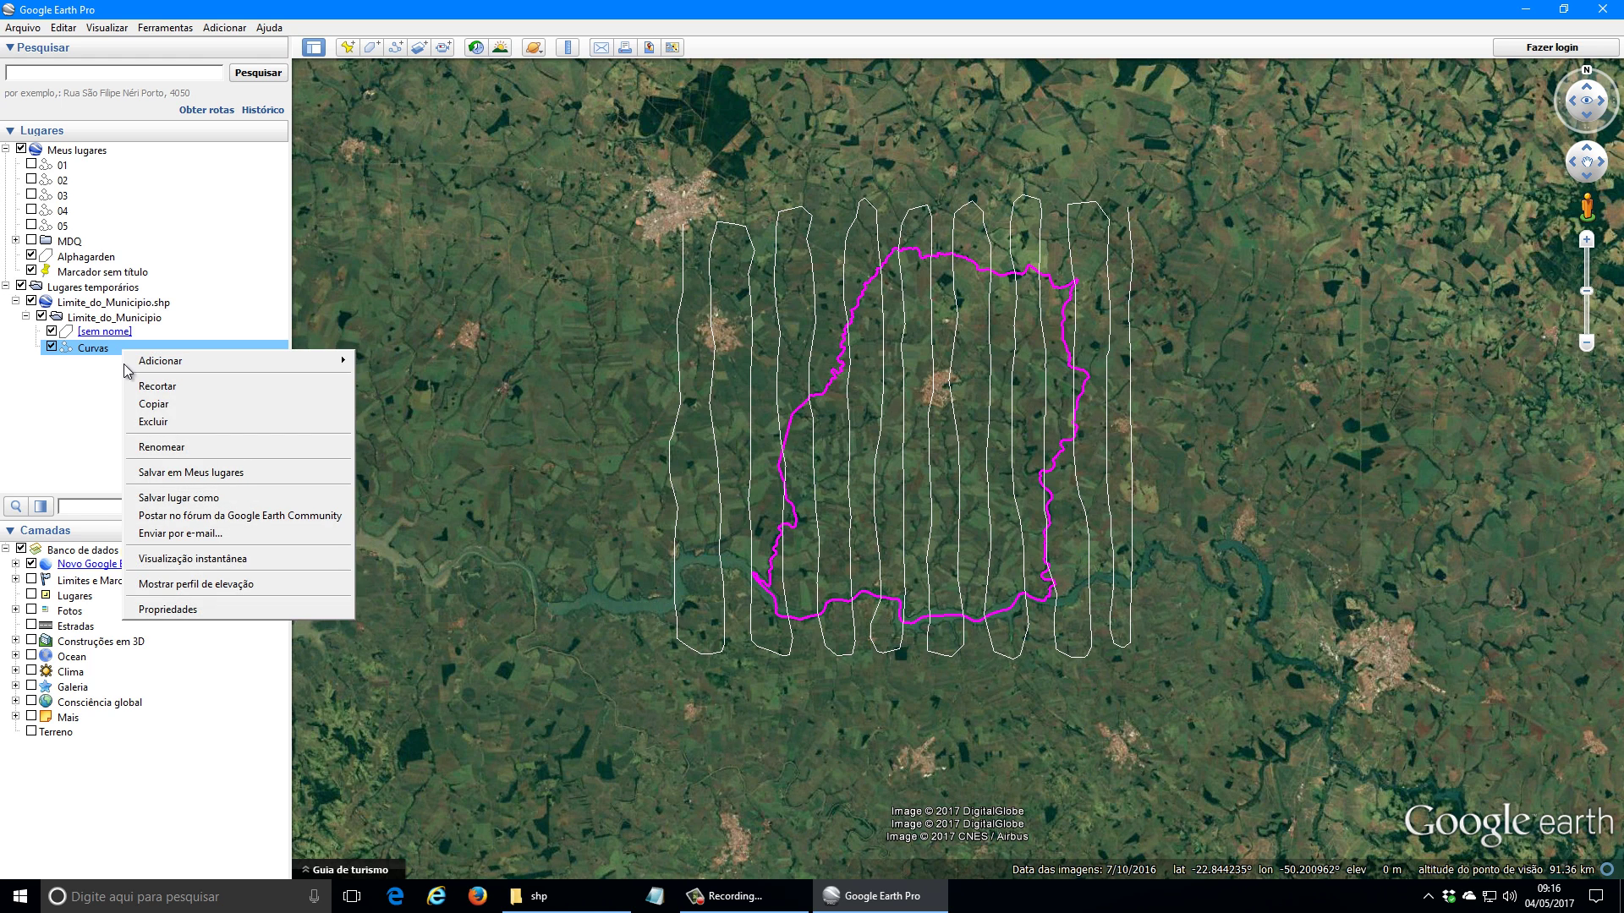
pyautogui.click(277, 496)
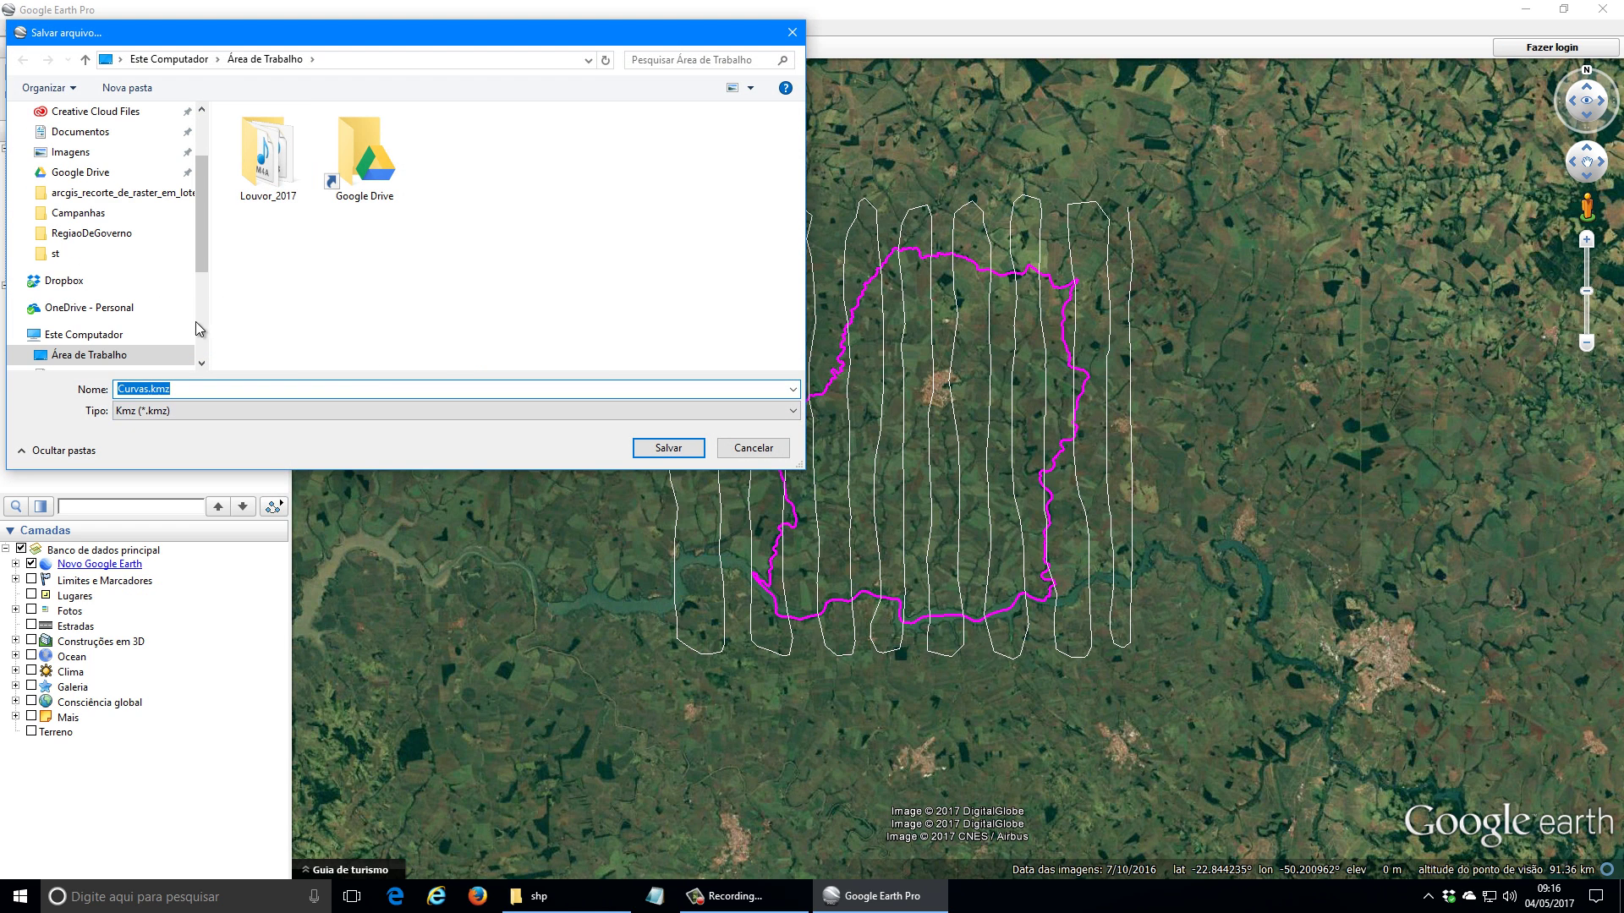
# Step: Create a folder named kml inside the processos folder on drive C: and open it as the save location
pyautogui.click(119, 286)
pyautogui.scroll(-3, 118, 285)
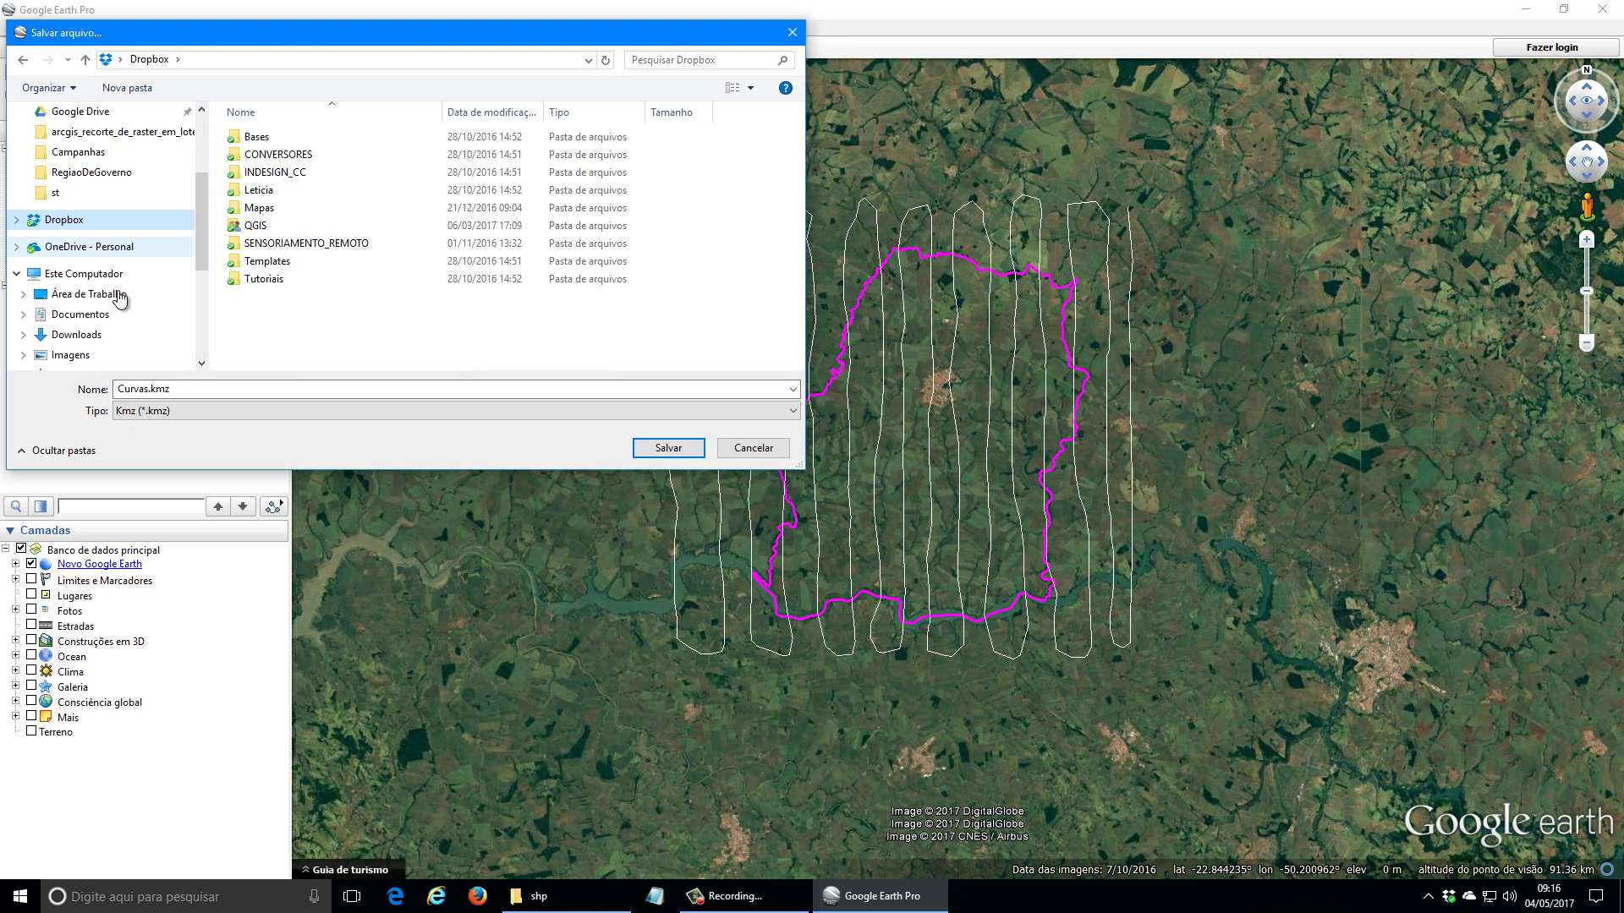
pyautogui.click(131, 335)
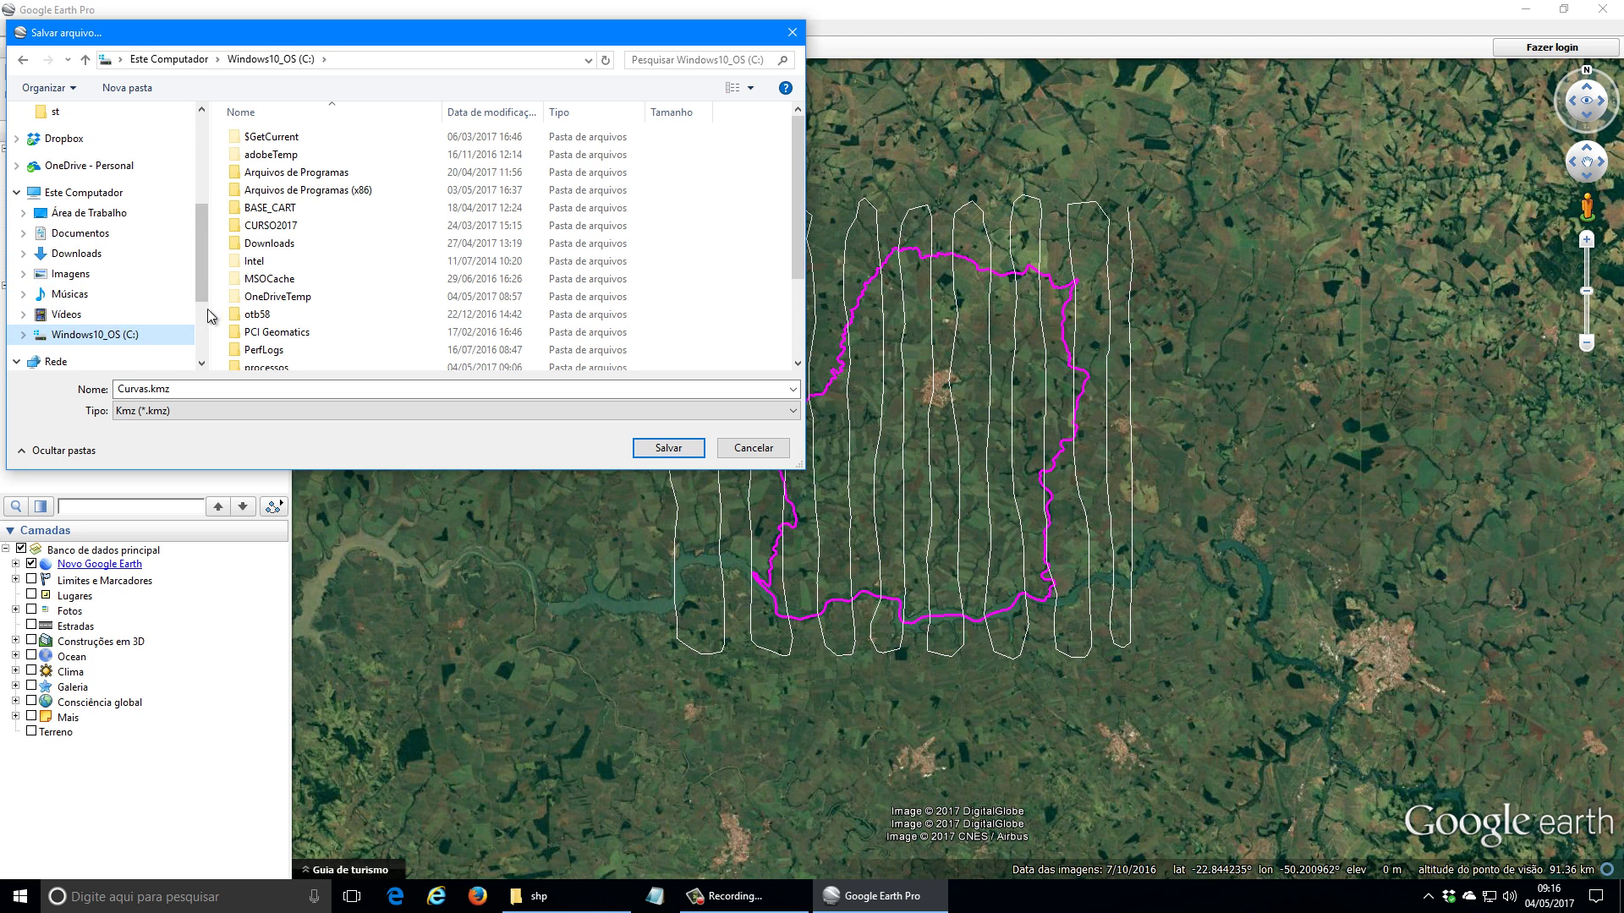
pyautogui.scroll(-1, 203, 309)
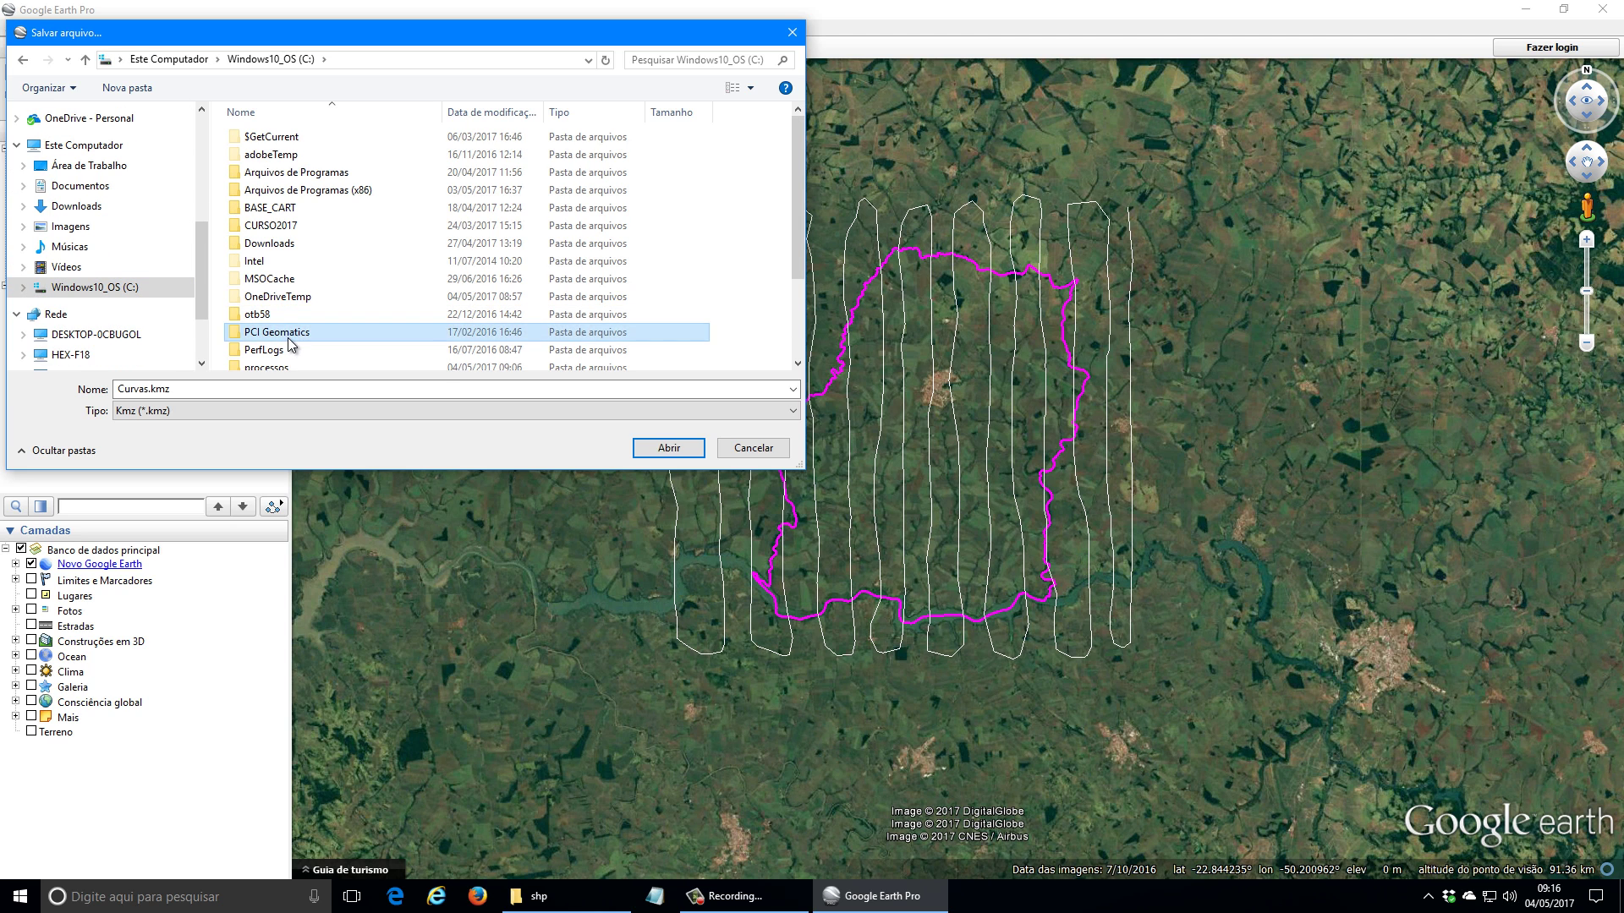
pyautogui.scroll(-2, 285, 334)
pyautogui.doubleClick(266, 272)
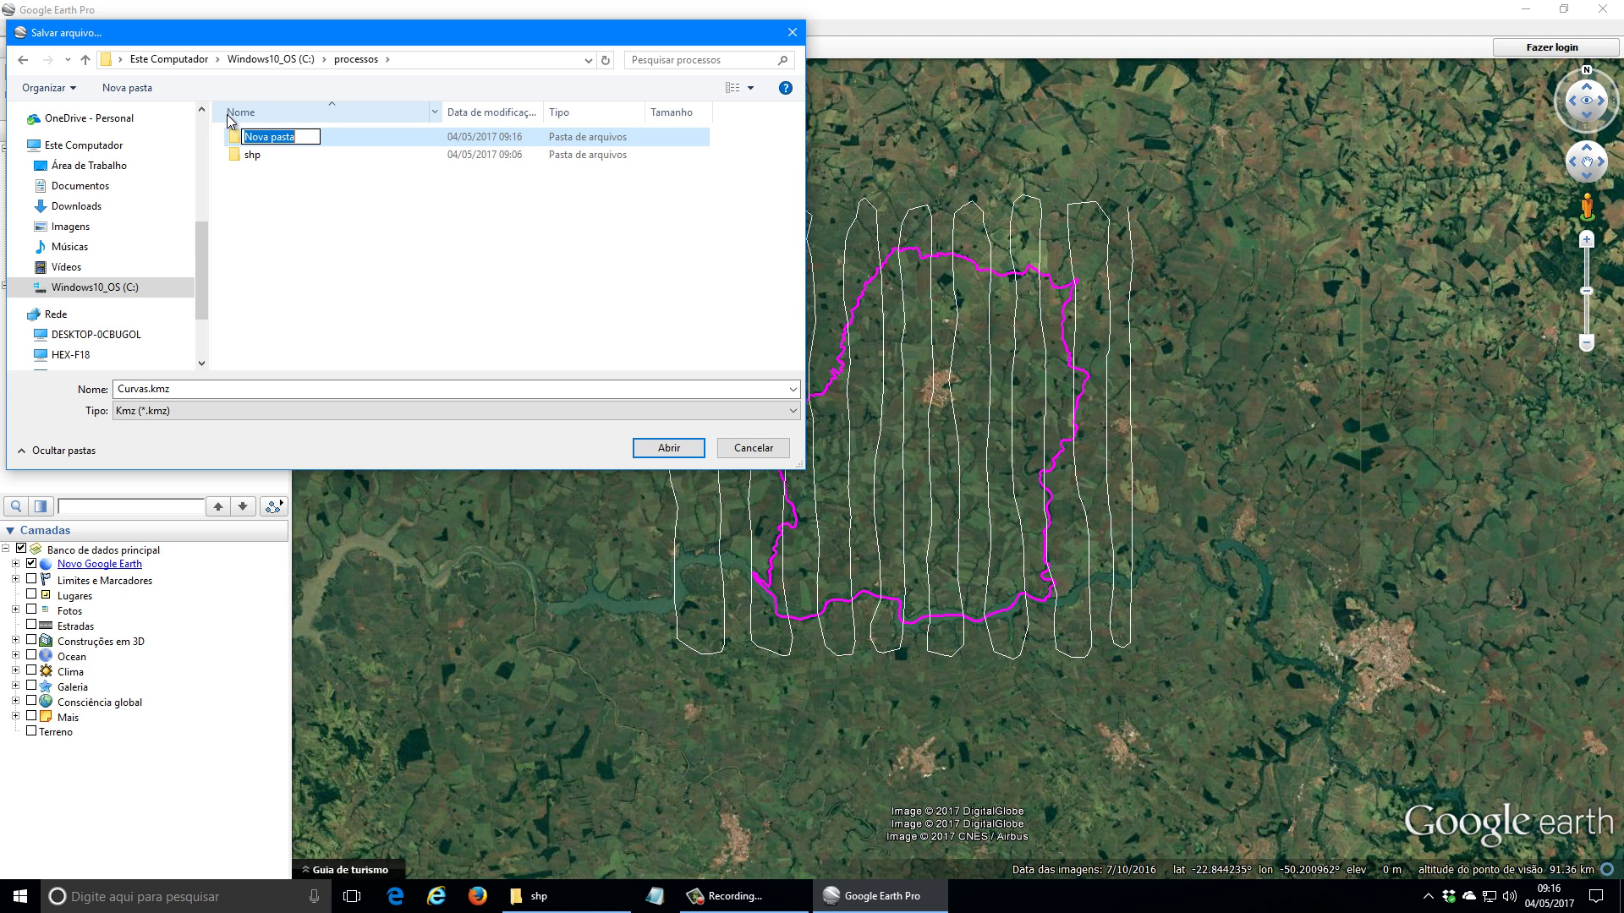
pyautogui.write('kml')
pyautogui.press('Return')
pyautogui.doubleClick(246, 139)
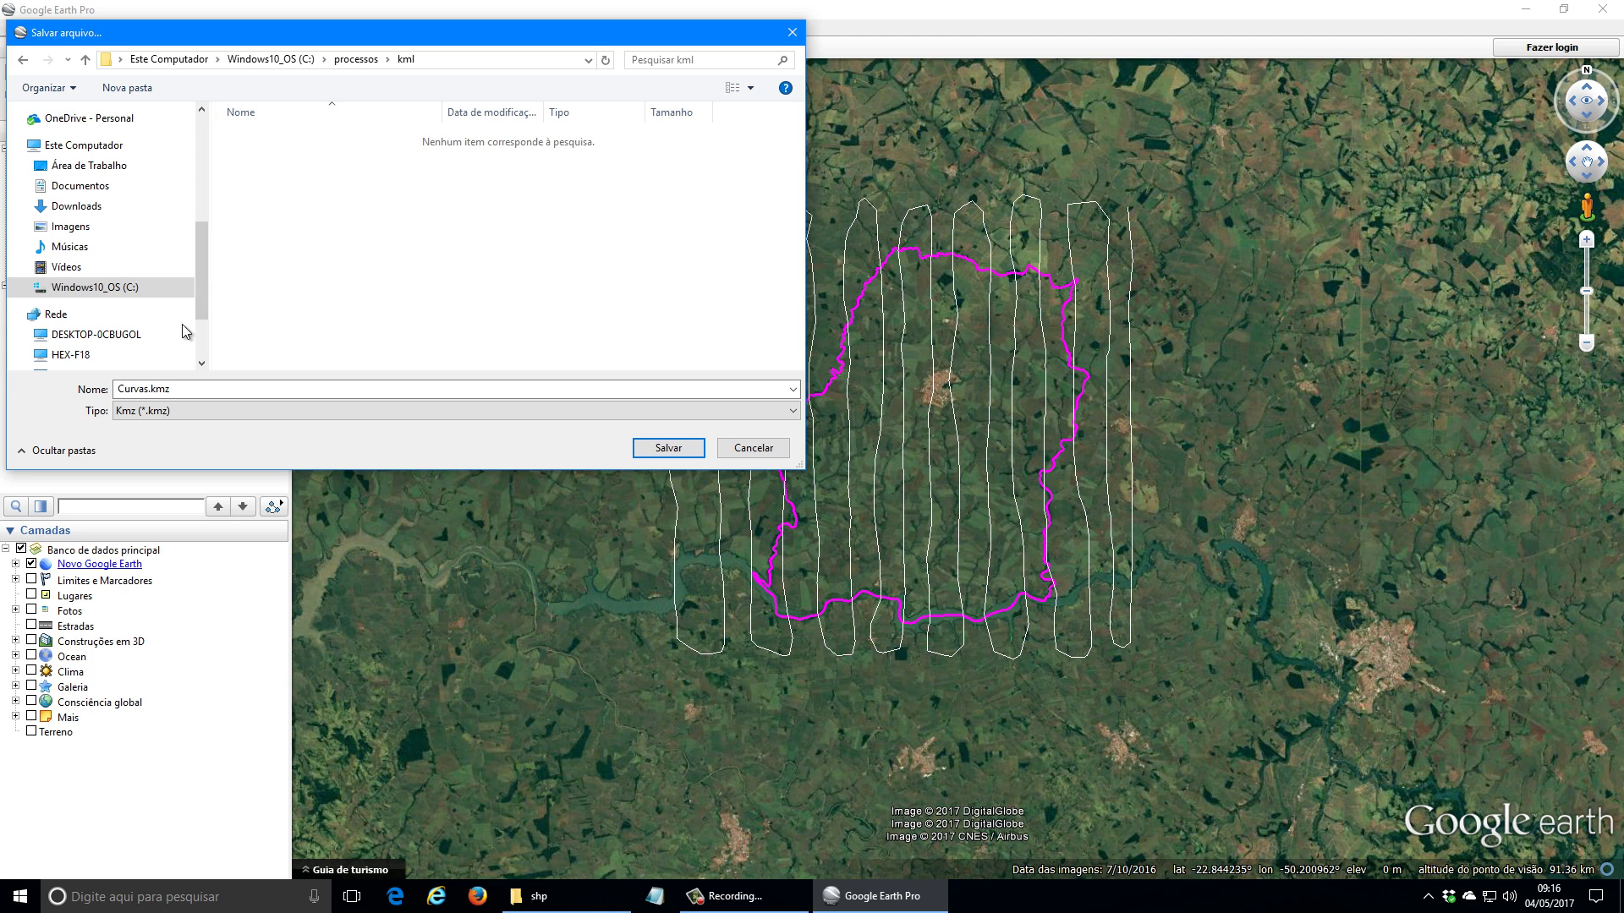
# Step: Set the file type to Kml and save the path as Curvas.kml
pyautogui.click(193, 389)
pyautogui.click(175, 414)
pyautogui.click(191, 433)
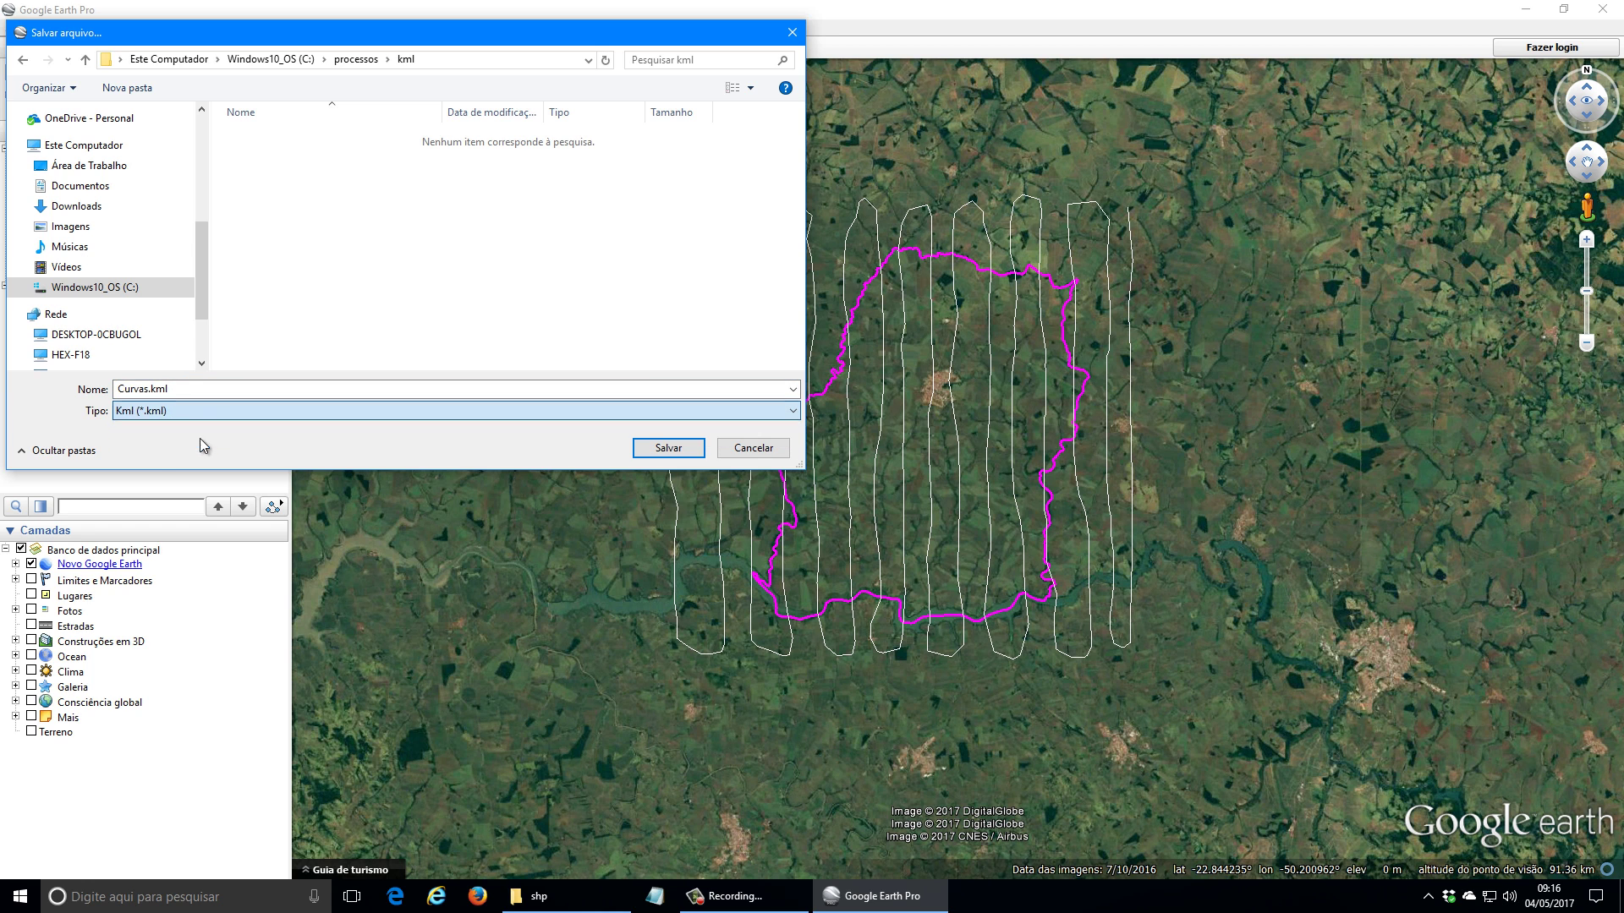
pyautogui.click(161, 388)
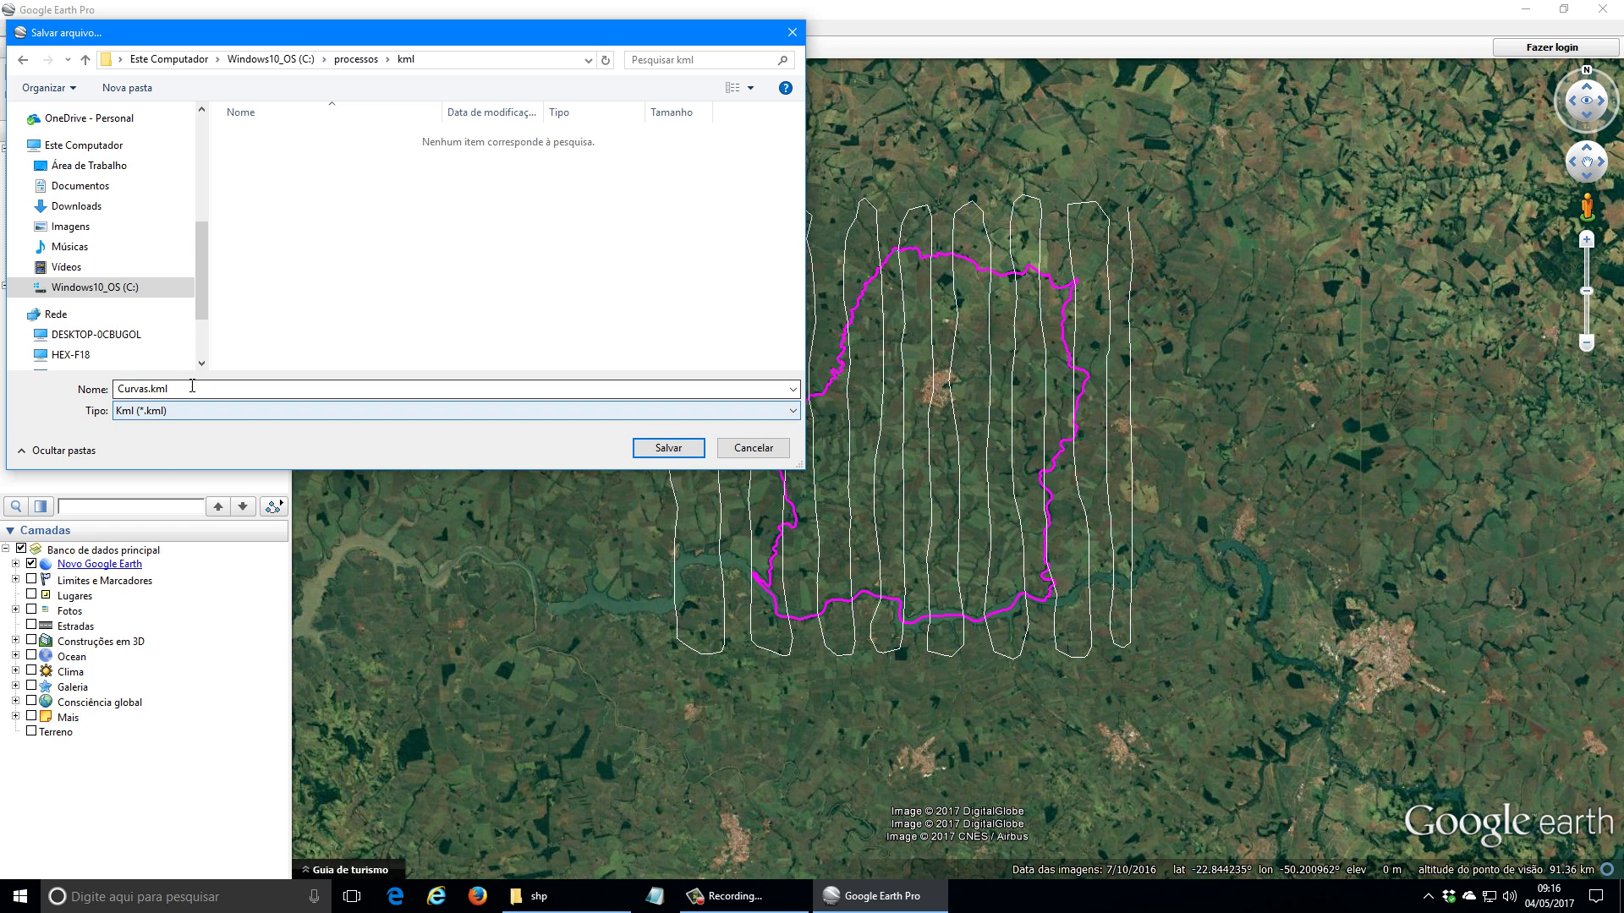
pyautogui.click(691, 450)
# Step: Switch to File Explorer, open the kml folder inside processos and select Curvas.kml to check the export
pyautogui.click(598, 900)
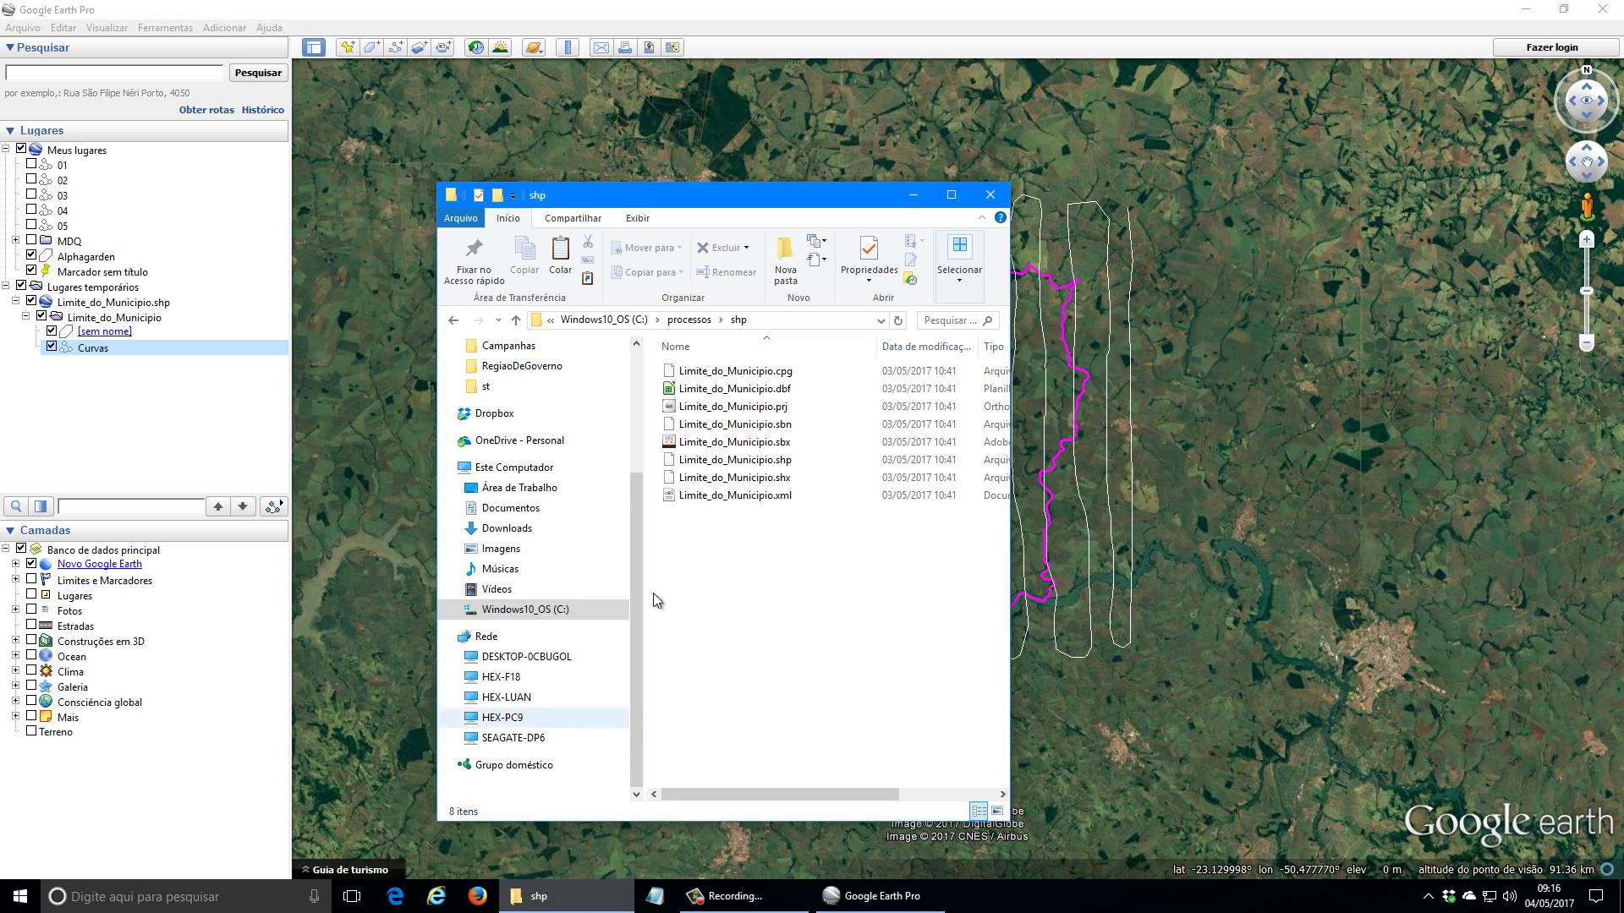
pyautogui.click(685, 320)
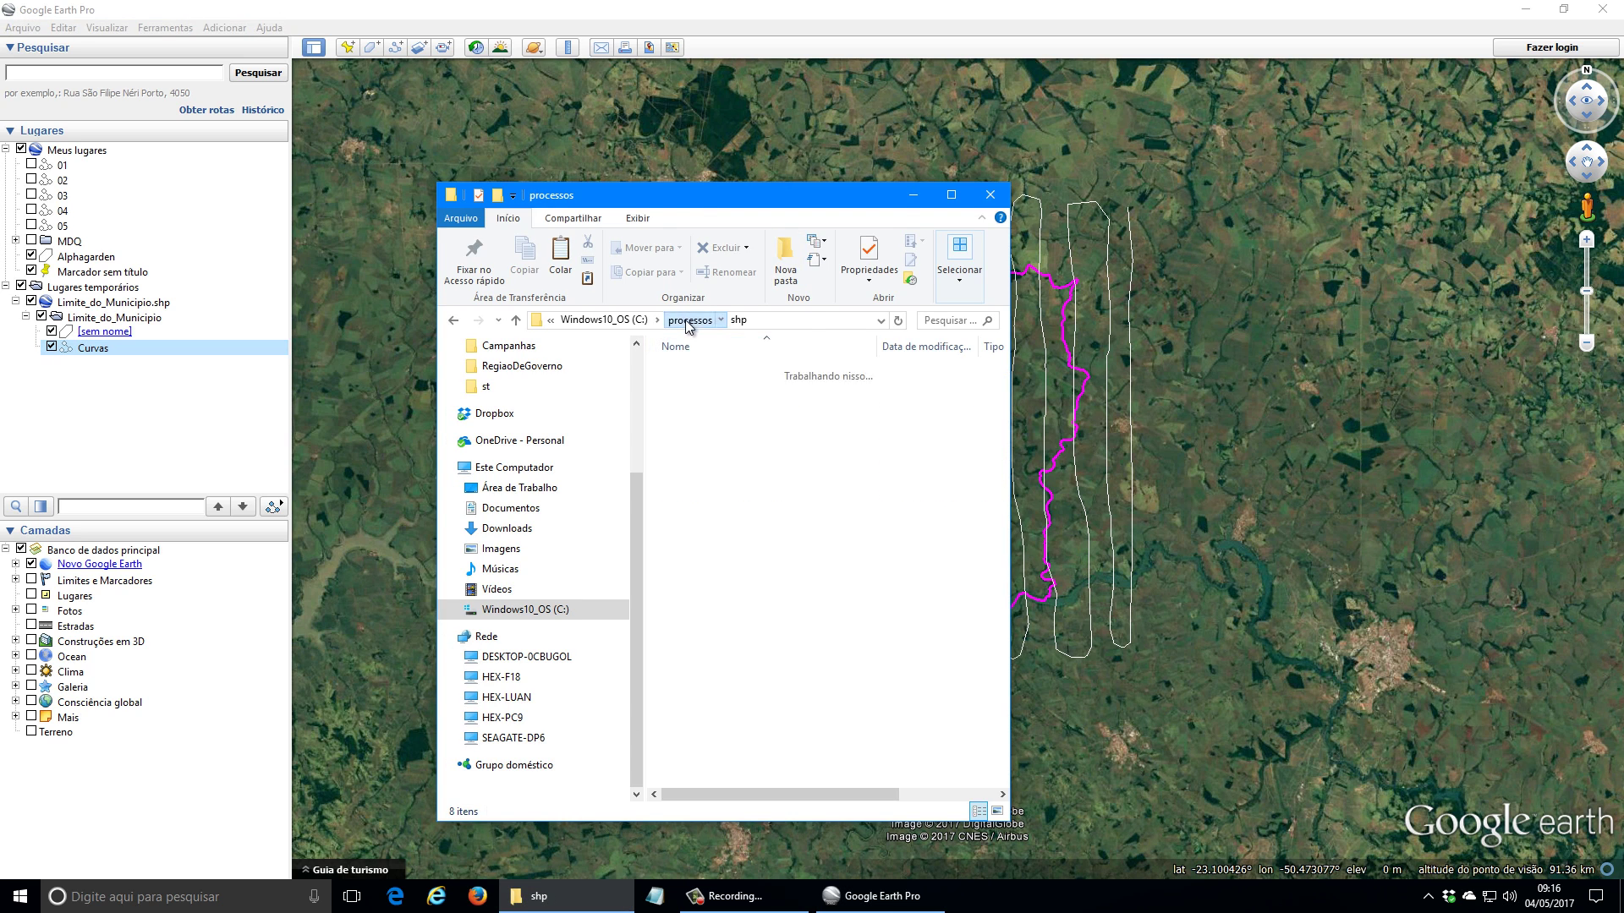
pyautogui.doubleClick(702, 372)
pyautogui.click(698, 376)
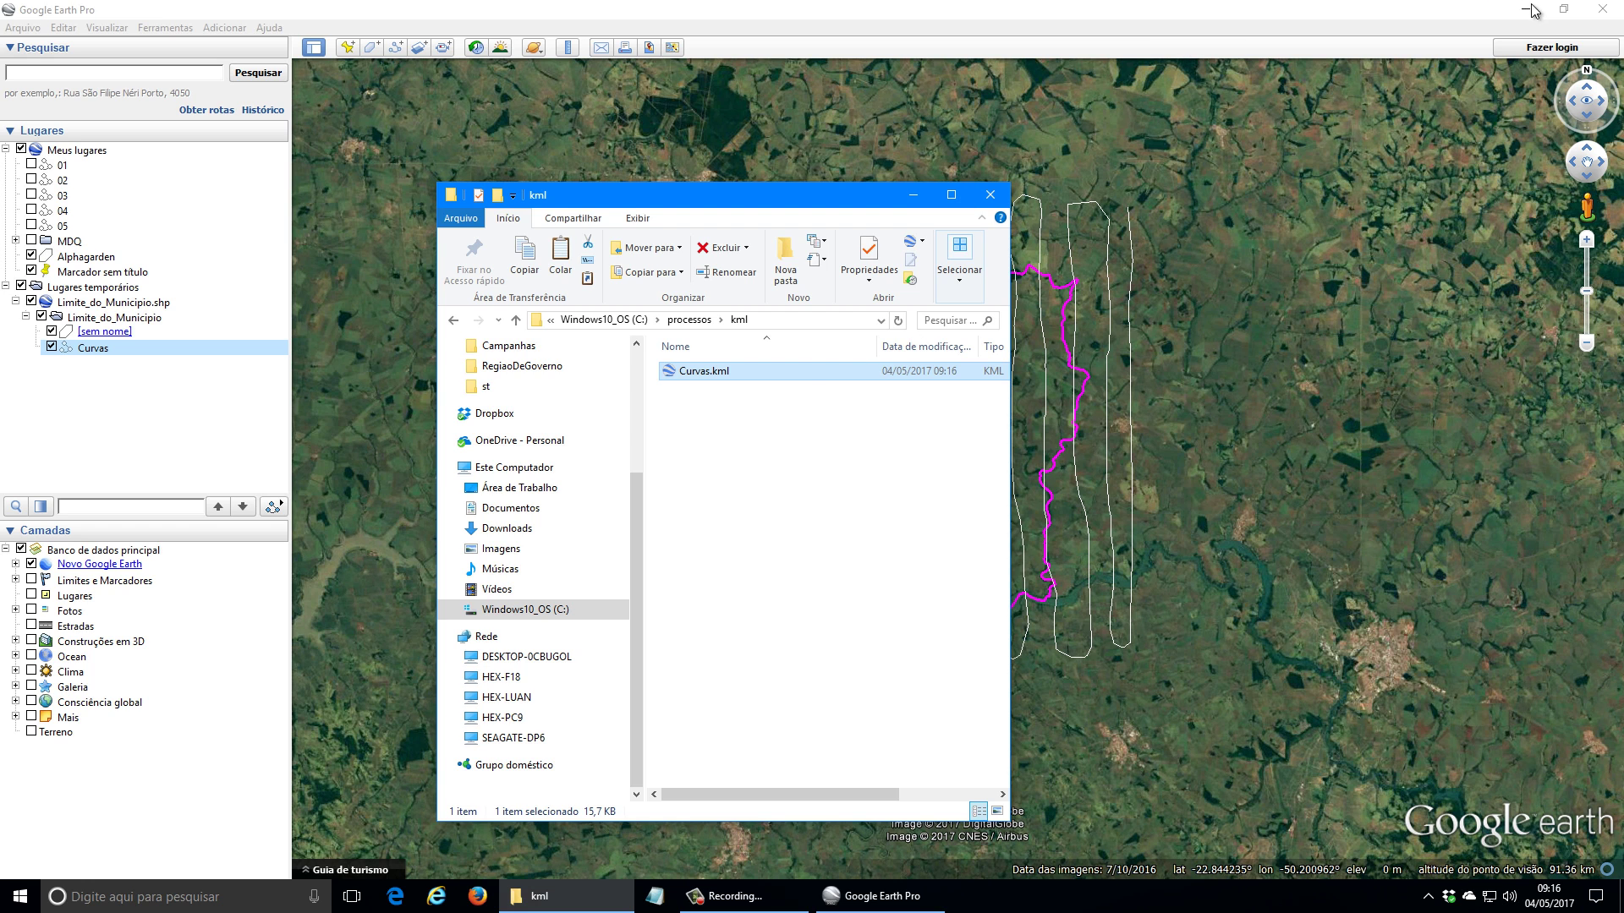
# Step: Close Google Earth Pro, discarding the unsaved temporary places, and minimize the File Explorer window
pyautogui.click(1611, 9)
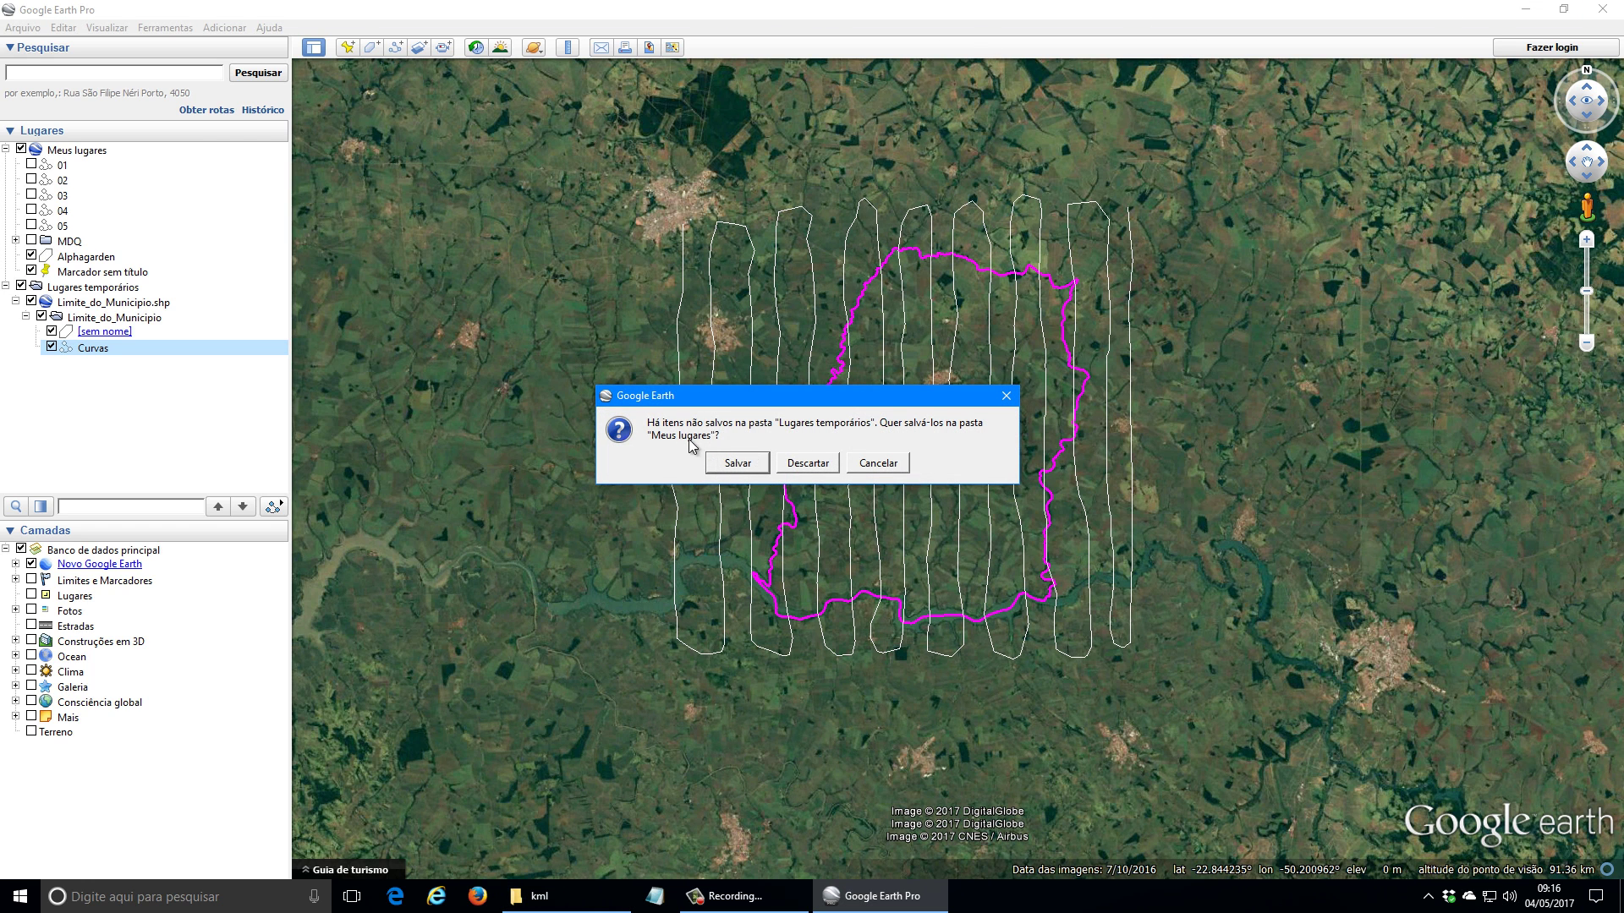
pyautogui.click(799, 465)
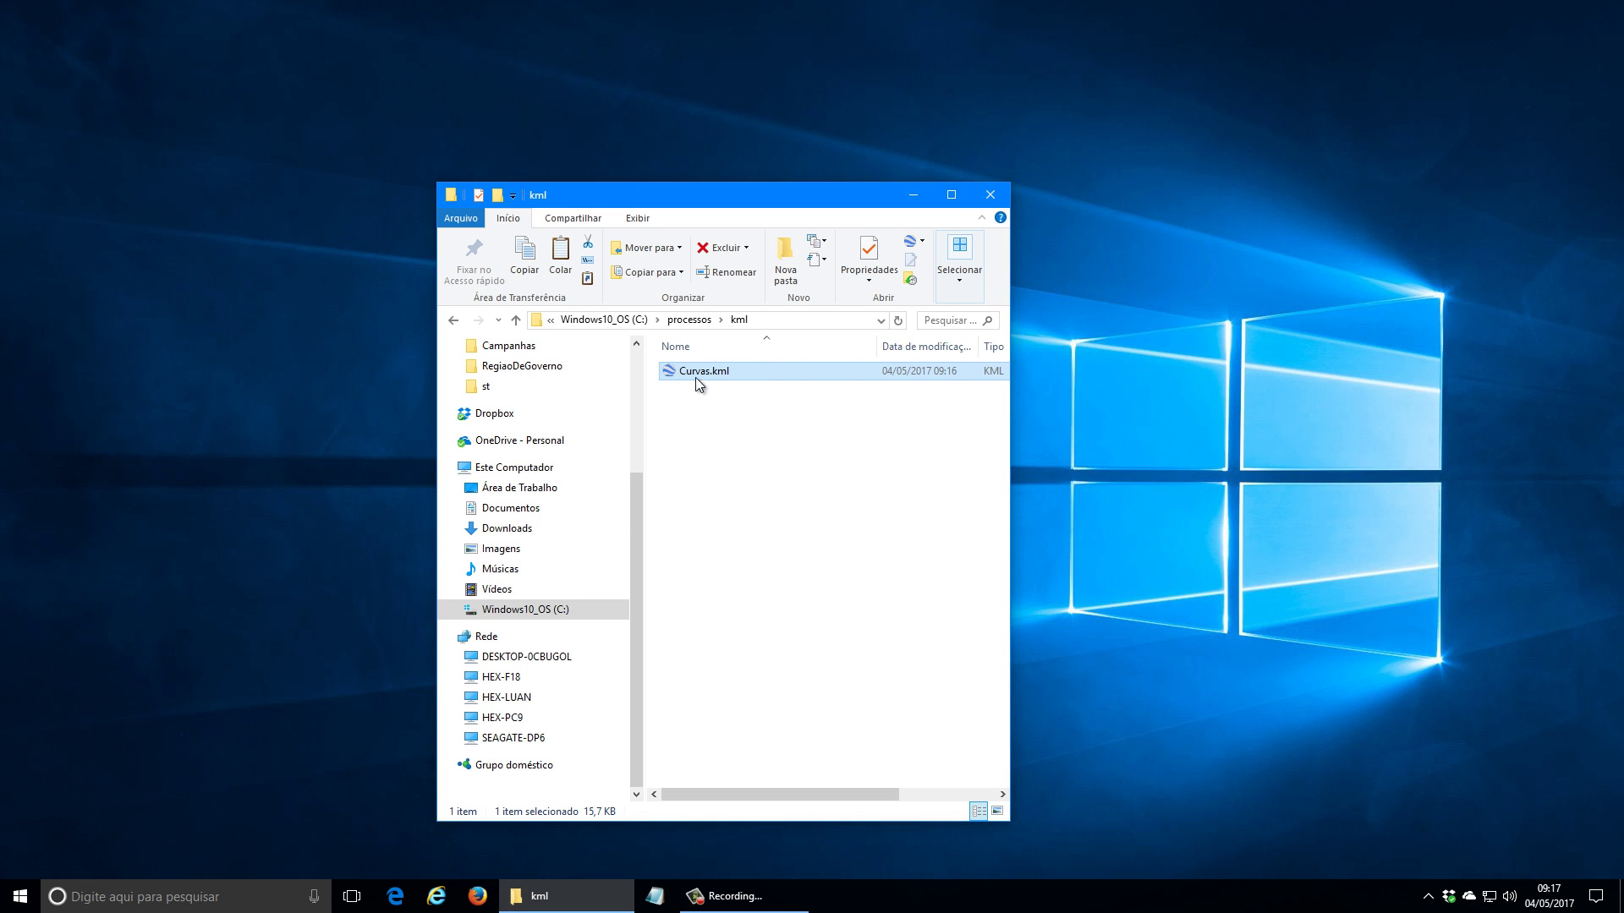
pyautogui.click(914, 194)
# Step: Switch to Firefox, search Google for TCX Converter and open the site's DOWNLOADS page
pyautogui.click(480, 893)
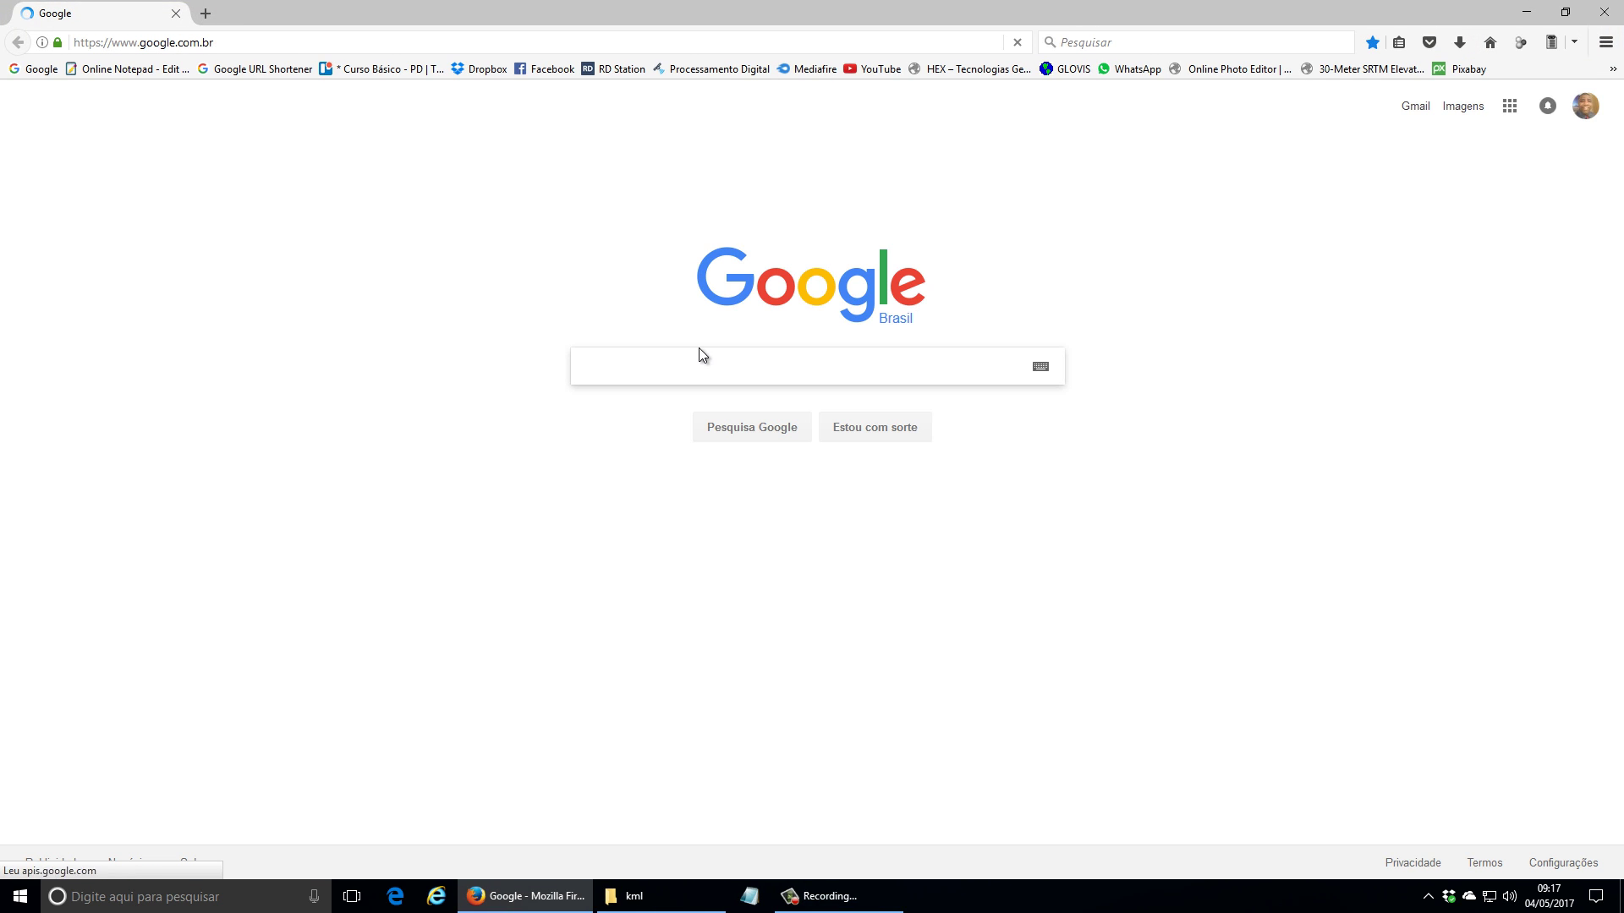
pyautogui.write('TCX')
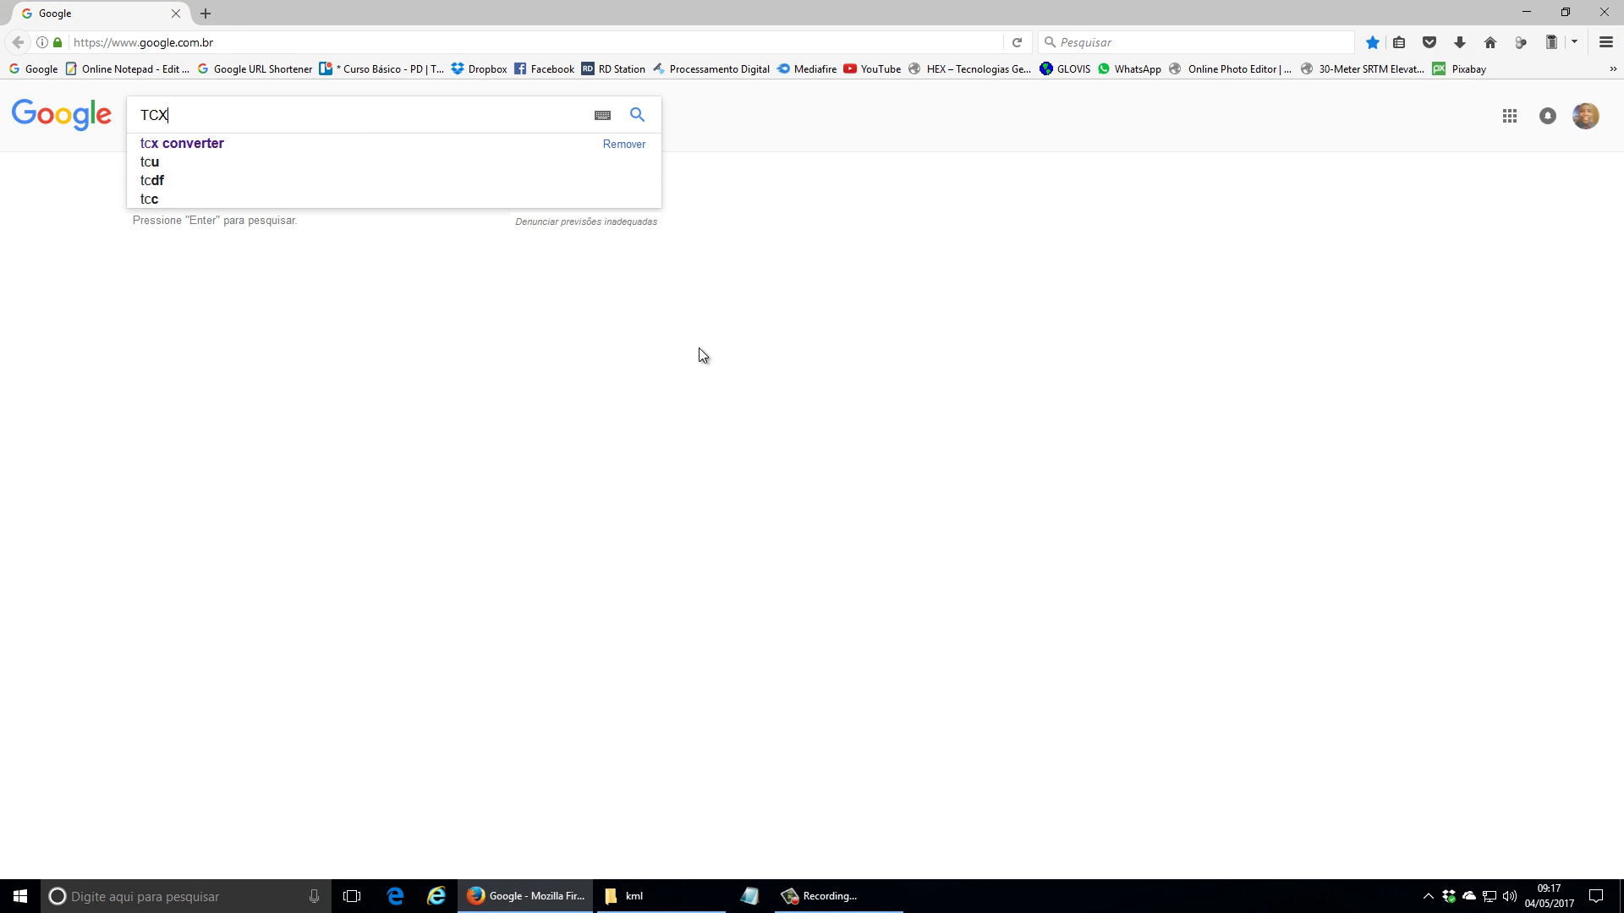
pyautogui.write(' Conver')
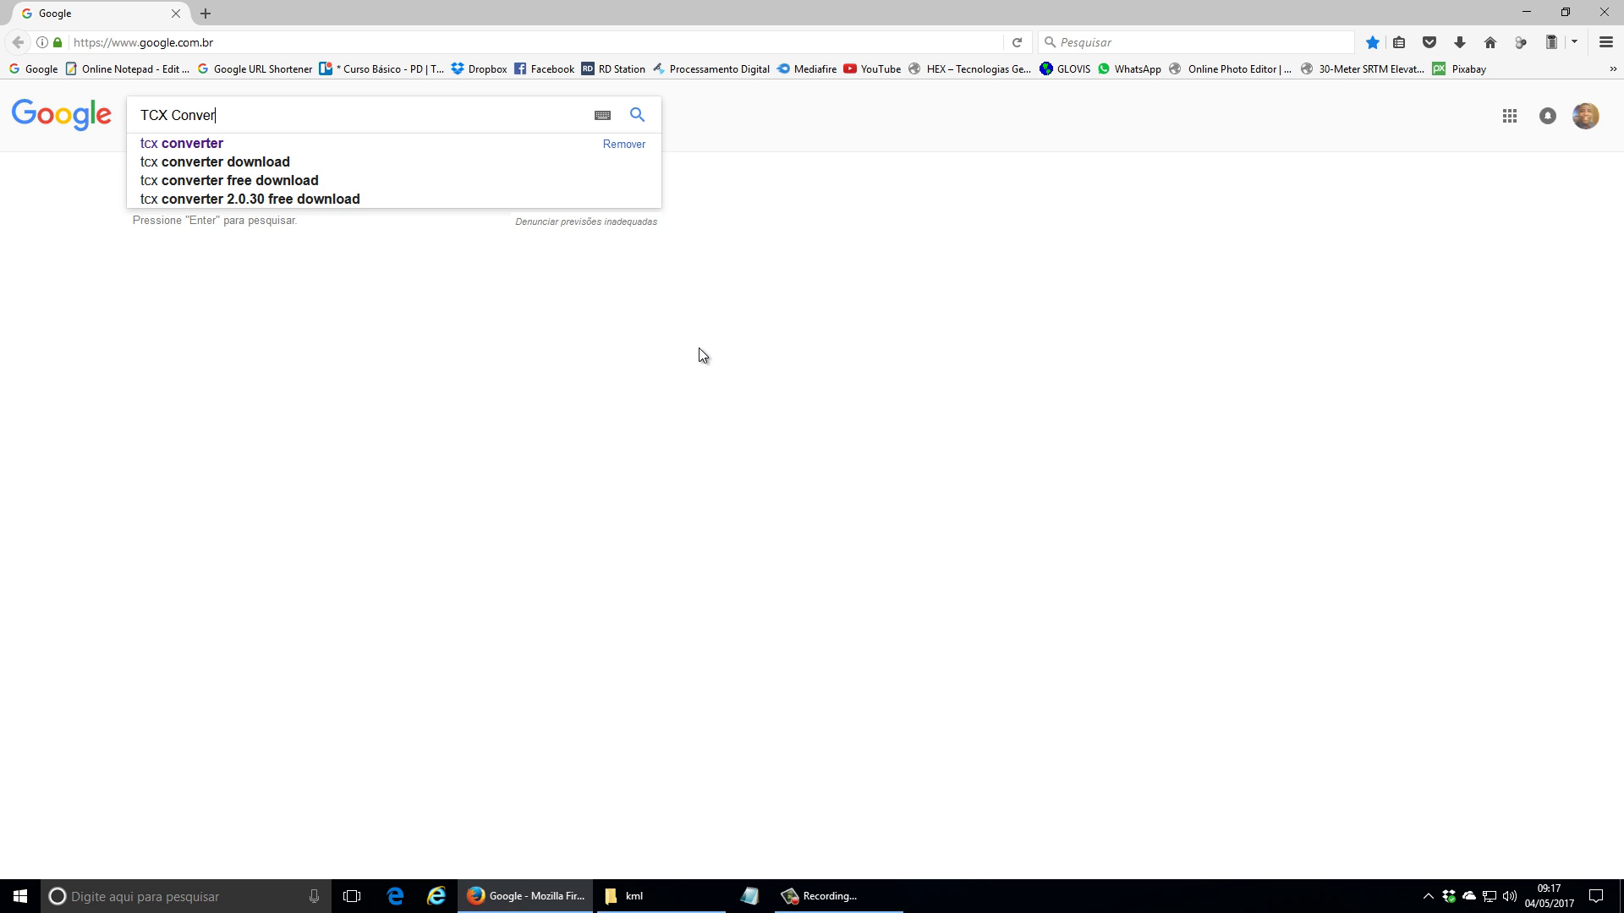
pyautogui.write('ter')
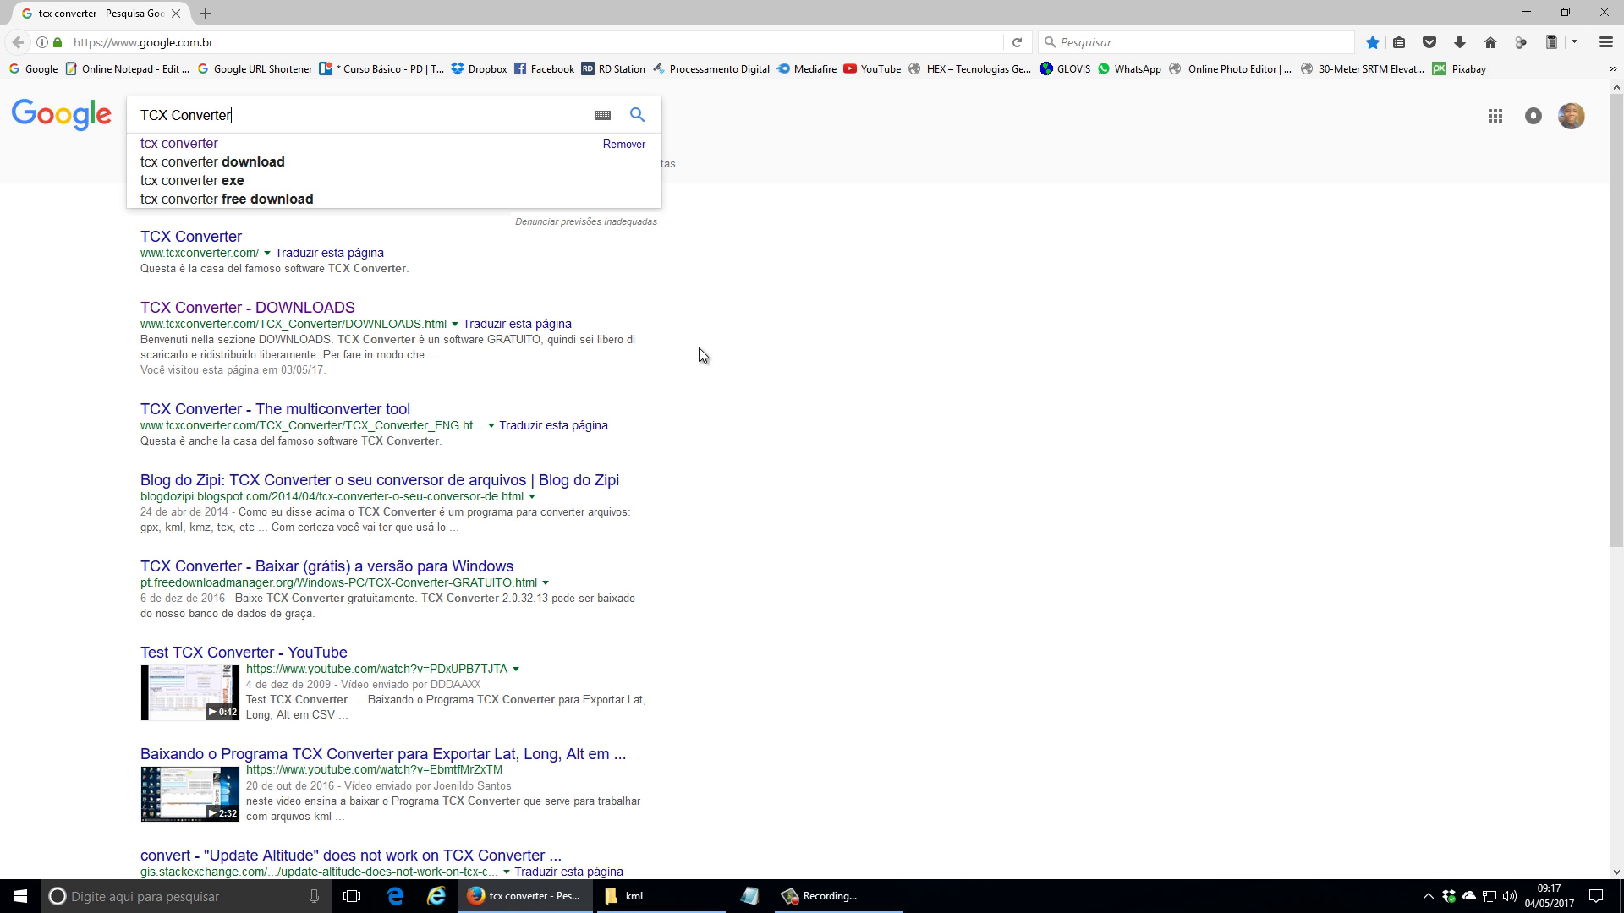
pyautogui.press('Return')
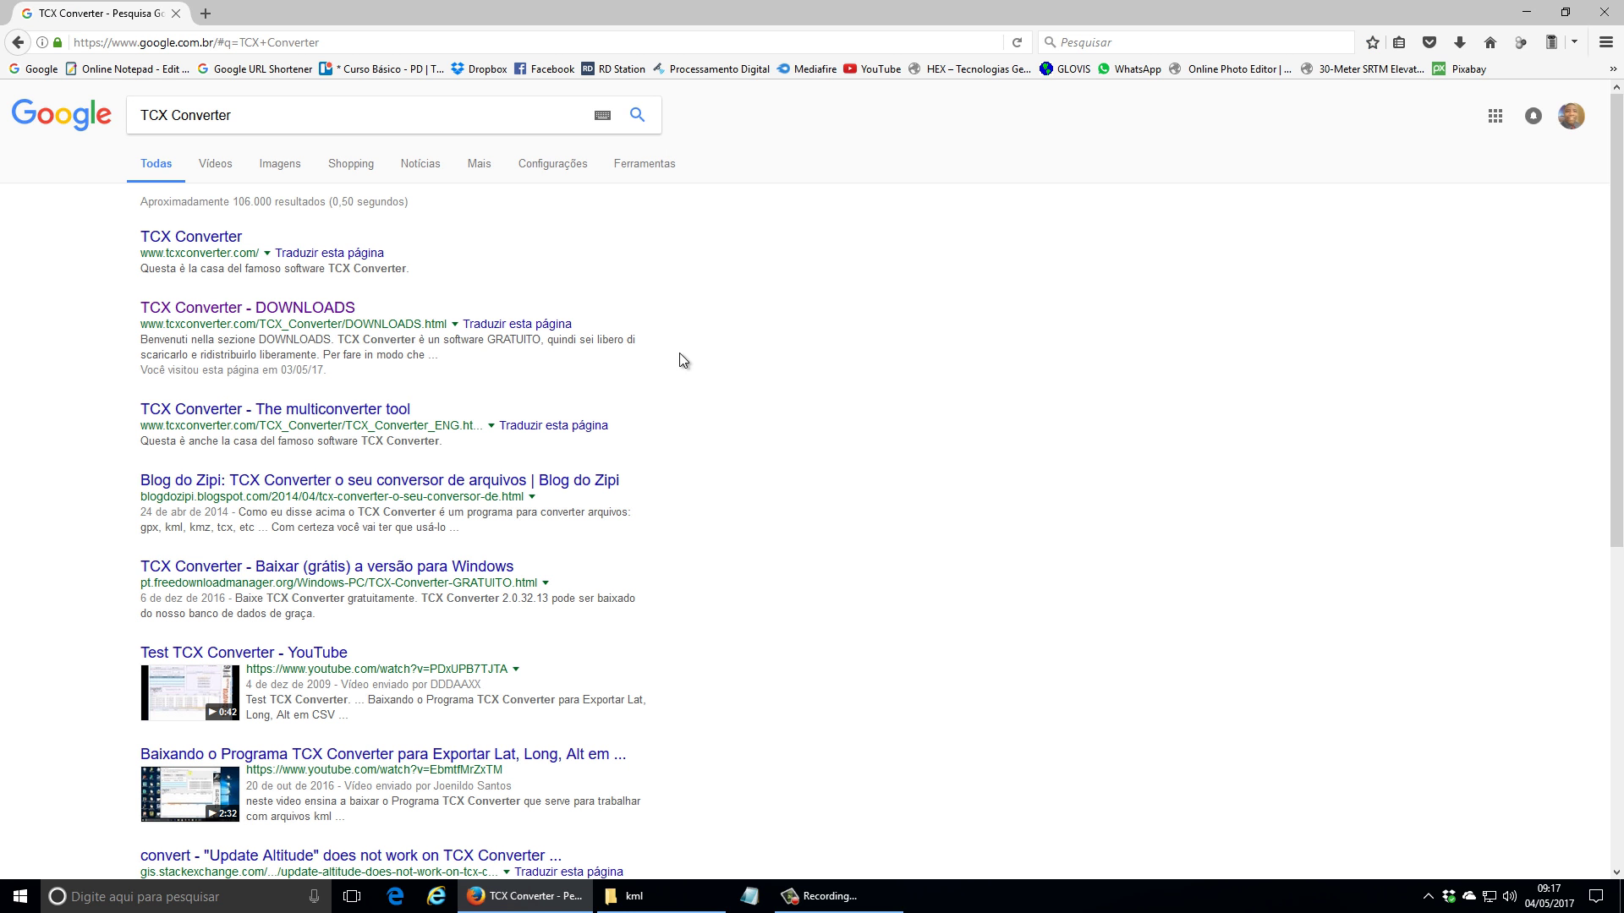
pyautogui.click(237, 307)
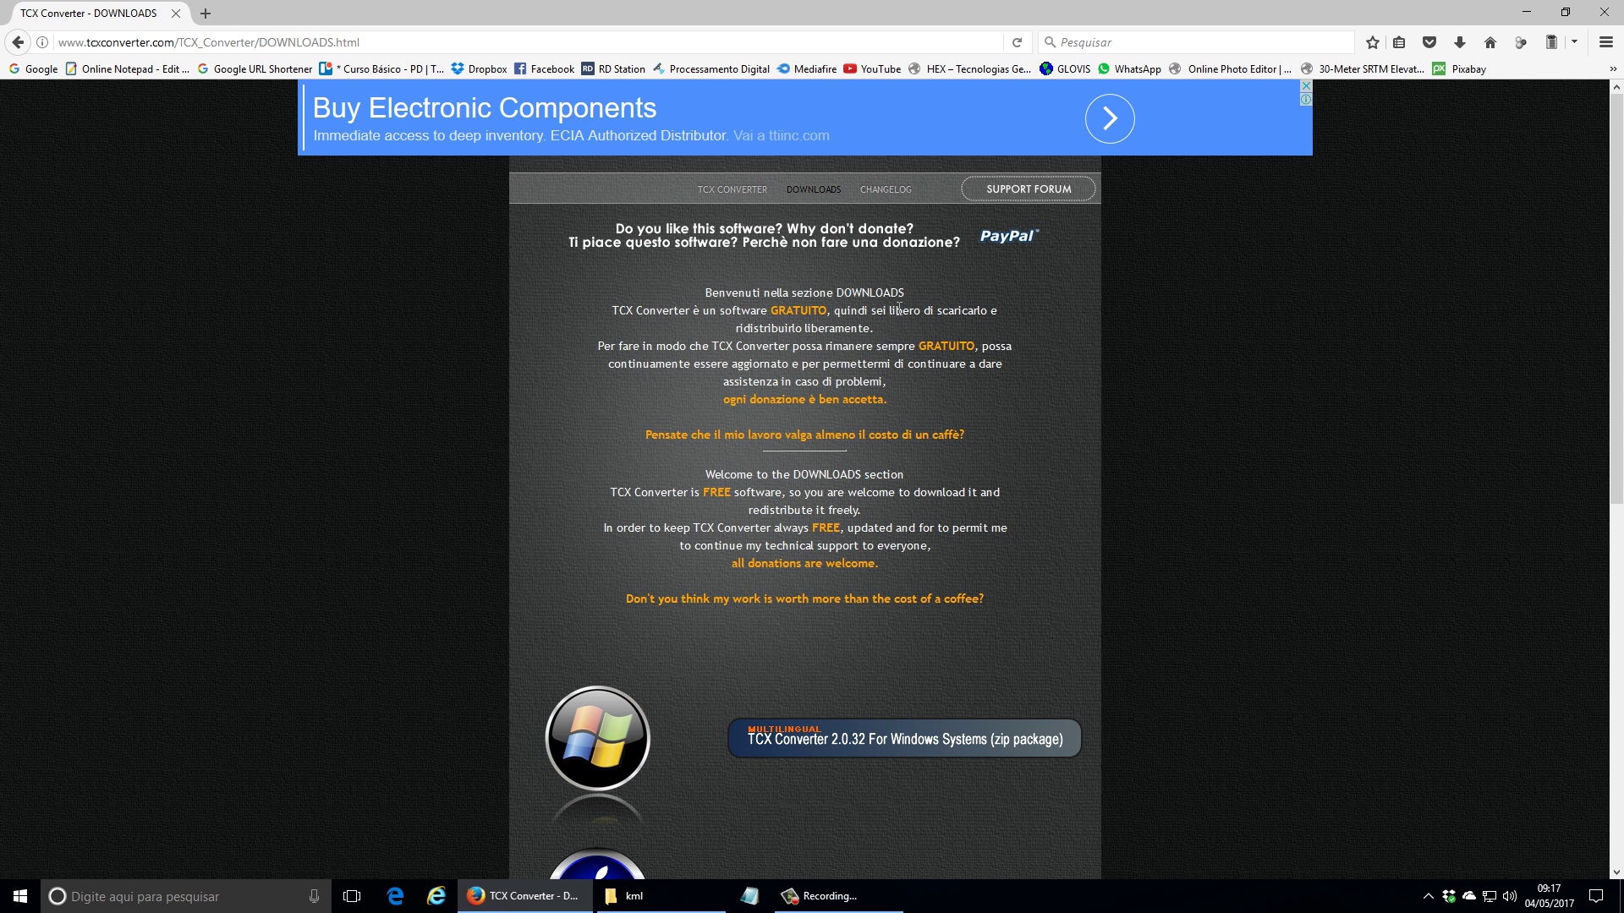
# Step: Look over the TCX Converter packages, manuals and language pack offered on the downloads page
pyautogui.scroll(-3, 913, 457)
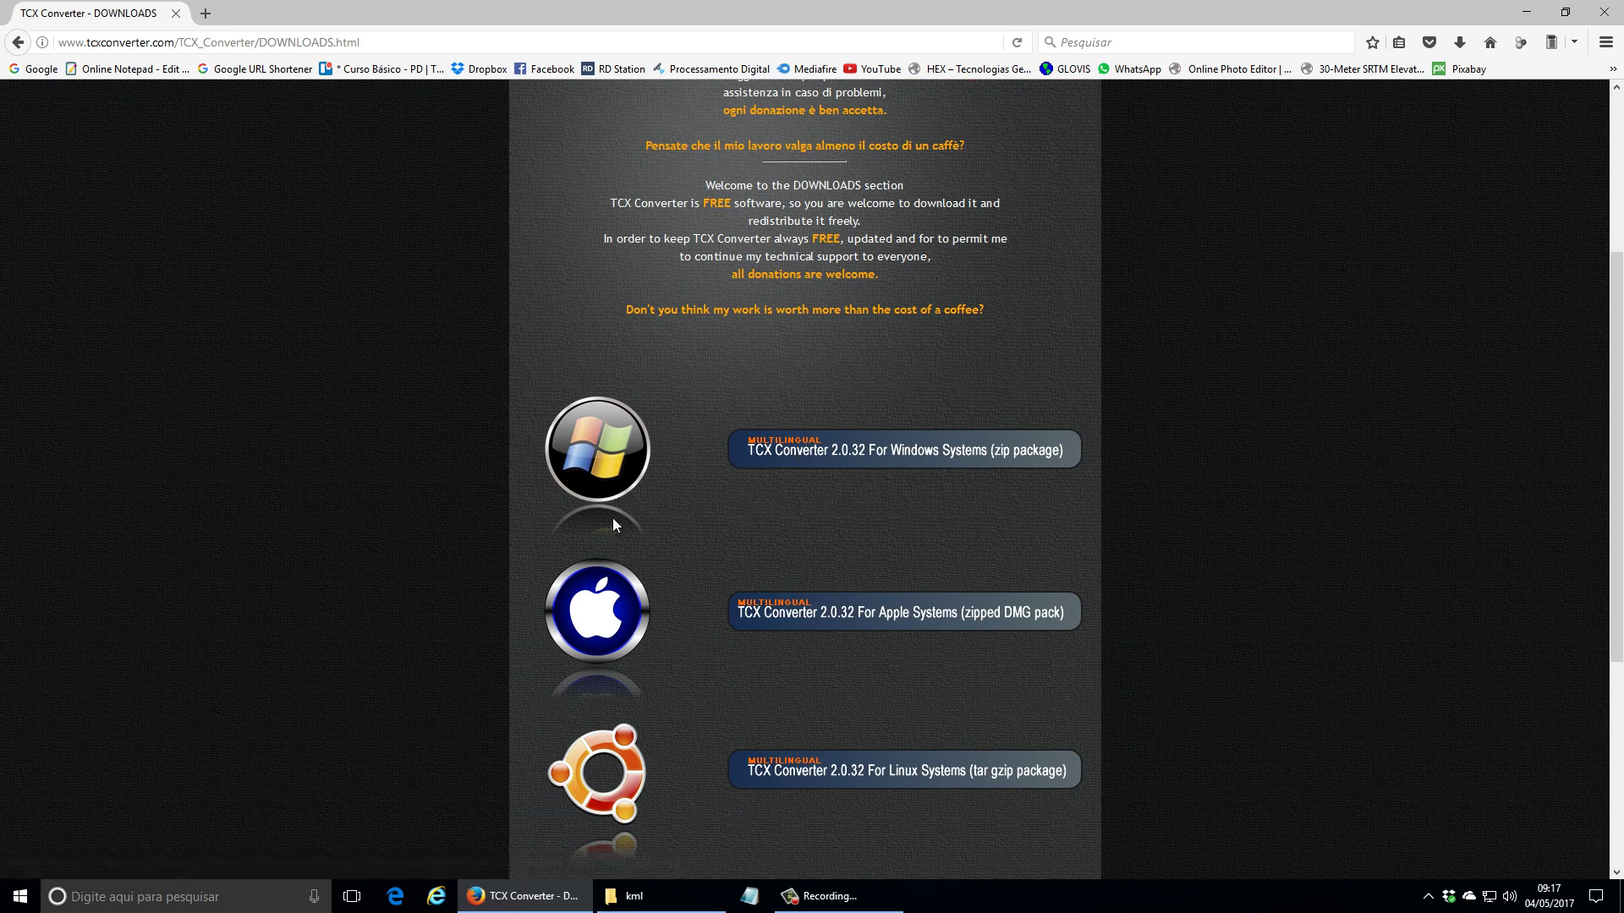
pyautogui.scroll(-2, 613, 517)
pyautogui.scroll(-2, 619, 512)
pyautogui.scroll(4, 619, 513)
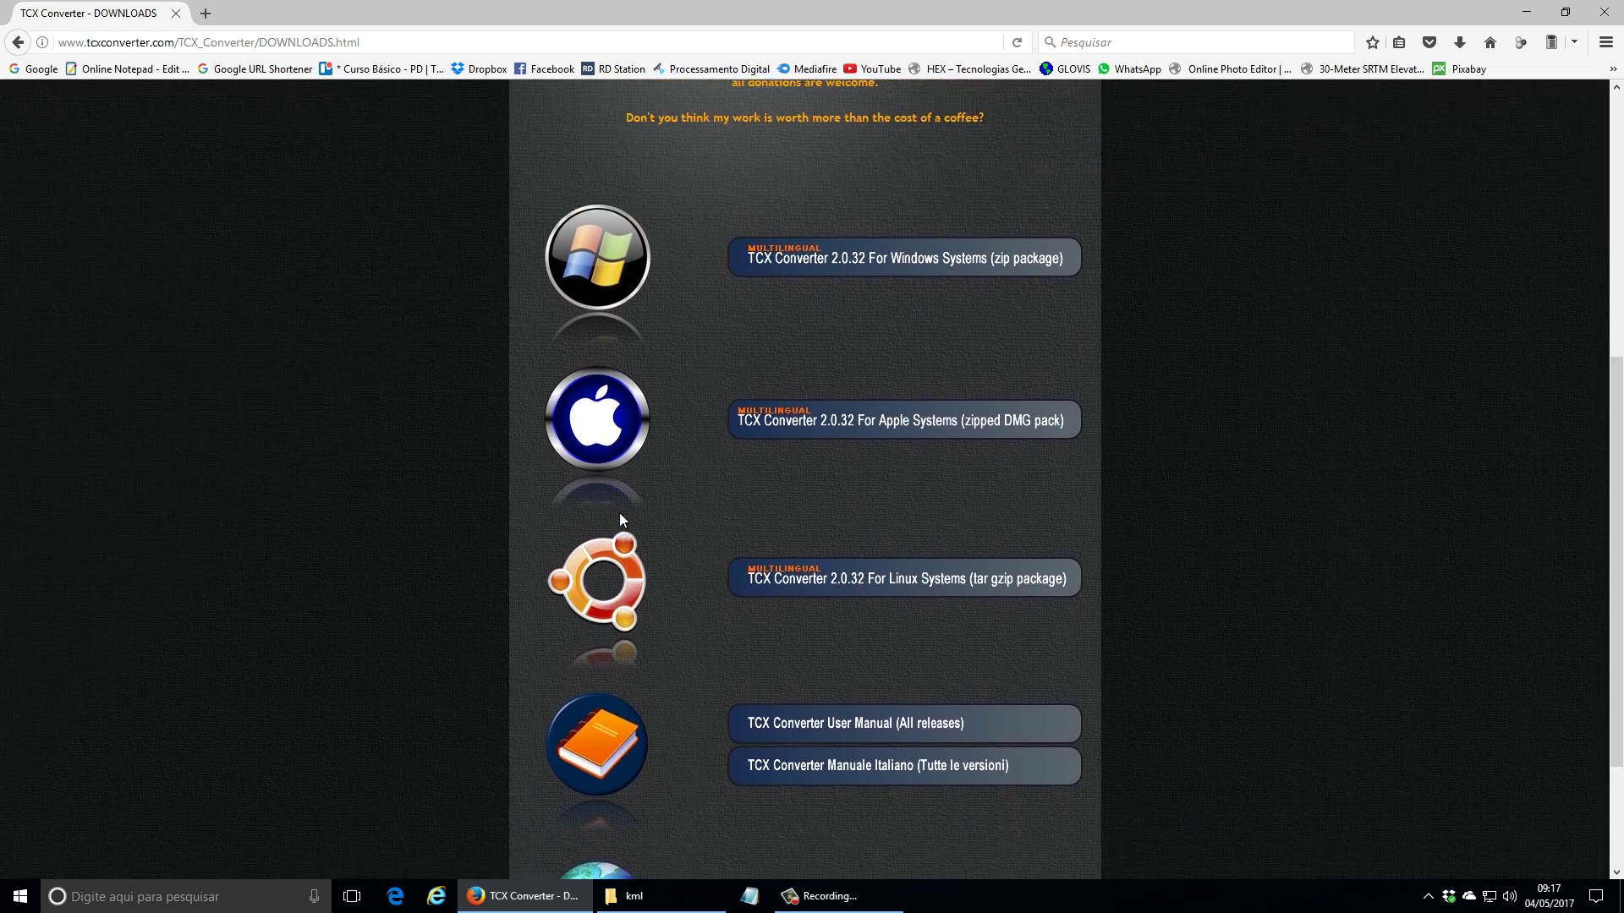
pyautogui.scroll(-2, 715, 312)
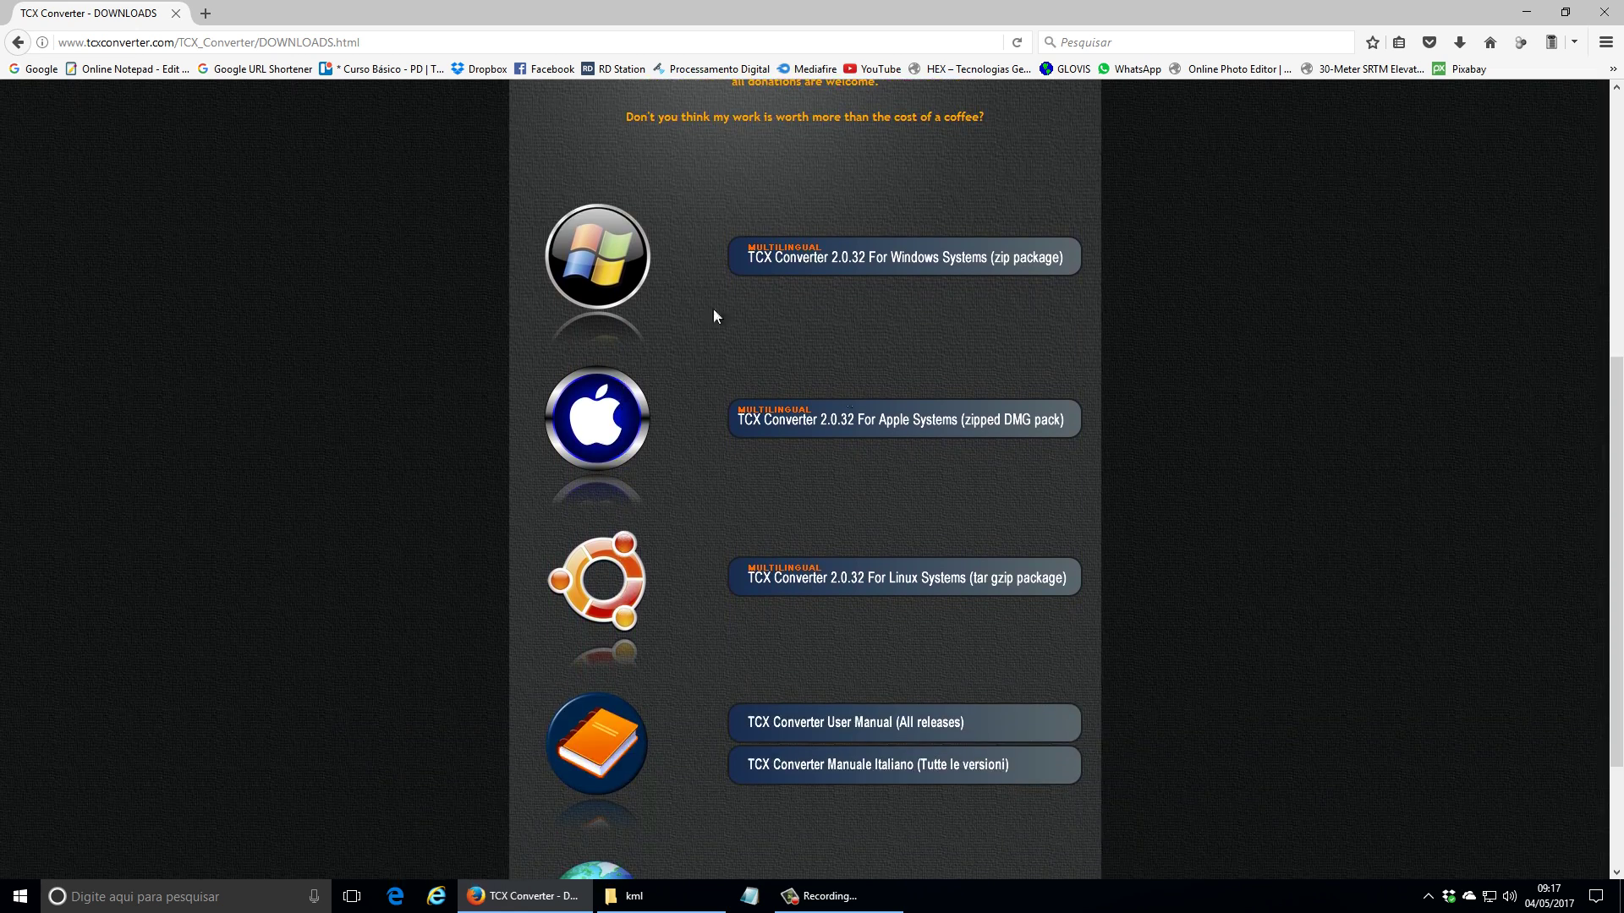
pyautogui.scroll(-1, 806, 580)
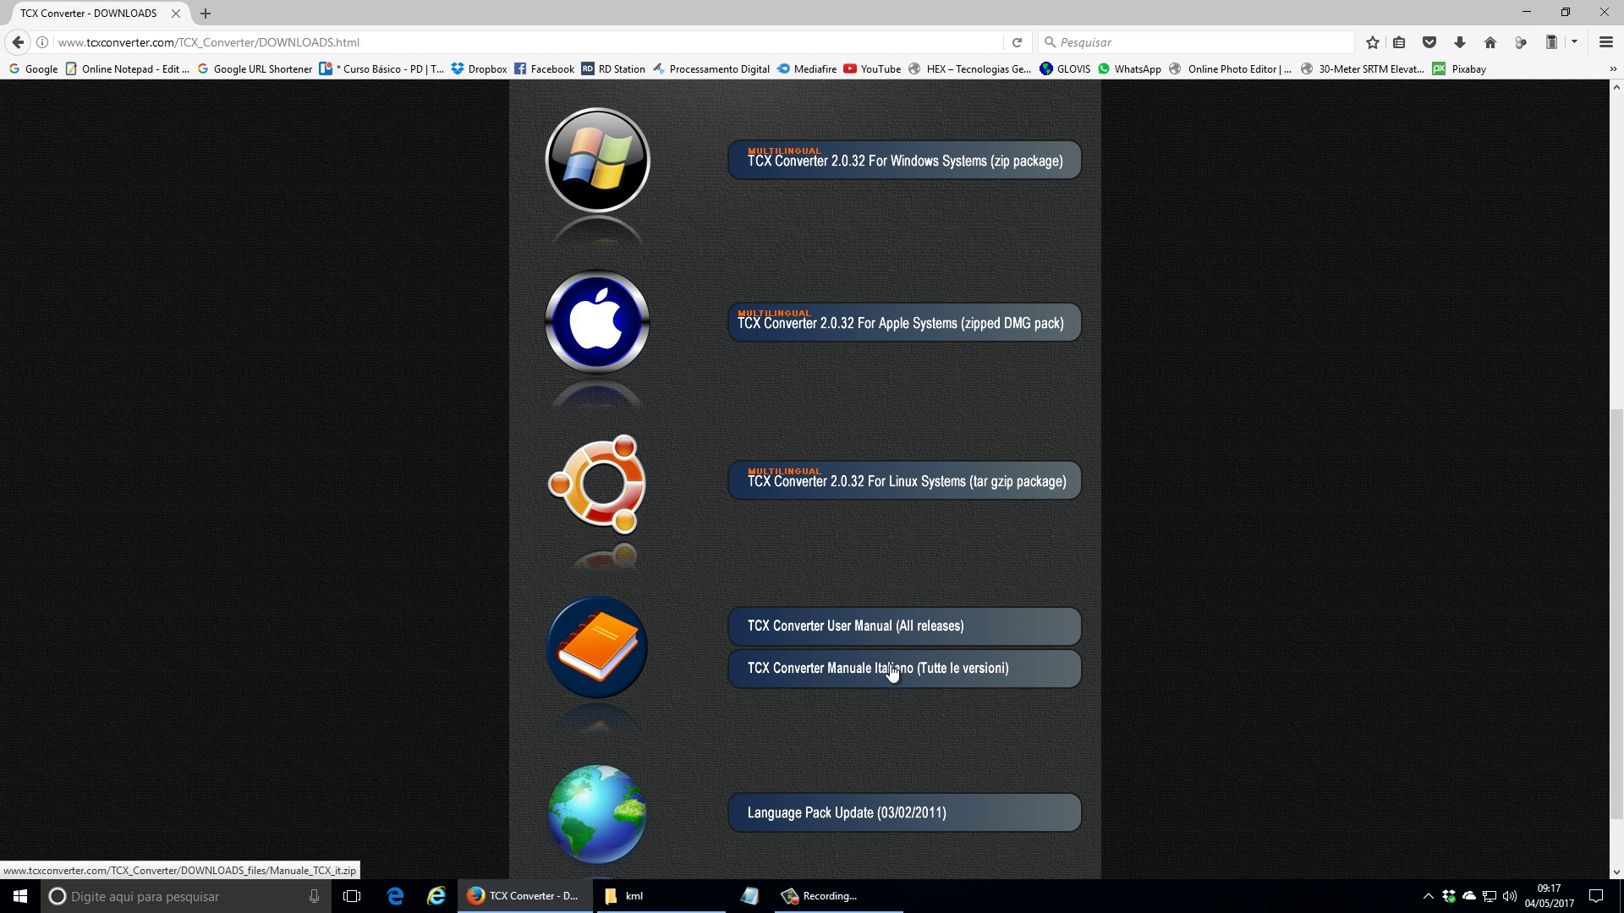
pyautogui.scroll(4, 913, 664)
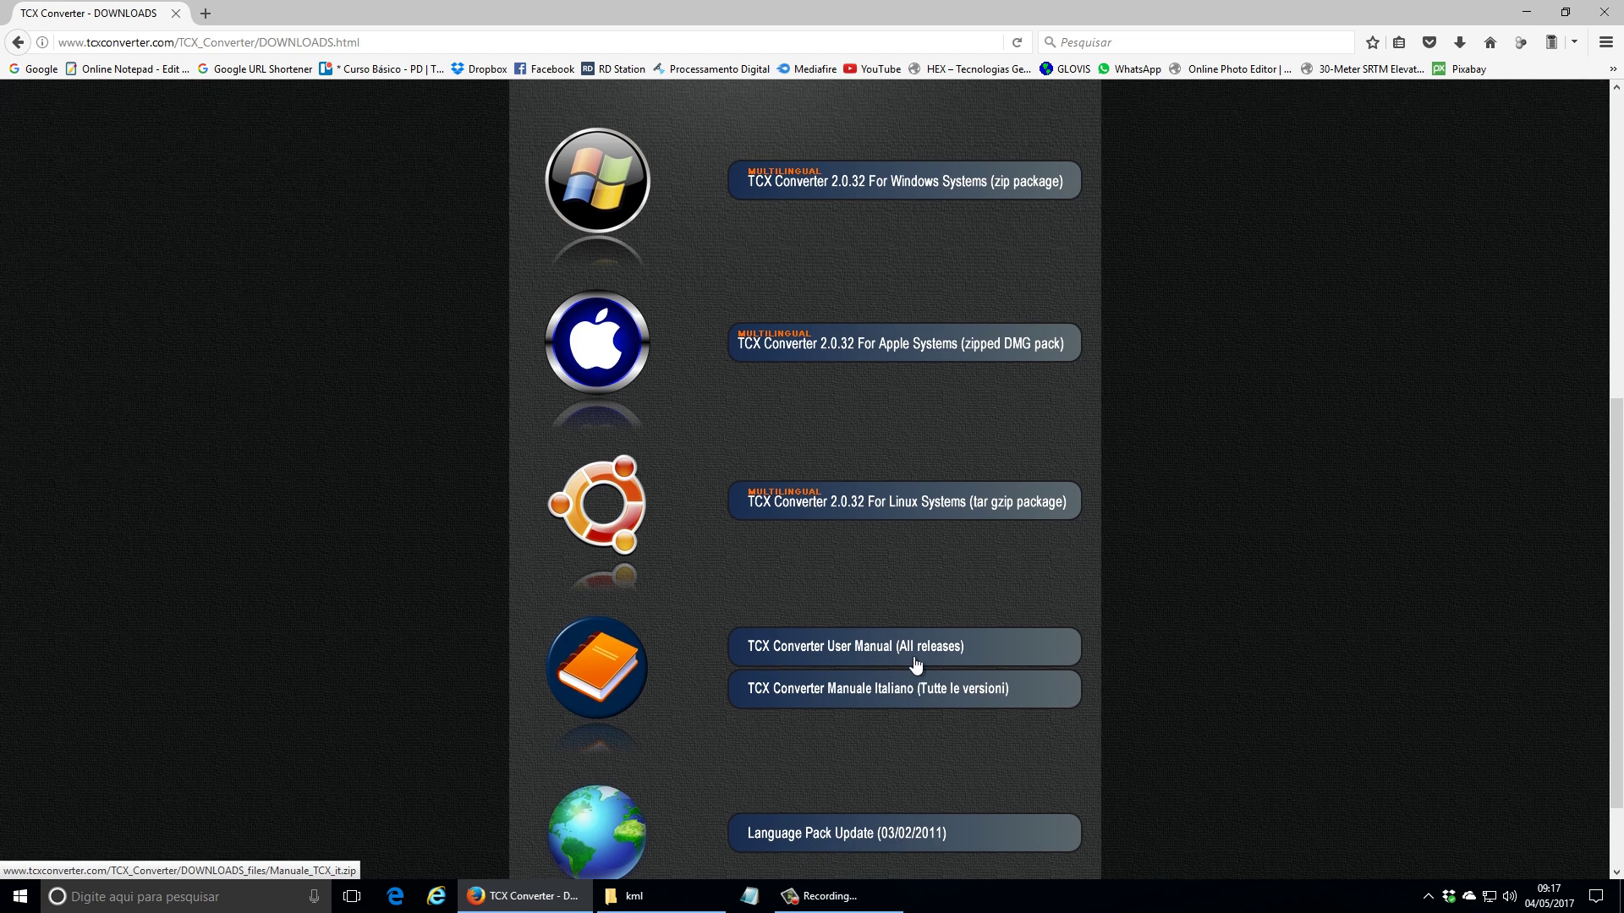
pyautogui.scroll(-1, 916, 664)
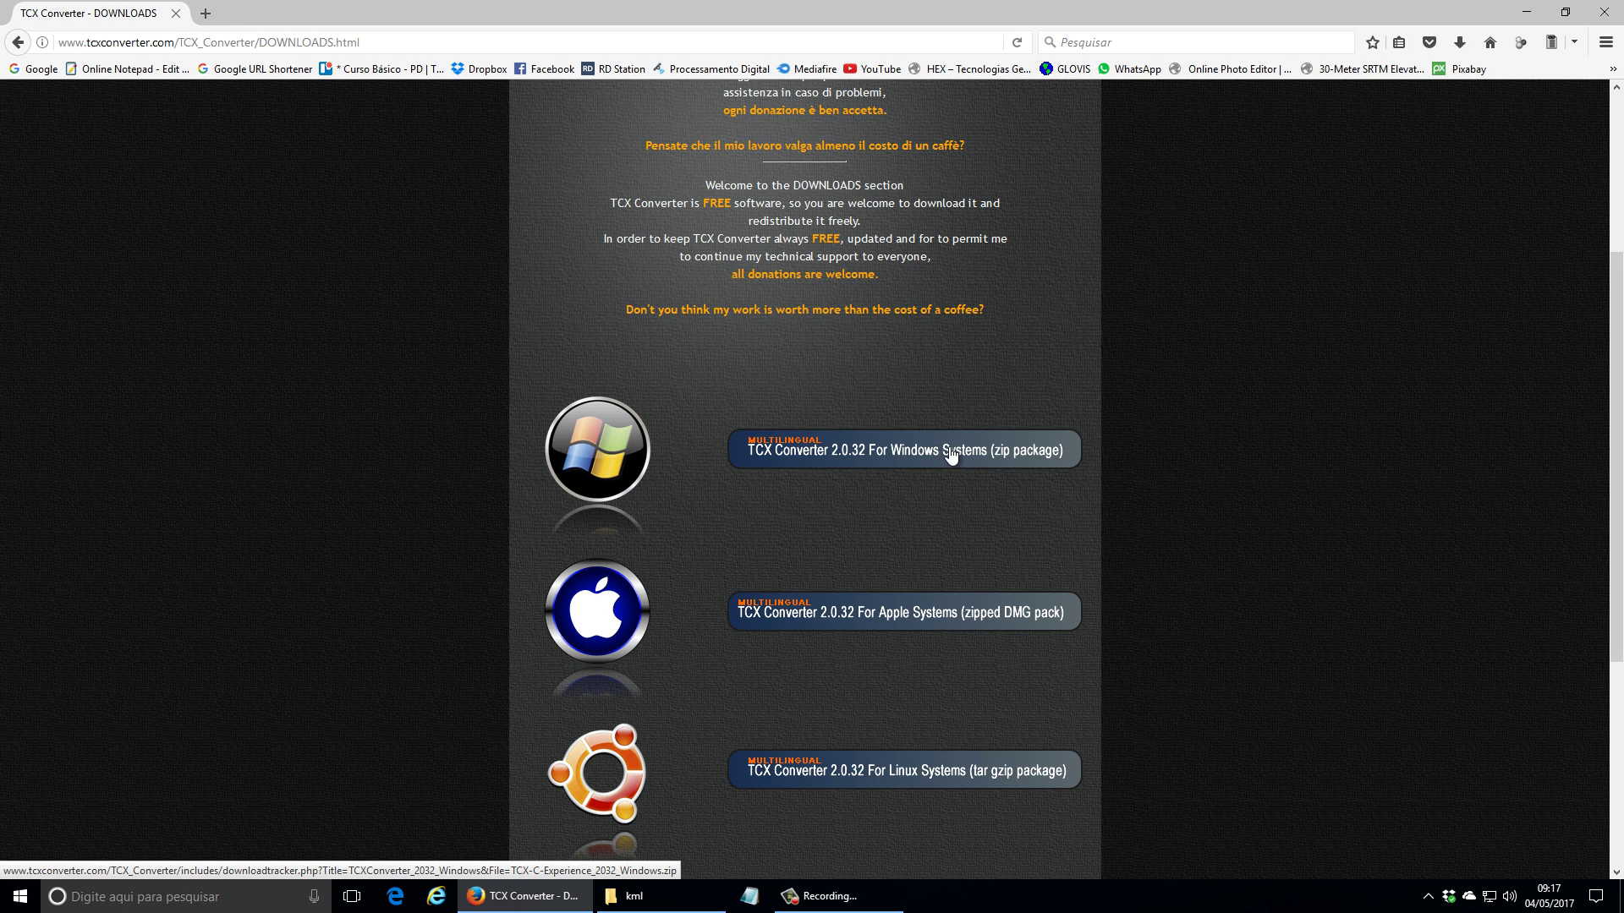
pyautogui.click(938, 454)
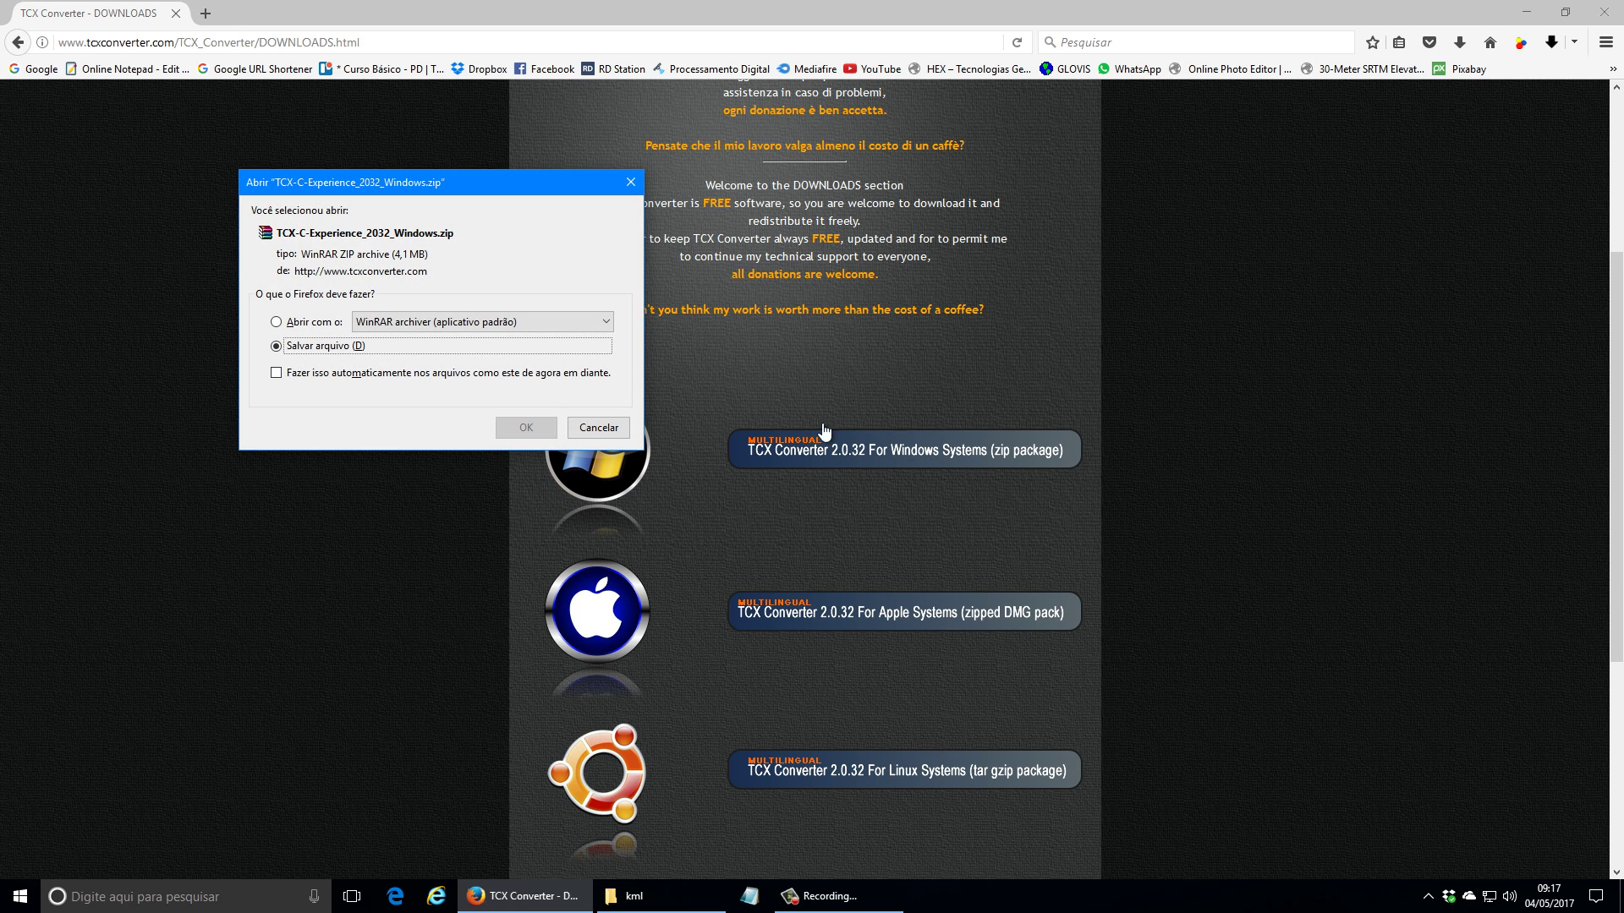
pyautogui.click(514, 428)
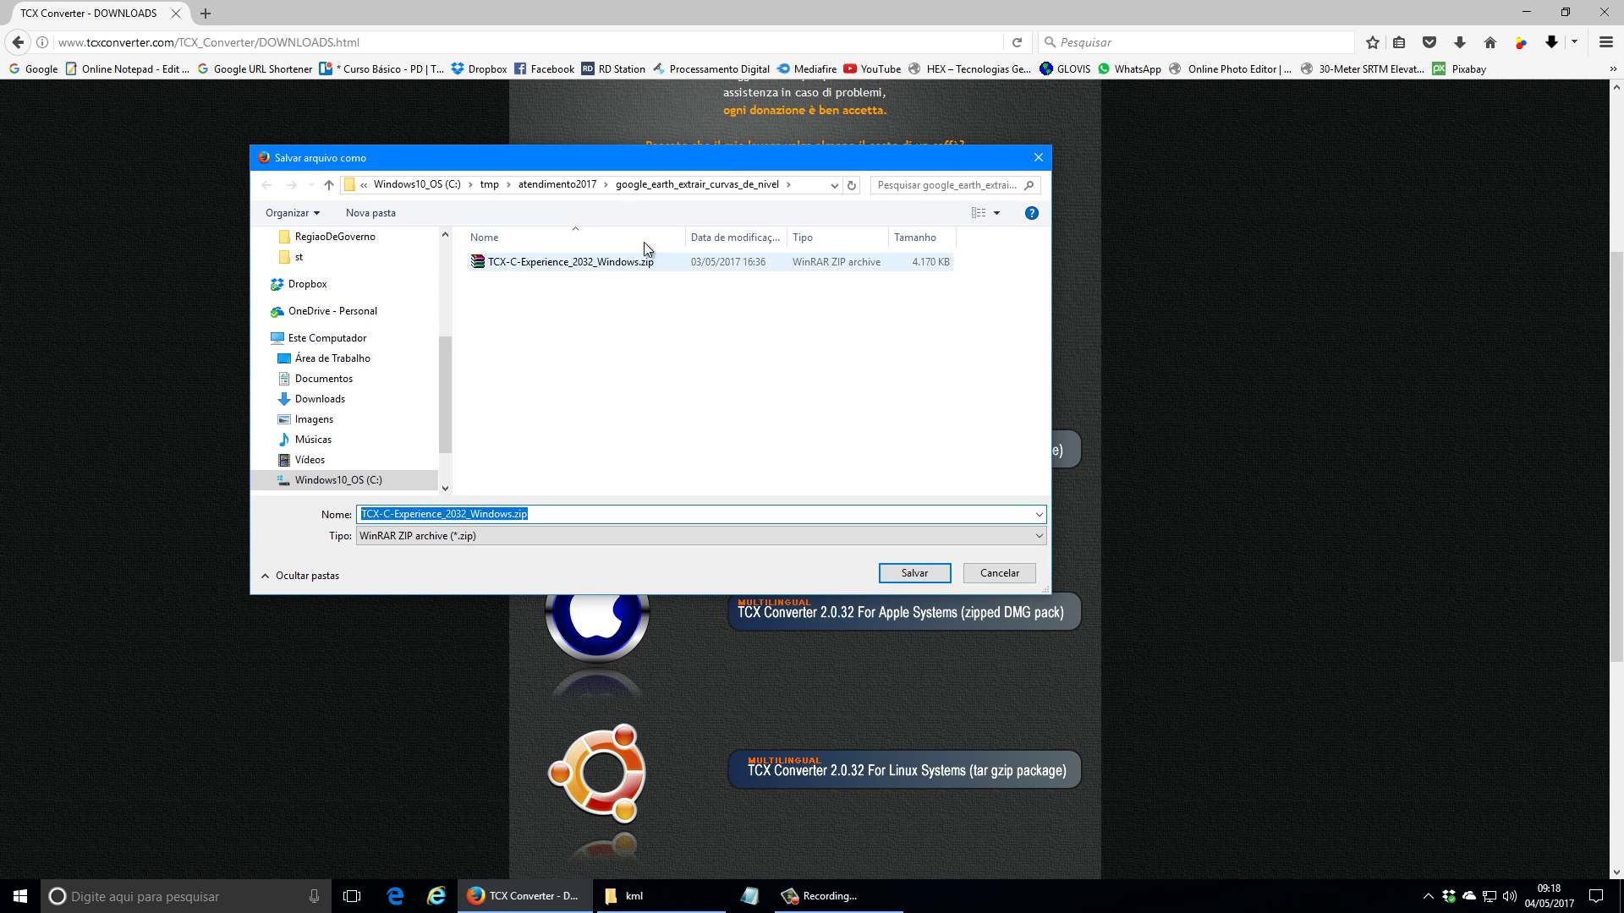
pyautogui.click(1003, 576)
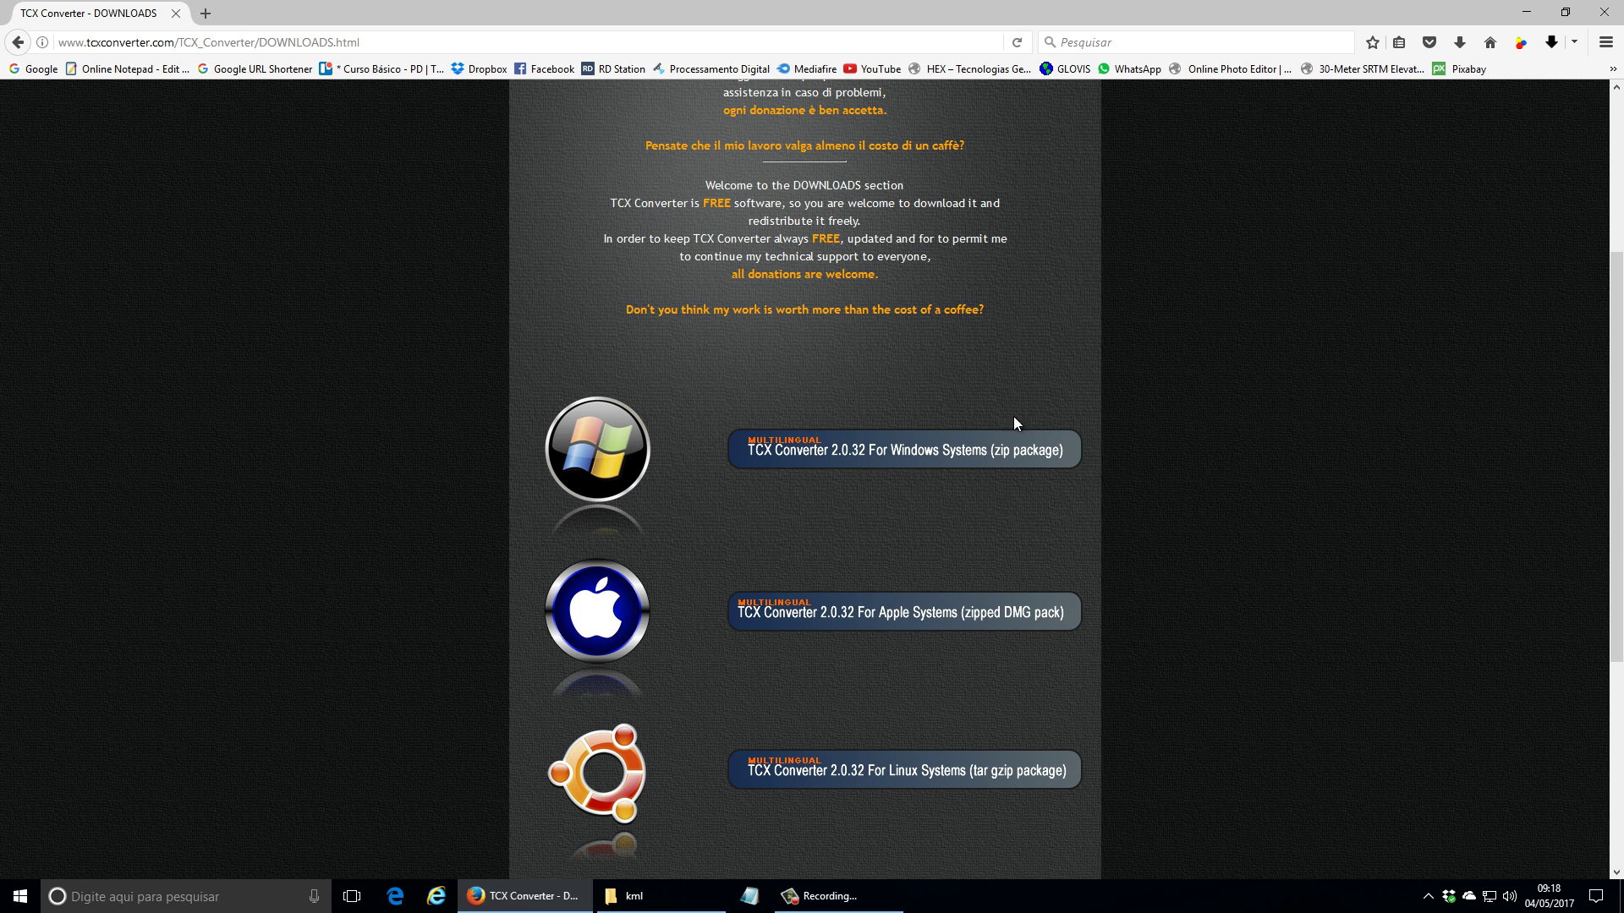
# Step: Close Firefox, search Windows for tcx and launch the installed TCX Converter application
pyautogui.click(1604, 13)
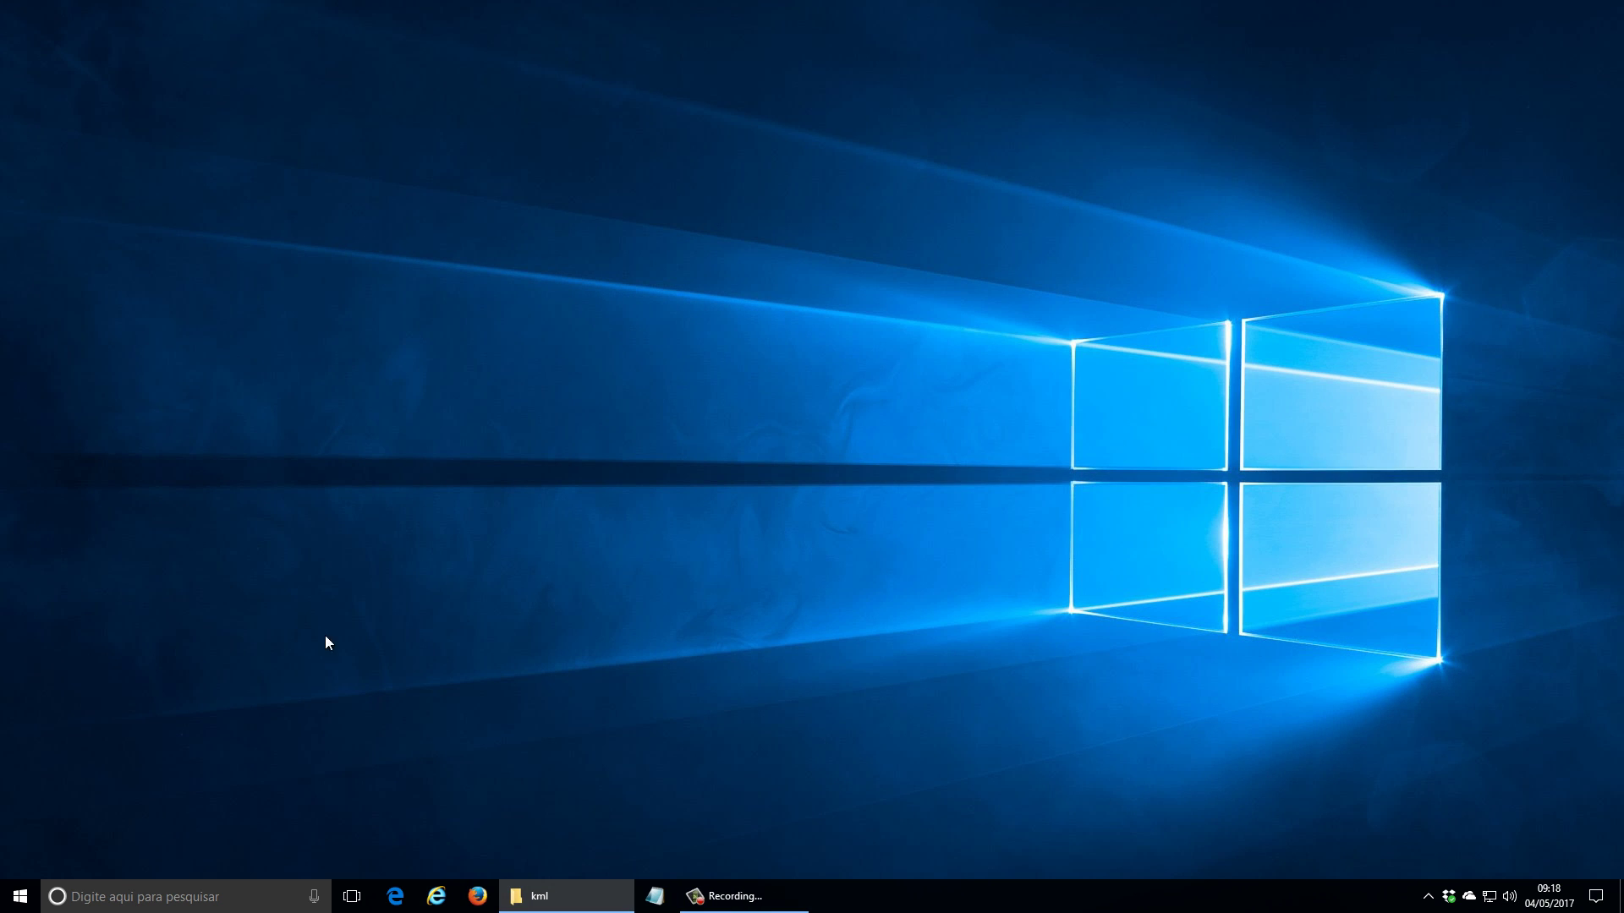
pyautogui.click(252, 901)
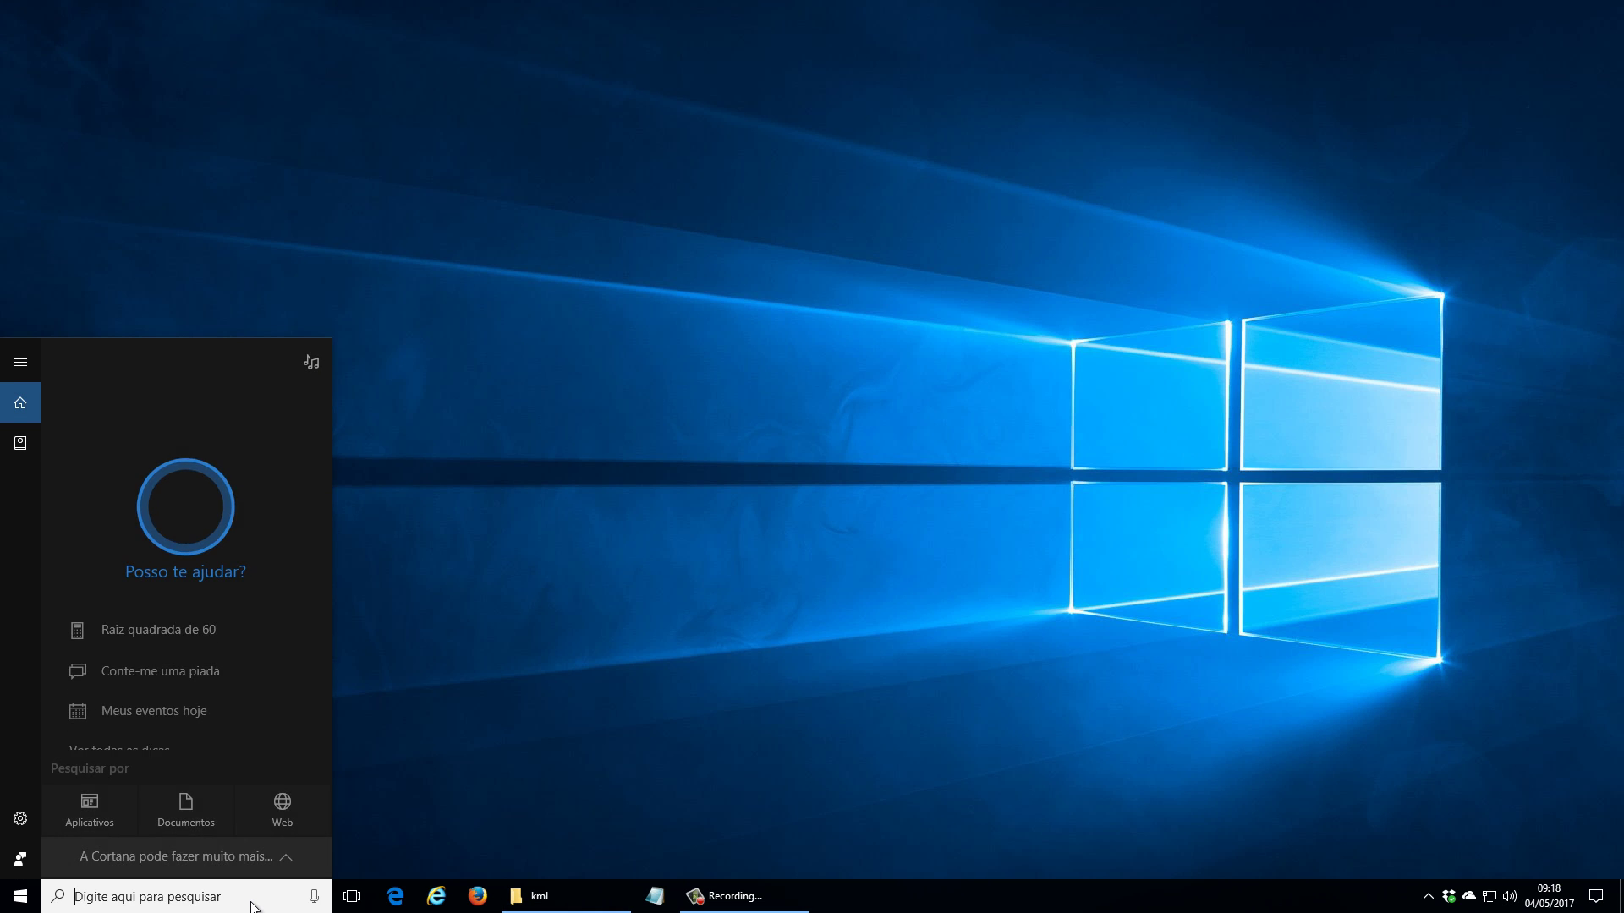
pyautogui.write('tcx')
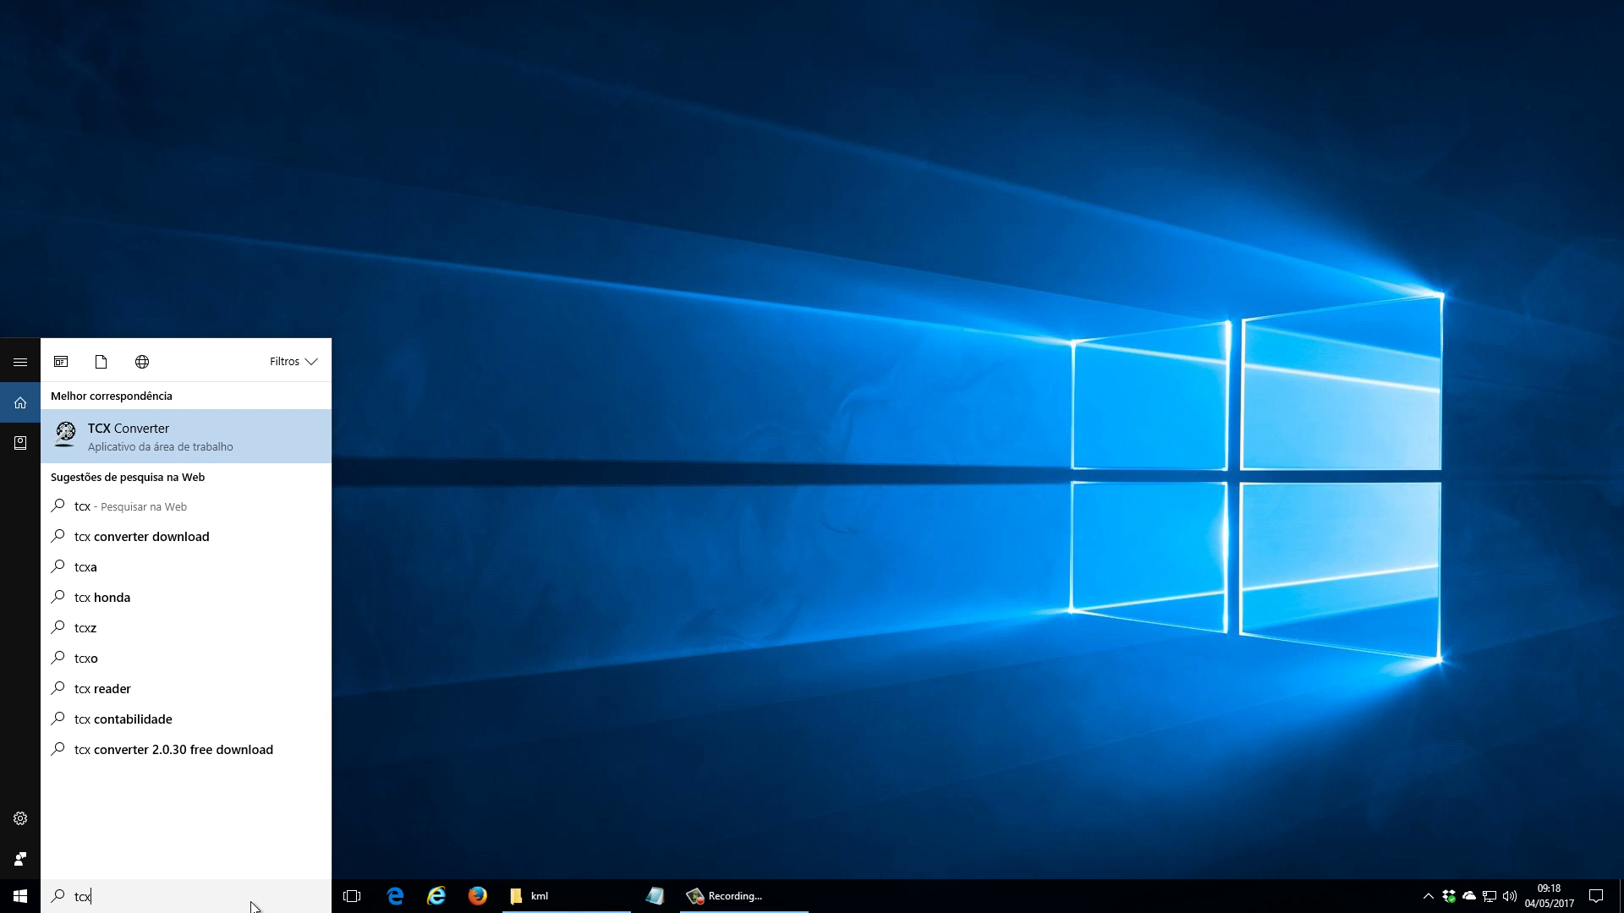
pyautogui.click(228, 430)
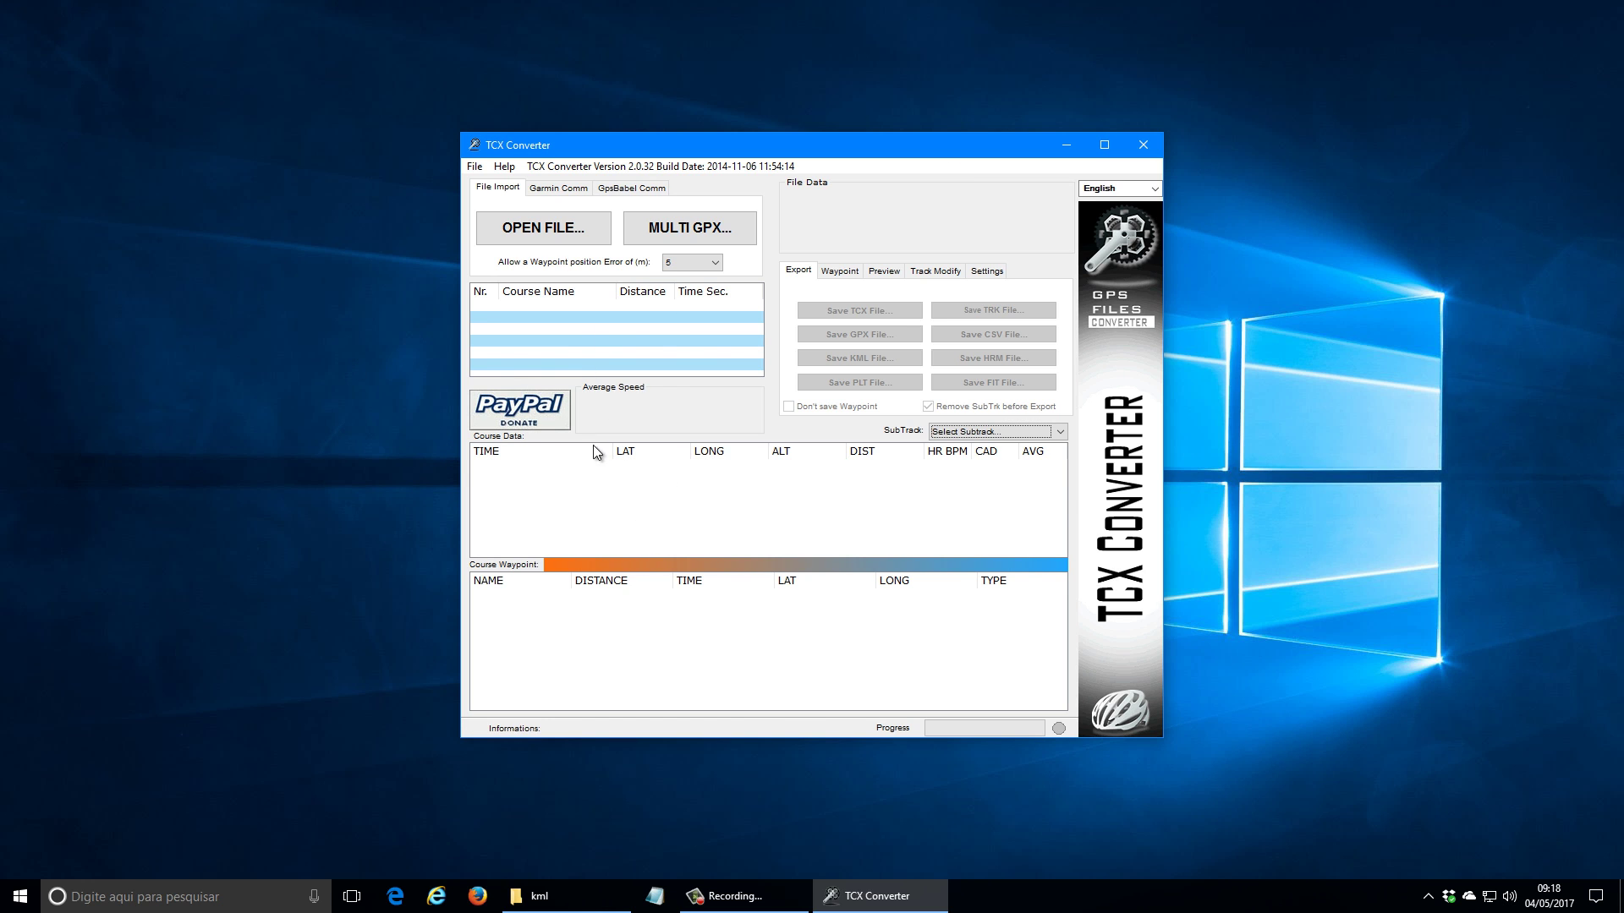
# Step: Try Dutch as the interface language and set it back to English
pyautogui.click(1155, 187)
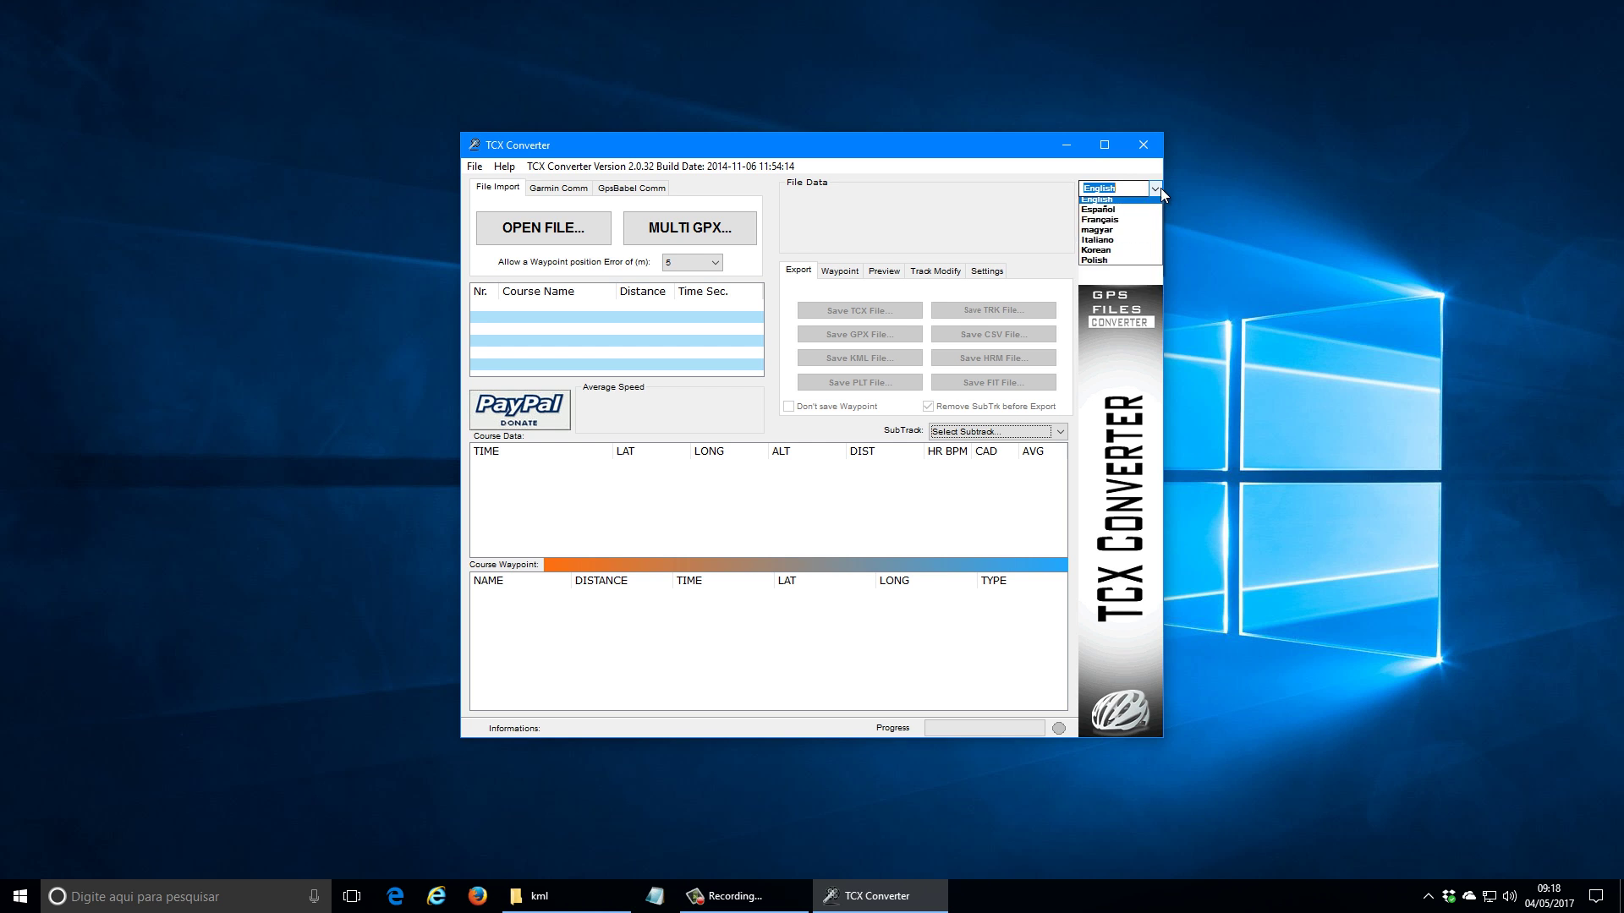
pyautogui.click(1098, 203)
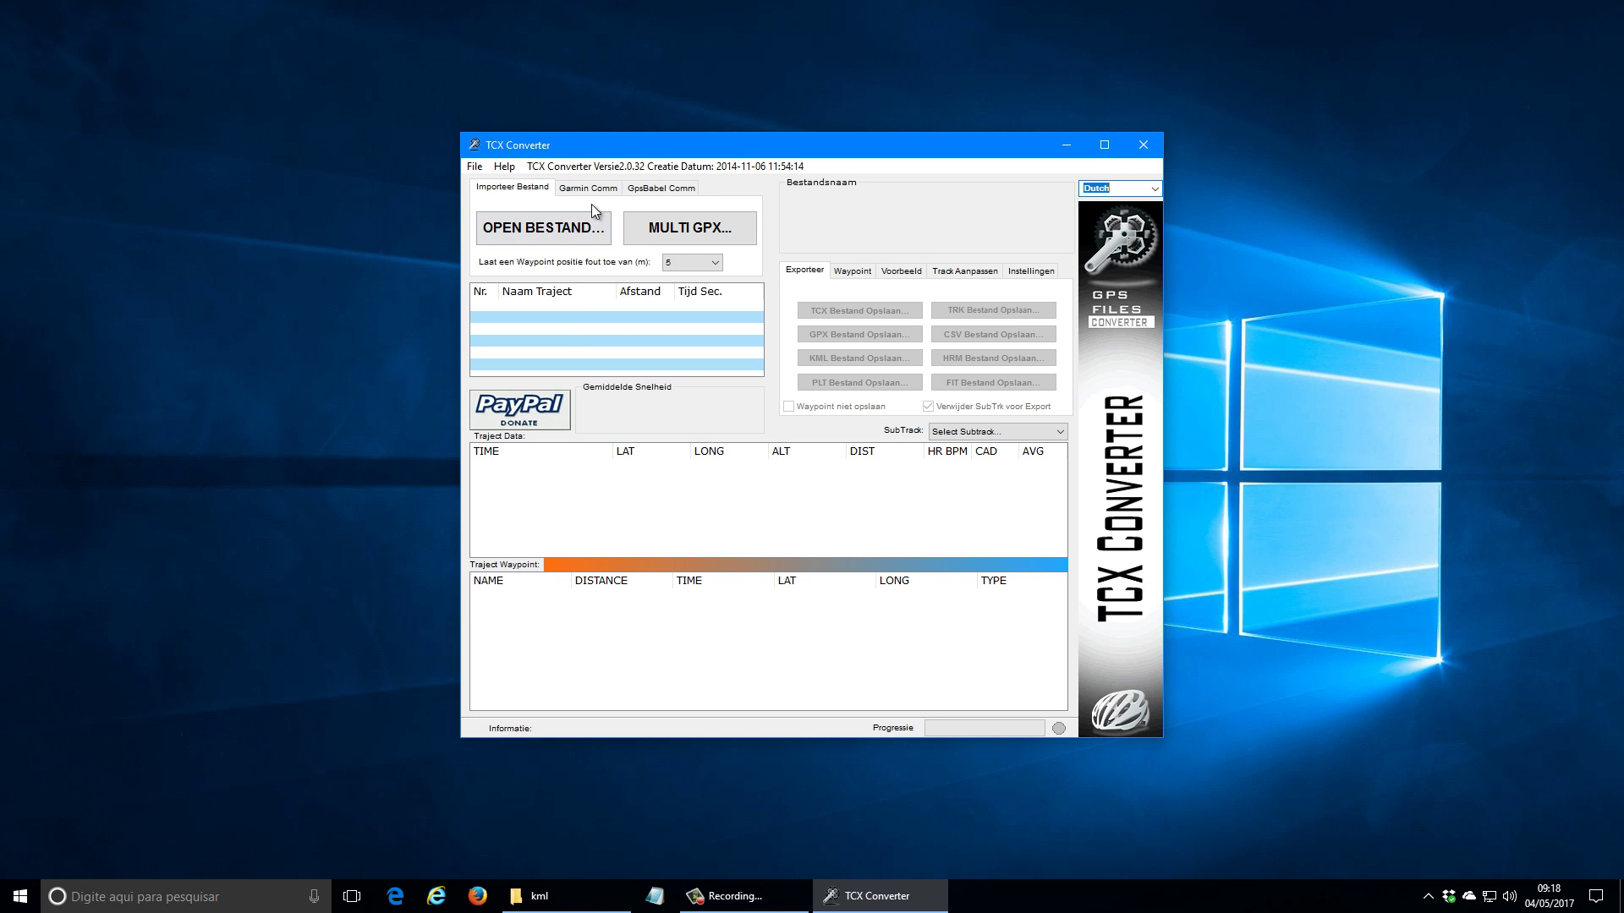
pyautogui.click(1155, 187)
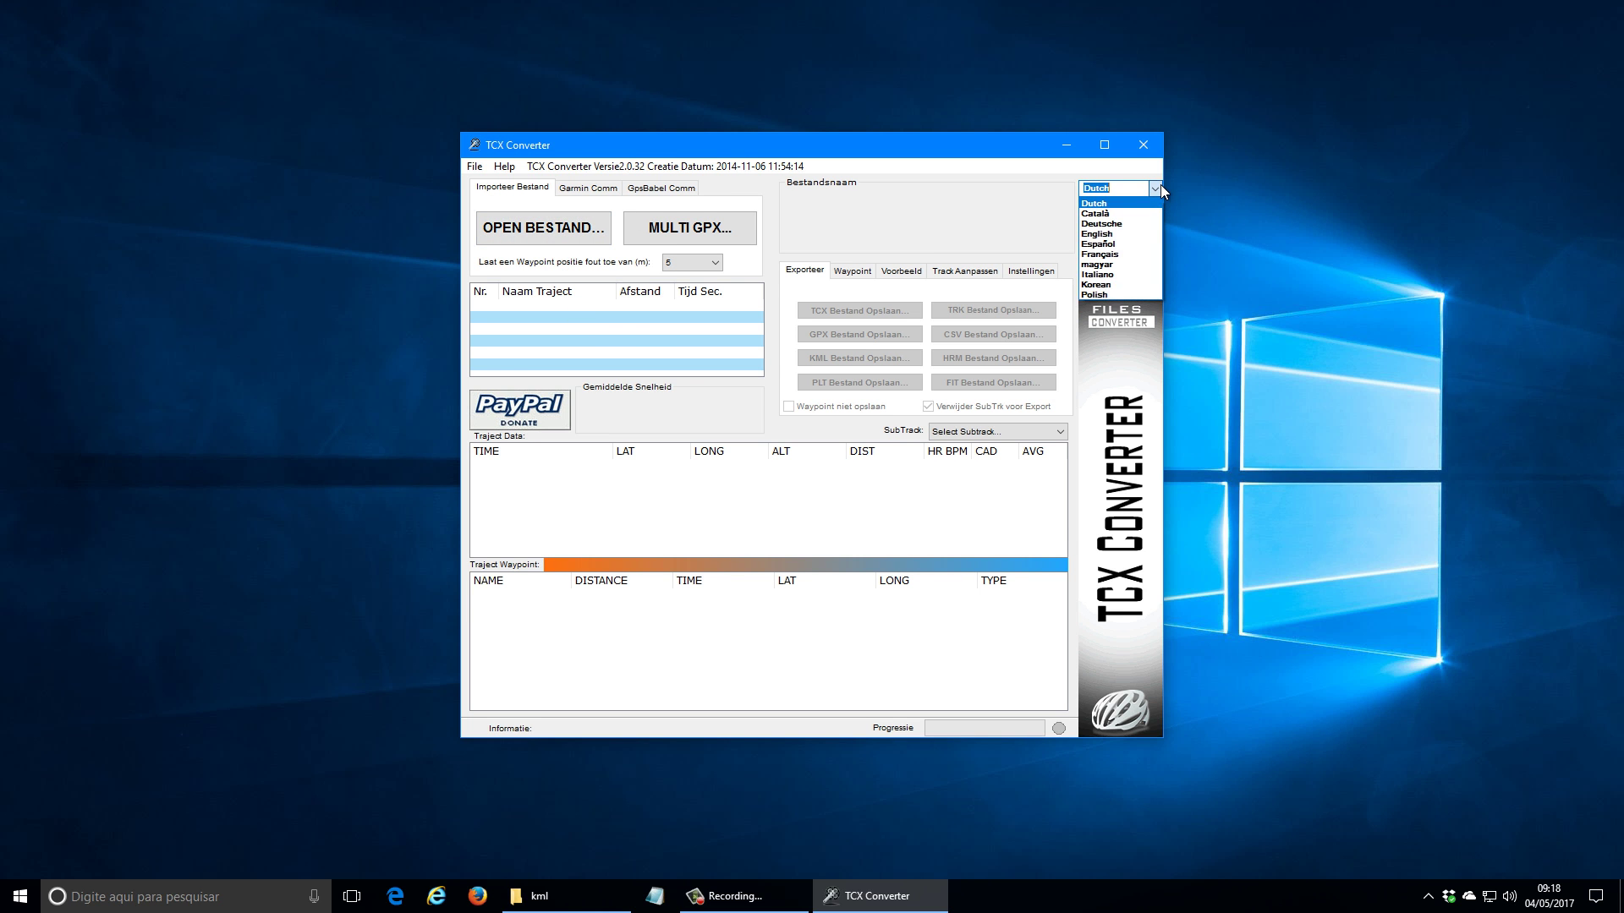
pyautogui.click(1156, 189)
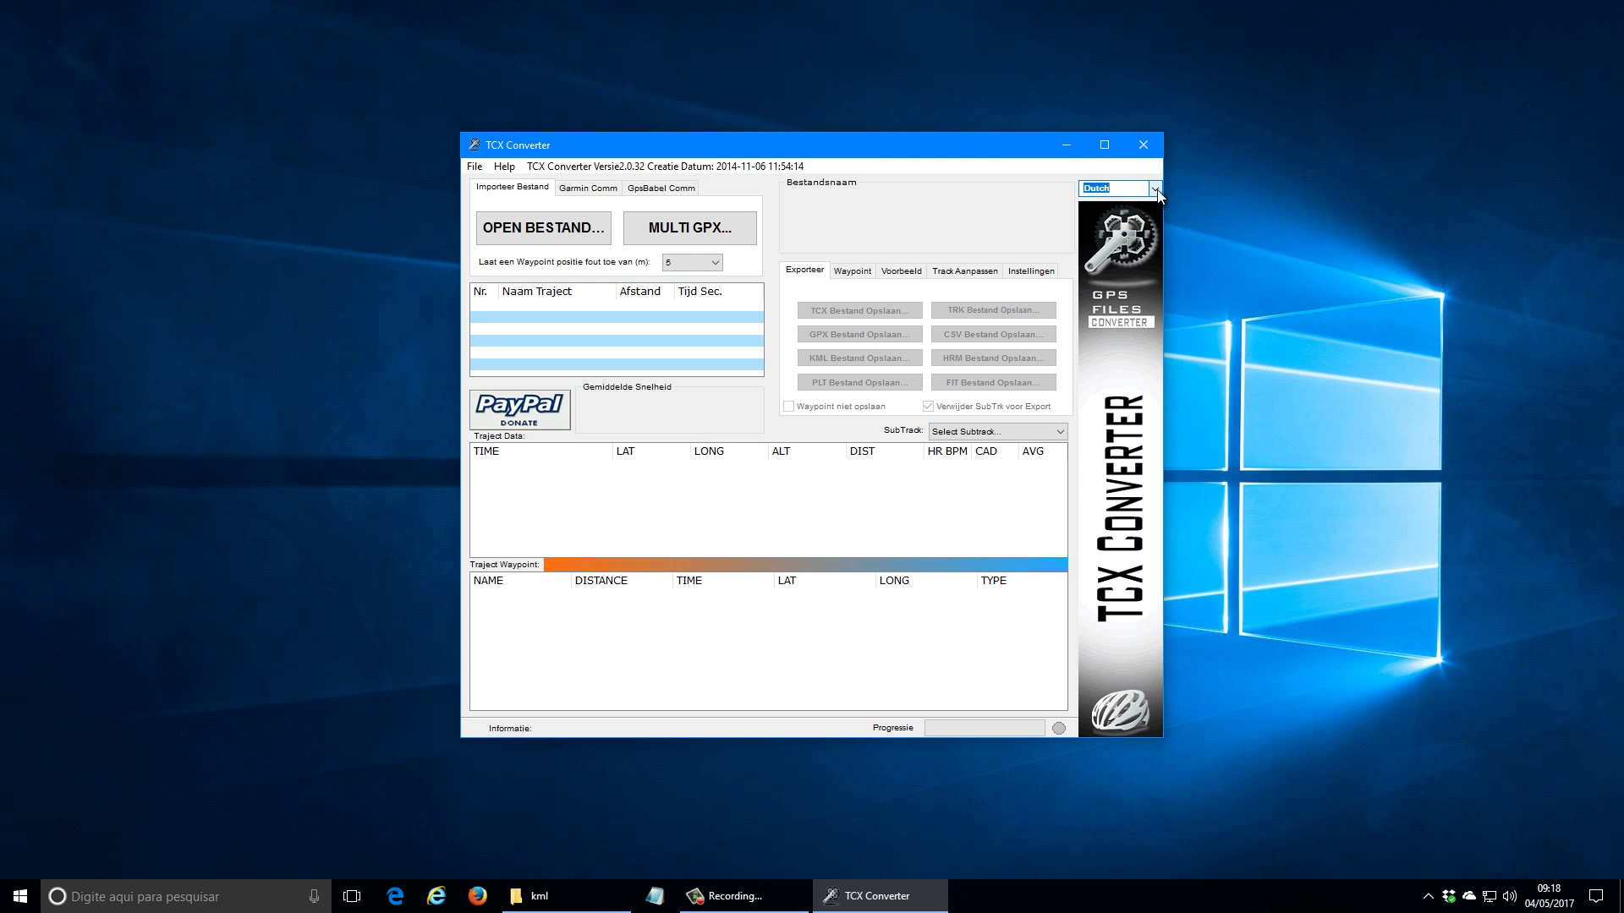
pyautogui.click(1156, 188)
pyautogui.click(1148, 237)
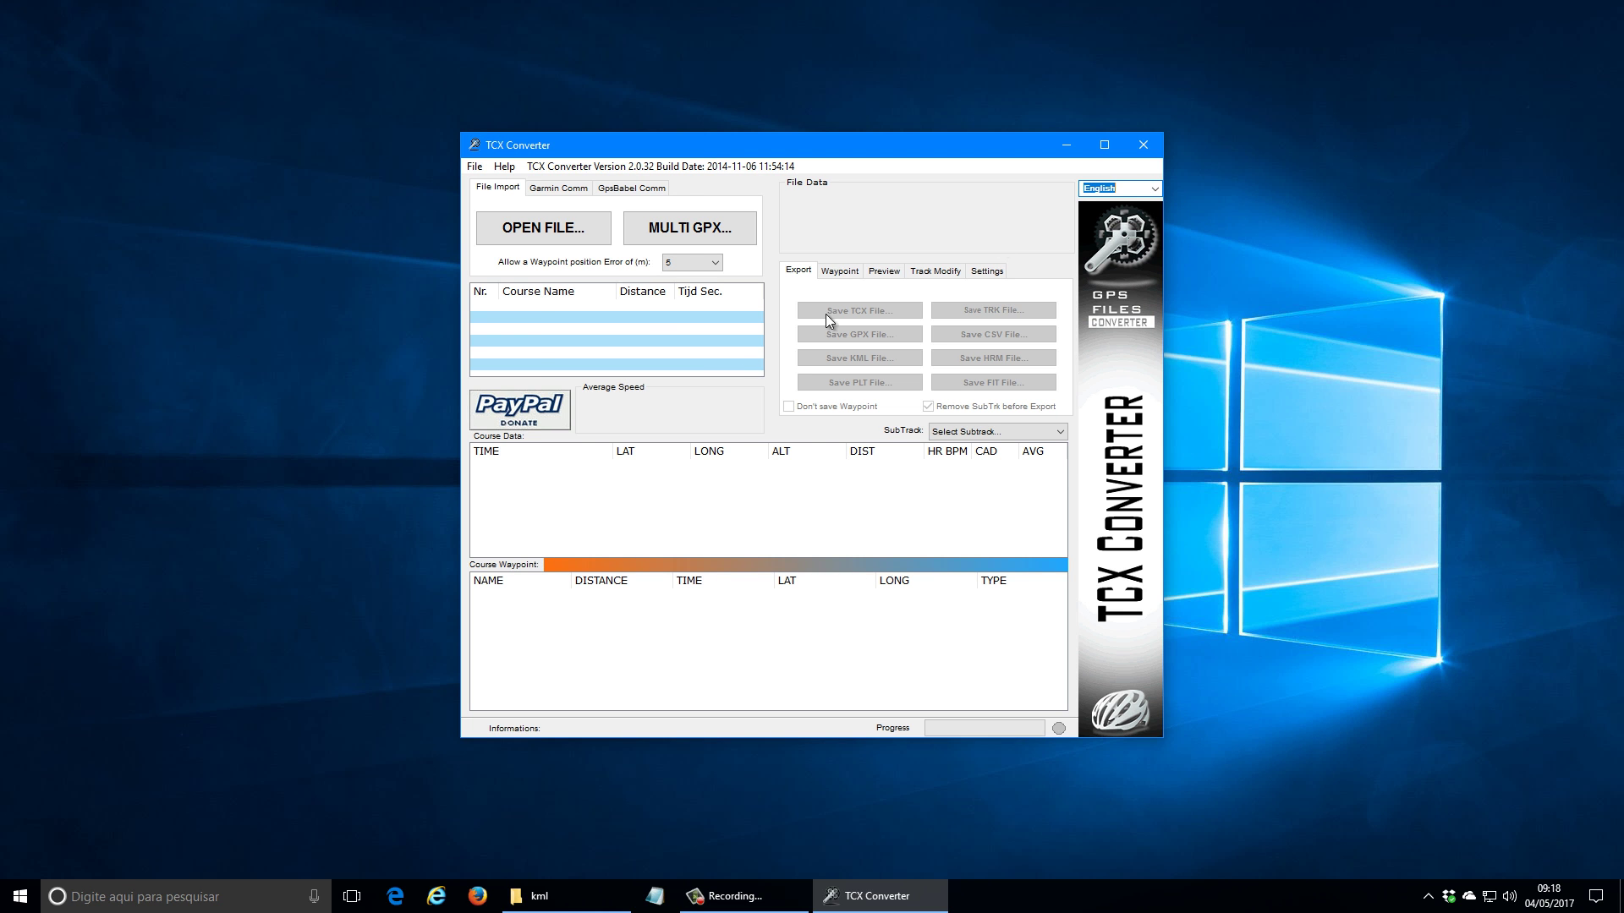
# Step: Open Curvas.kml from the kml folder inside processos on drive C: in TCX Converter
pyautogui.click(542, 236)
pyautogui.click(763, 217)
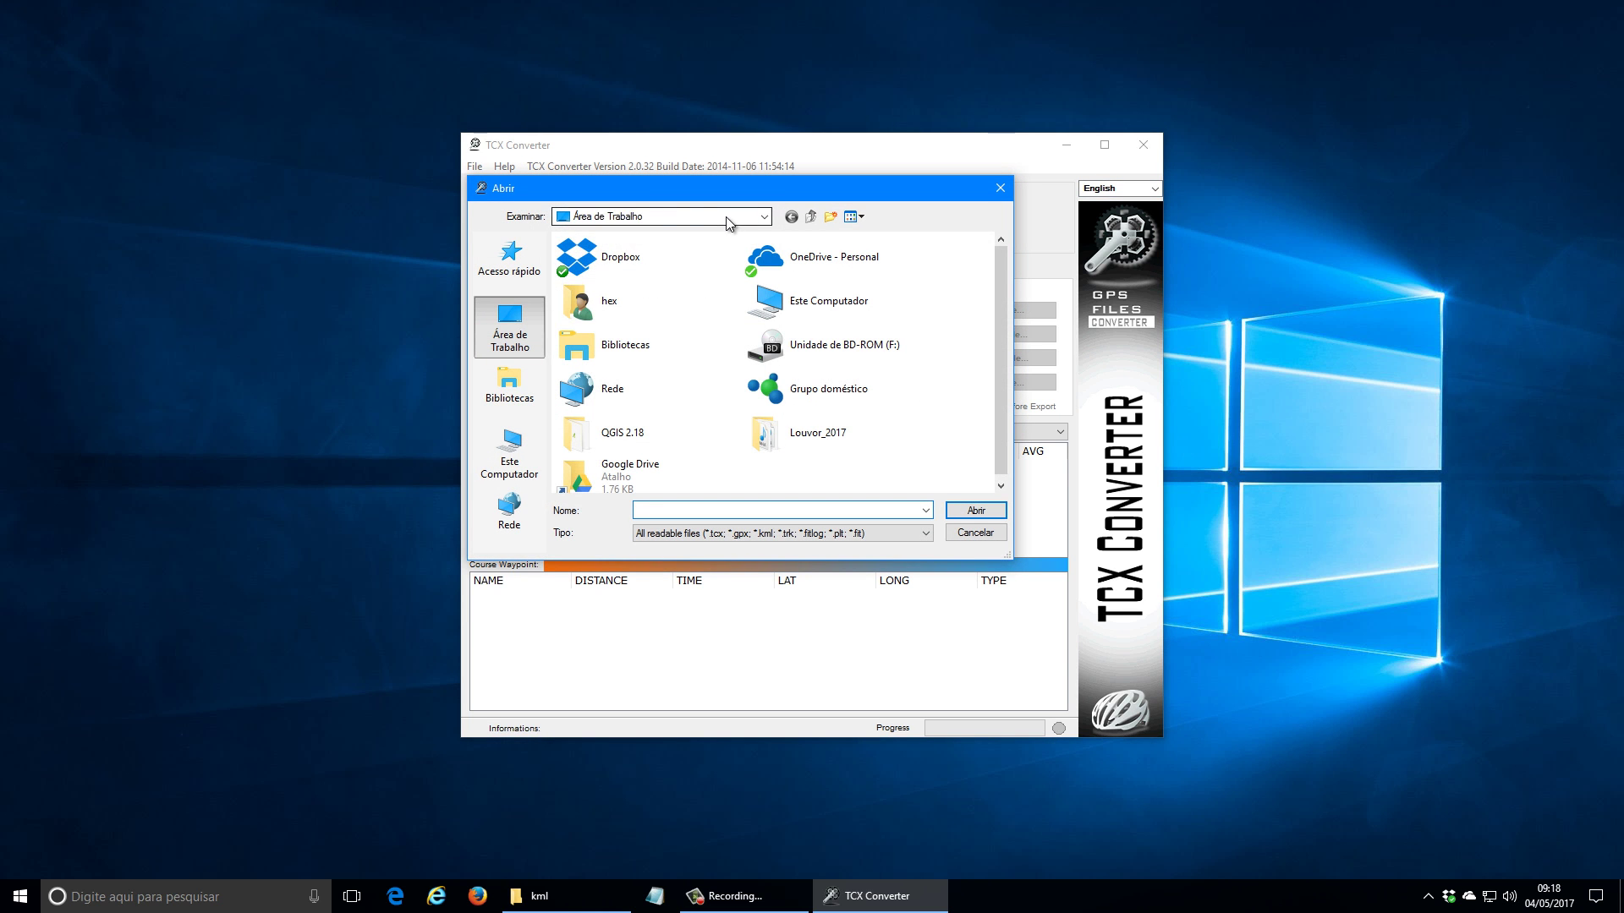
pyautogui.click(636, 452)
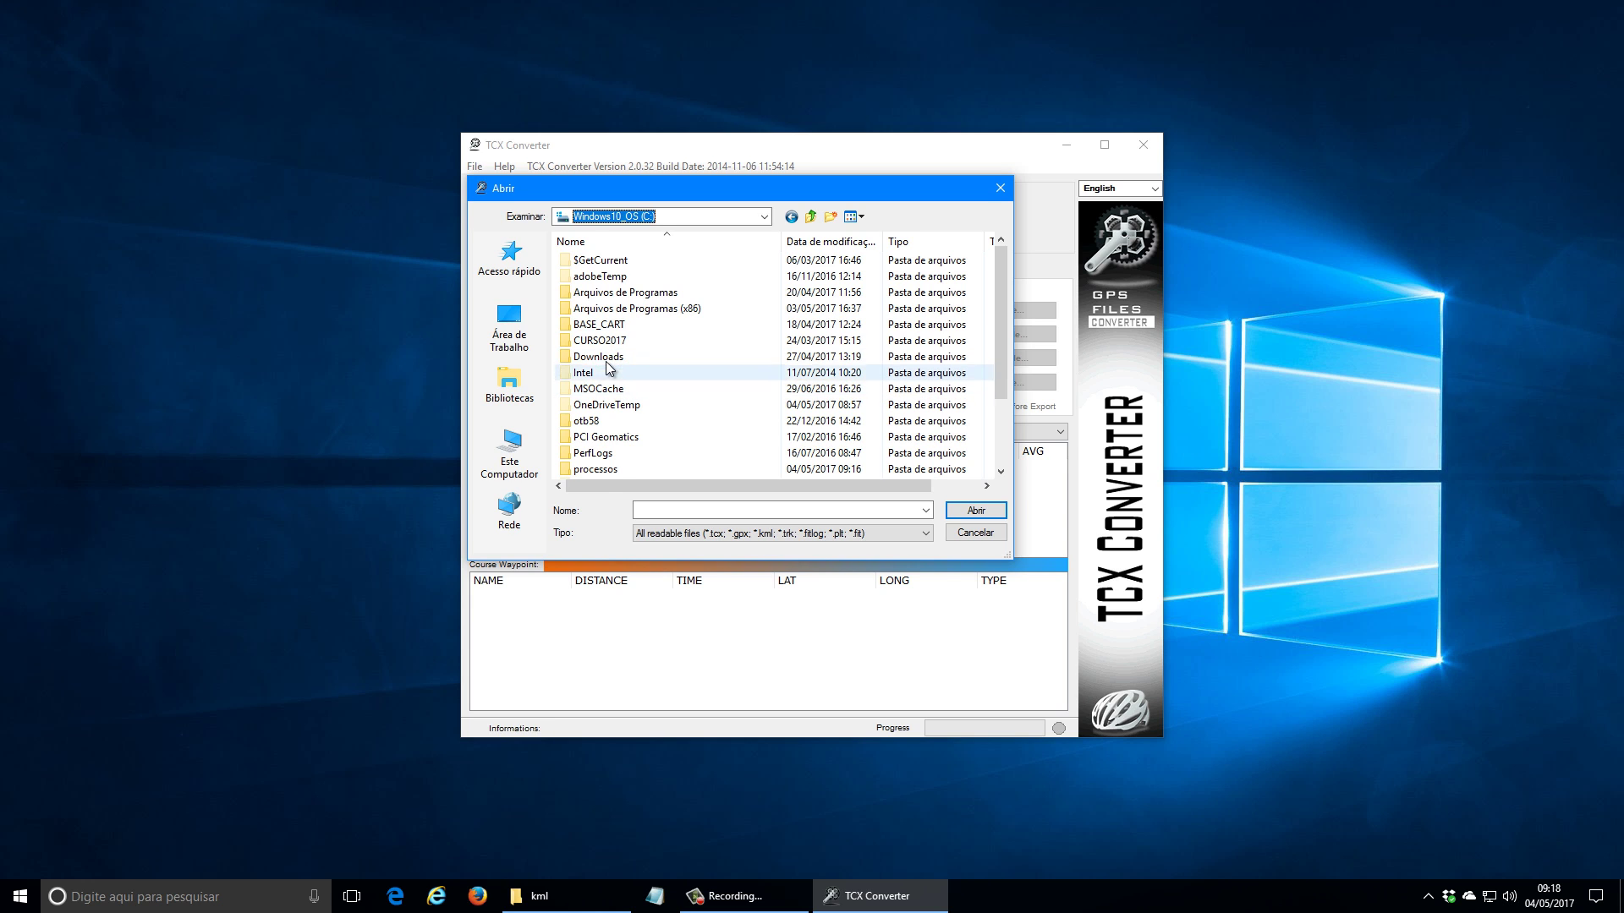
pyautogui.doubleClick(609, 464)
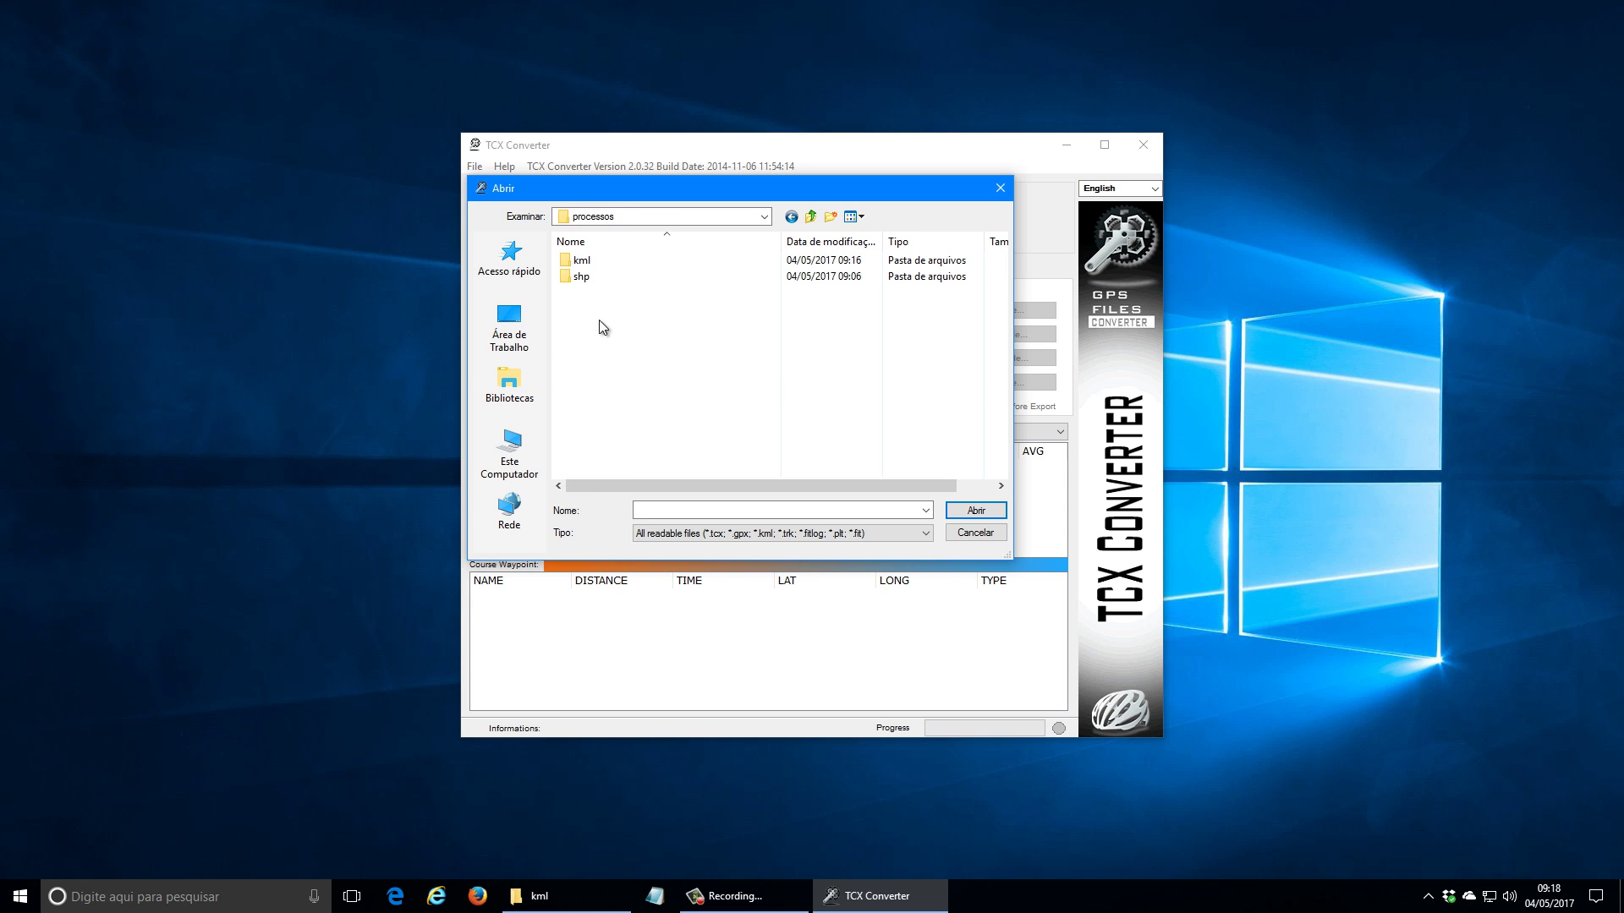
pyautogui.doubleClick(585, 261)
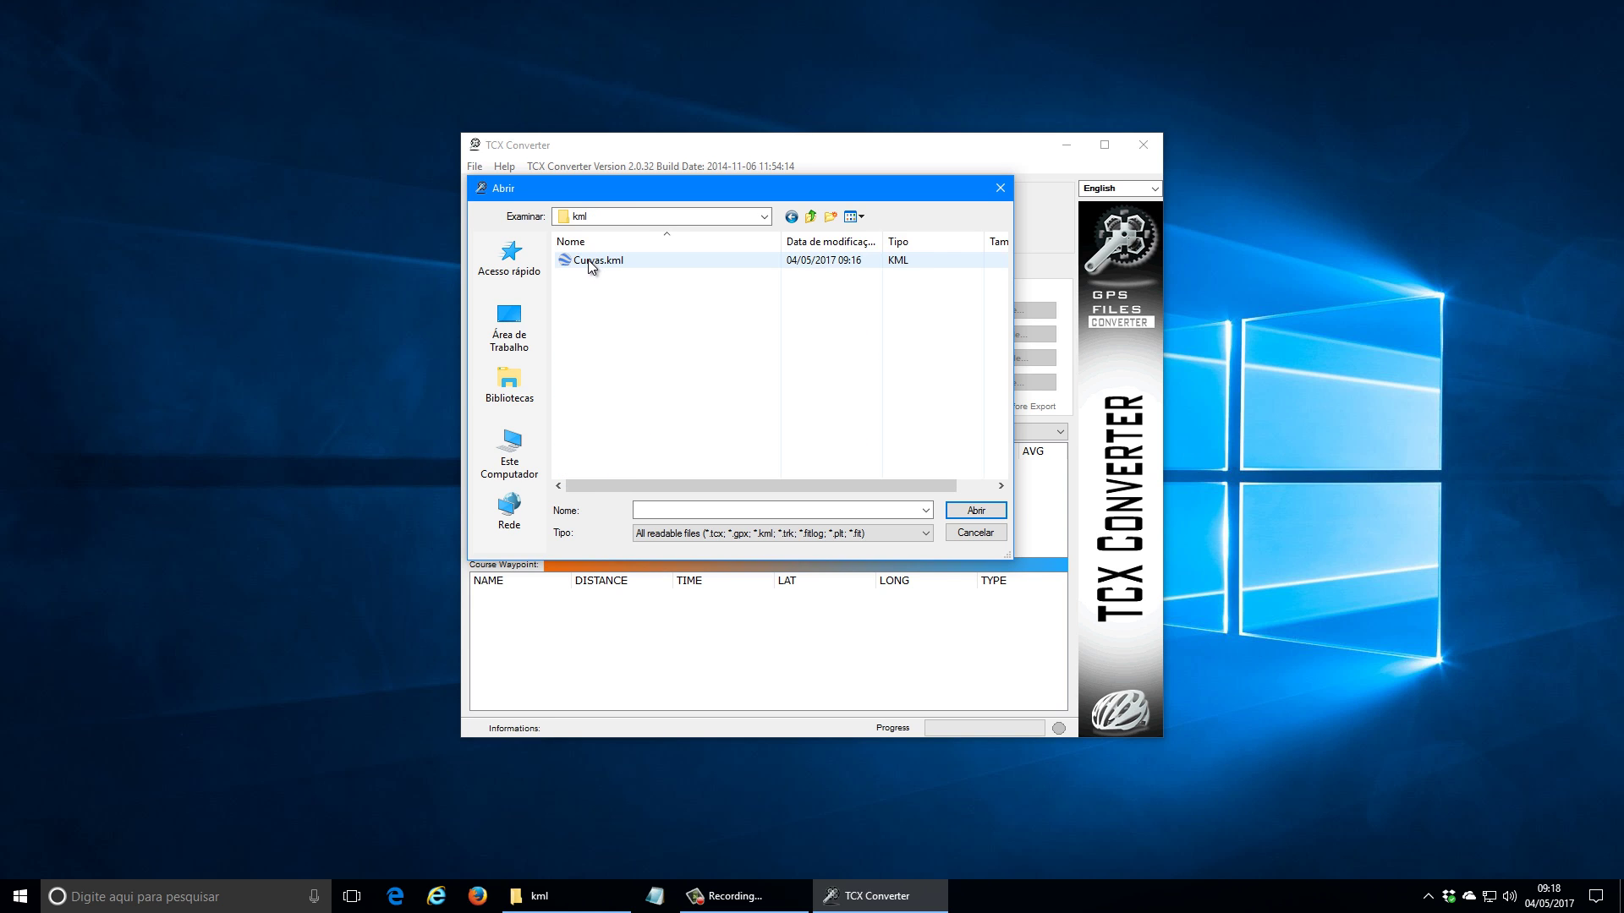
pyautogui.click(600, 262)
pyautogui.click(975, 510)
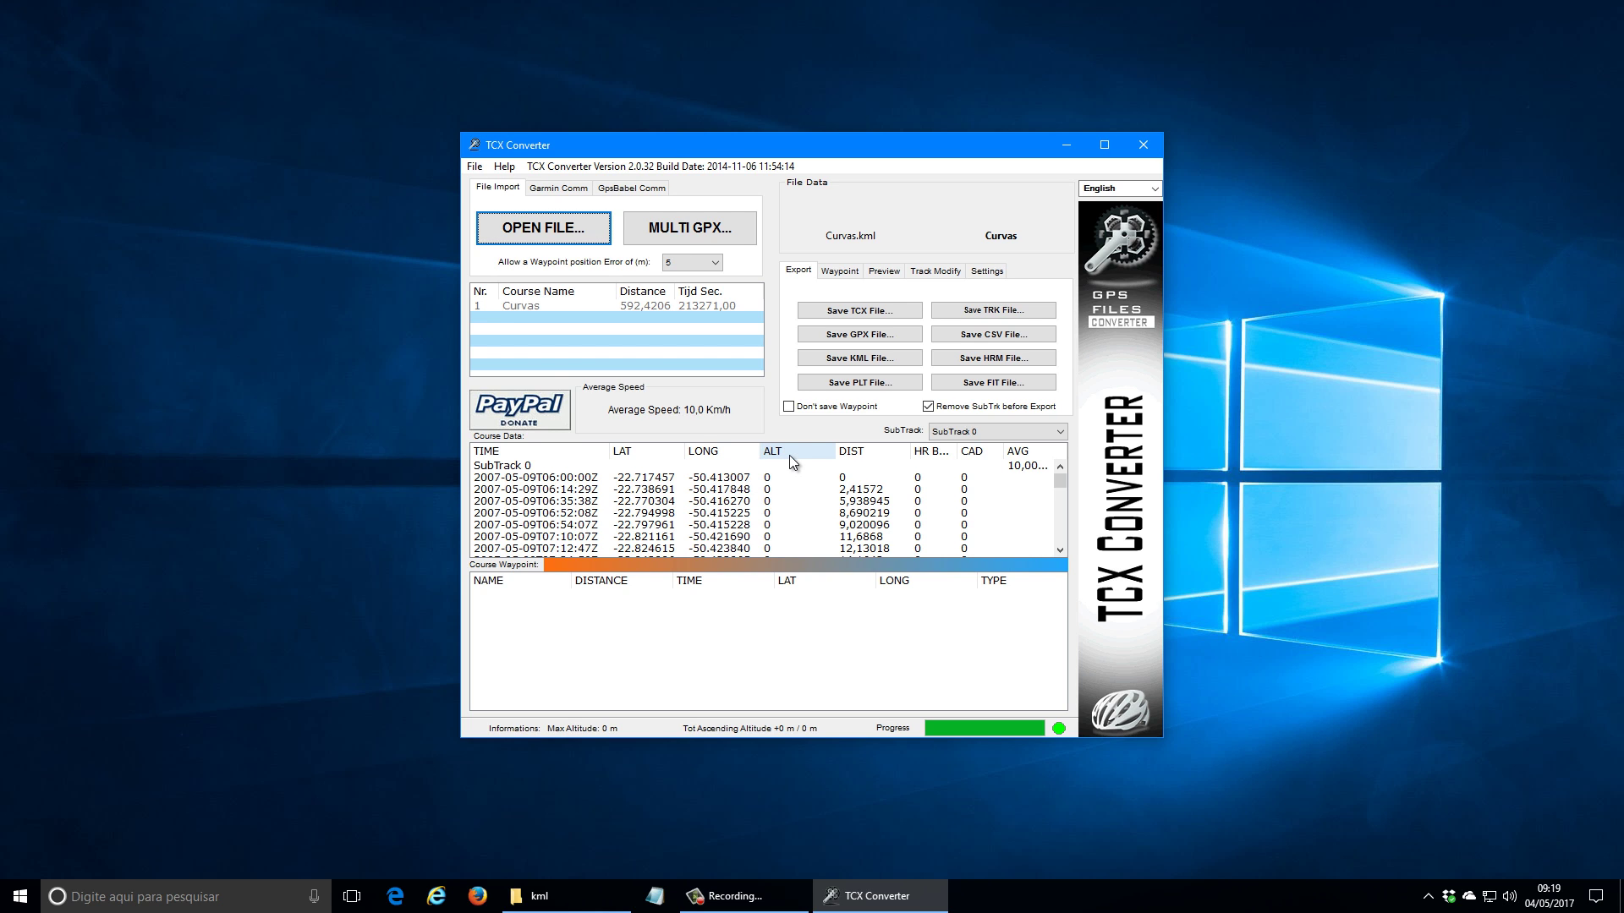
# Step: Update the altitude of all Curvas track points using the online elevation lookup
pyautogui.click(839, 272)
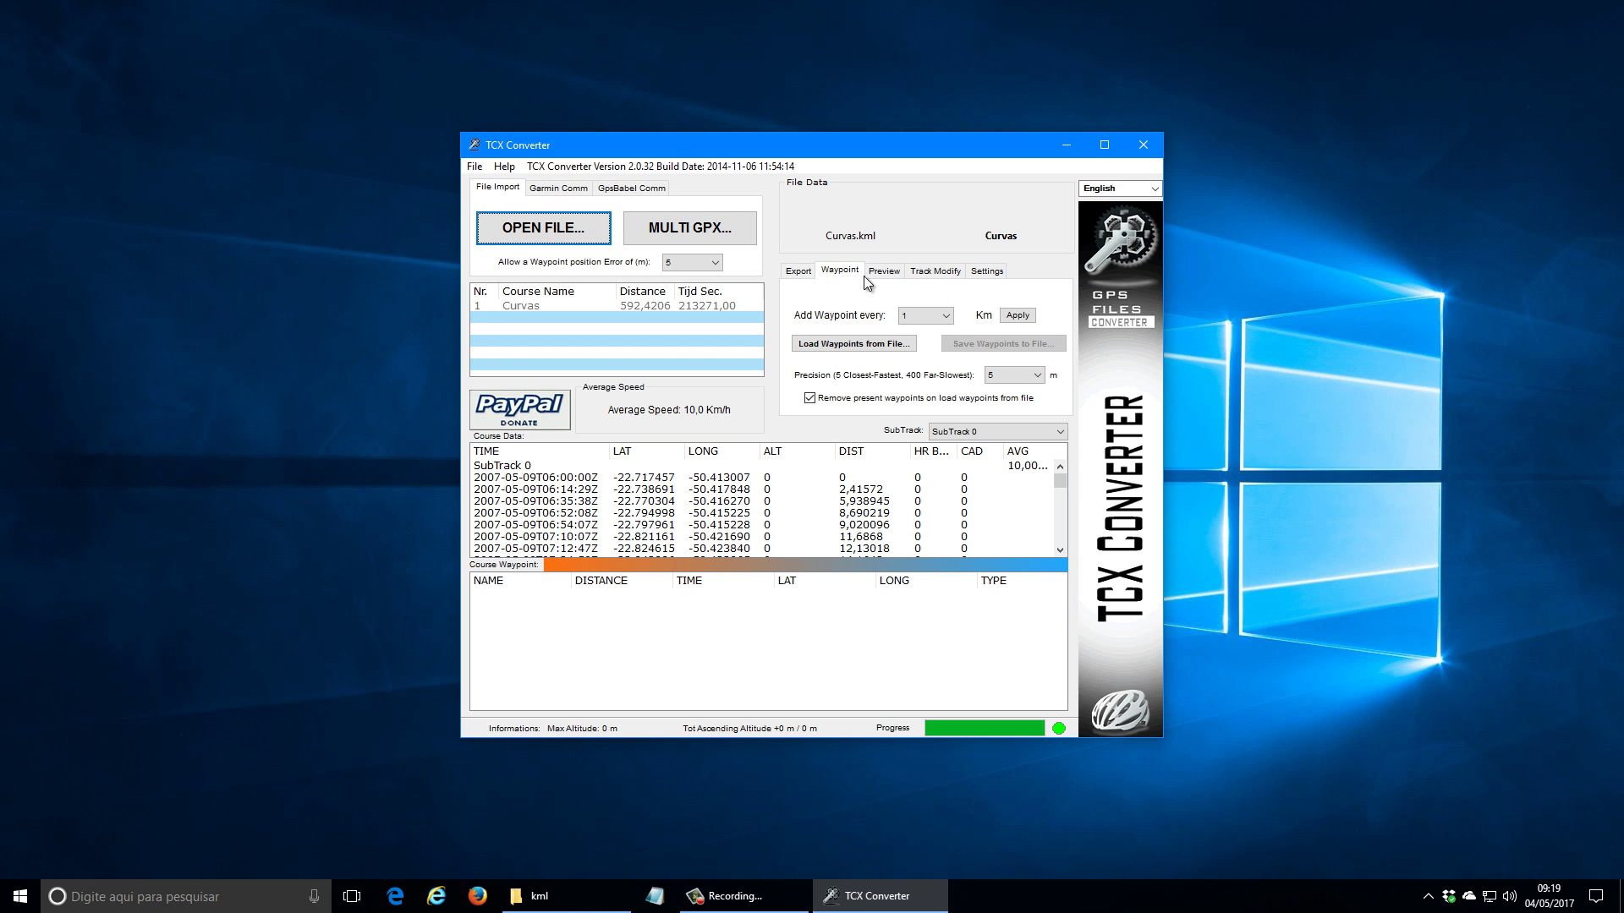
pyautogui.click(903, 273)
pyautogui.click(930, 271)
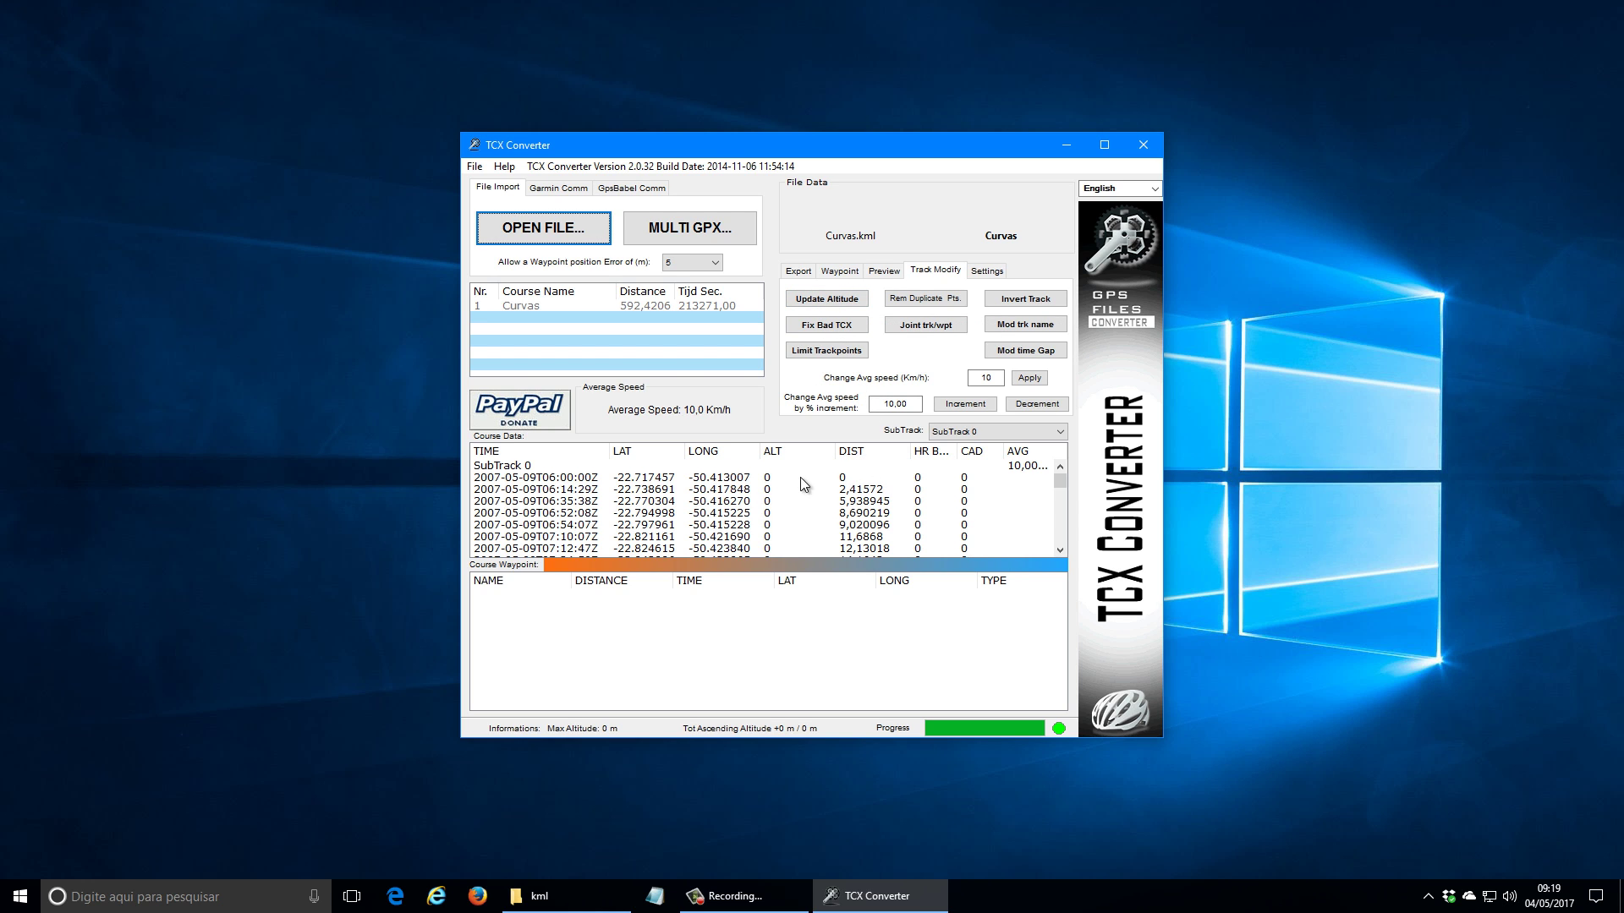
pyautogui.click(826, 305)
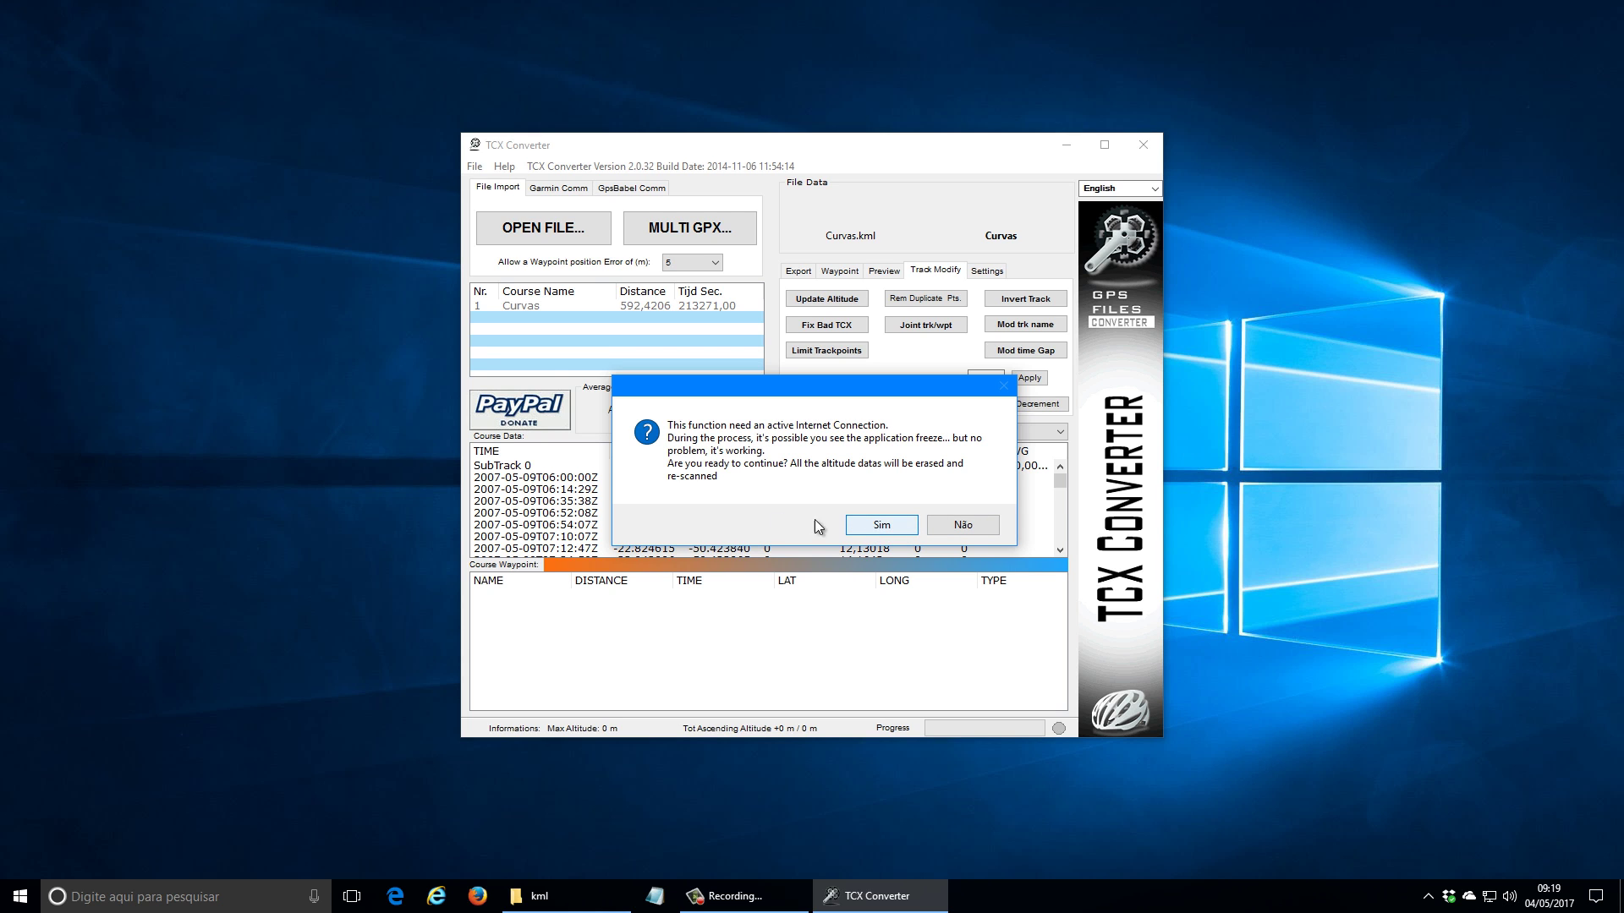
pyautogui.click(885, 526)
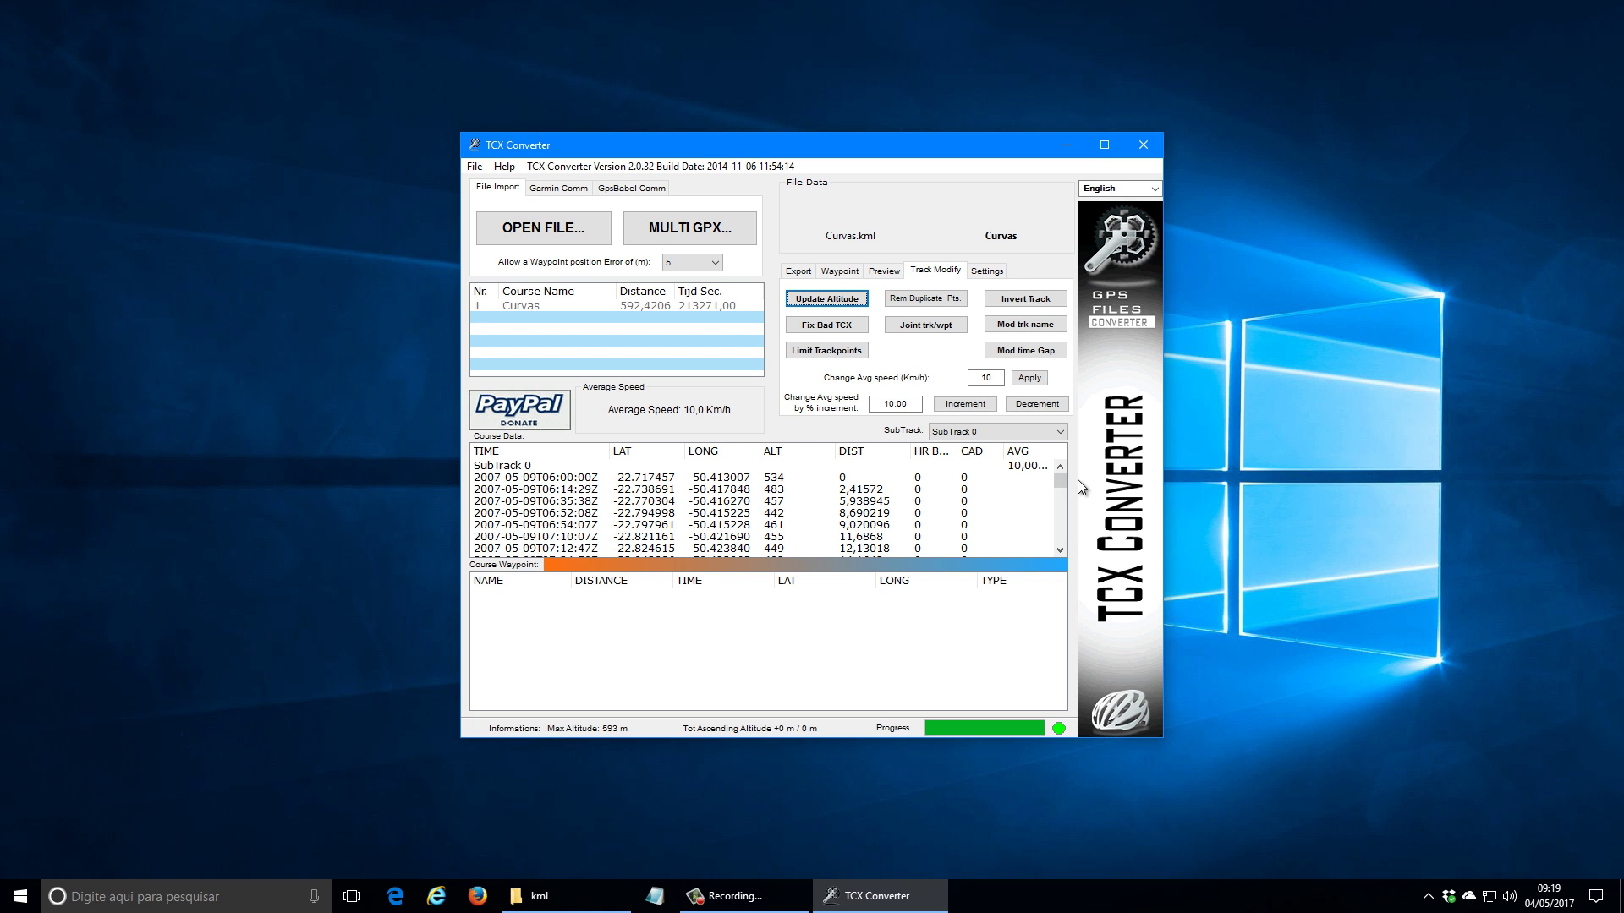
# Step: Start a CSV export of the Curvas track and create a folder named excel inside processos
pyautogui.moveTo(1062, 482)
pyautogui.mouseDown()
pyautogui.moveTo(1064, 564)
pyautogui.moveTo(1058, 463)
pyautogui.mouseUp()
pyautogui.click(798, 270)
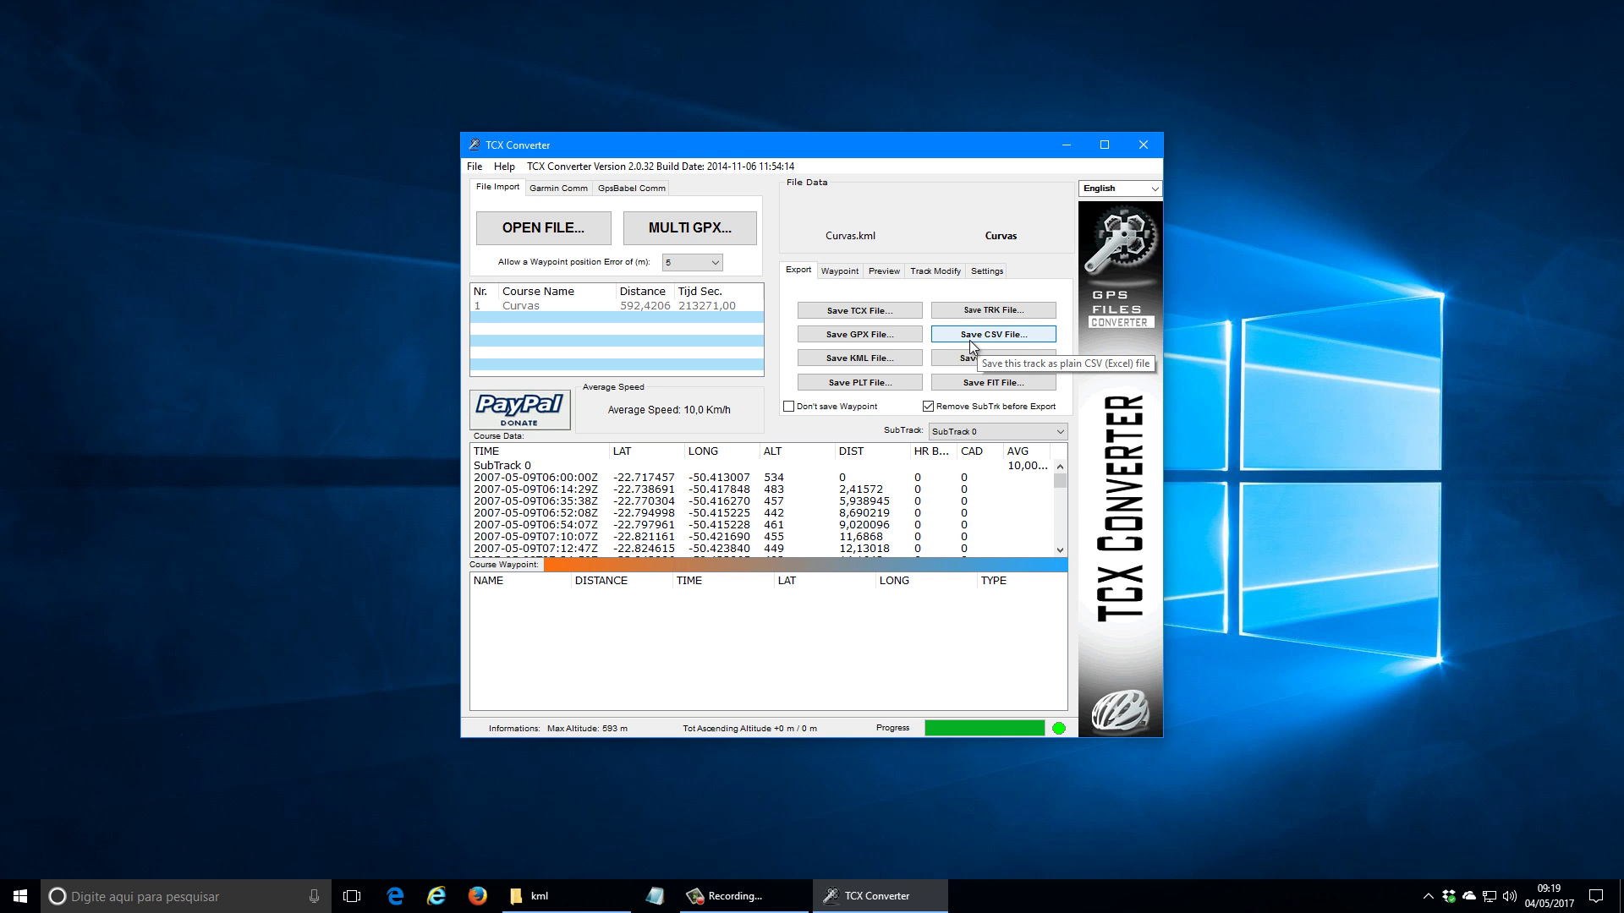
pyautogui.click(1007, 334)
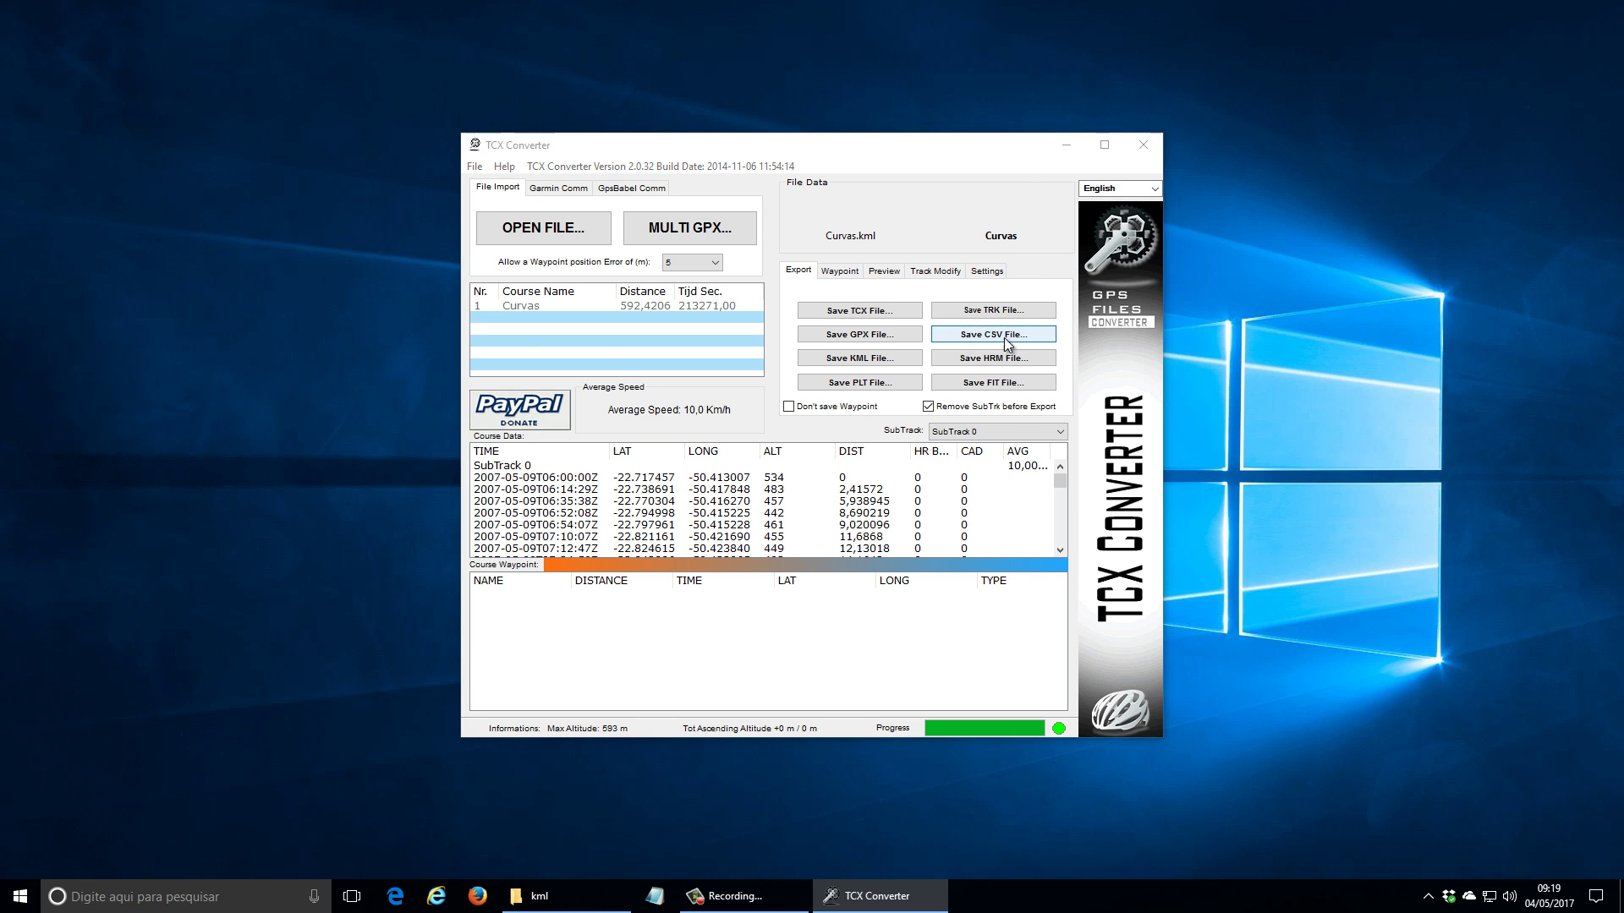
pyautogui.click(793, 218)
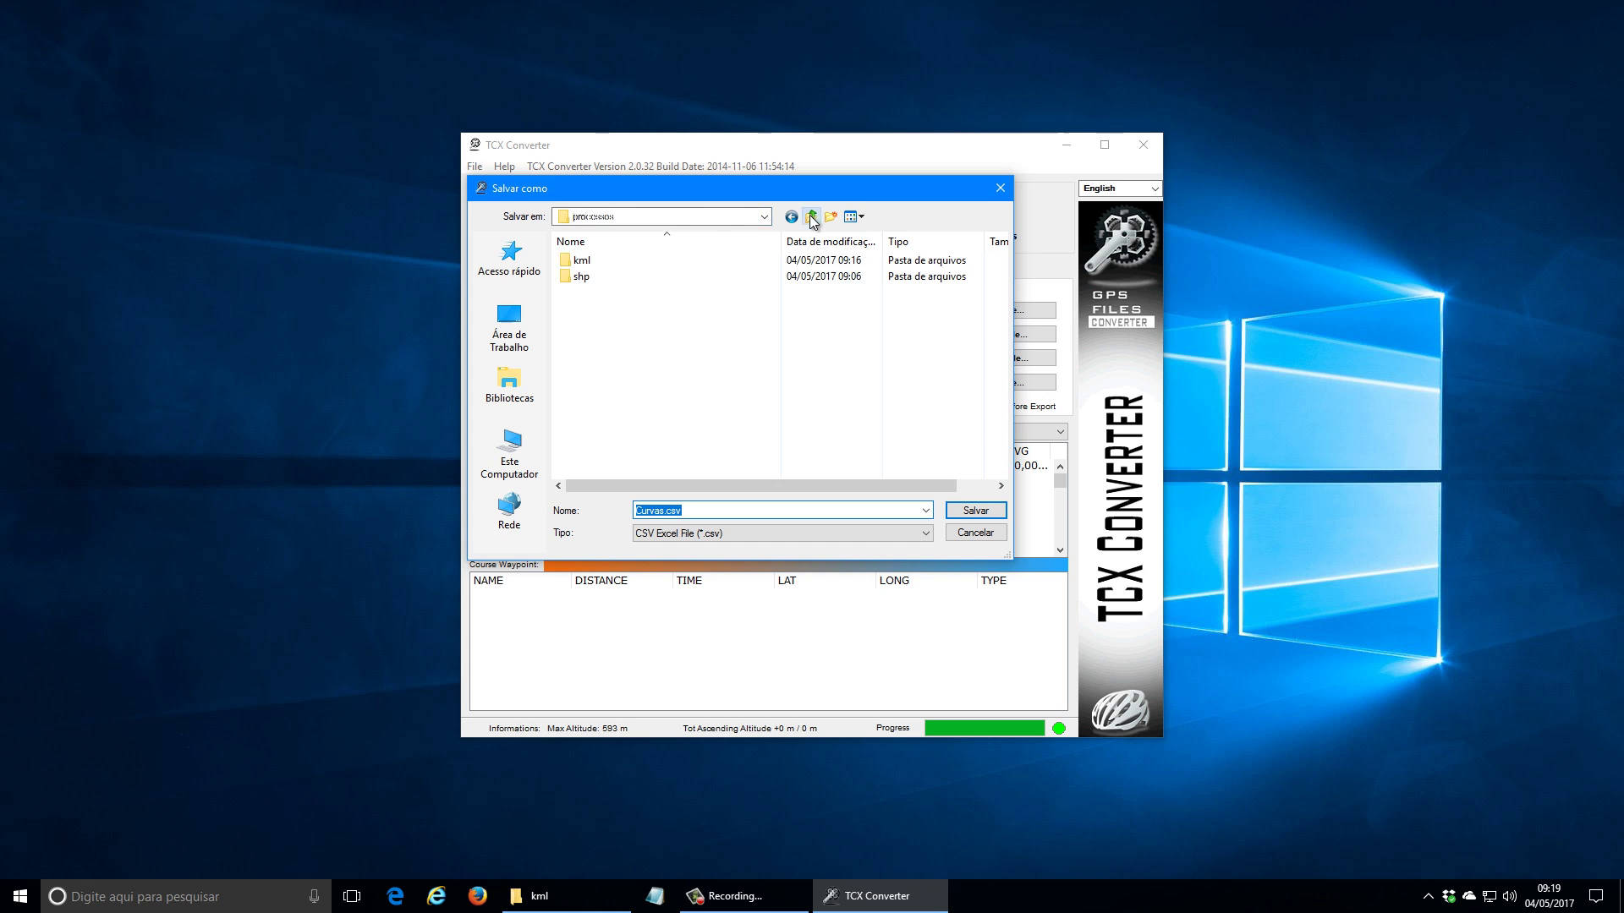
pyautogui.click(831, 219)
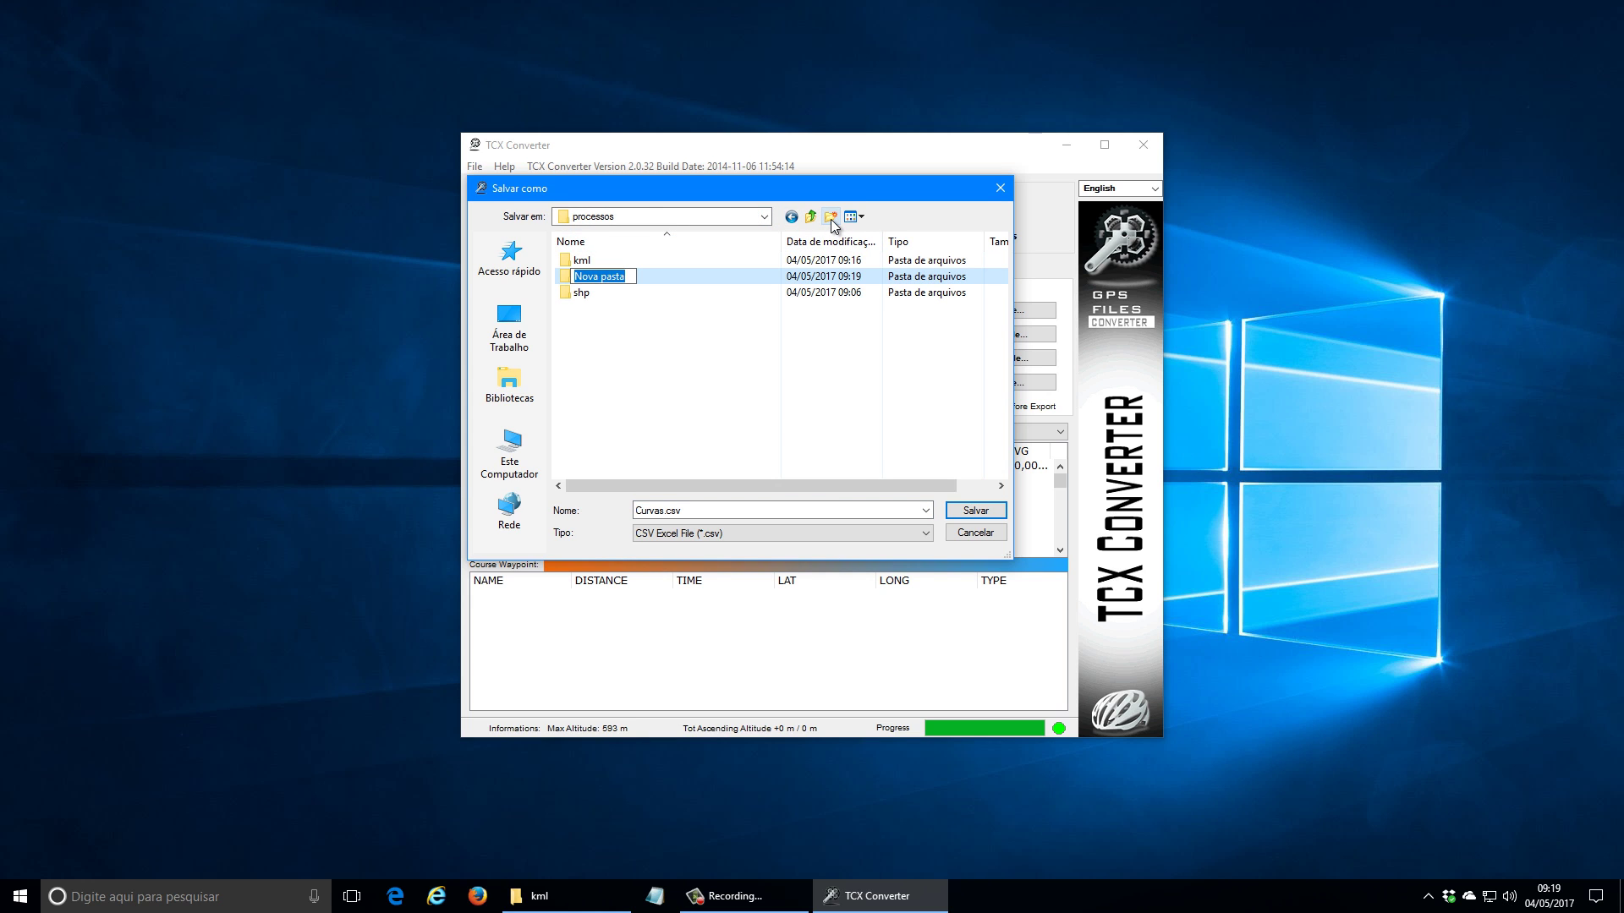
pyautogui.write('excel')
pyautogui.press('Return')
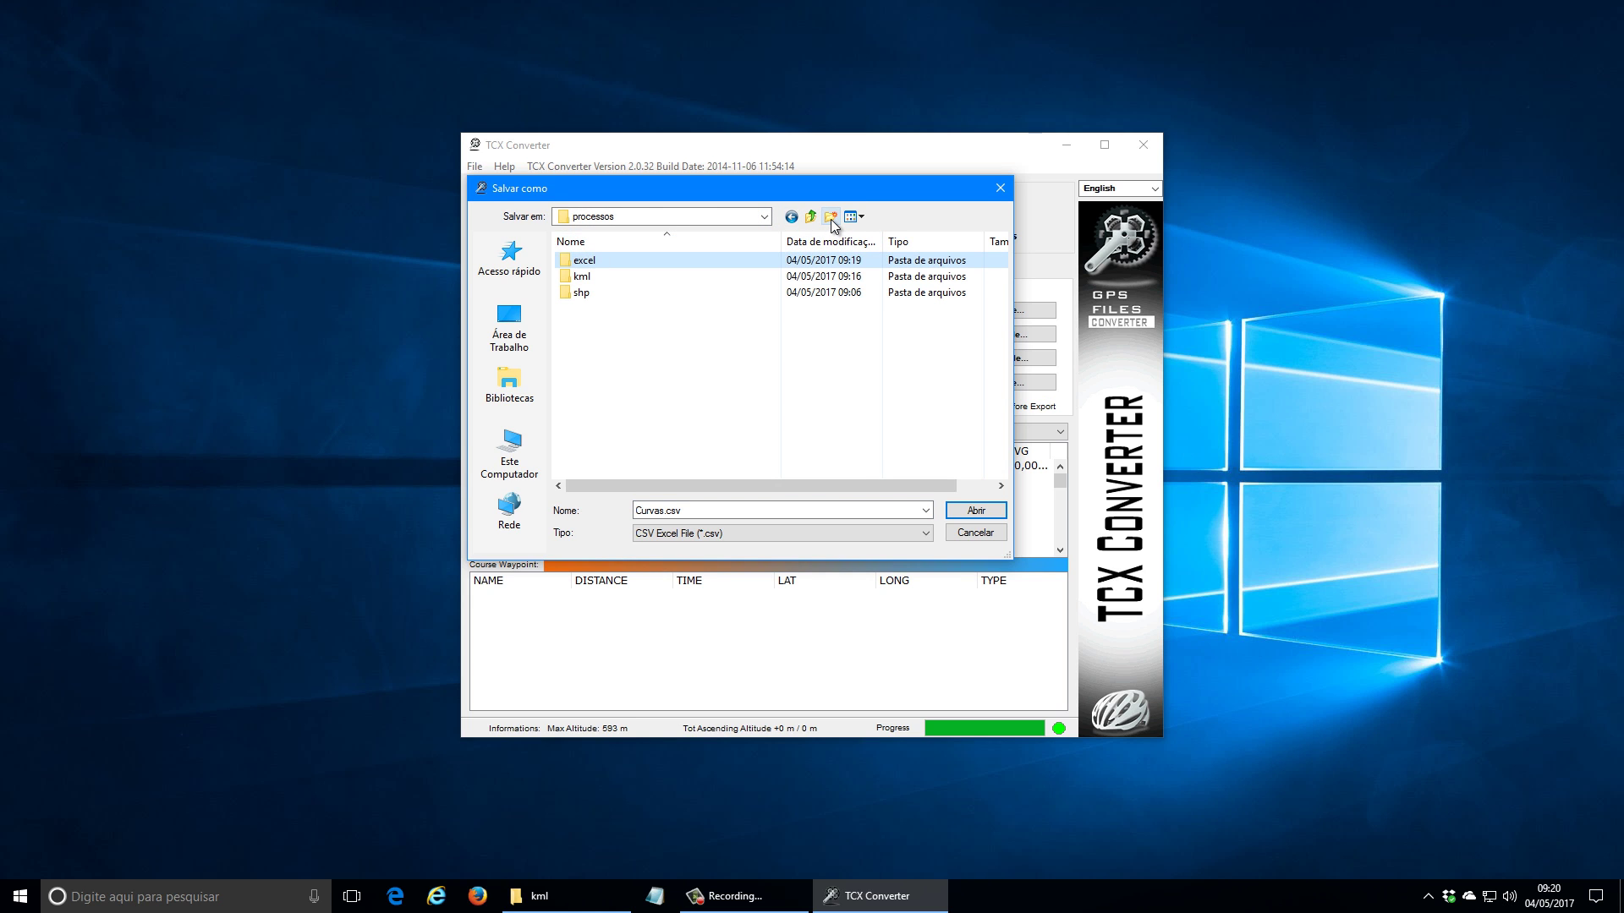
# Step: Save the track as Curvas.csv in the new excel folder, using semicolons as cell separators
pyautogui.doubleClick(623, 261)
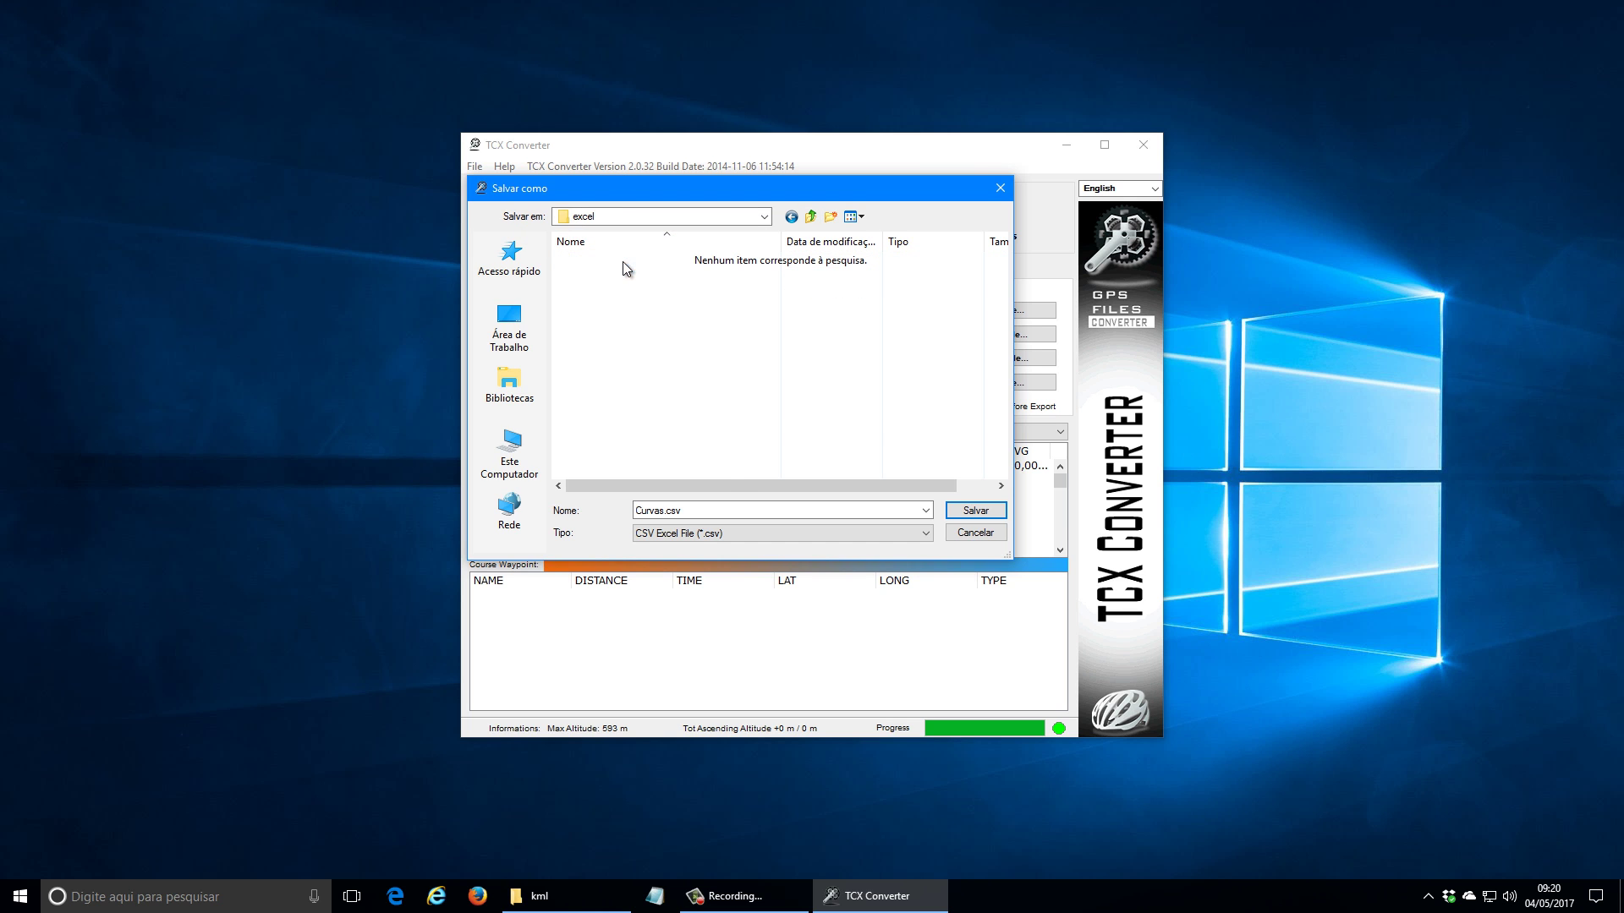
pyautogui.click(975, 510)
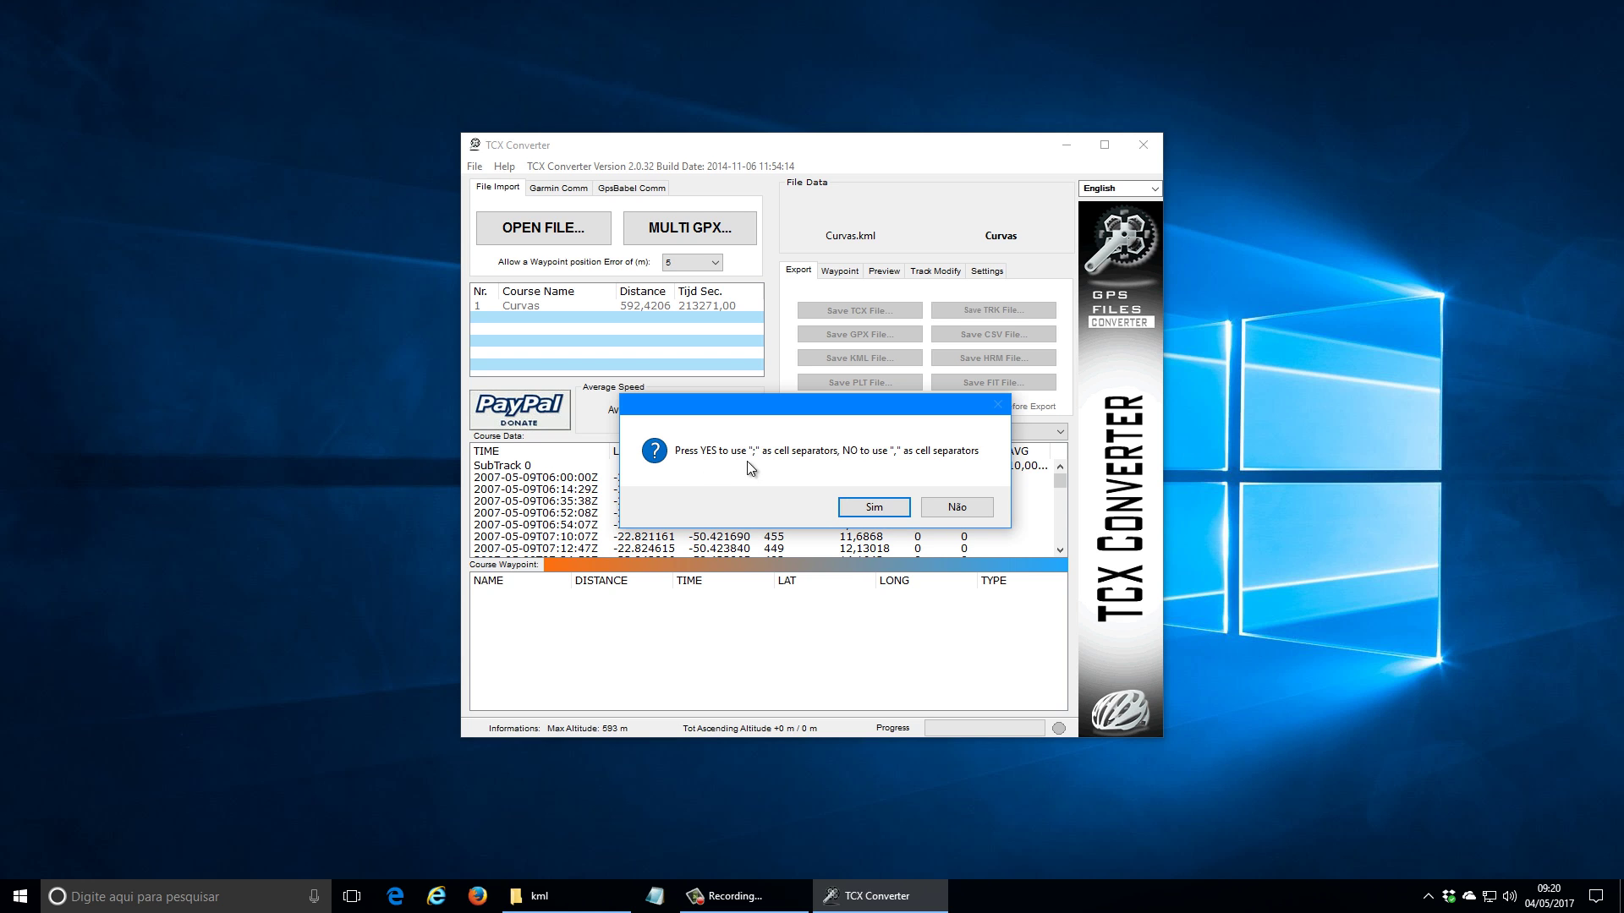
pyautogui.click(876, 506)
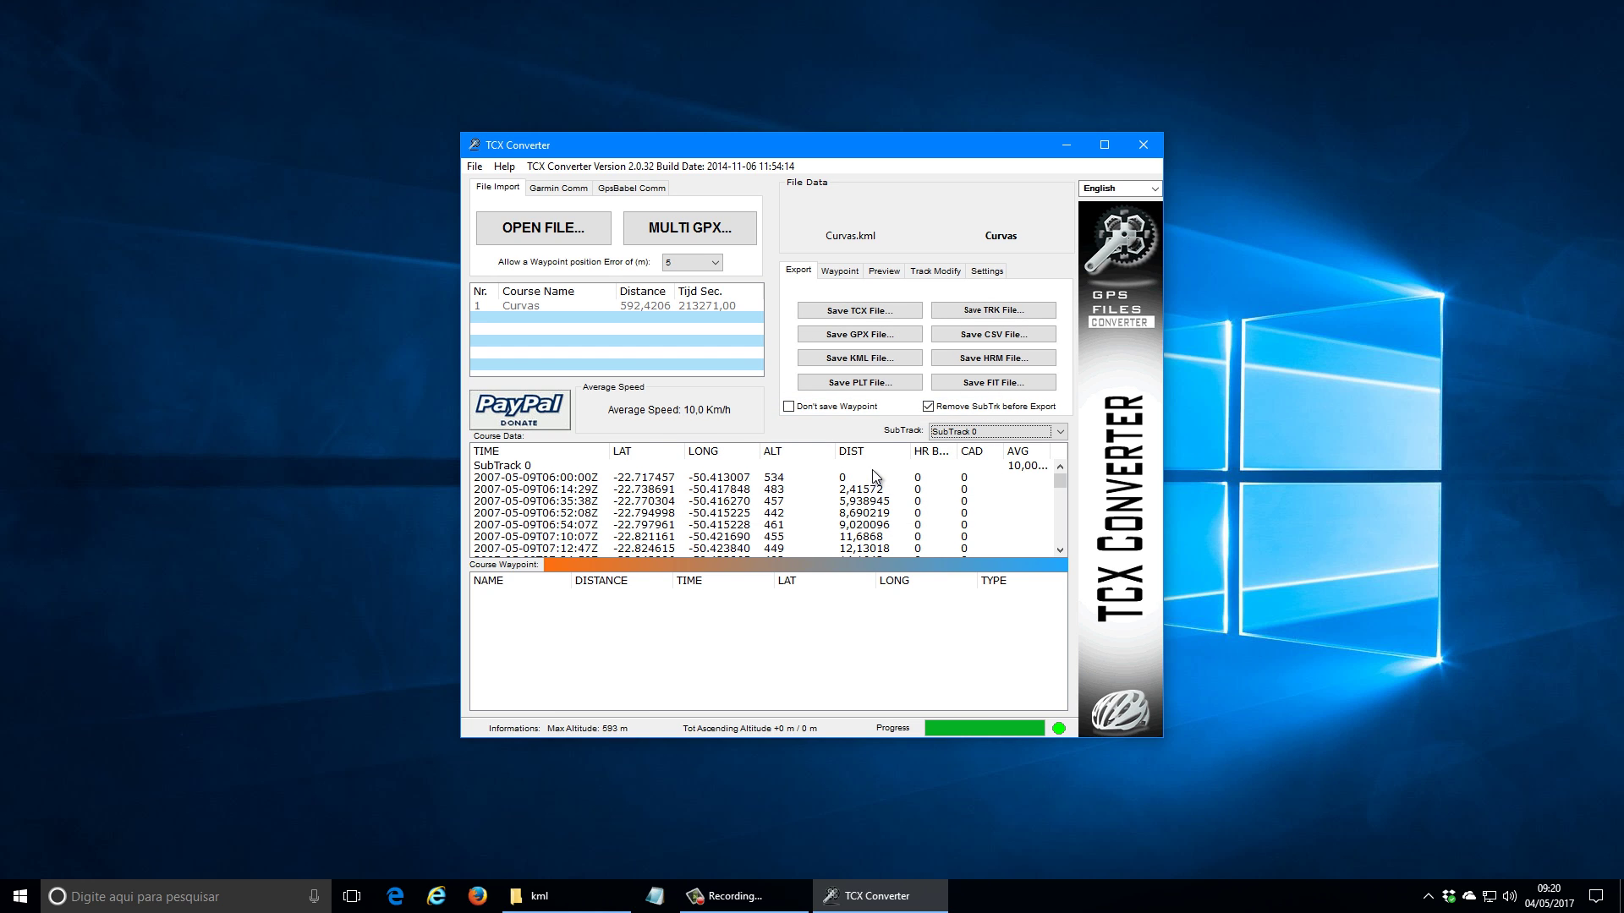
# Step: Check for Curvas.csv in the excel folder in File Explorer, and minimize both the folder window and TCX Converter
pyautogui.click(539, 896)
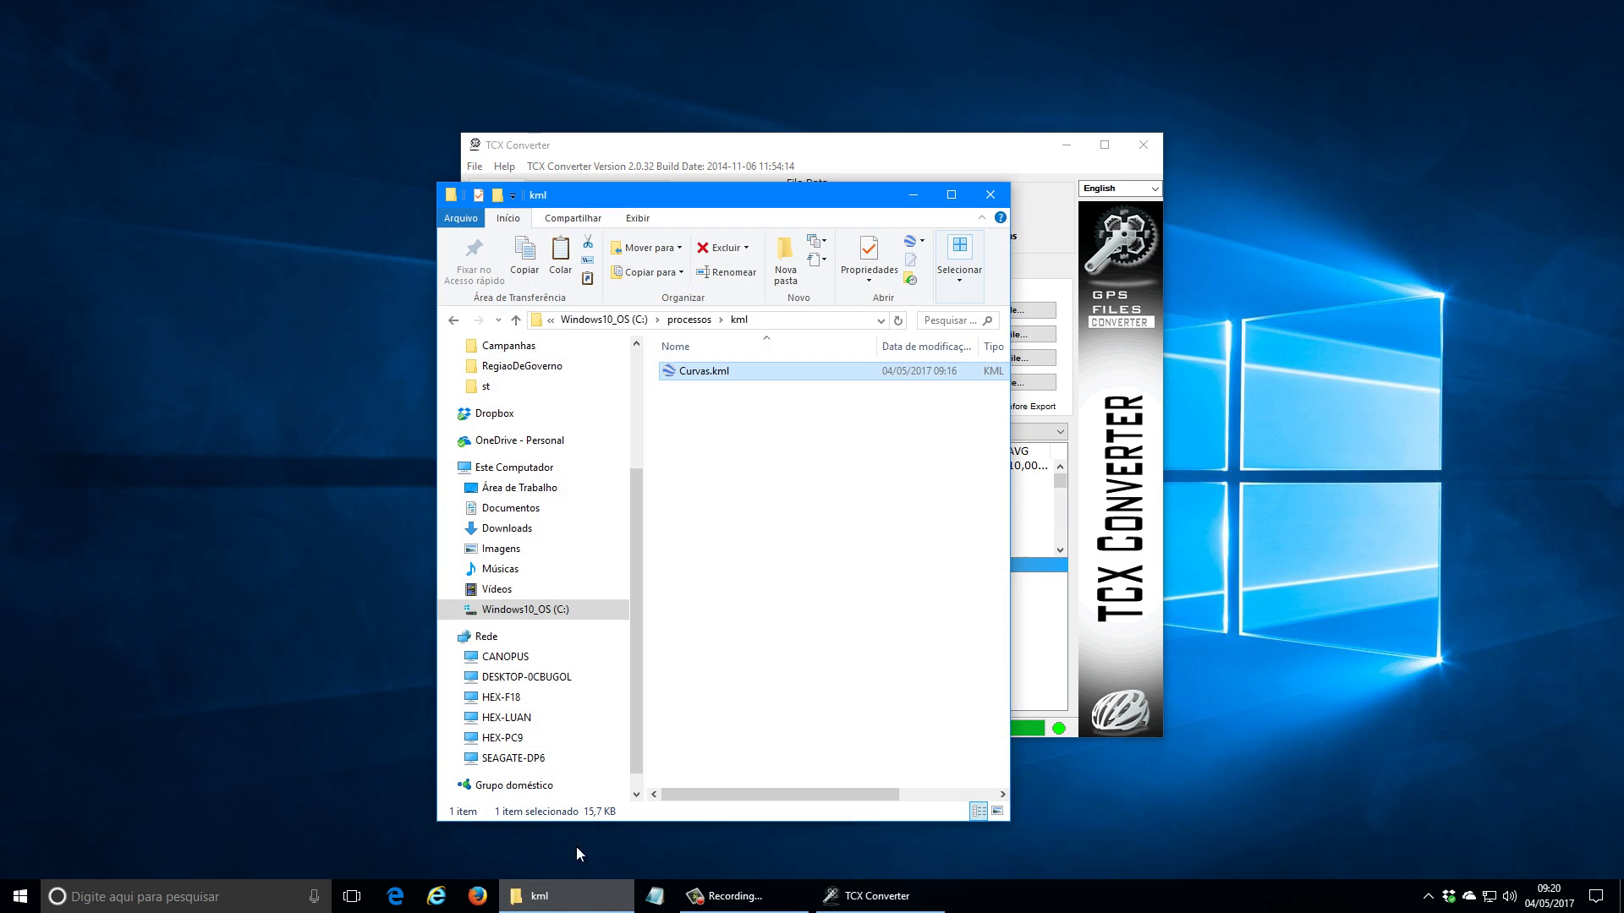
pyautogui.click(687, 321)
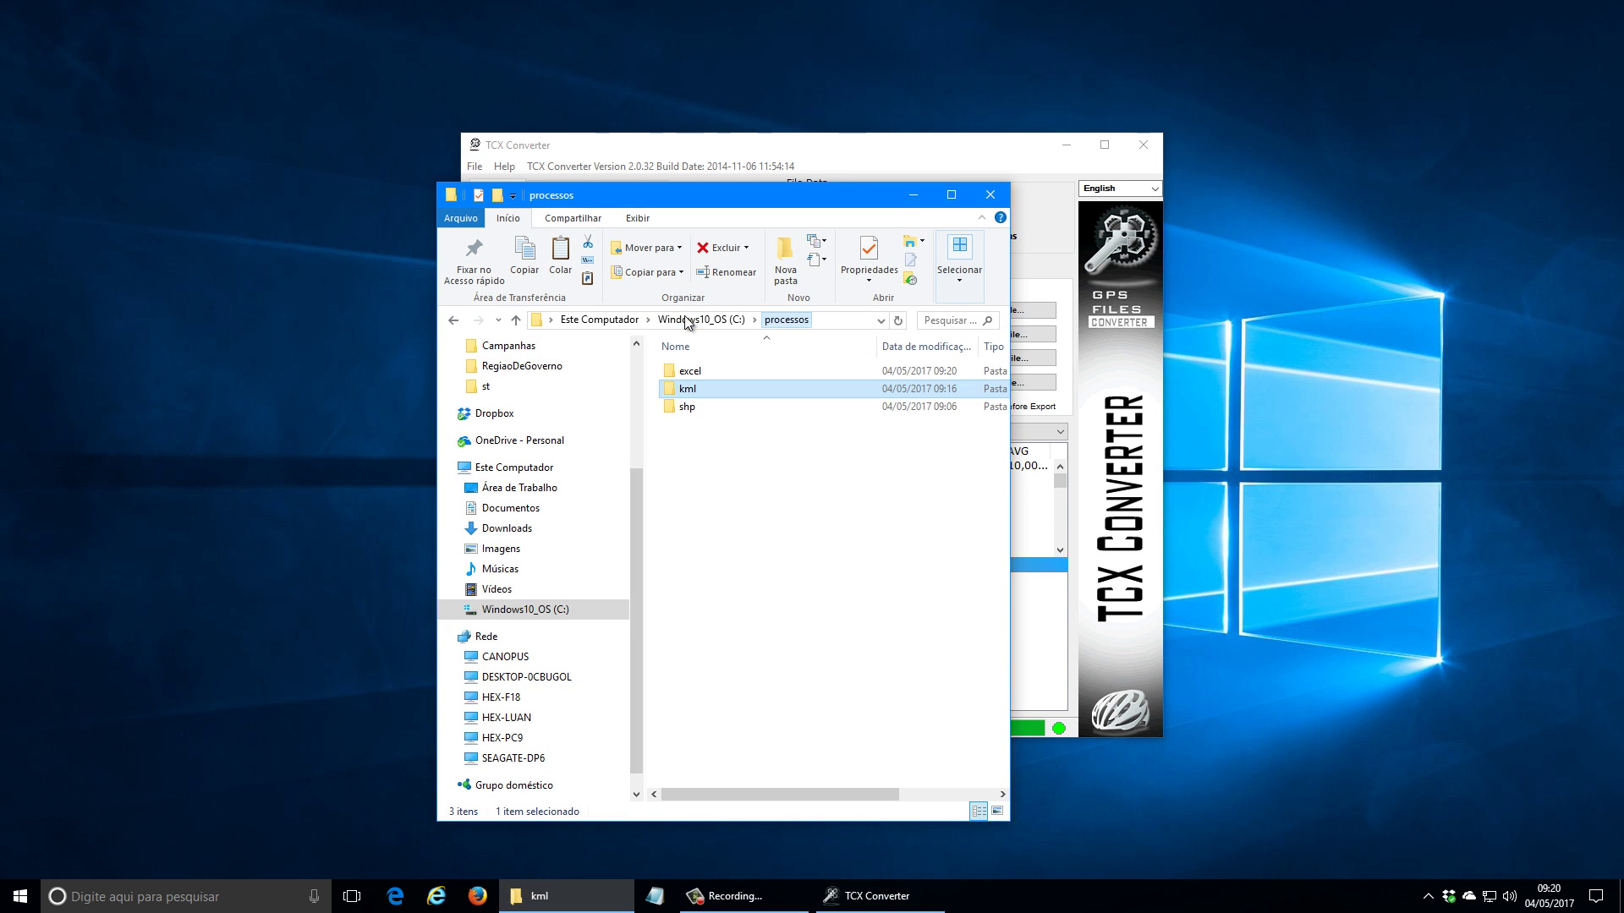
pyautogui.doubleClick(691, 371)
pyautogui.click(705, 371)
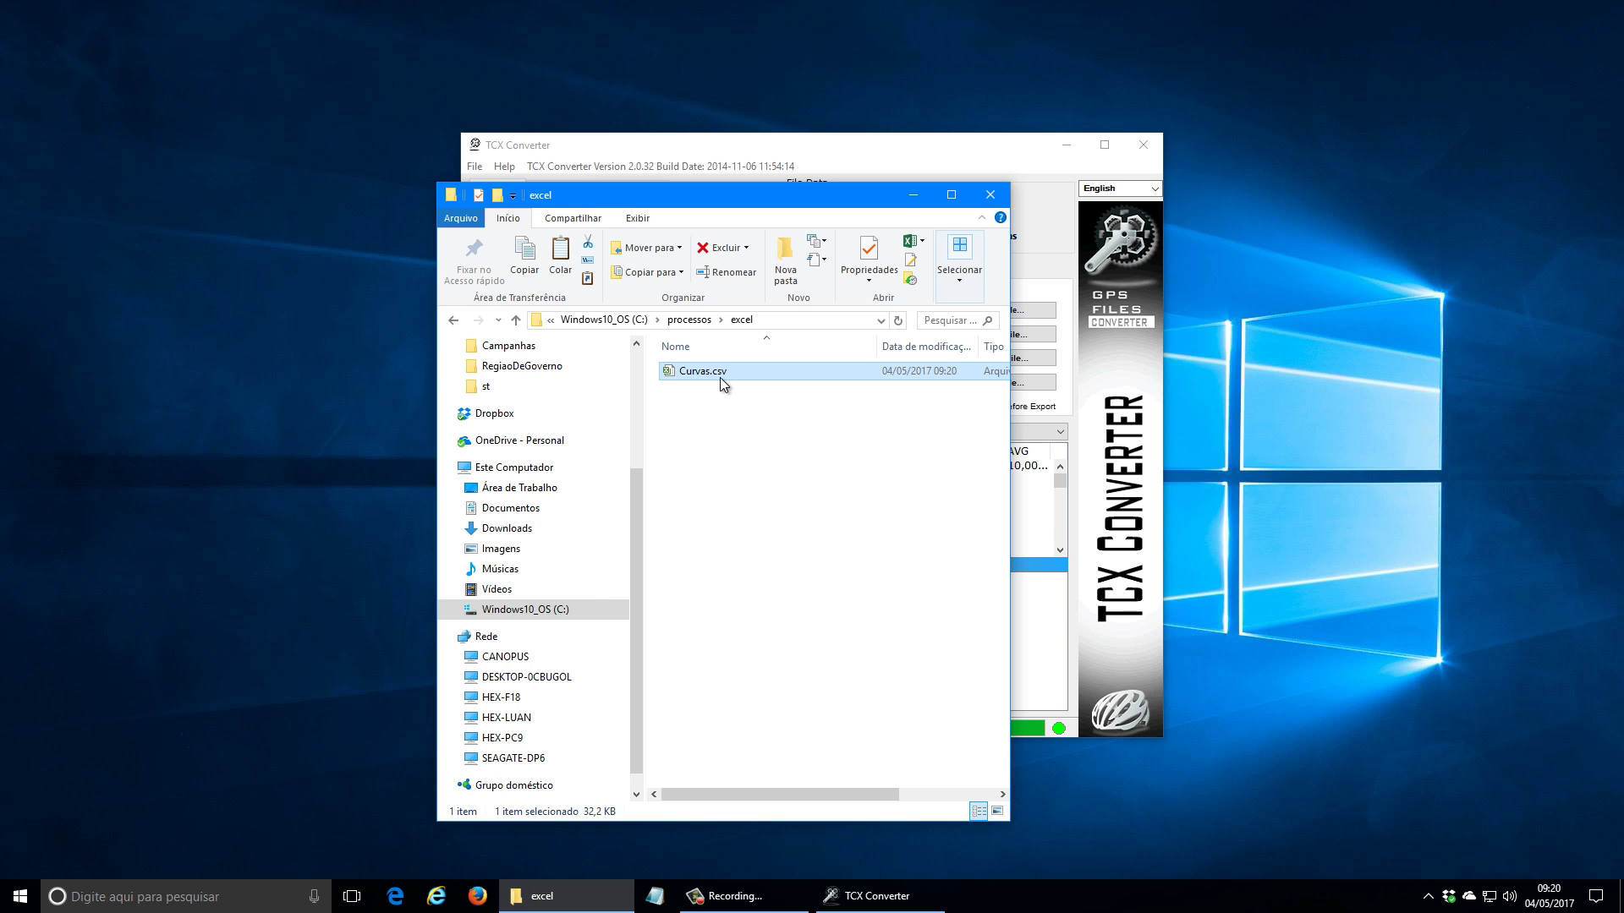
pyautogui.click(918, 197)
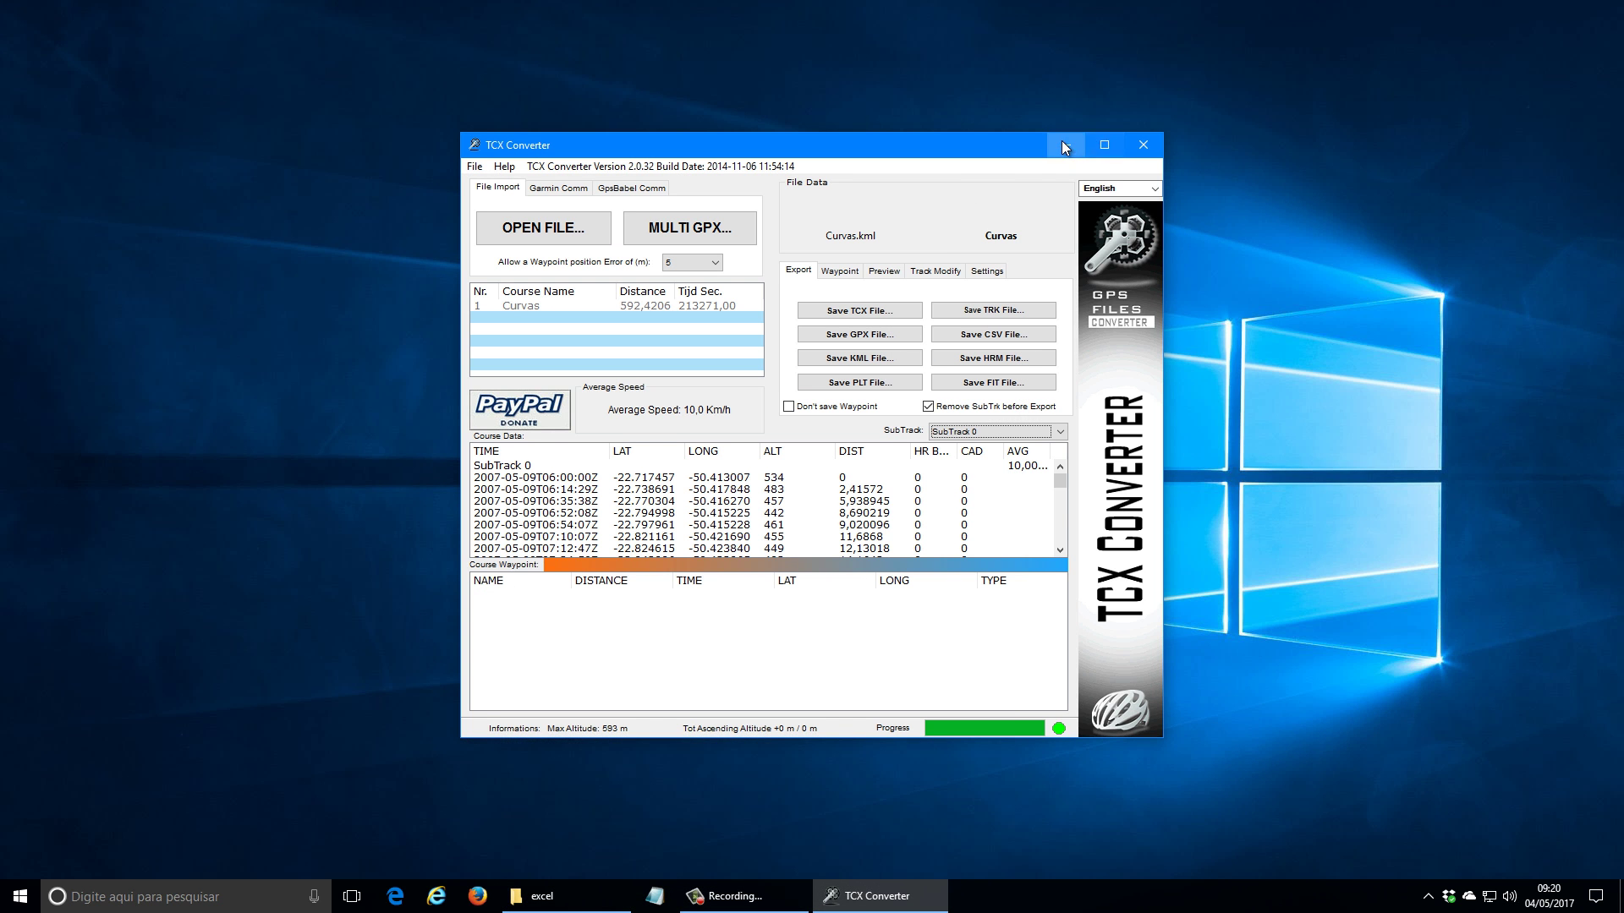
pyautogui.click(1065, 144)
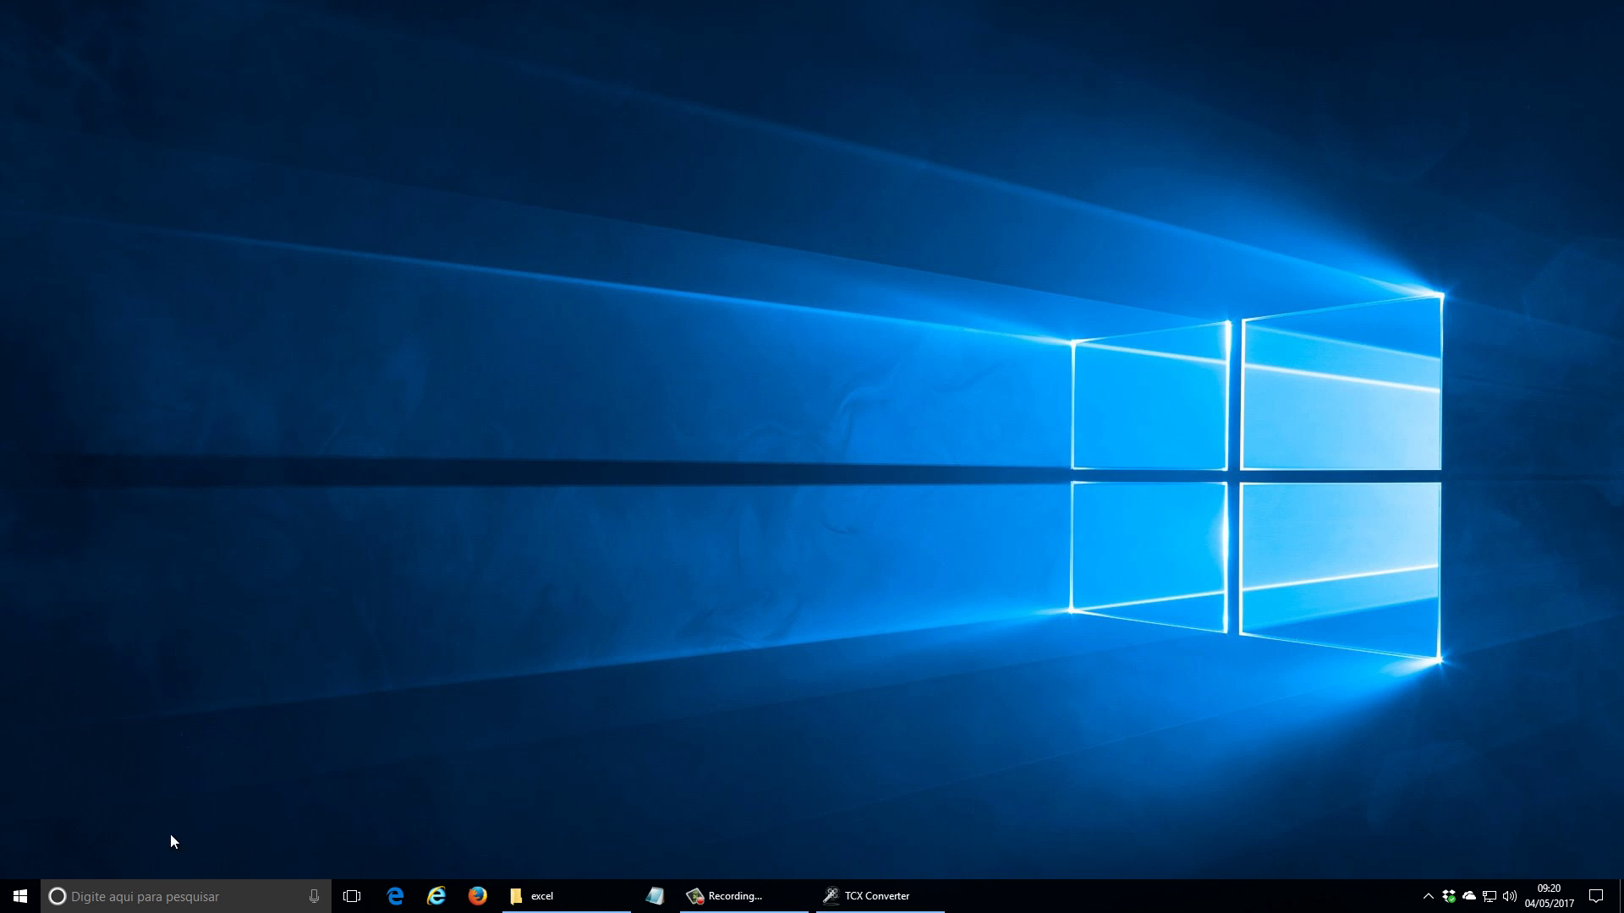
# Step: Find and launch Excel through the Windows search, create a blank workbook and select cell A1
pyautogui.click(191, 895)
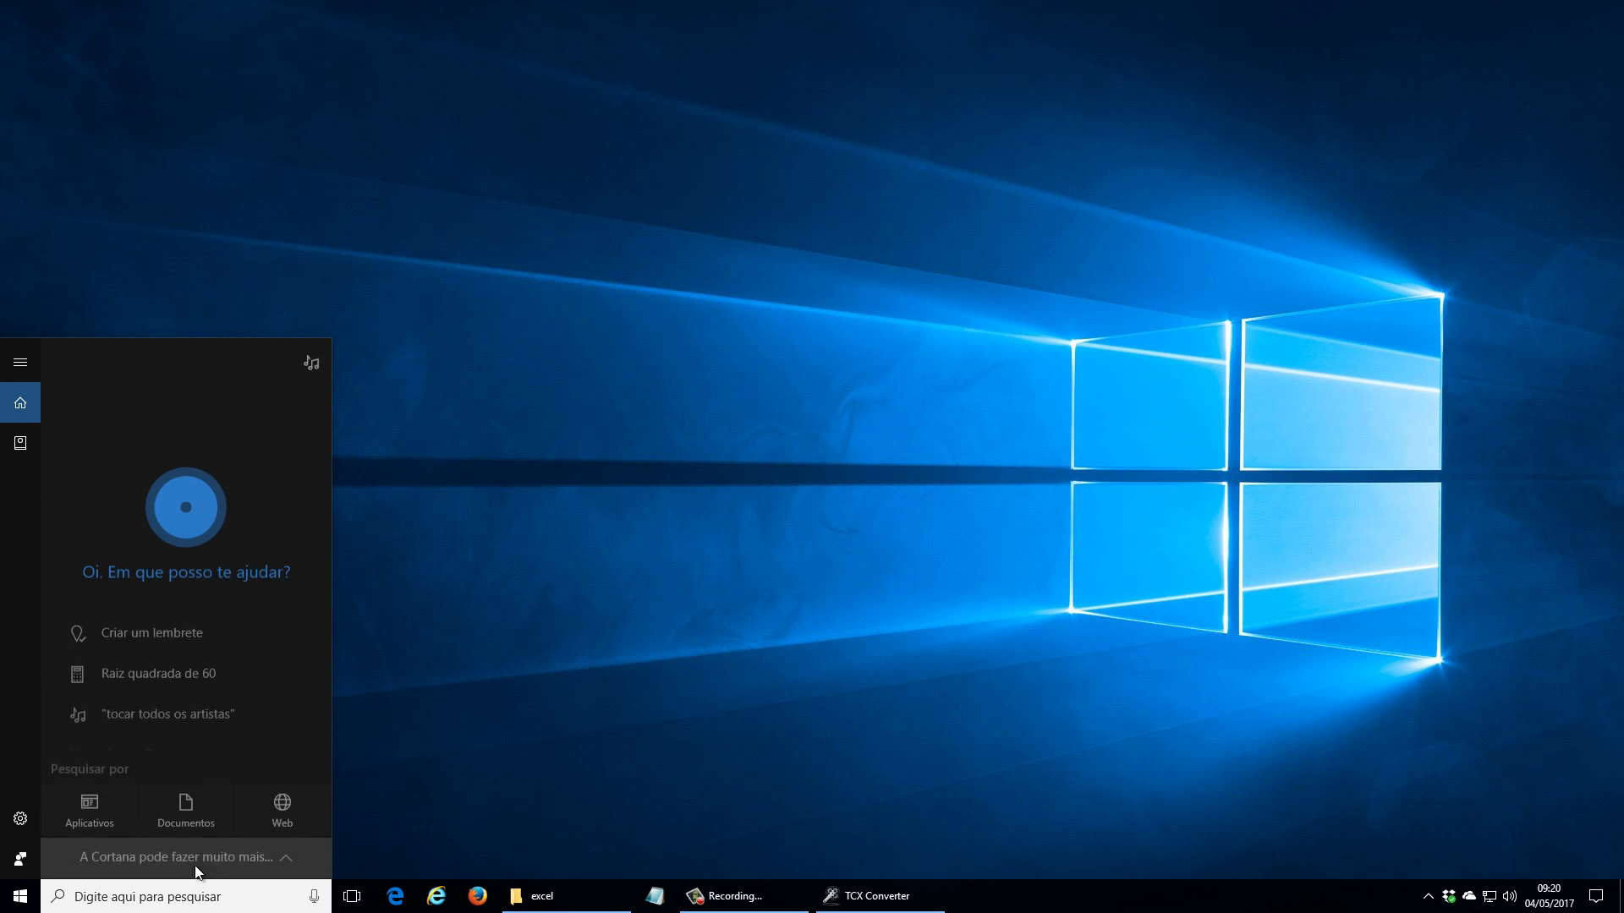
pyautogui.write('exce')
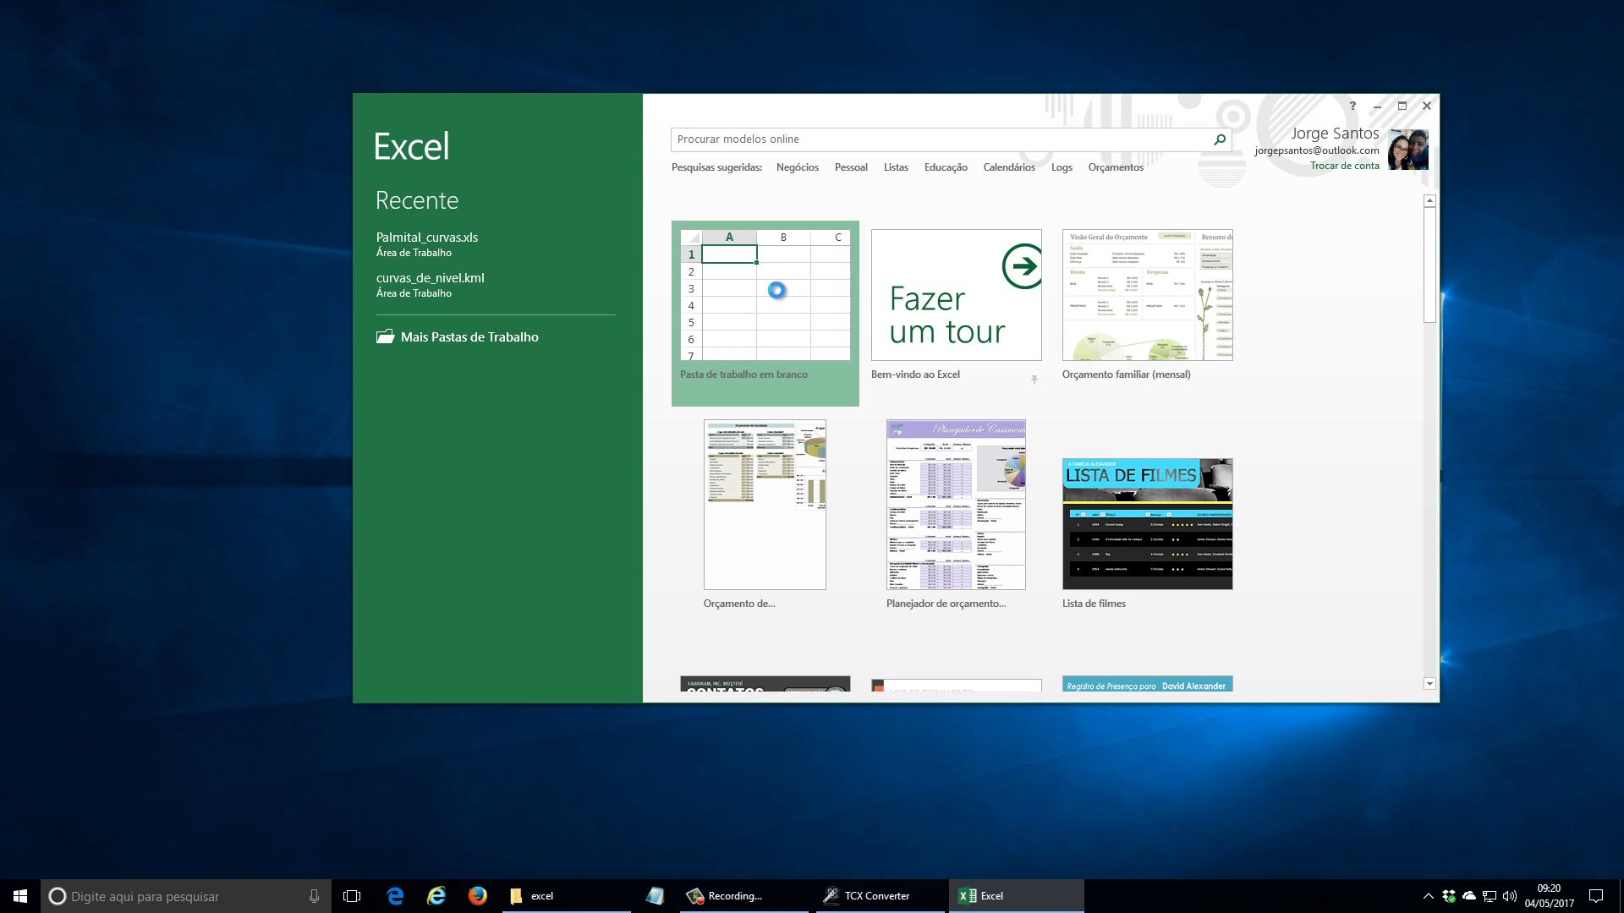
pyautogui.click(725, 241)
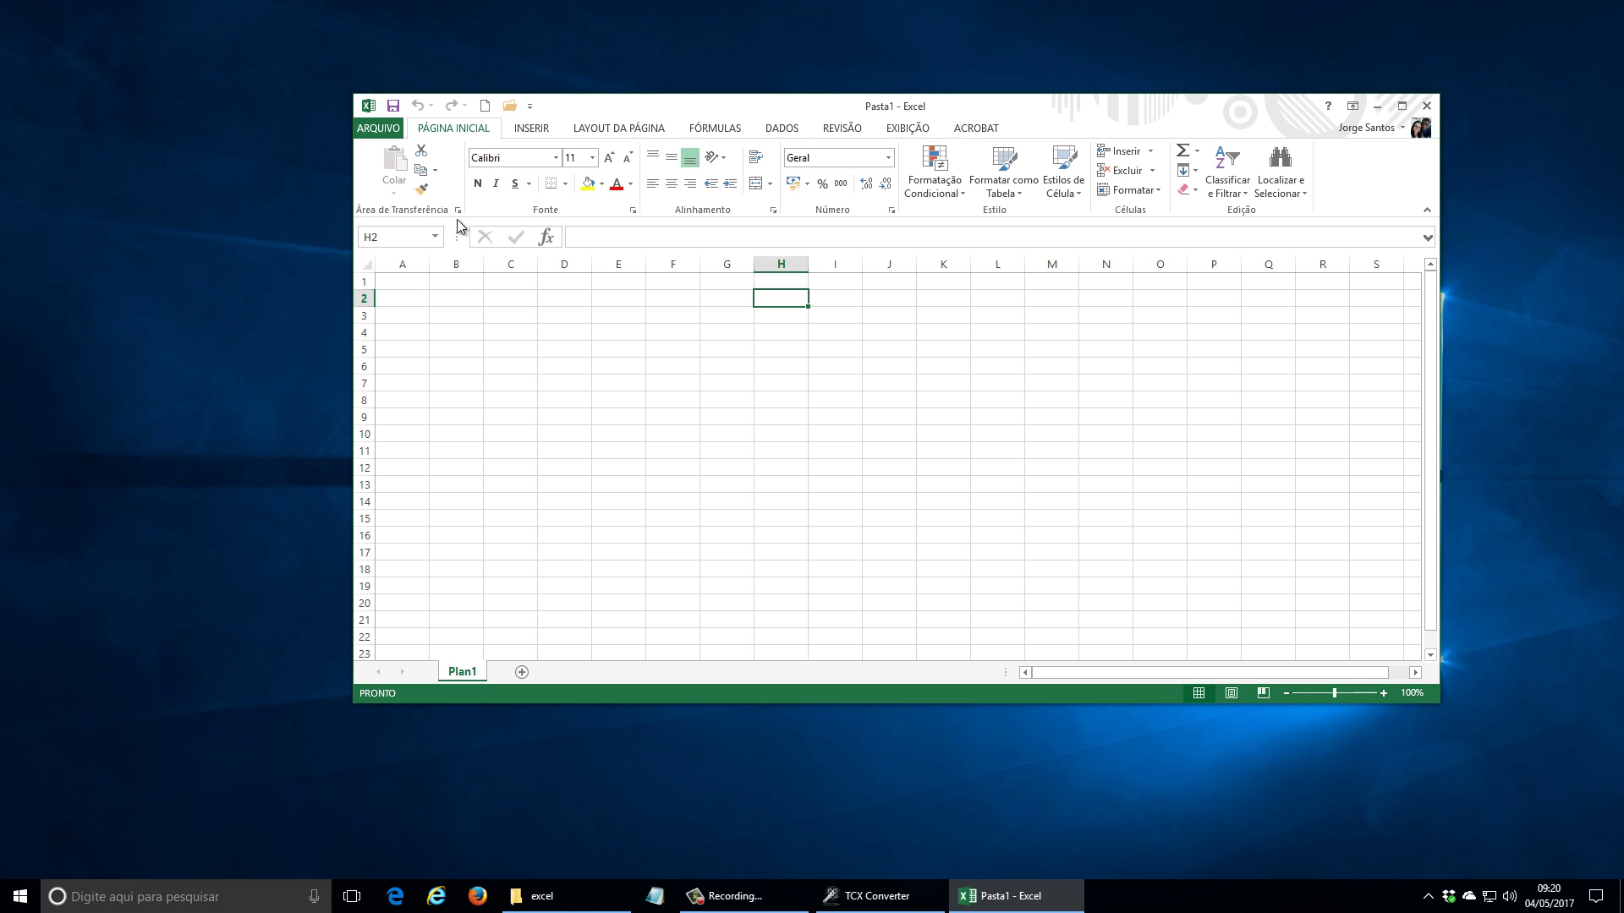
pyautogui.click(418, 284)
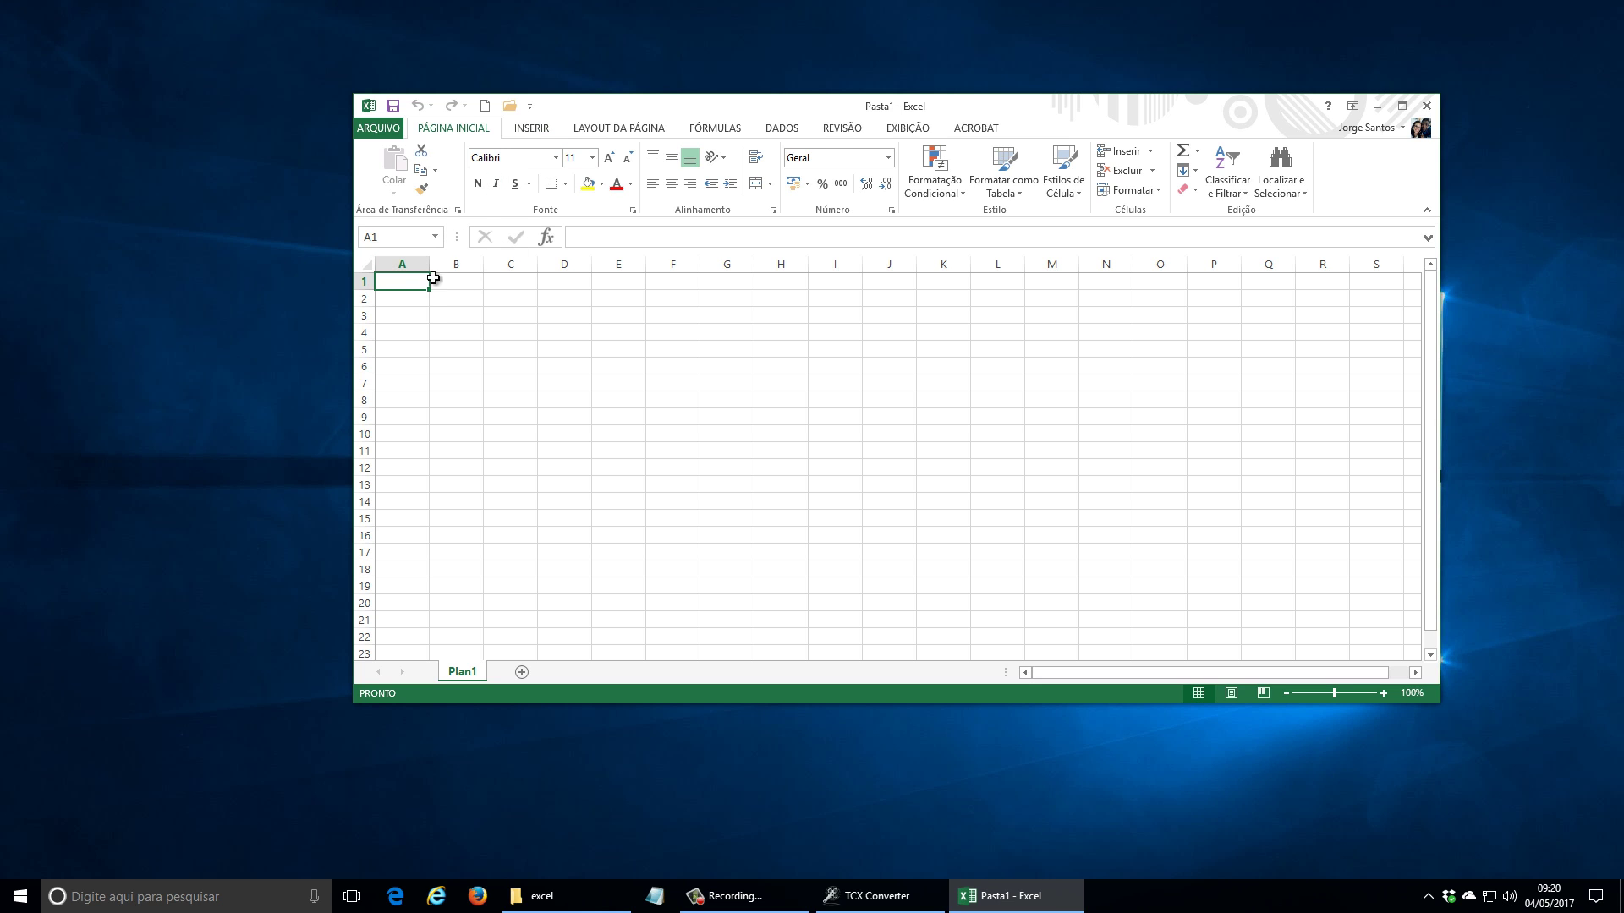
# Step: Import Curvas.csv as external text data from the excel folder inside processos on drive C:
pyautogui.click(795, 133)
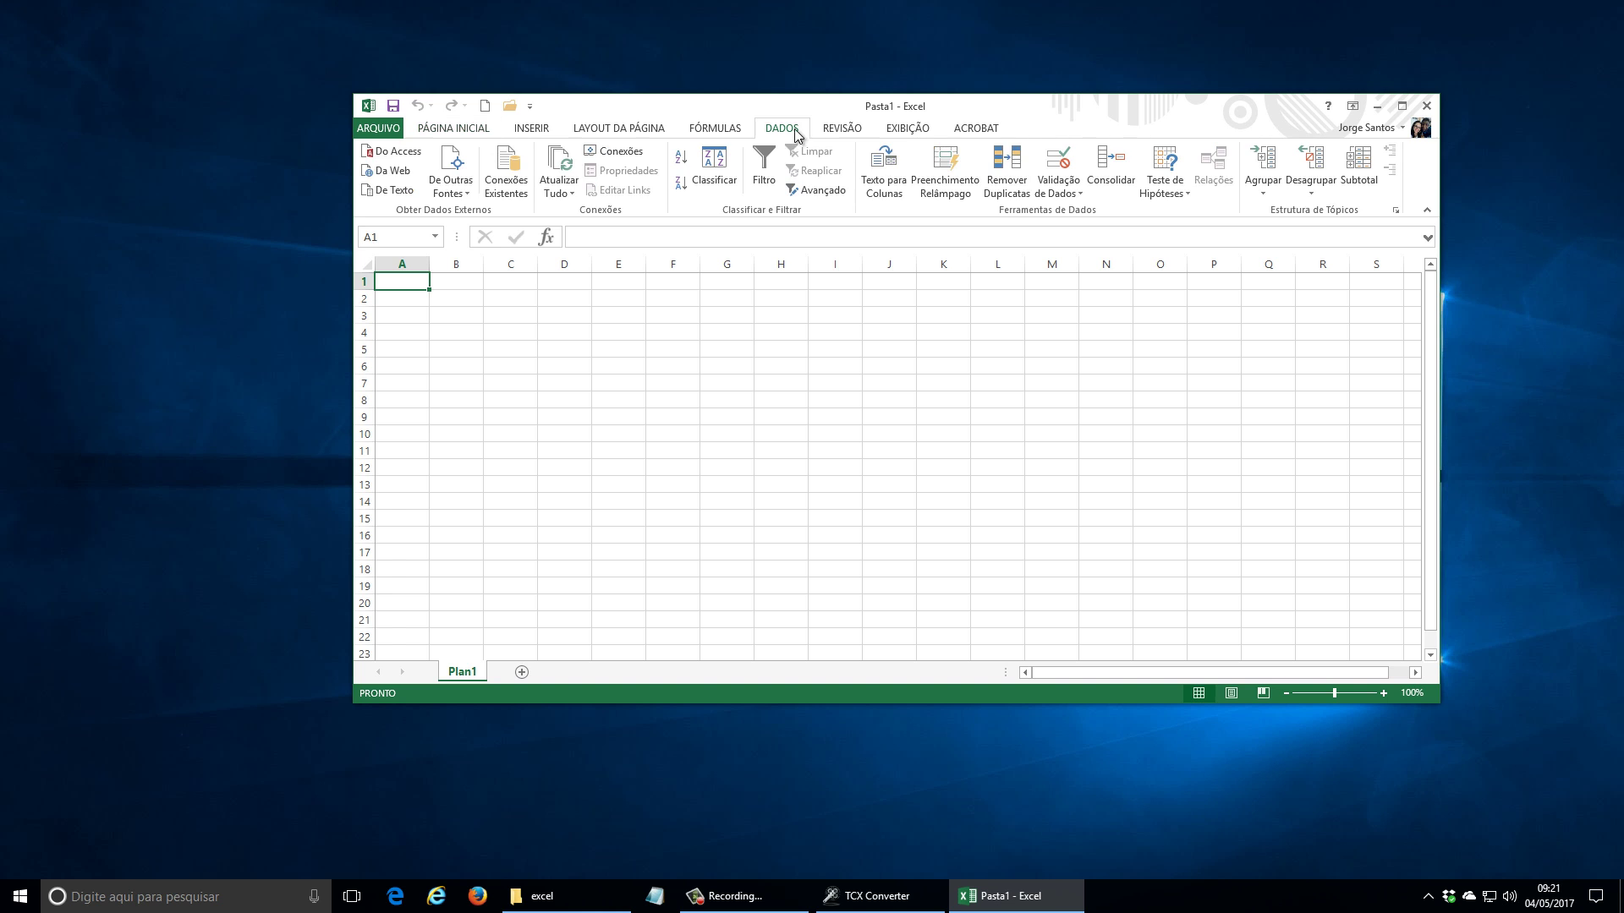
pyautogui.click(408, 191)
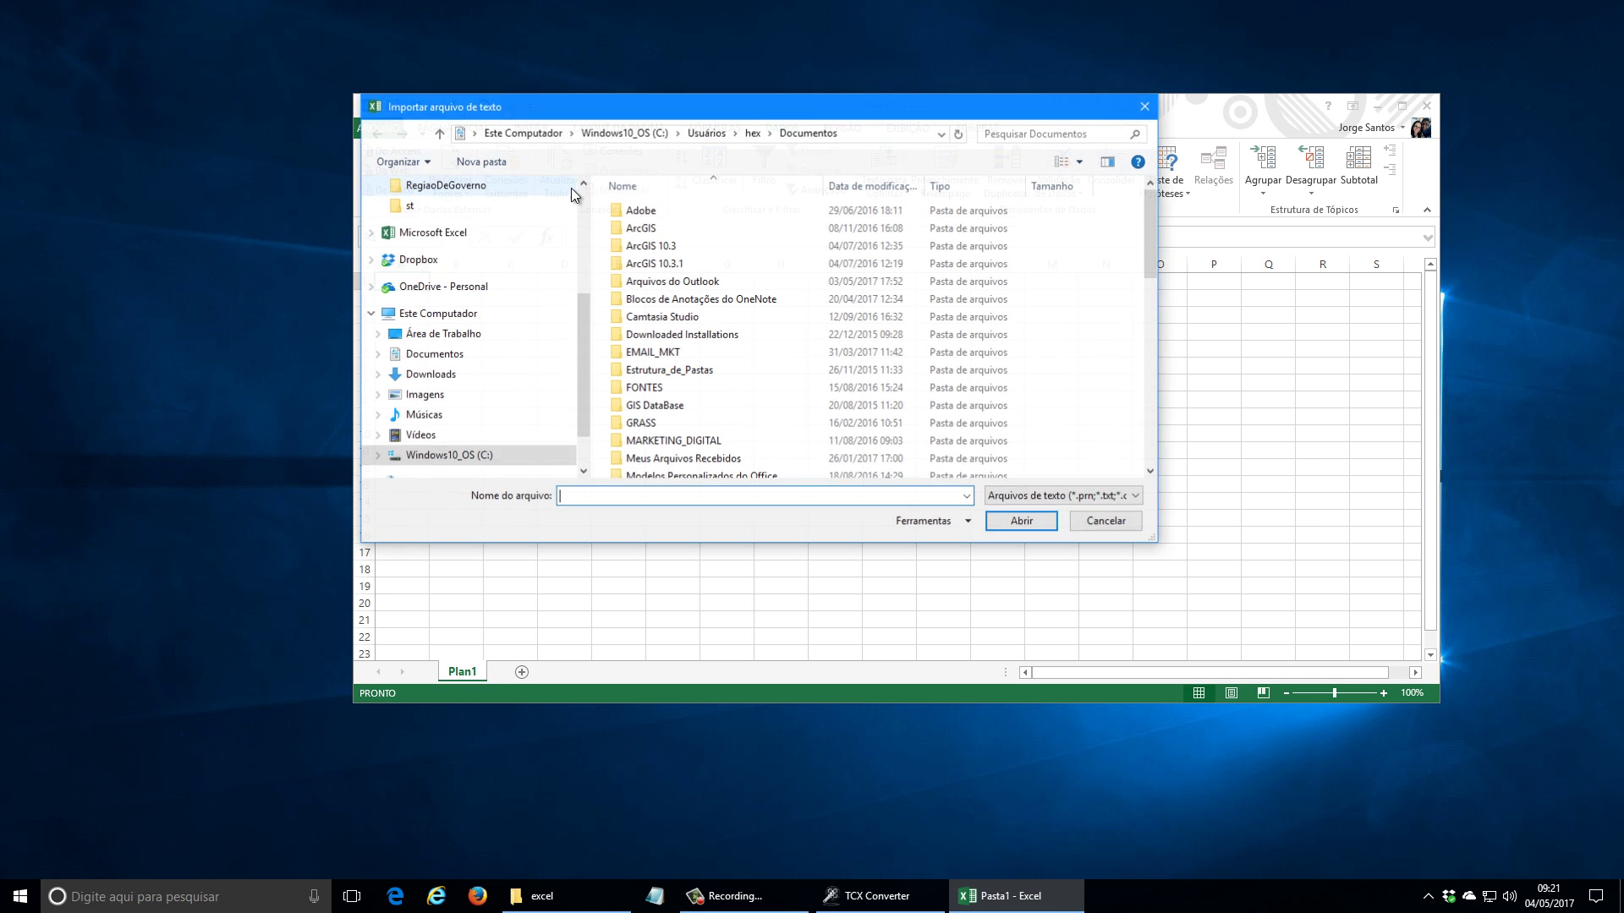
pyautogui.click(469, 456)
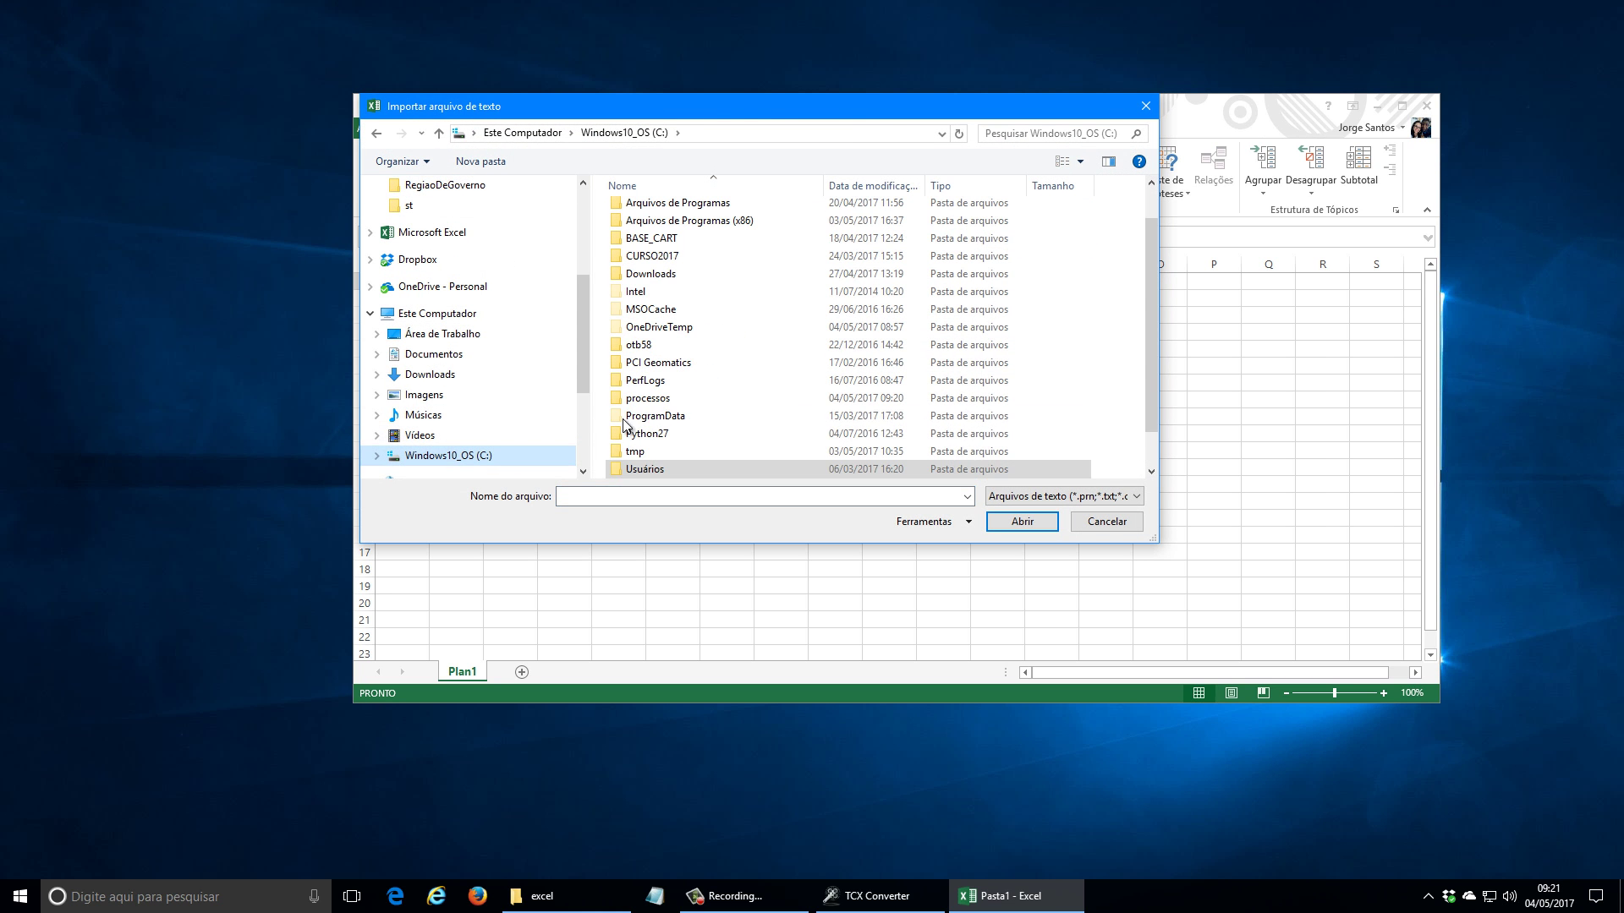
pyautogui.doubleClick(653, 398)
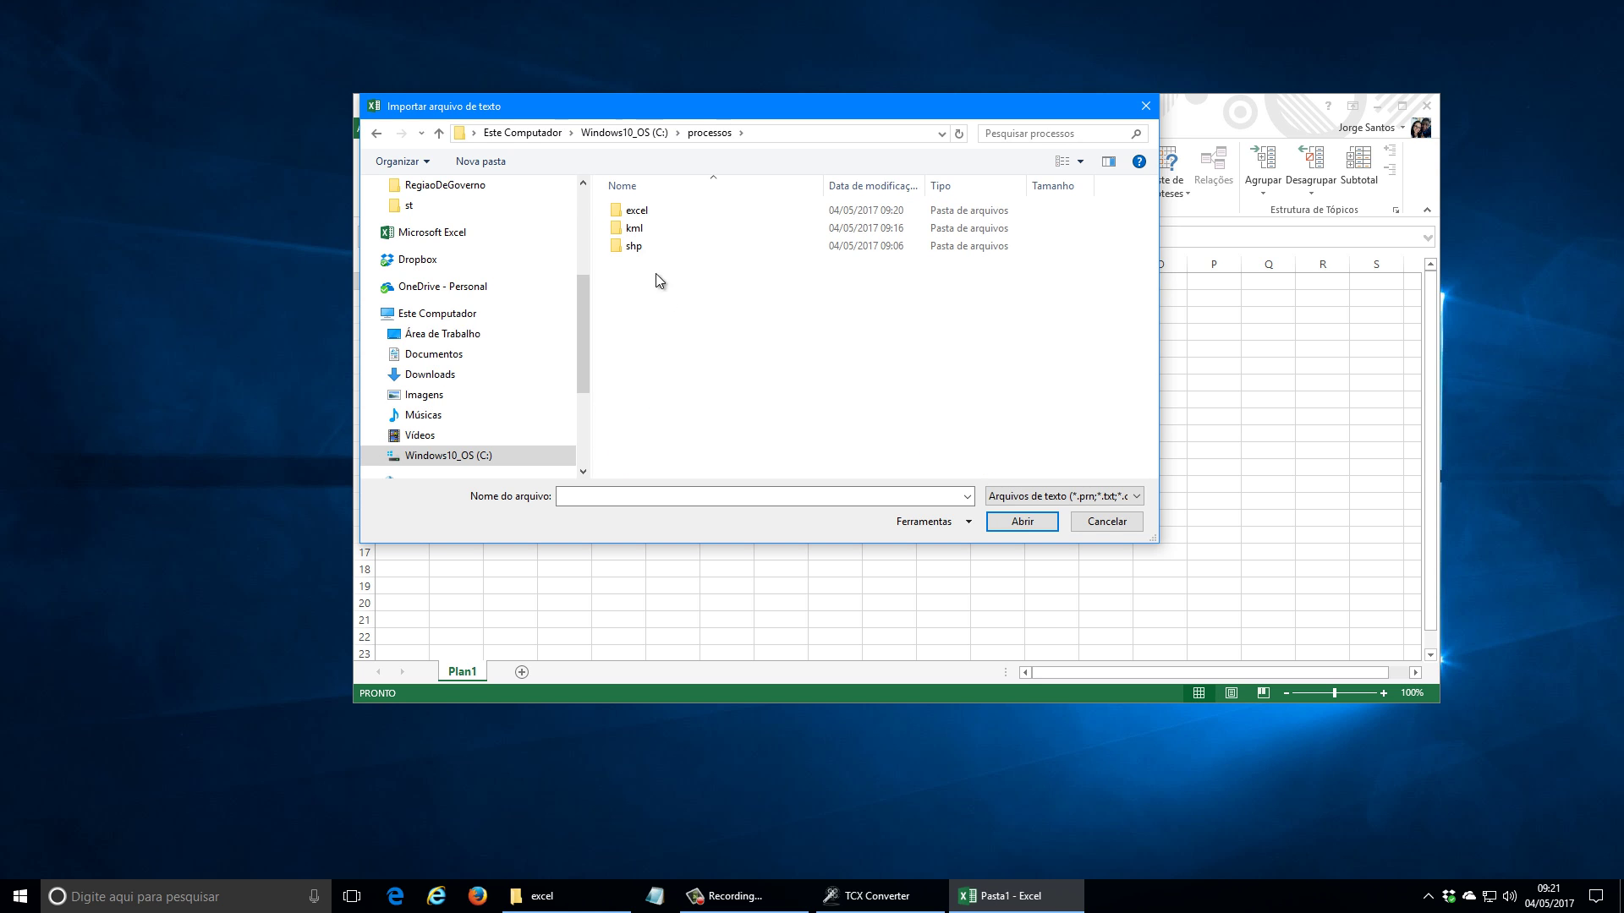
pyautogui.doubleClick(643, 213)
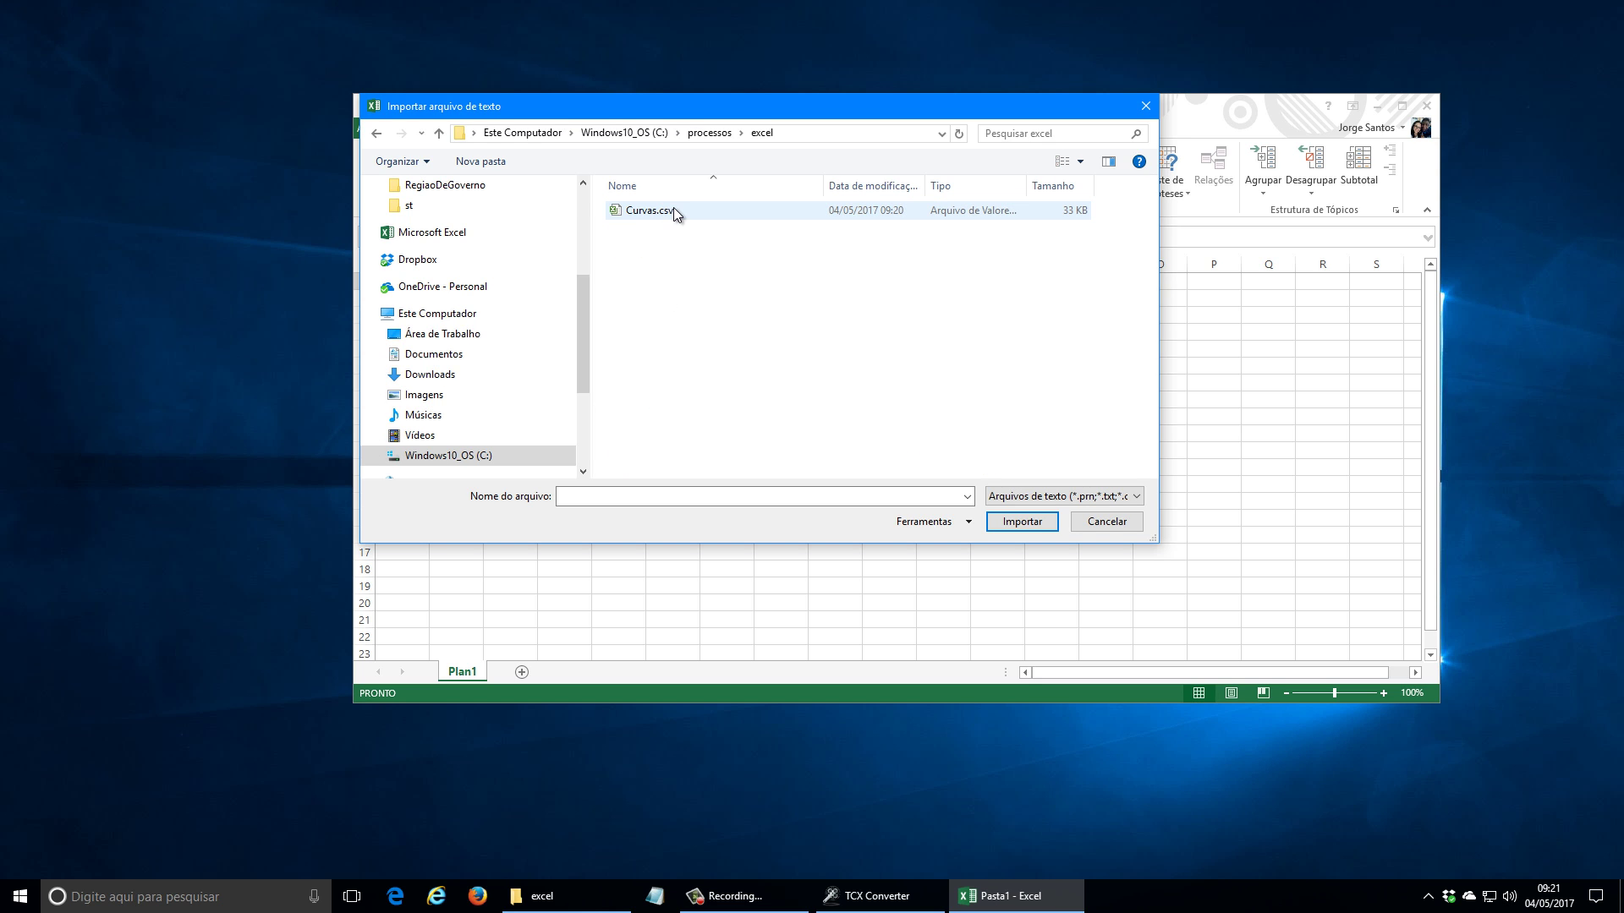
pyautogui.click(673, 206)
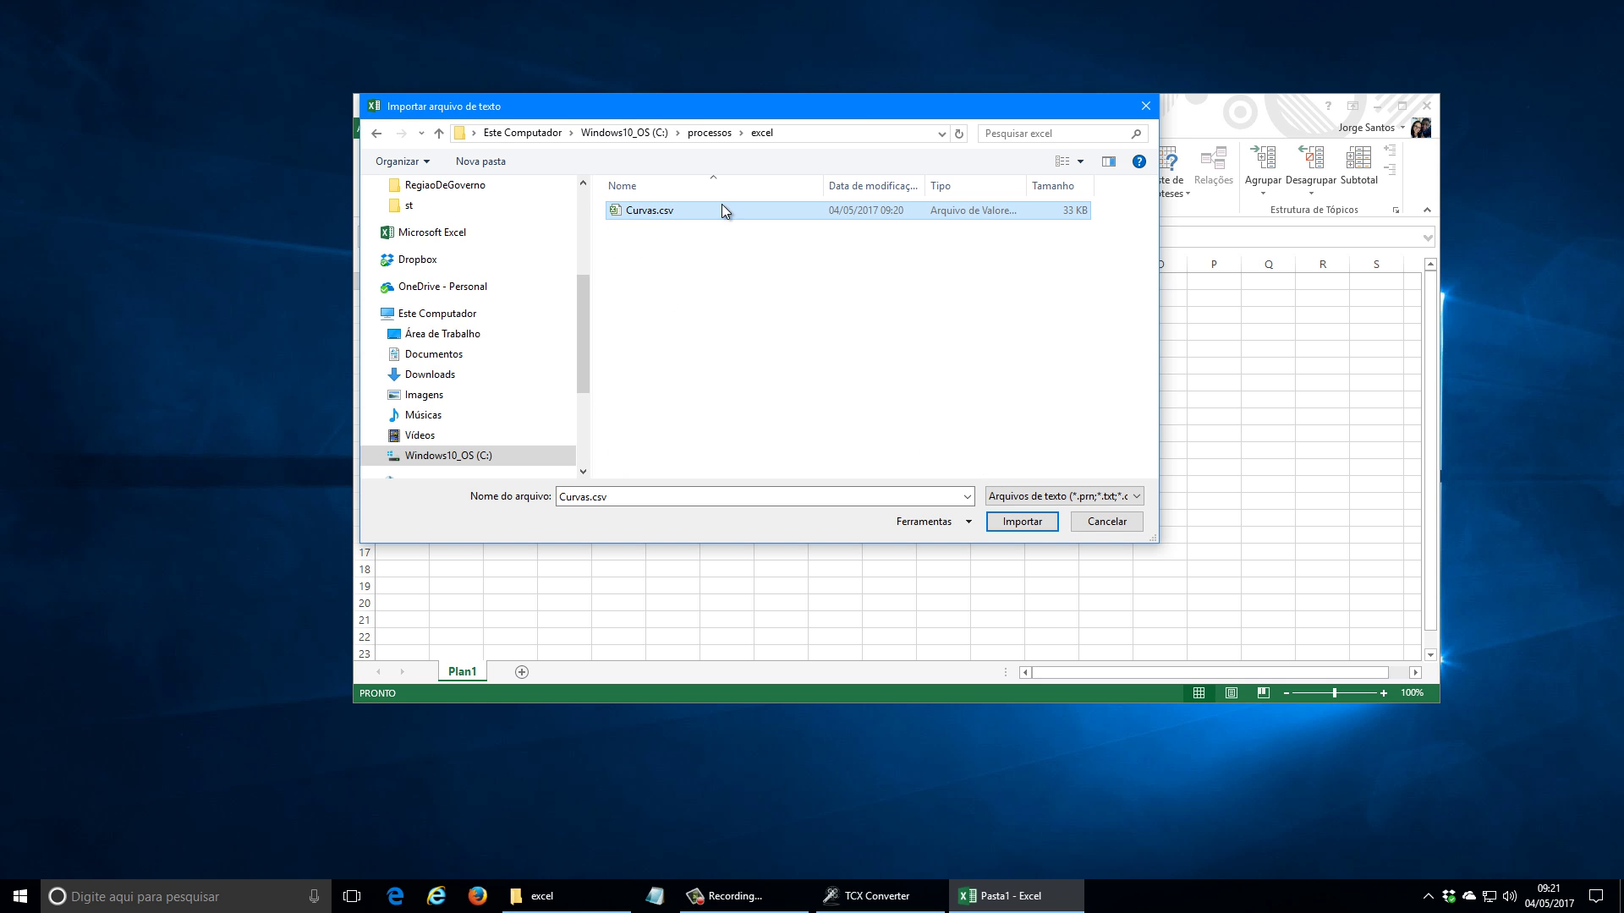
pyautogui.click(1035, 521)
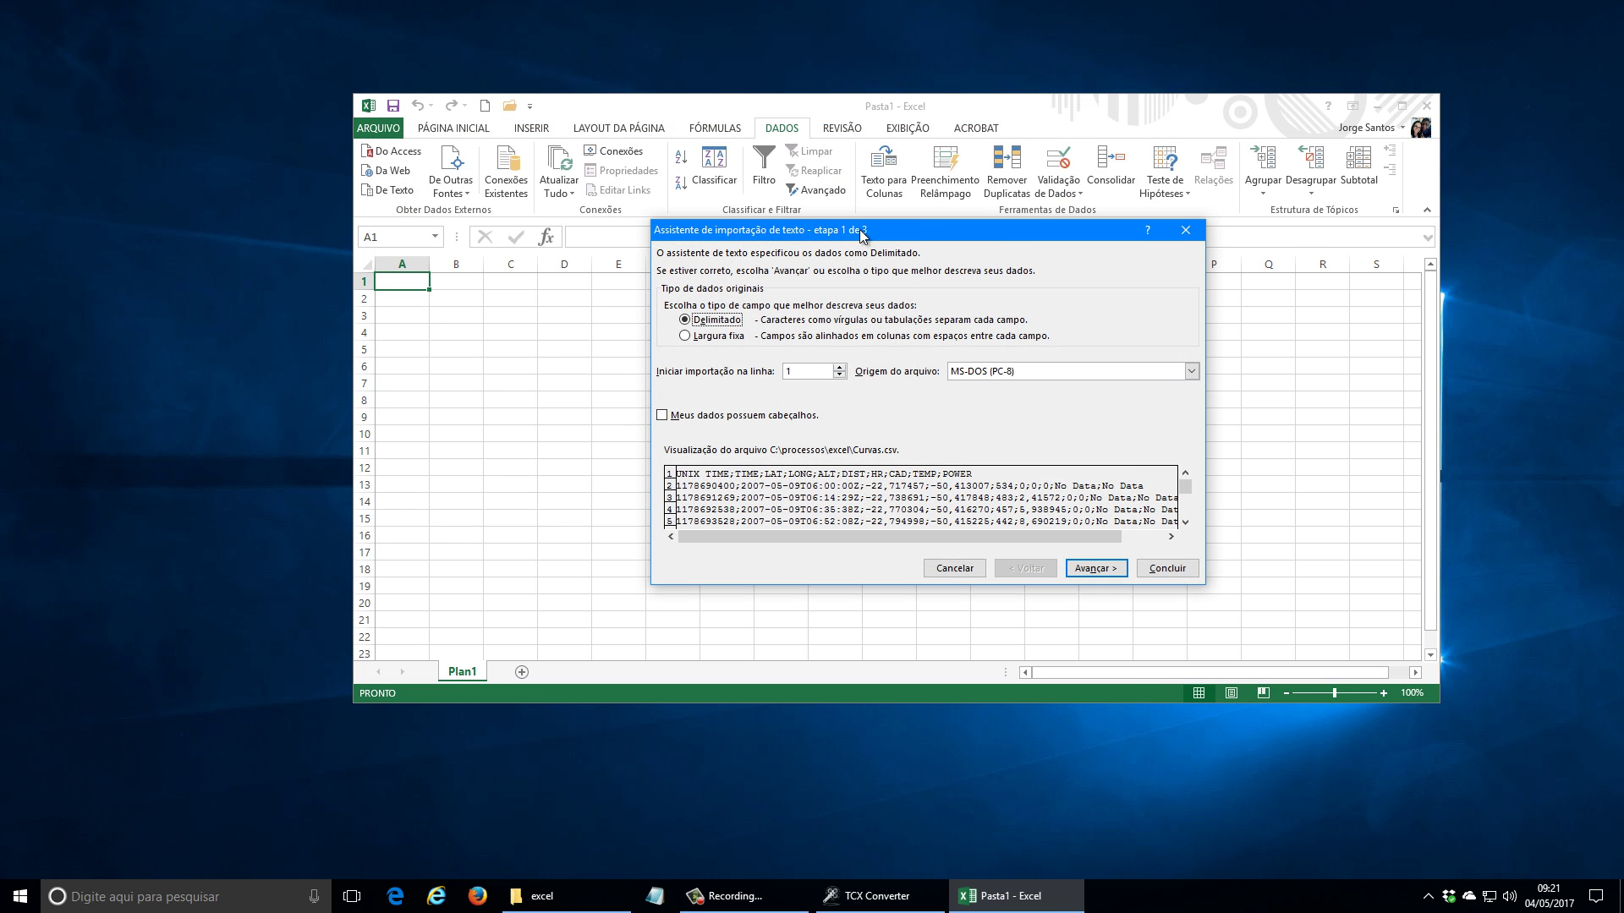
# Step: Keep the data type as delimited and set the semicolon as the only delimiter instead of tab
pyautogui.moveTo(883, 234); pyautogui.dragTo(834, 238)
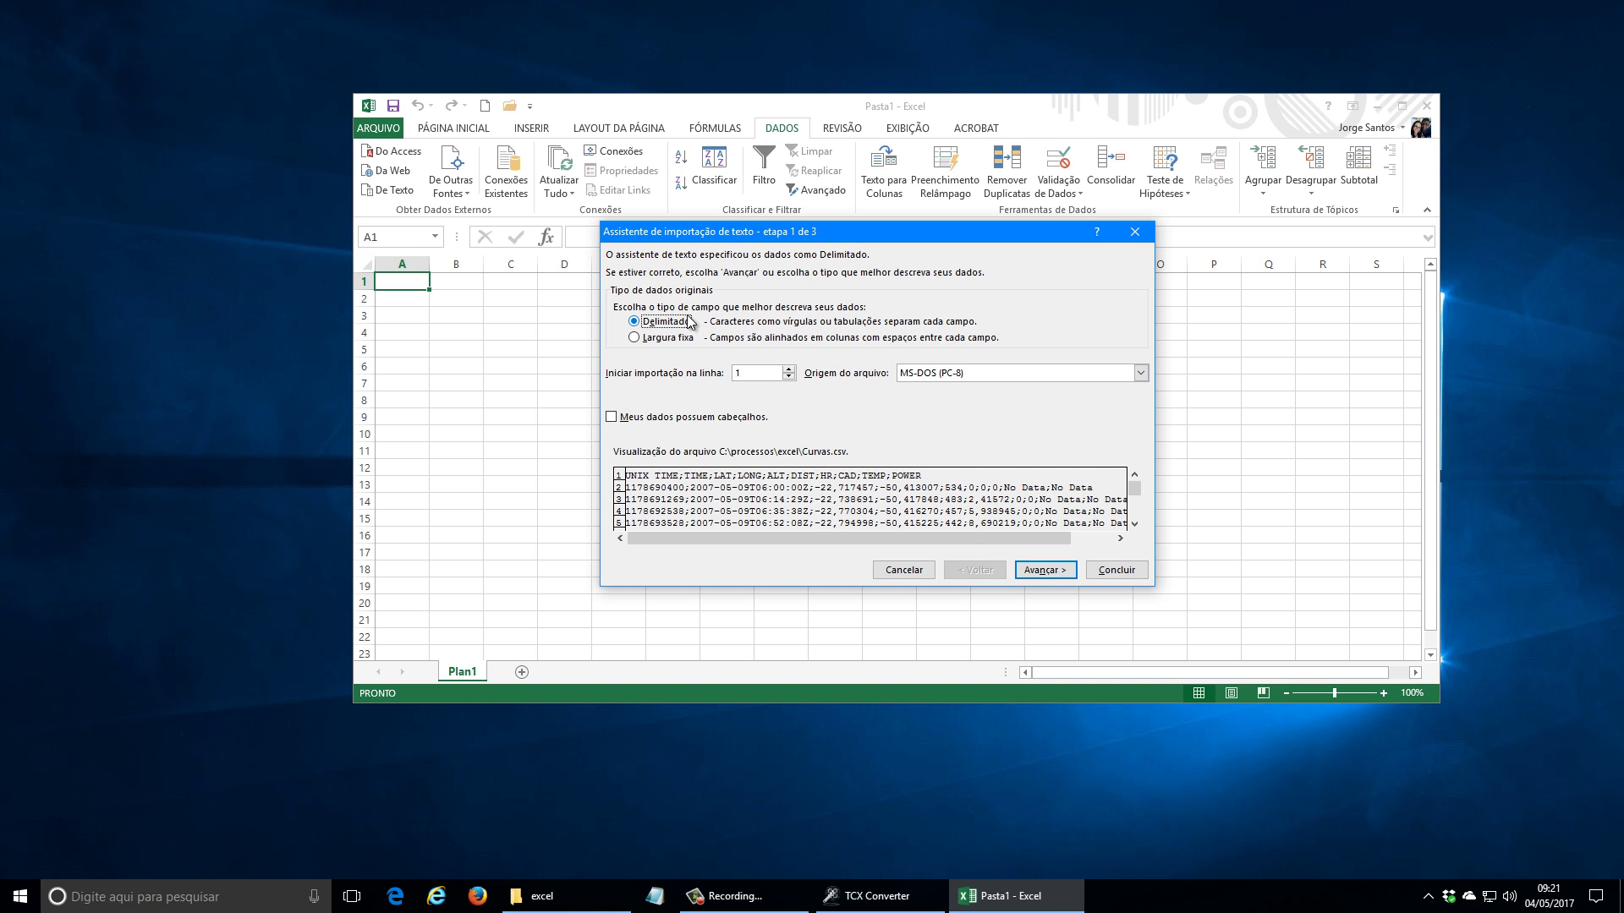
pyautogui.click(1029, 570)
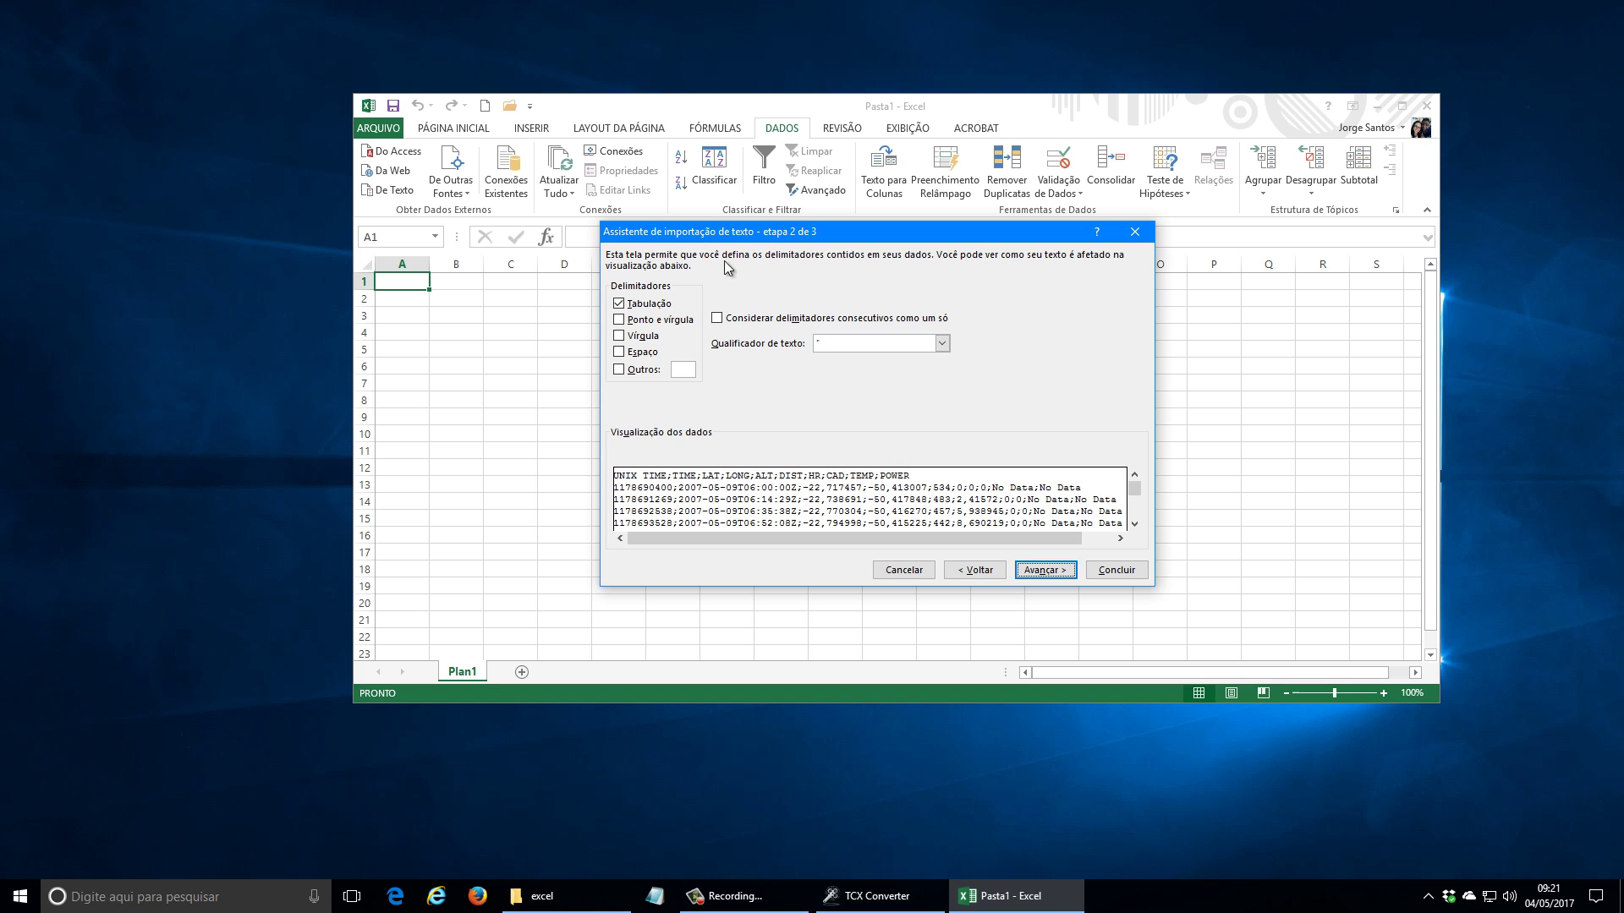
pyautogui.click(619, 304)
pyautogui.click(621, 321)
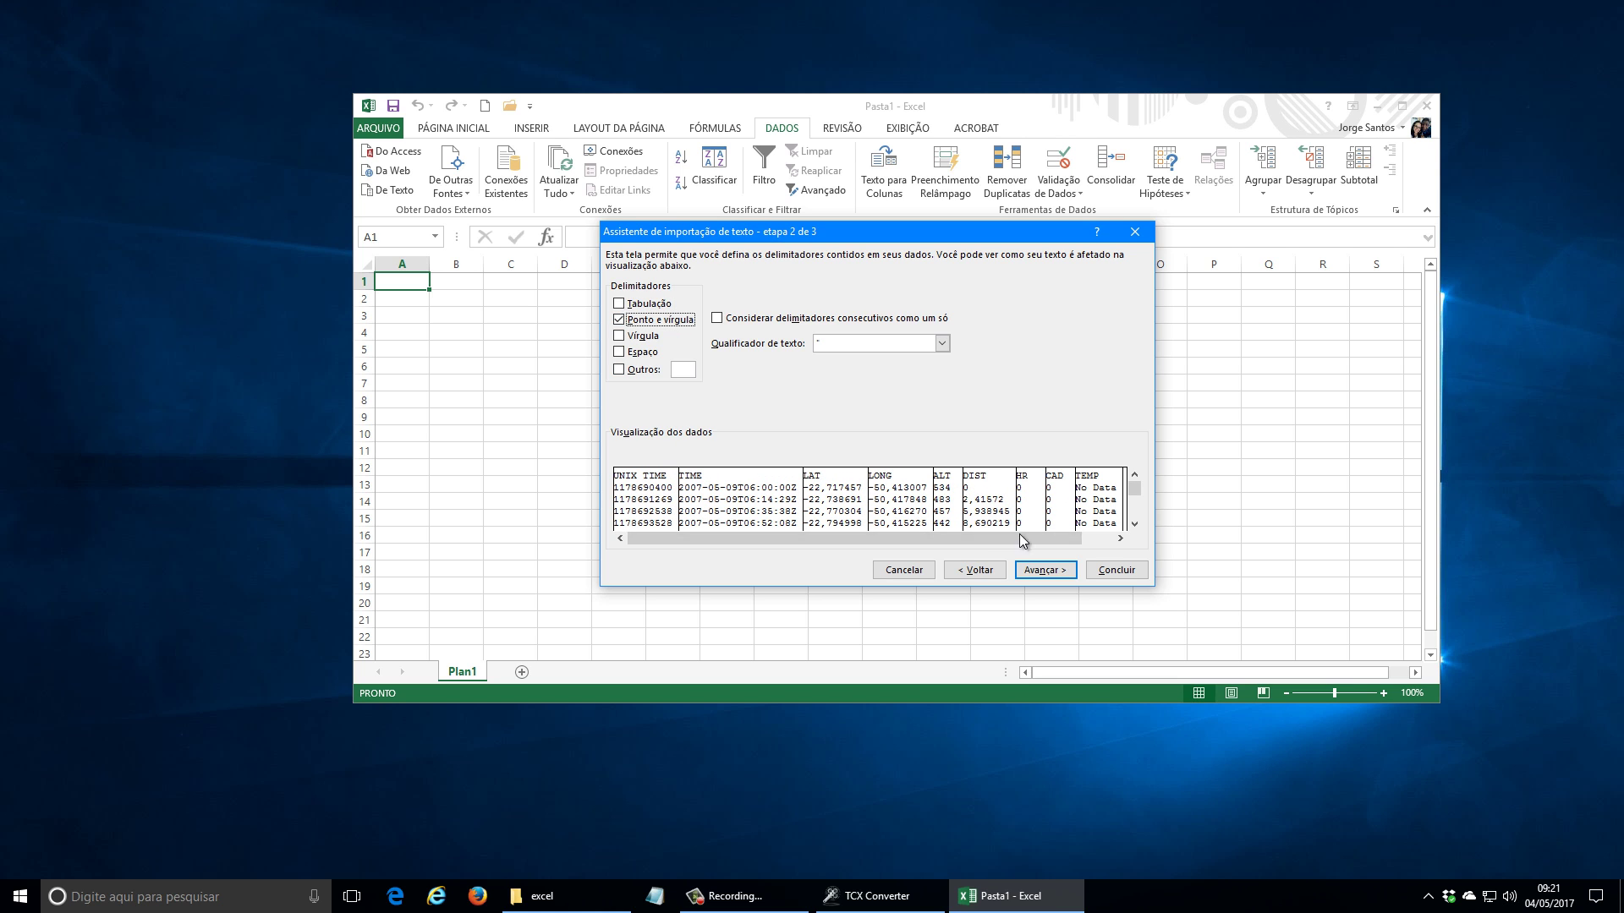
pyautogui.click(1104, 538)
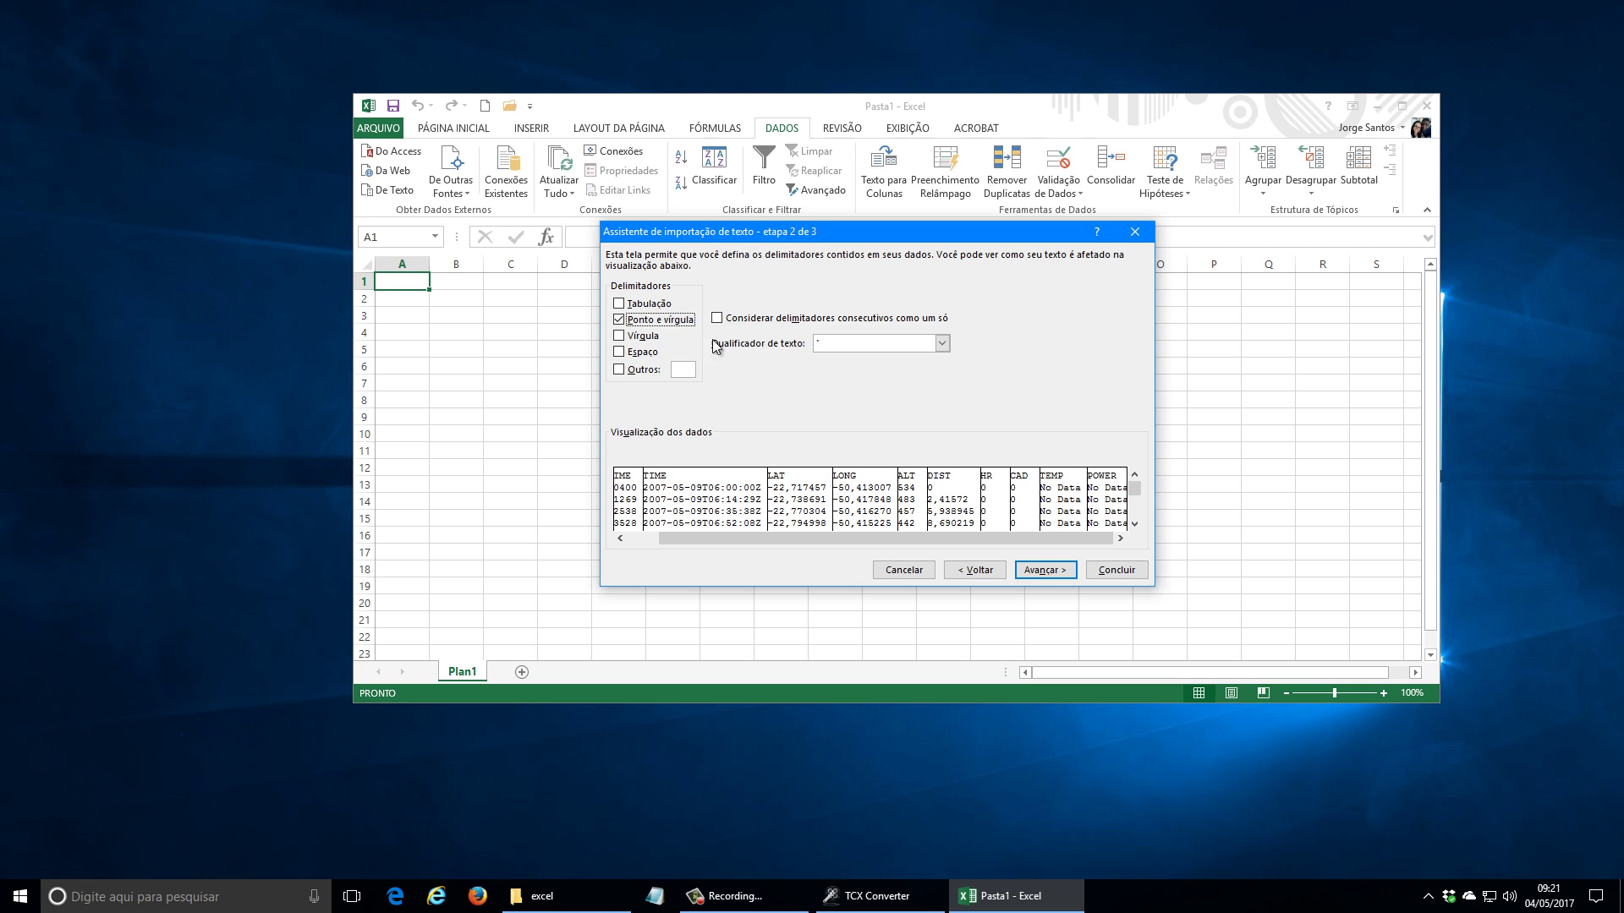
pyautogui.click(1044, 571)
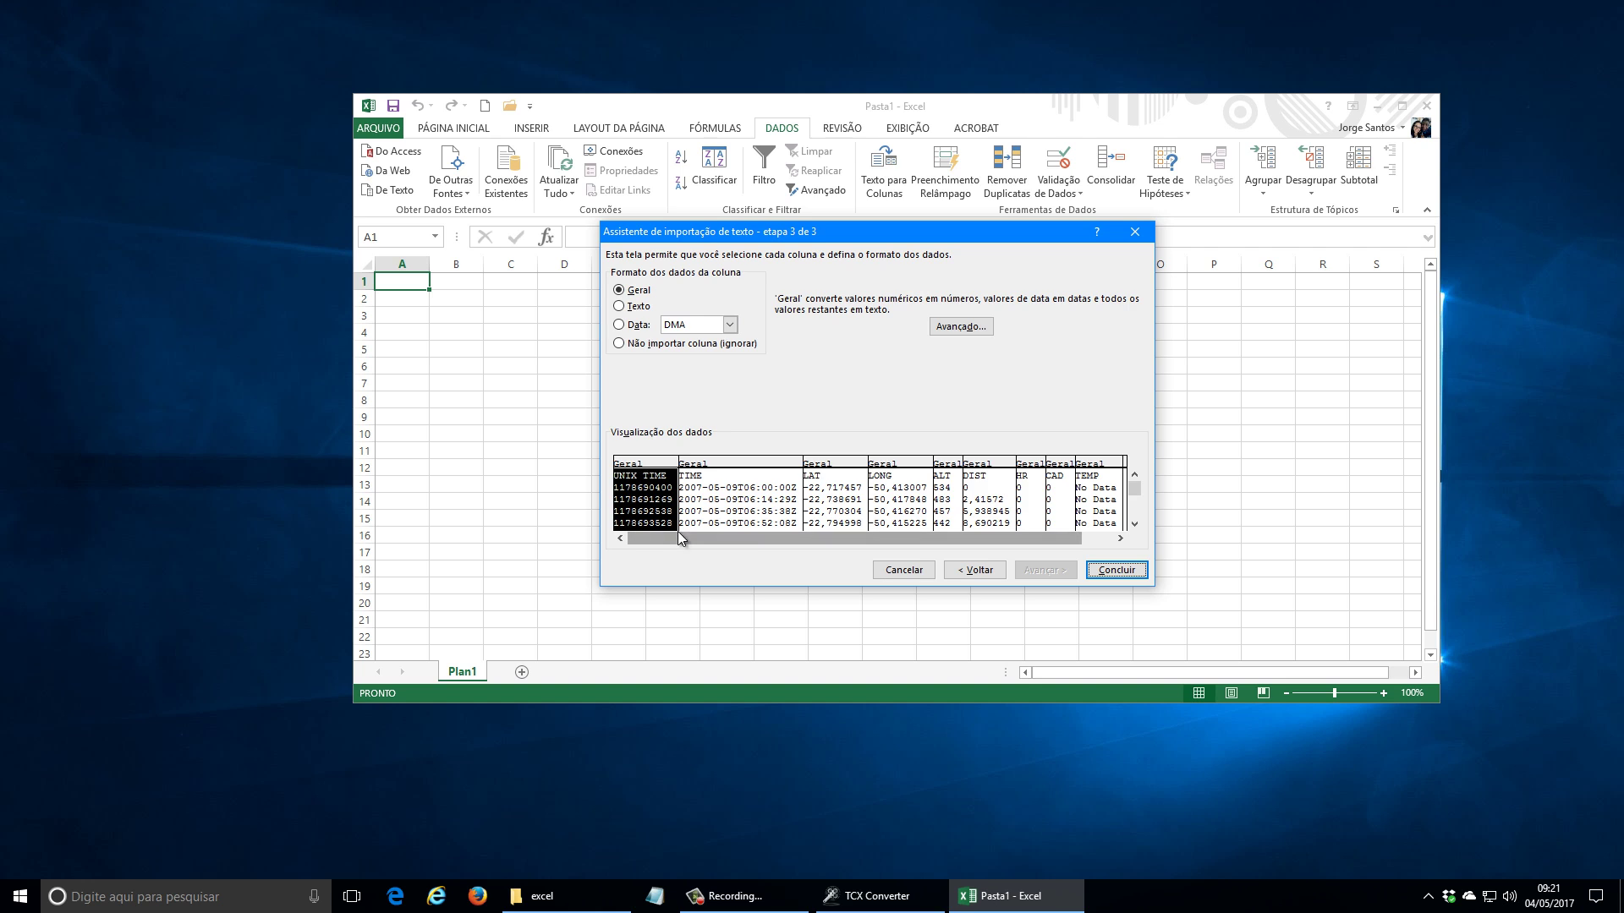
# Step: Format all columns from UNIX TIME to POWER as text and place the imported data at A1 of the existing sheet
pyautogui.moveTo(677, 534); pyautogui.dragTo(1135, 534)
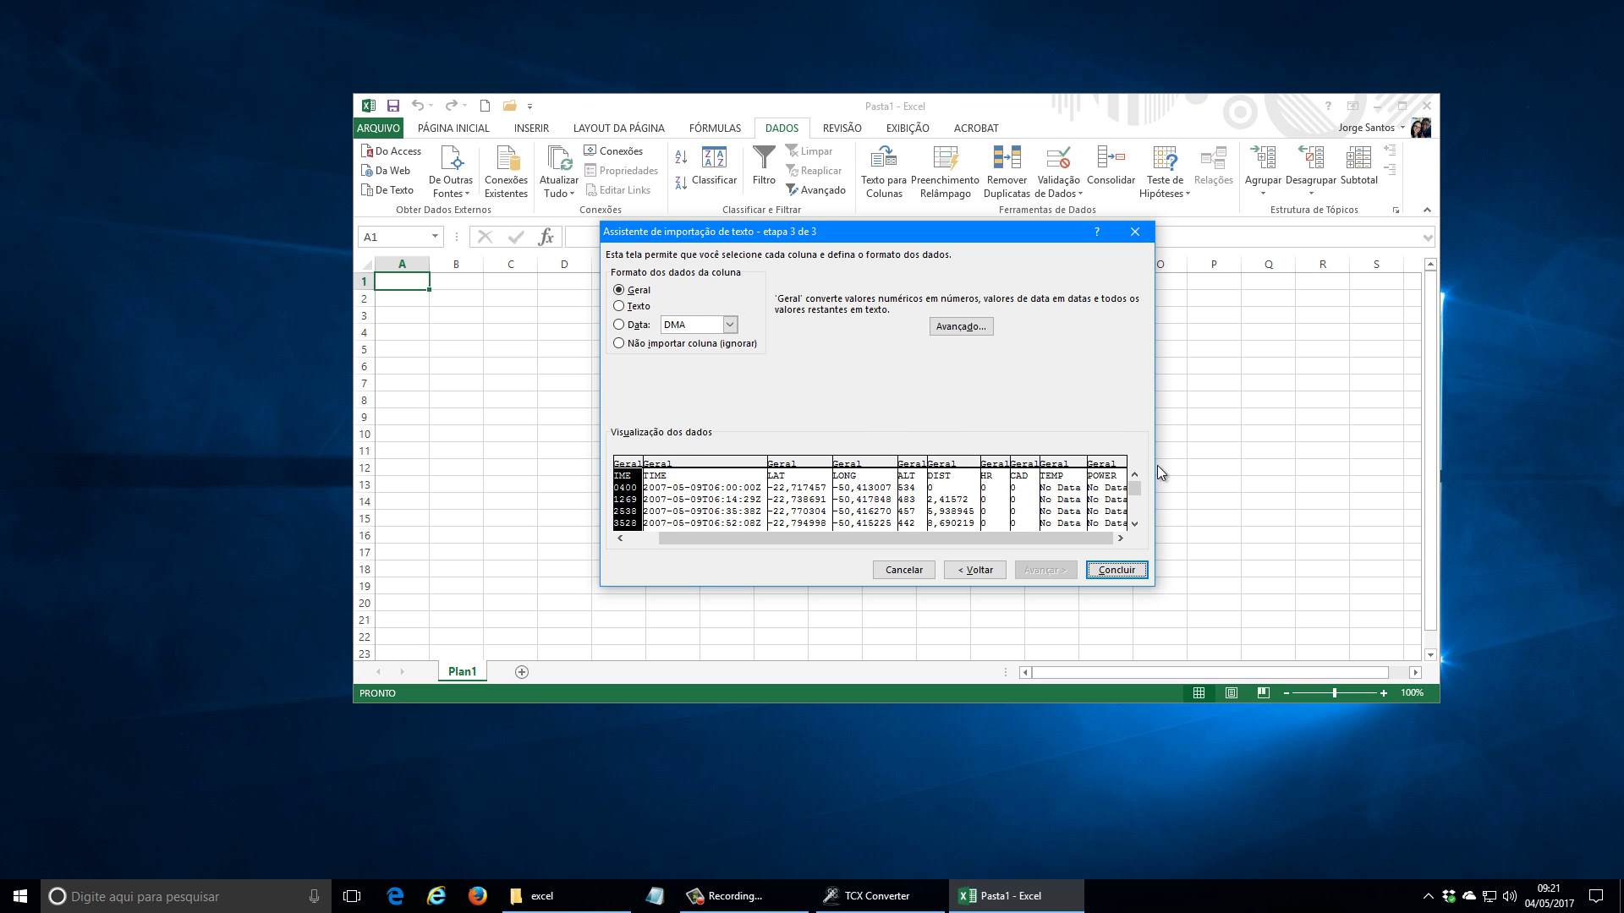
pyautogui.keyDown('shift'); pyautogui.click(1114, 468); pyautogui.keyUp('shift')
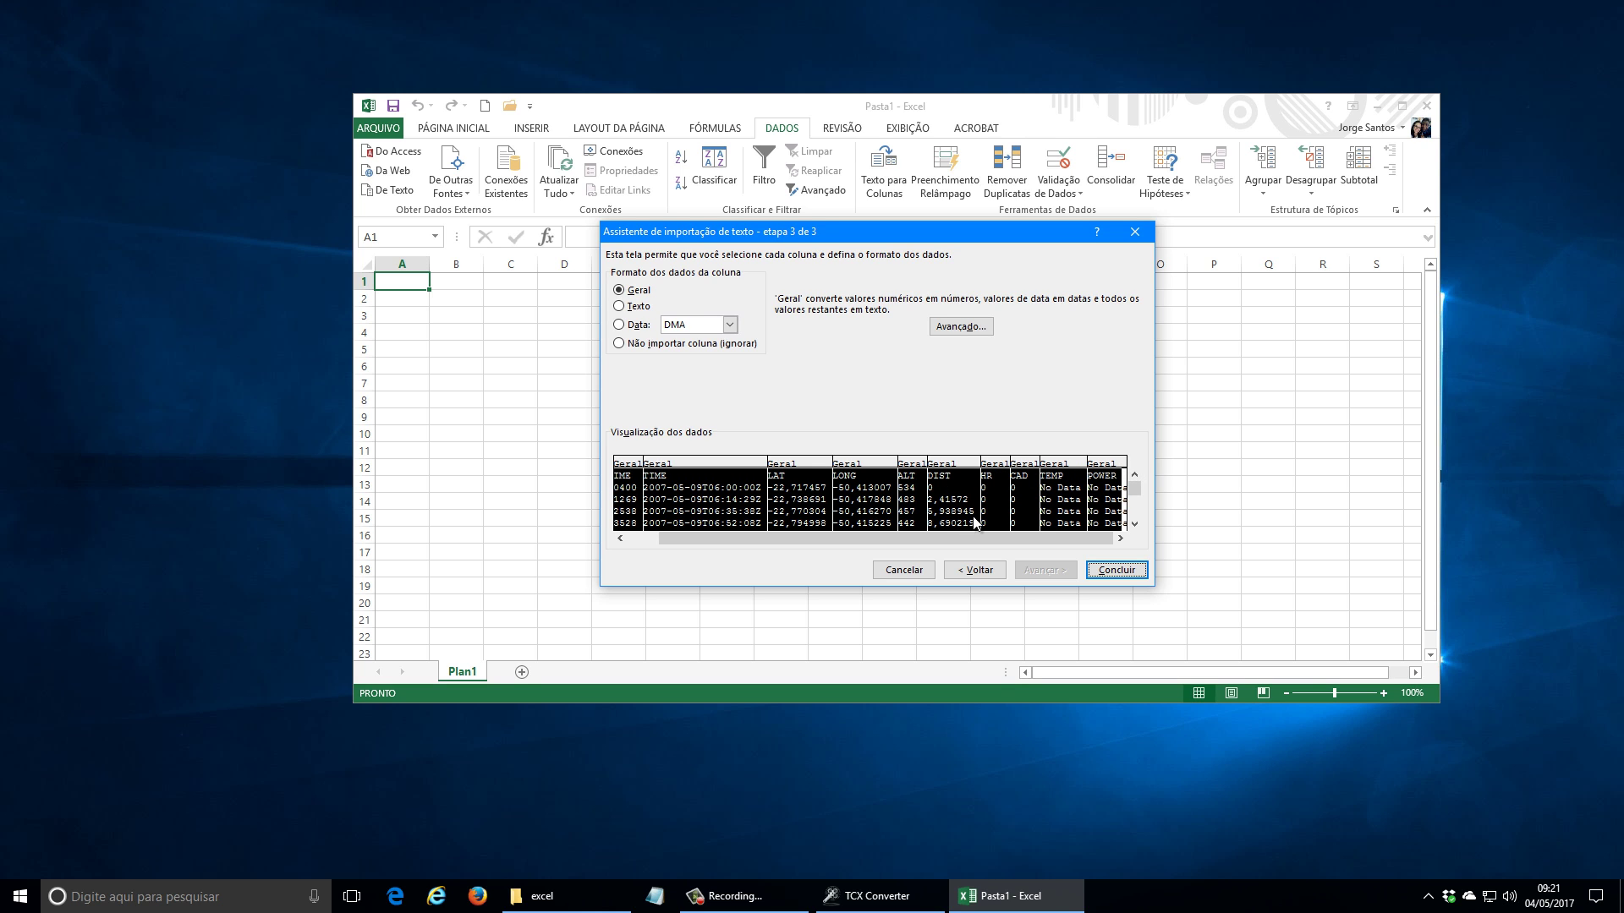
pyautogui.click(637, 309)
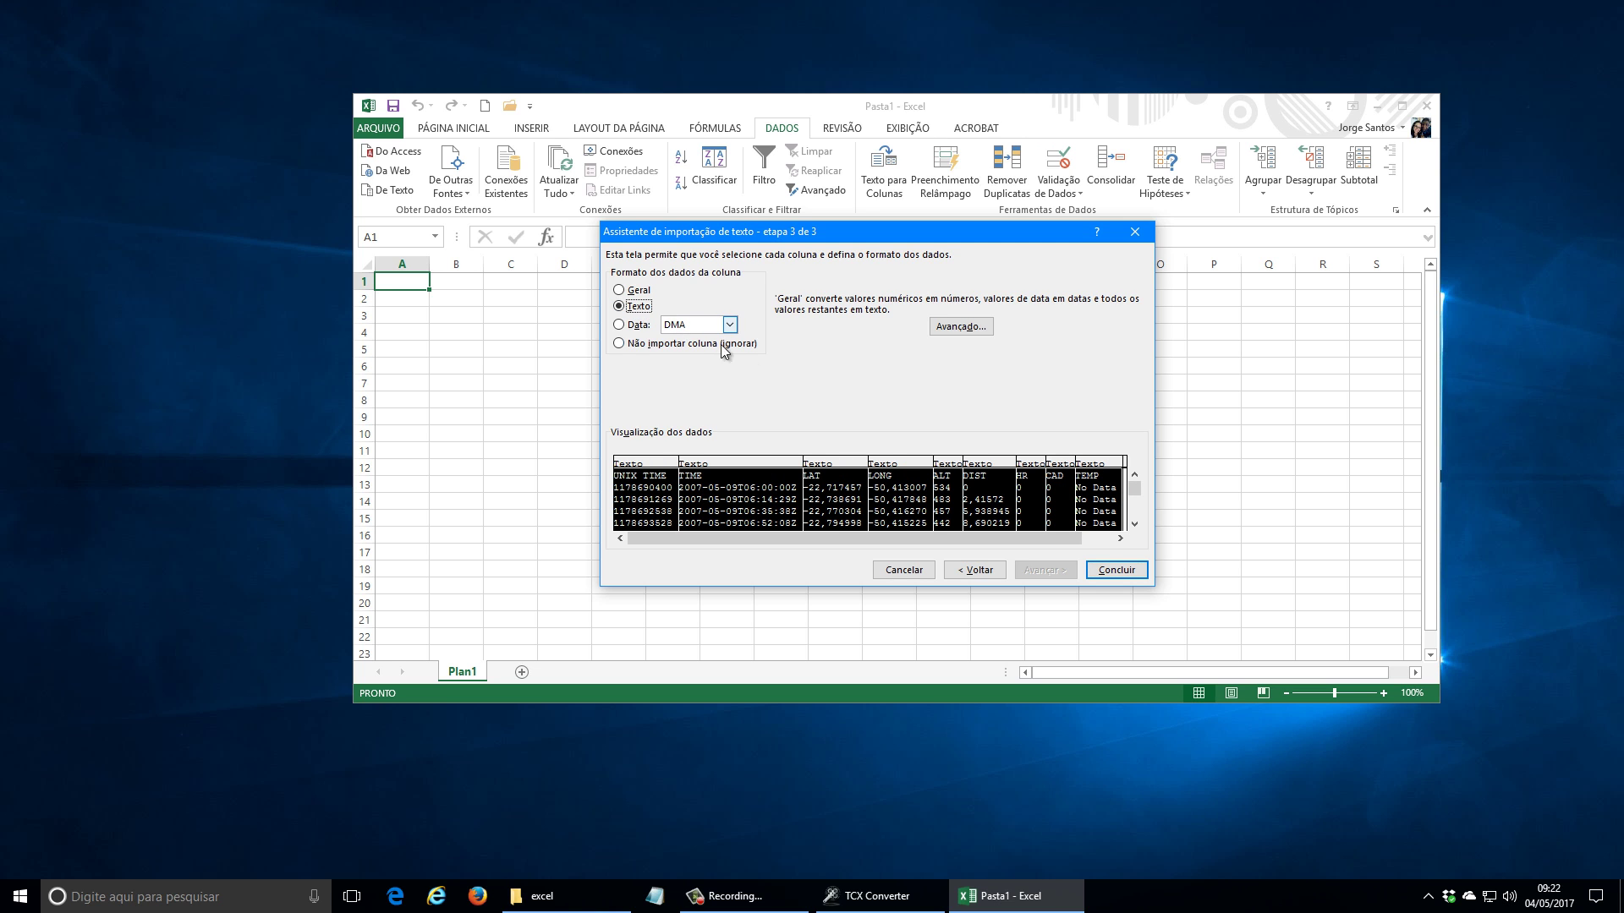
pyautogui.click(1116, 571)
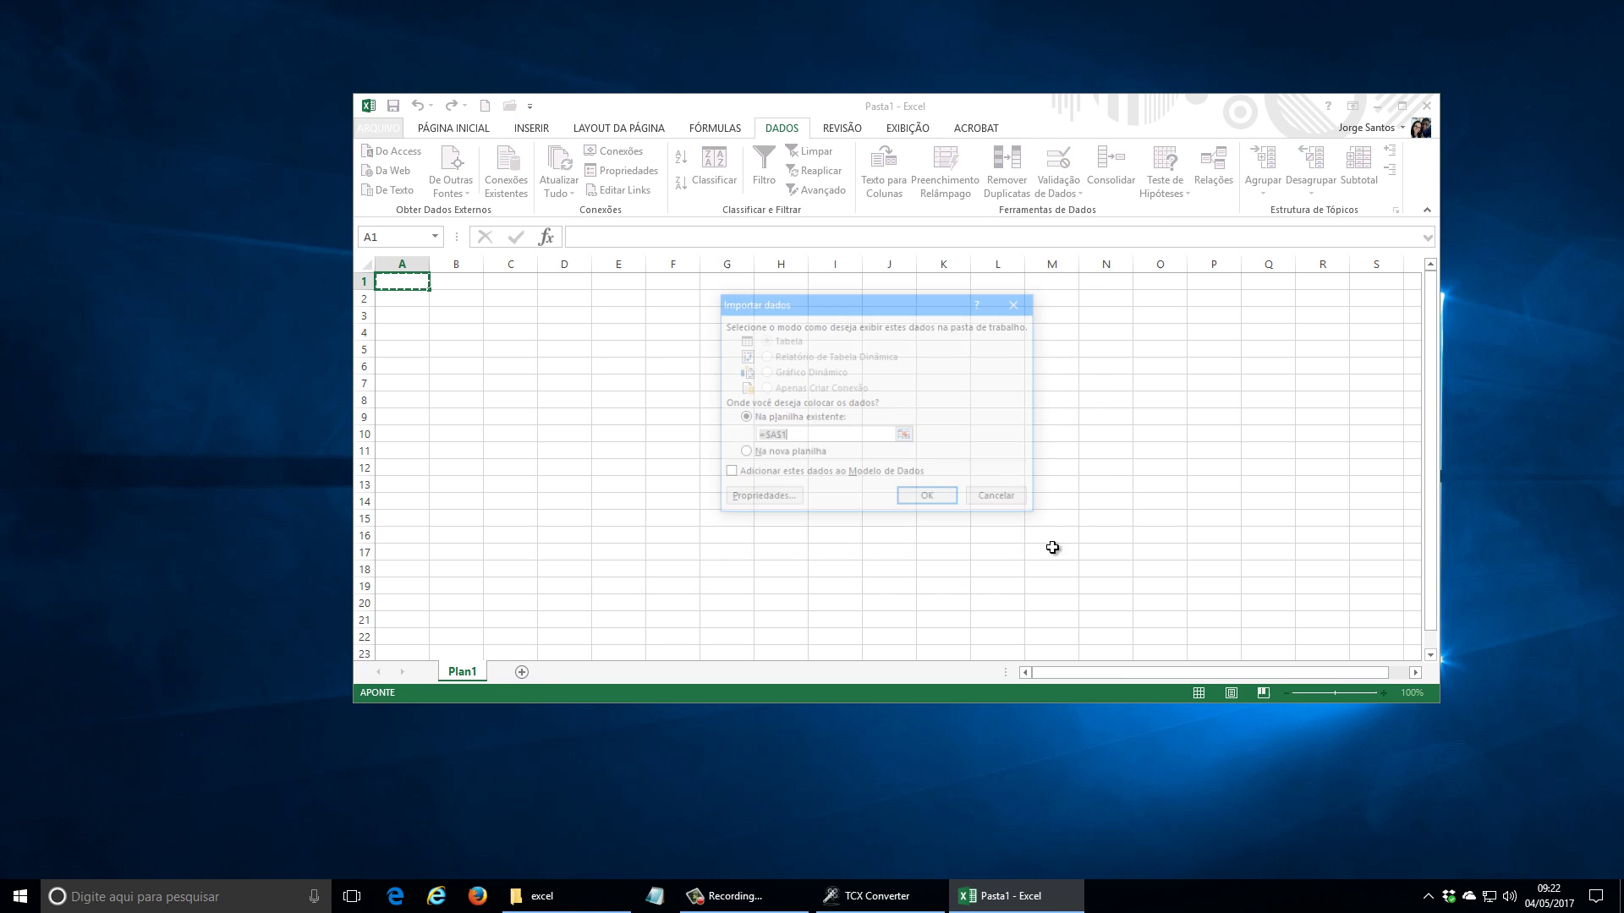
pyautogui.click(929, 499)
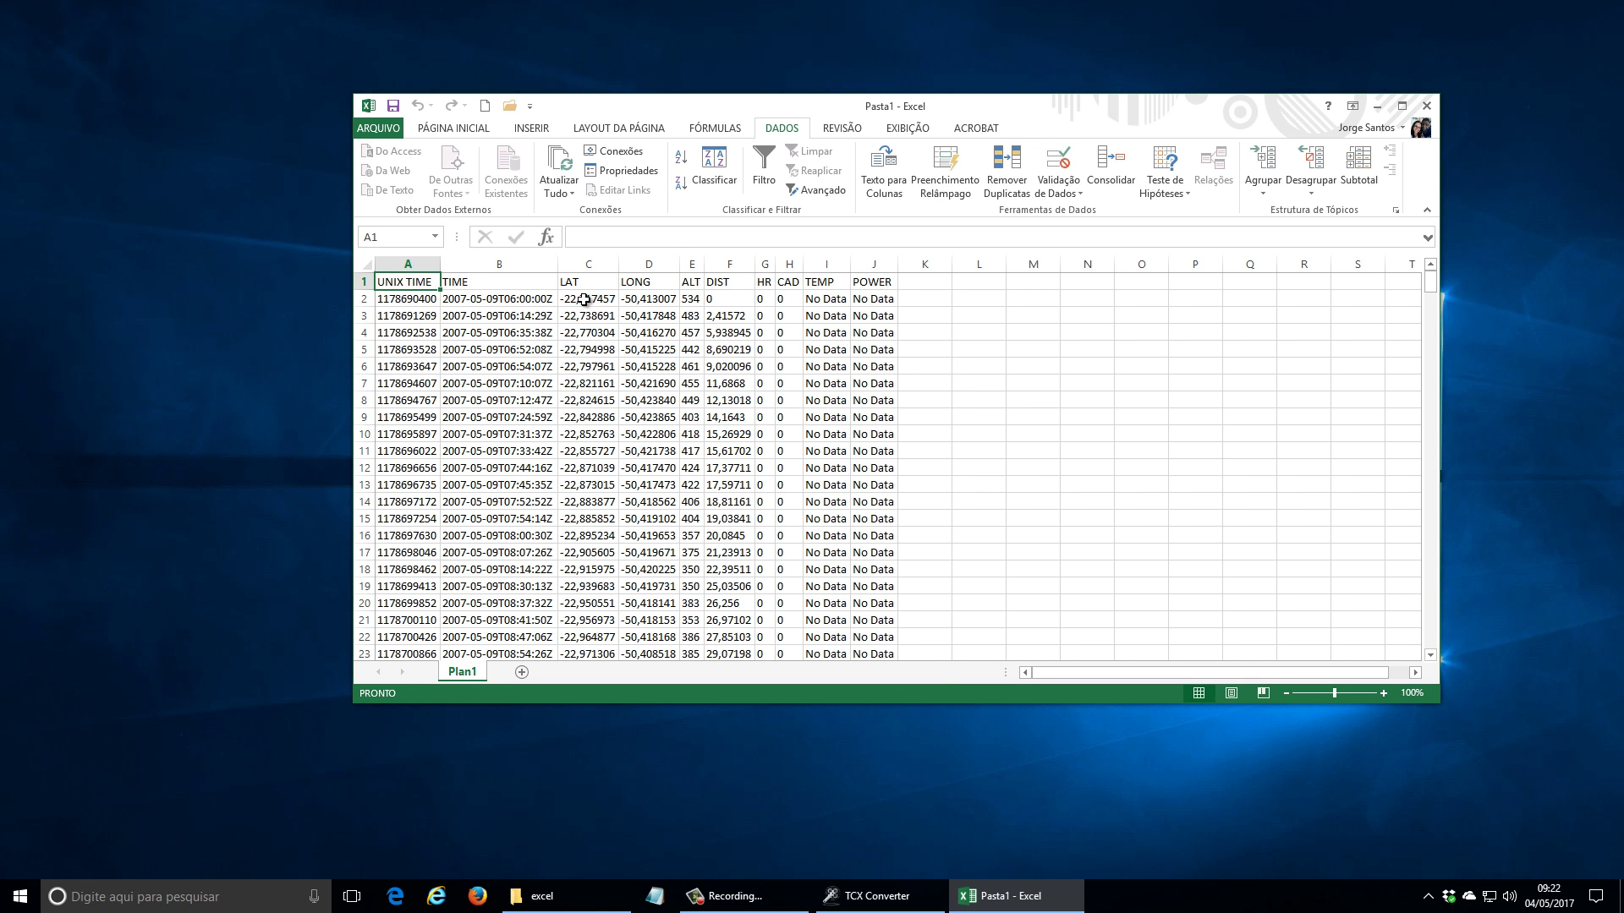
pyautogui.click(647, 300)
pyautogui.click(765, 300)
pyautogui.click(897, 301)
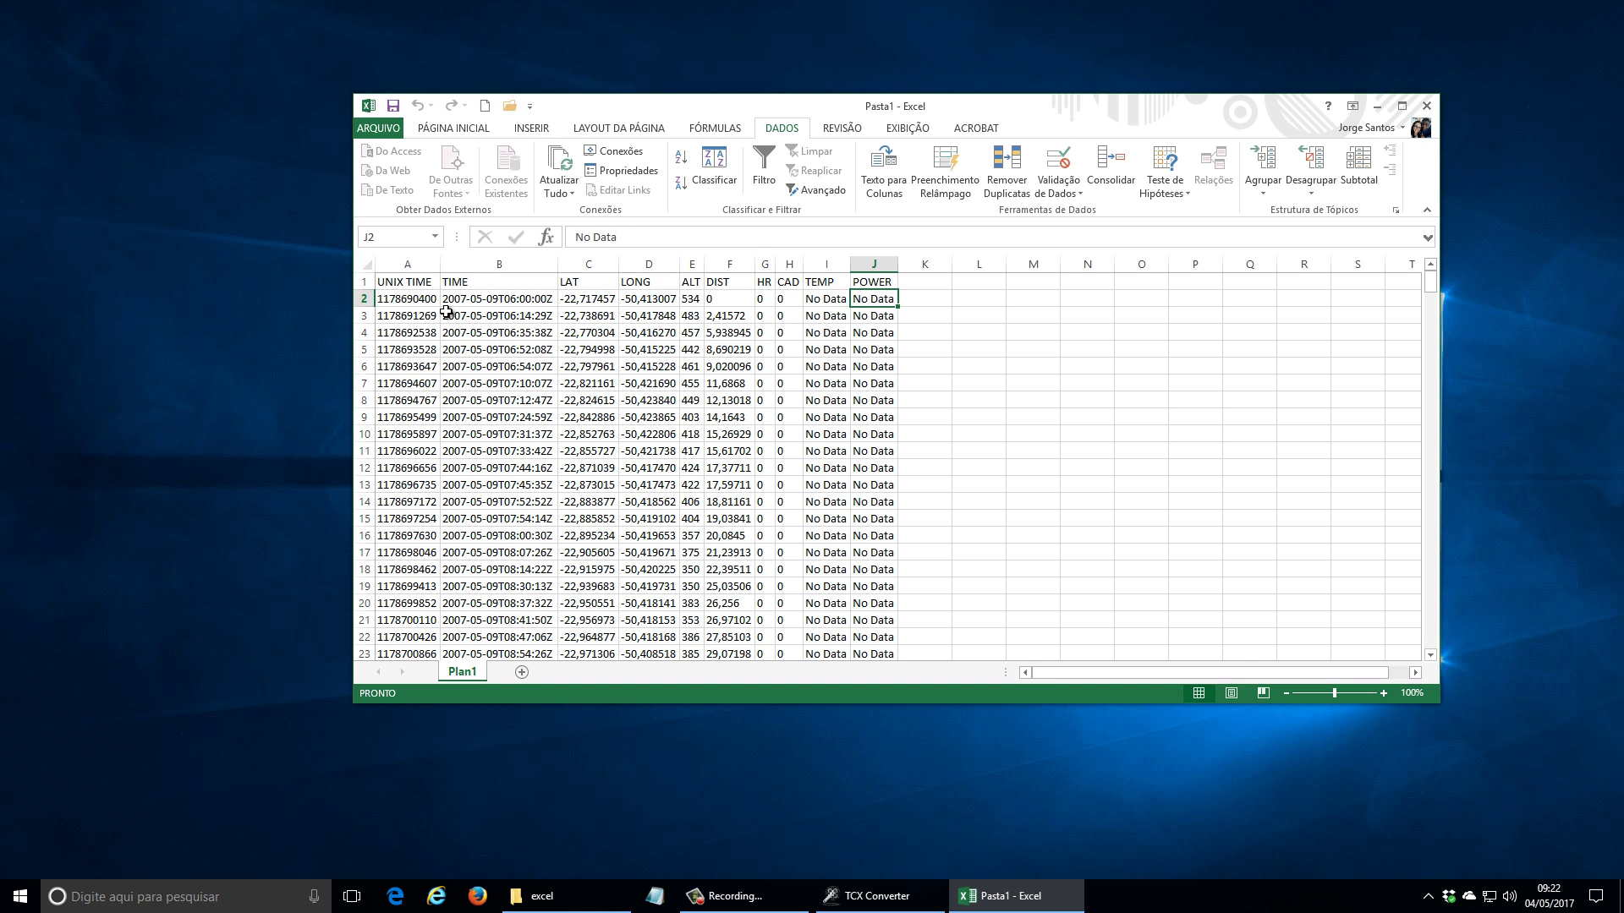
# Step: Review the imported rows and check the LAT, LONG and ALT columns of the sheet
pyautogui.click(410, 315)
pyautogui.scroll(-3, 490, 352)
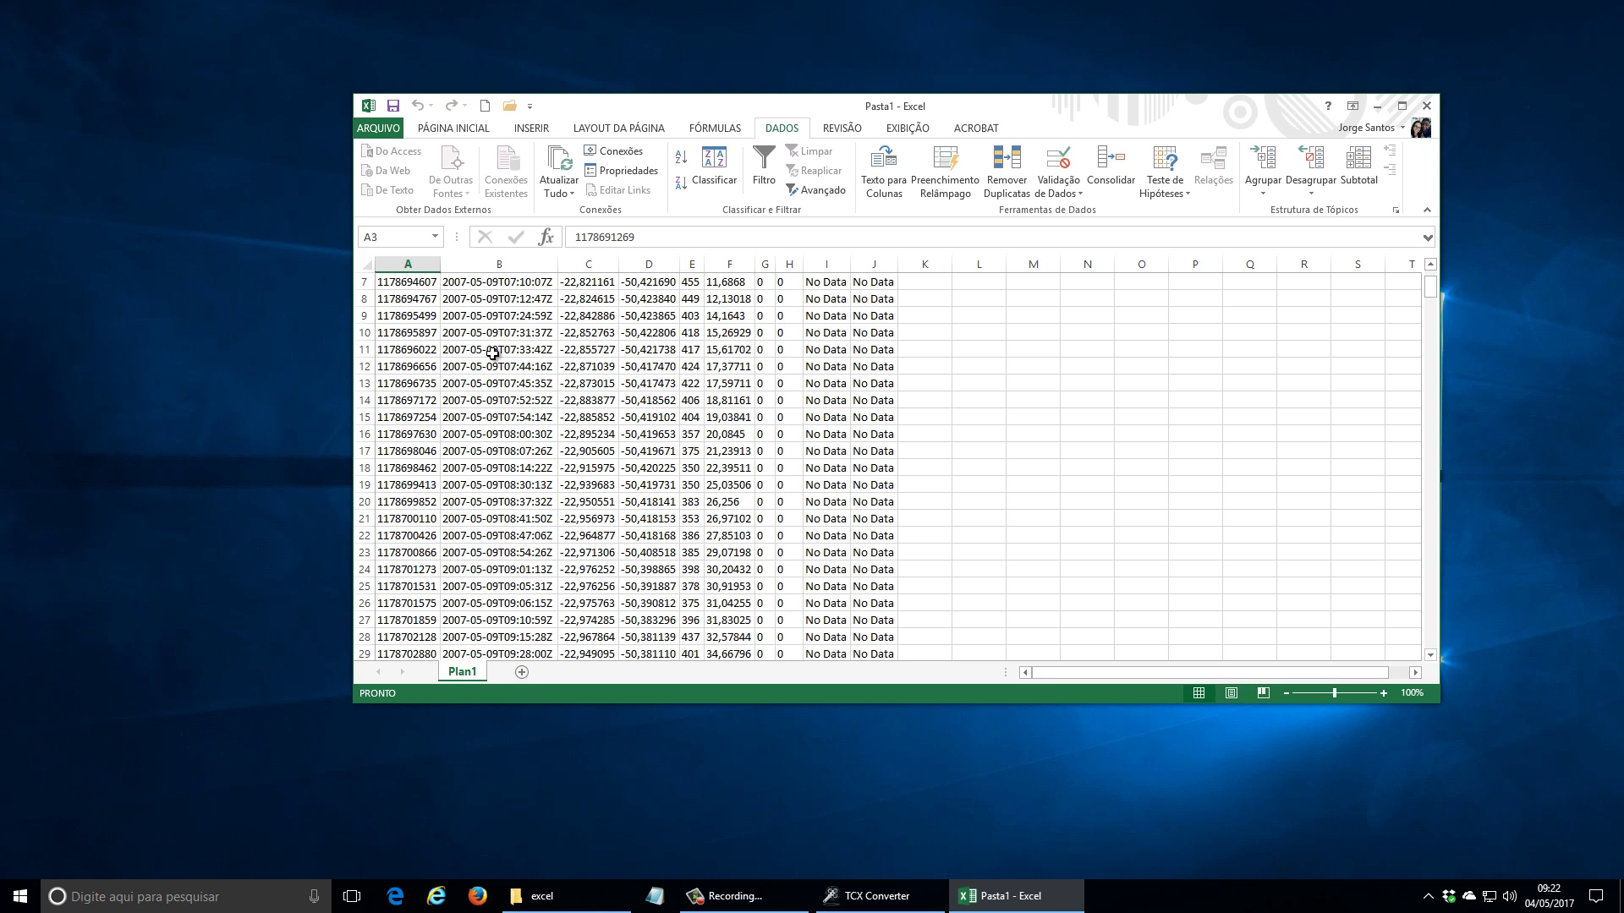
pyautogui.scroll(4, 497, 348)
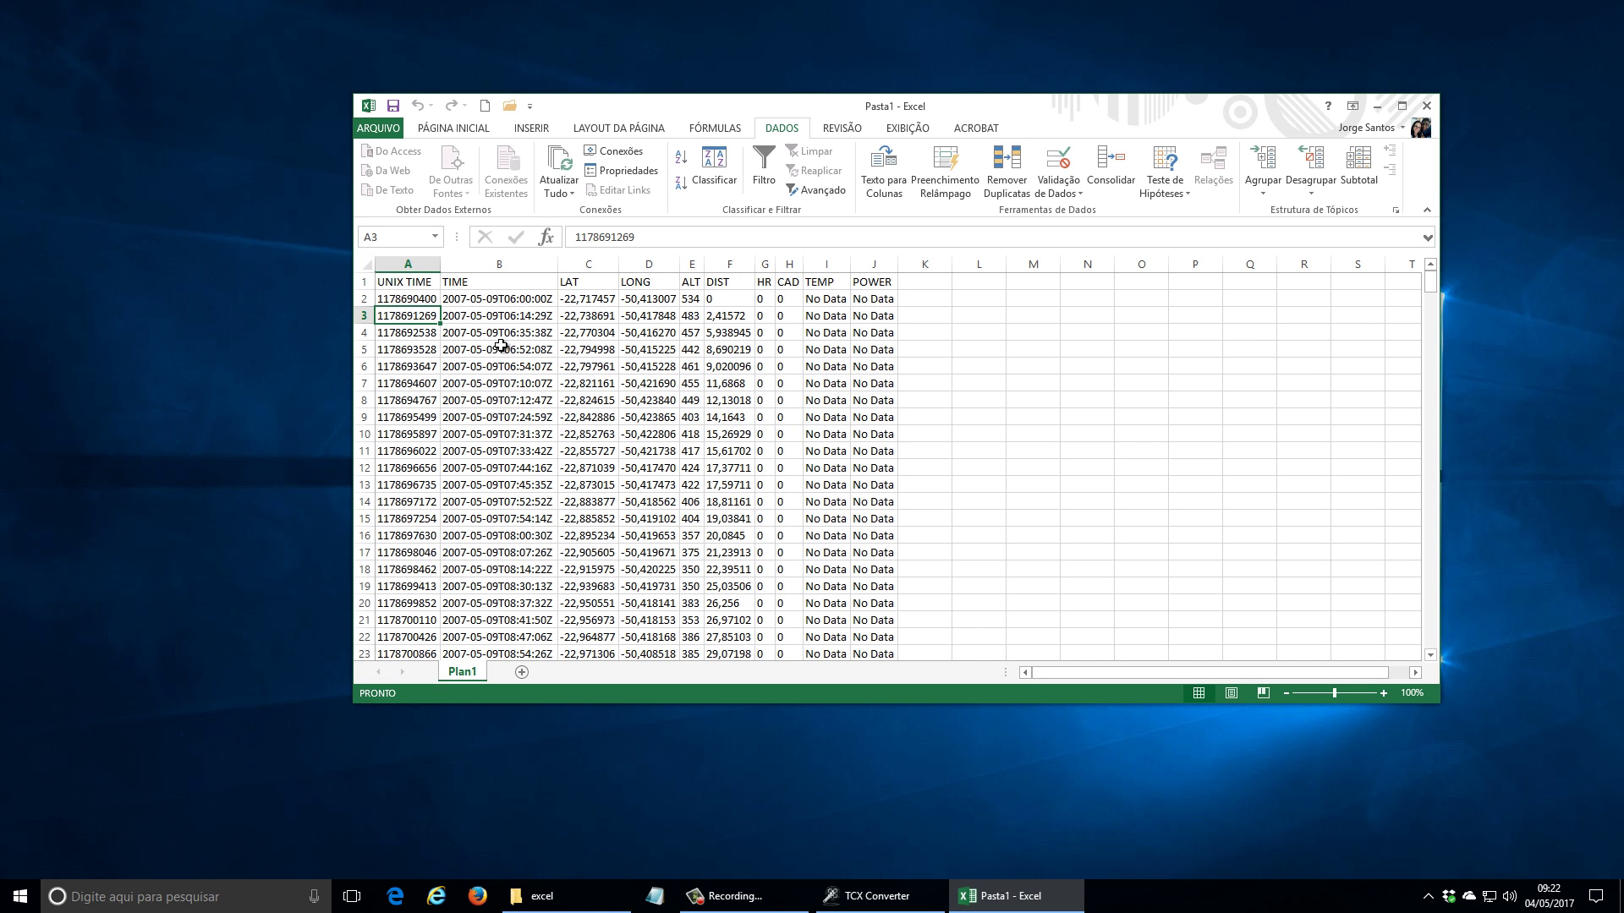
pyautogui.click(603, 301)
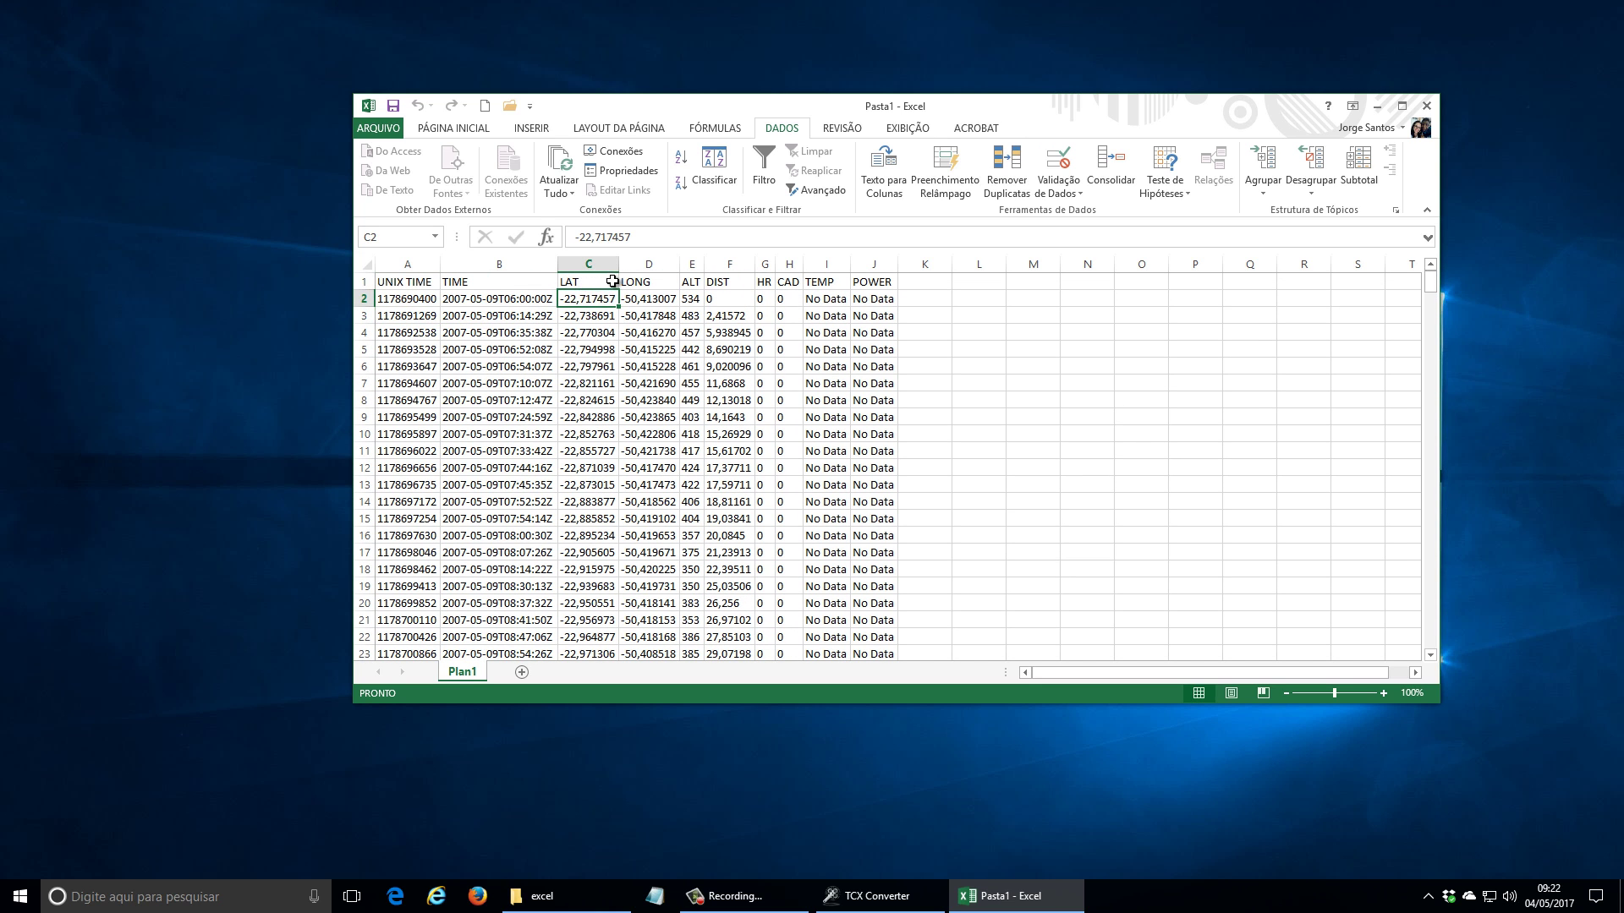
pyautogui.click(612, 282)
pyautogui.click(642, 282)
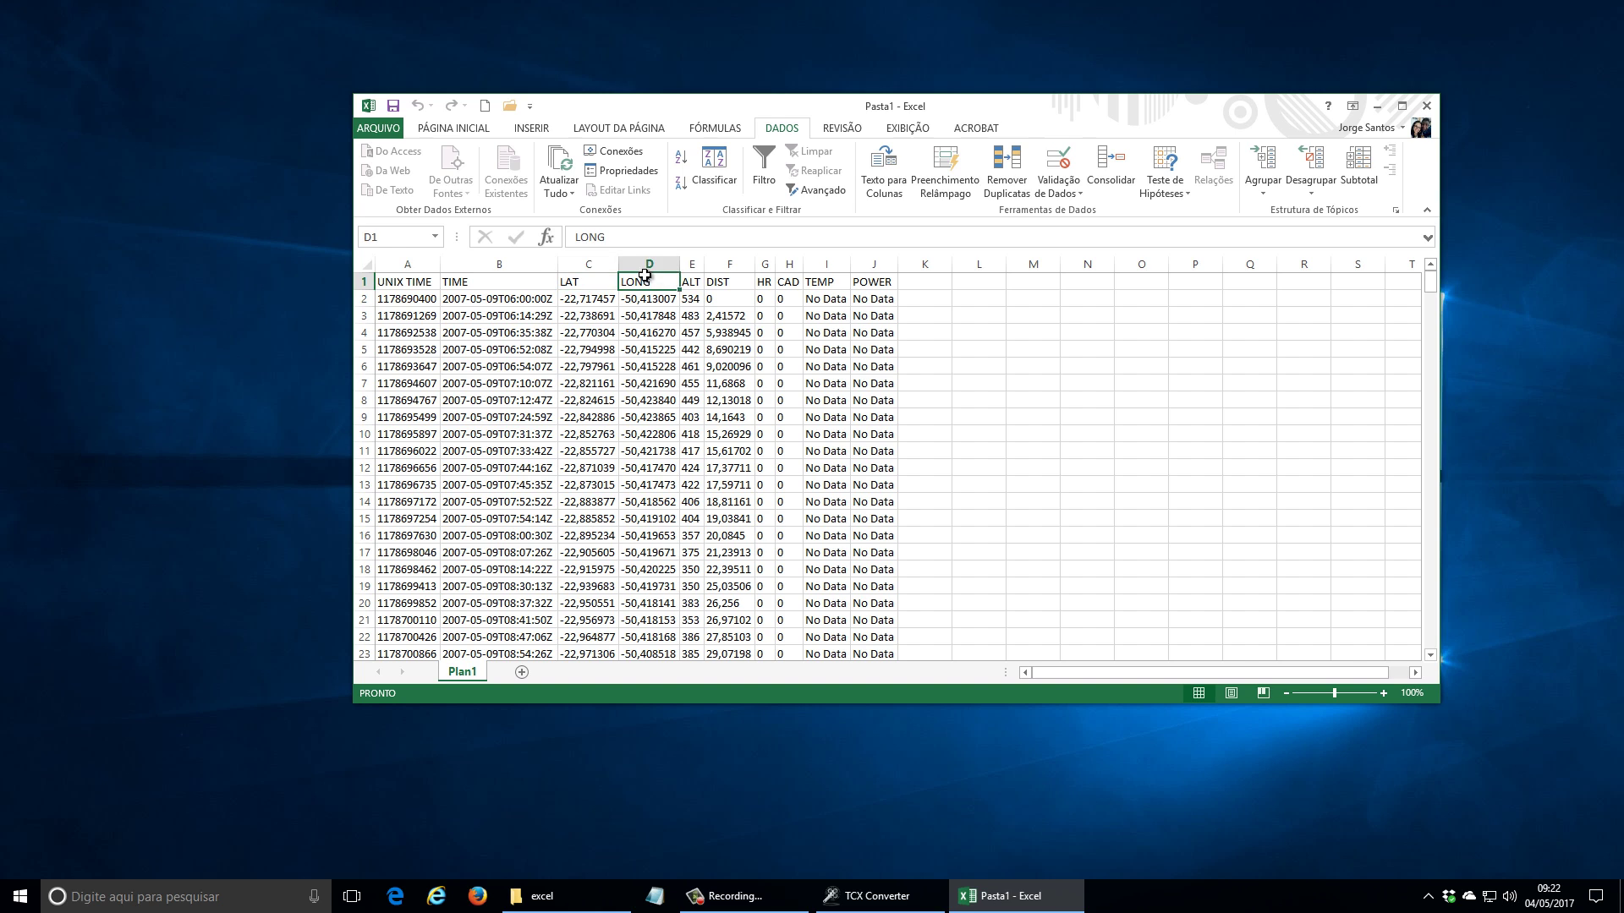
pyautogui.click(691, 282)
pyautogui.click(693, 298)
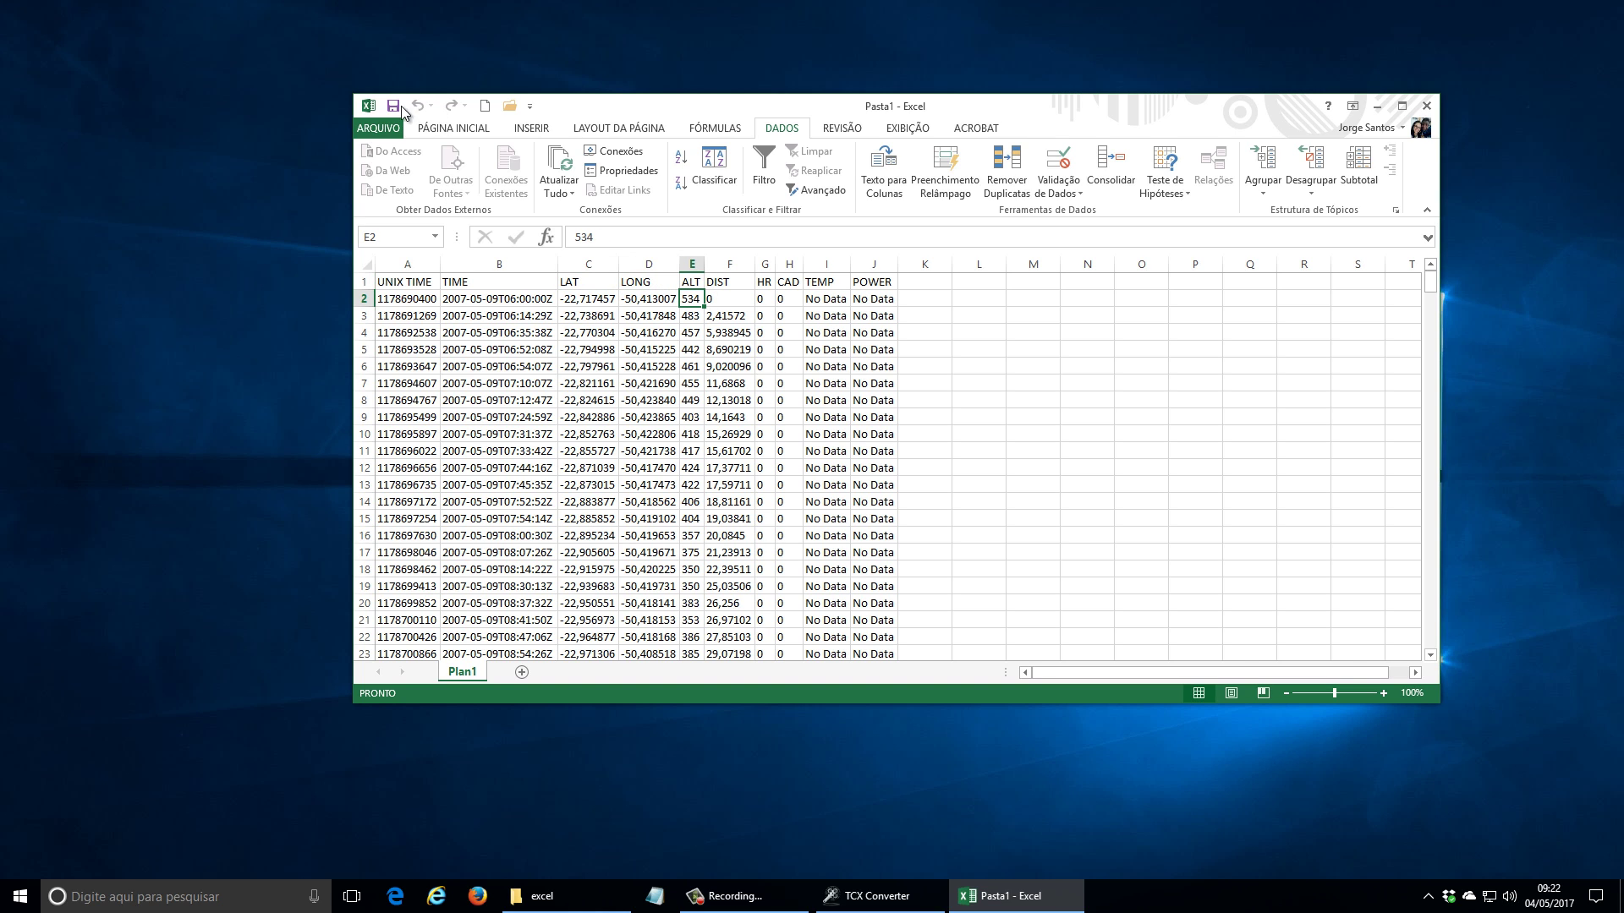
# Step: Start saving the workbook under a new name in the excel folder inside processos on drive C:
pyautogui.click(385, 131)
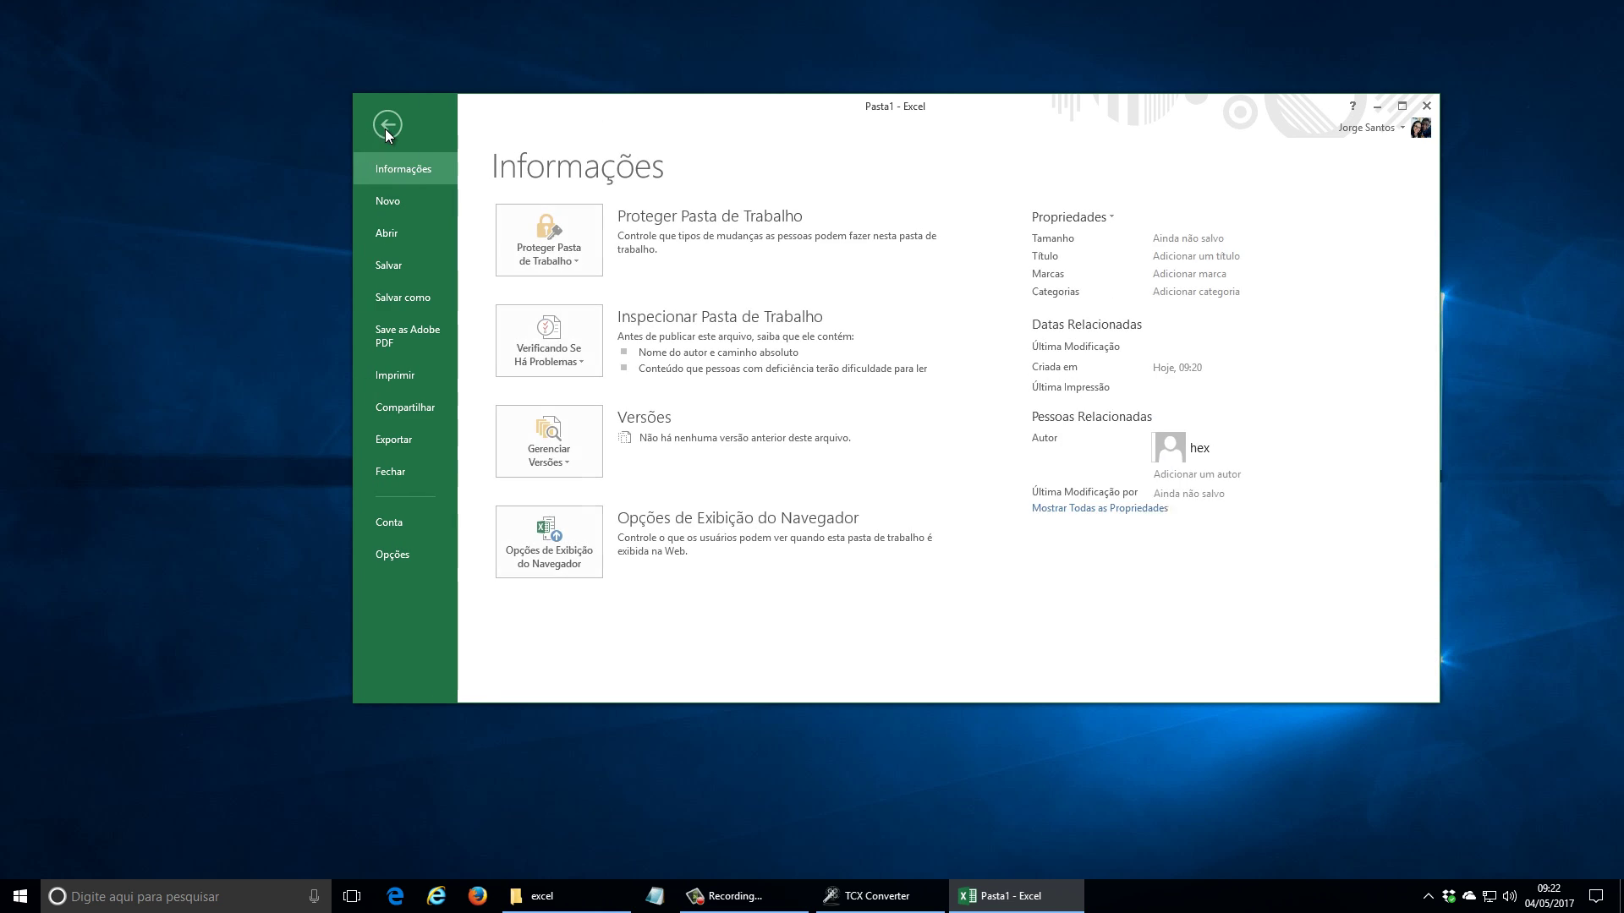
pyautogui.click(419, 301)
pyautogui.doubleClick(552, 278)
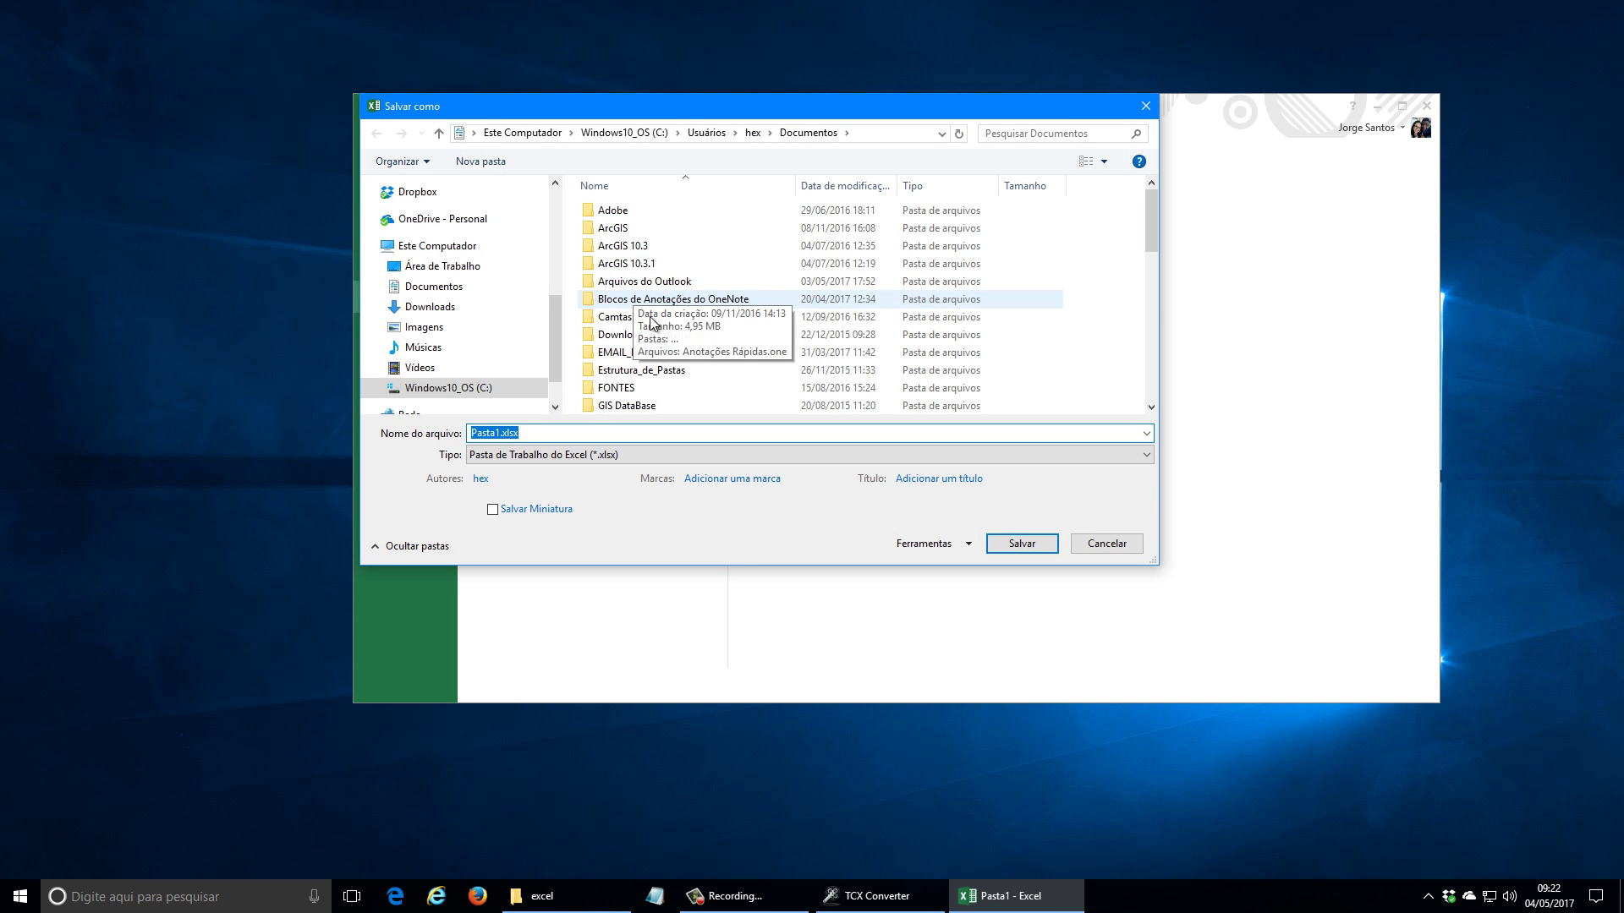
pyautogui.click(478, 388)
pyautogui.click(685, 363)
pyautogui.scroll(-3, 668, 338)
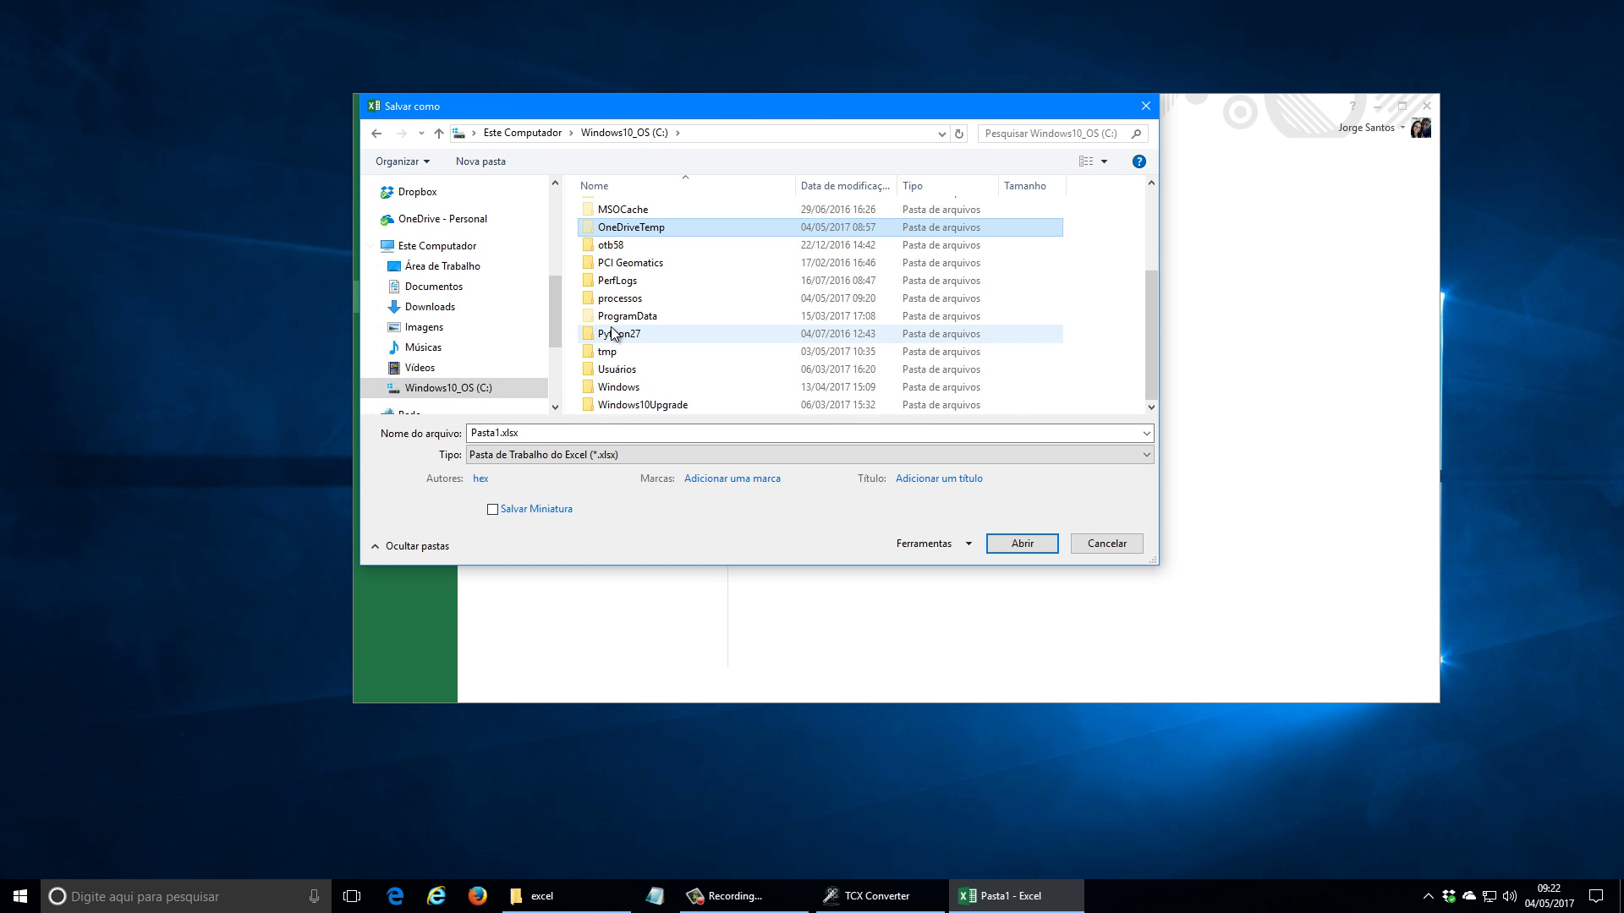
pyautogui.doubleClick(620, 298)
pyautogui.doubleClick(607, 210)
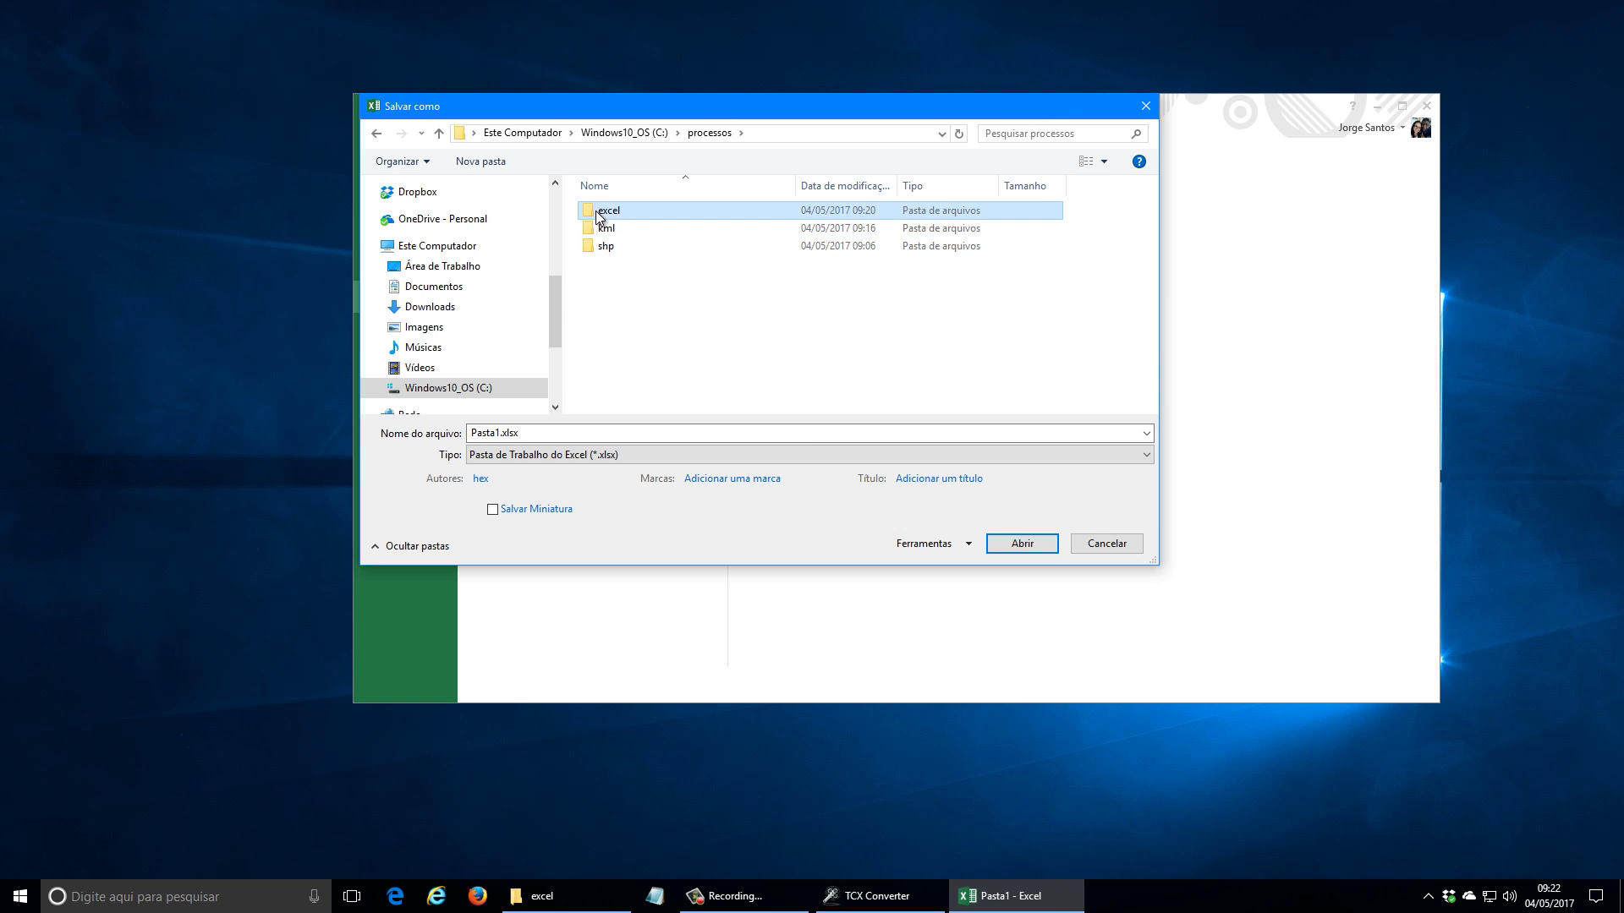
# Step: Name the workbook Curvas.xls and save it
pyautogui.click(558, 431)
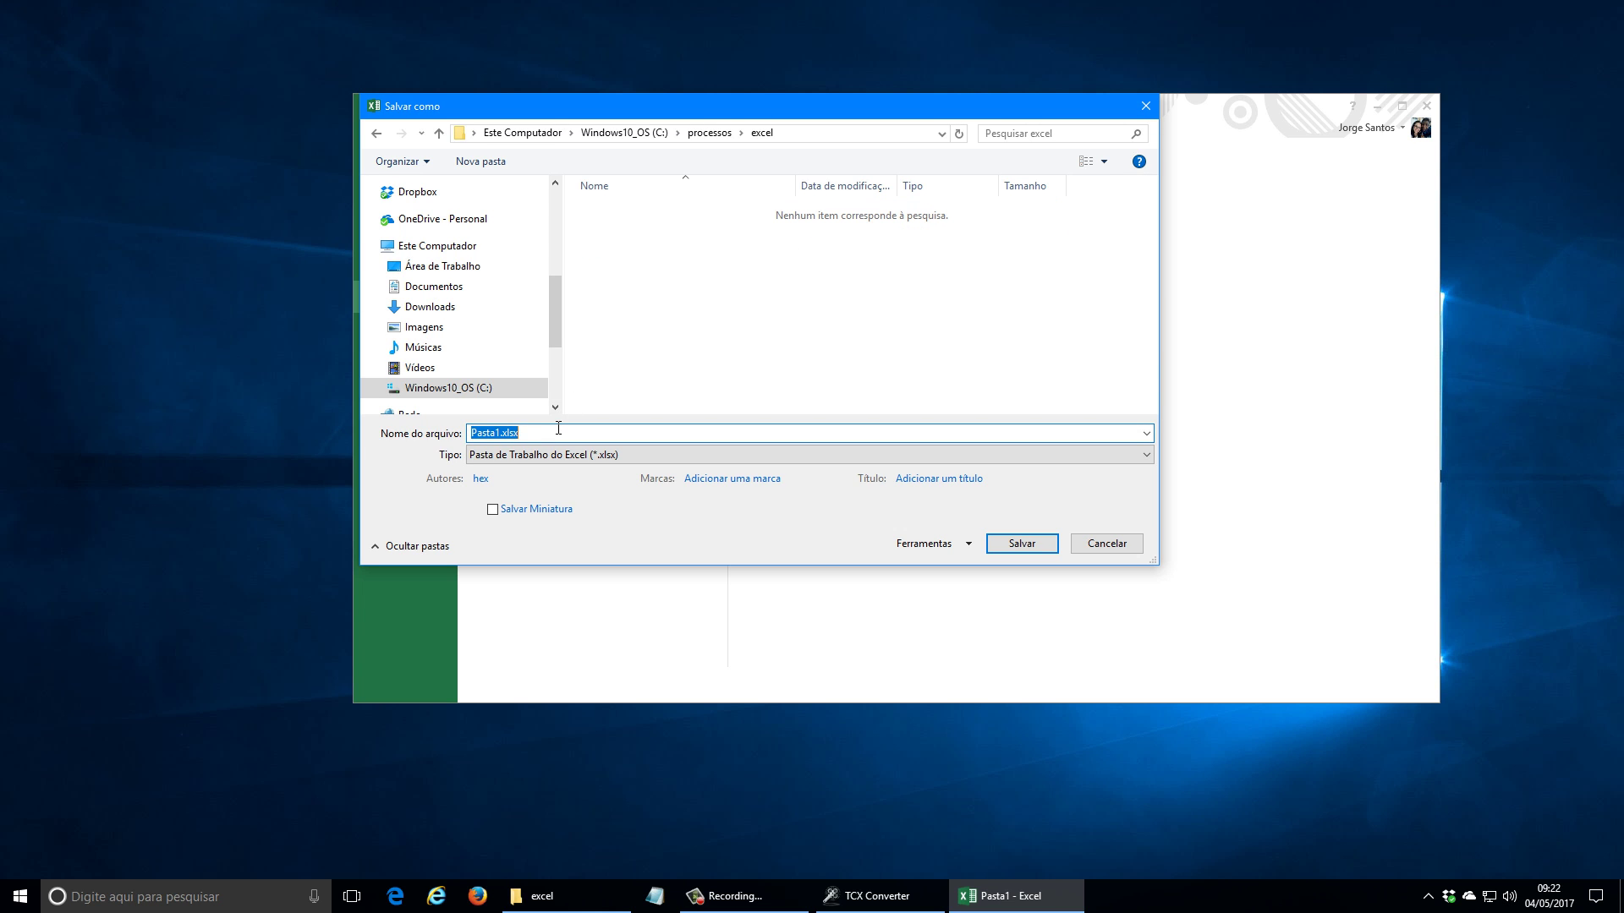
pyautogui.write('c')
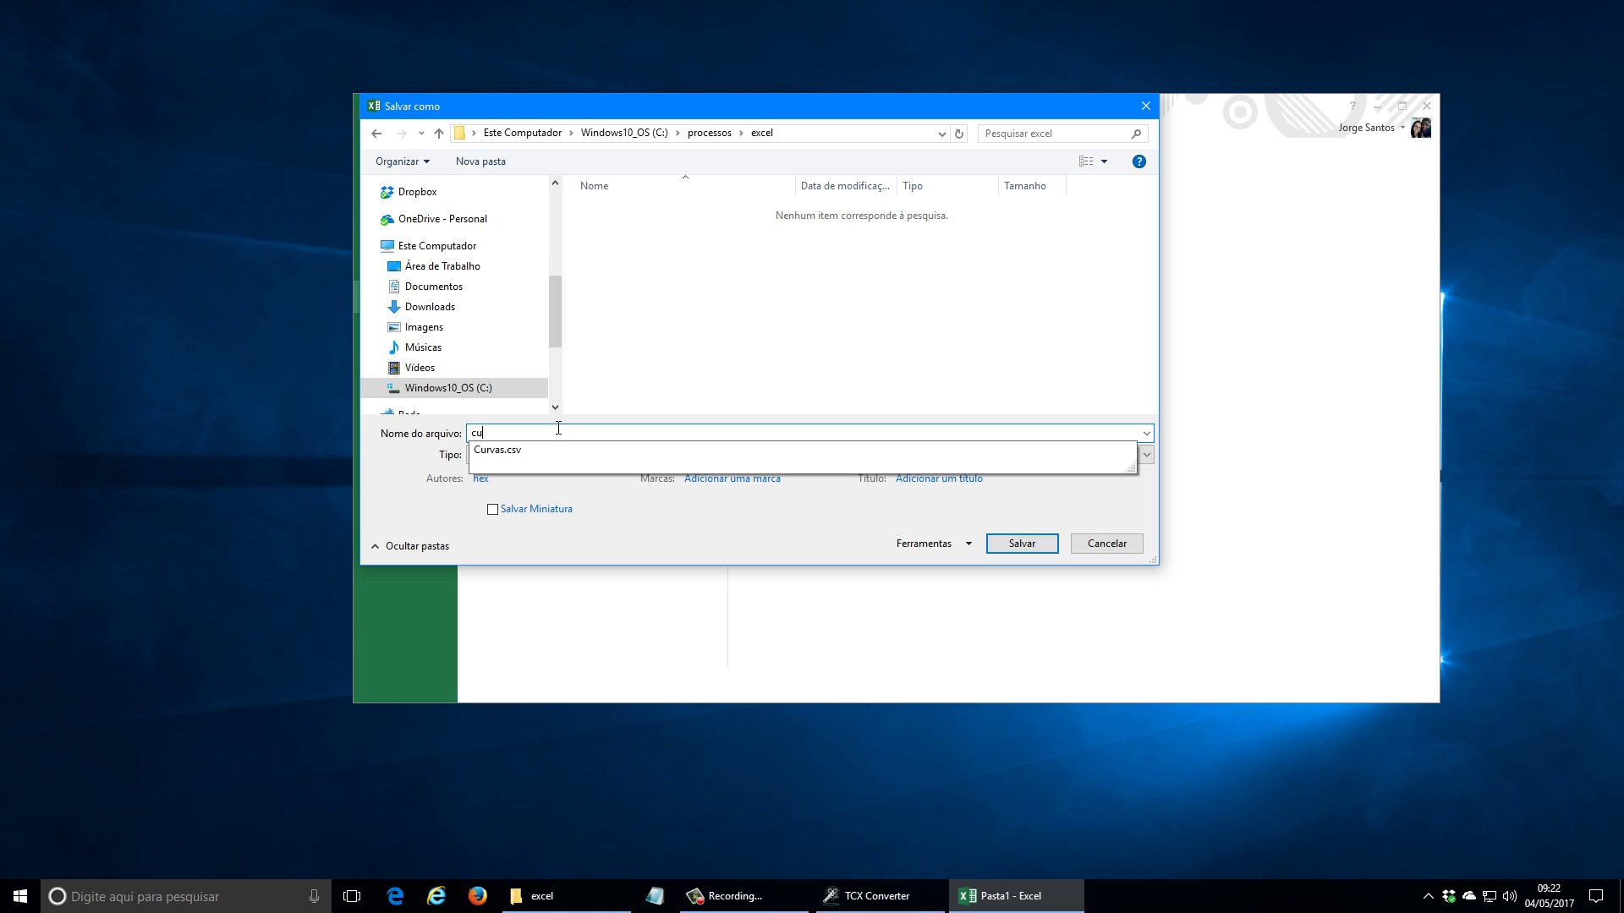
pyautogui.press('BackSpace')
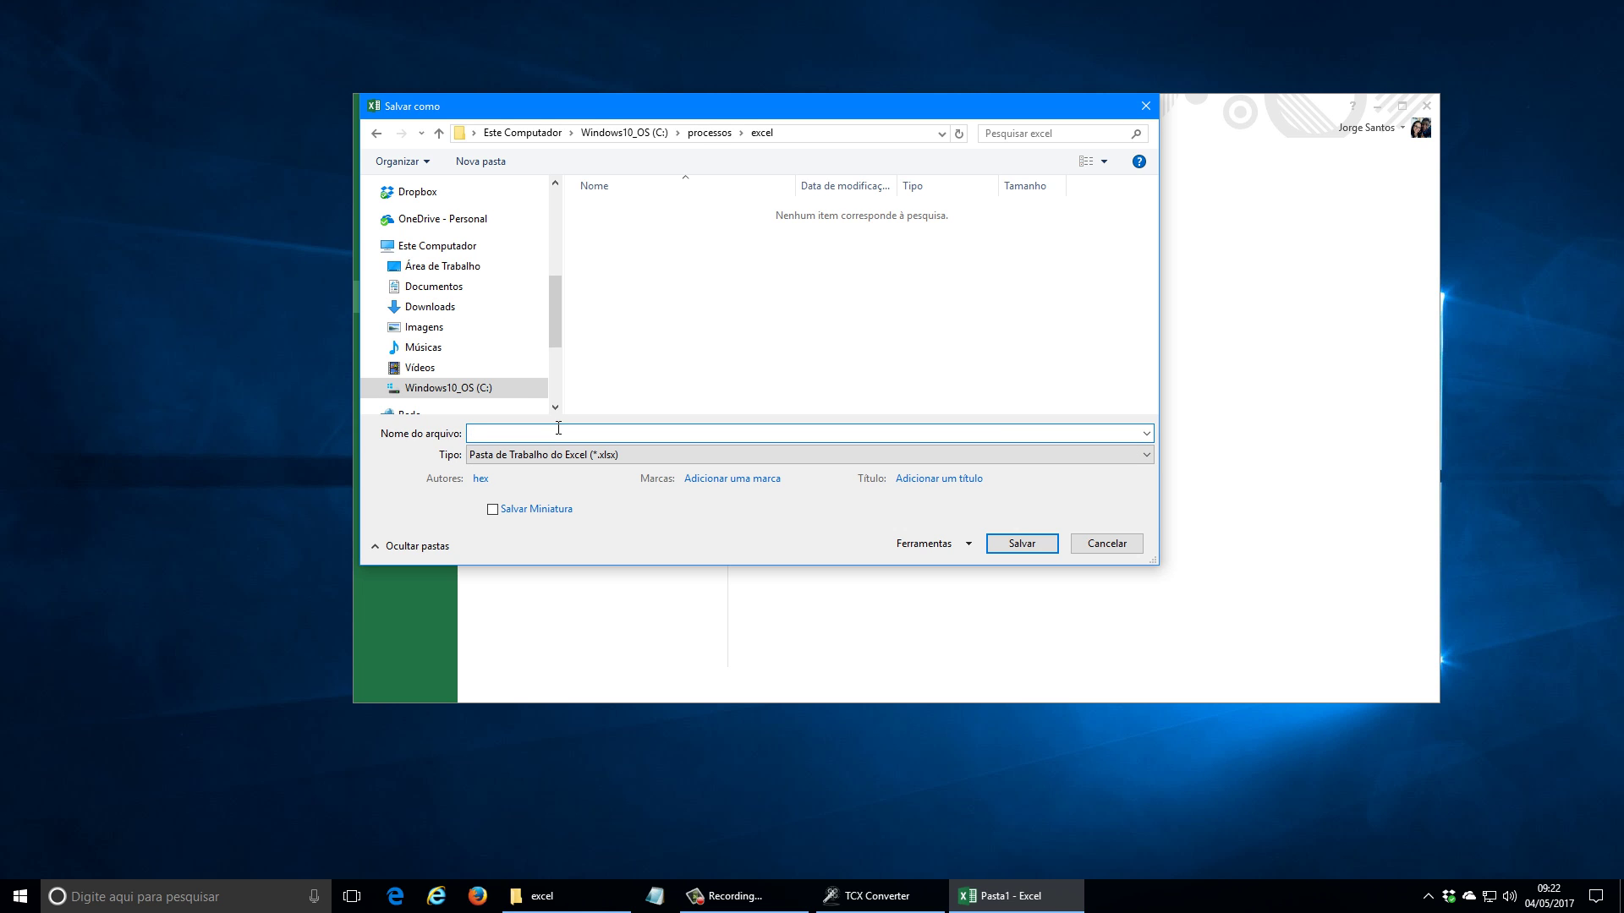
pyautogui.write('Cur')
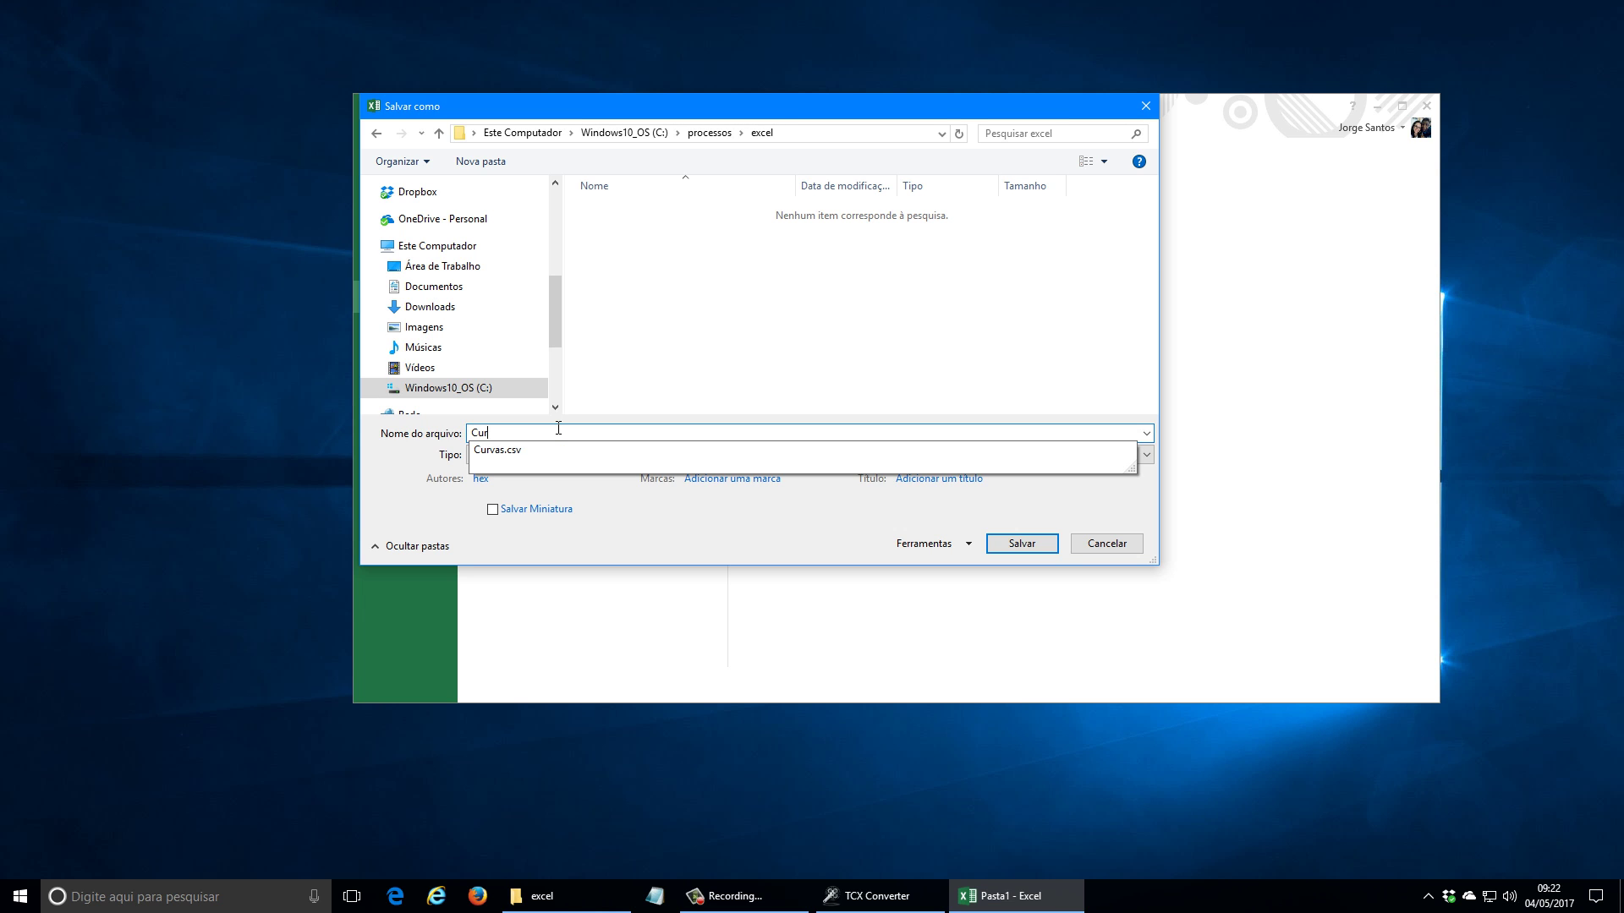
pyautogui.write('vas.xls')
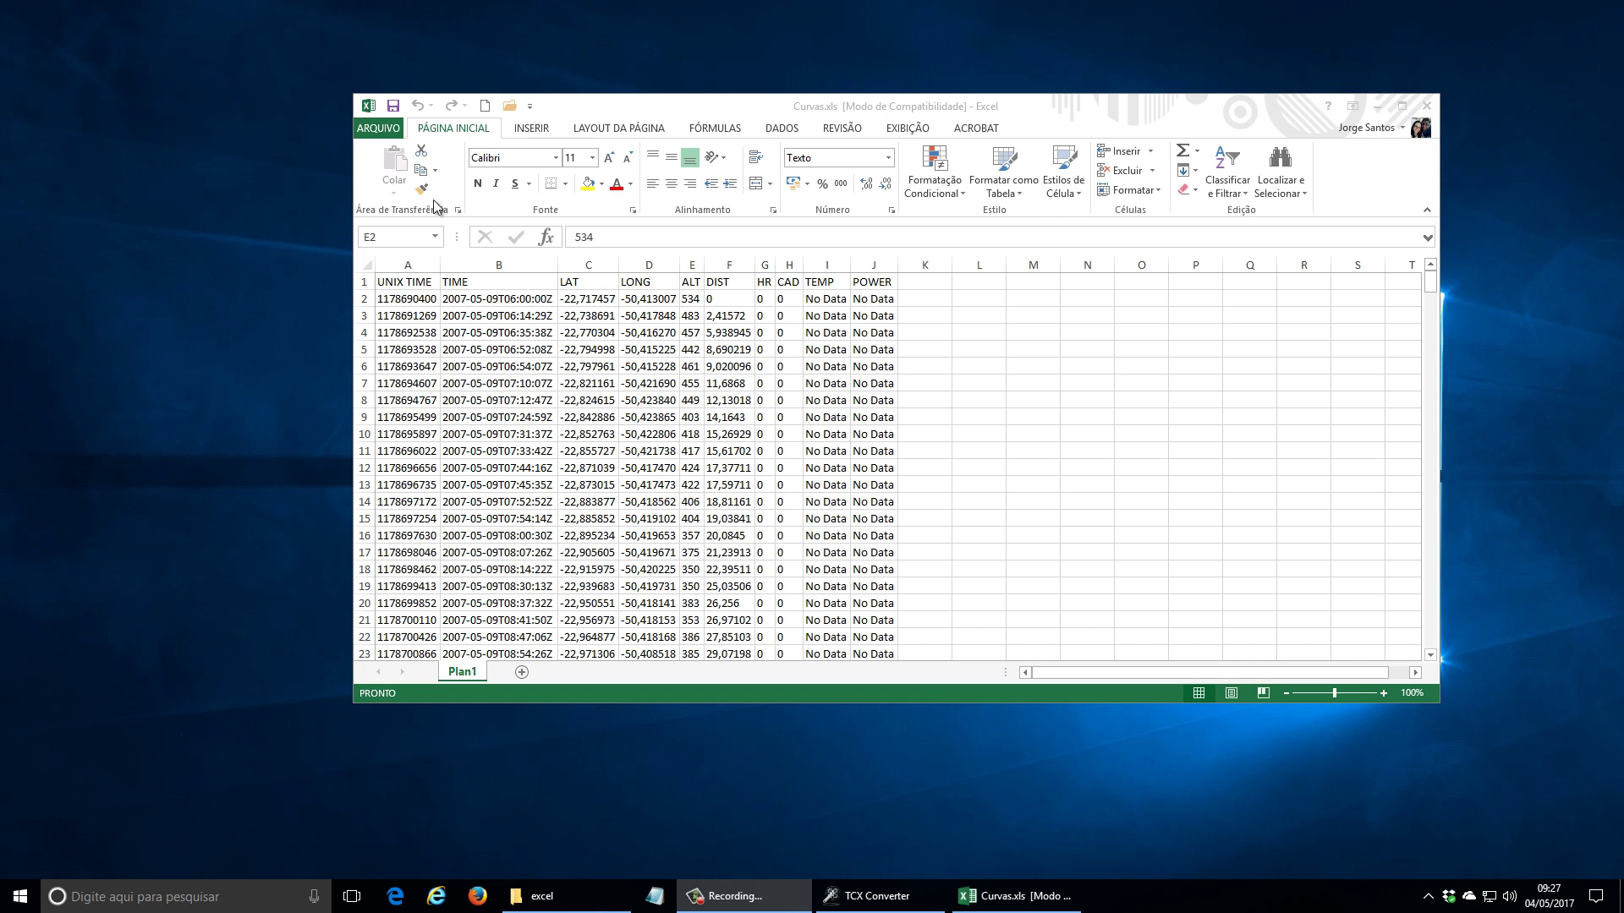
pyautogui.click(721, 102)
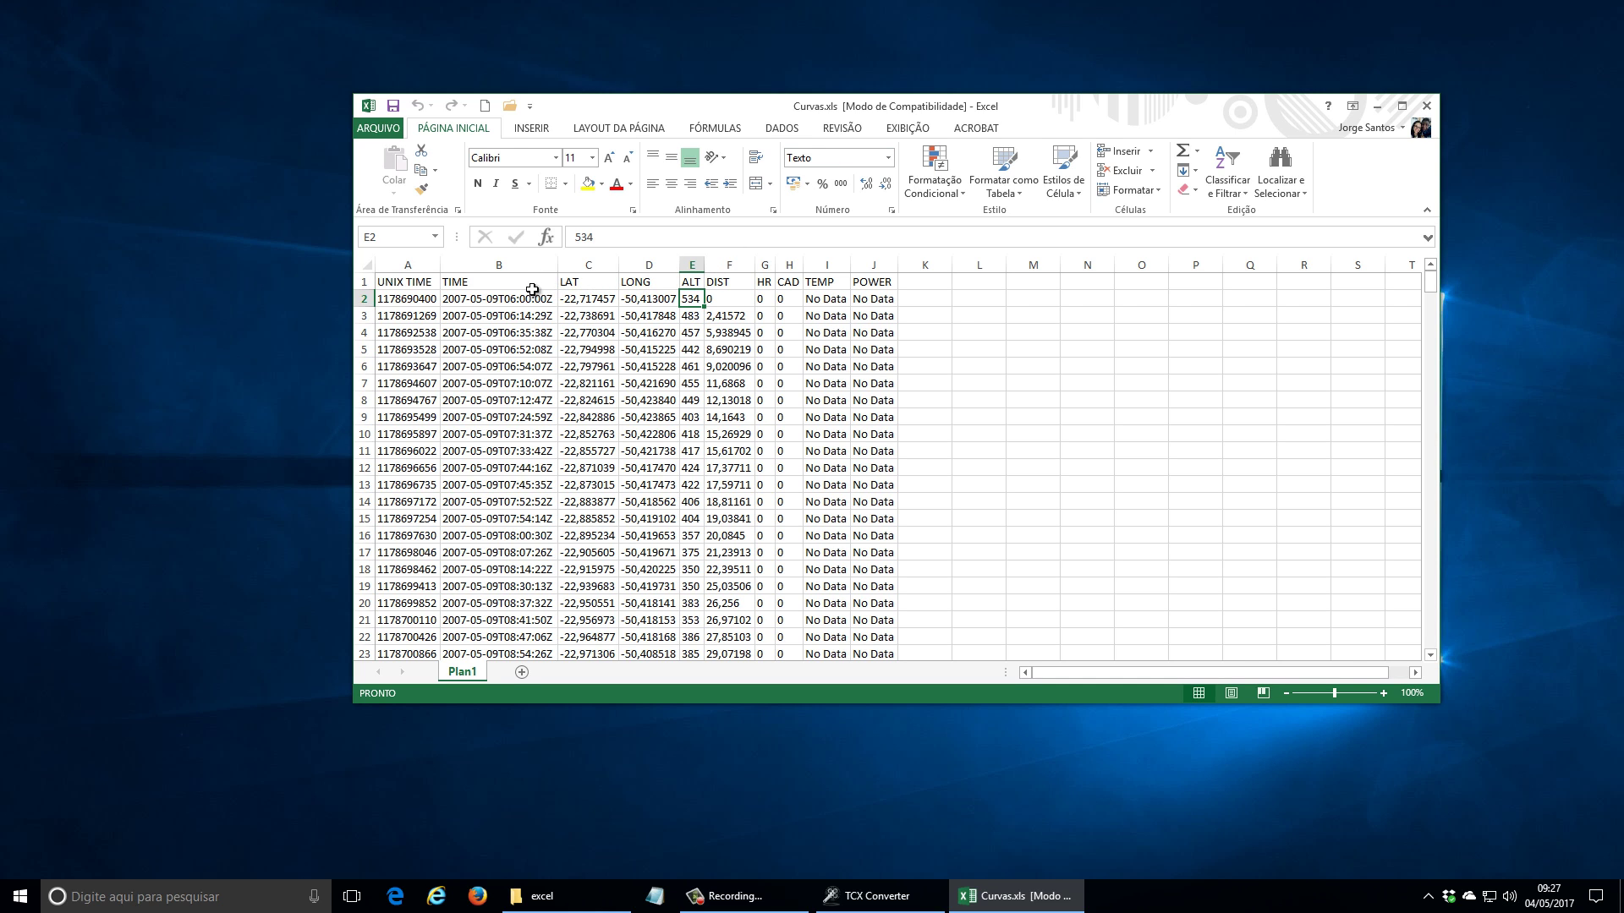
# Step: Format the LAT and LONG columns as Number with 6 decimal places
pyautogui.click(595, 267)
pyautogui.click(592, 299)
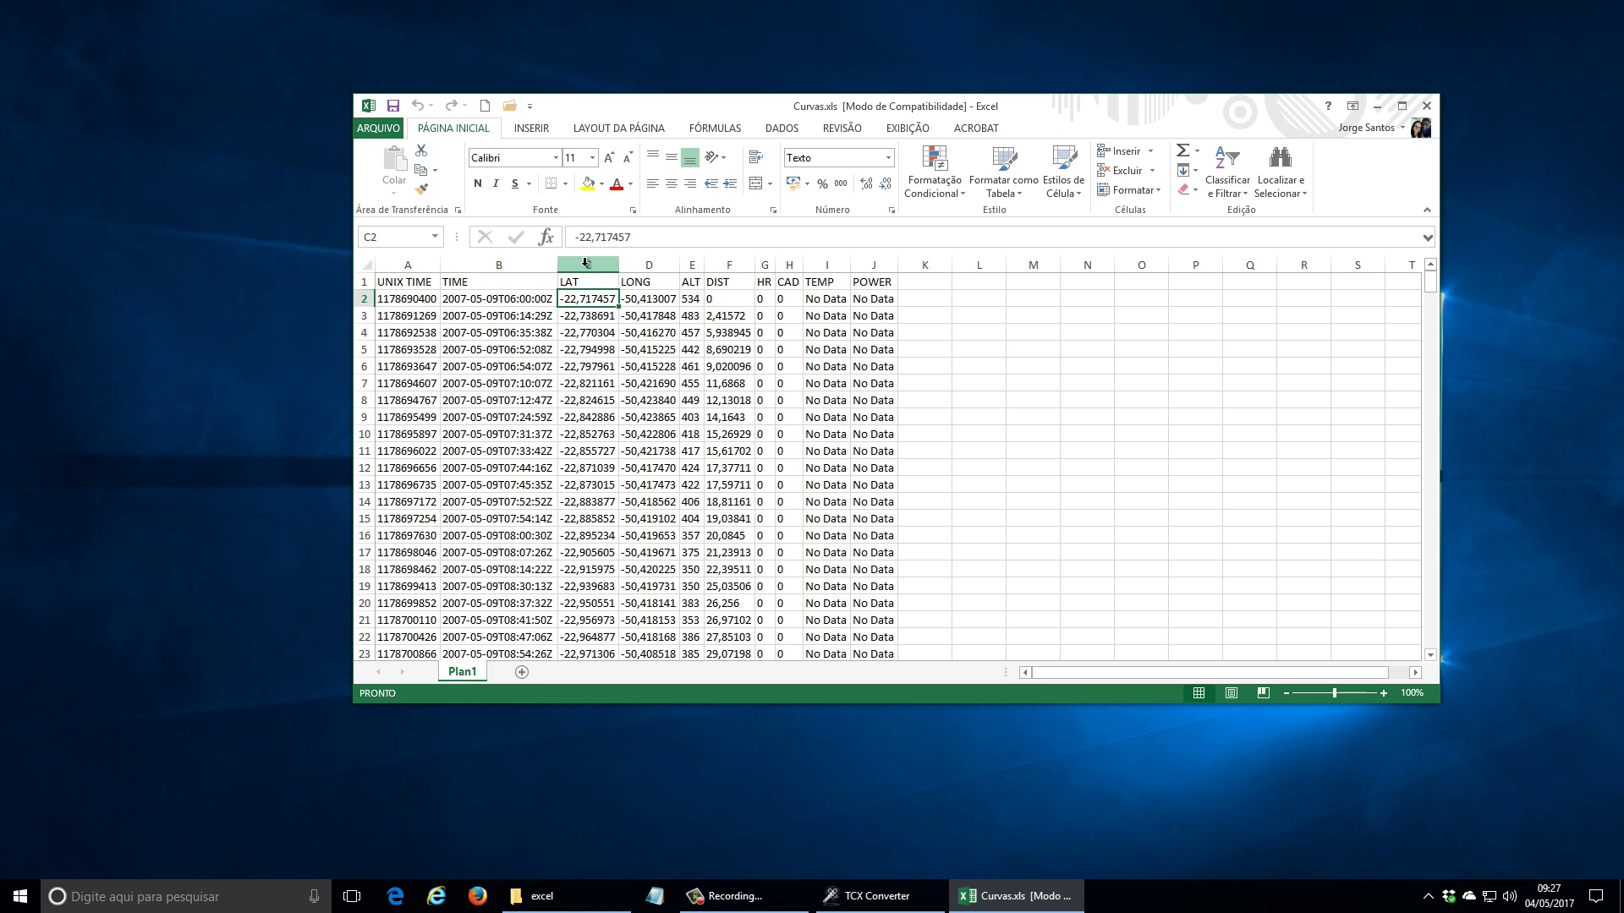
pyautogui.moveTo(592, 267); pyautogui.dragTo(659, 264)
pyautogui.doubleClick(669, 265)
pyautogui.rightClick(644, 273)
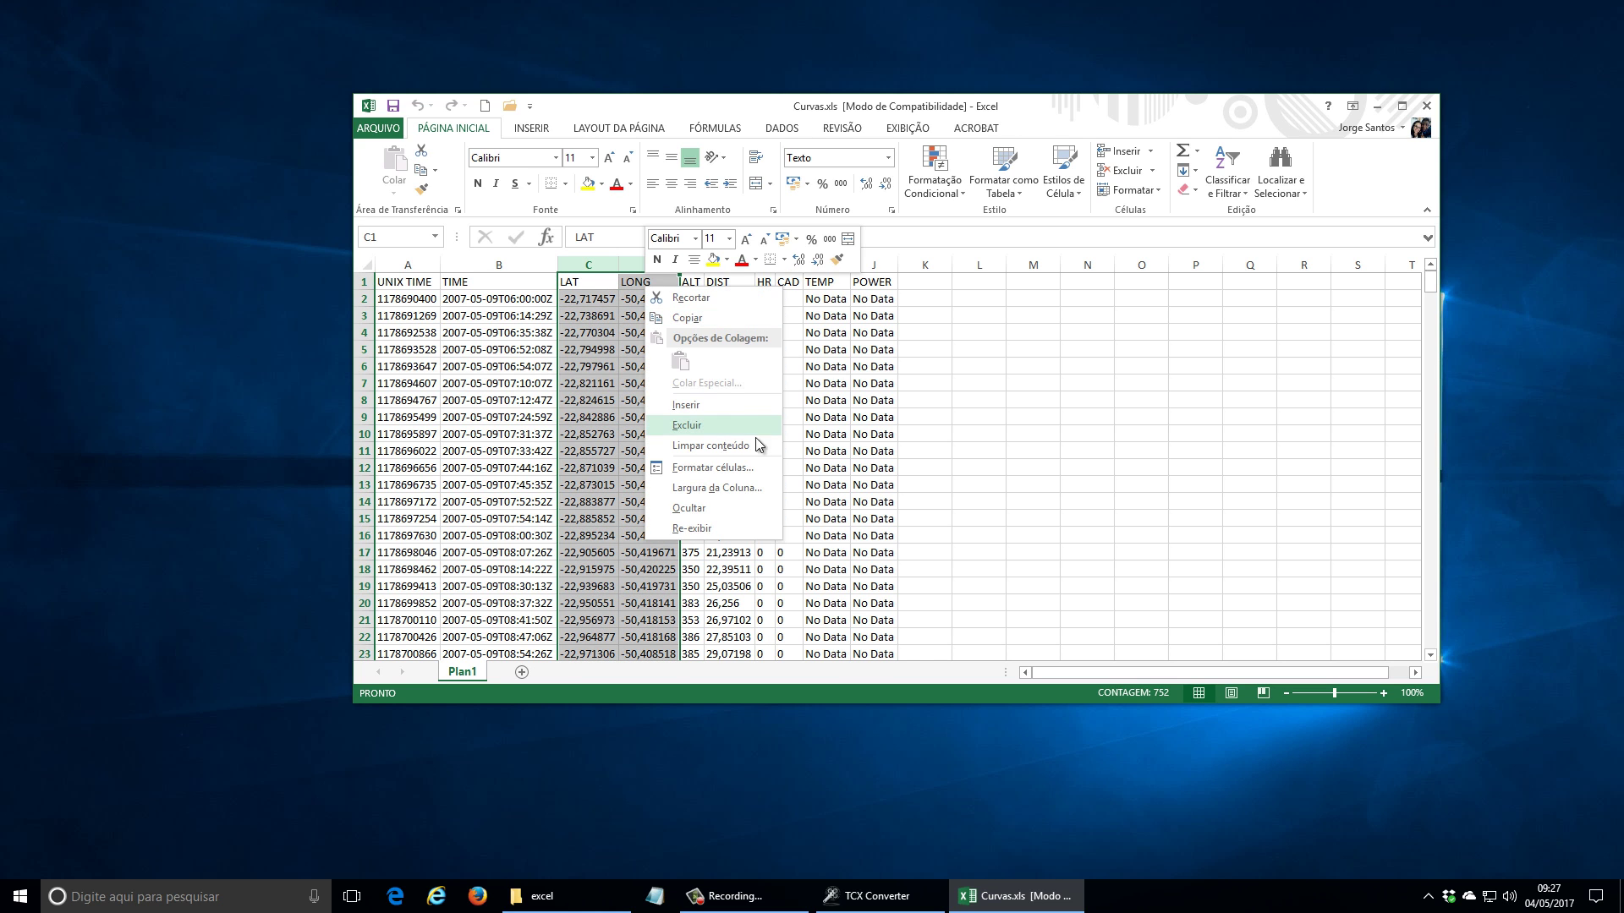
pyautogui.click(754, 470)
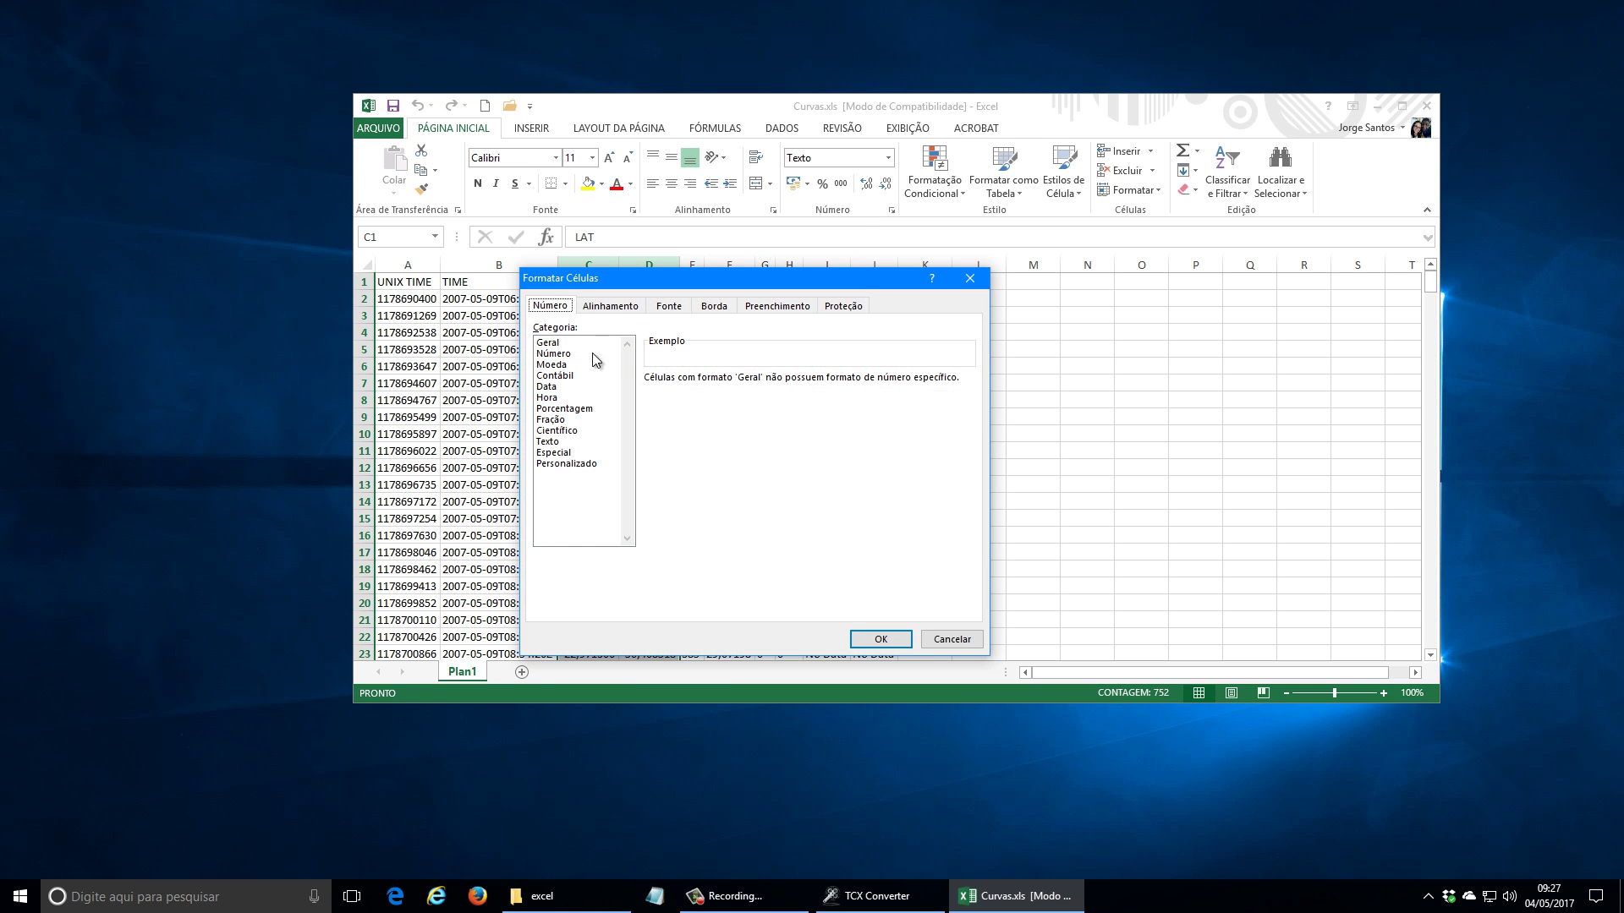
pyautogui.click(559, 354)
pyautogui.click(759, 375)
pyautogui.click(759, 375)
pyautogui.click(759, 375)
pyautogui.click(759, 376)
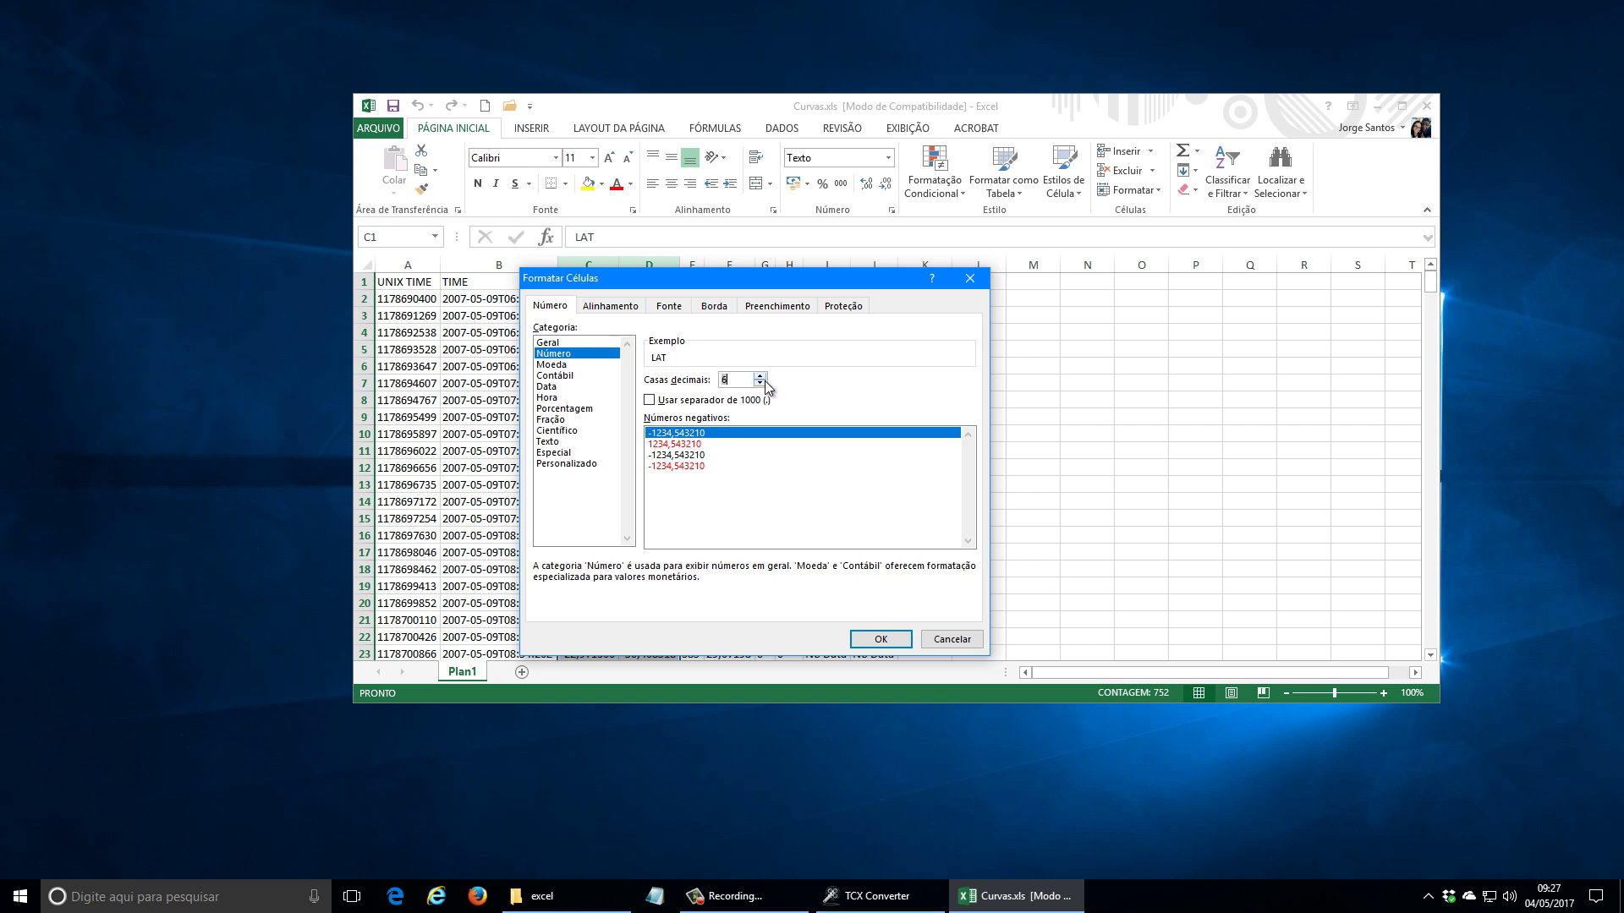
pyautogui.click(880, 639)
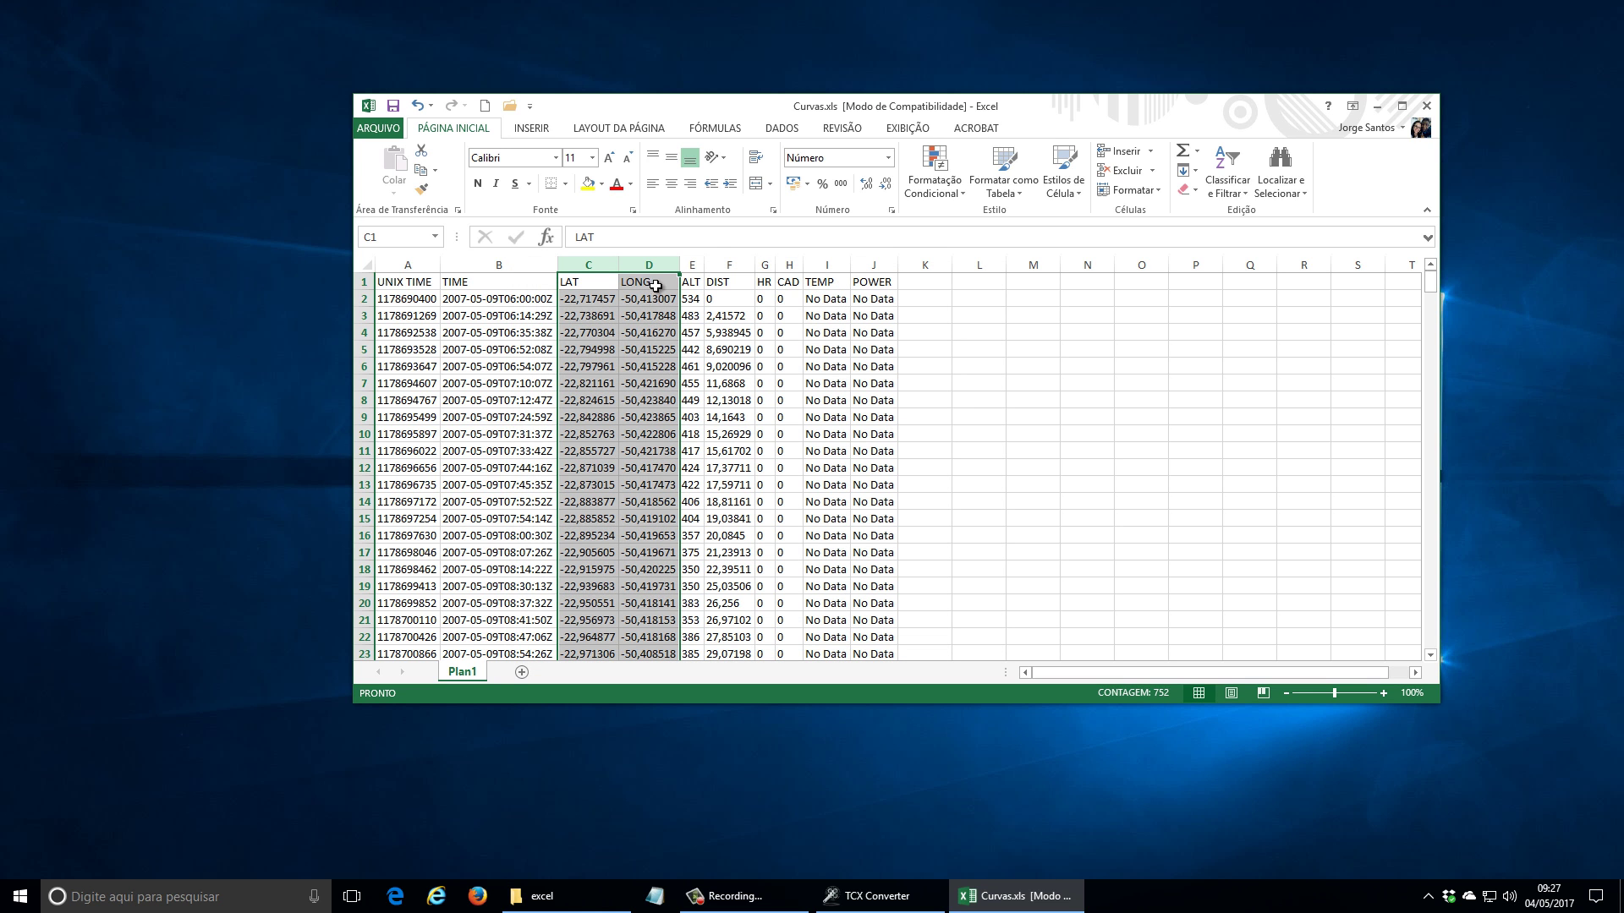
# Step: Widen the LAT, LONG and ALT columns well beyond their contents
pyautogui.moveTo(680, 265)
pyautogui.mouseDown()
pyautogui.moveTo(727, 265)
pyautogui.moveTo(656, 263)
pyautogui.mouseUp()
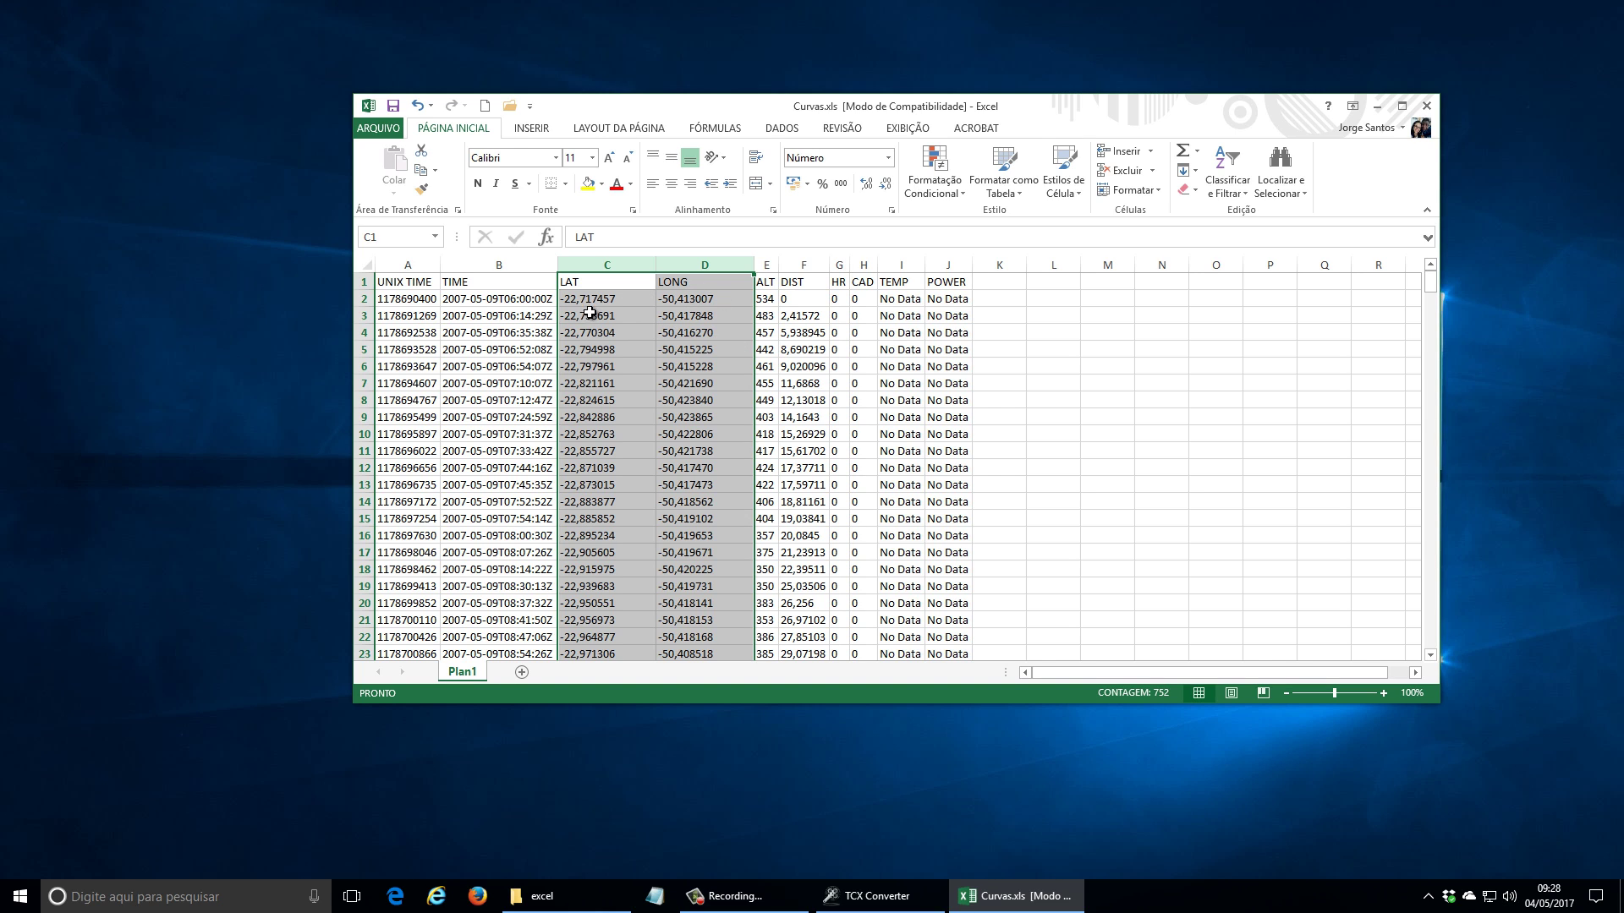
pyautogui.rightClick(612, 302)
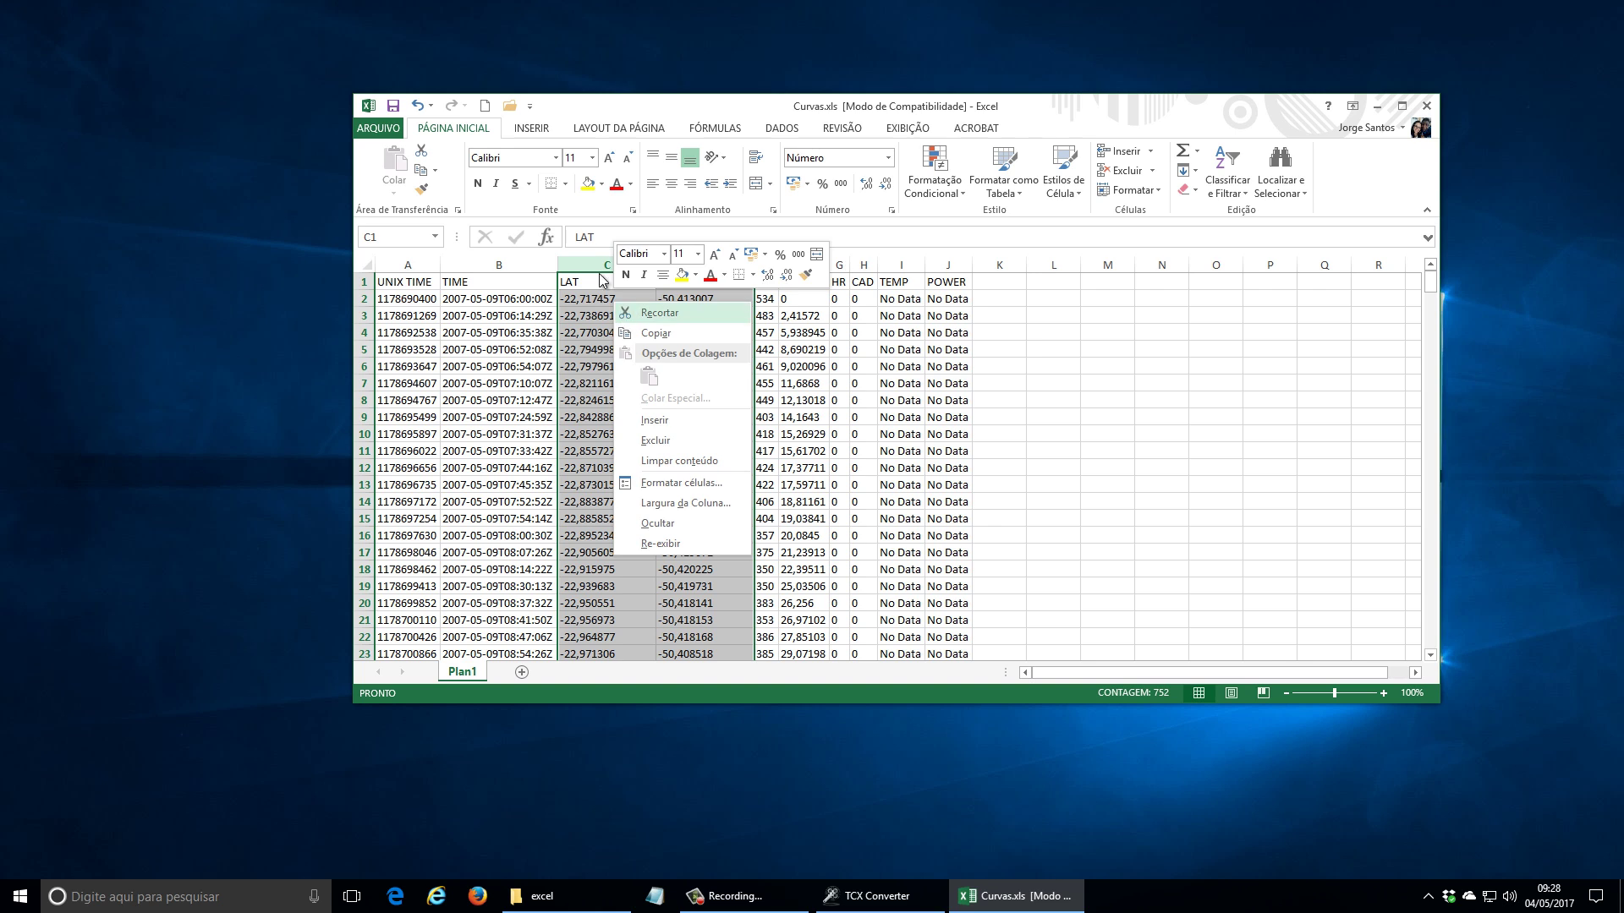
pyautogui.click(633, 109)
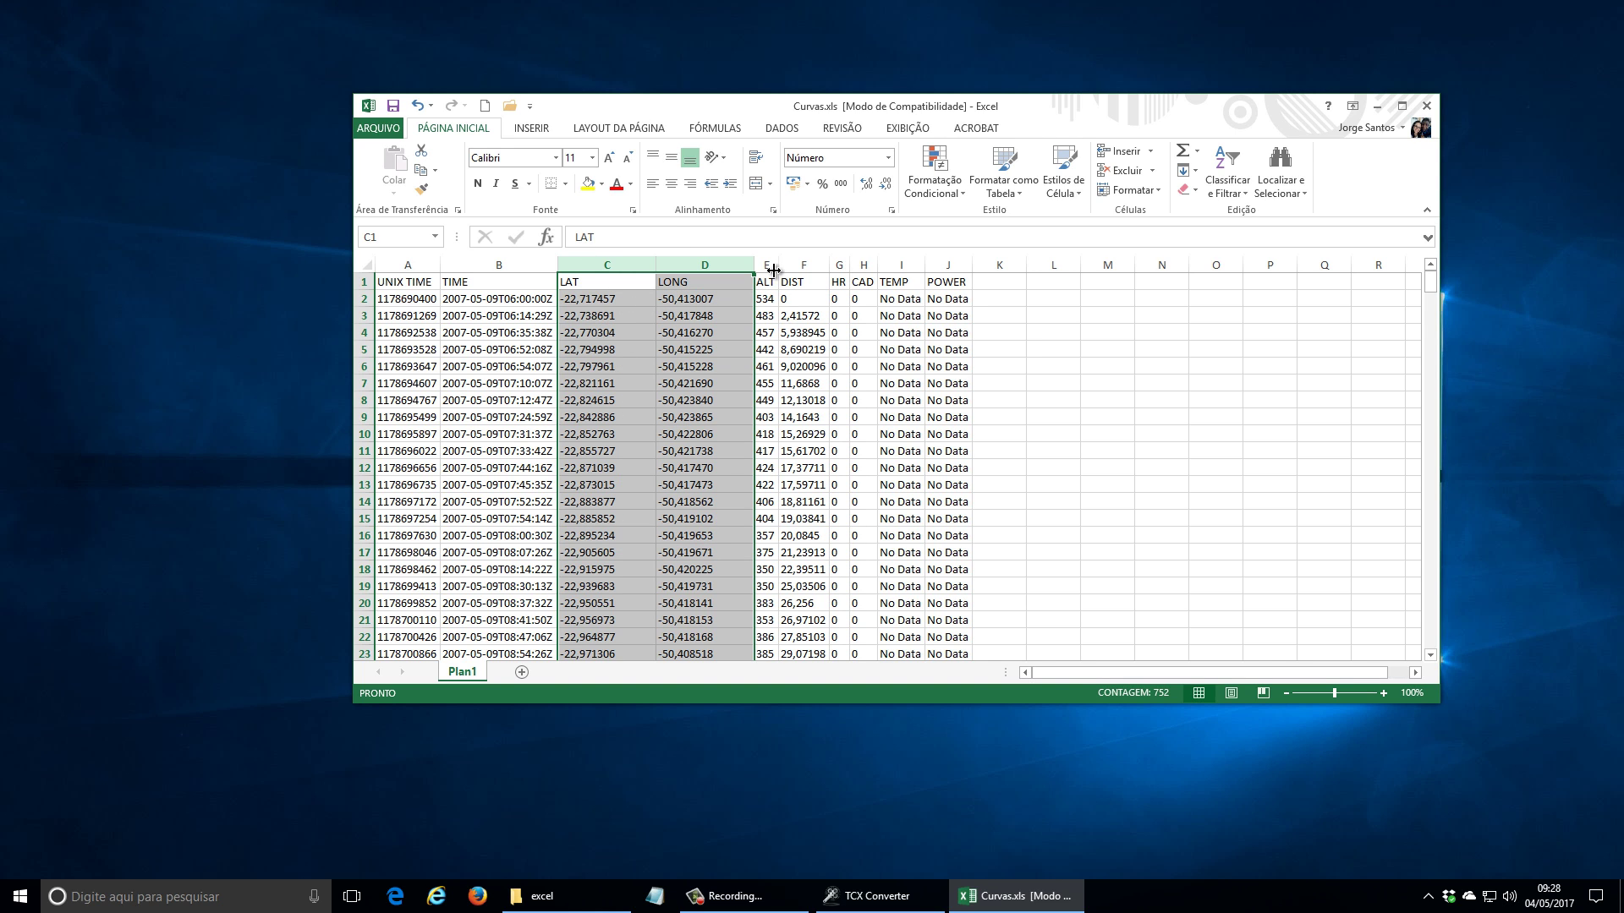
pyautogui.moveTo(777, 264); pyautogui.dragTo(851, 263)
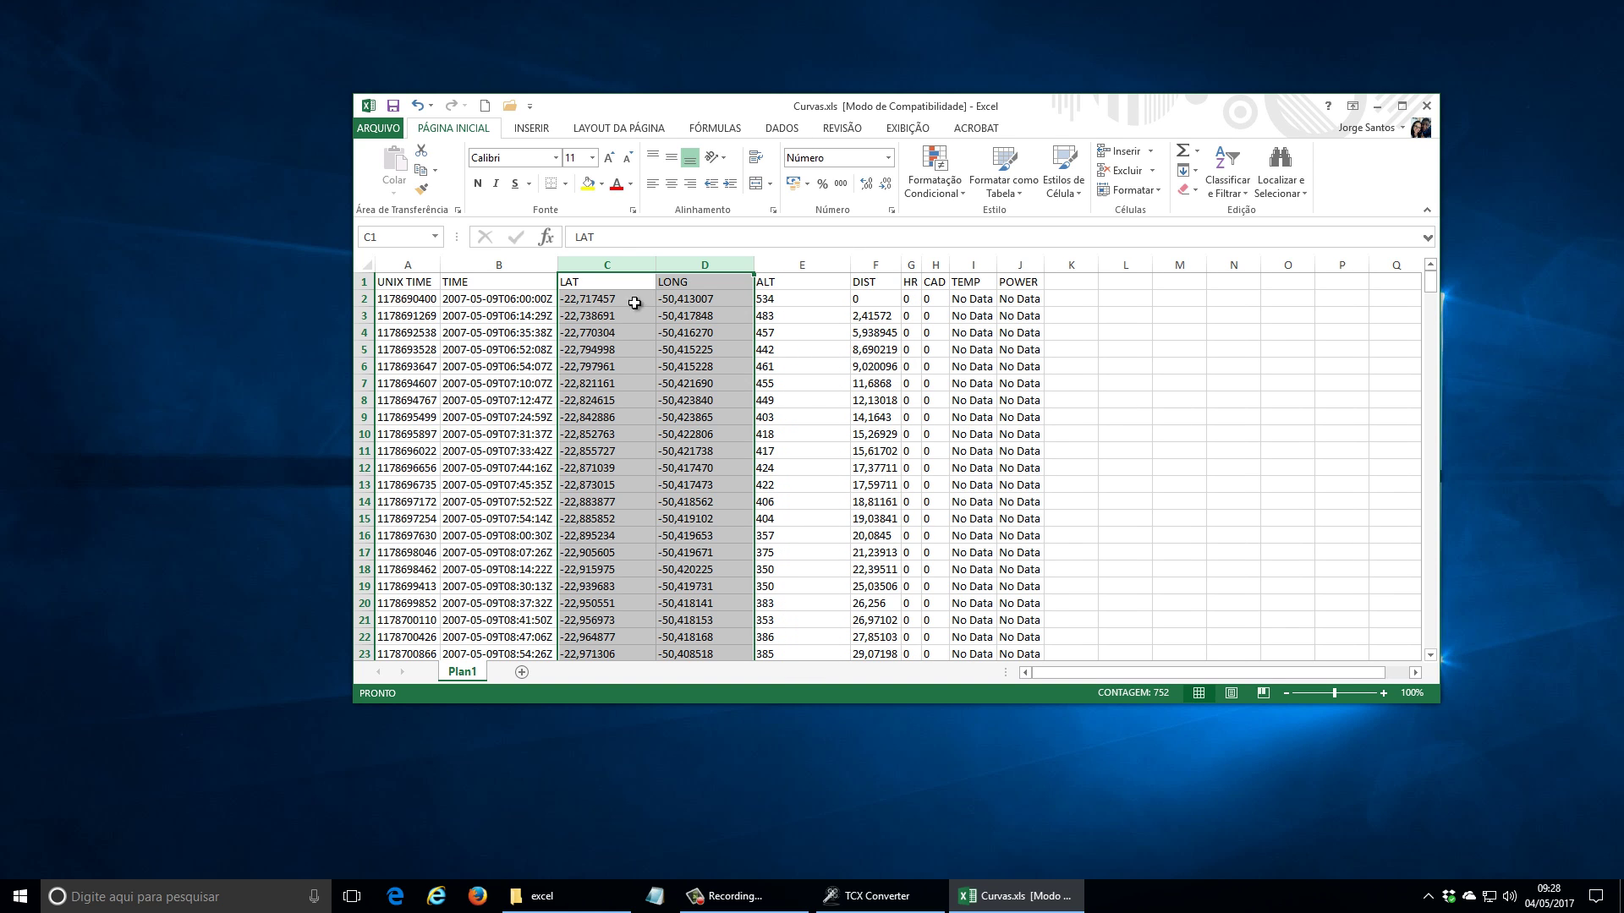
# Step: Copy the LAT, LONG and ALT columns and paste them into a blank Notepad document
pyautogui.moveTo(591, 265); pyautogui.dragTo(799, 264)
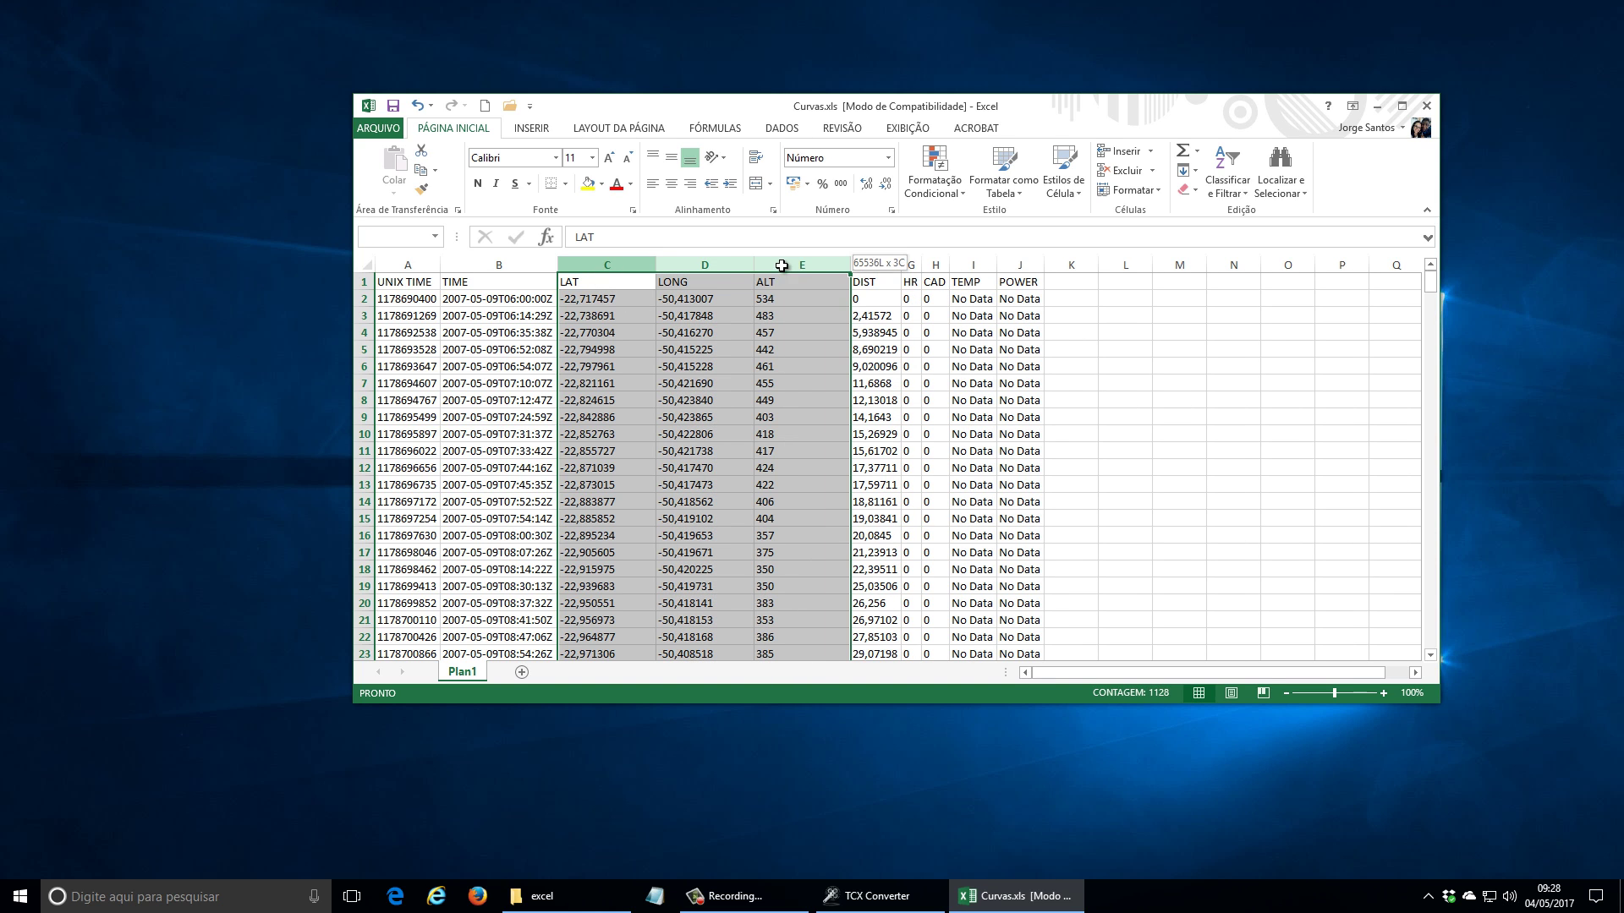
pyautogui.rightClick(701, 268)
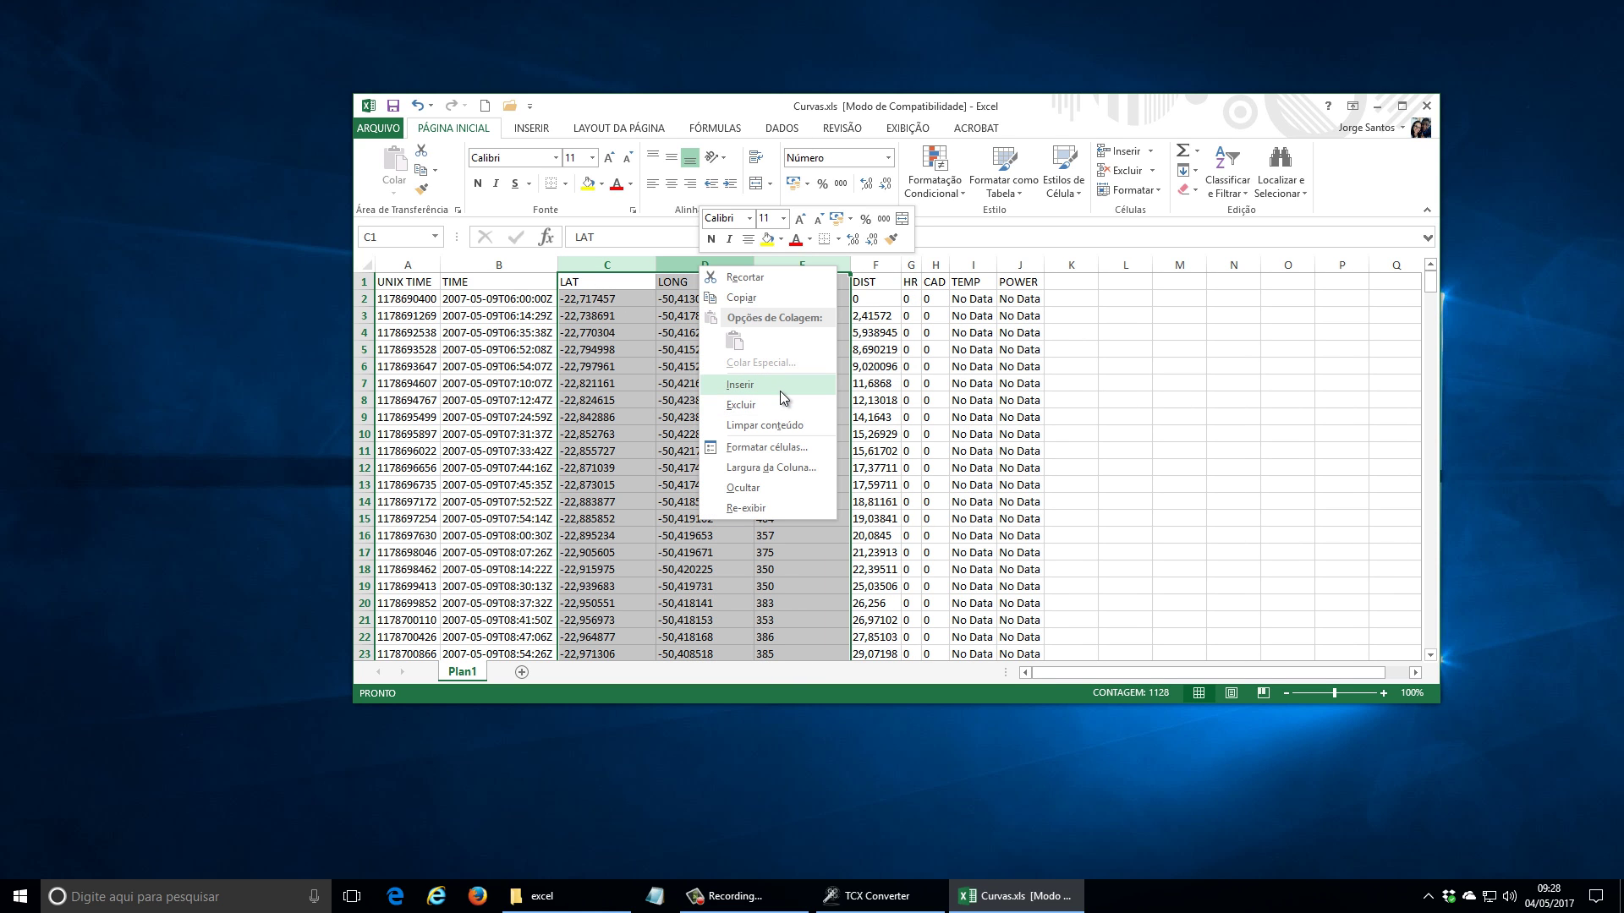
pyautogui.click(740, 298)
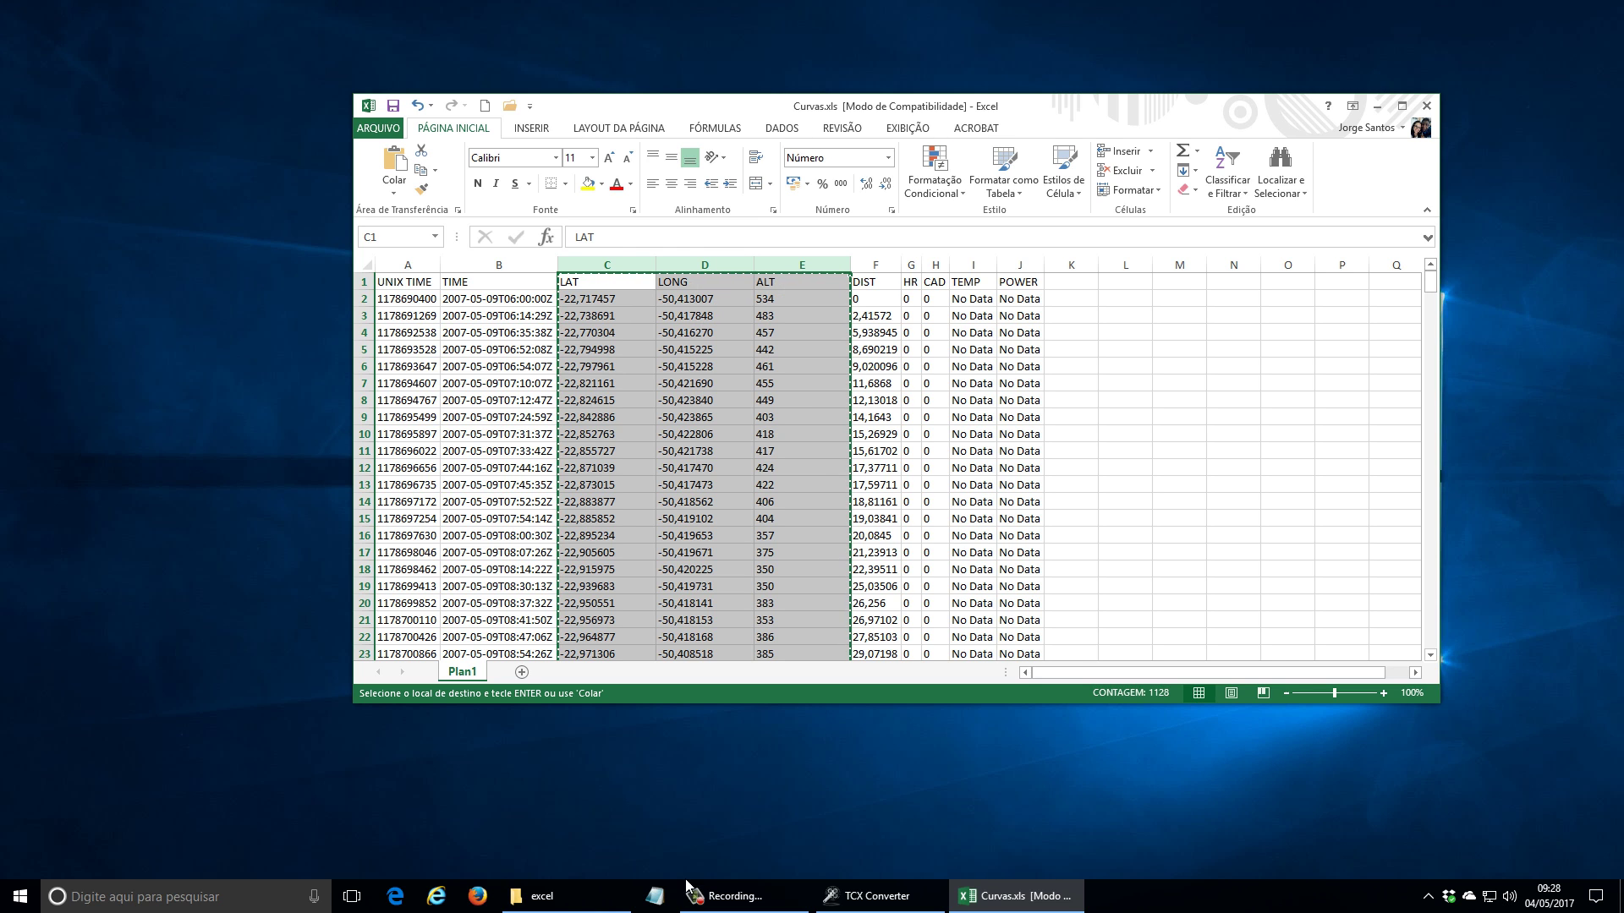
pyautogui.click(654, 896)
pyautogui.click(386, 298)
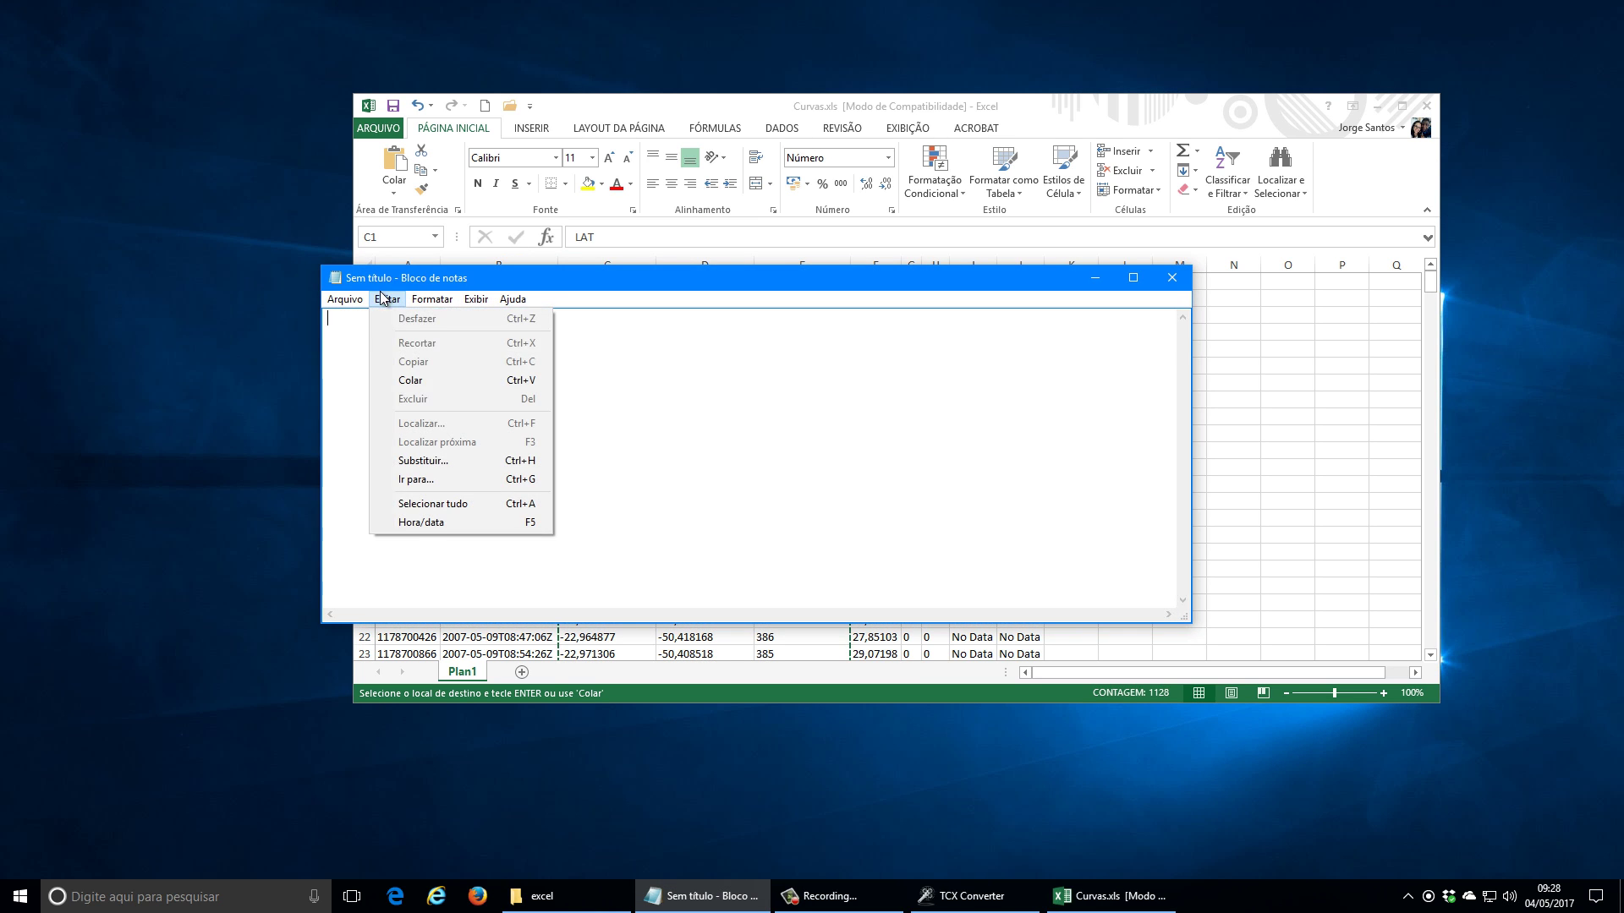
pyautogui.click(438, 379)
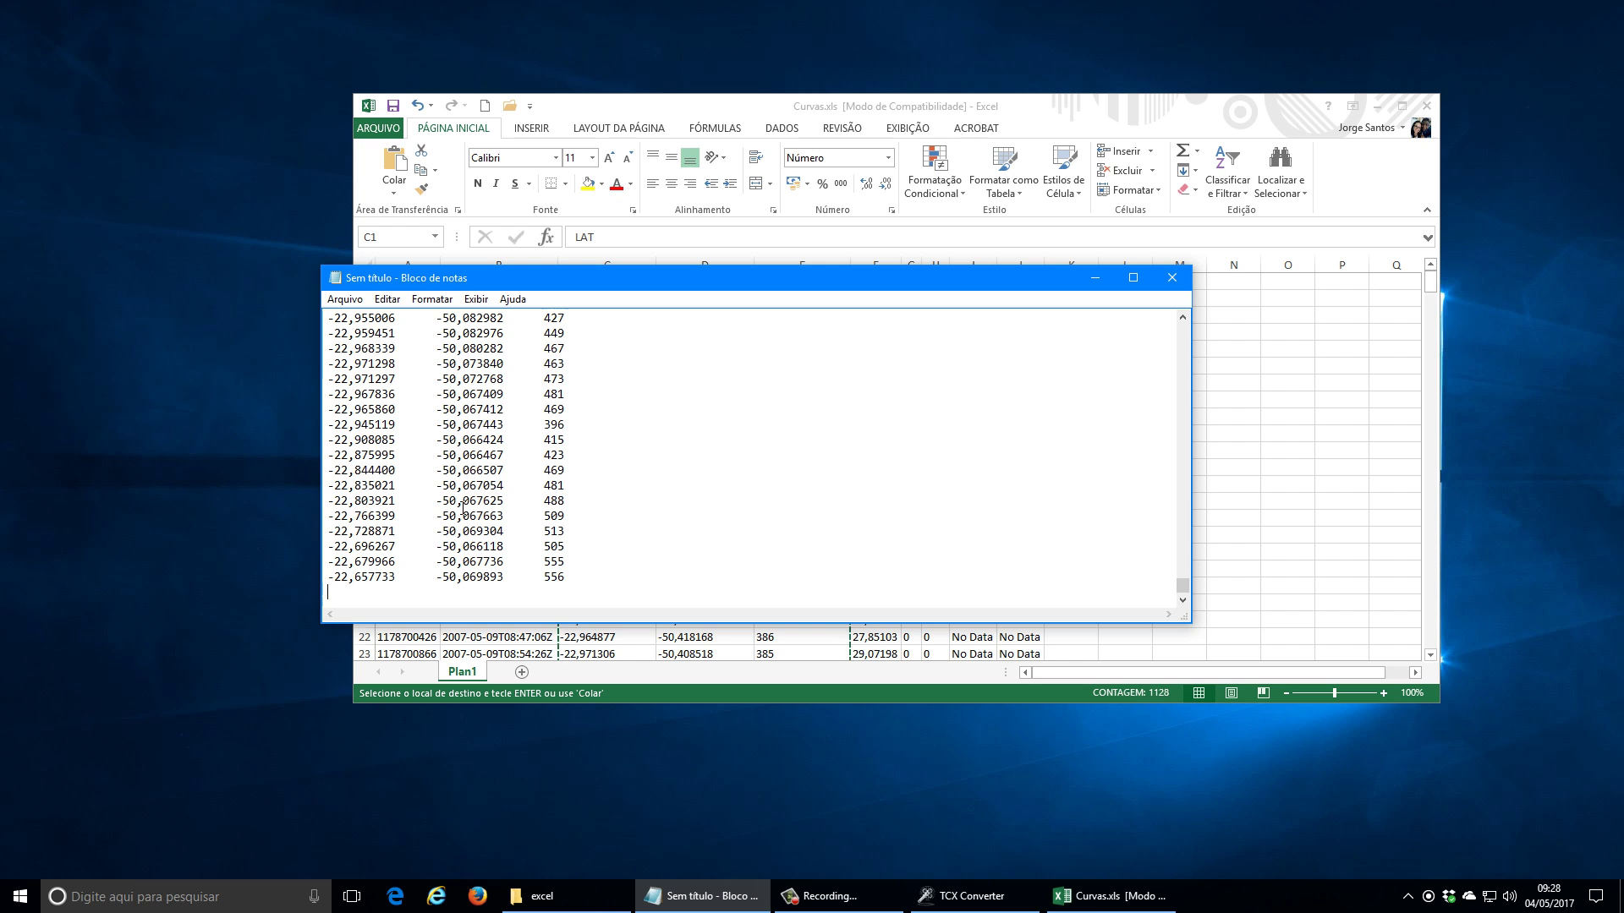
# Step: Copy the whole text of the Notepad document and move its window aside to uncover the spreadsheet
pyautogui.click(388, 300)
pyautogui.press('Down')
pyautogui.press('Down')
pyautogui.press('Down')
pyautogui.press('Down')
pyautogui.press('Down')
pyautogui.press('Down')
pyautogui.press('Down')
pyautogui.press('Down')
pyautogui.press('Down')
pyautogui.press('Down')
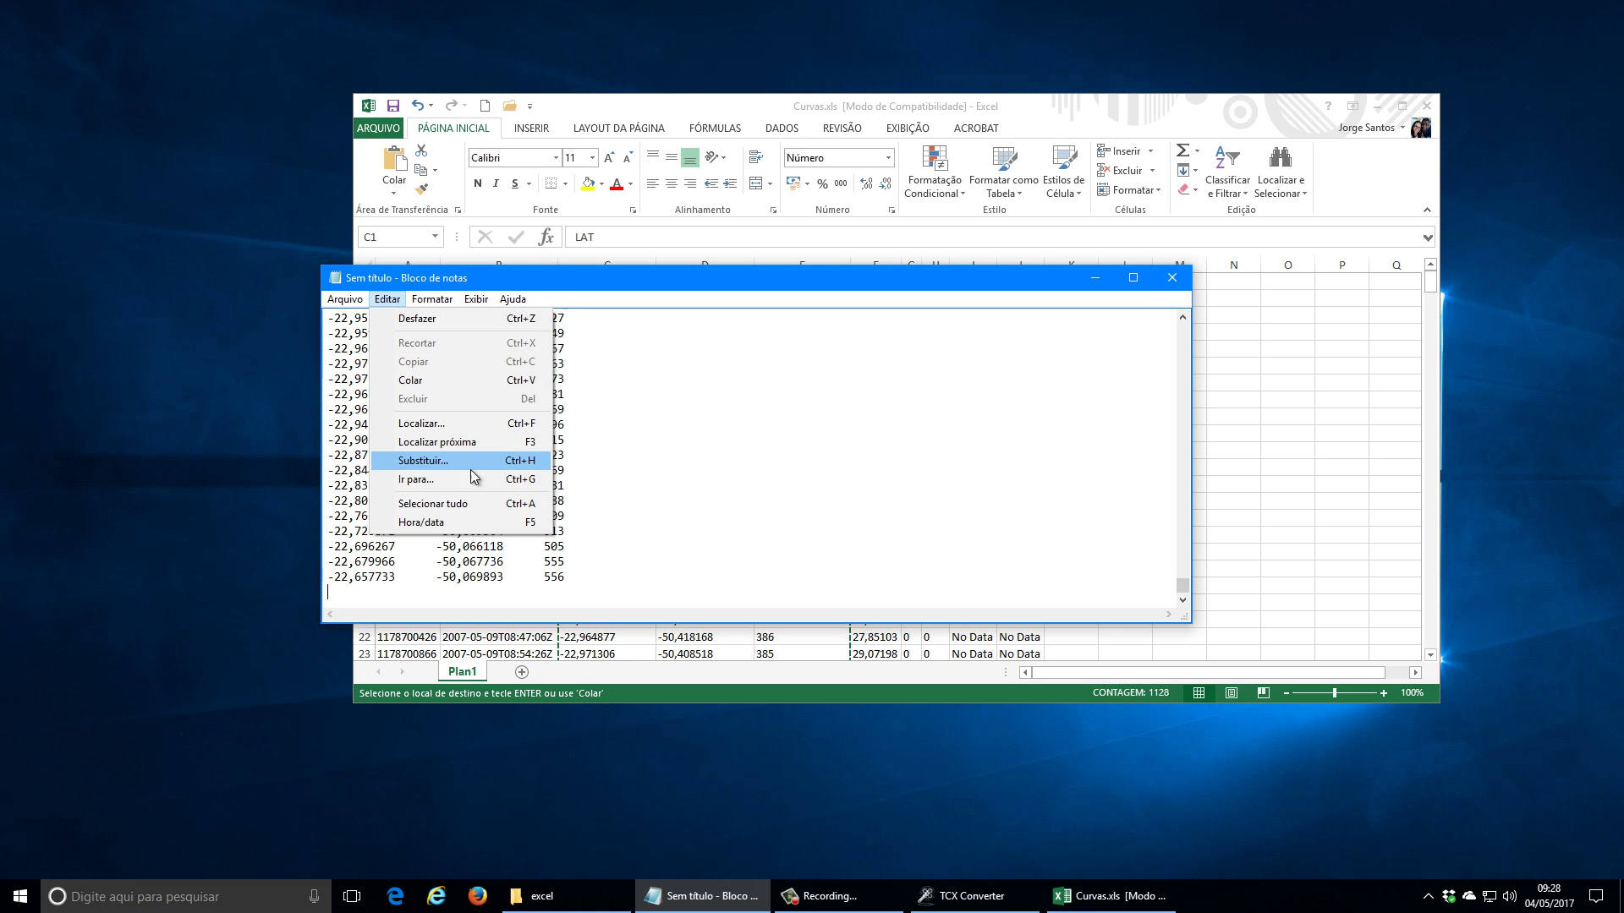
pyautogui.press('Return')
pyautogui.click(389, 300)
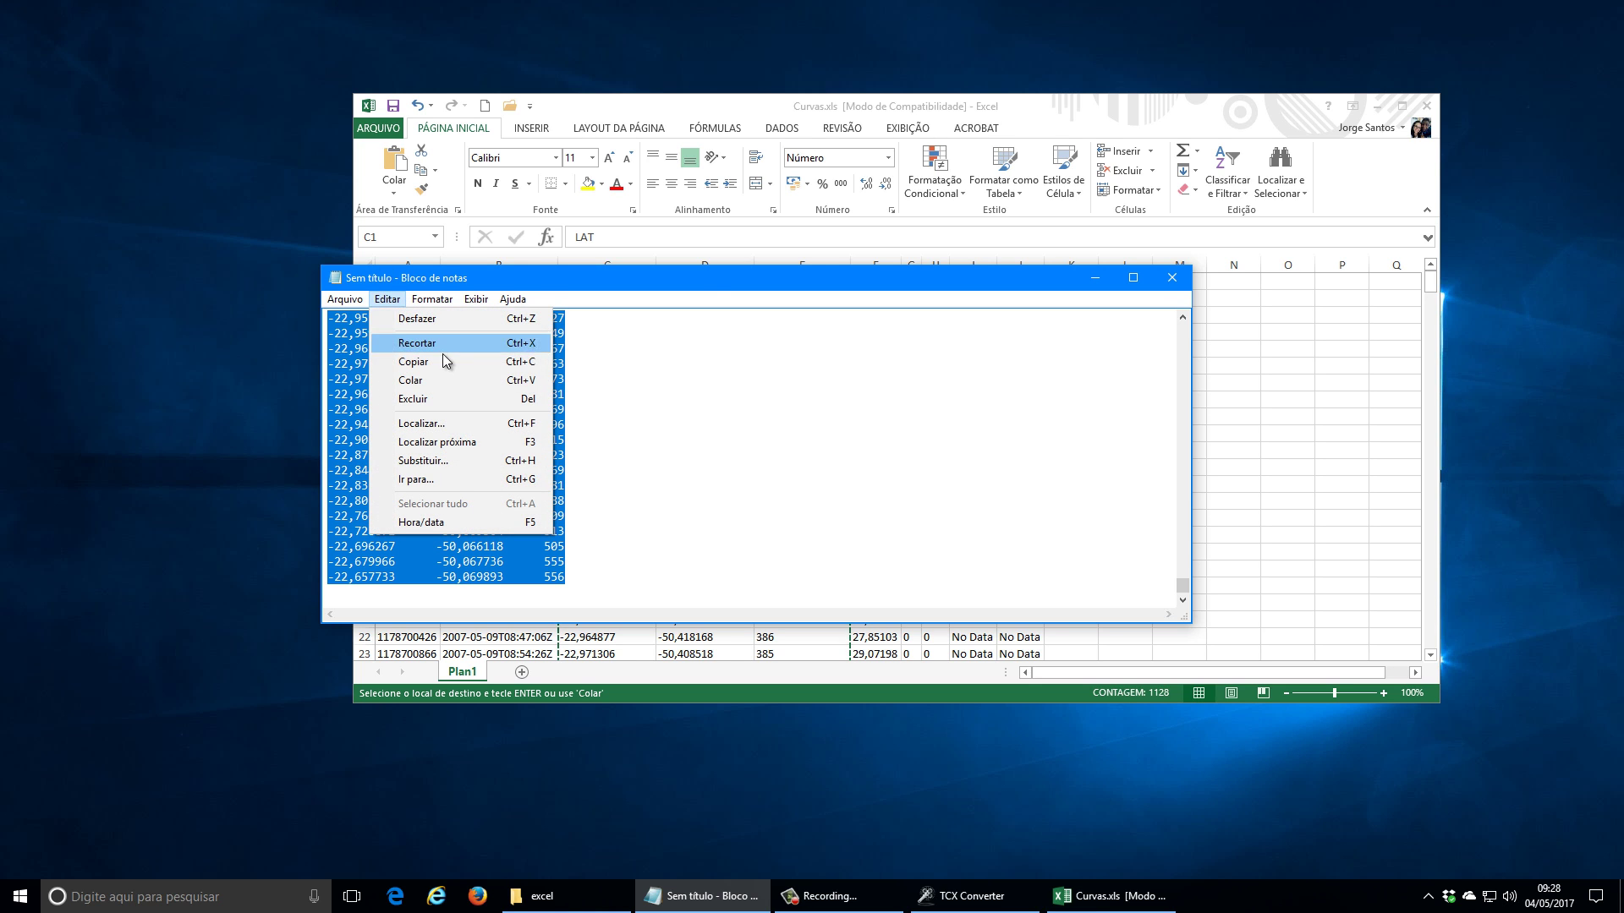
pyautogui.click(444, 358)
pyautogui.moveTo(1022, 279); pyautogui.dragTo(203, 338)
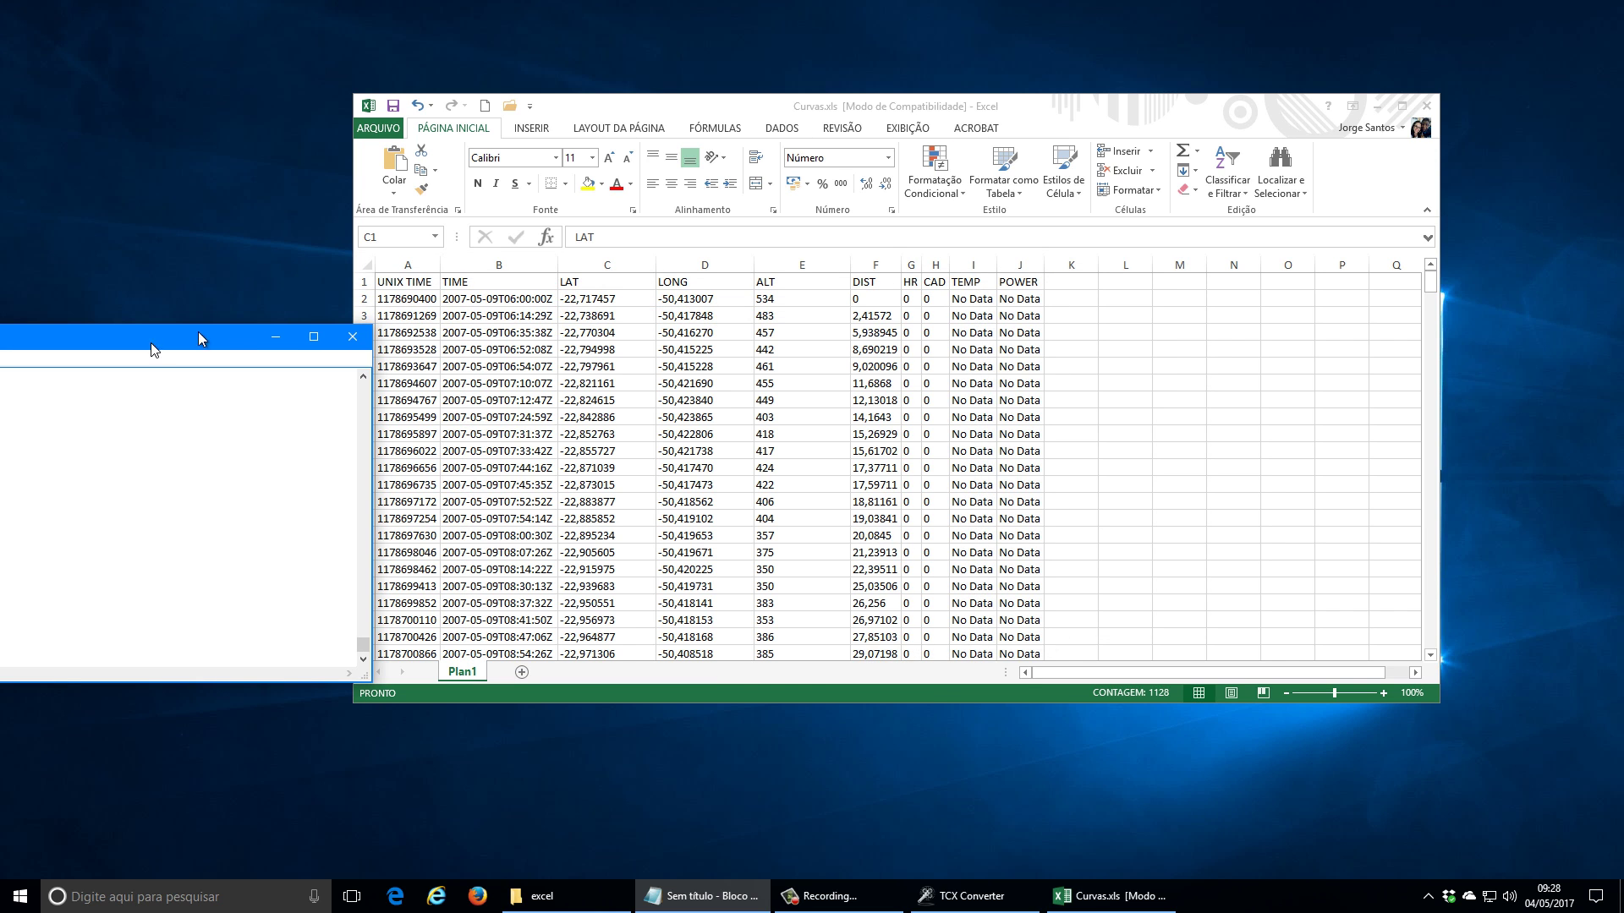
# Step: Paste the copied coordinates into the Curvas.xls sheet as plain text (Texto), starting at cell K1
pyautogui.click(1077, 281)
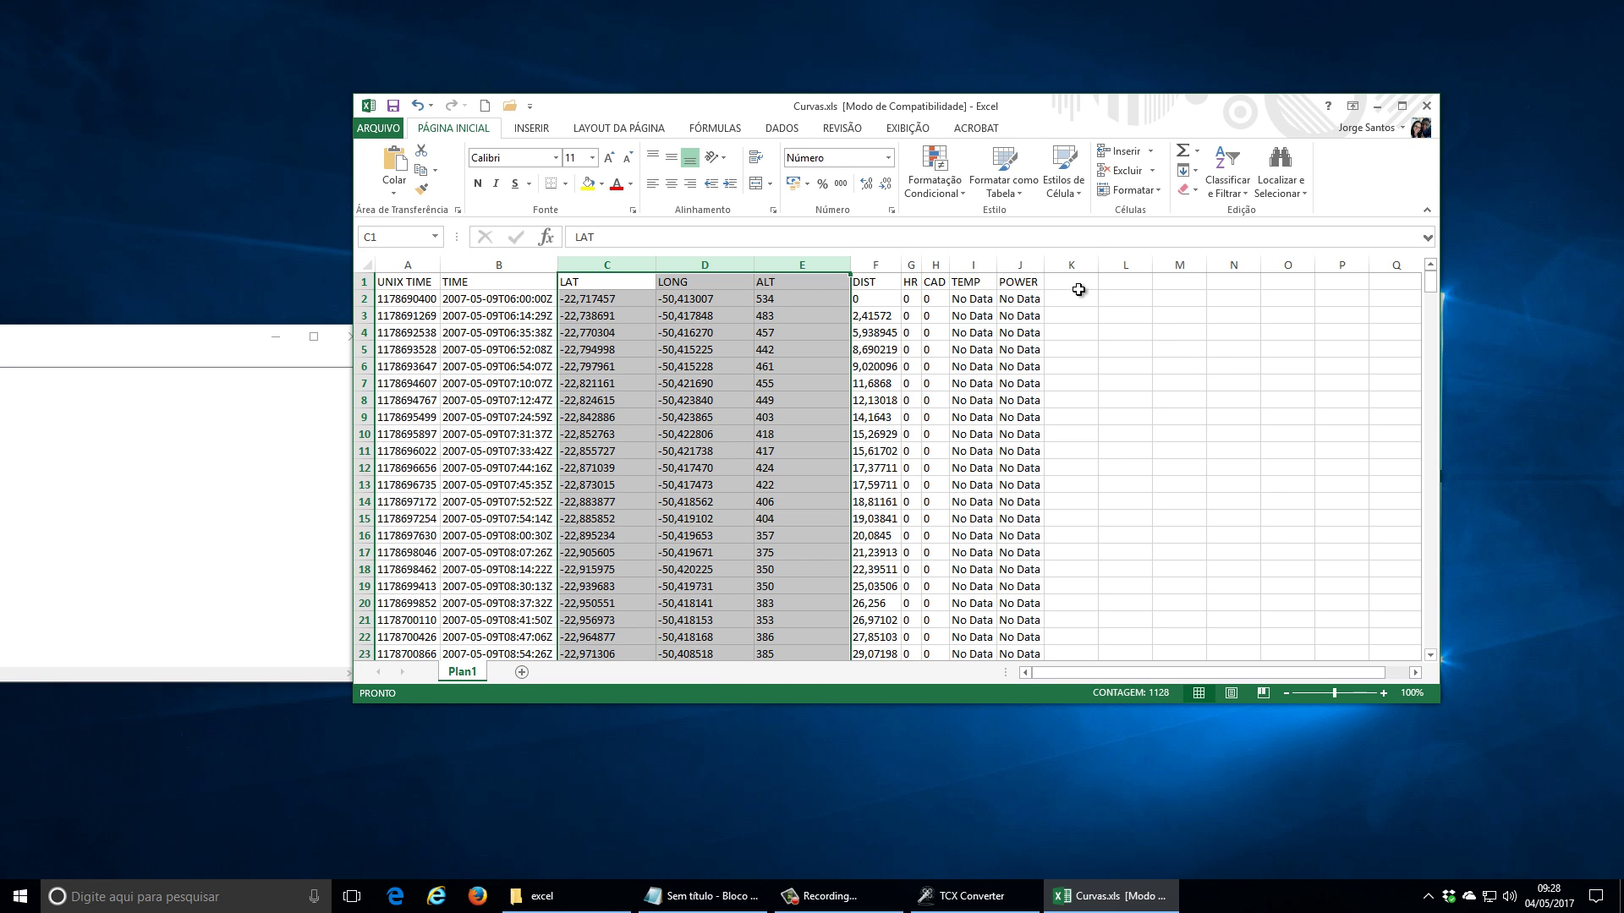
pyautogui.click(1074, 283)
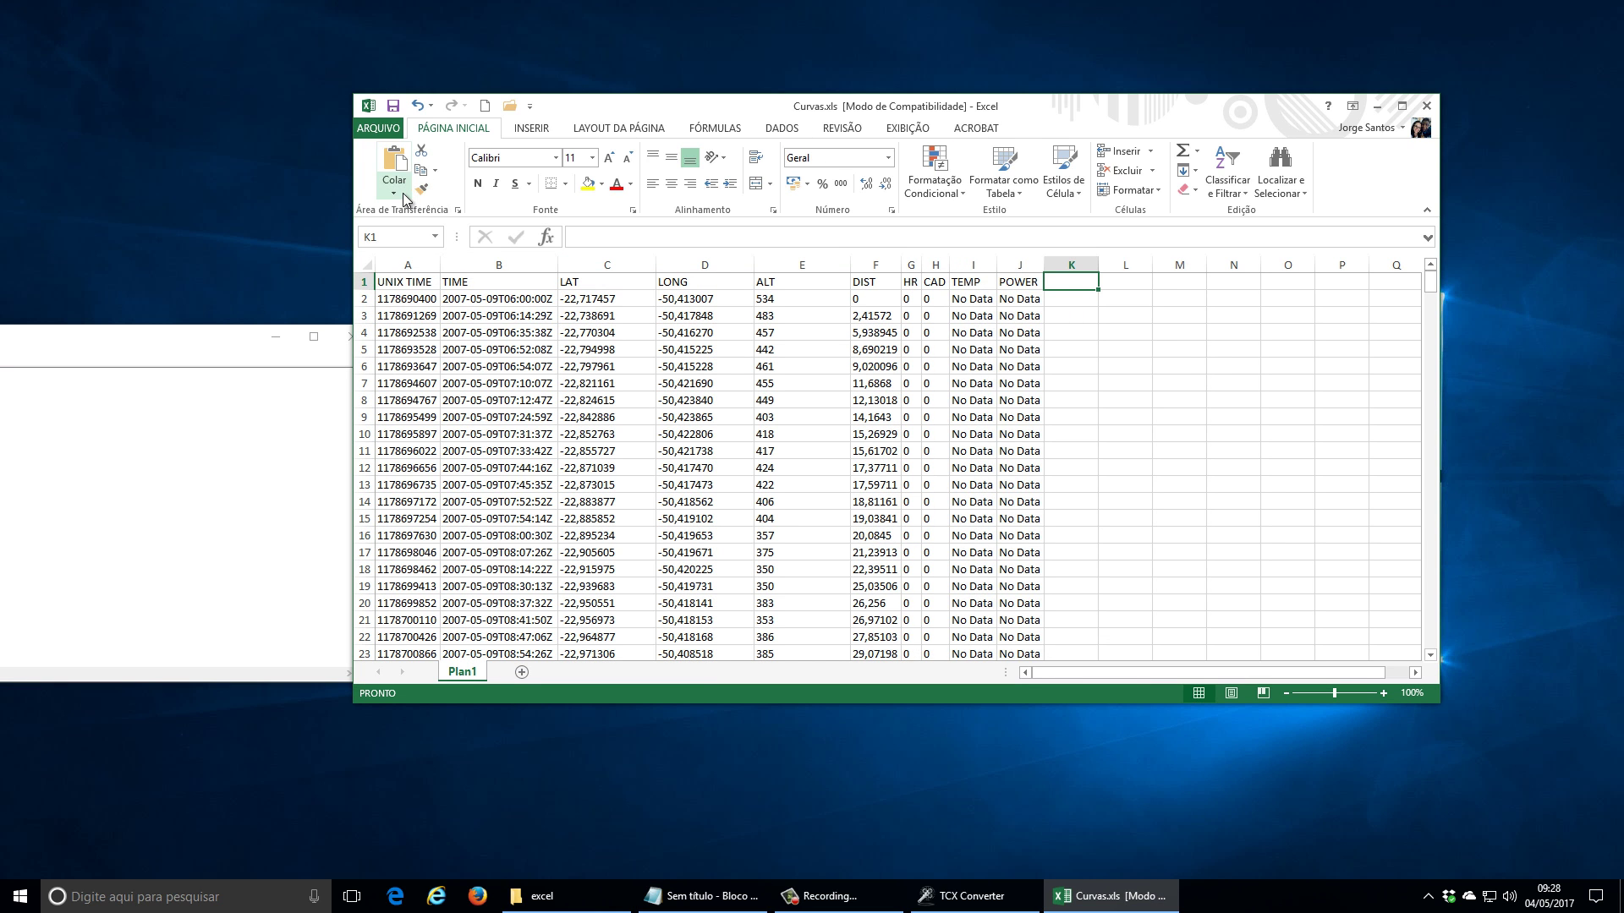
pyautogui.hotkey('ctrl', 'alt', 'v')
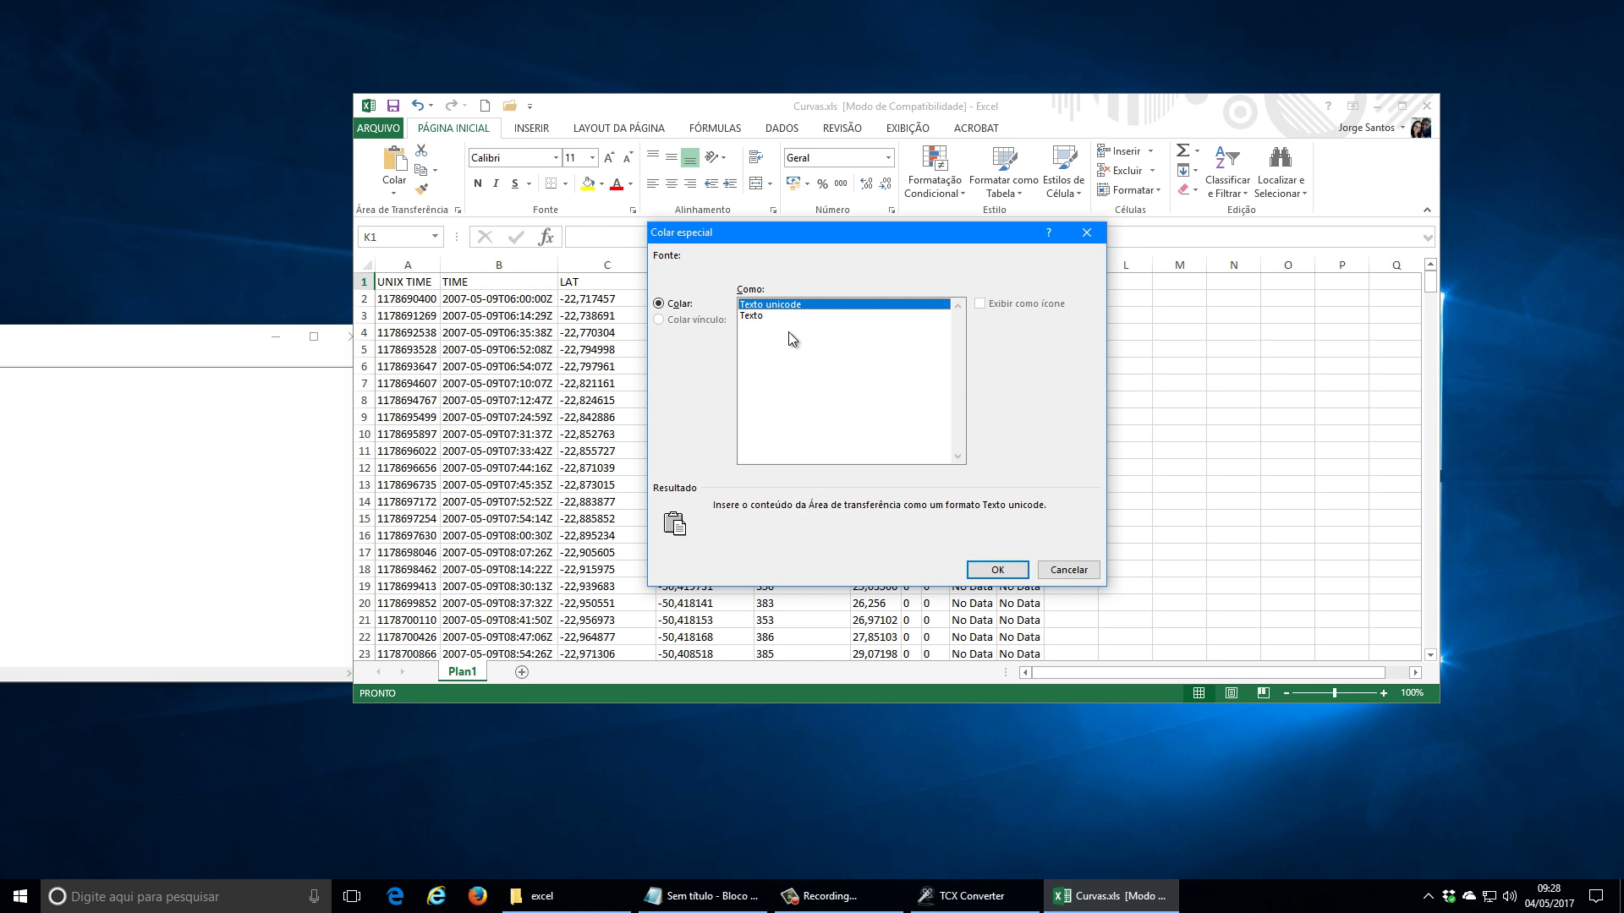
pyautogui.click(786, 315)
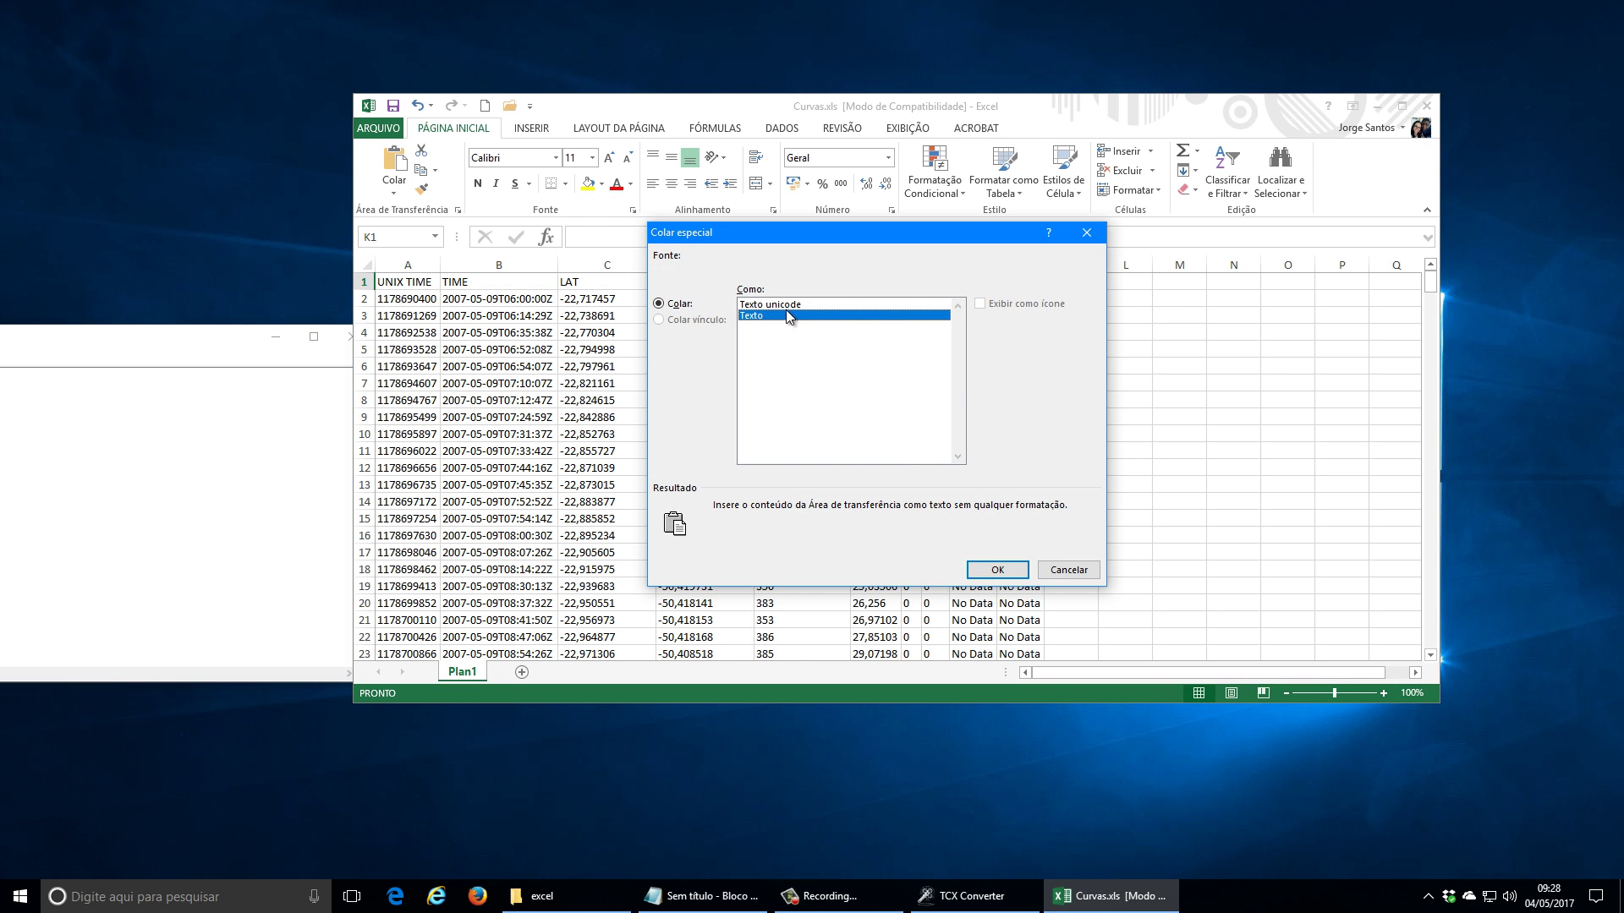
pyautogui.click(989, 570)
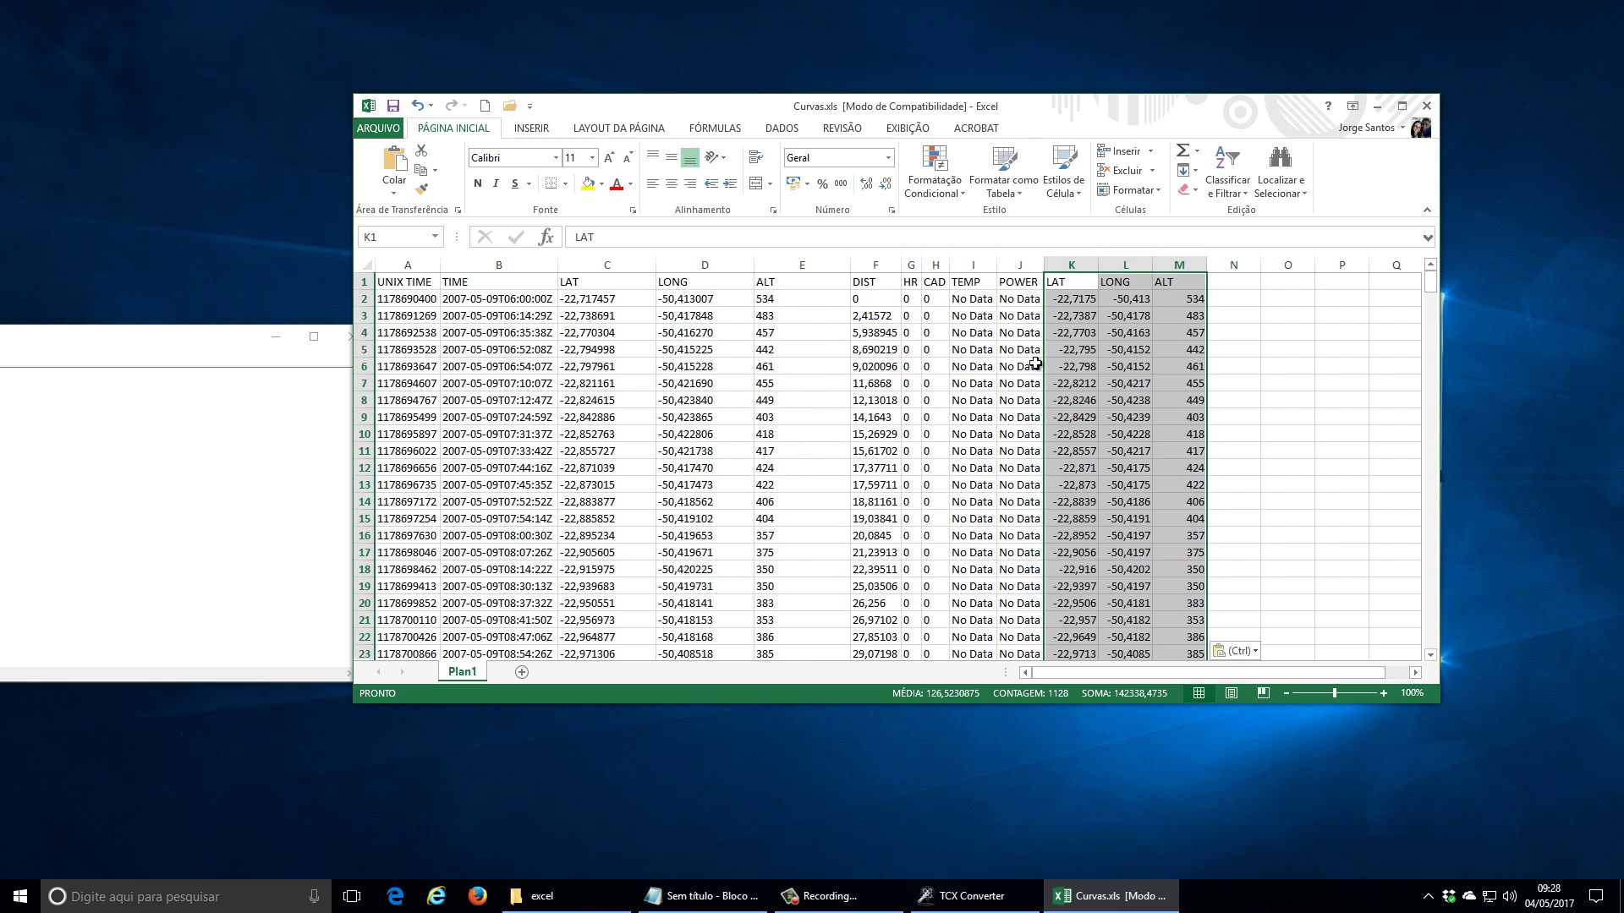
# Step: Fit the pasted LAT and LONG columns to their contents and widen the pasted ALT column
pyautogui.doubleClick(1098, 264)
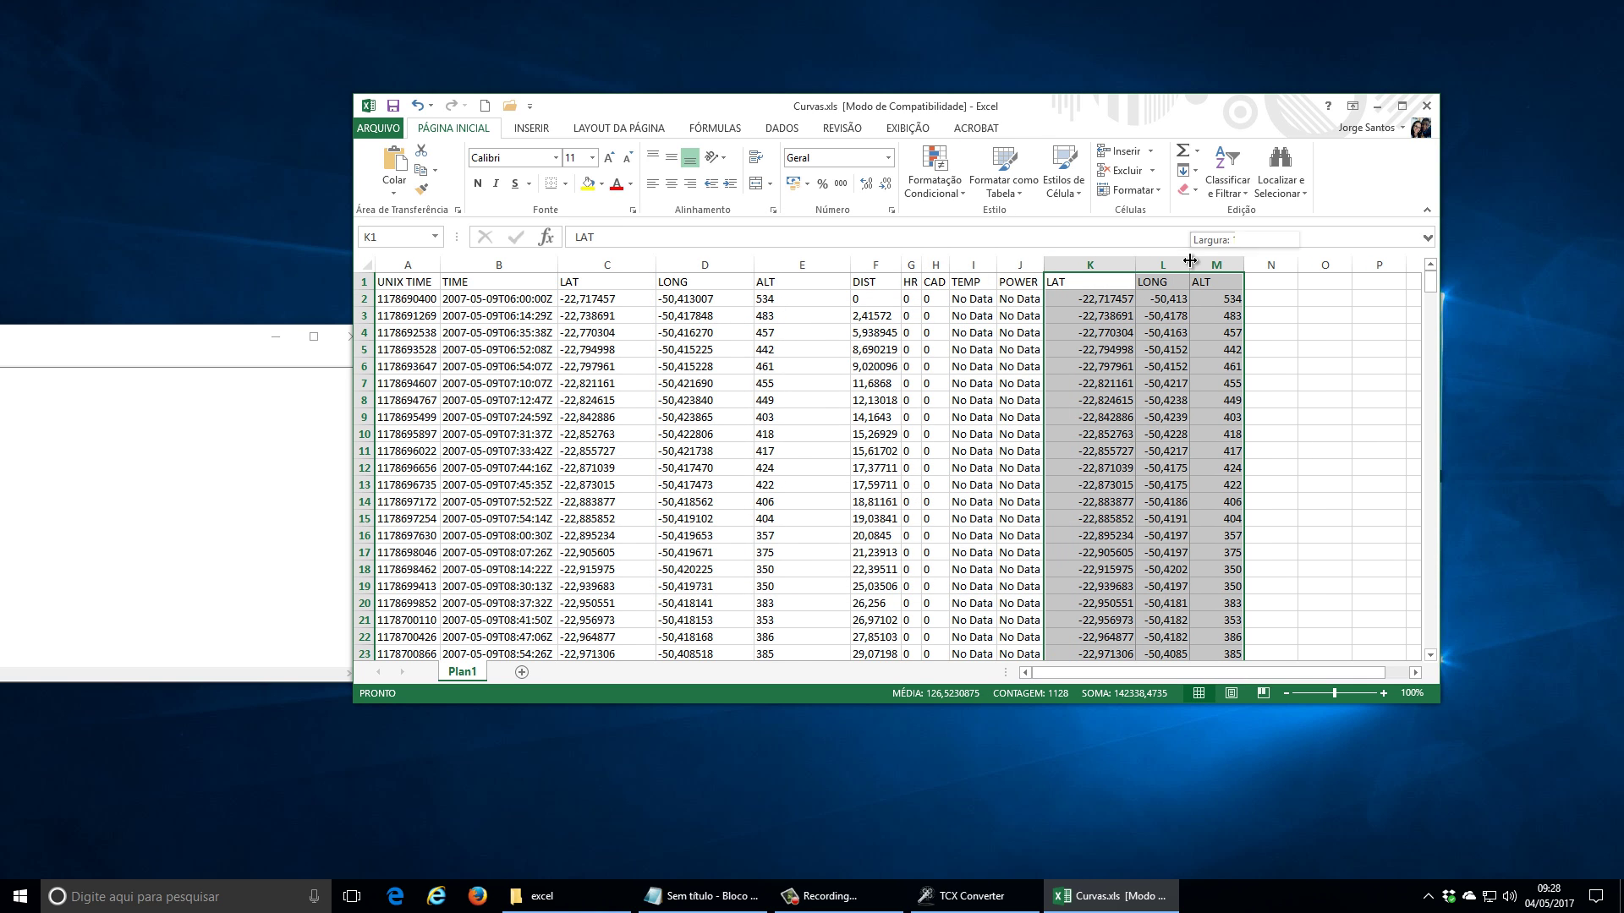
pyautogui.doubleClick(1189, 264)
pyautogui.moveTo(1270, 264); pyautogui.dragTo(1298, 264)
# Step: Compare the pasted LAT, LONG and ALT values with the original columns, from row 2 down to the last row
pyautogui.click(1146, 301)
pyautogui.click(1073, 297)
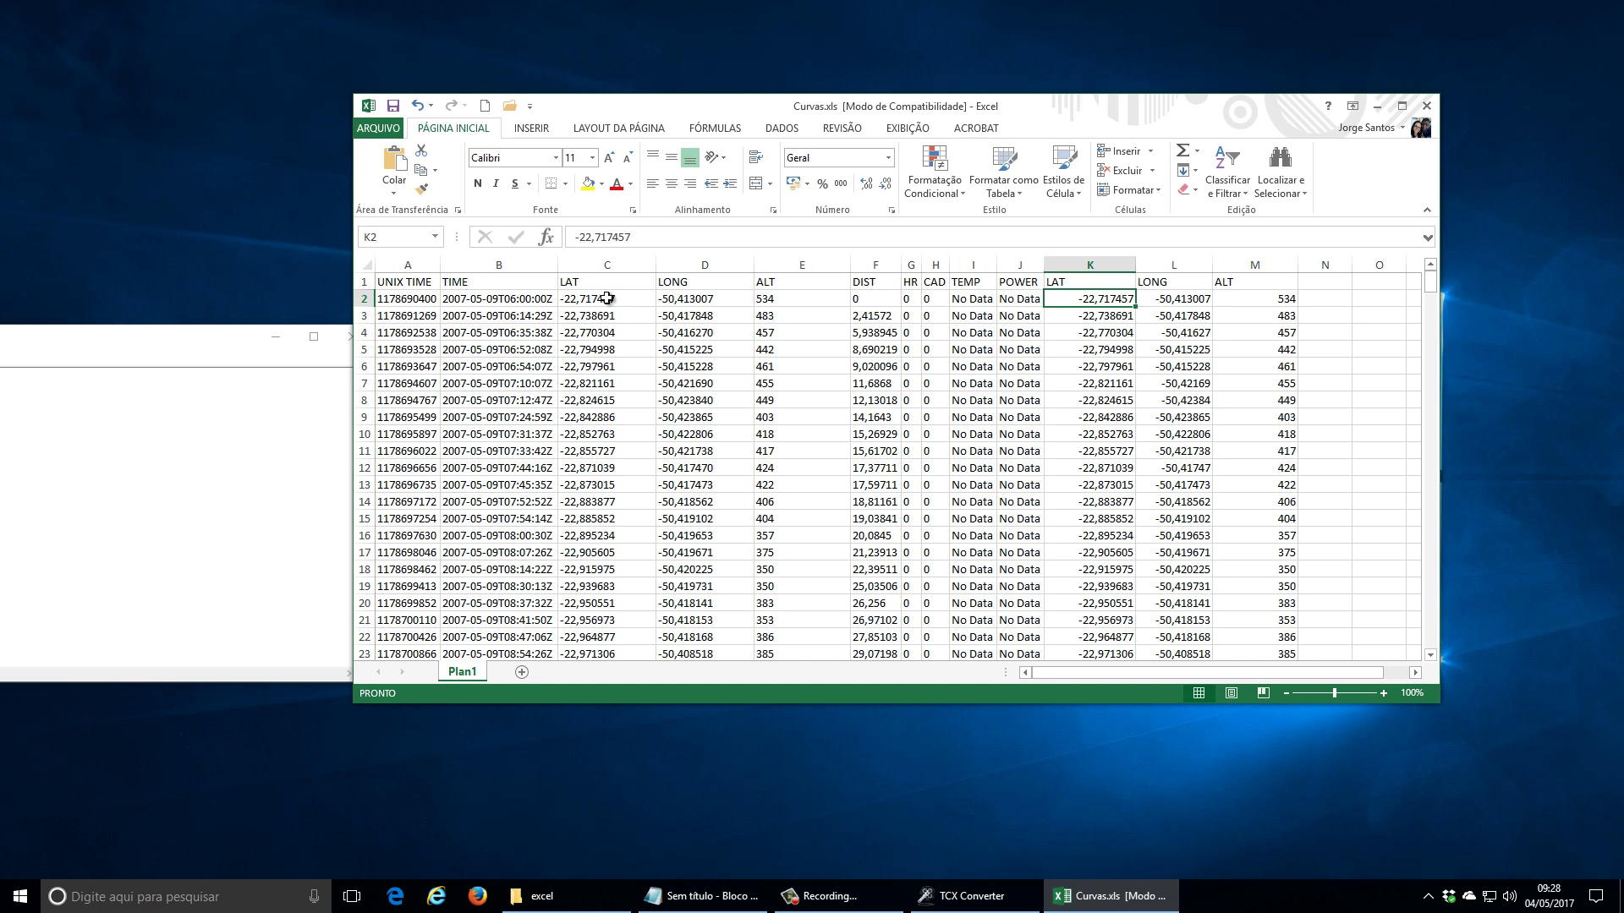
pyautogui.click(587, 266)
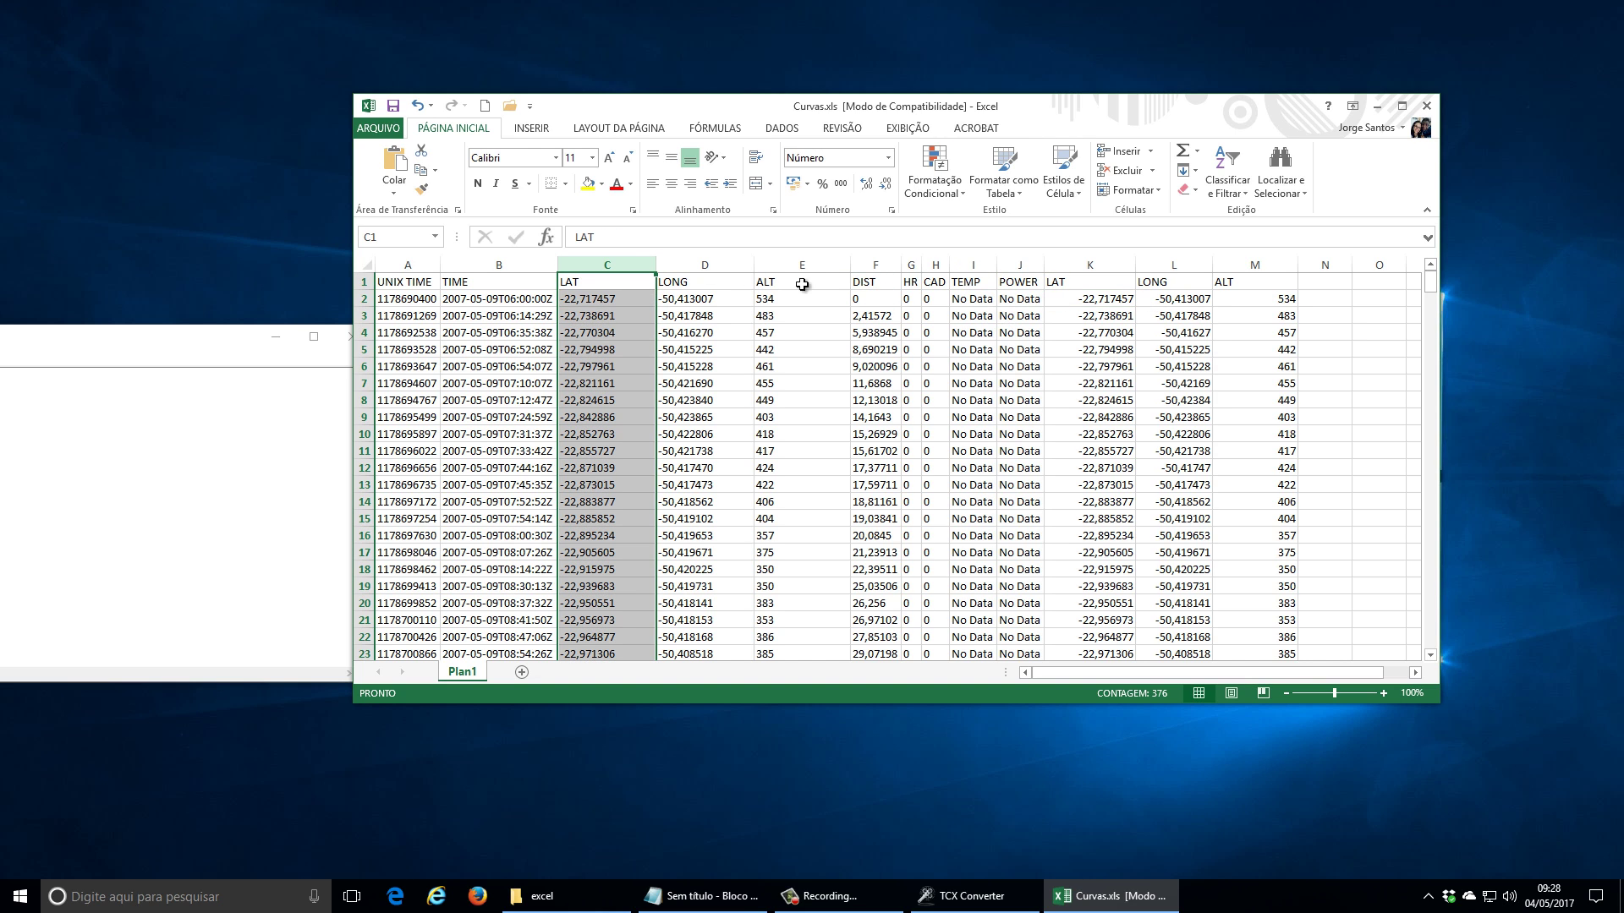
pyautogui.click(600, 299)
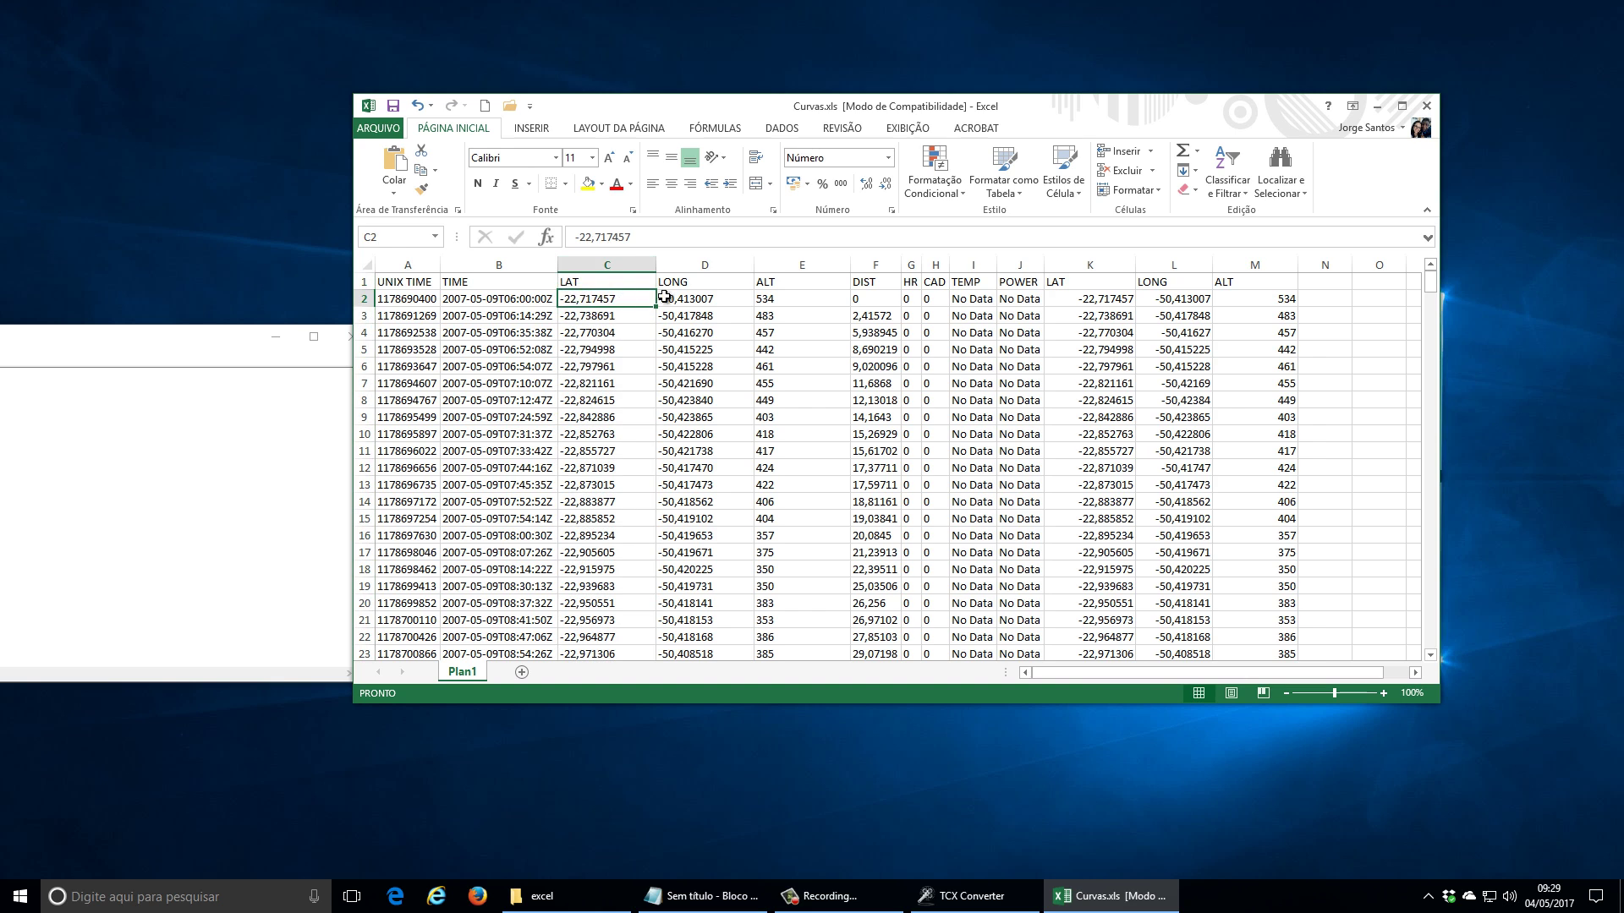
pyautogui.click(678, 300)
pyautogui.click(772, 299)
pyautogui.click(1226, 297)
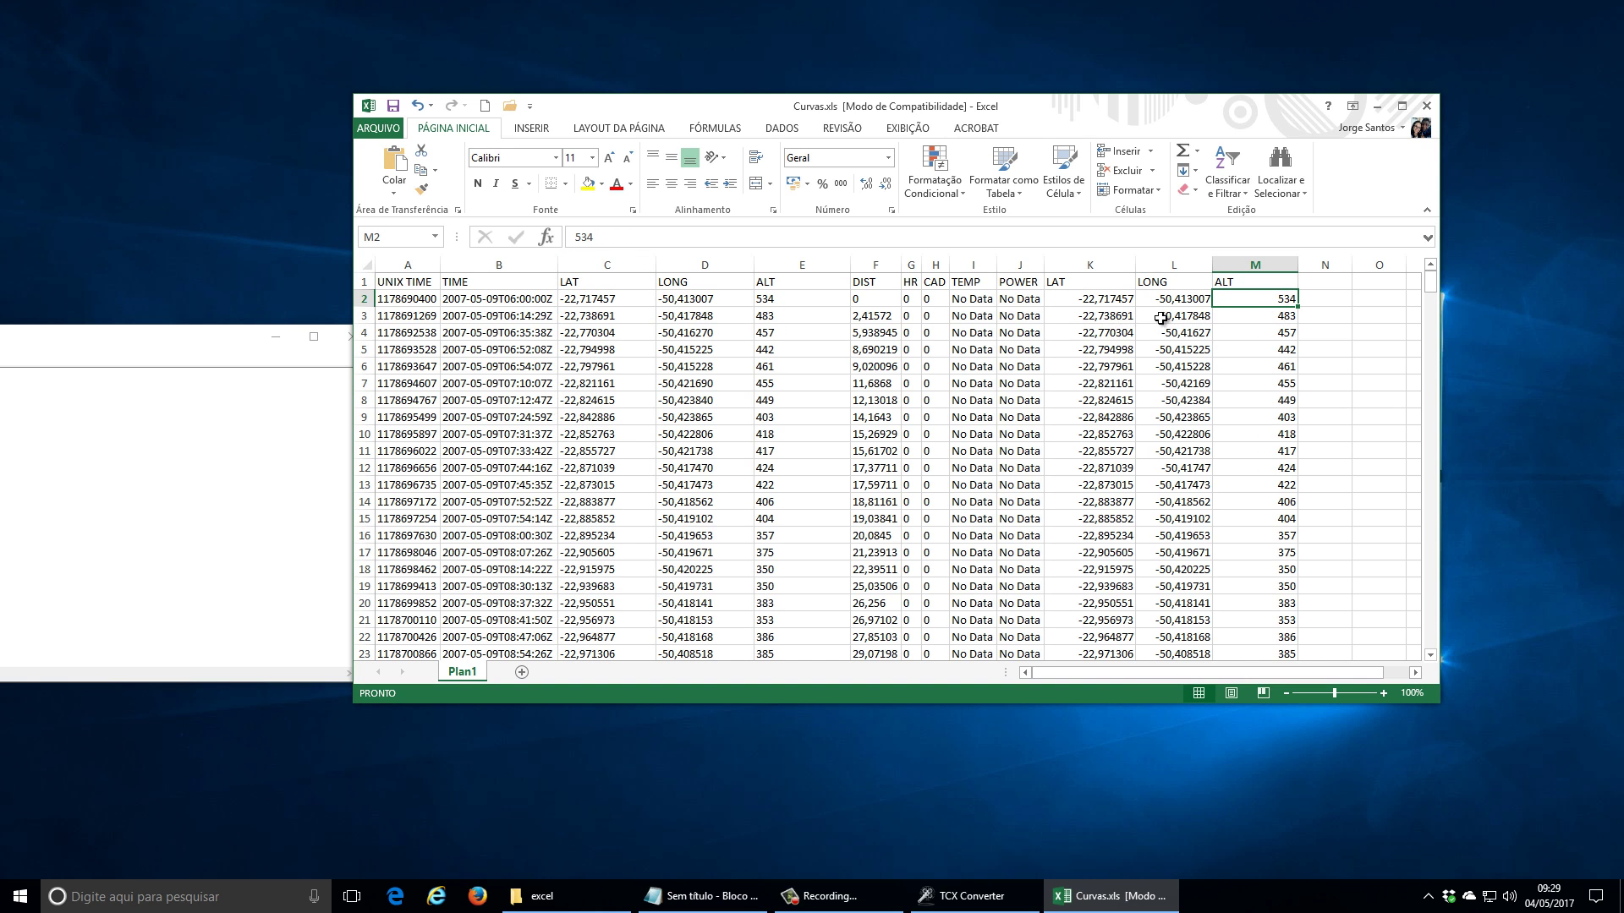
pyautogui.scroll(-2, 1263, 346)
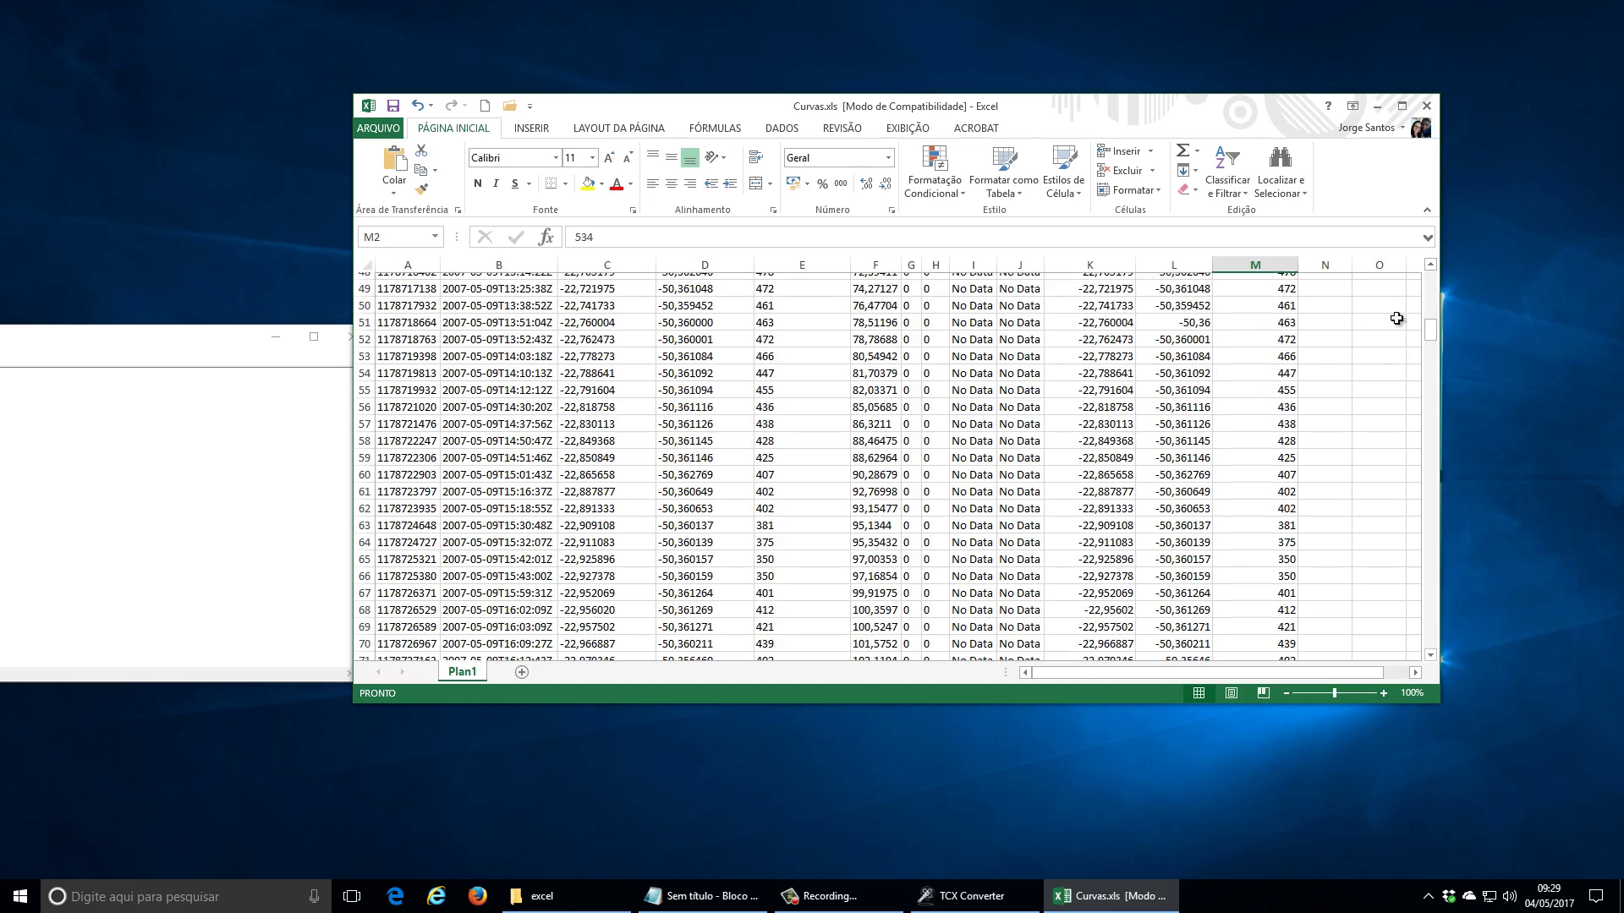
pyautogui.moveTo(1430, 292); pyautogui.dragTo(1377, 648)
pyautogui.click(1116, 639)
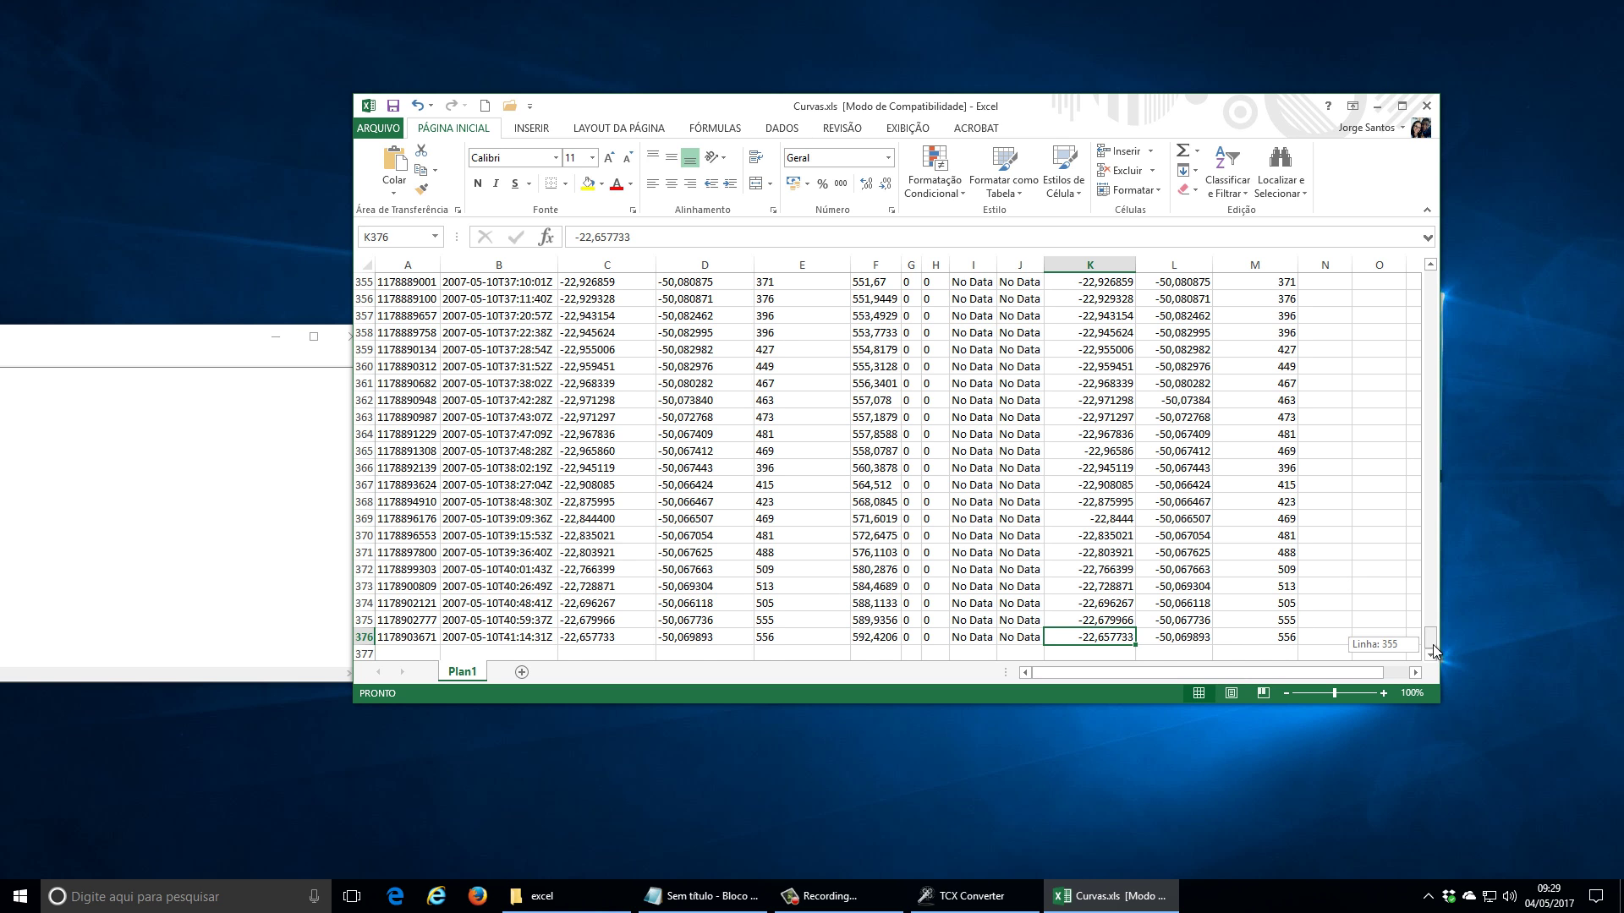
pyautogui.moveTo(1433, 644); pyautogui.dragTo(1472, 251)
# Step: Delete the original LAT, LONG and ALT columns, C through E
pyautogui.moveTo(590, 265); pyautogui.dragTo(778, 258)
pyautogui.rightClick(773, 262)
pyautogui.click(819, 395)
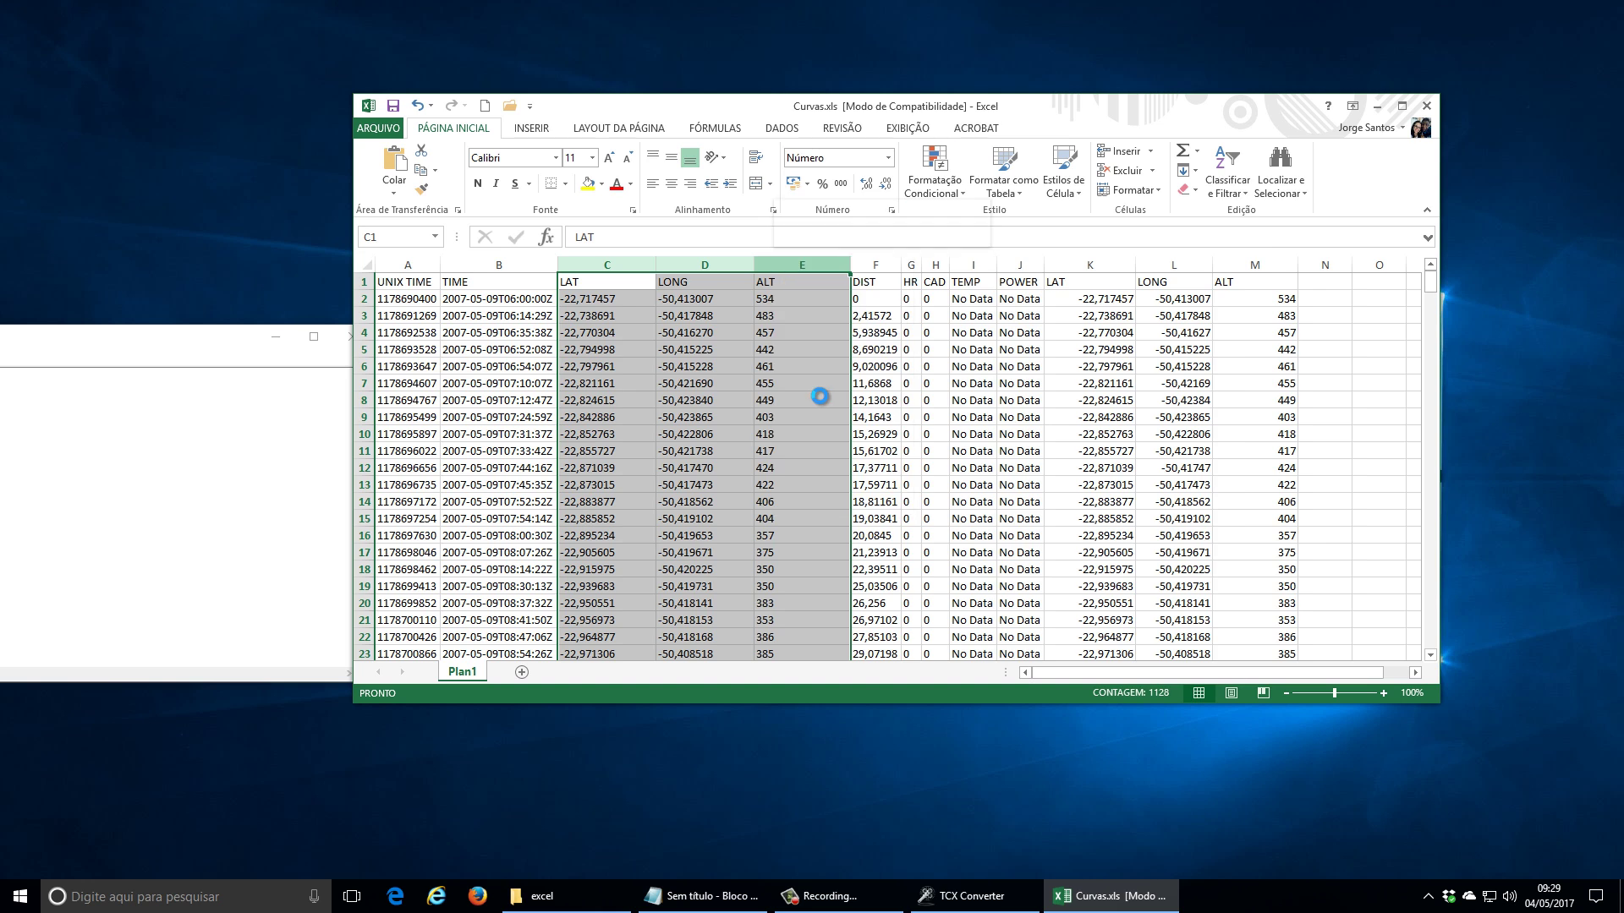
# Step: Close the Notepad document without saving it, and save and close the Curvas.xls workbook
pyautogui.click(255, 337)
pyautogui.click(353, 336)
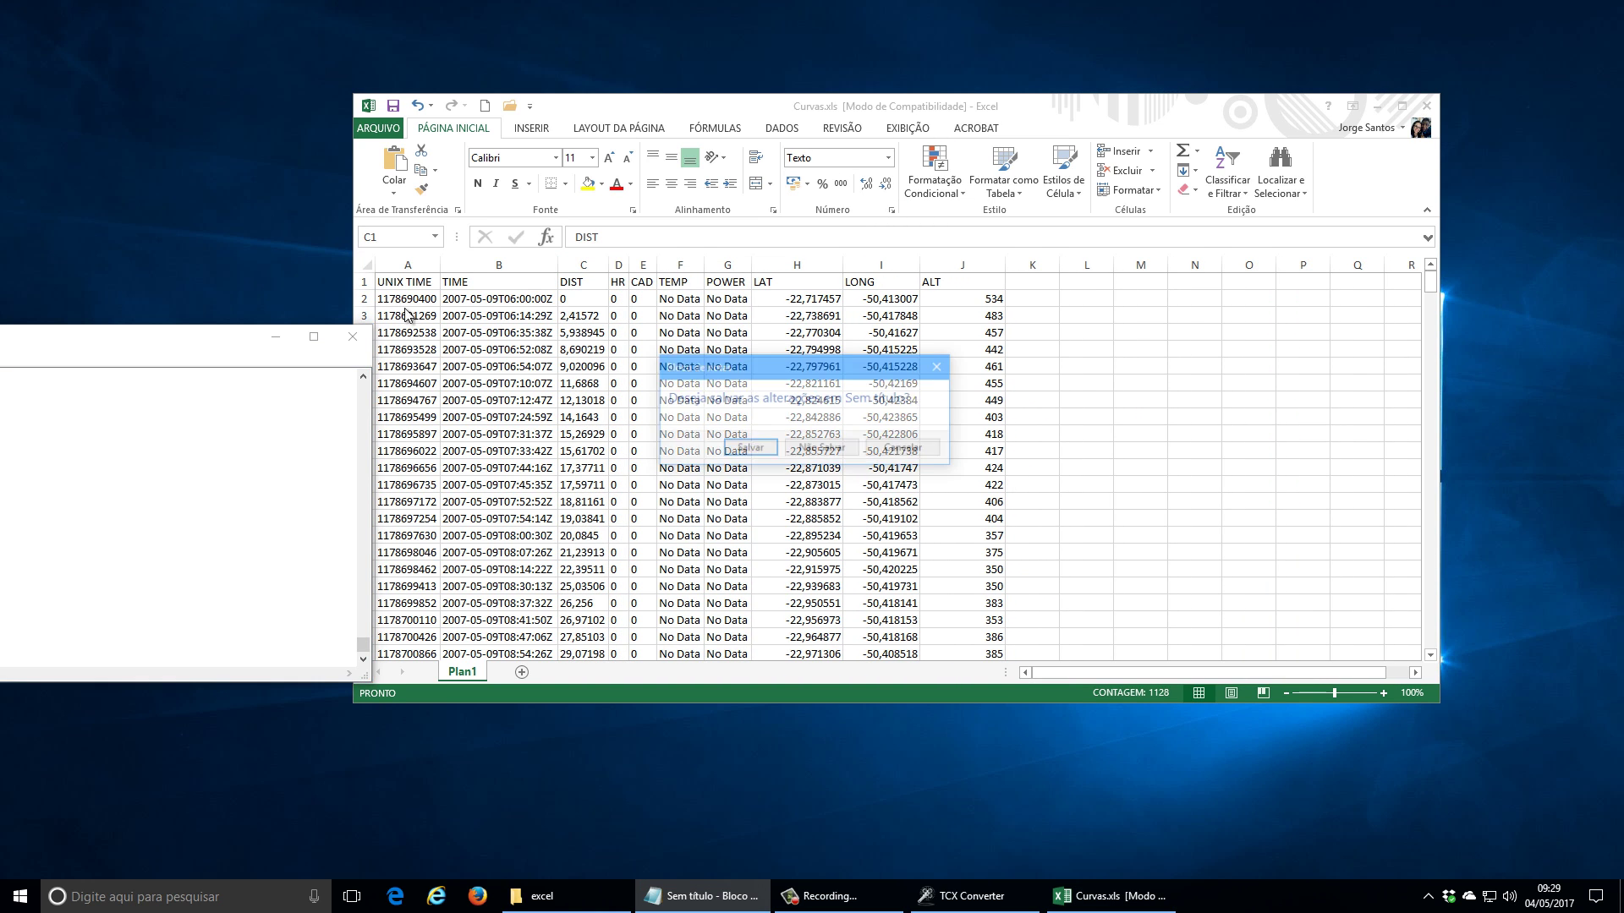
pyautogui.click(814, 449)
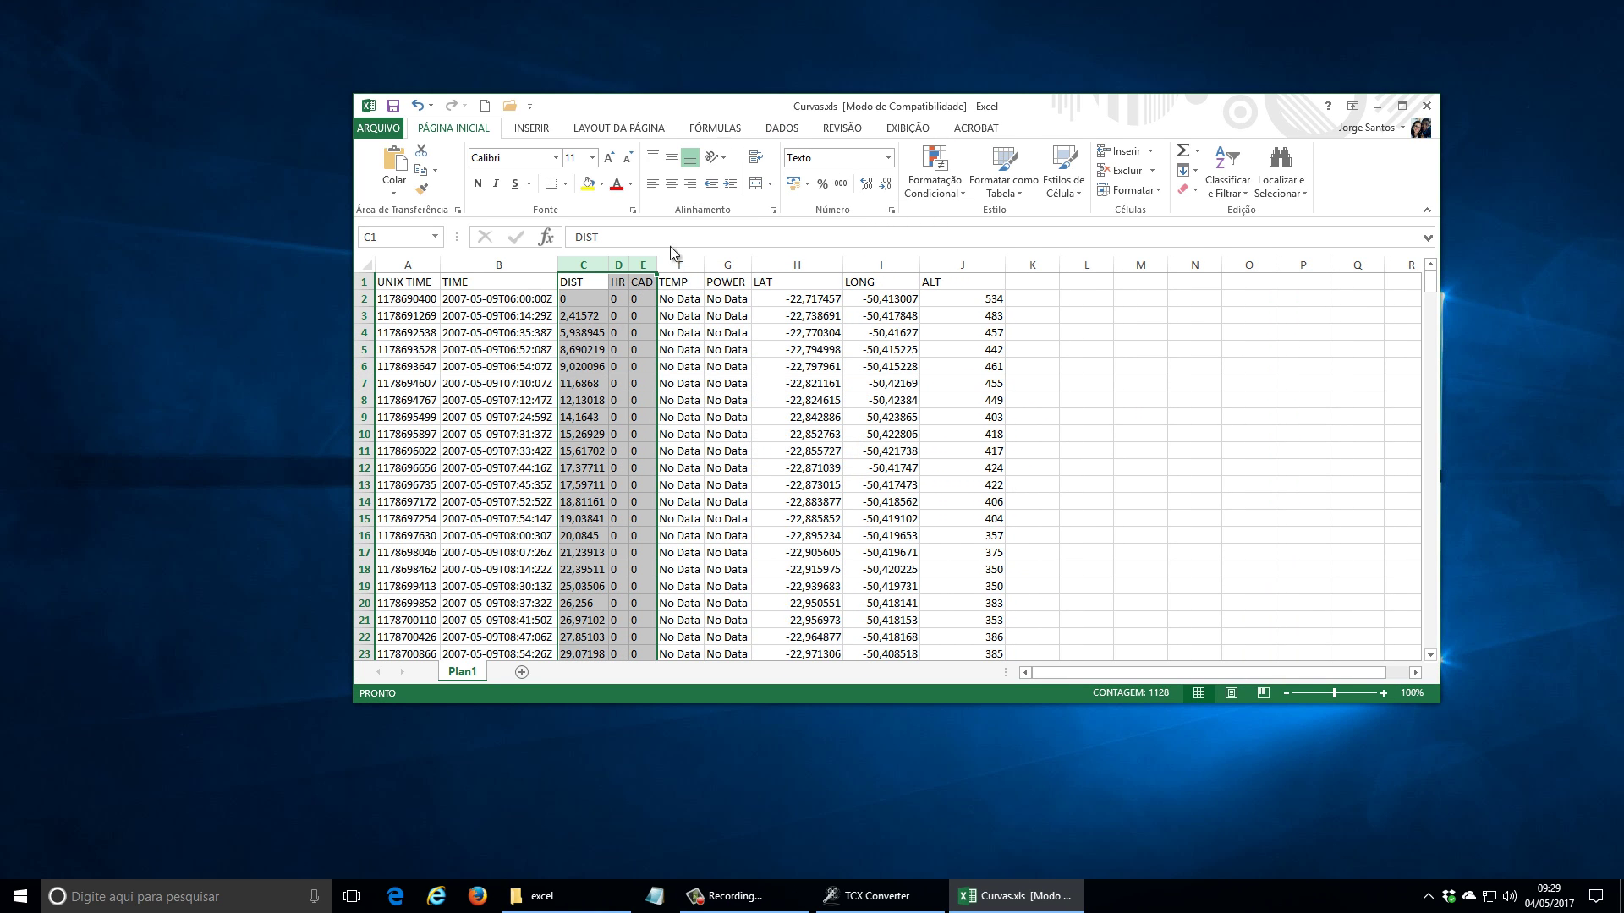
pyautogui.click(676, 300)
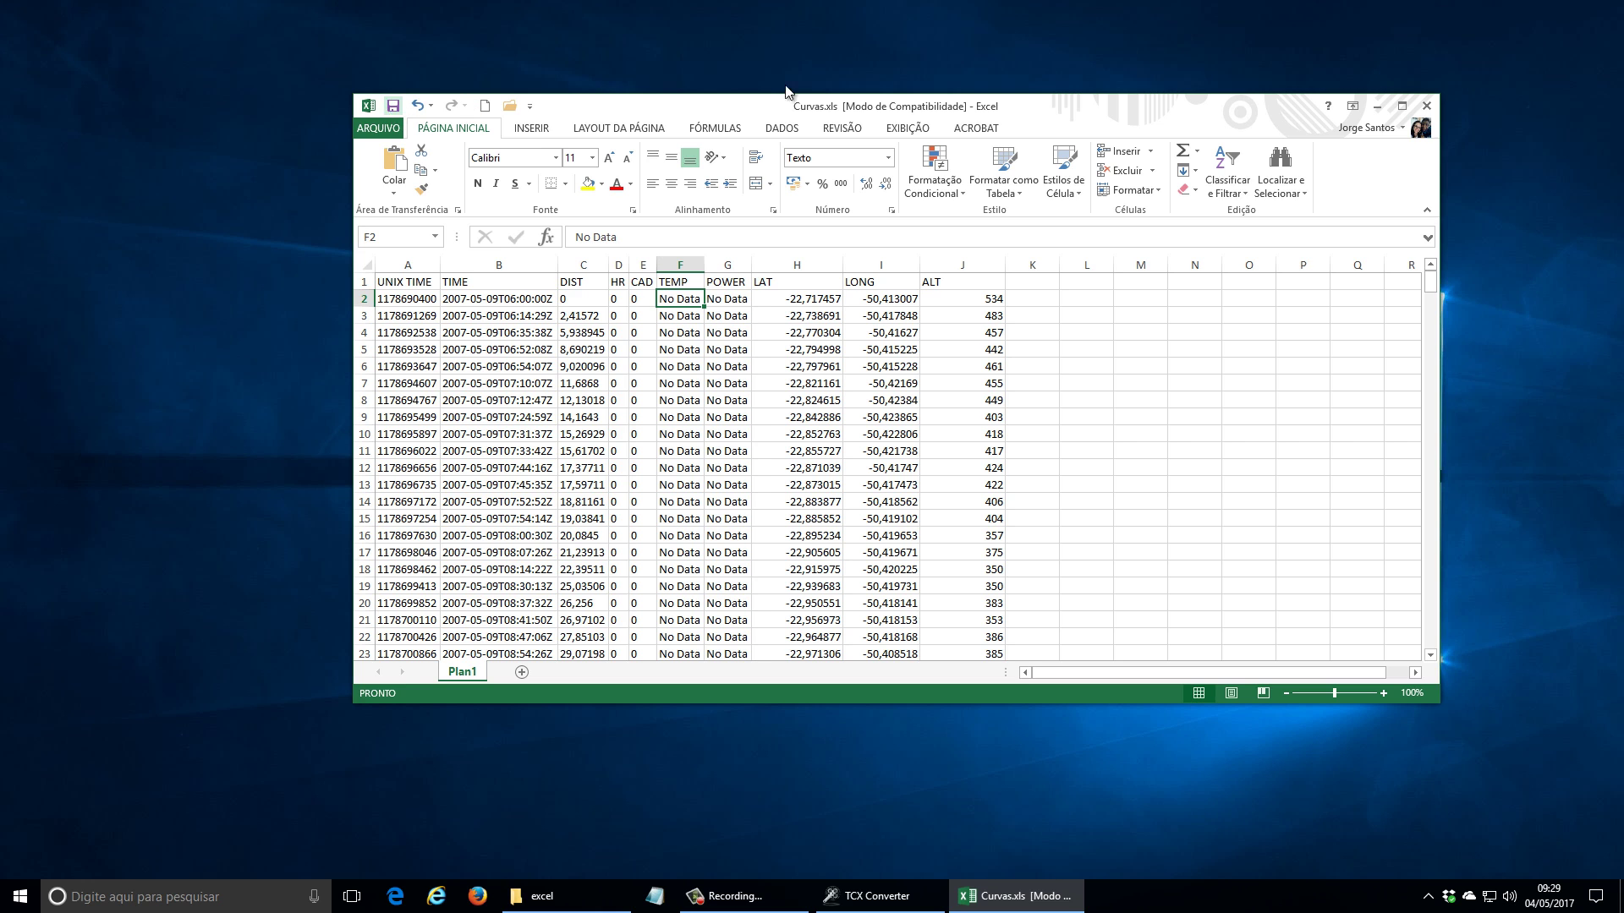
pyautogui.click(1429, 103)
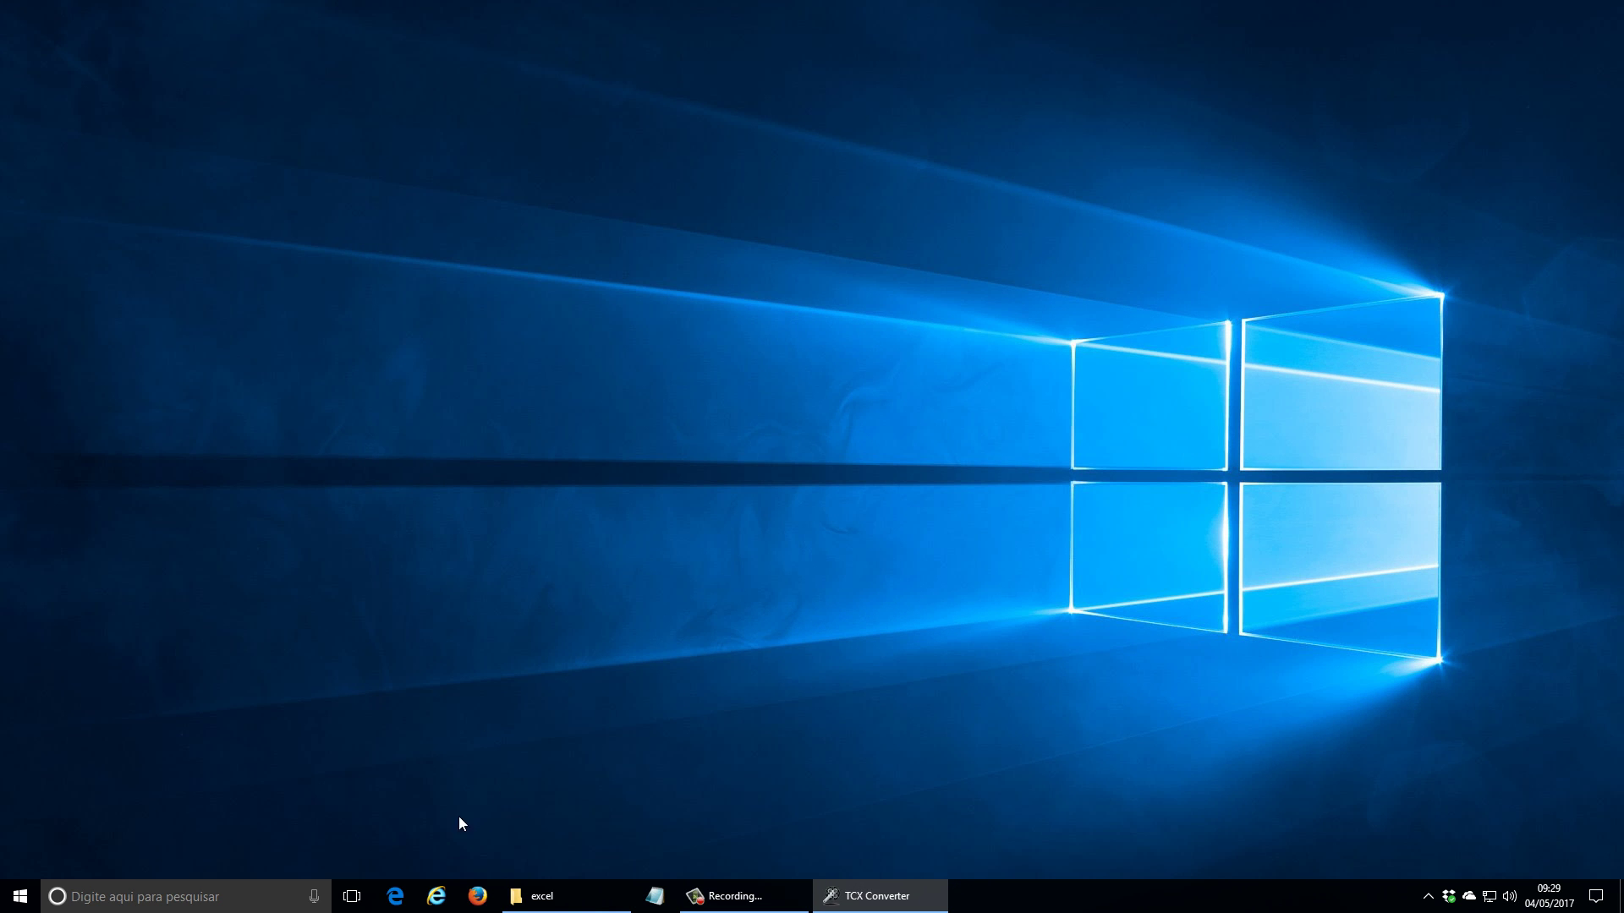
# Step: Search the computer for "arcm" and launch ArcMap 10.3.1
pyautogui.click(177, 892)
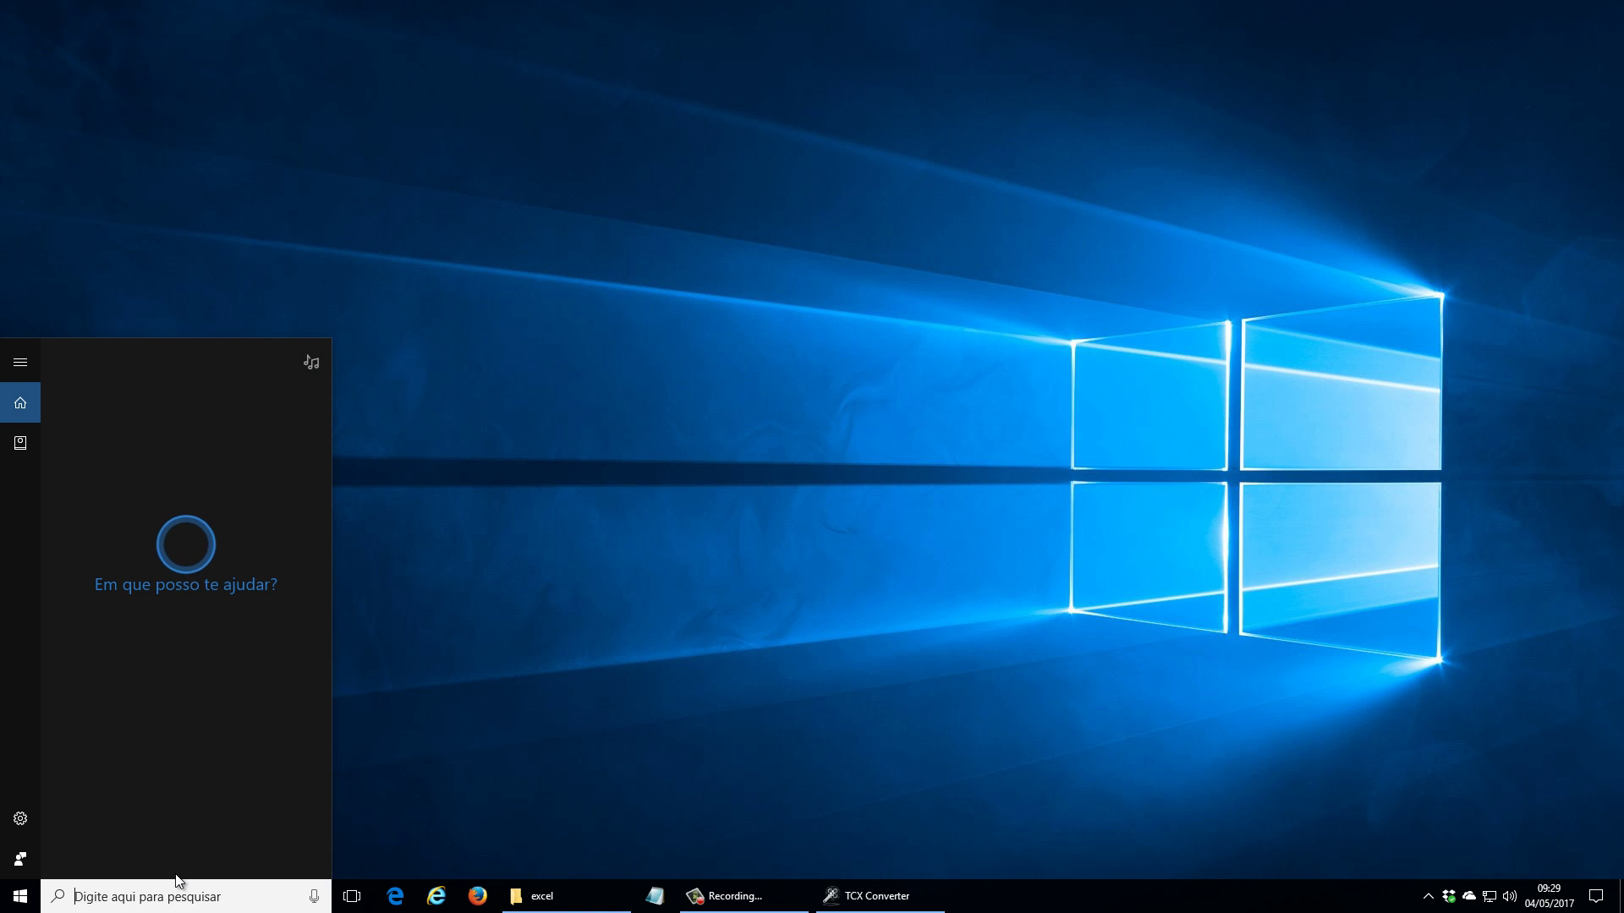
pyautogui.write('arcm')
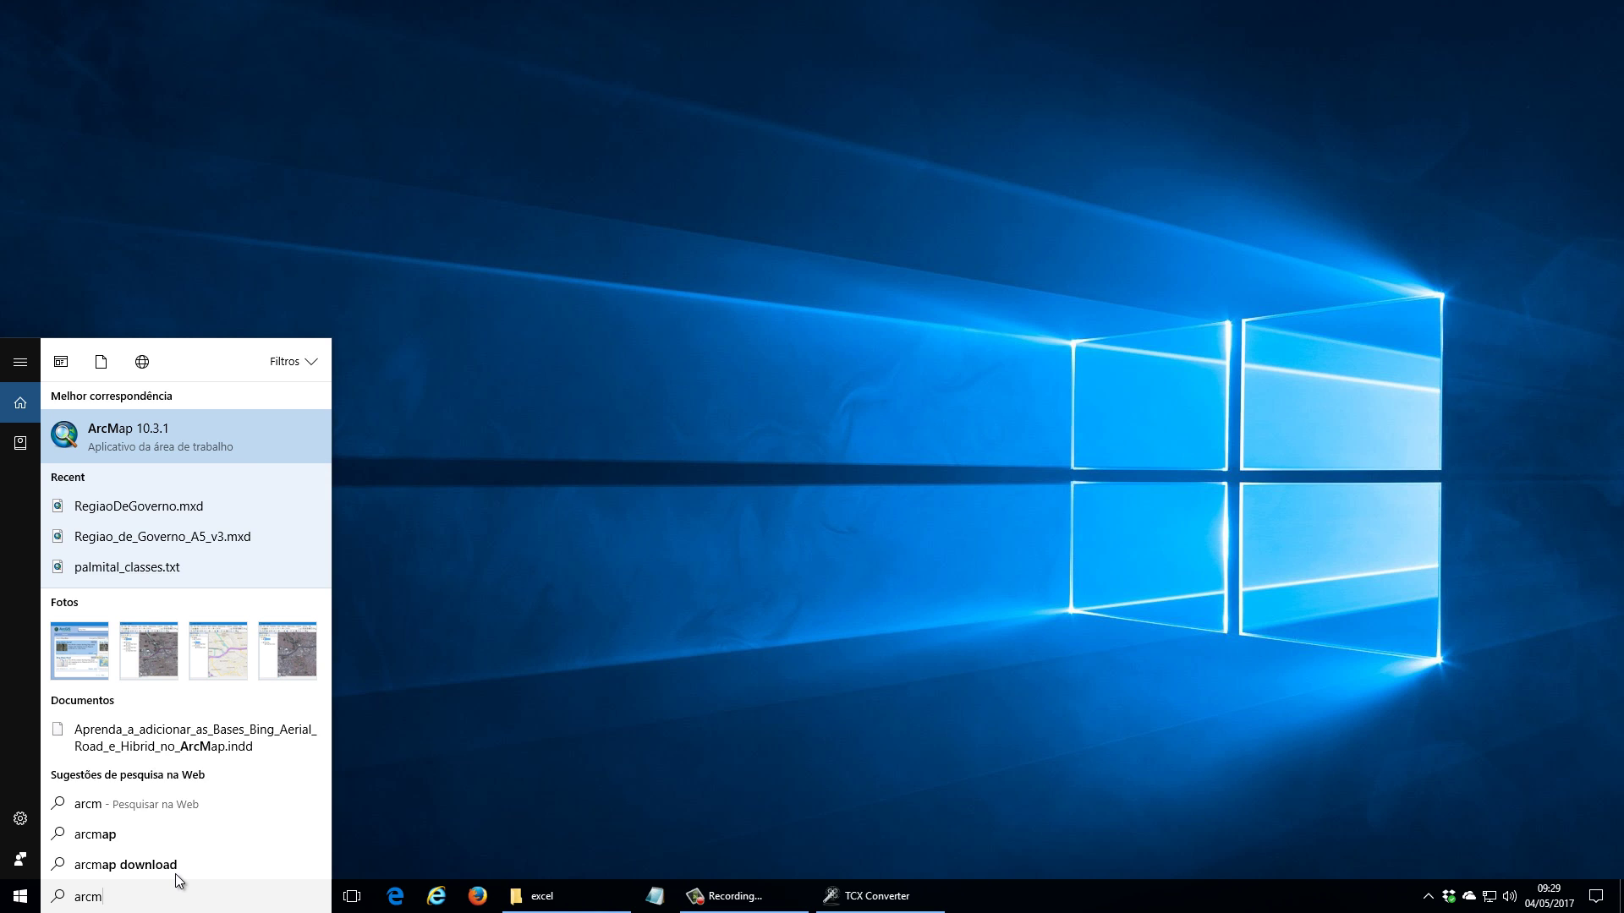
pyautogui.click(193, 442)
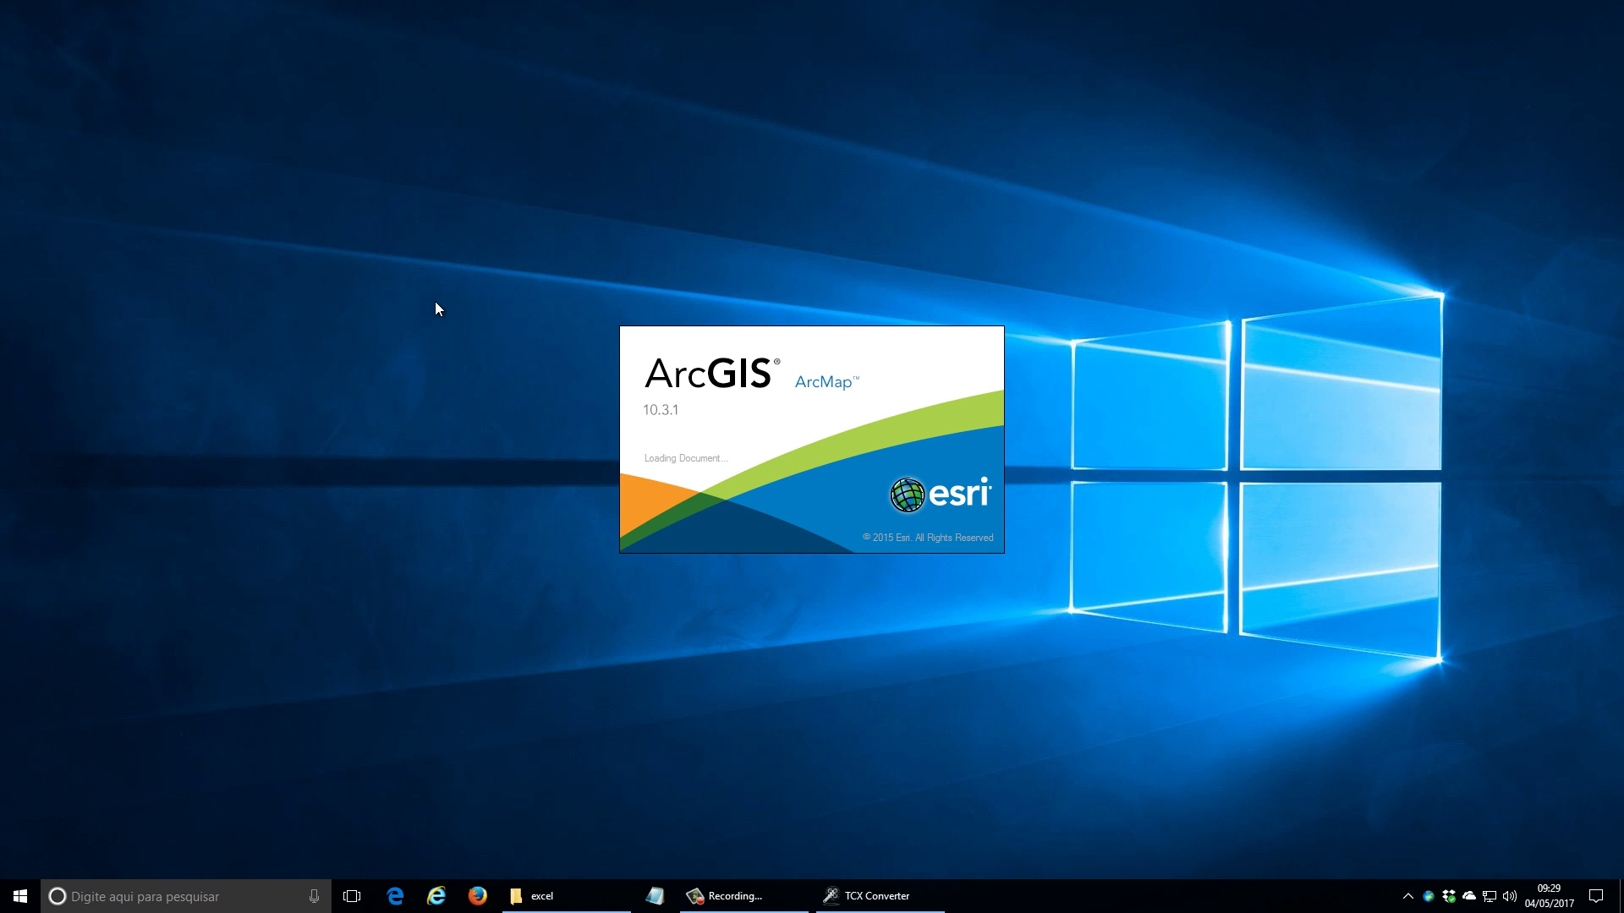
# Step: Close TCX Converter and dismiss ArcMap's Getting Started dialog to work in the untitled map
pyautogui.click(879, 895)
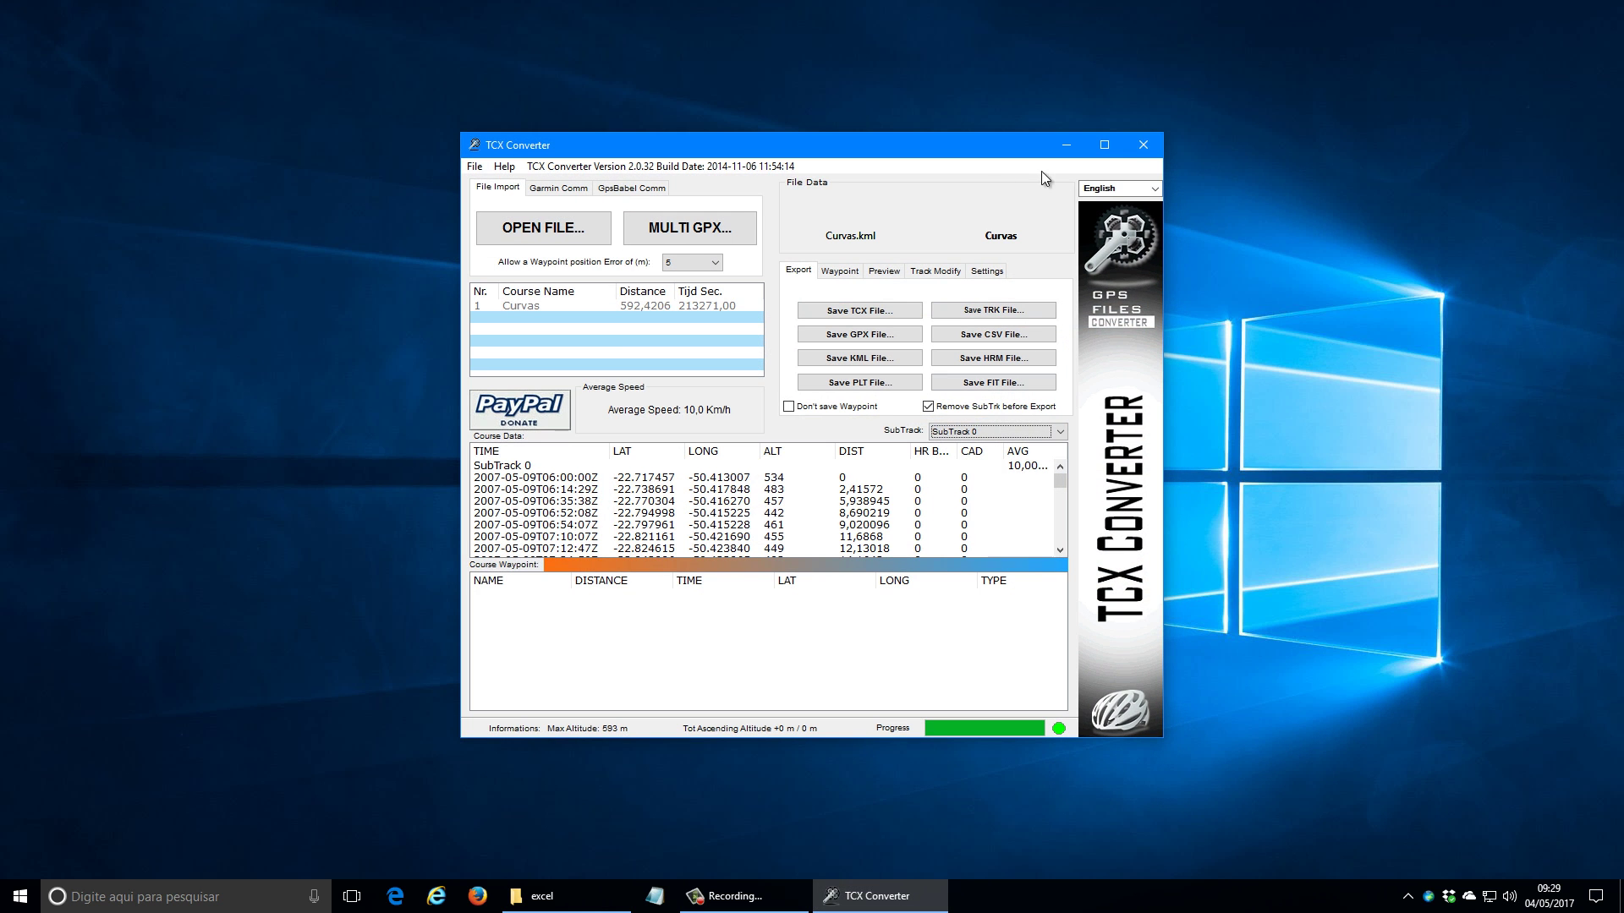
pyautogui.click(1144, 145)
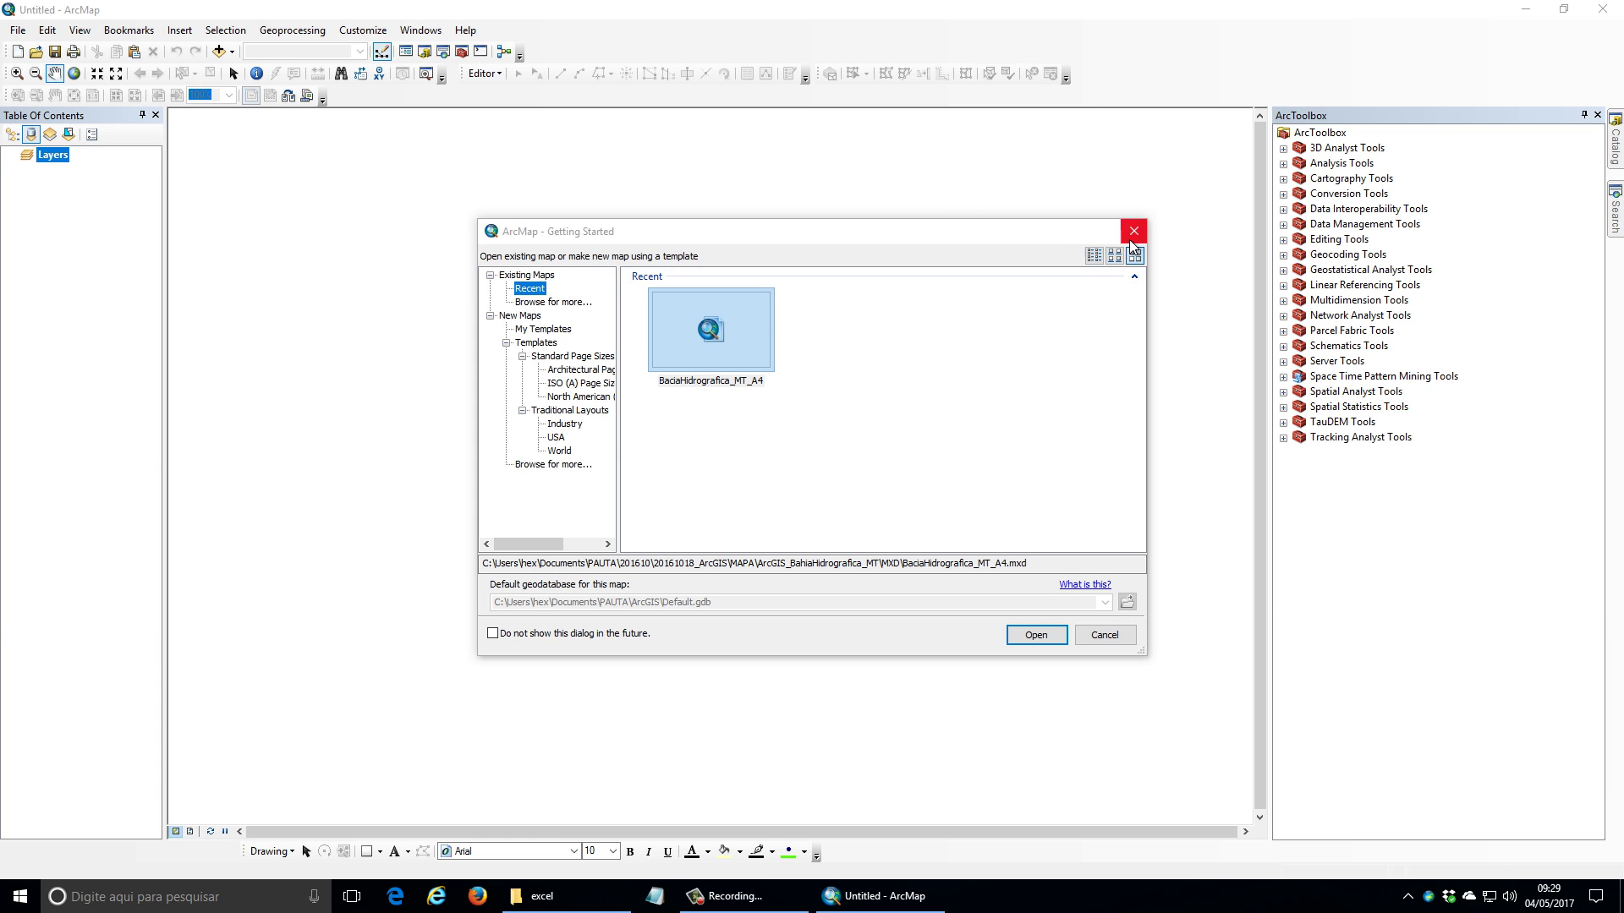
pyautogui.click(1133, 232)
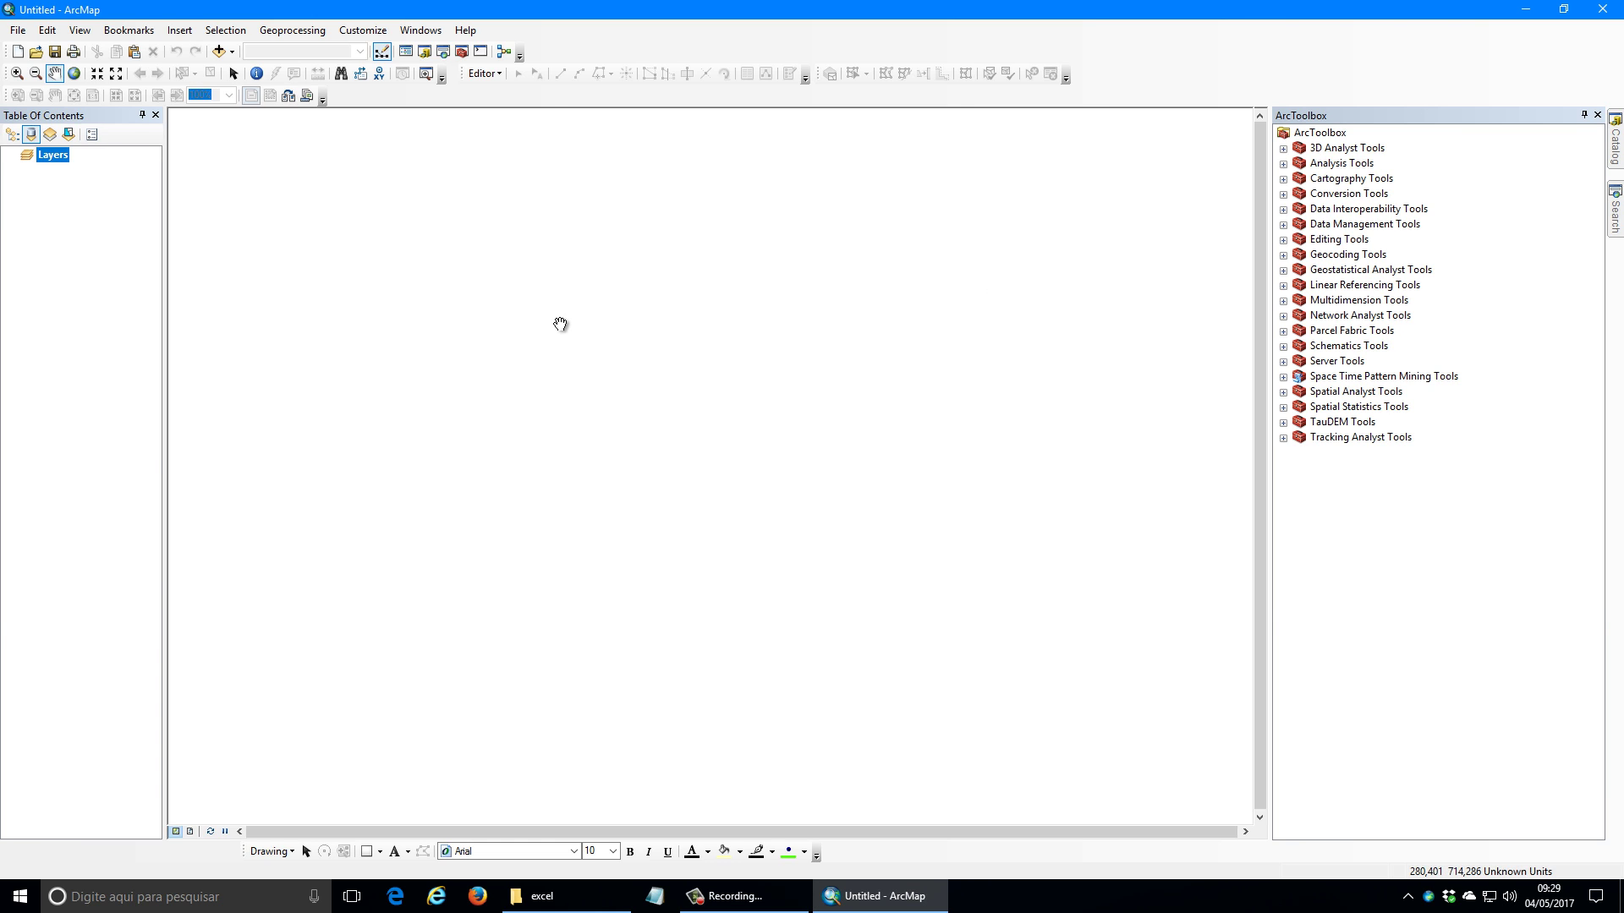
# Step: Widen the Table Of Contents slightly and set it to list layers by source
pyautogui.click(12, 134)
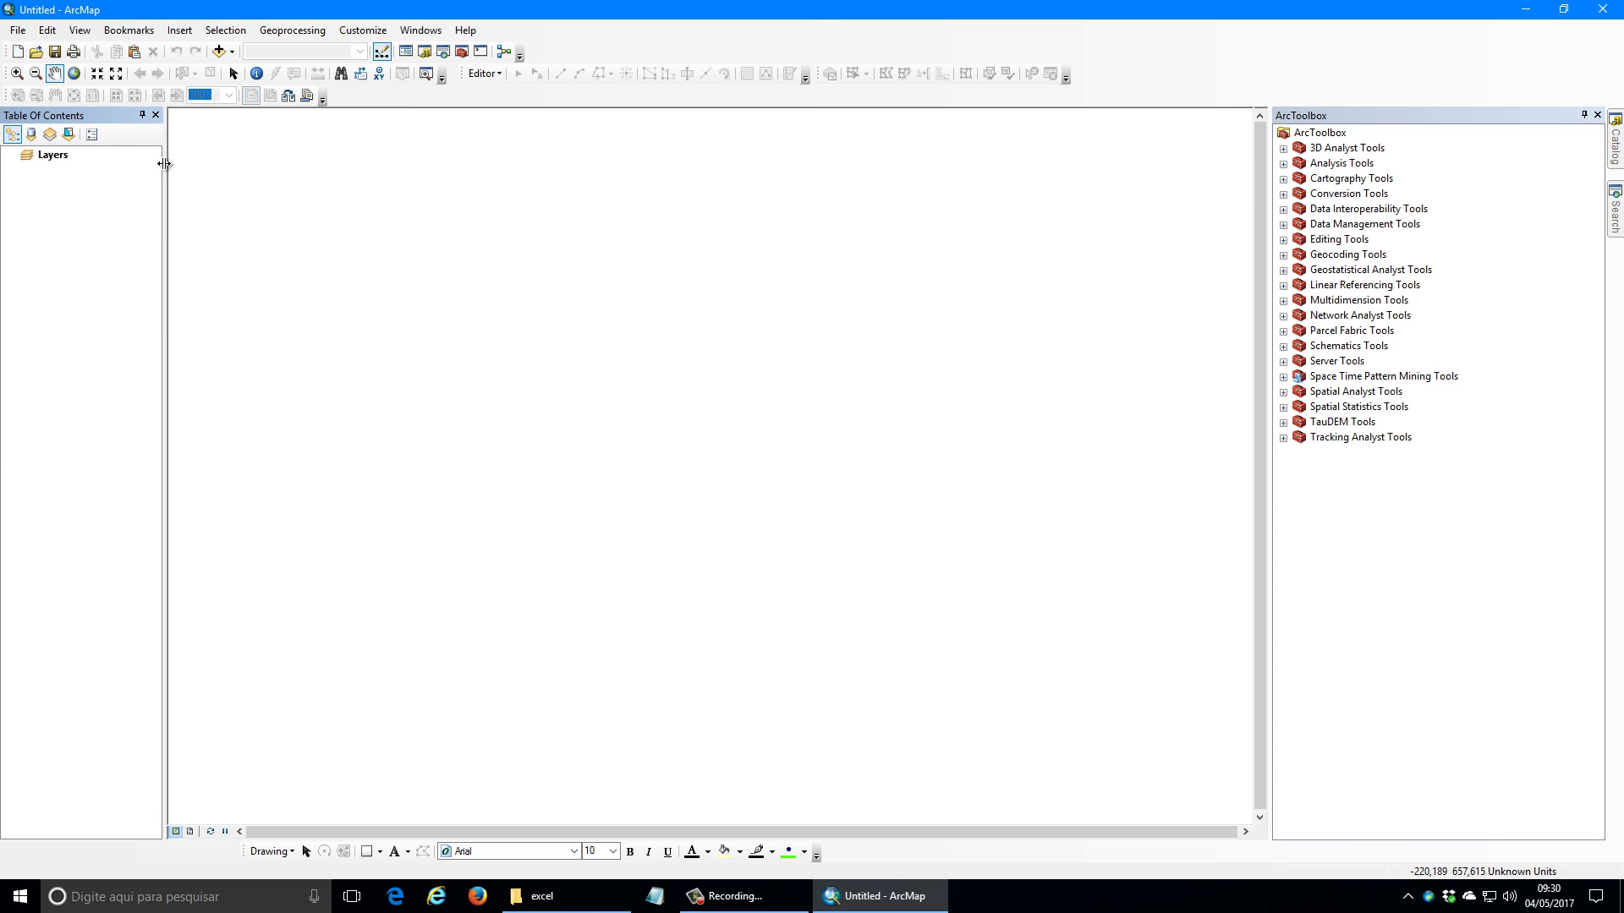
pyautogui.moveTo(193, 164); pyautogui.dragTo(204, 164)
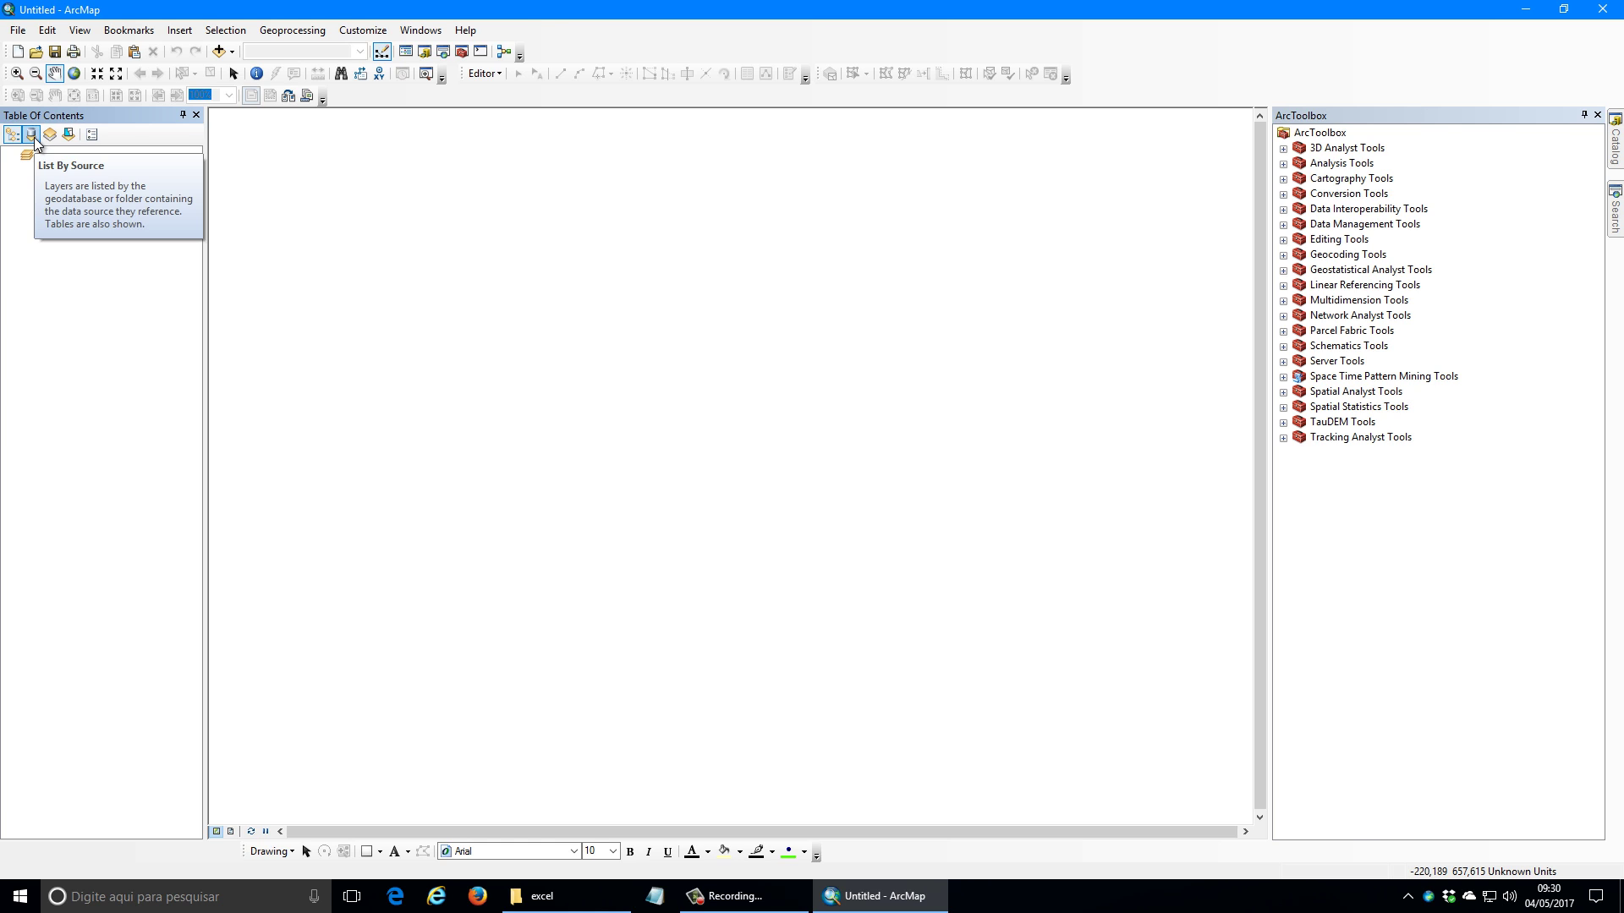
pyautogui.click(32, 135)
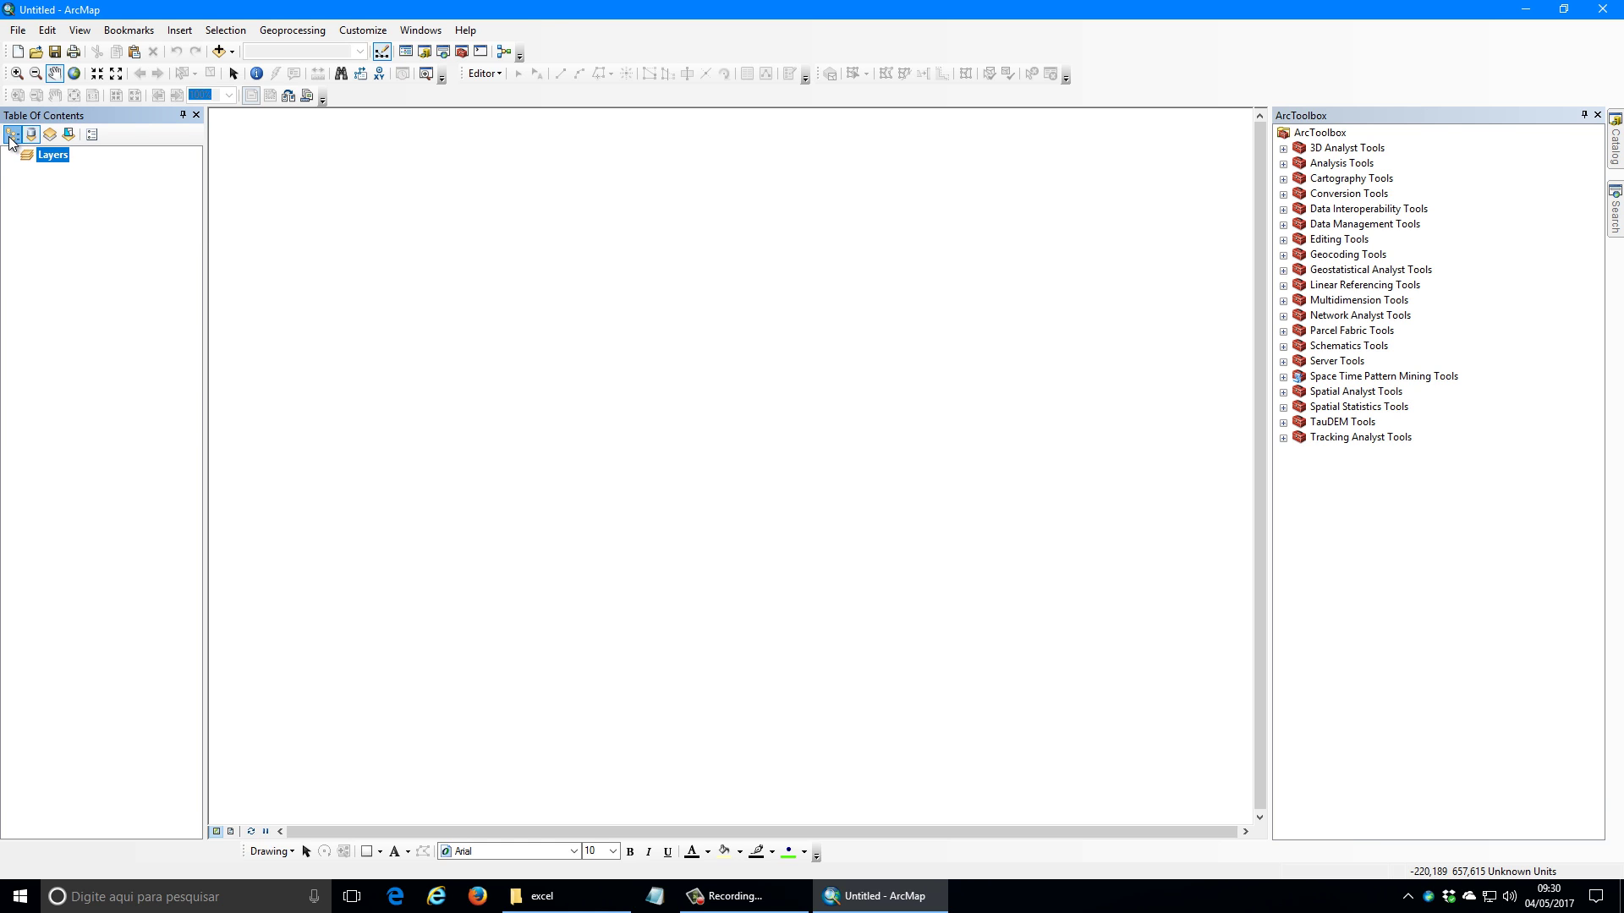
pyautogui.click(13, 136)
pyautogui.click(31, 137)
# Step: Add the Plan1$ sheet of Curvas.xls from the excel folder to the Layers data frame
pyautogui.rightClick(58, 156)
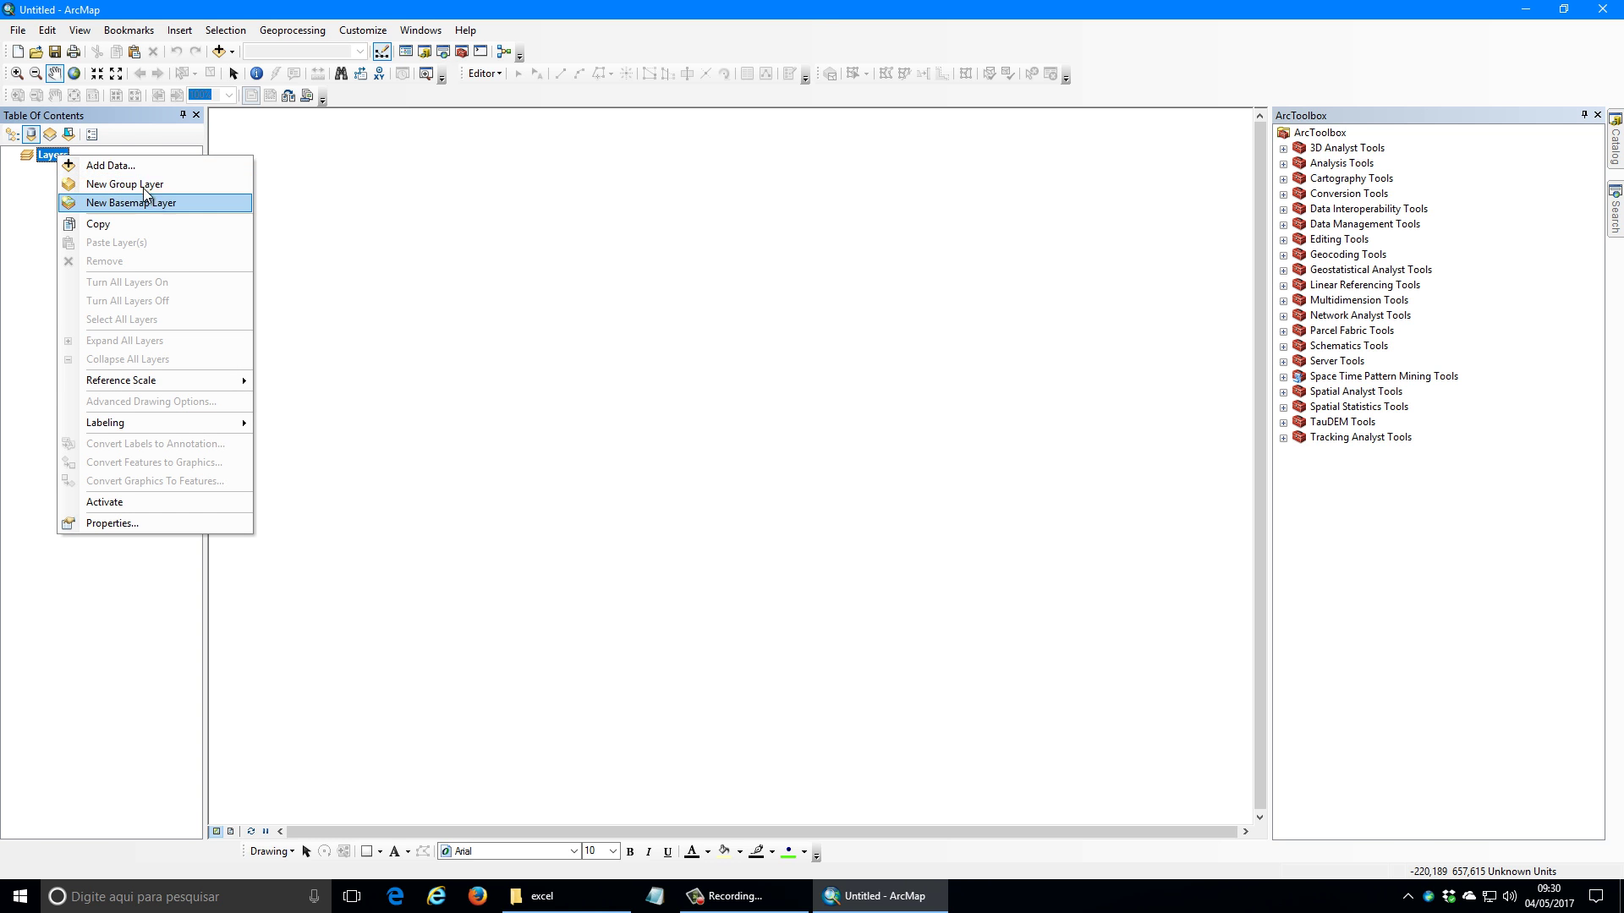
pyautogui.click(105, 167)
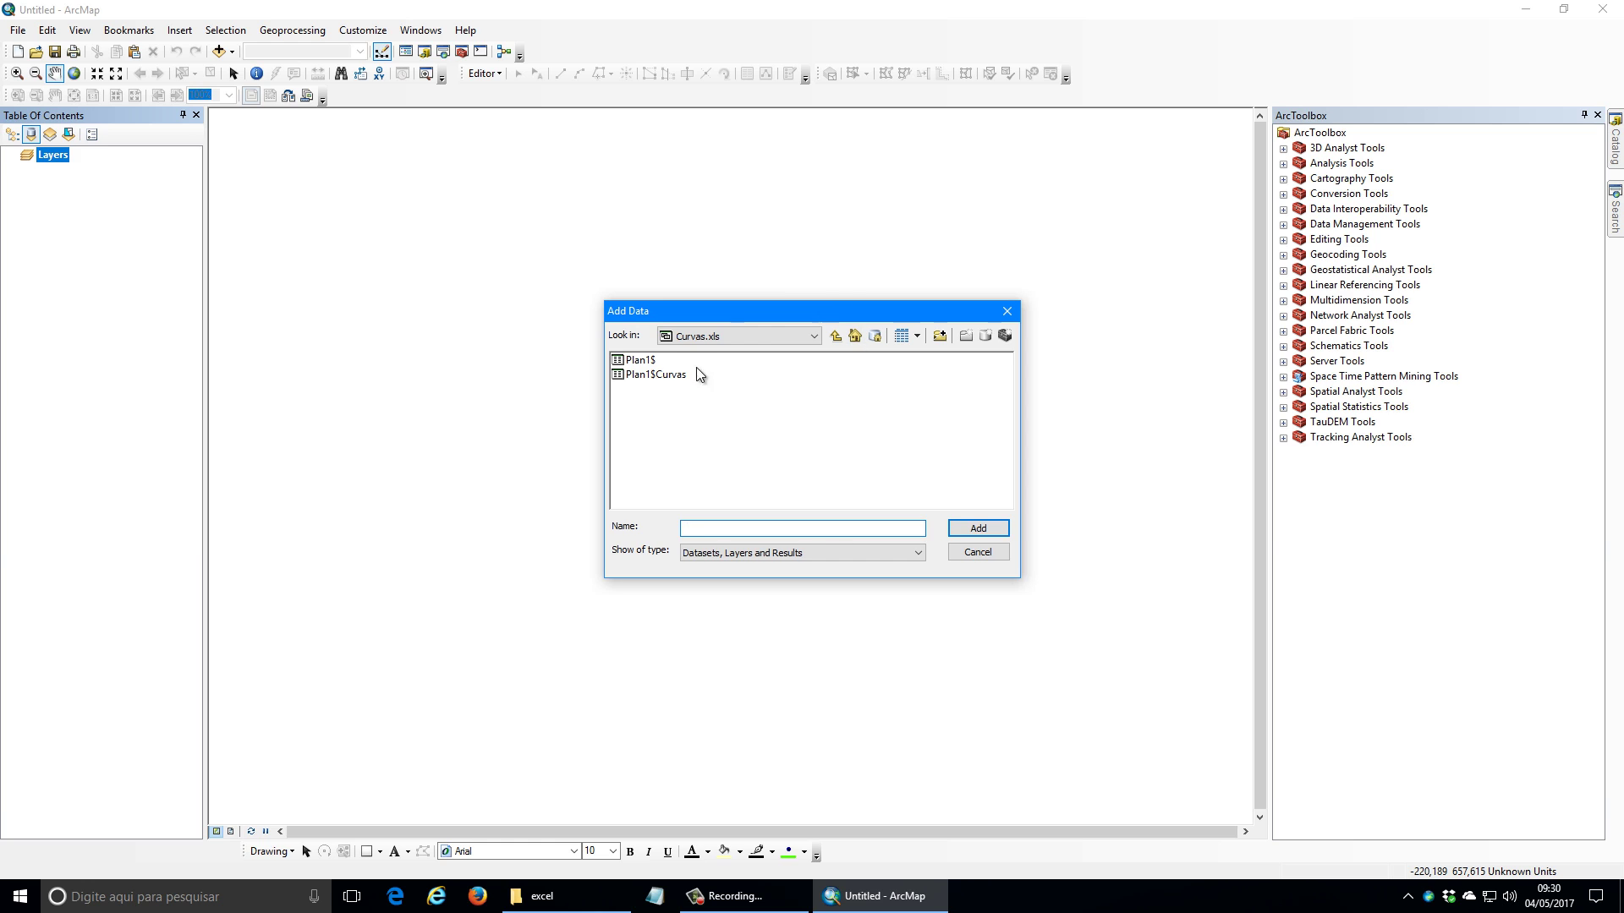
pyautogui.click(836, 335)
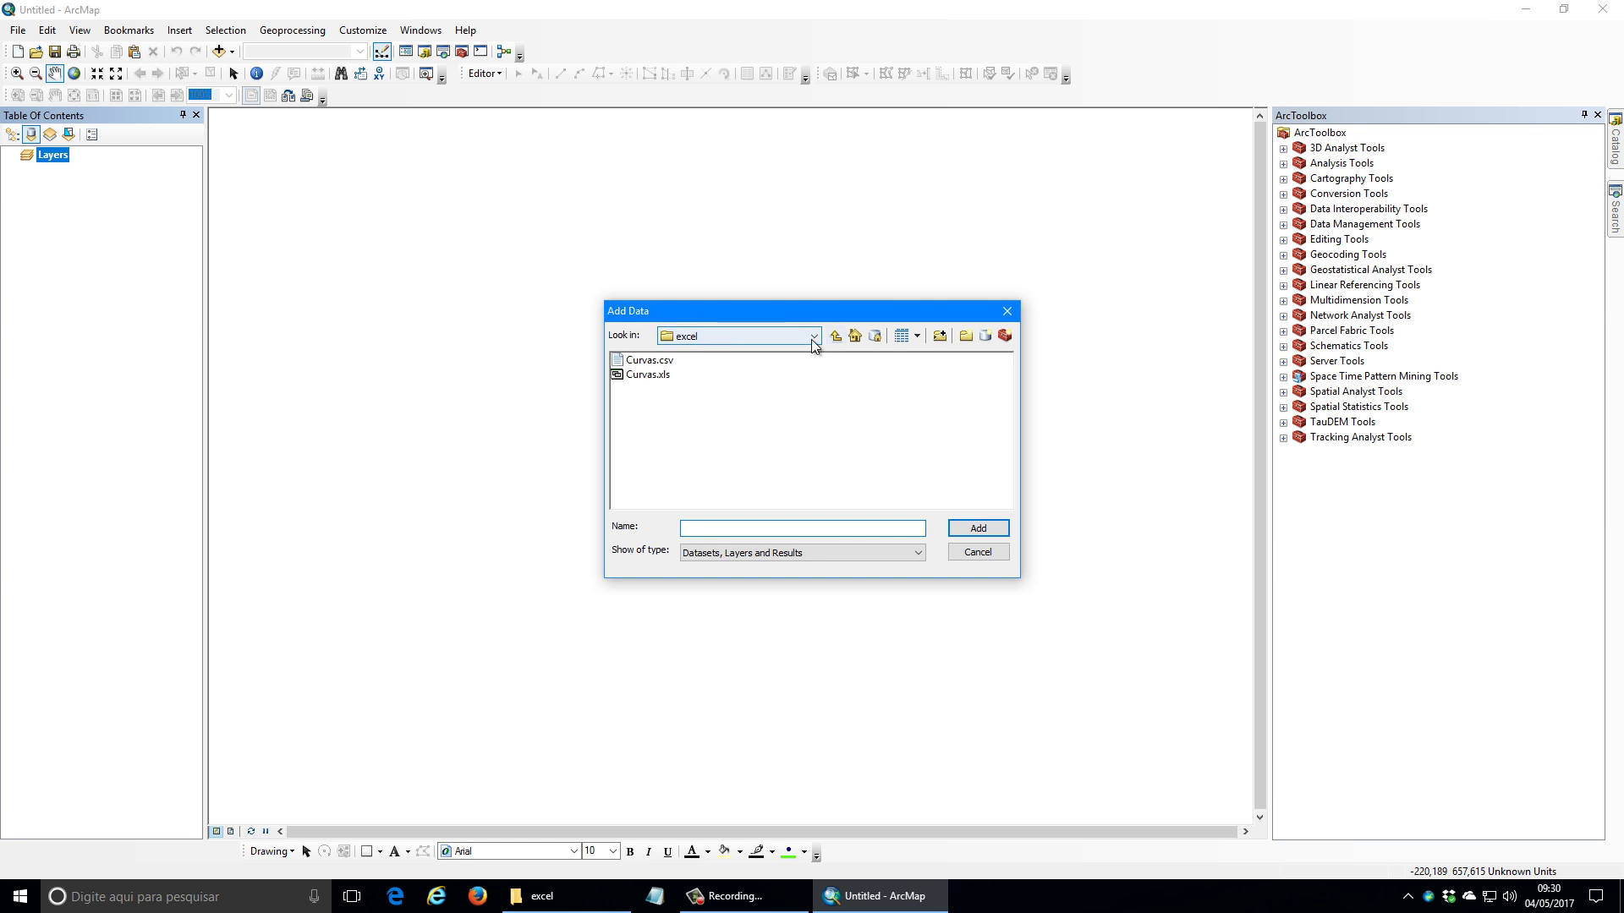
pyautogui.click(660, 377)
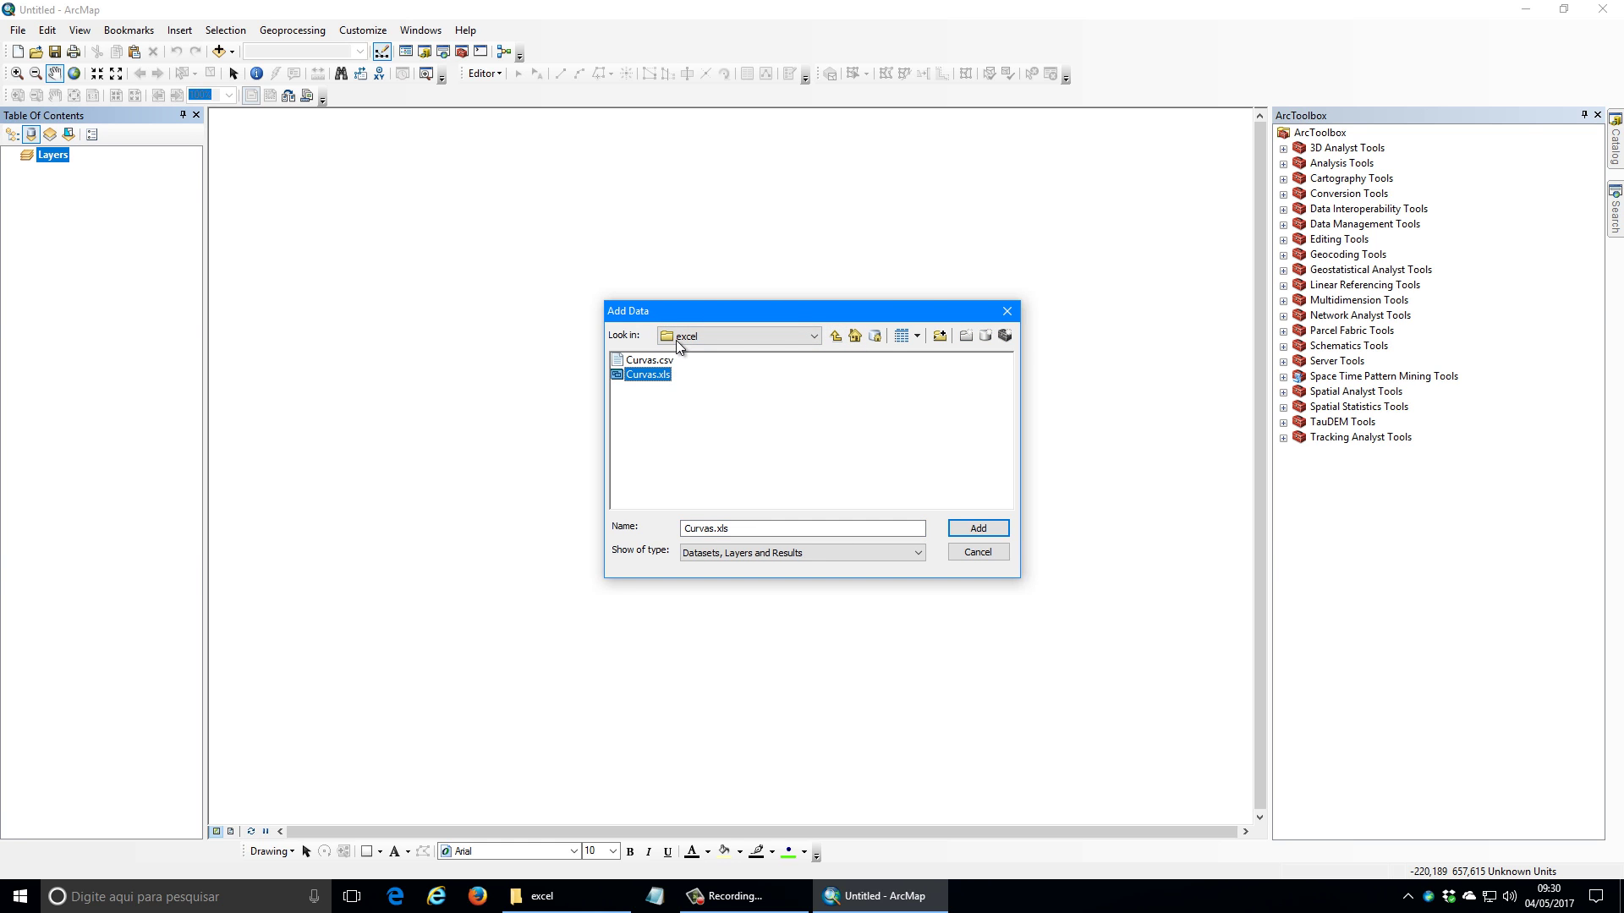
pyautogui.doubleClick(633, 377)
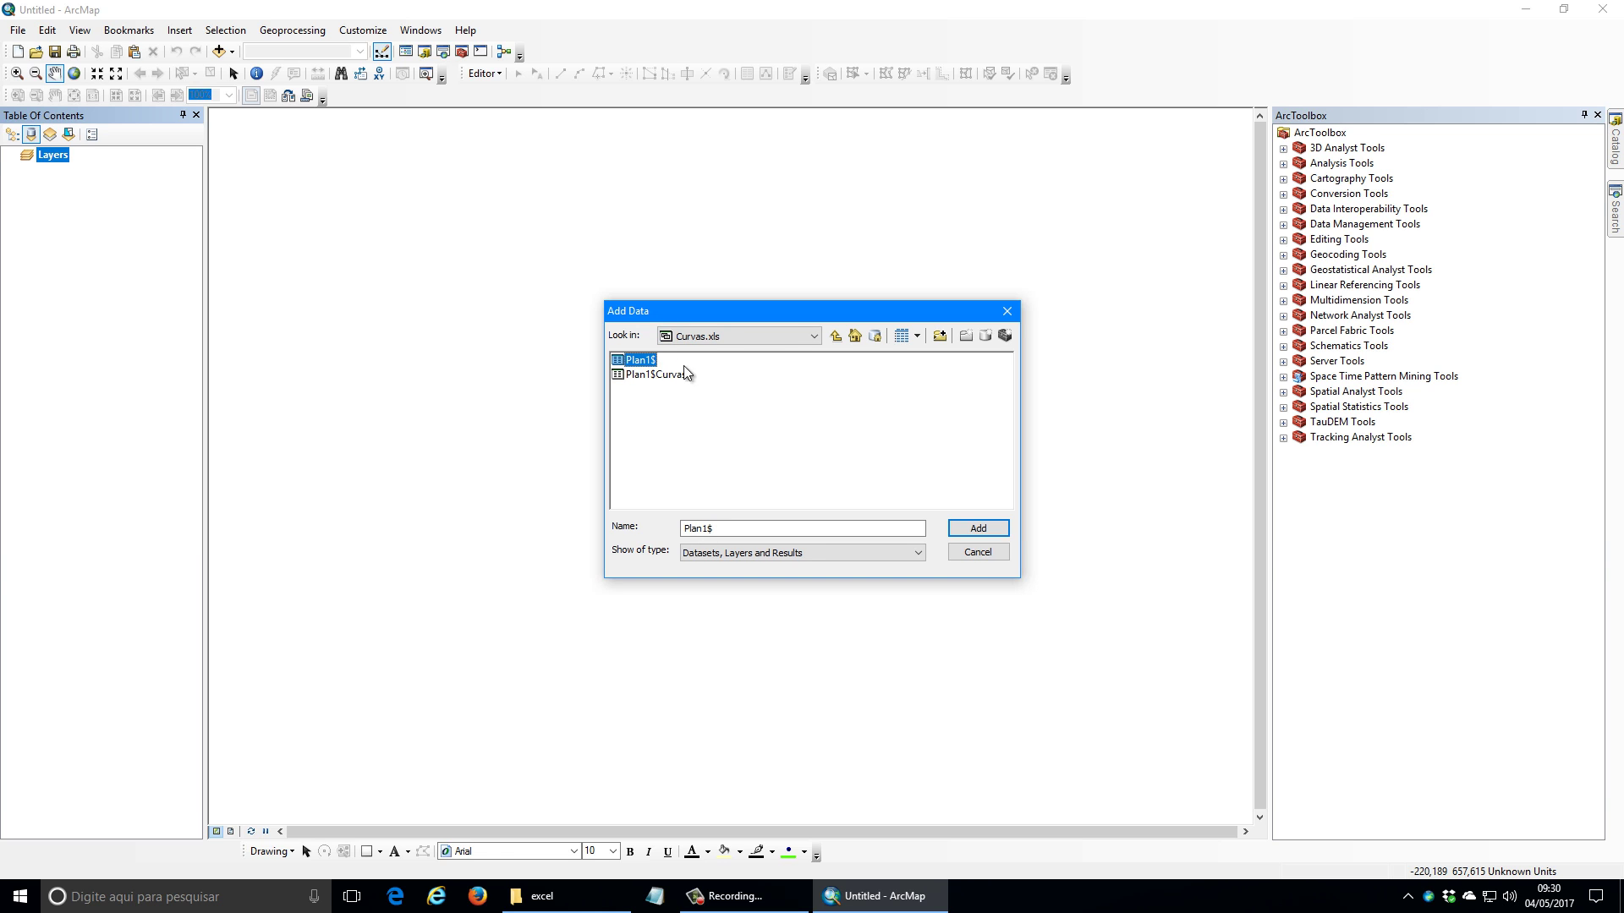
pyautogui.click(977, 529)
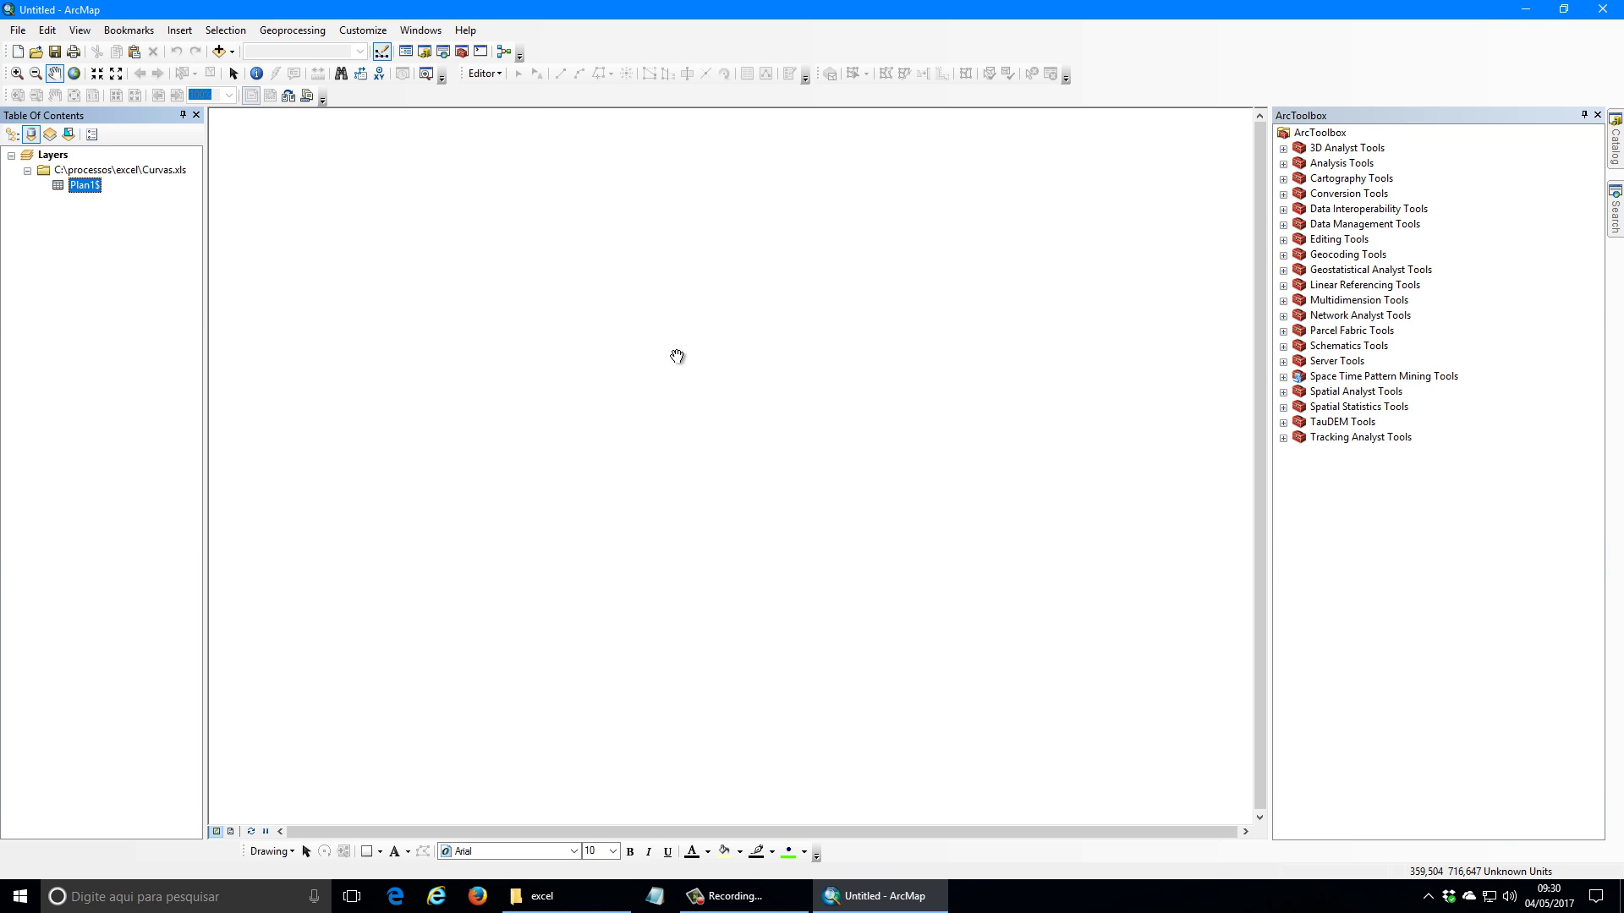
# Step: Open the attribute table of Plan1$ and widen its LAT, LONG, ALT and DIST columns
pyautogui.rightClick(83, 184)
pyautogui.click(151, 193)
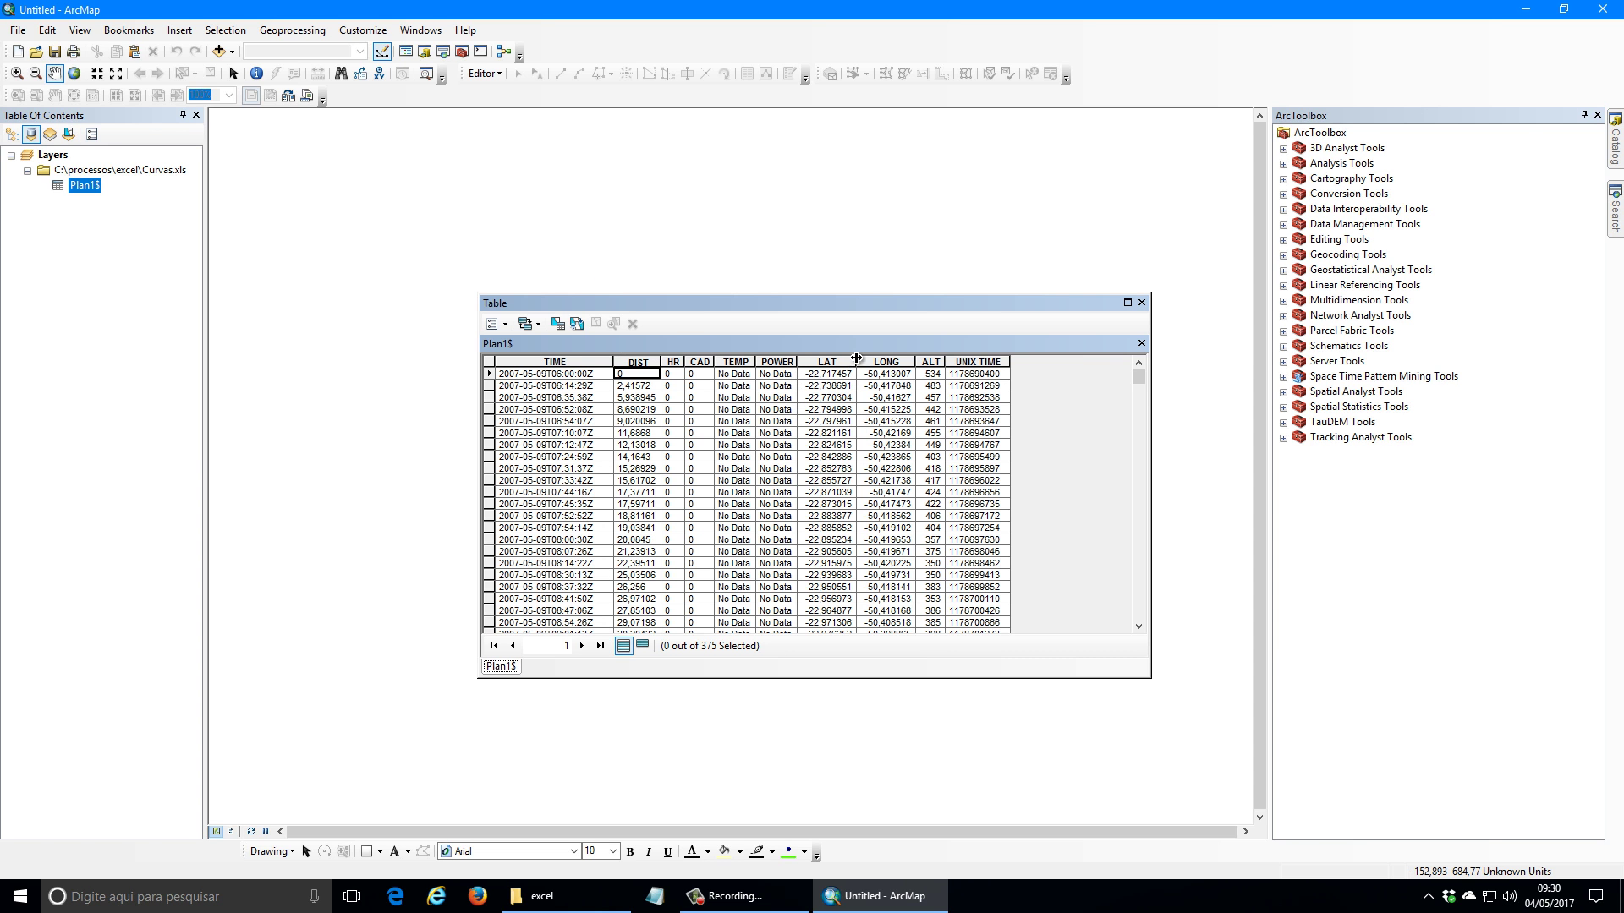
pyautogui.moveTo(856, 358); pyautogui.dragTo(1049, 357)
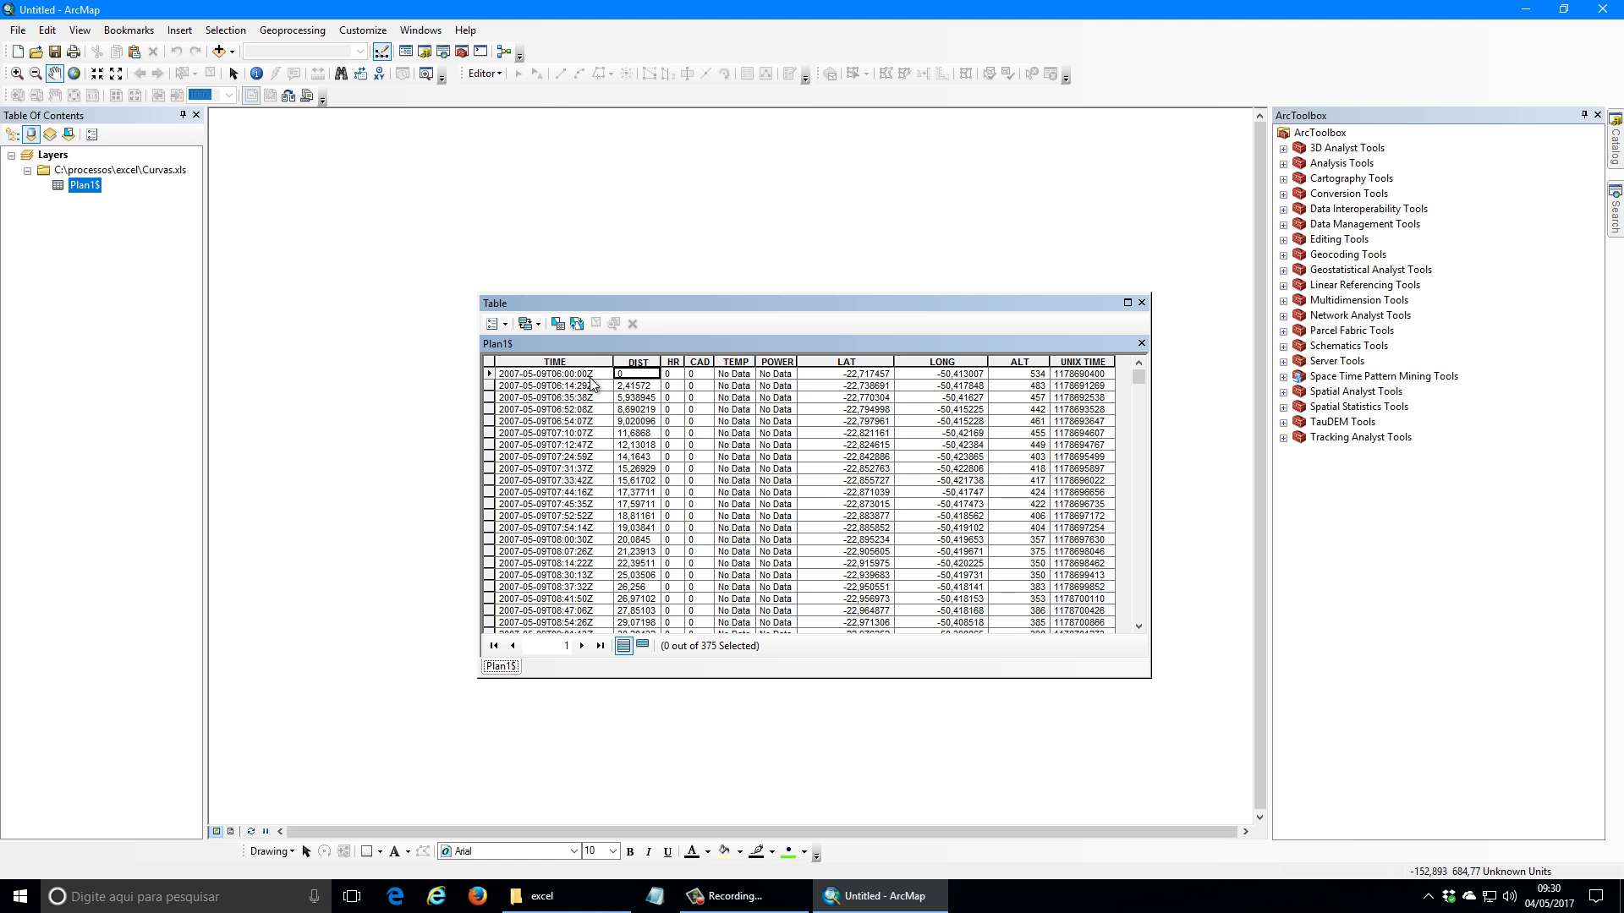
pyautogui.moveTo(665, 358); pyautogui.dragTo(704, 358)
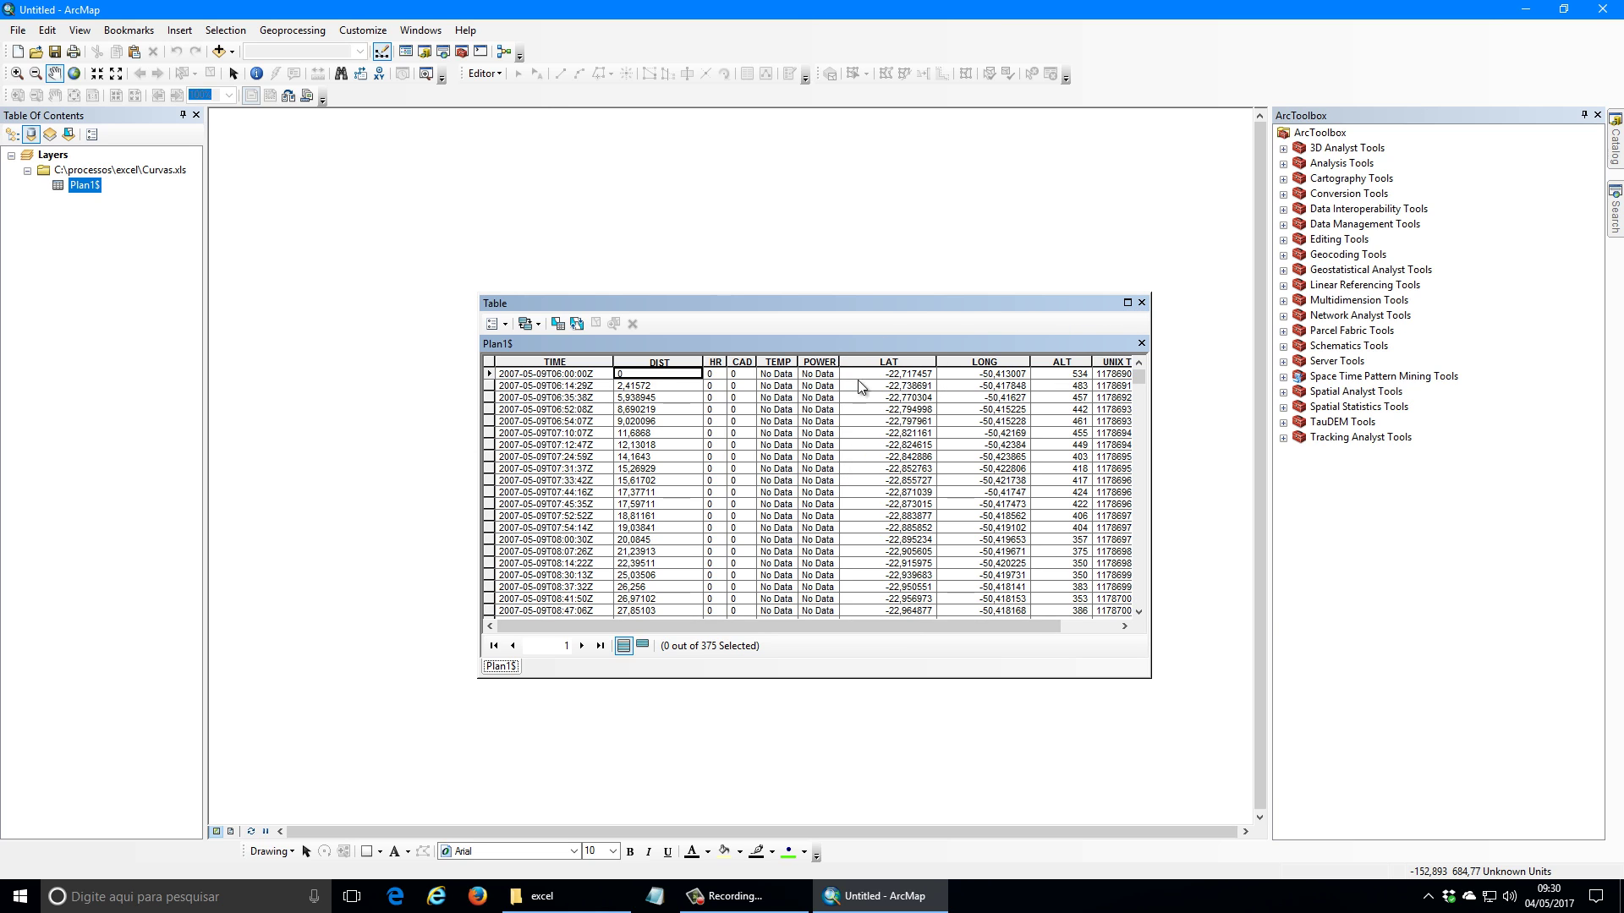
# Step: Start displaying the Plan1$ table as XY data, with LONG as X field, LAT as Y field and ALT as Z field
pyautogui.rightClick(82, 186)
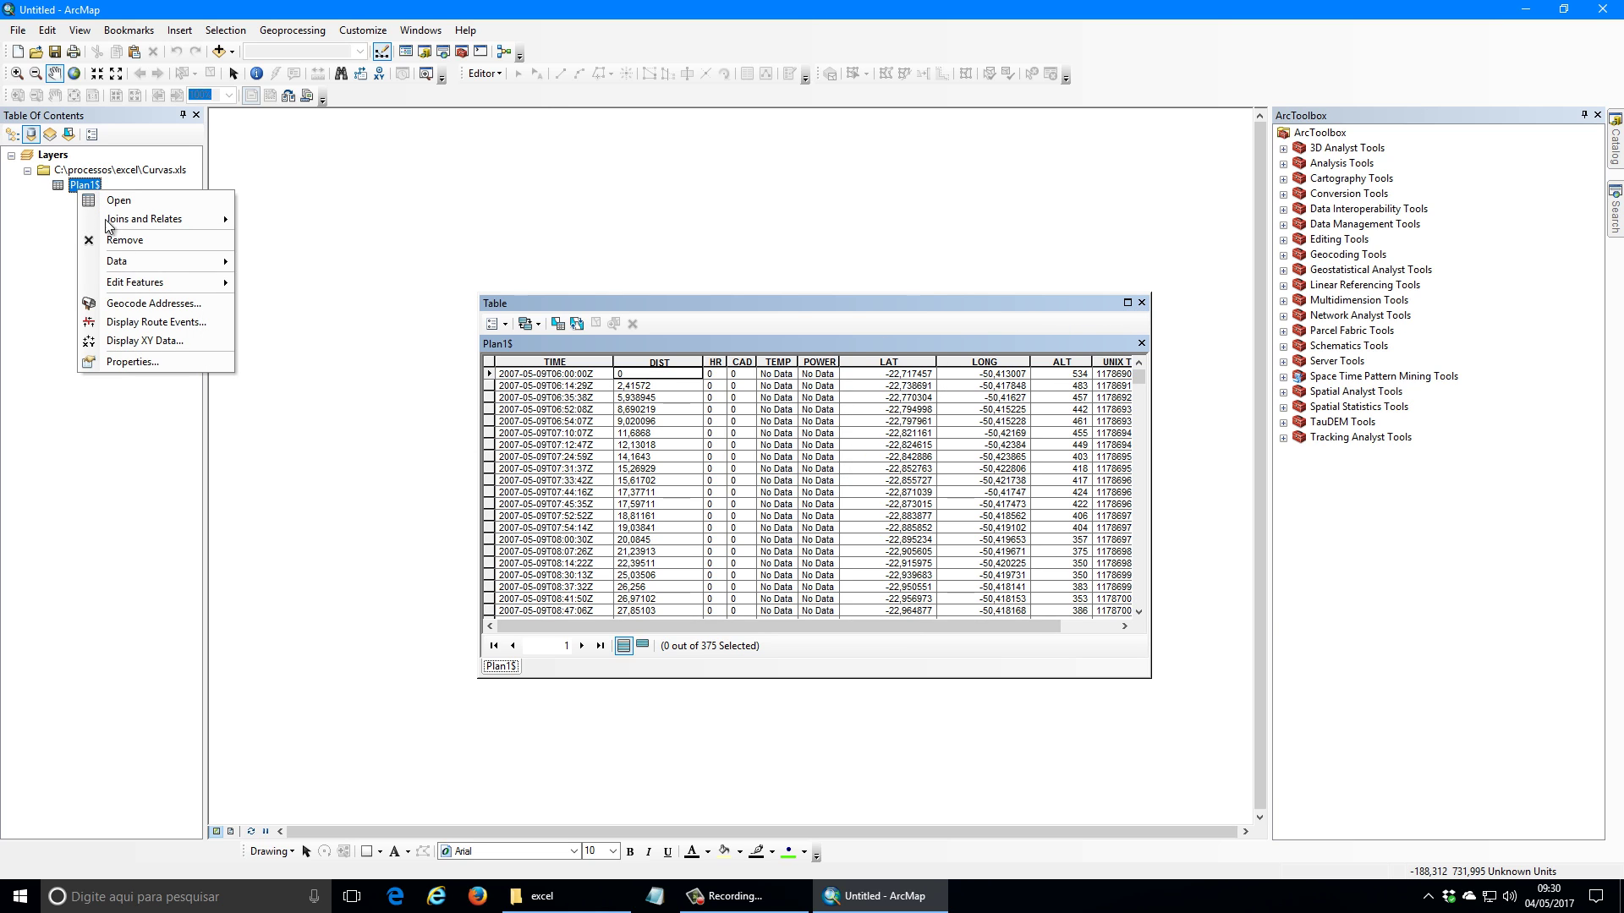
pyautogui.click(208, 340)
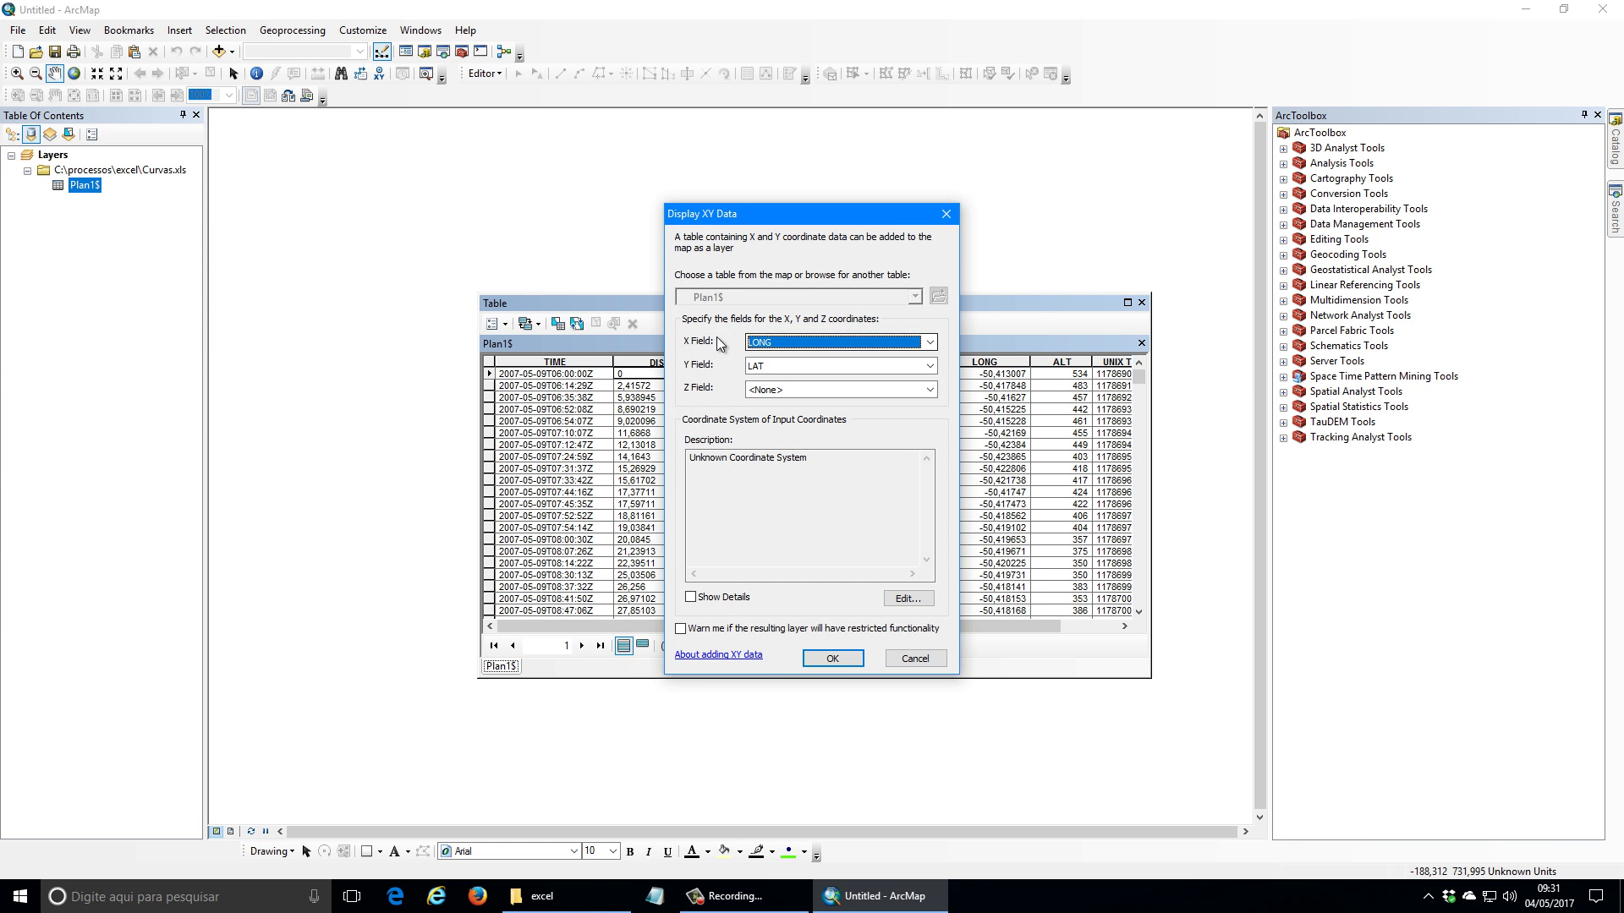
pyautogui.click(808, 389)
pyautogui.click(809, 435)
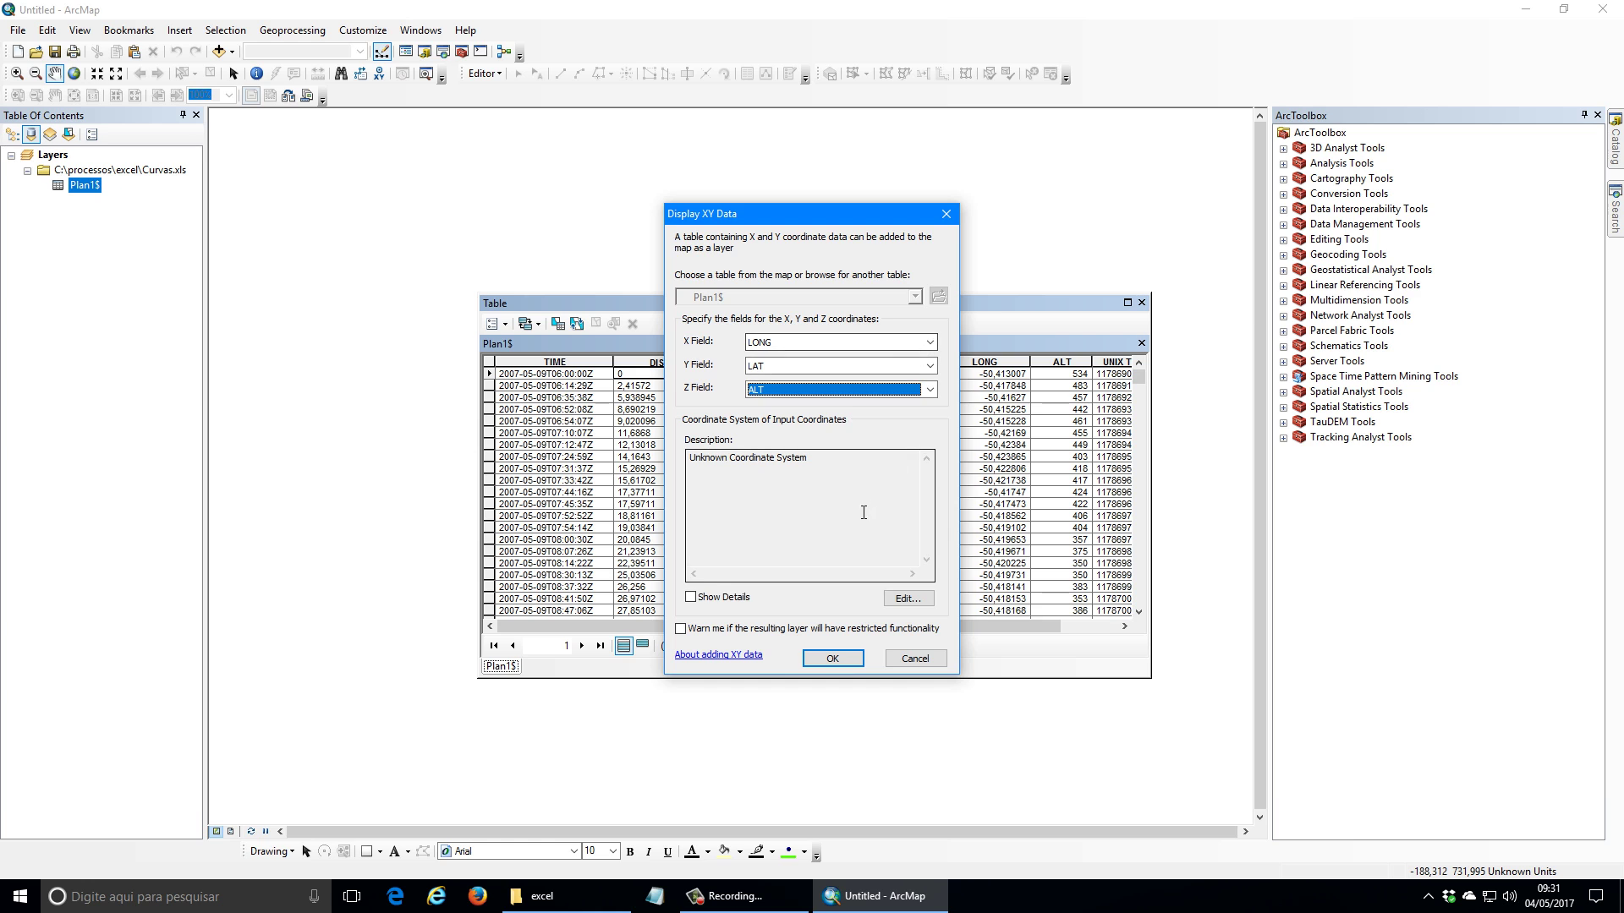
# Step: Search for code 4326 and assign the WGS 1984 geographic coordinate system to the input coordinates
pyautogui.click(919, 605)
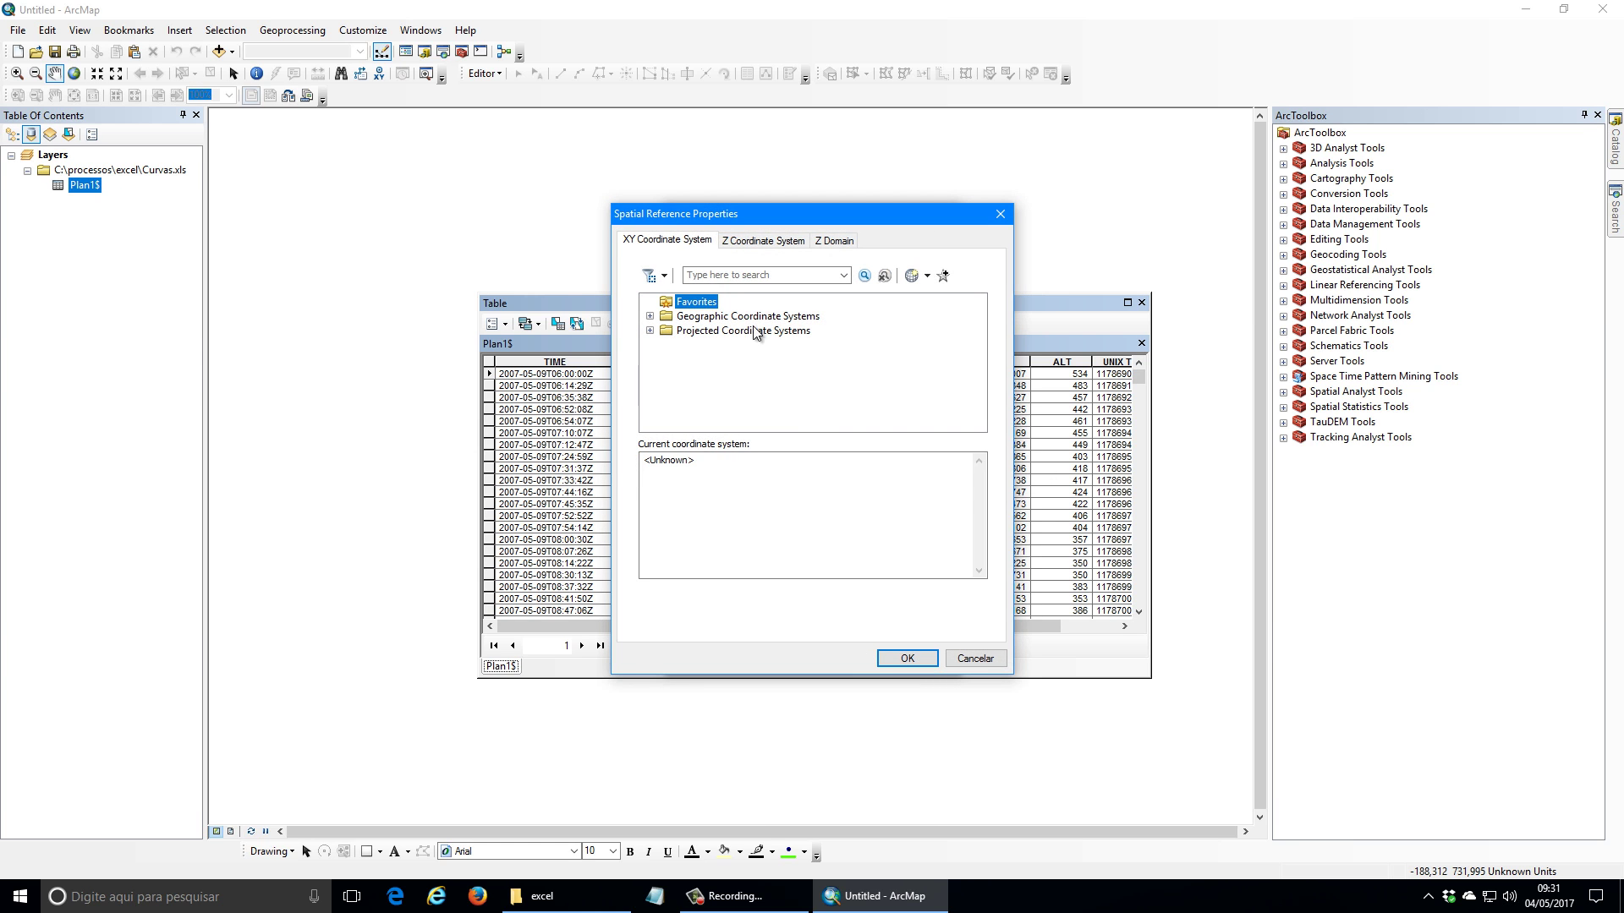
pyautogui.write('4326')
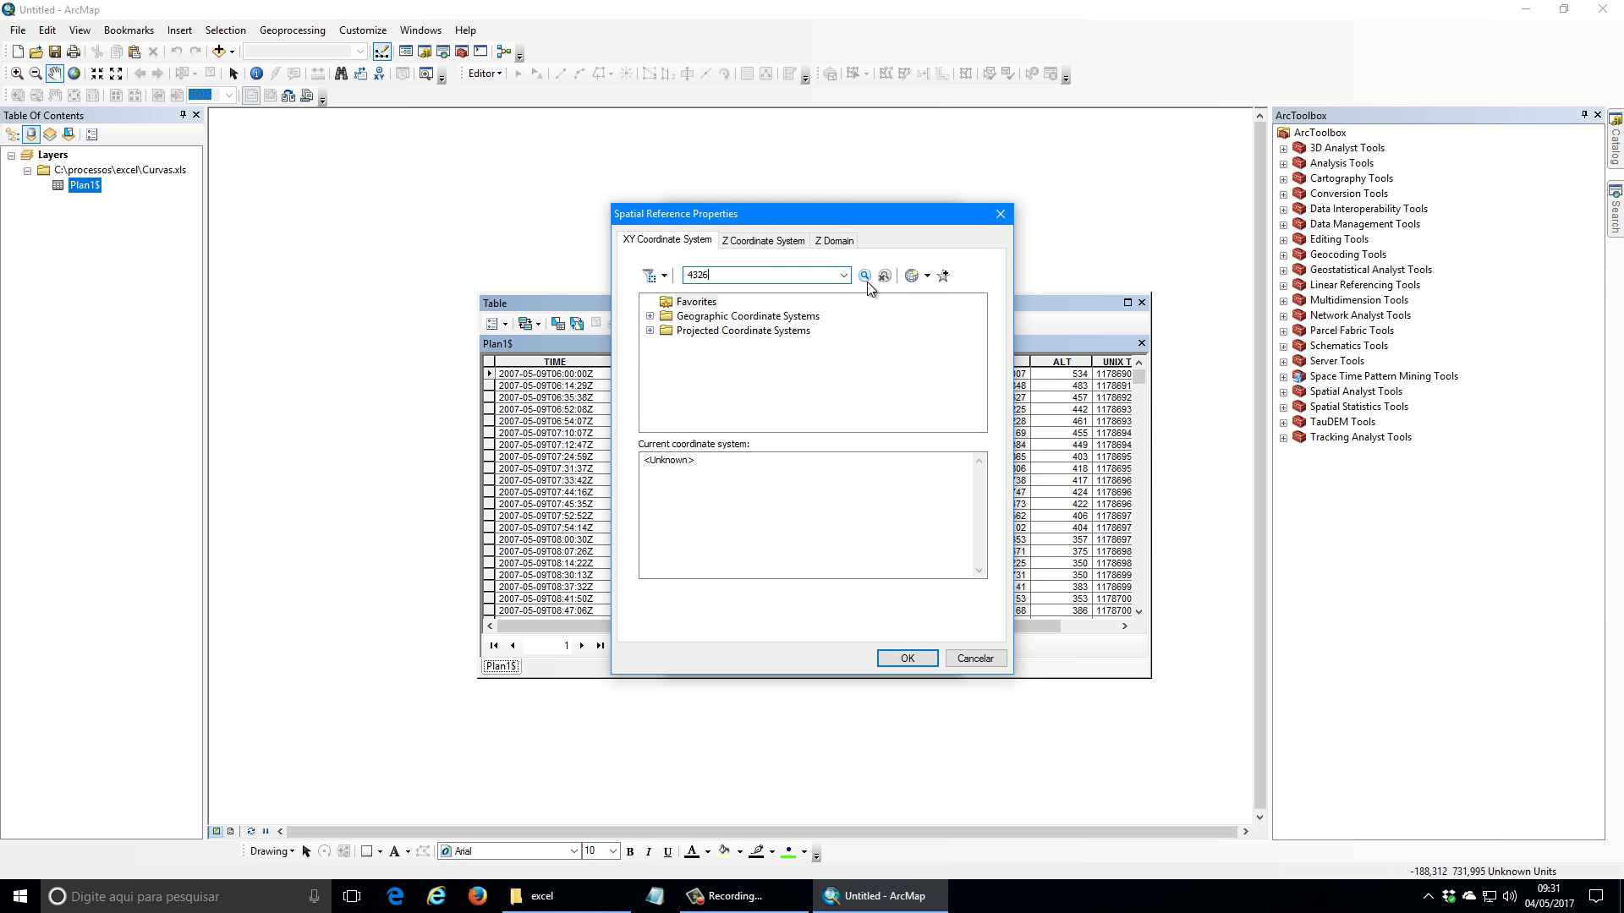
pyautogui.click(864, 277)
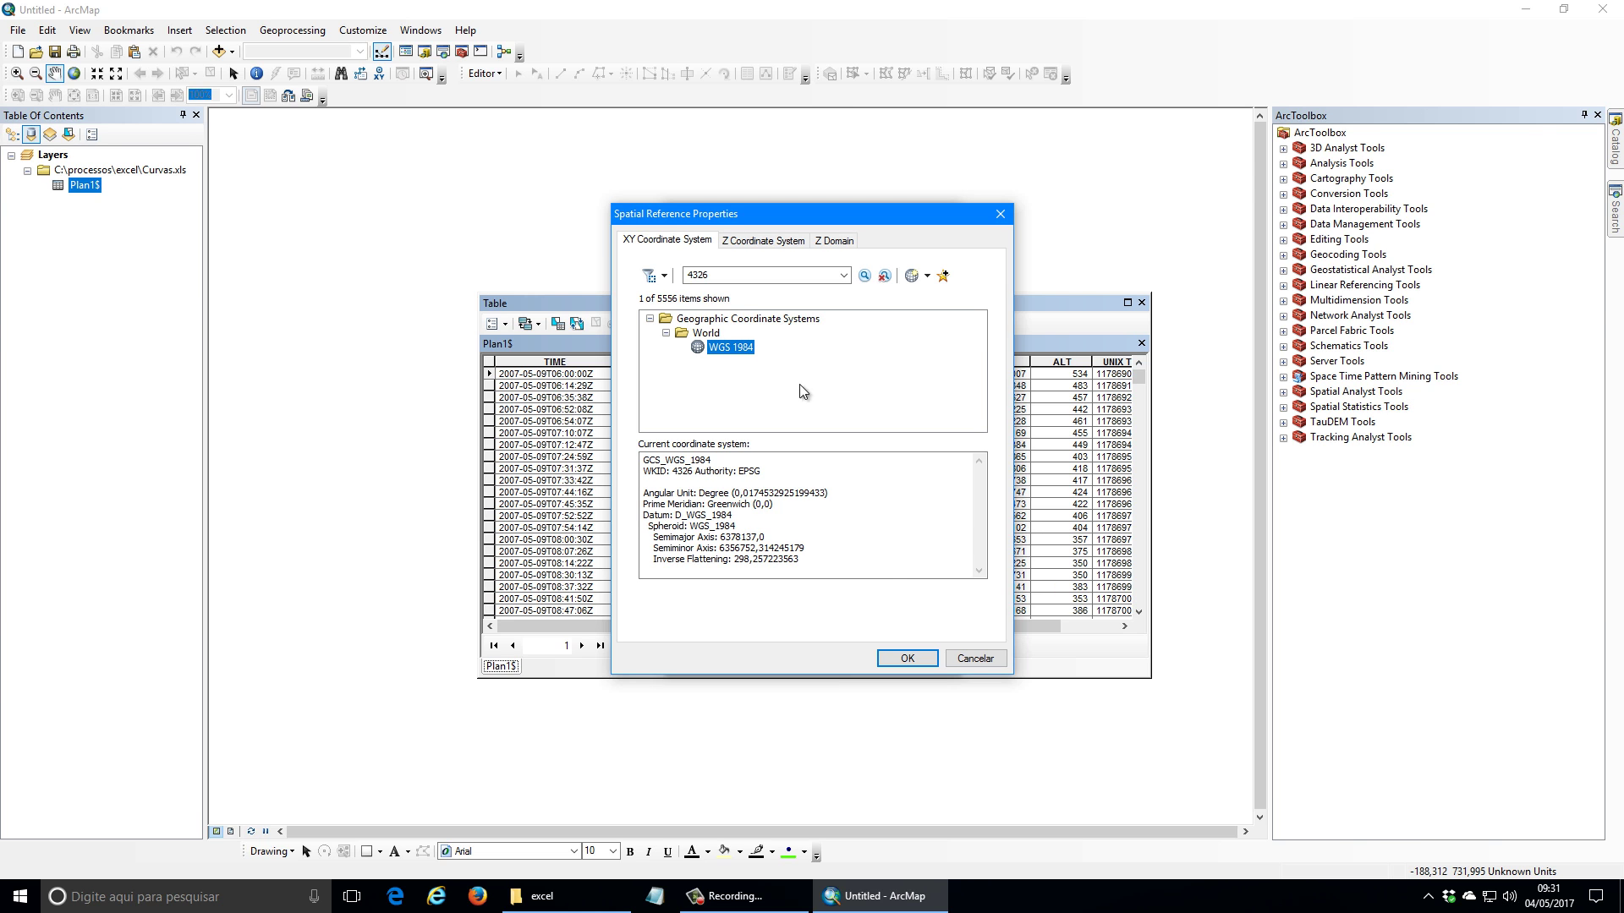
pyautogui.click(904, 659)
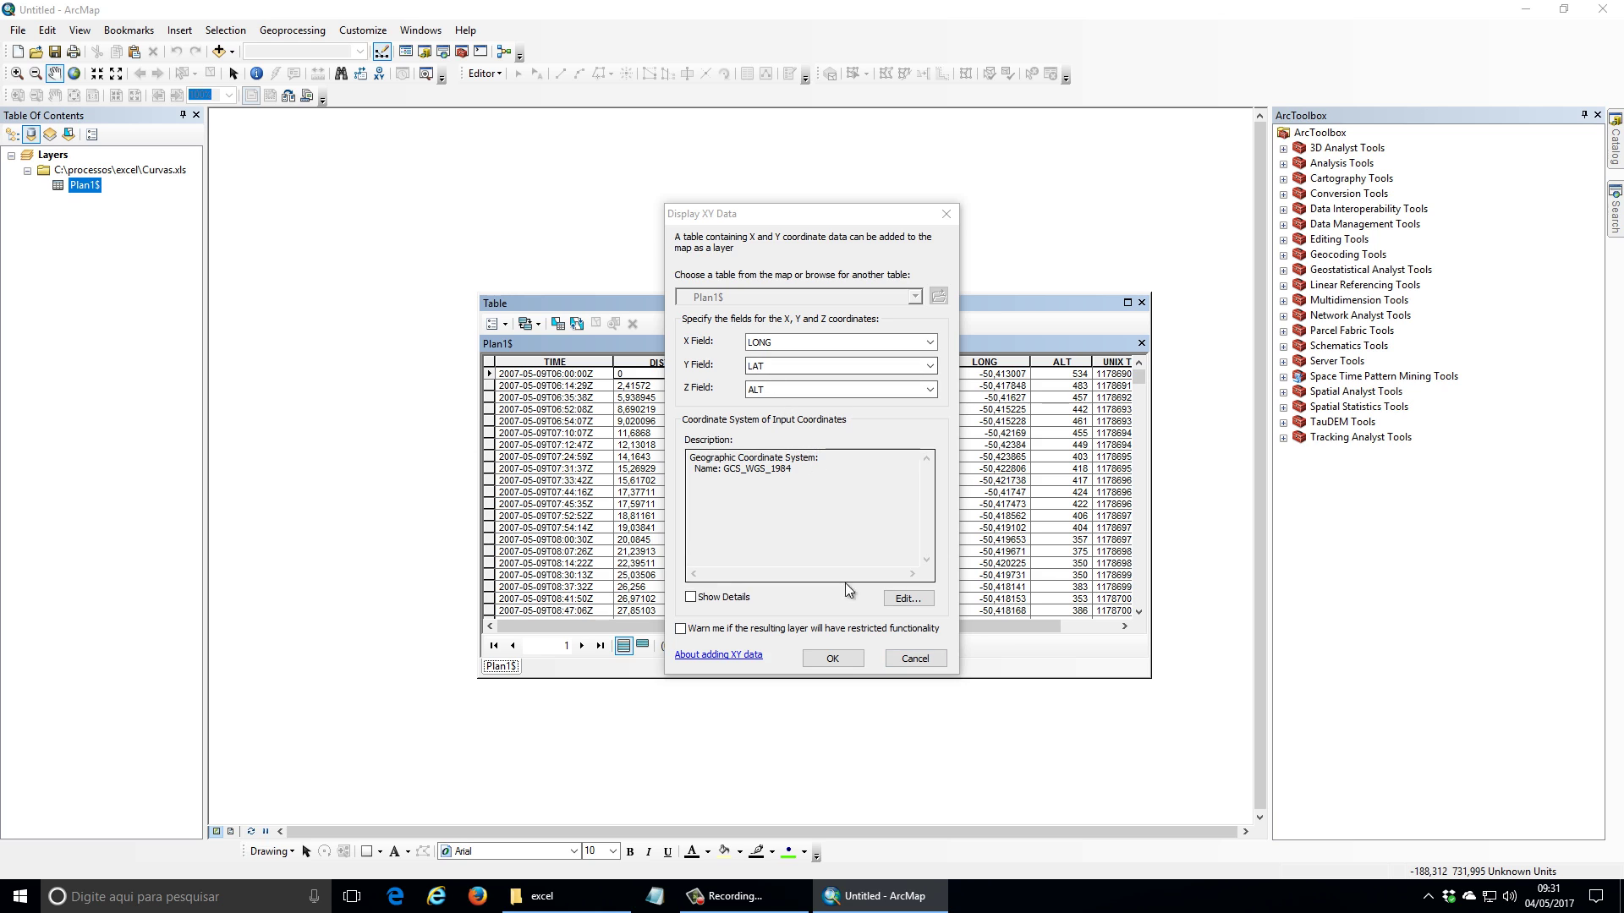
# Step: Create the XY event layer from Plan1$ with the restricted-functionality warning off, and close the attribute table
pyautogui.click(681, 629)
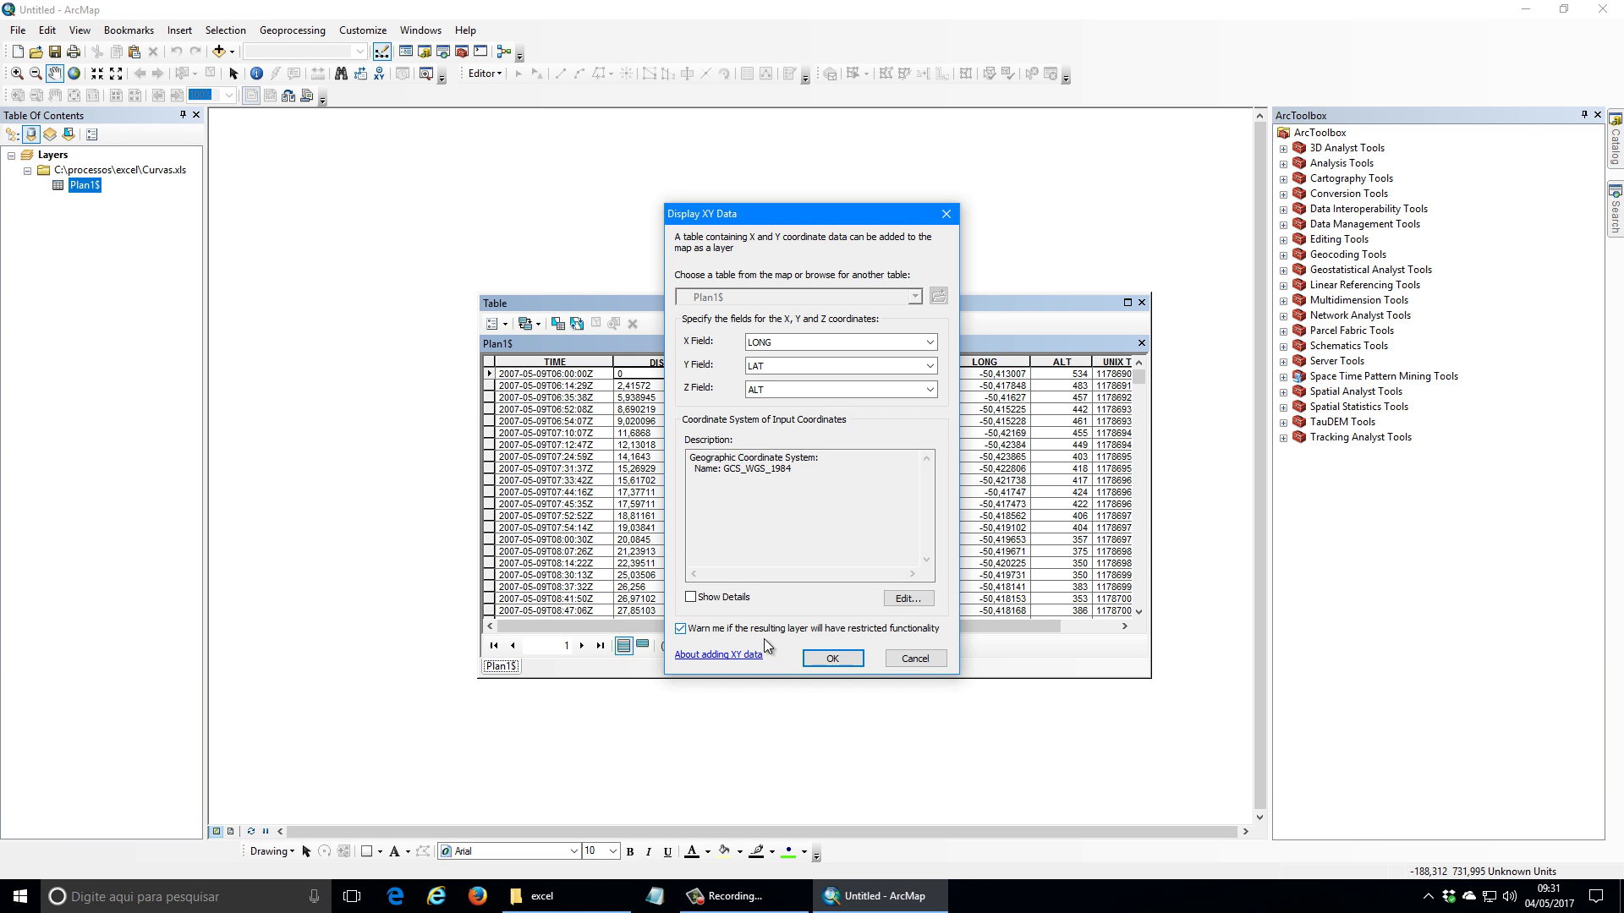
pyautogui.click(680, 629)
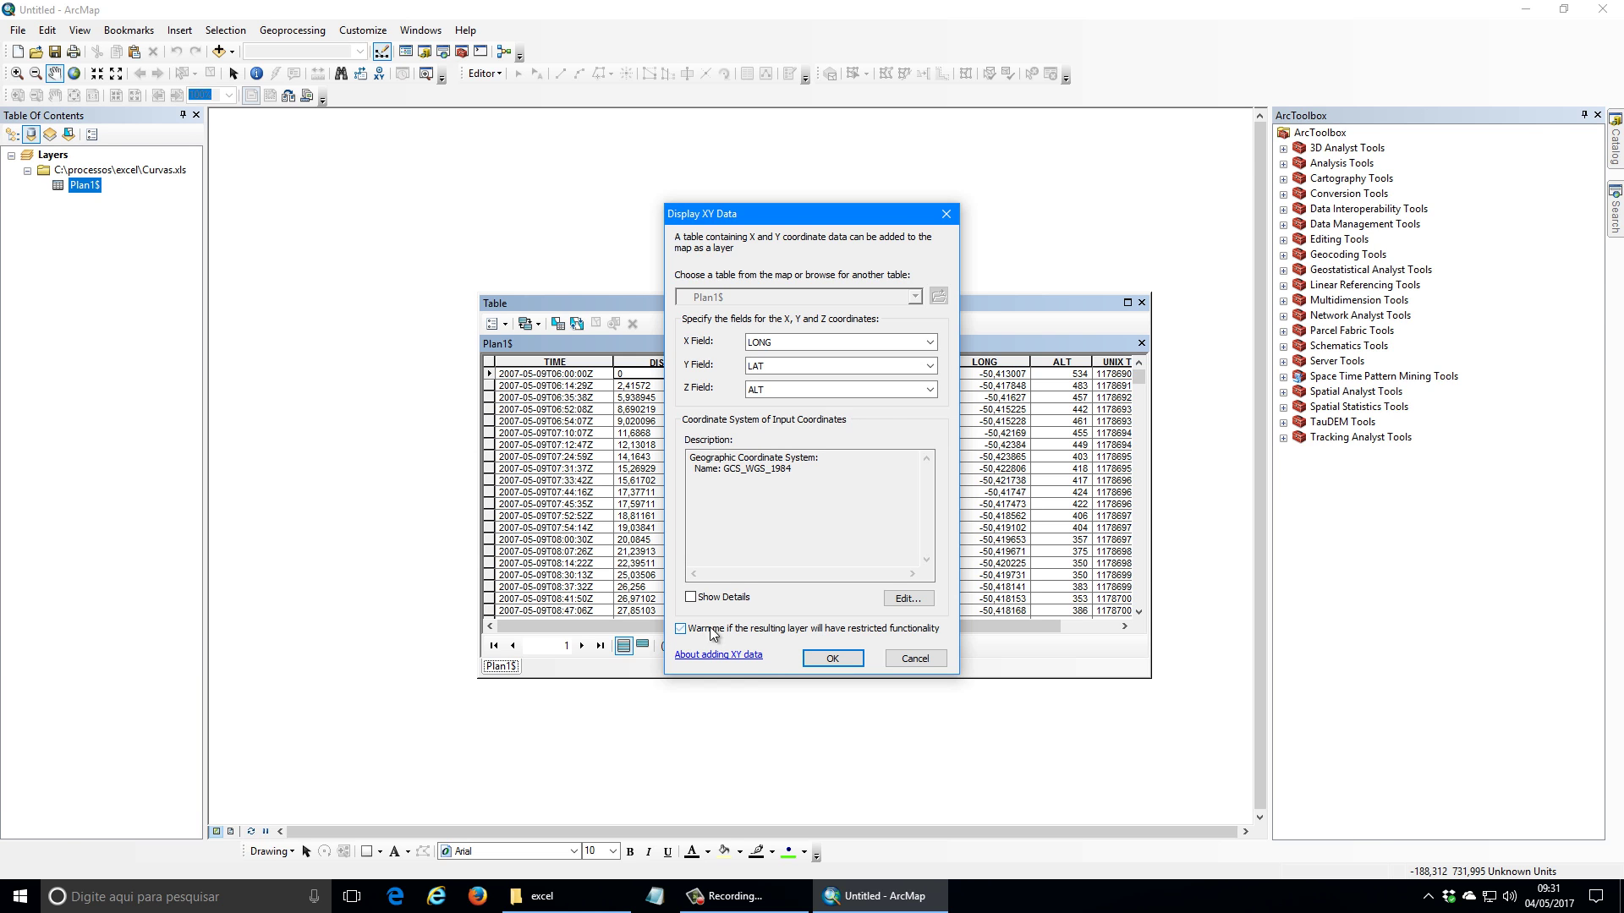
pyautogui.click(833, 659)
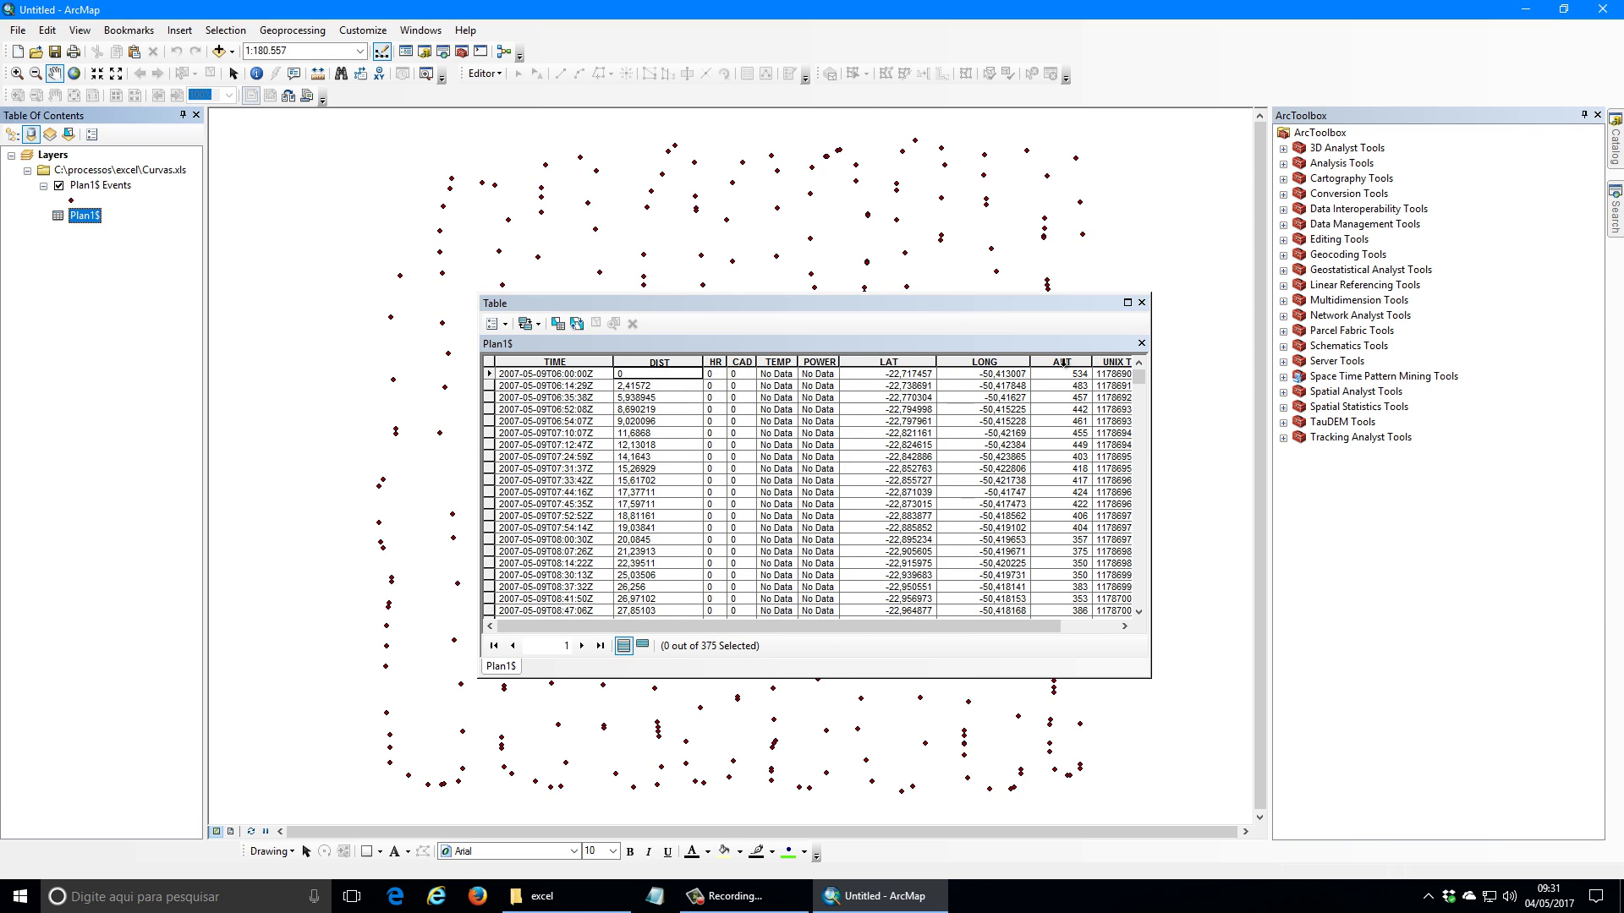
pyautogui.click(1141, 302)
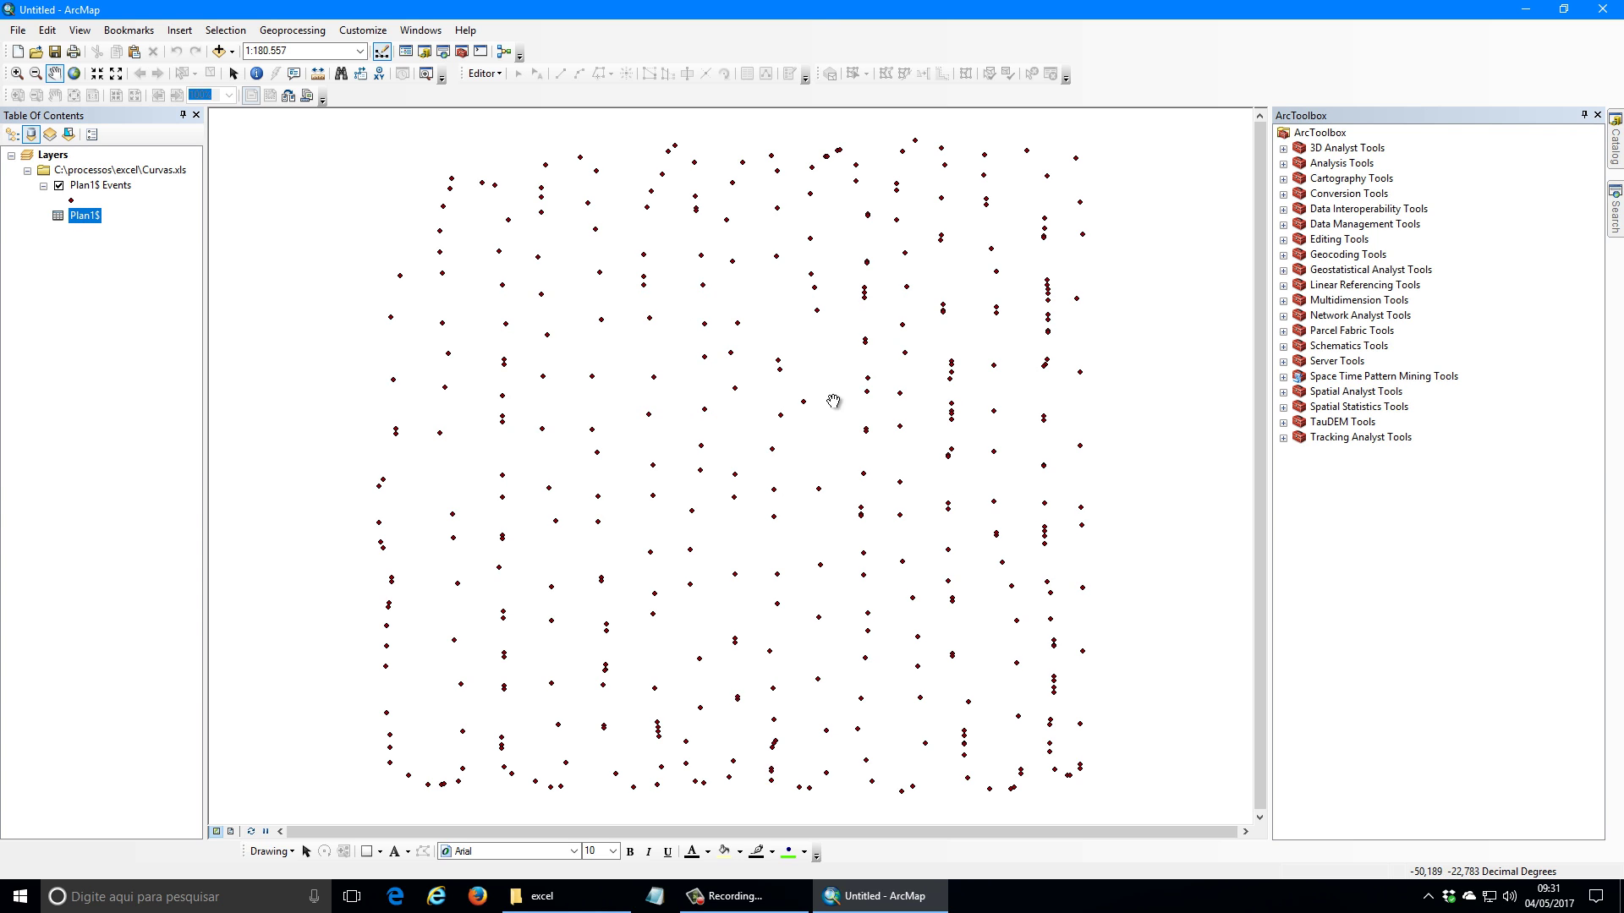
# Step: Add Limite_do_Municipio.shp from the processos\shp folder to the map and list the layers by drawing order
pyautogui.click(542, 896)
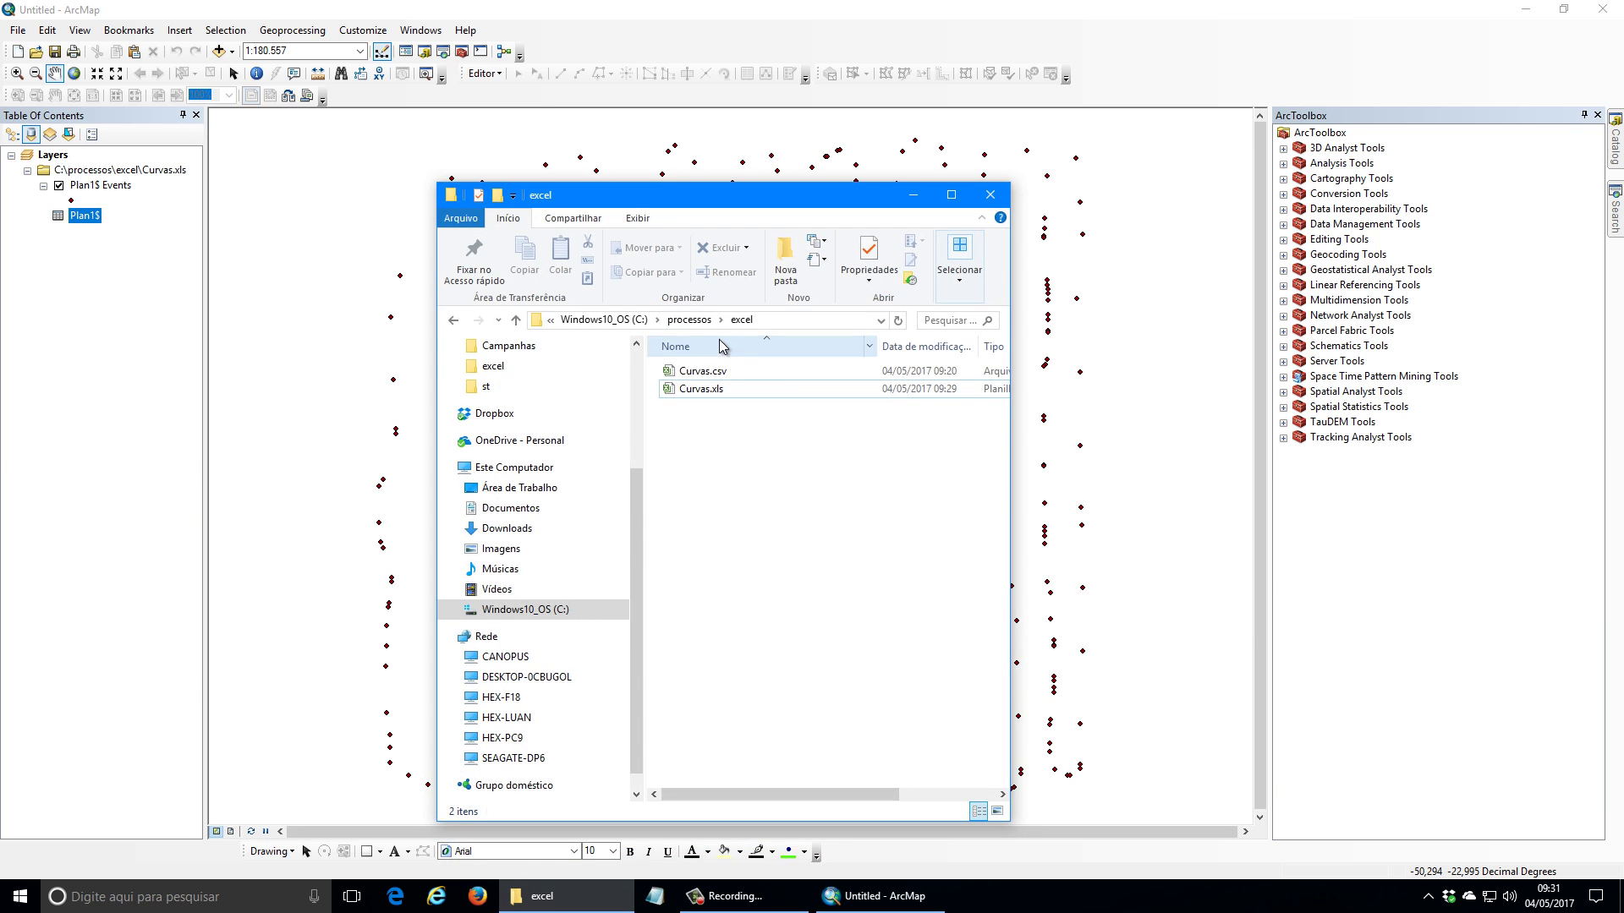
pyautogui.click(689, 320)
pyautogui.doubleClick(706, 408)
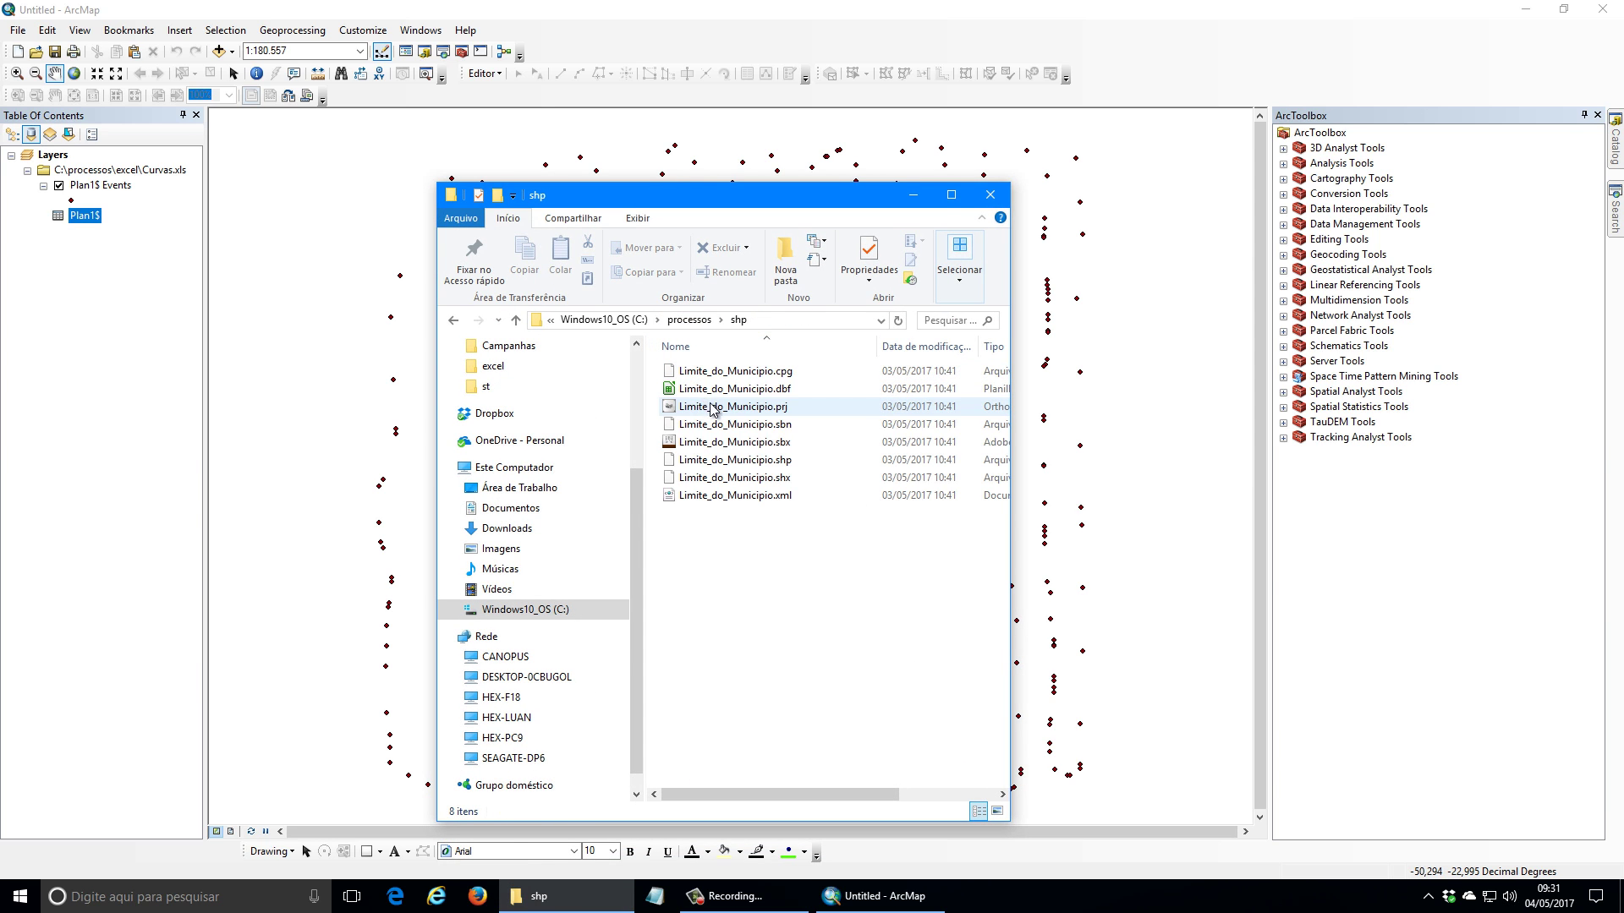
pyautogui.click(774, 460)
pyautogui.moveTo(687, 455); pyautogui.dragTo(144, 282)
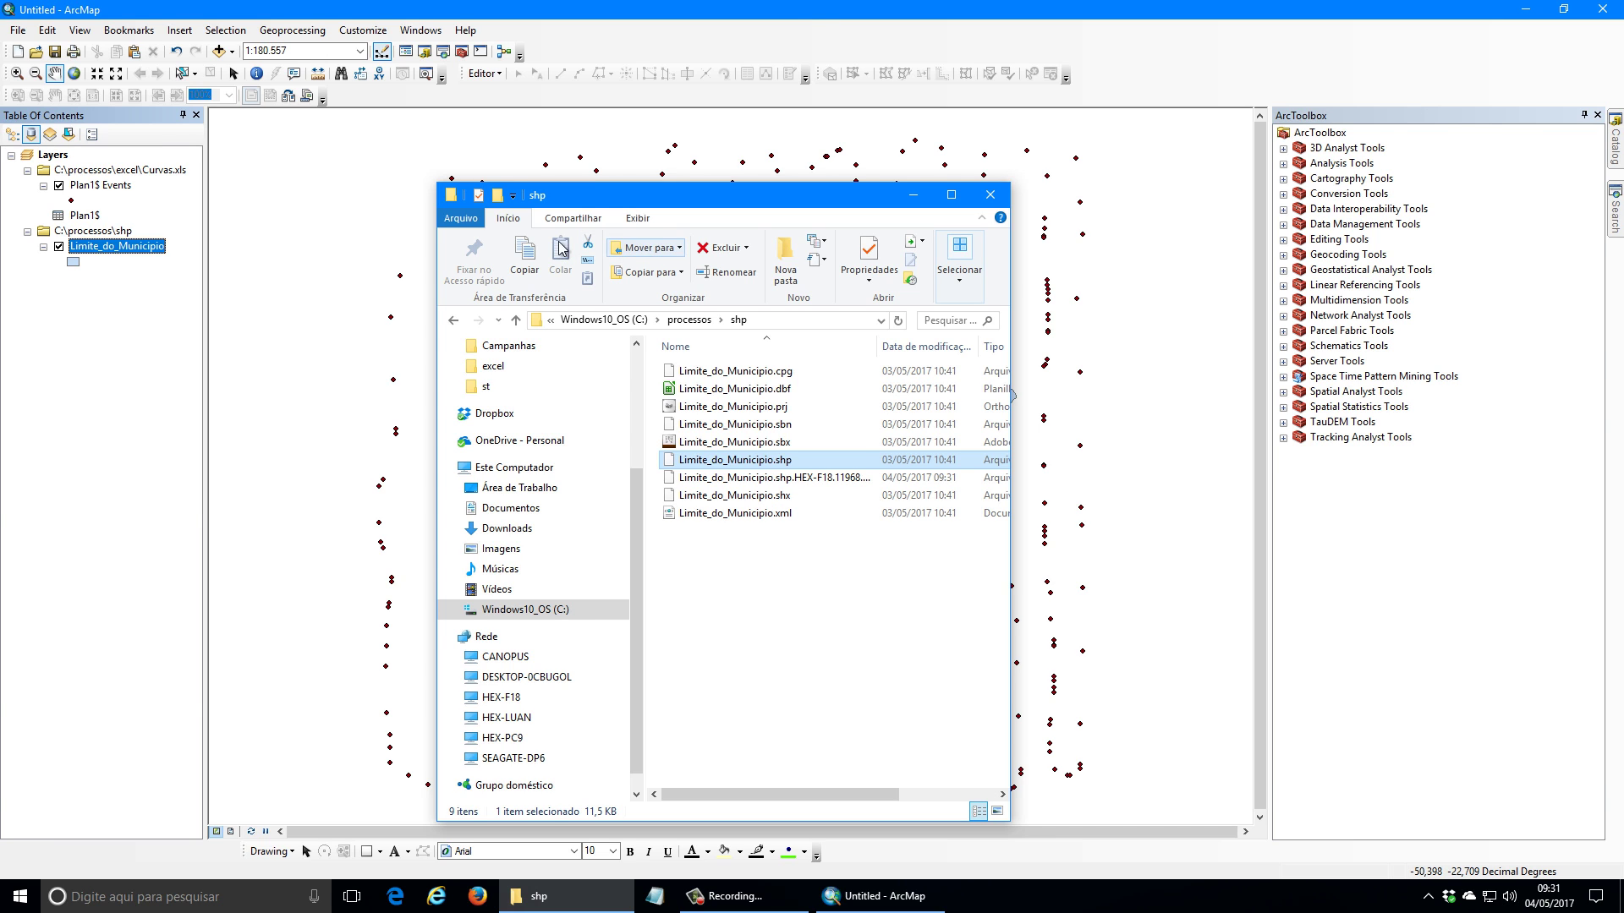
pyautogui.click(12, 139)
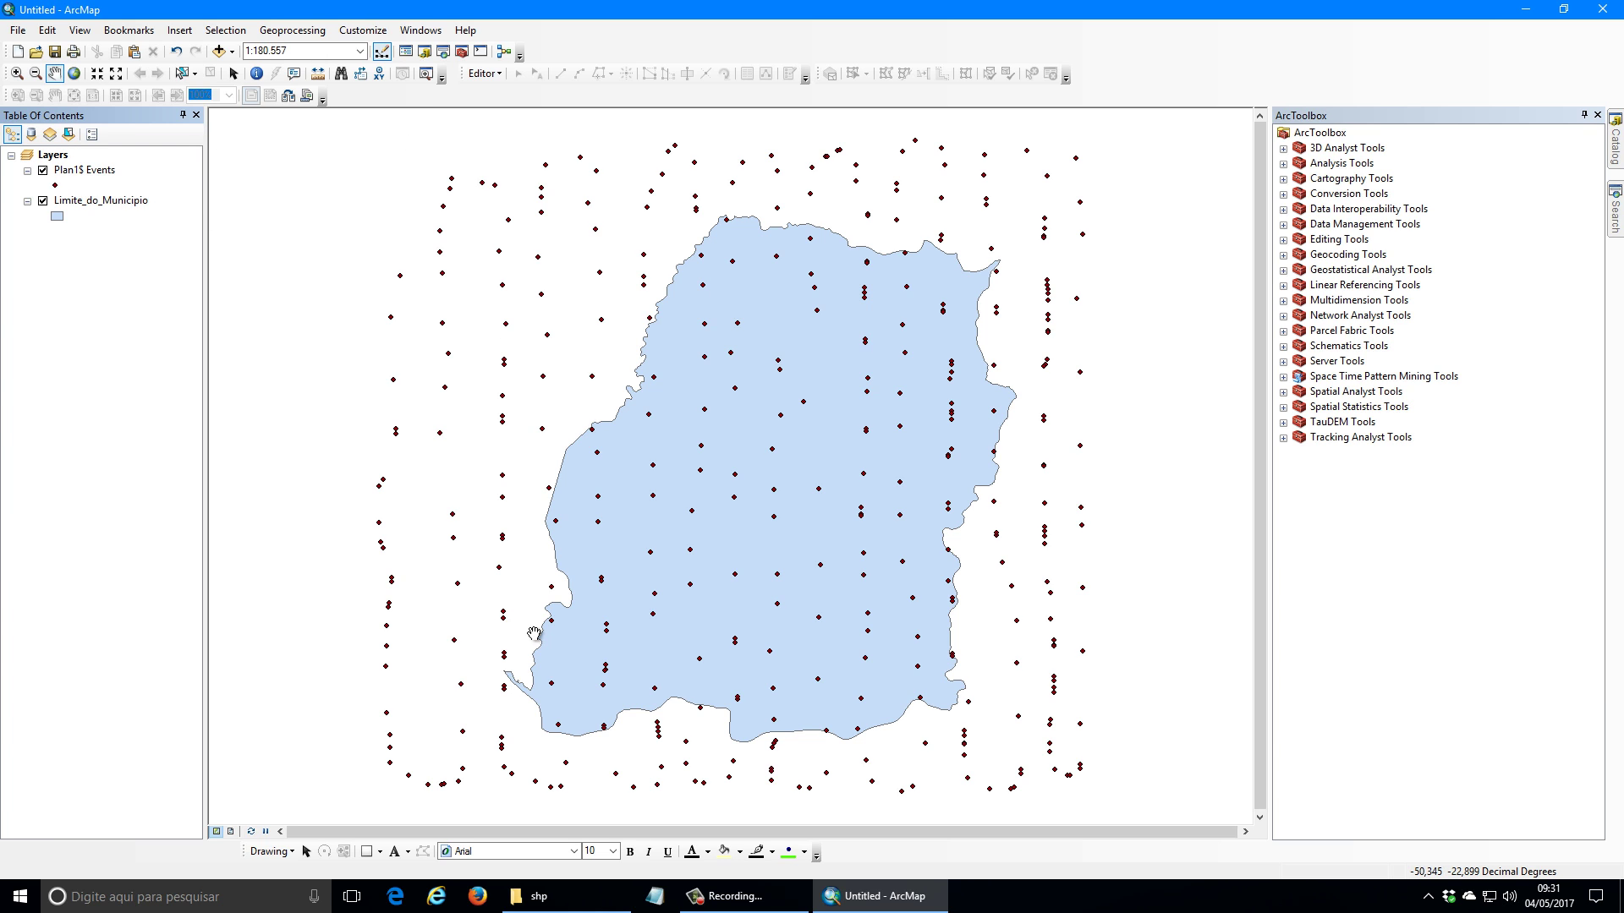
# Step: Start exporting all features of the Plan1$ Events layer, with Shapefile as the output type
pyautogui.click(89, 171)
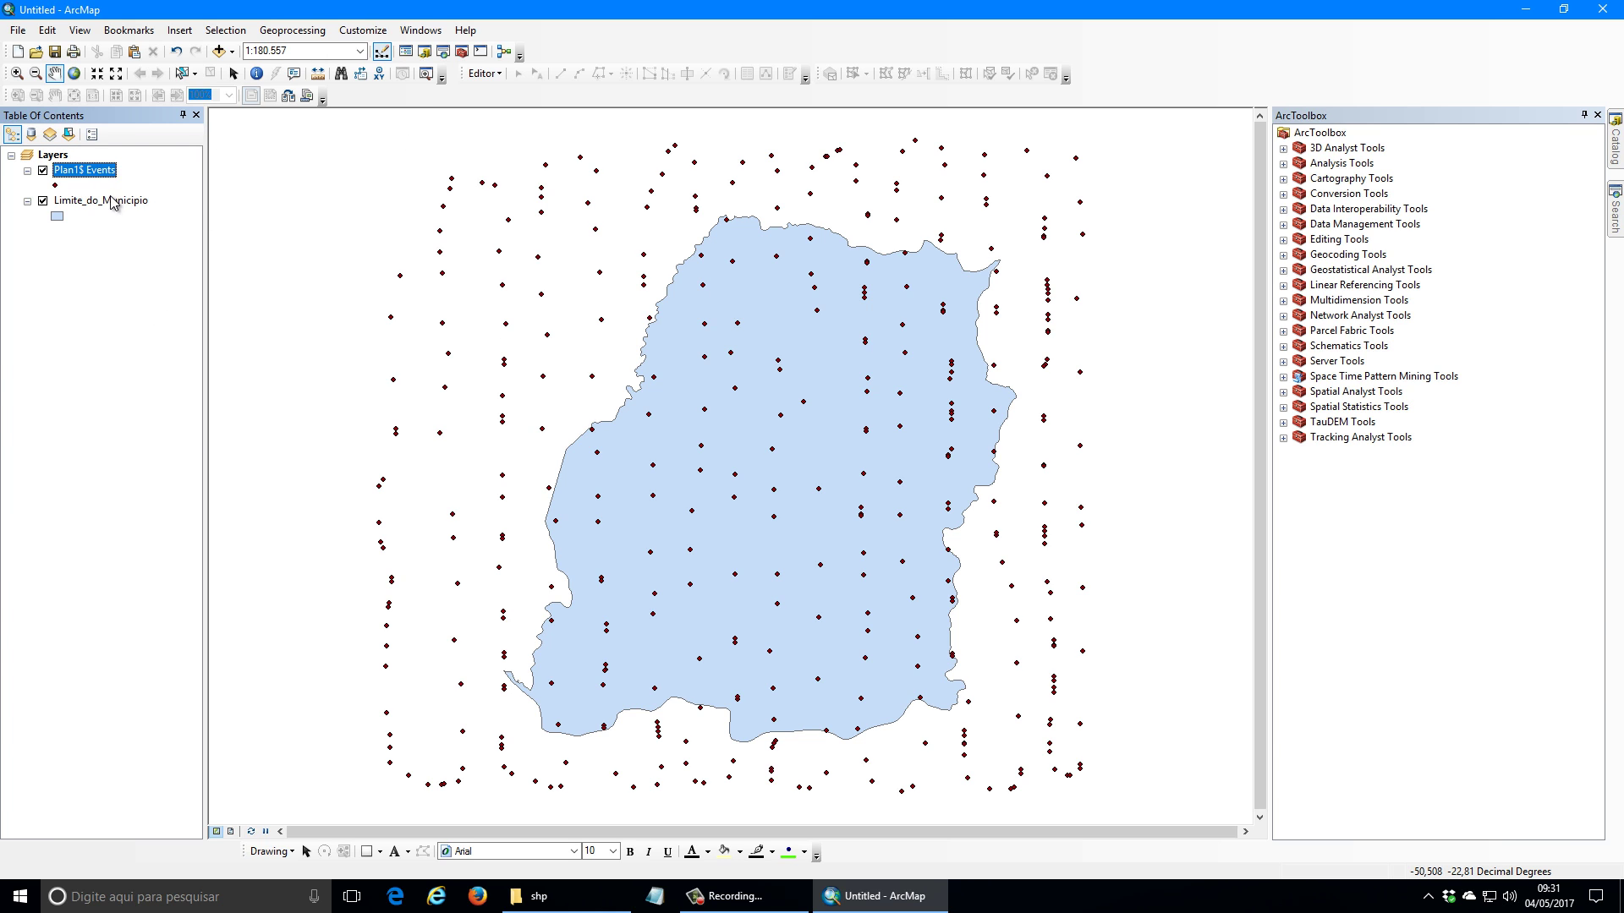
pyautogui.click(113, 203)
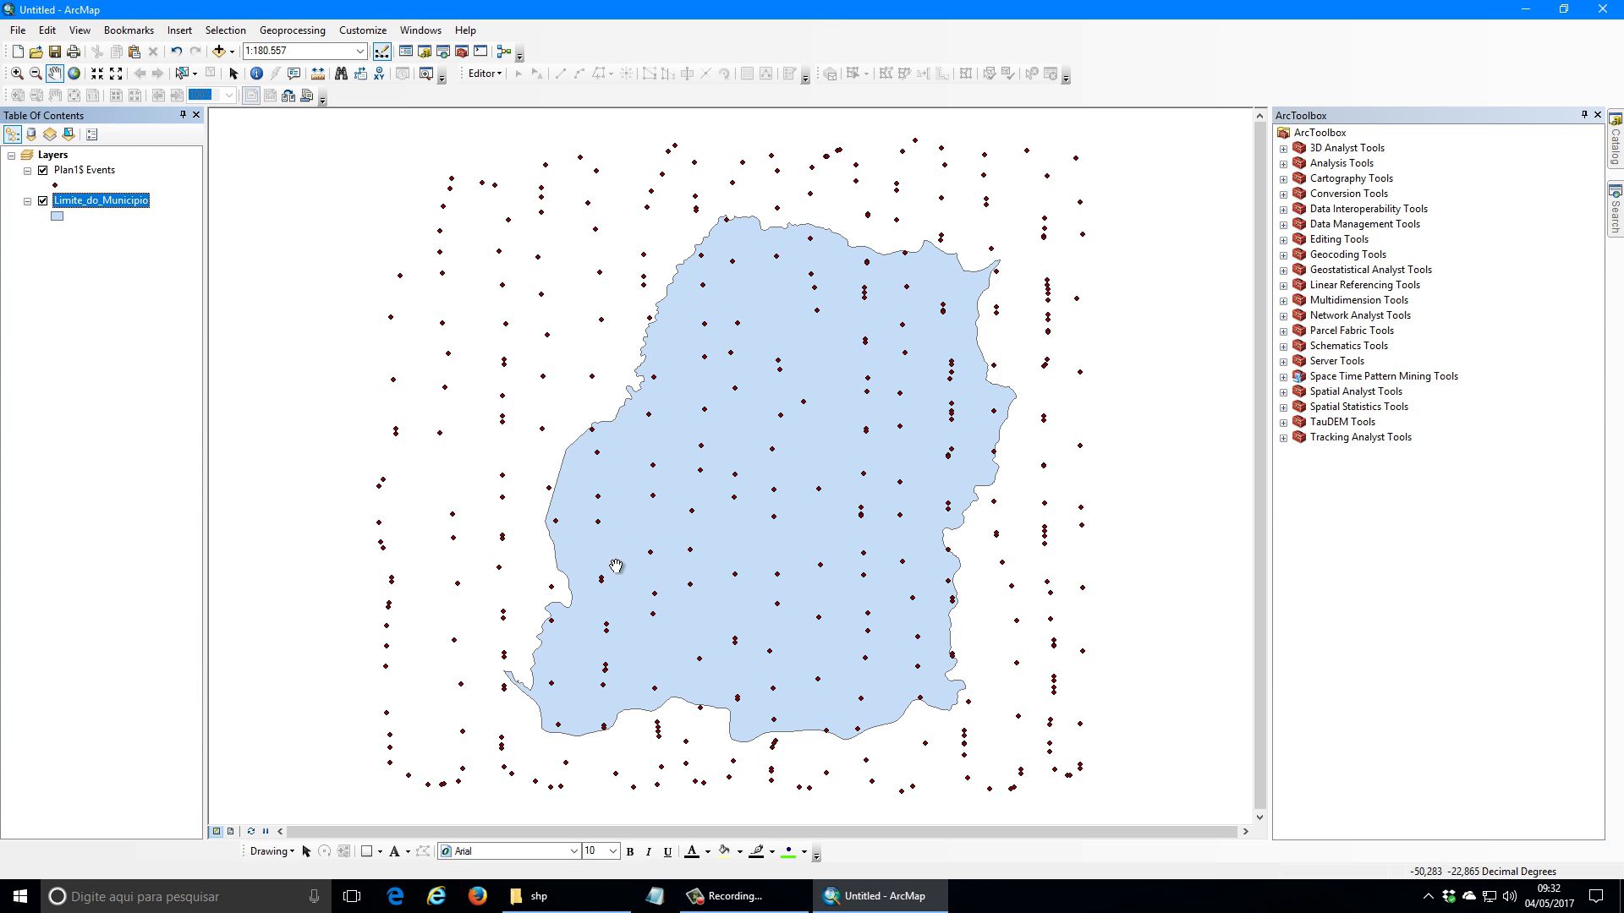
pyautogui.click(89, 172)
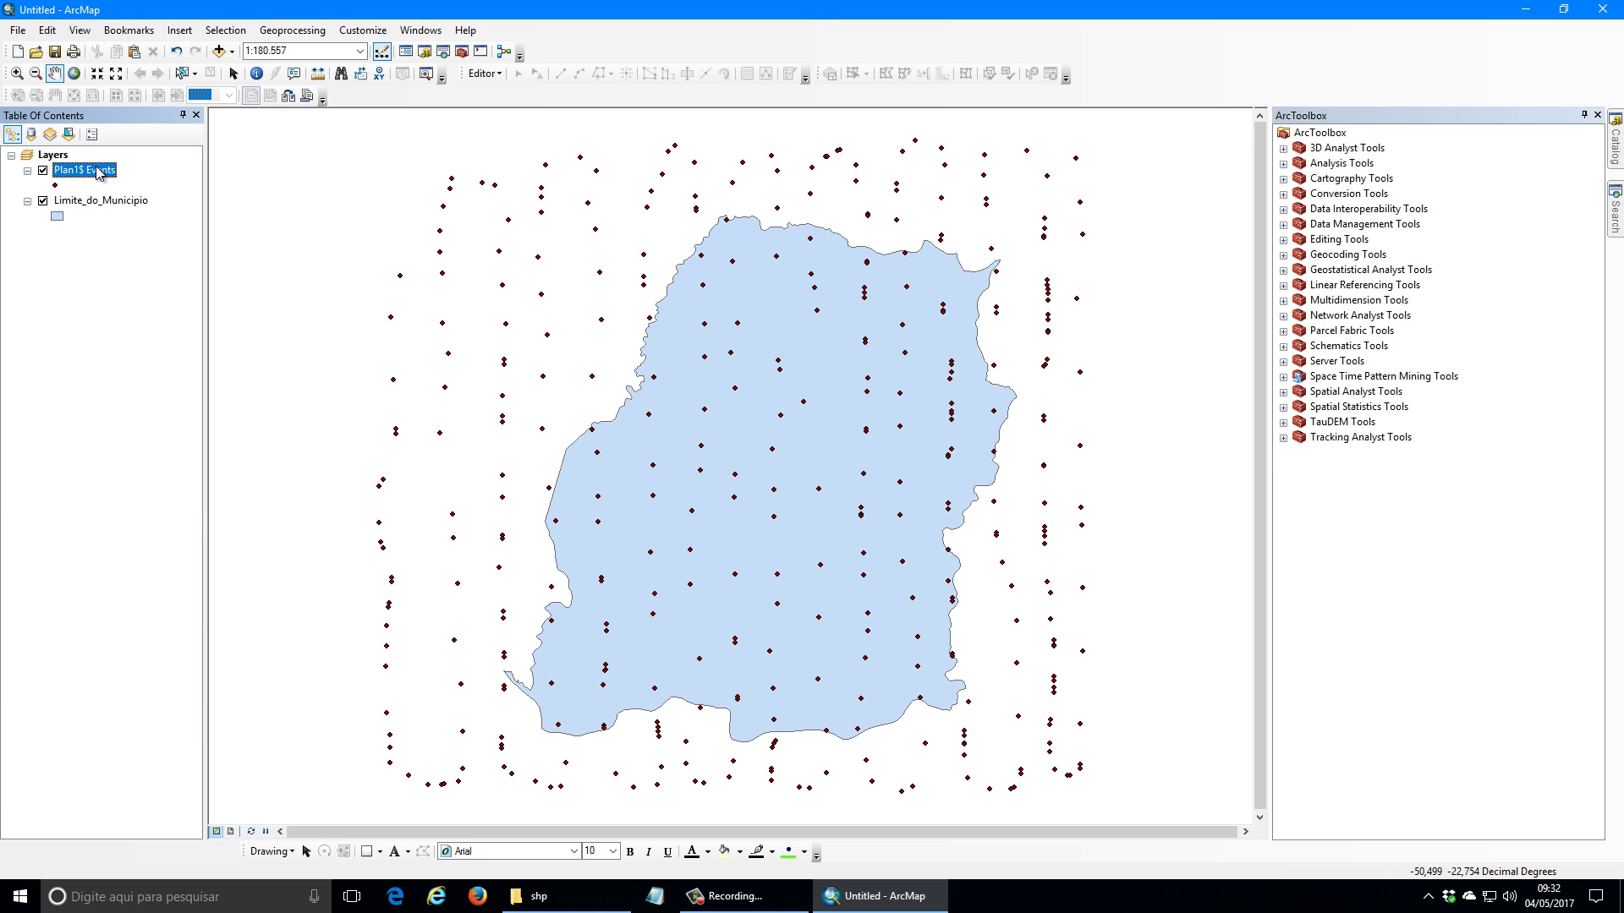
pyautogui.rightClick(100, 173)
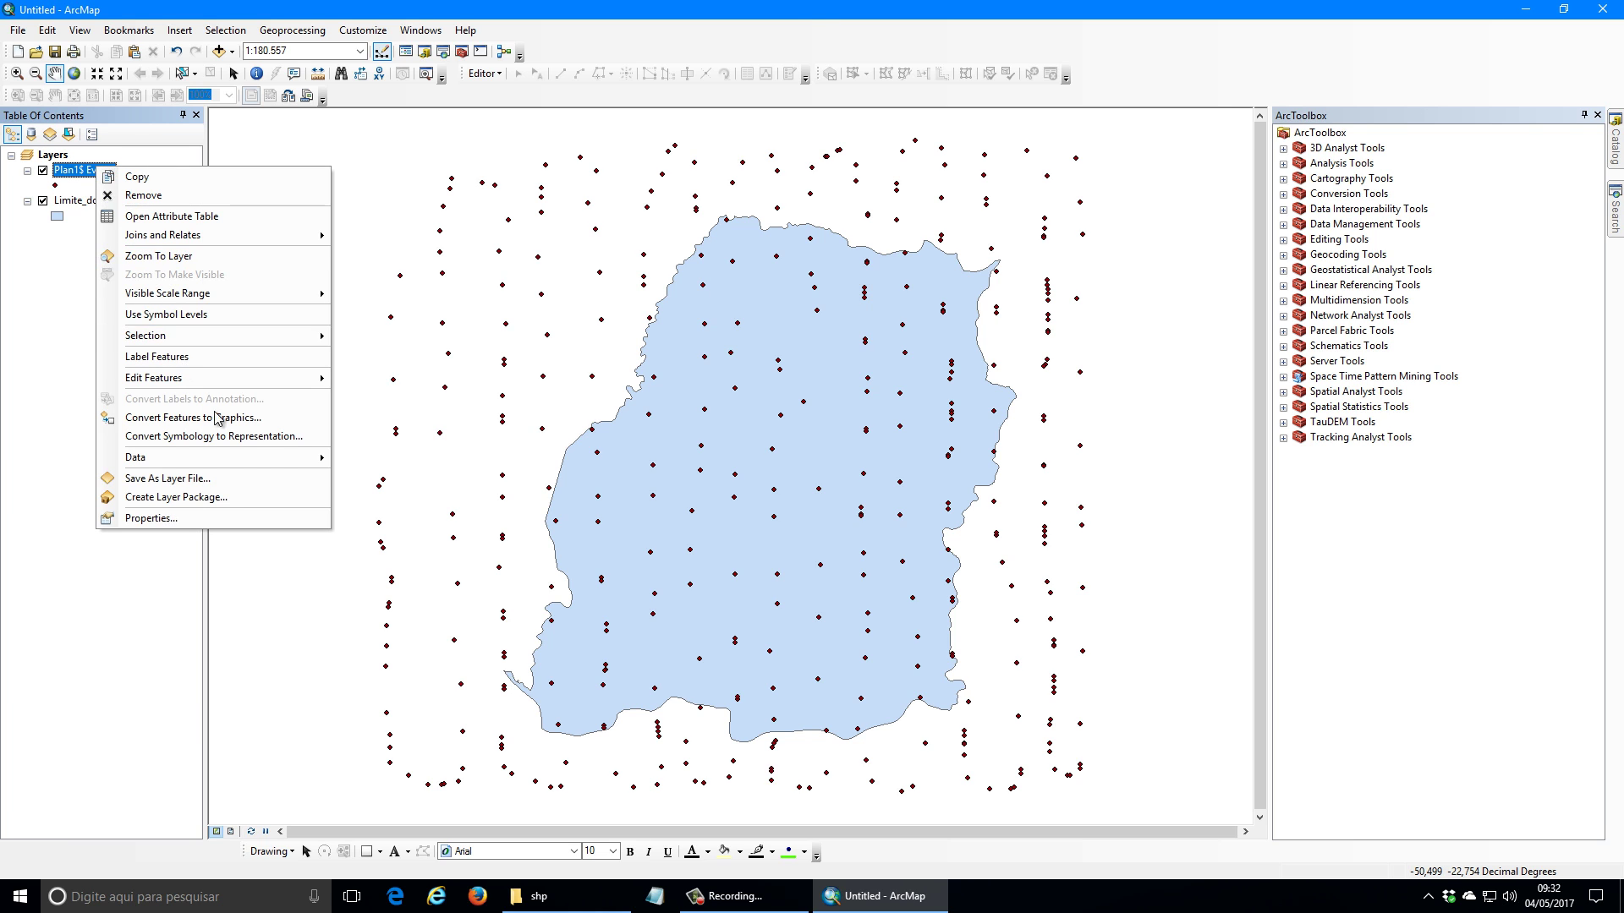
pyautogui.moveTo(279, 458)
pyautogui.click(474, 475)
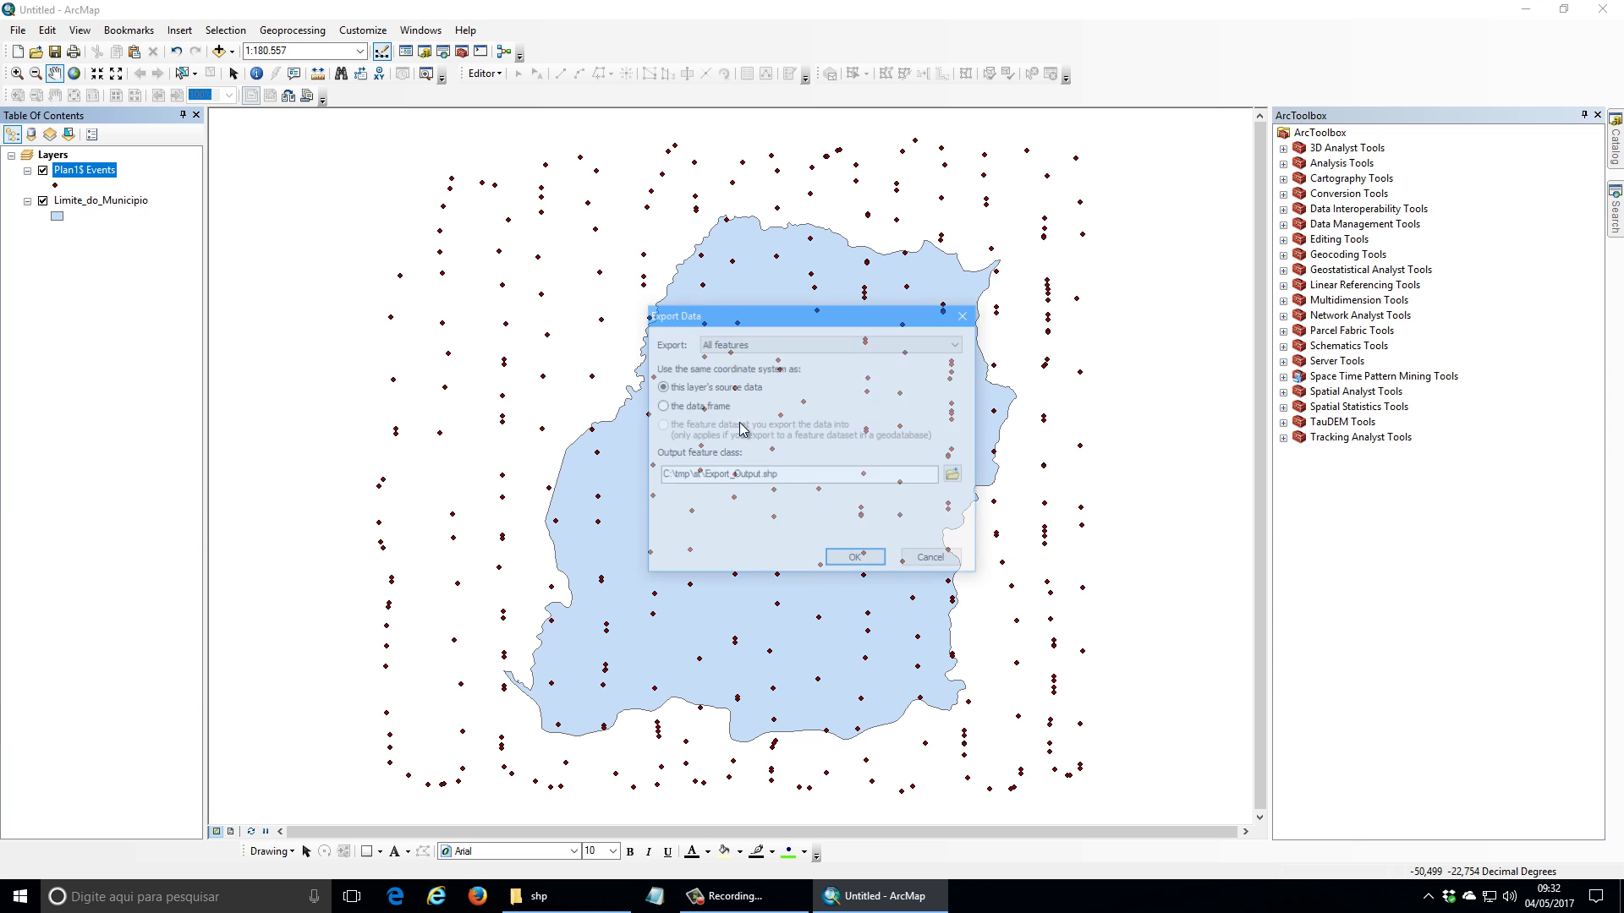
pyautogui.click(951, 473)
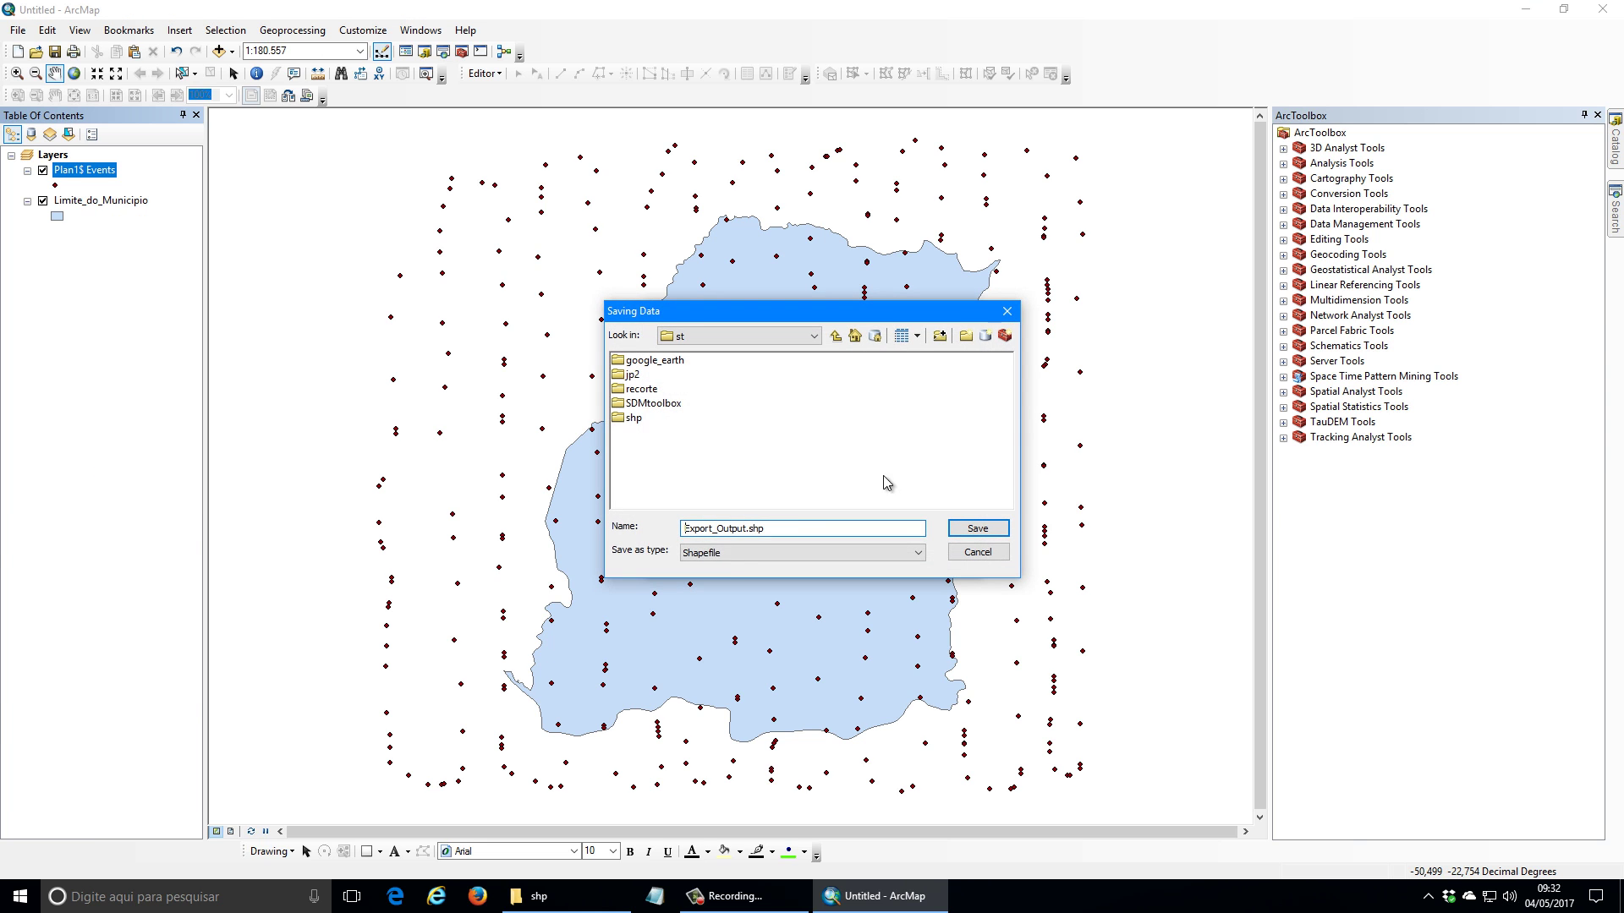
pyautogui.click(734, 558)
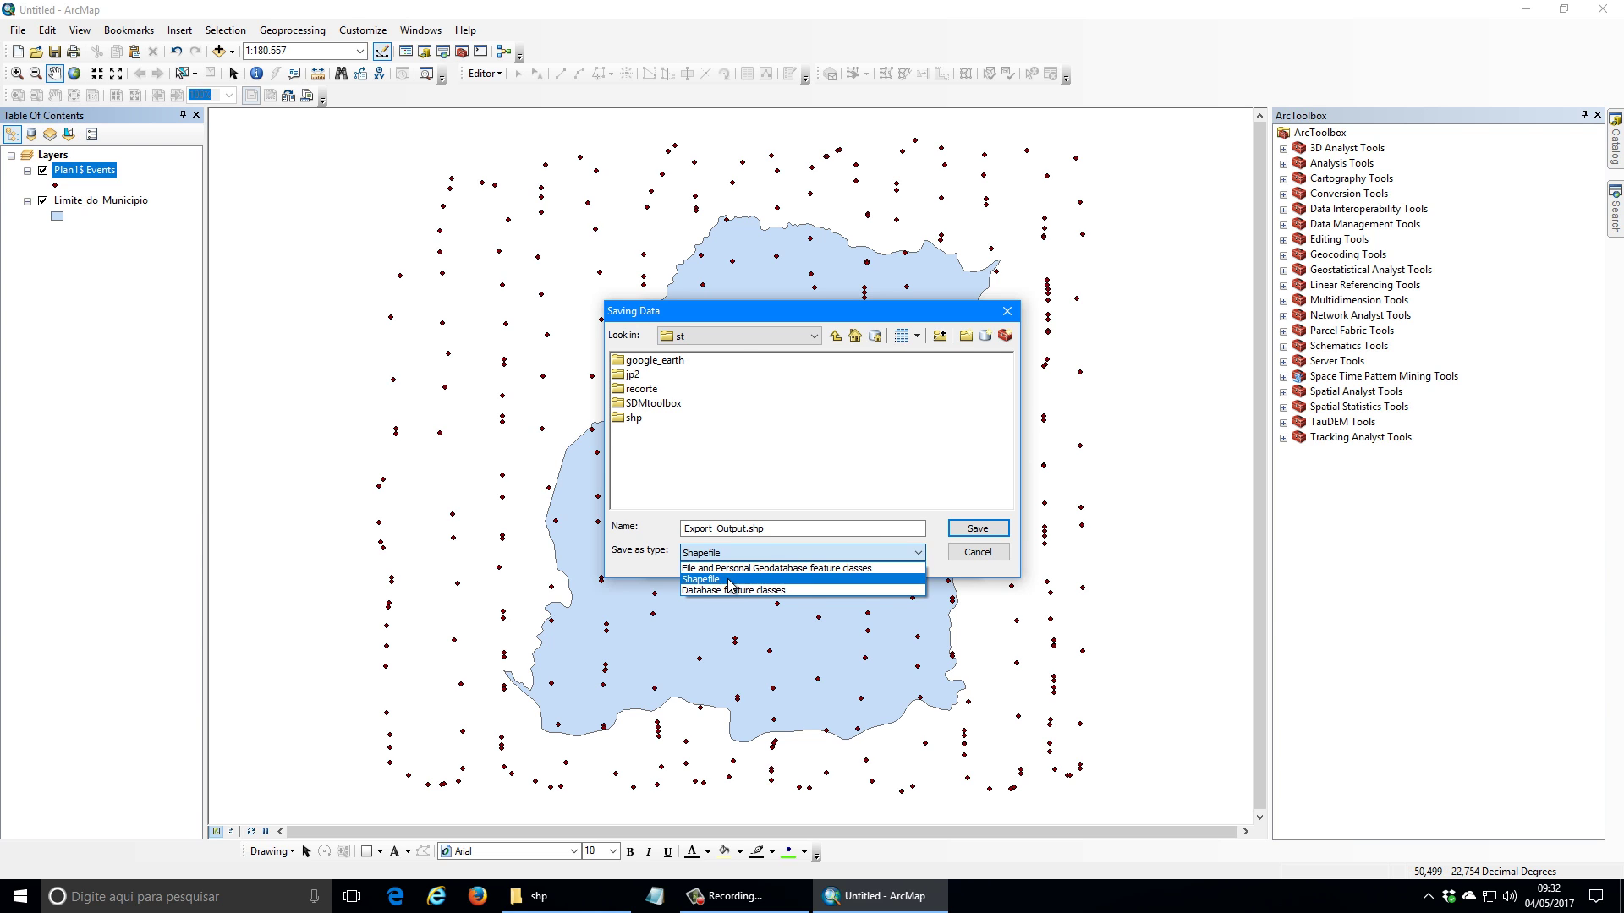
pyautogui.click(731, 580)
# Step: Set the export output to Curvas_pontos.shp in the C:\processos\shp folder
pyautogui.click(740, 336)
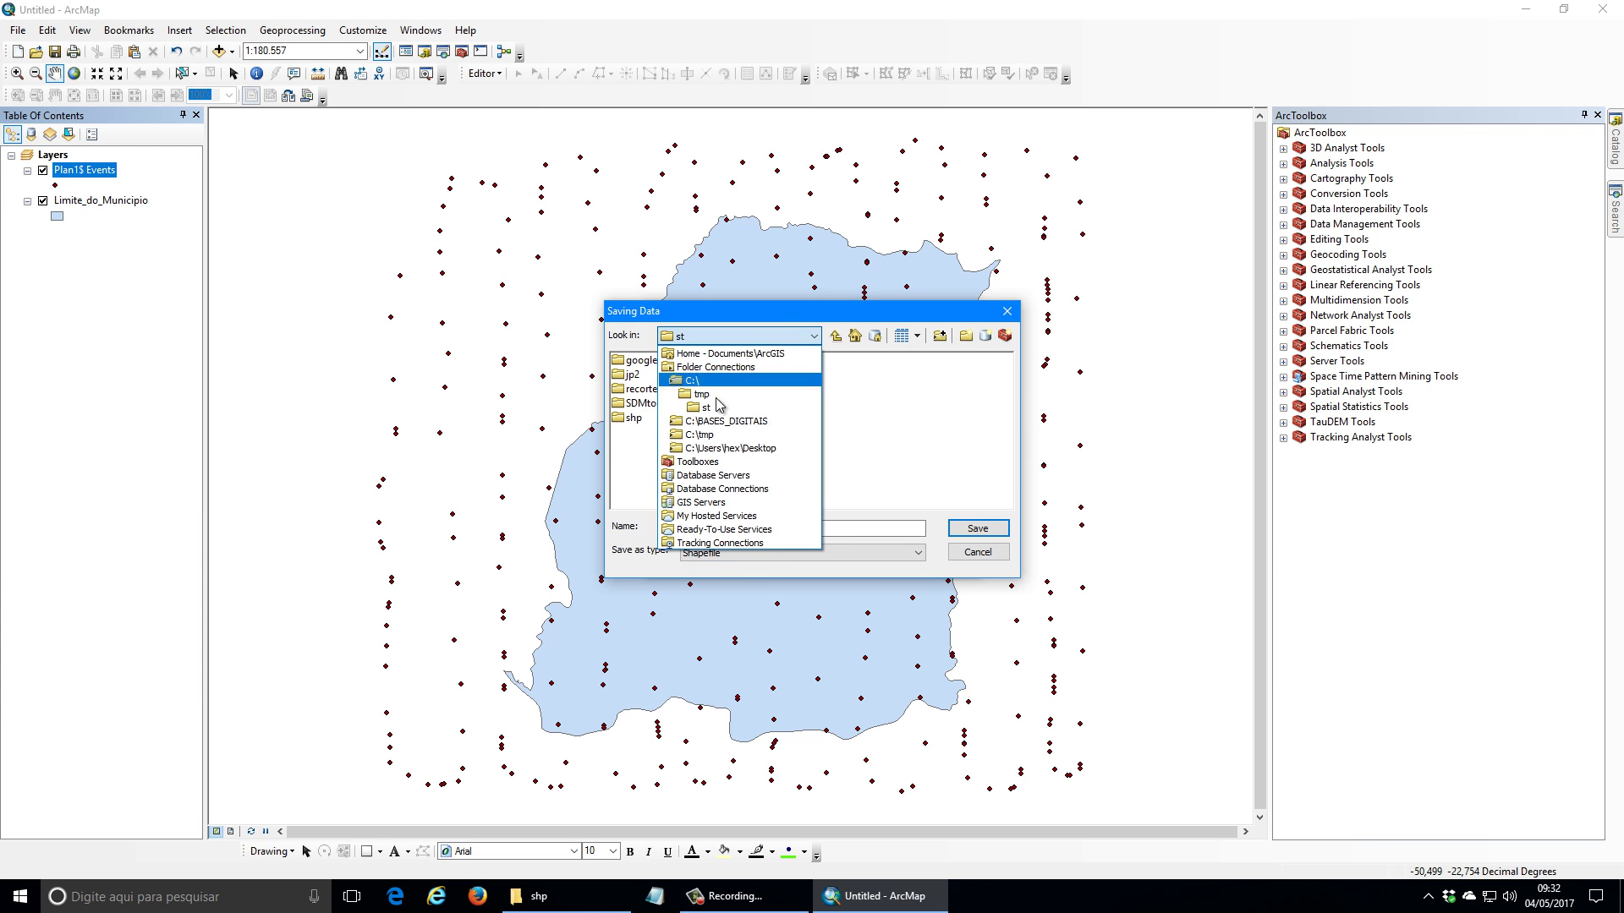
pyautogui.click(690, 381)
pyautogui.doubleClick(799, 461)
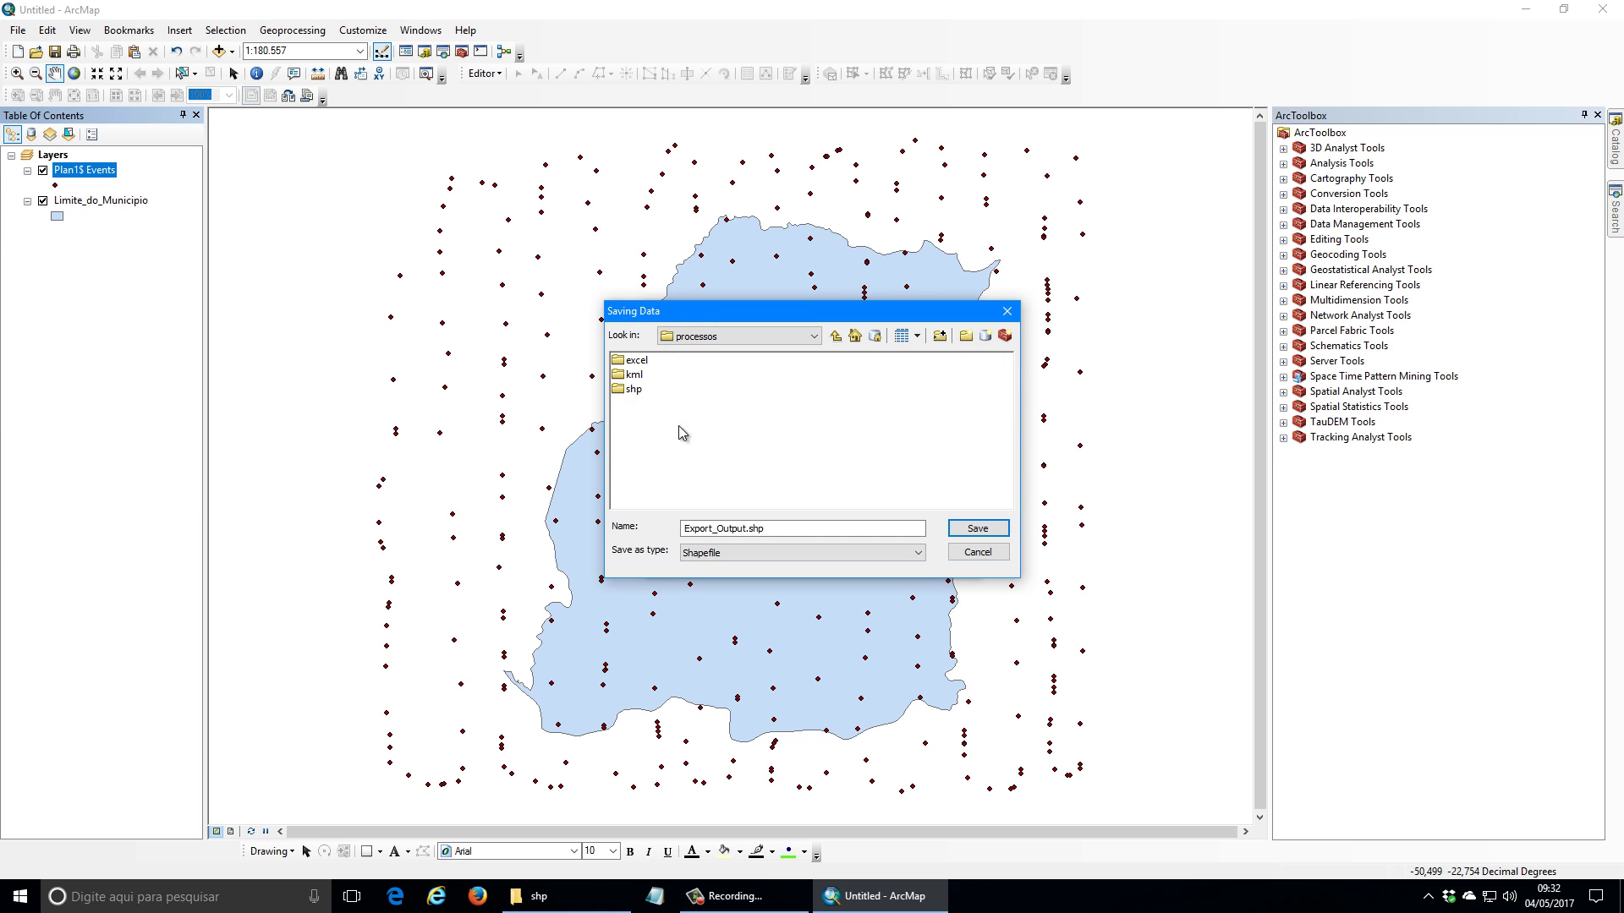
pyautogui.doubleClick(633, 390)
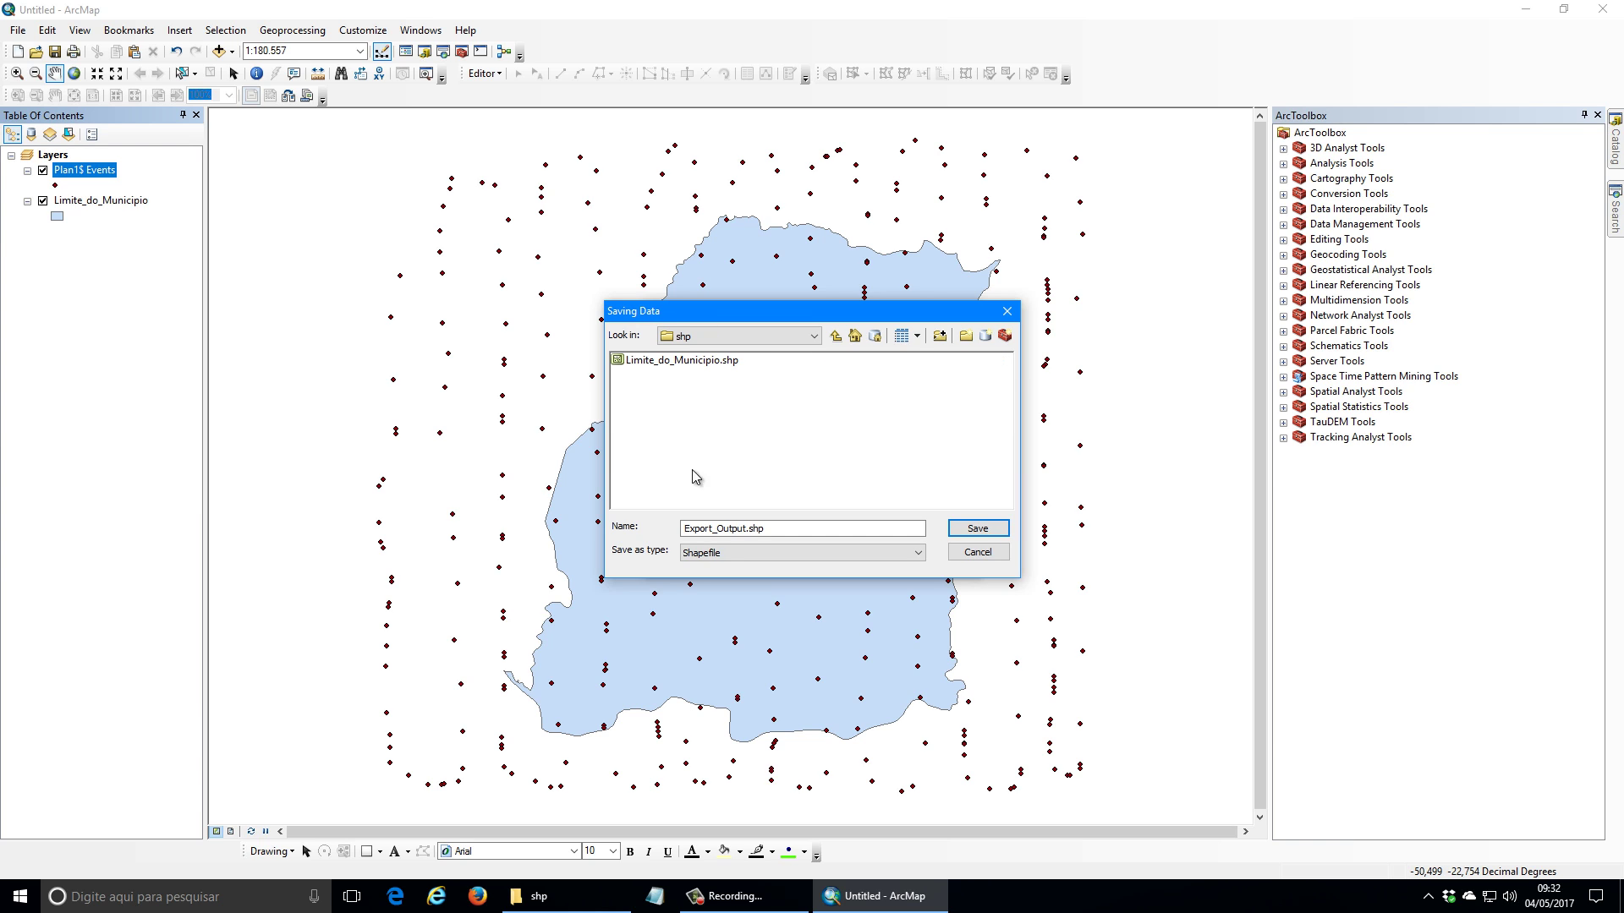
pyautogui.click(745, 528)
pyautogui.hotkey('shift', 'Home')
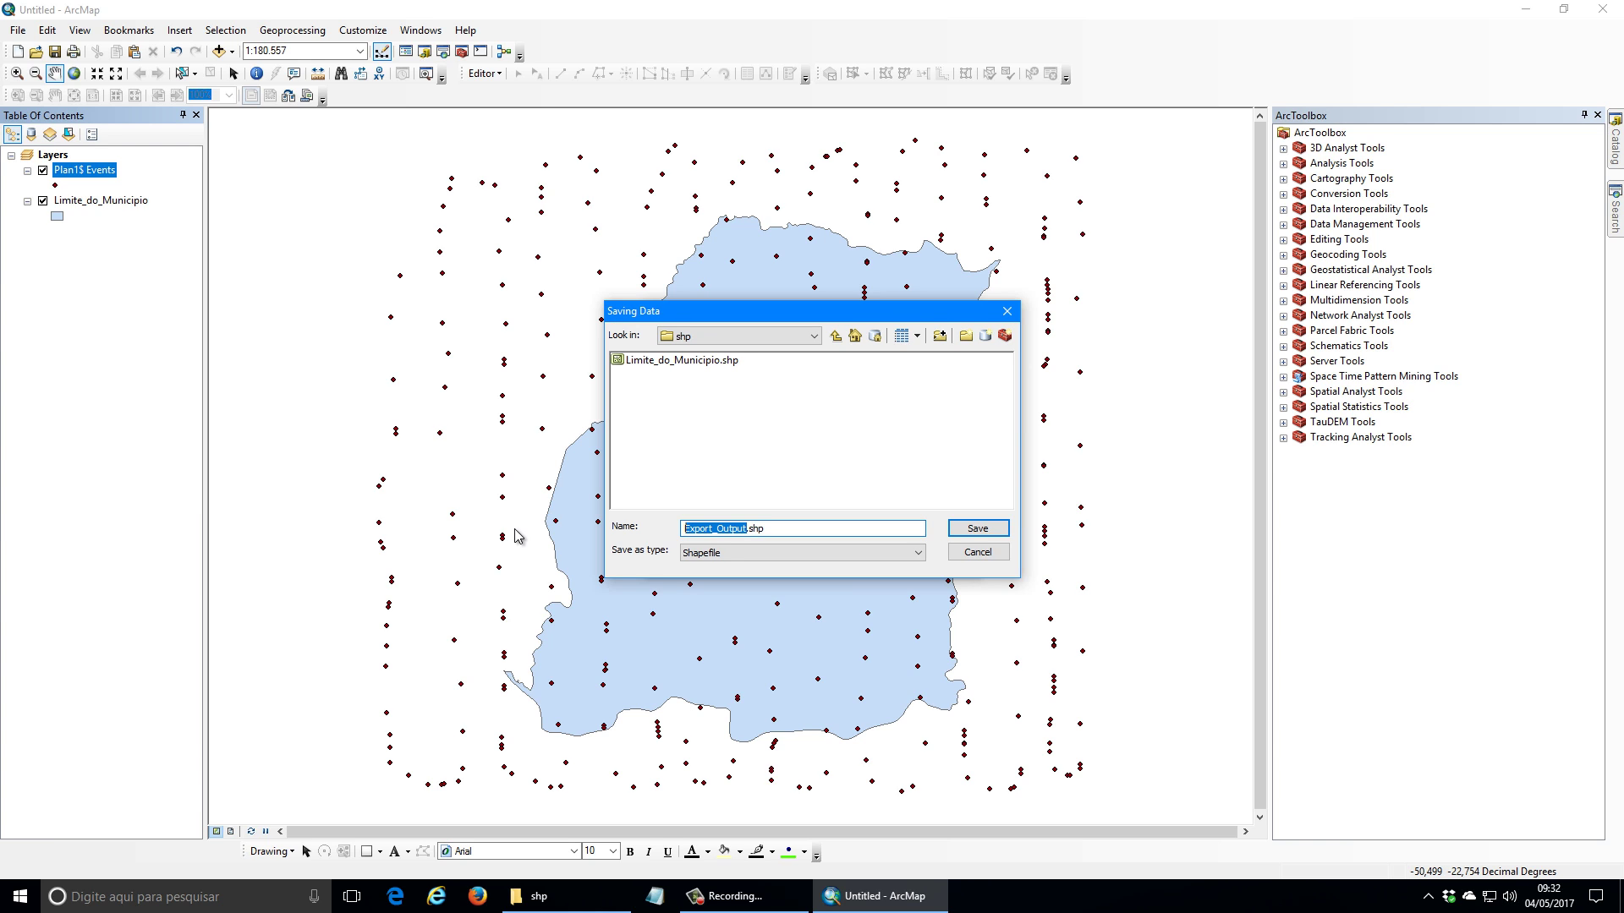
pyautogui.write('Curvas_pontos')
pyautogui.click(972, 530)
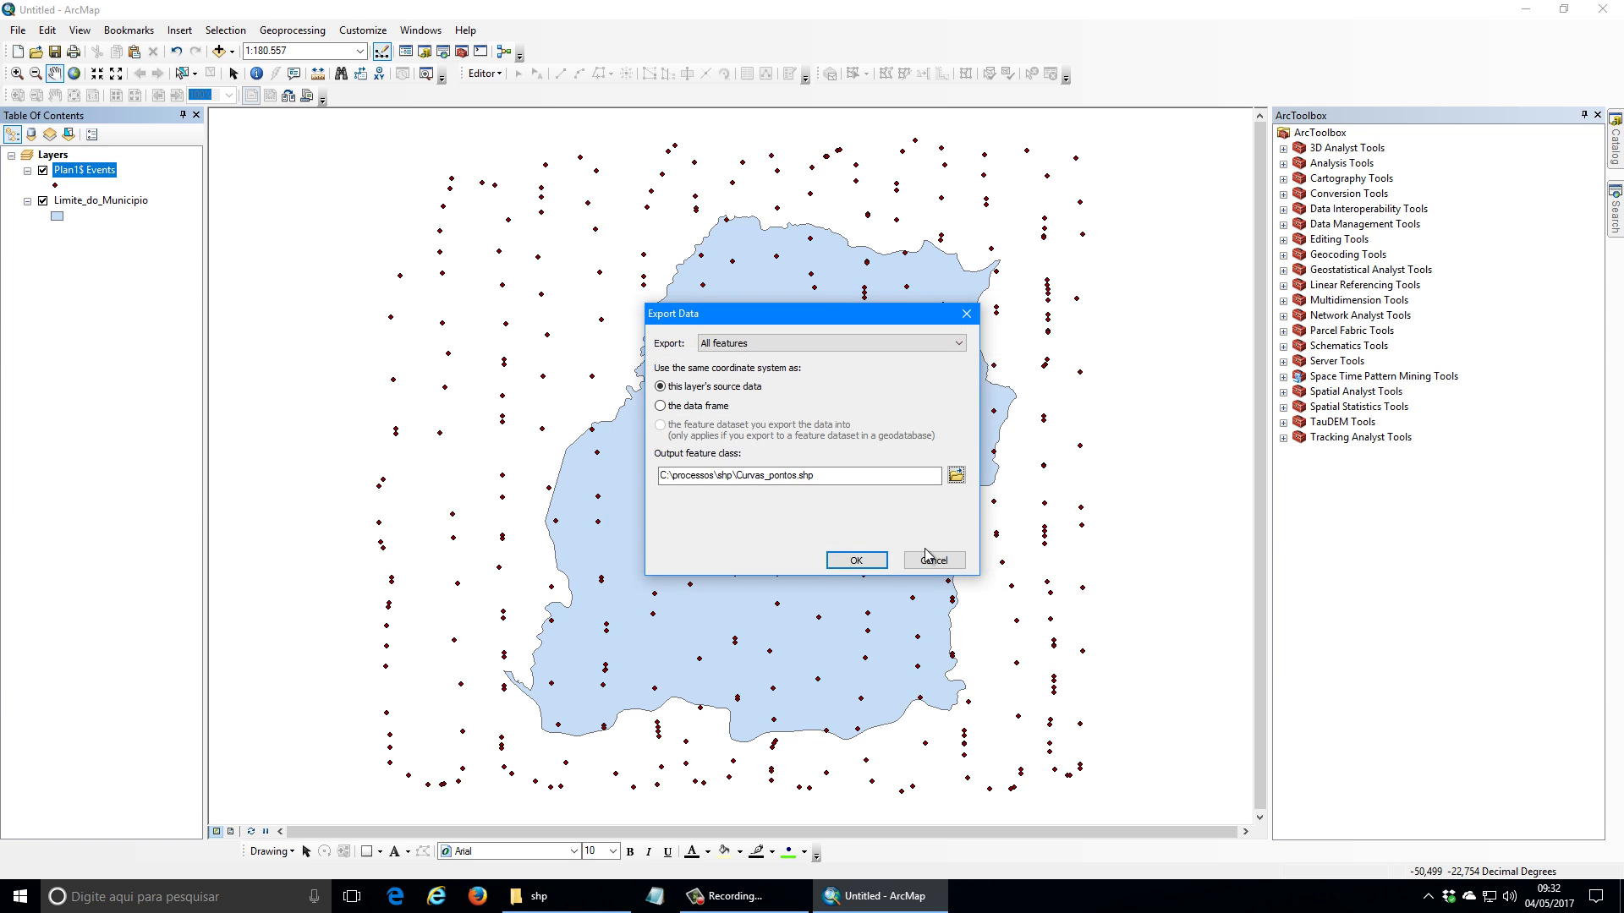
# Step: Run the export, add the resulting shapefile to the map as a layer, and remove the Plan1$ Events layer
pyautogui.click(862, 552)
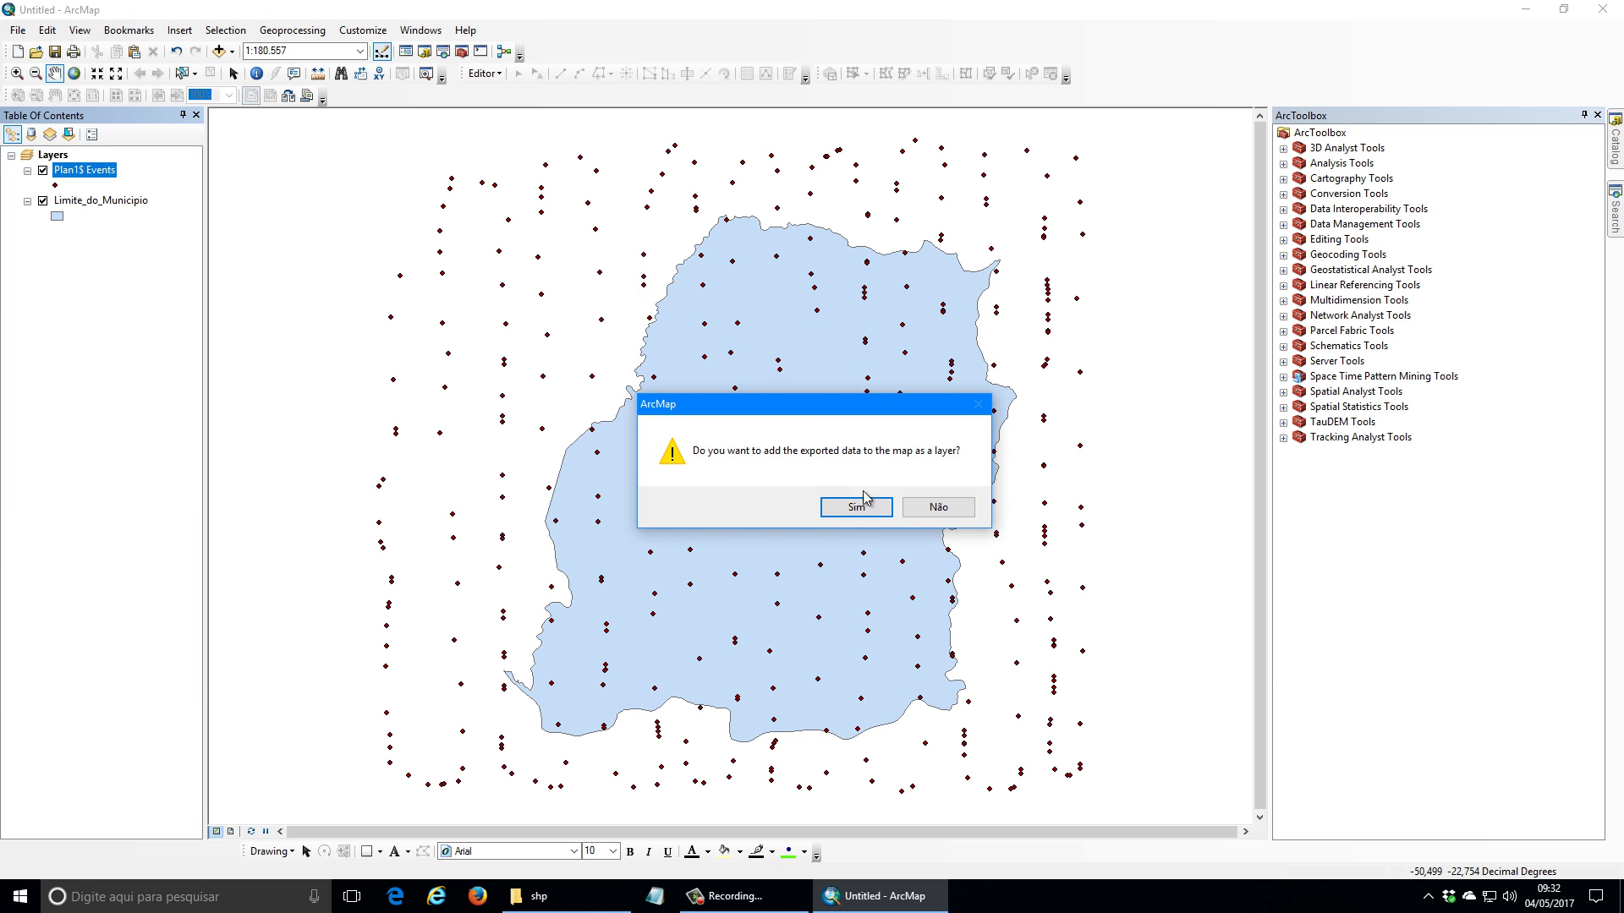
pyautogui.click(857, 507)
pyautogui.rightClick(93, 201)
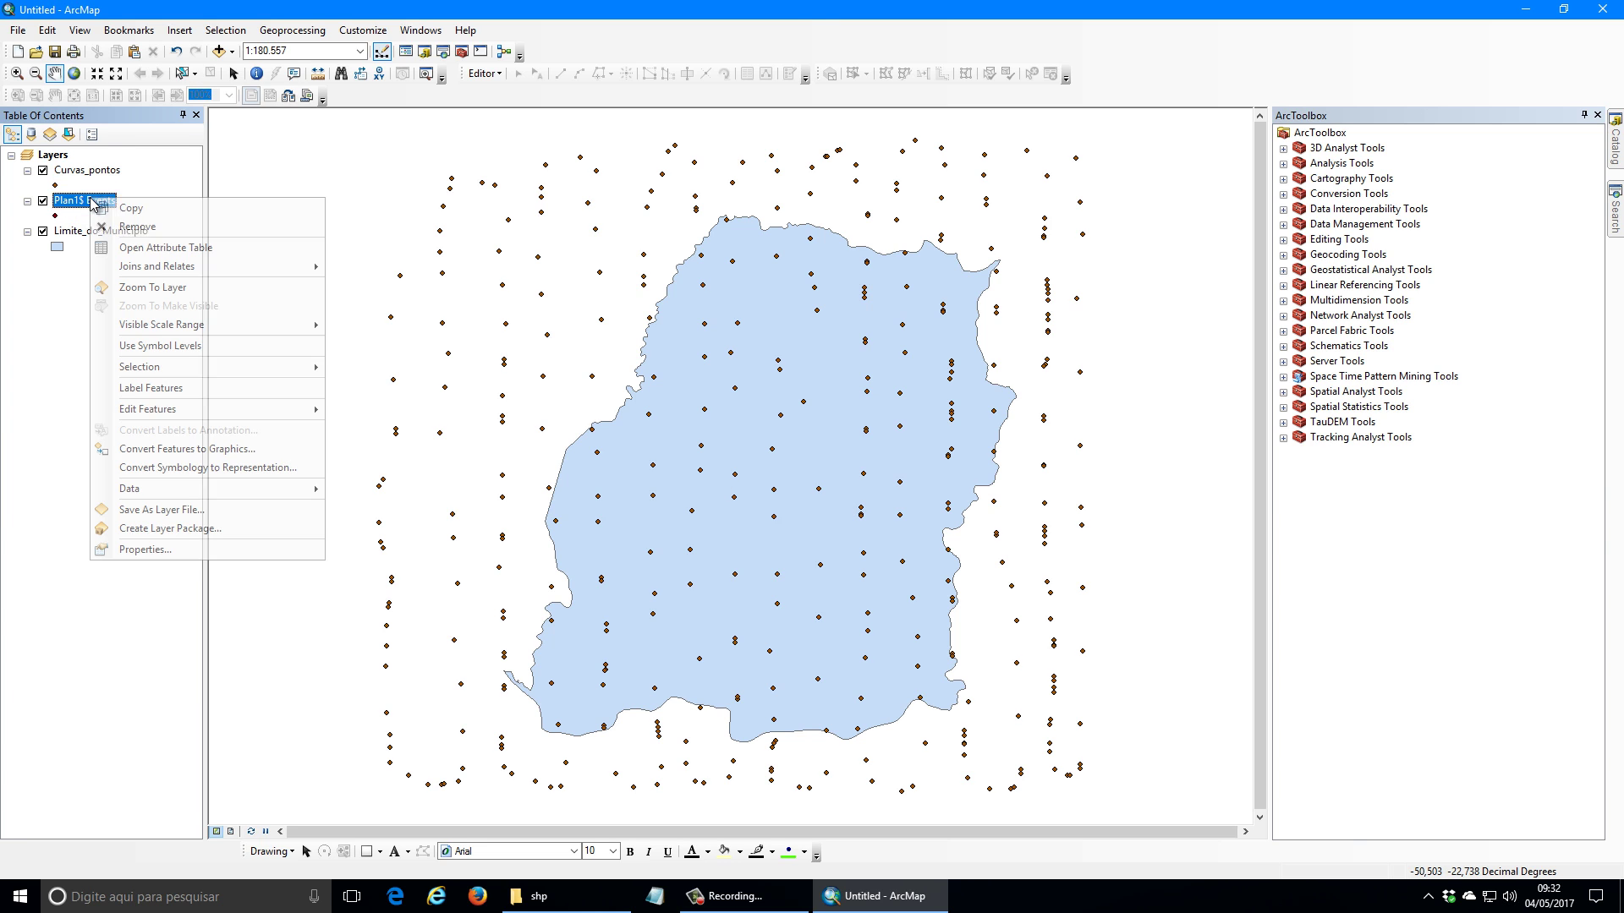
pyautogui.click(173, 225)
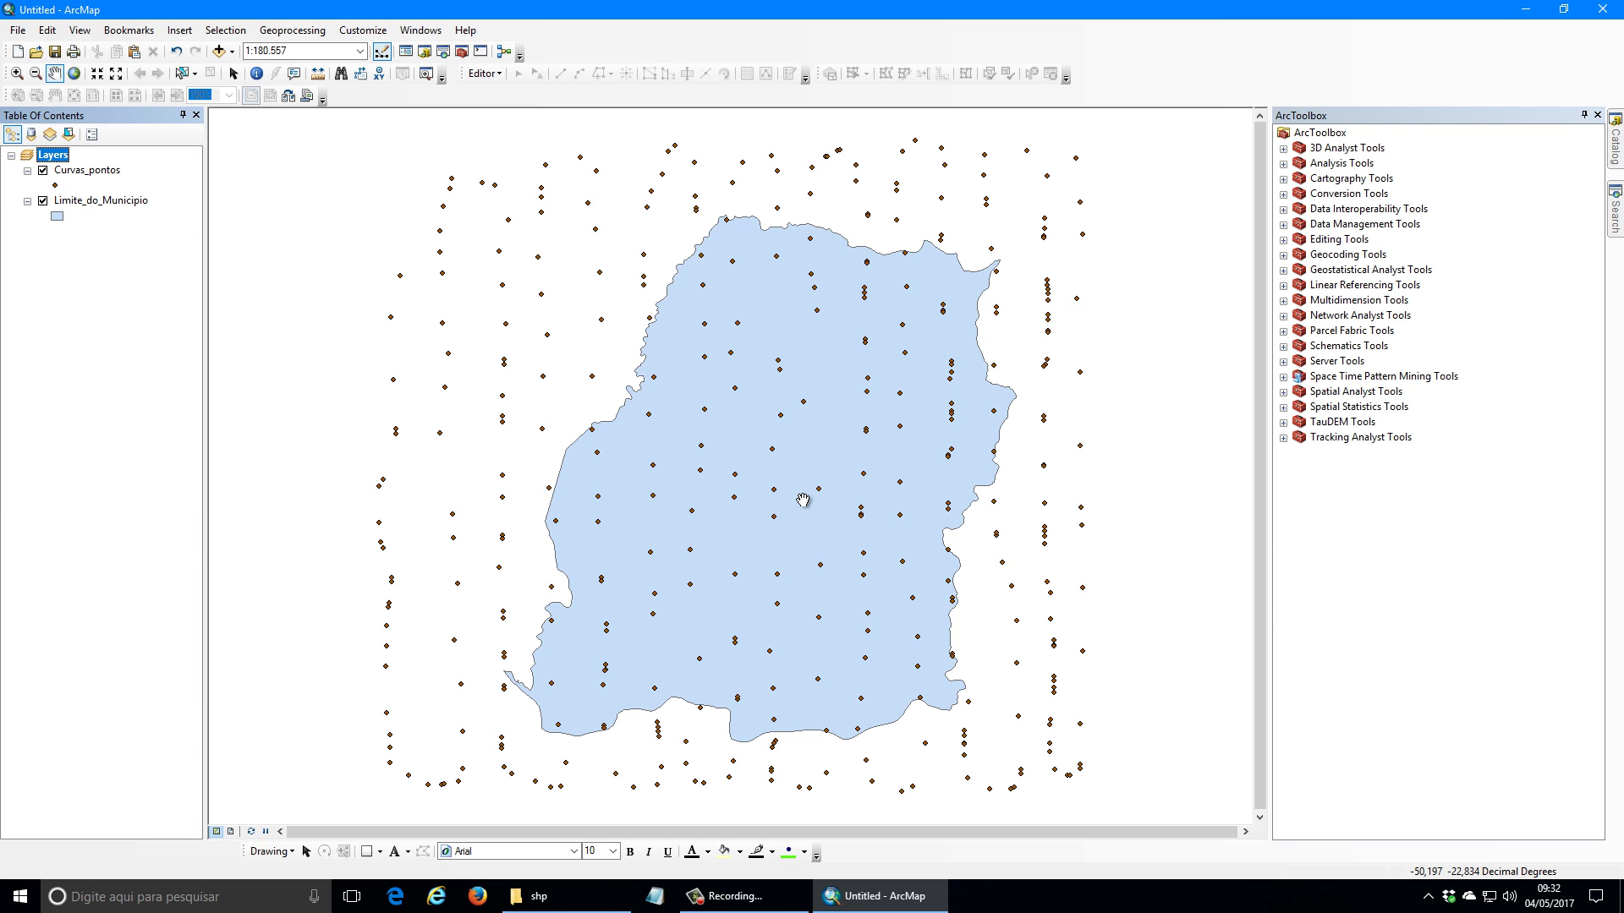
# Step: Examine the attribute table of Curvas_pontos alongside its points on the map, then close the table
pyautogui.click(101, 173)
pyautogui.rightClick(103, 175)
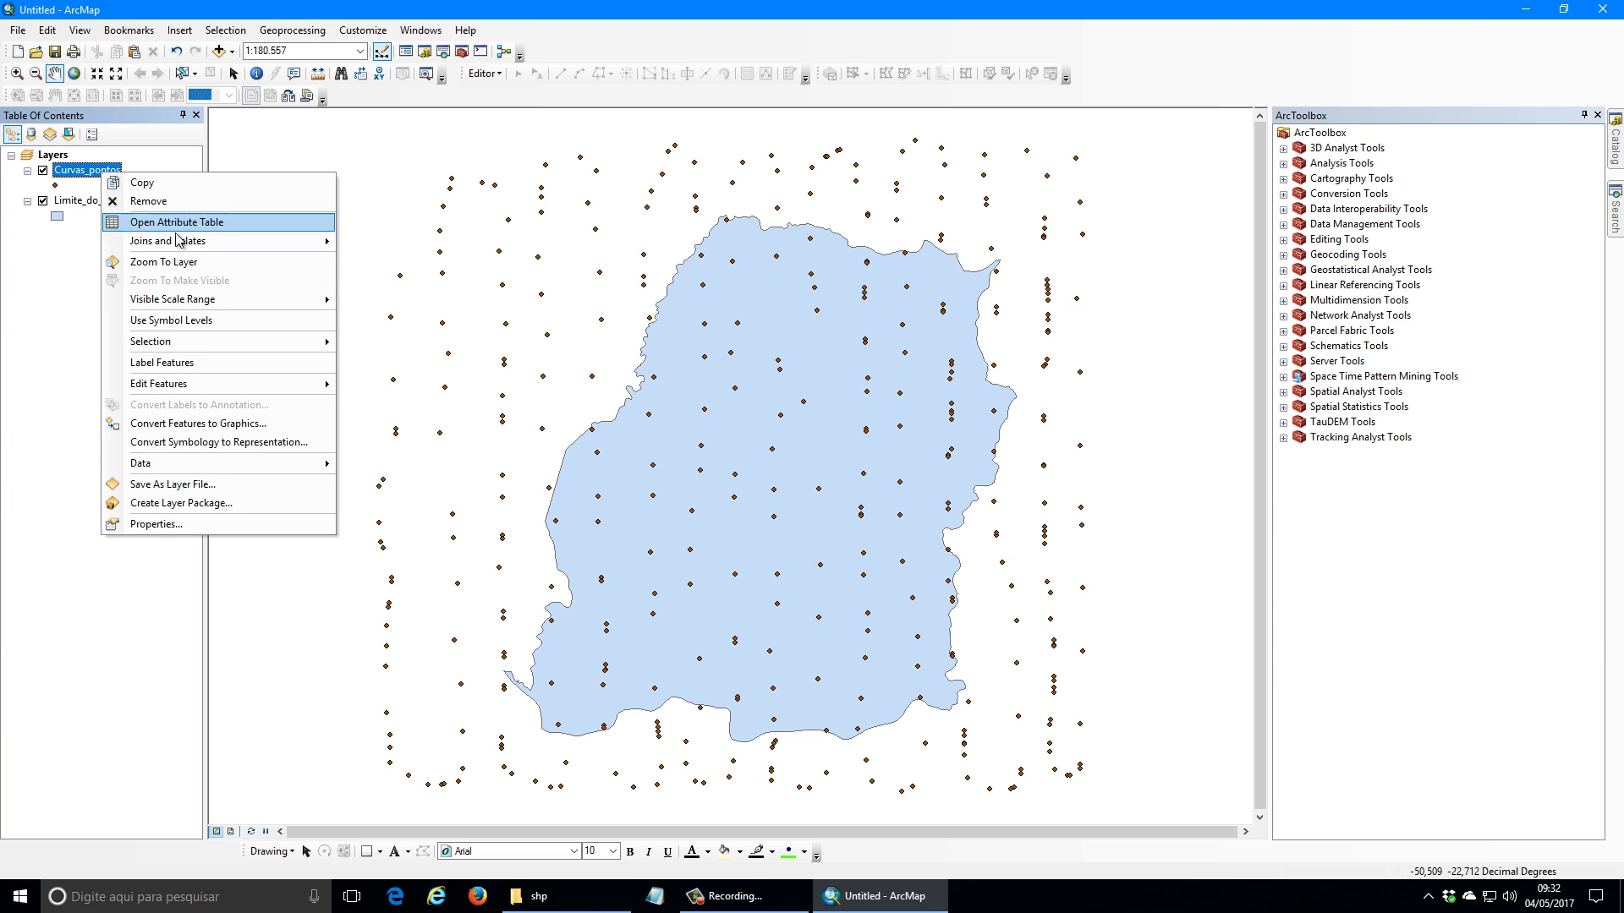
pyautogui.click(180, 221)
pyautogui.moveTo(676, 306); pyautogui.dragTo(322, 313)
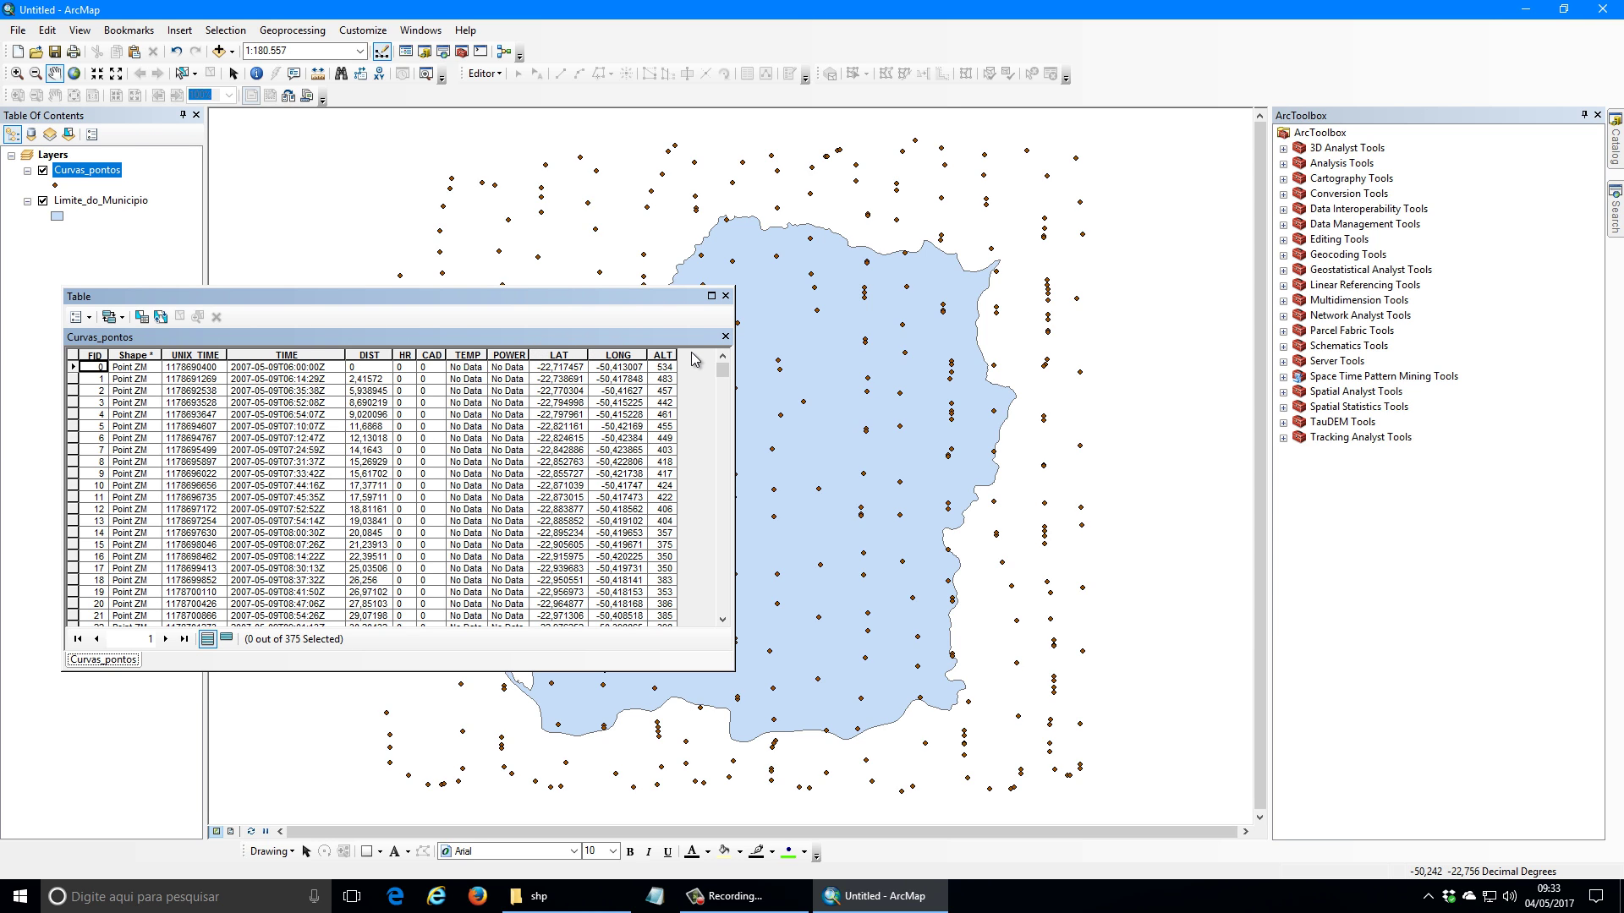
pyautogui.moveTo(615, 309); pyautogui.dragTo(600, 335)
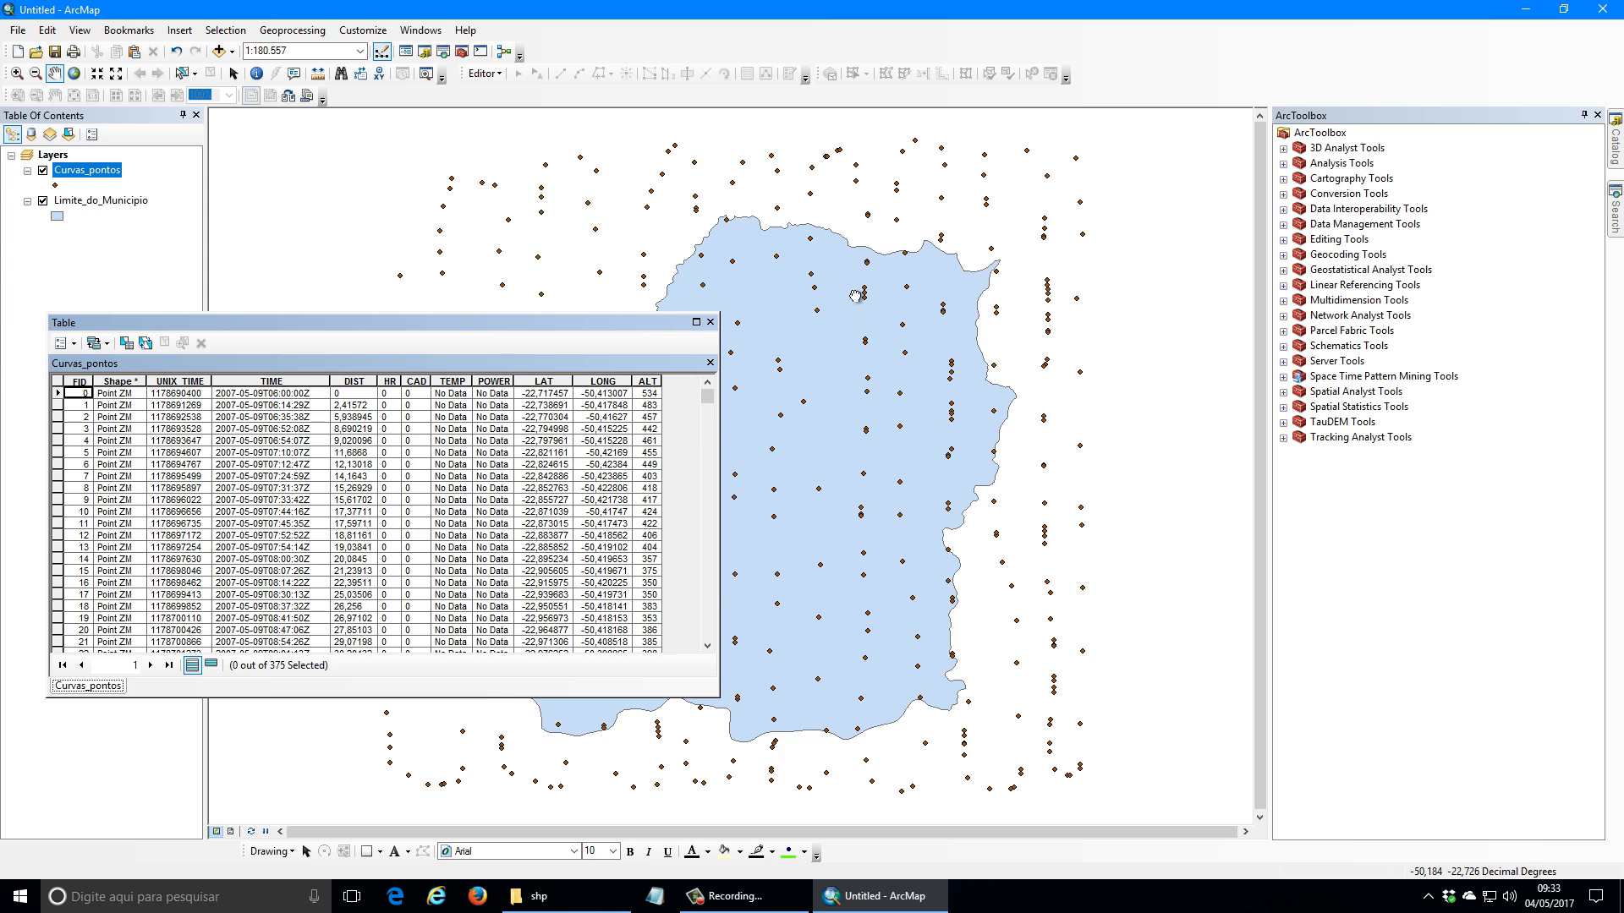
pyautogui.moveTo(844, 287); pyautogui.dragTo(905, 302)
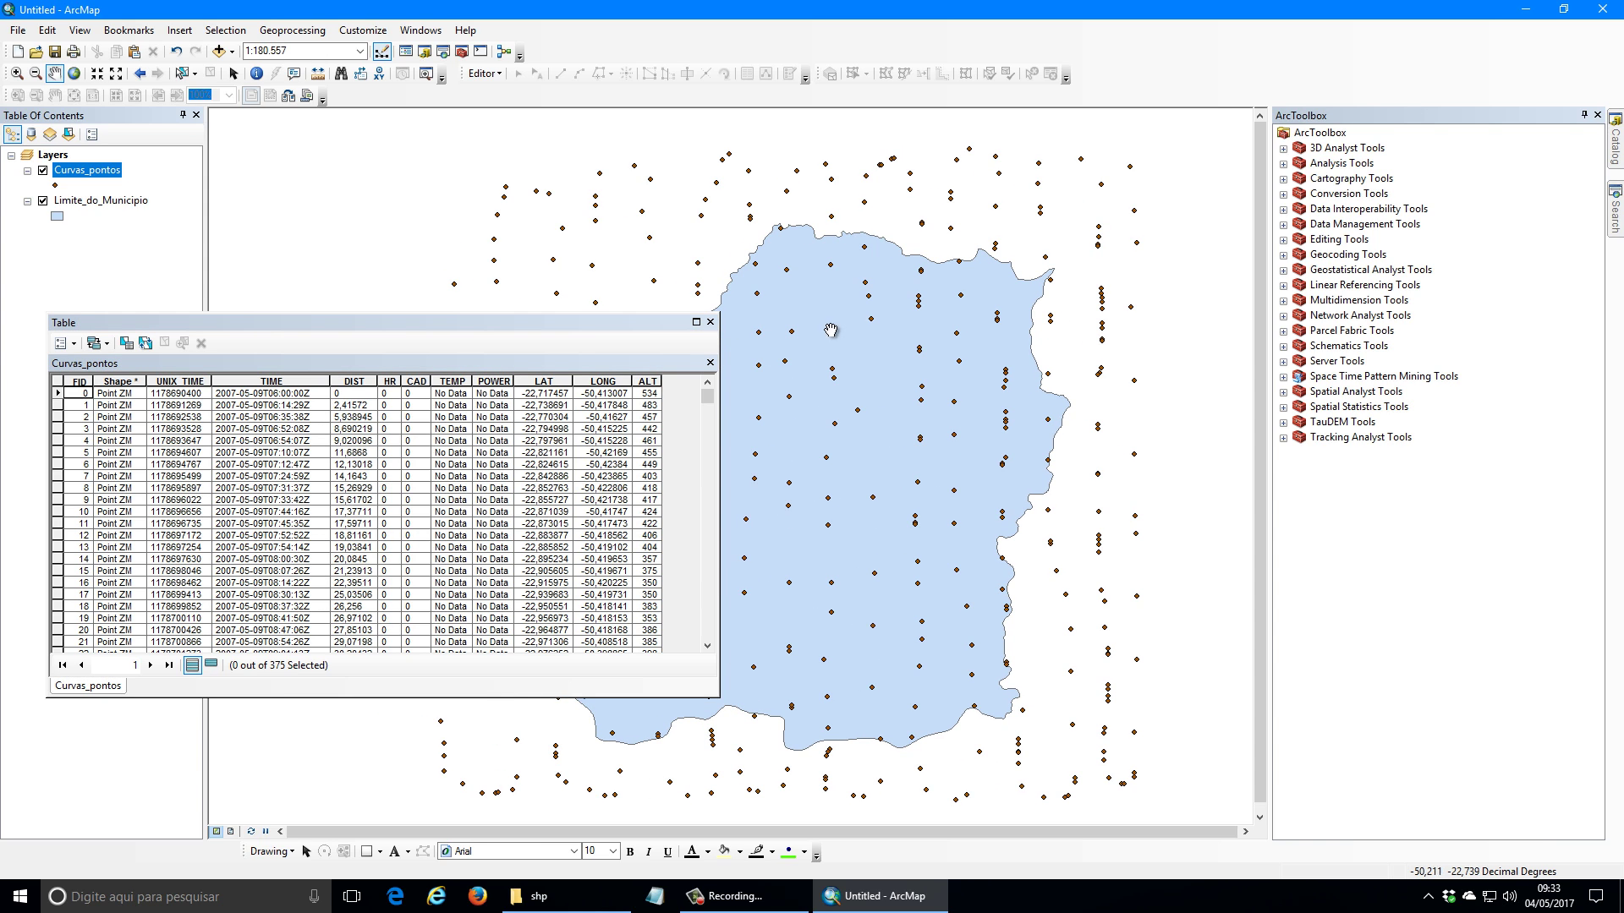
pyautogui.click(711, 322)
pyautogui.moveTo(981, 387); pyautogui.dragTo(925, 366)
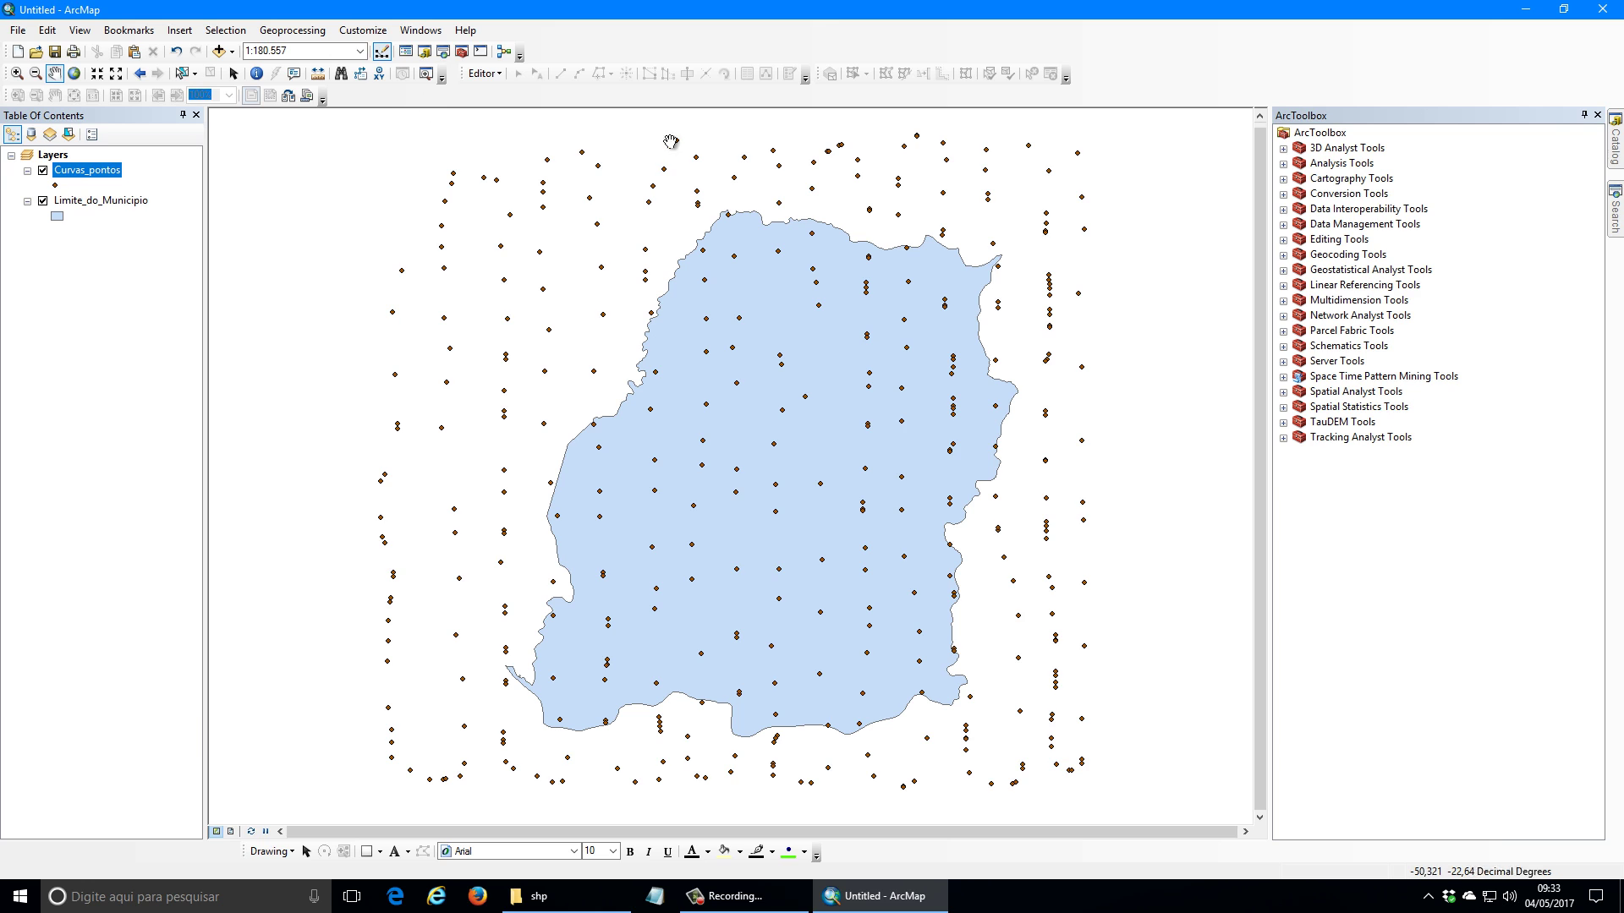
# Step: Open the geoprocessing Environment Settings and expand the Workspace options
pyautogui.click(315, 34)
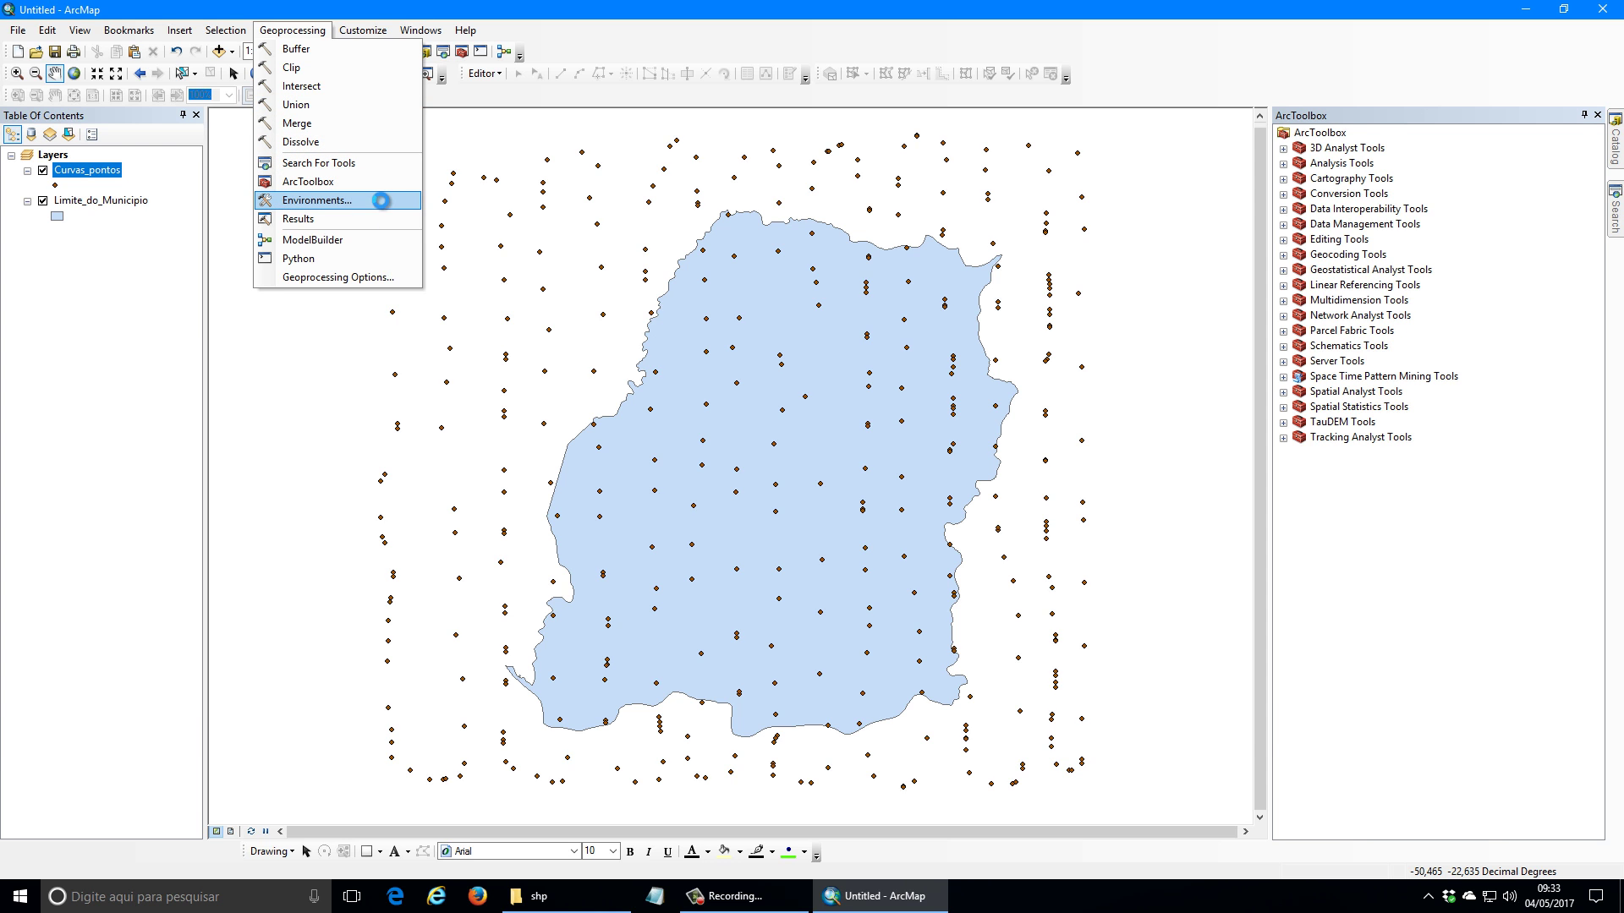
pyautogui.click(383, 203)
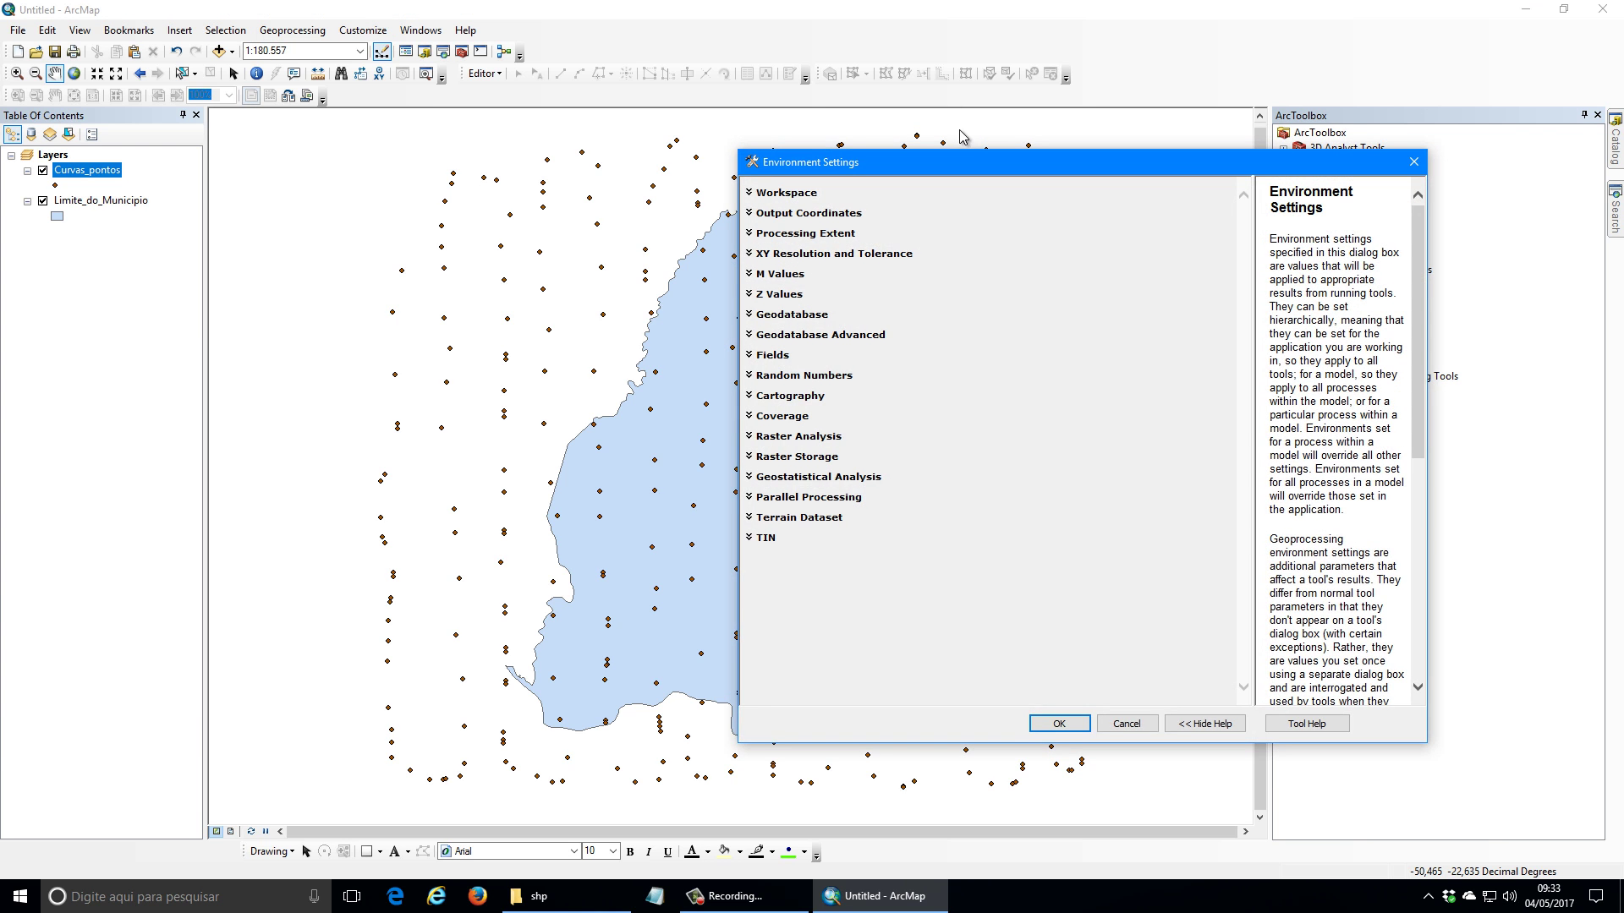
pyautogui.moveTo(962, 165); pyautogui.dragTo(662, 162)
pyautogui.click(455, 191)
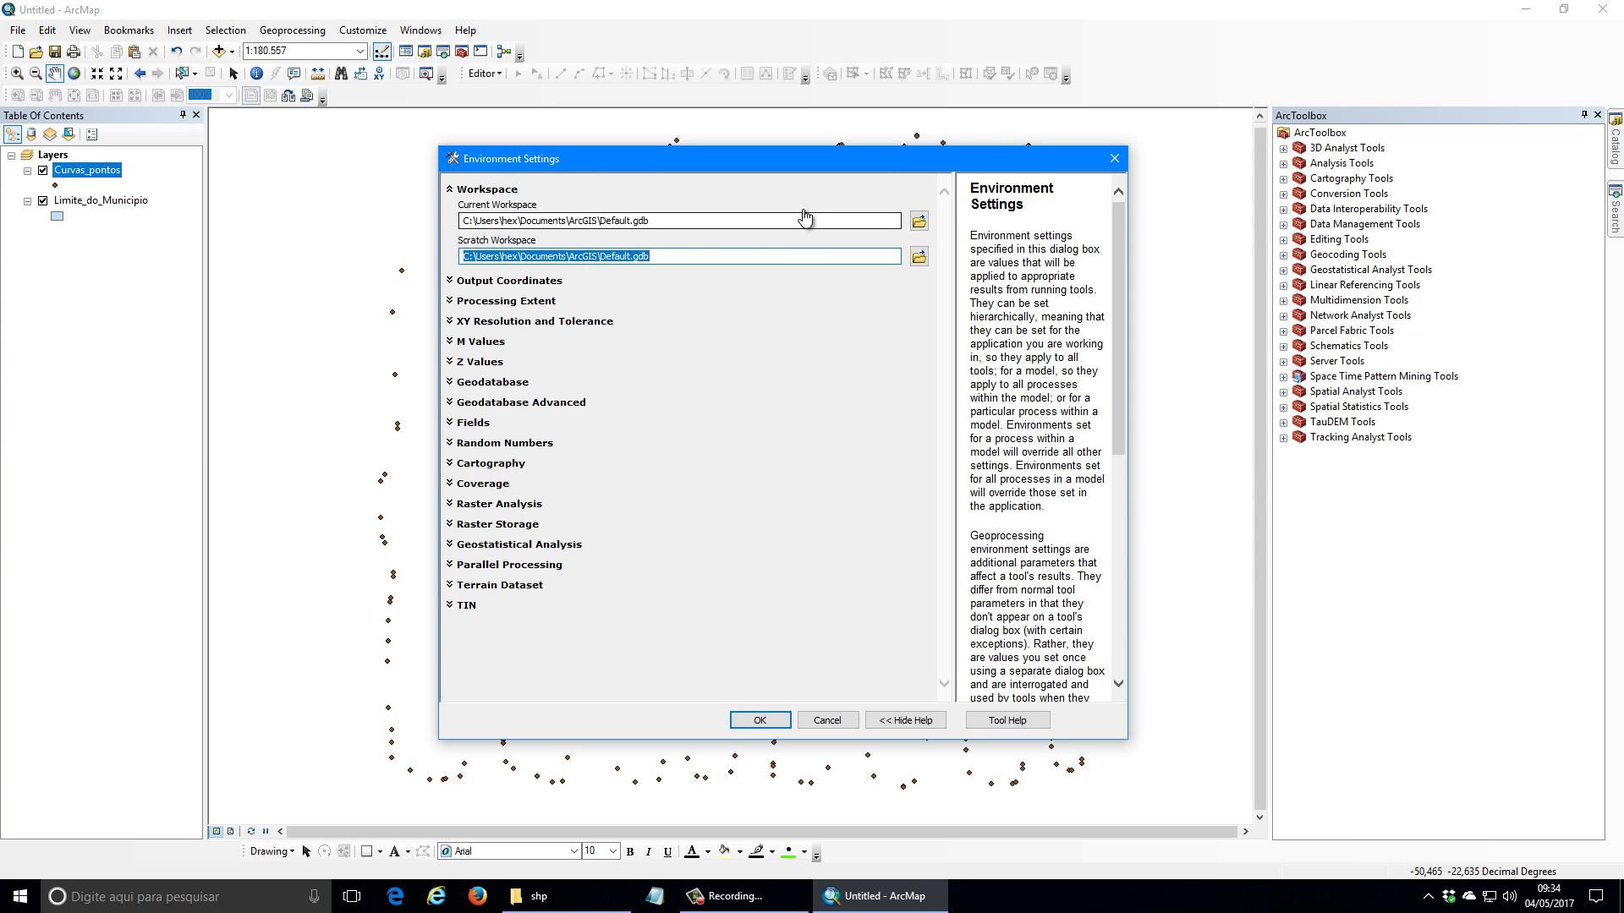
# Step: Browse for the current workspace location and create a folder named current in C:\processos
pyautogui.click(918, 220)
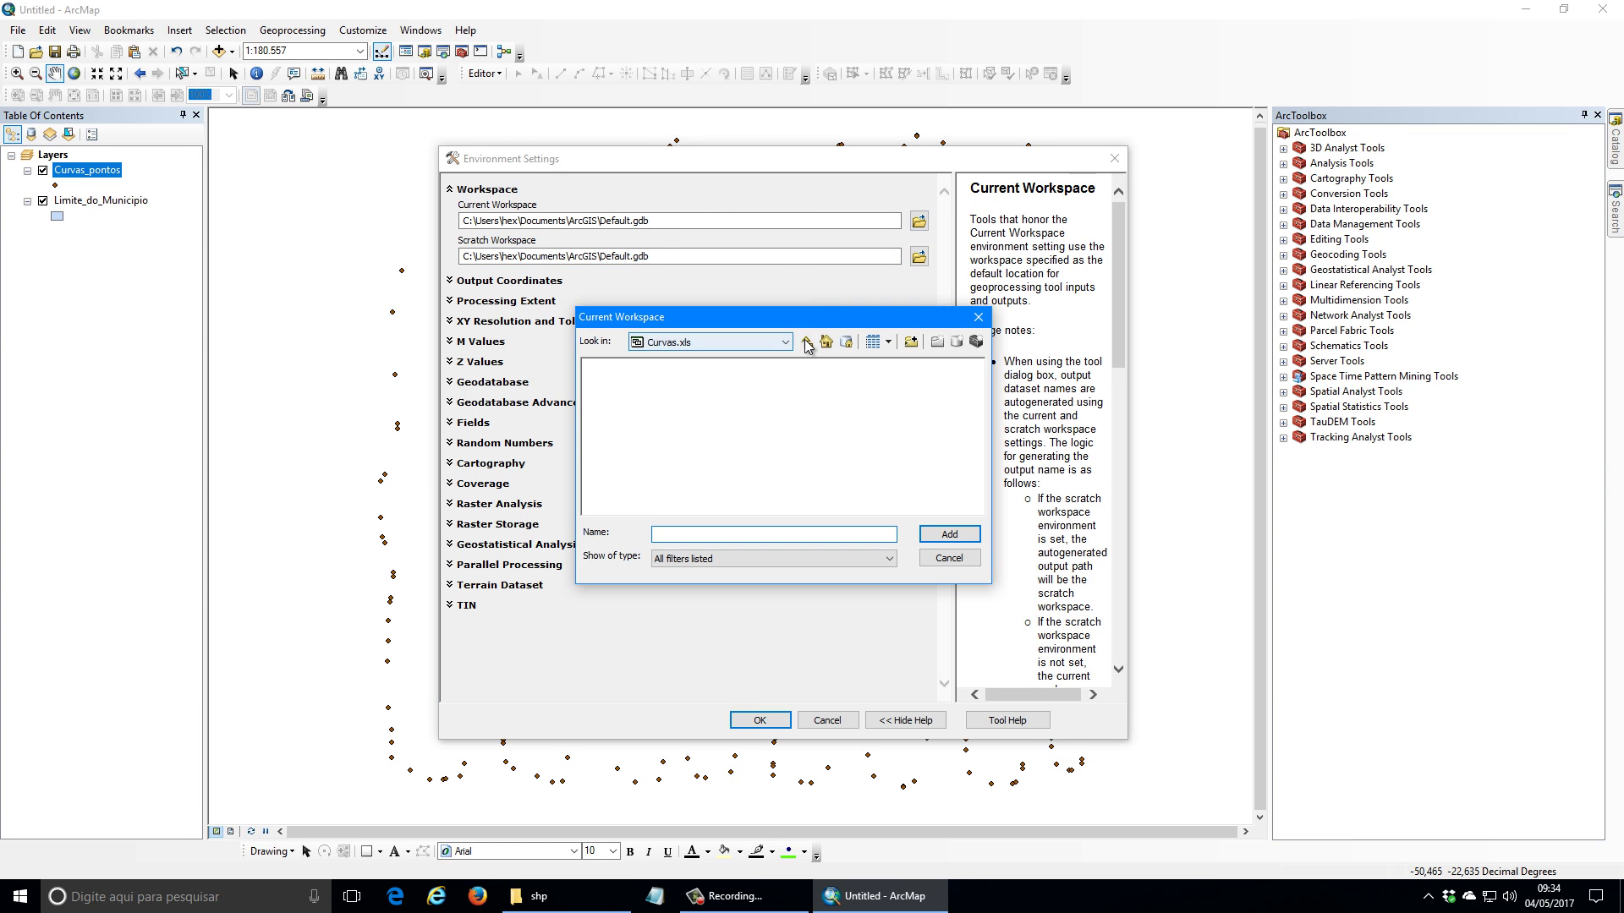
pyautogui.click(806, 342)
pyautogui.click(807, 343)
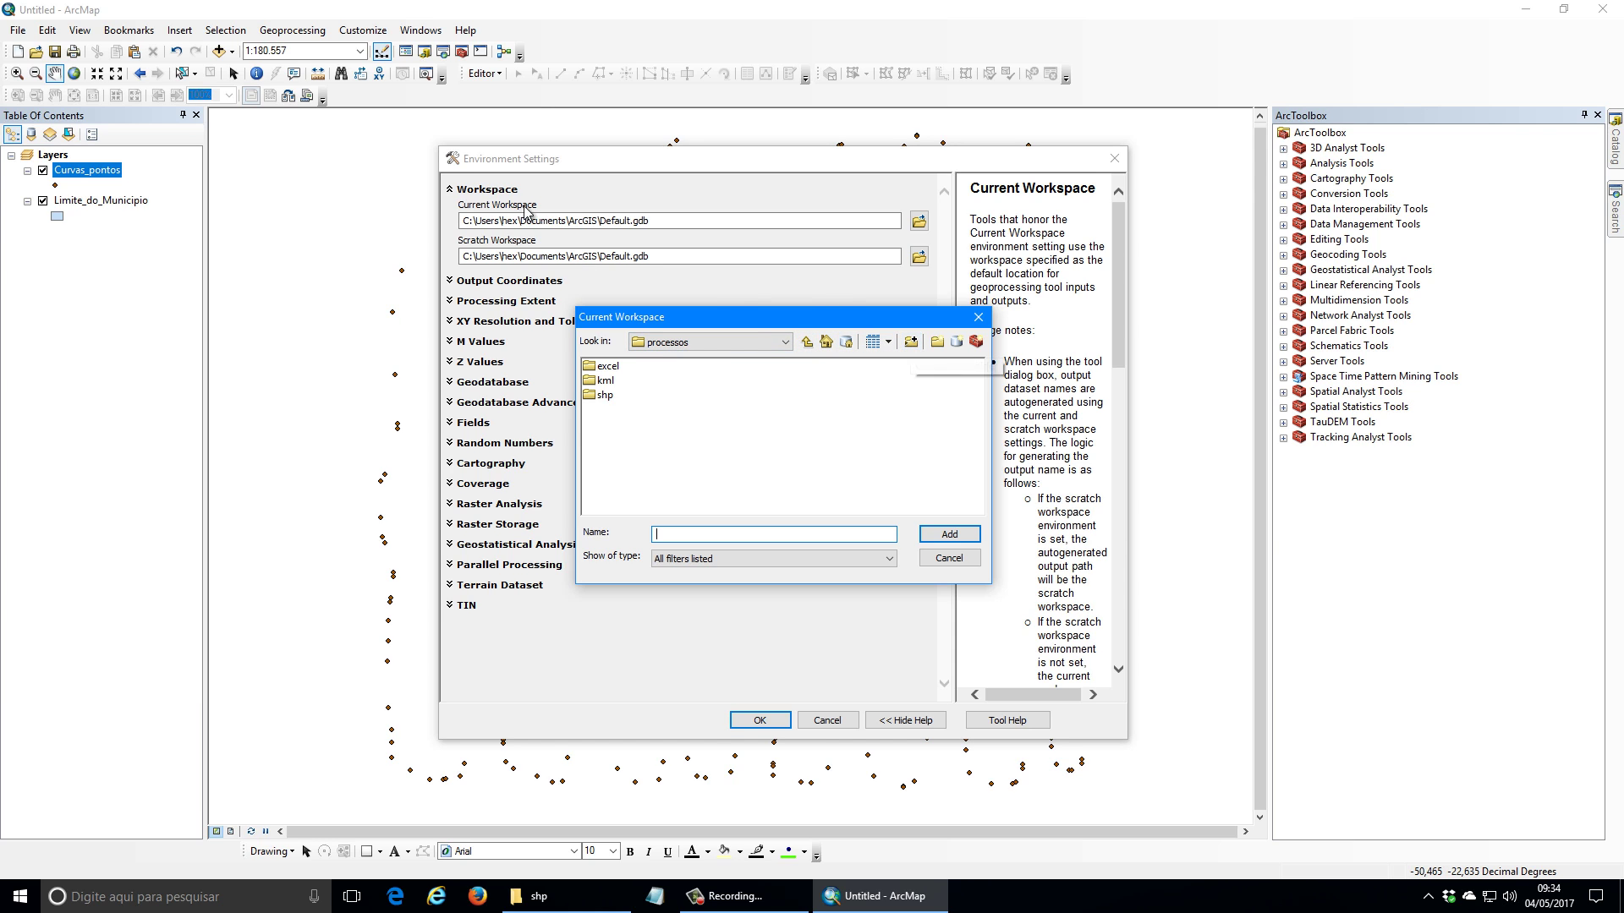
pyautogui.click(936, 342)
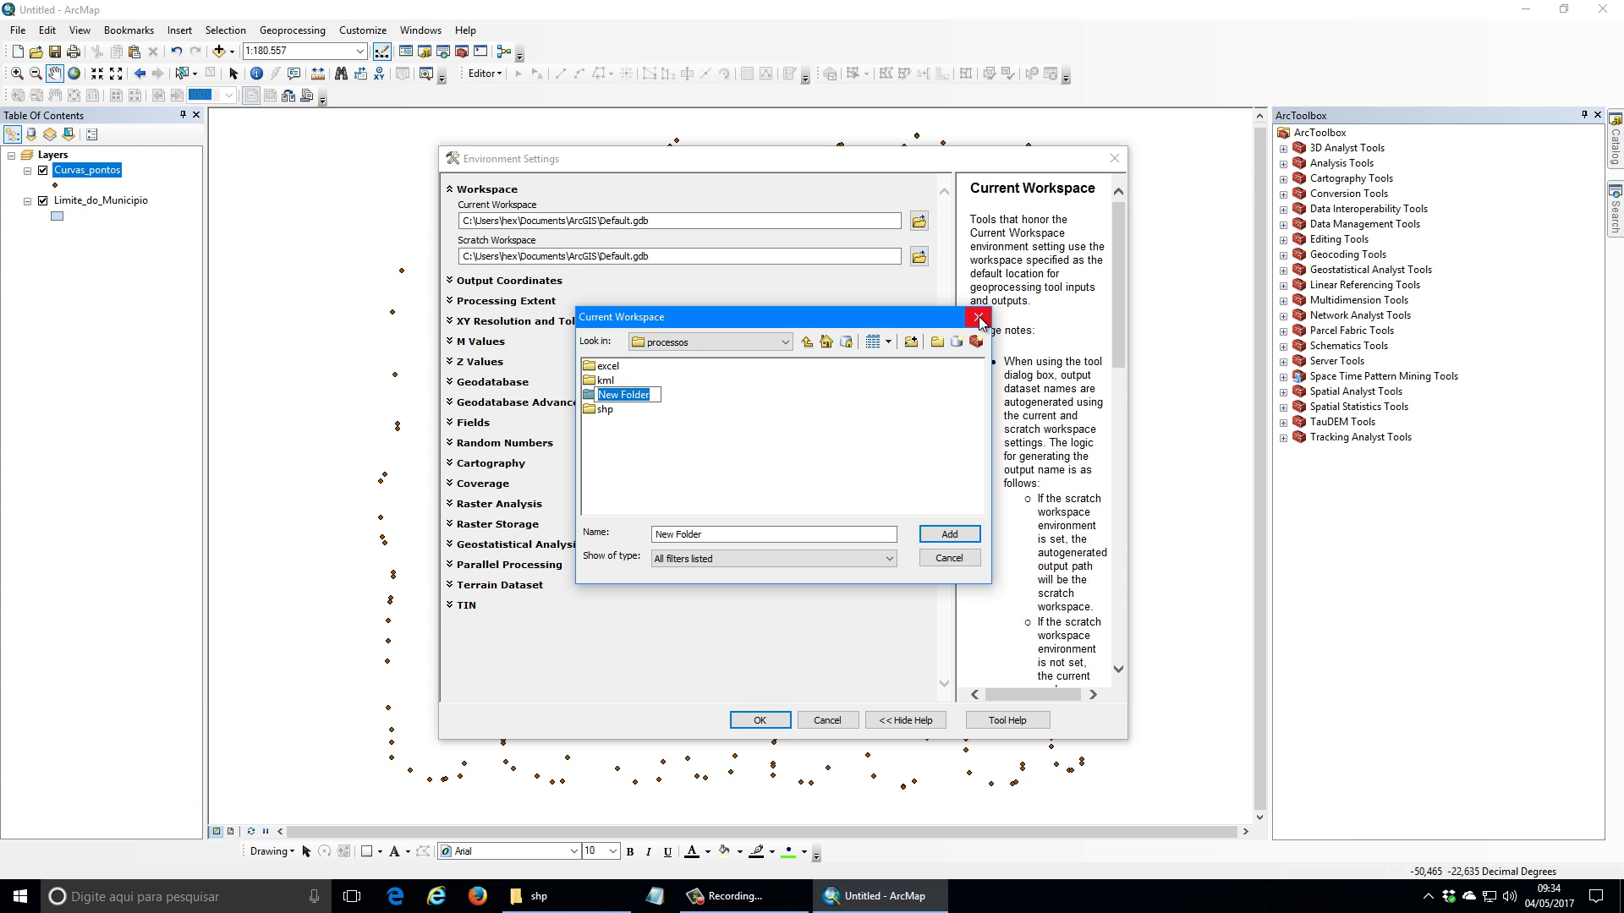
pyautogui.write('curre')
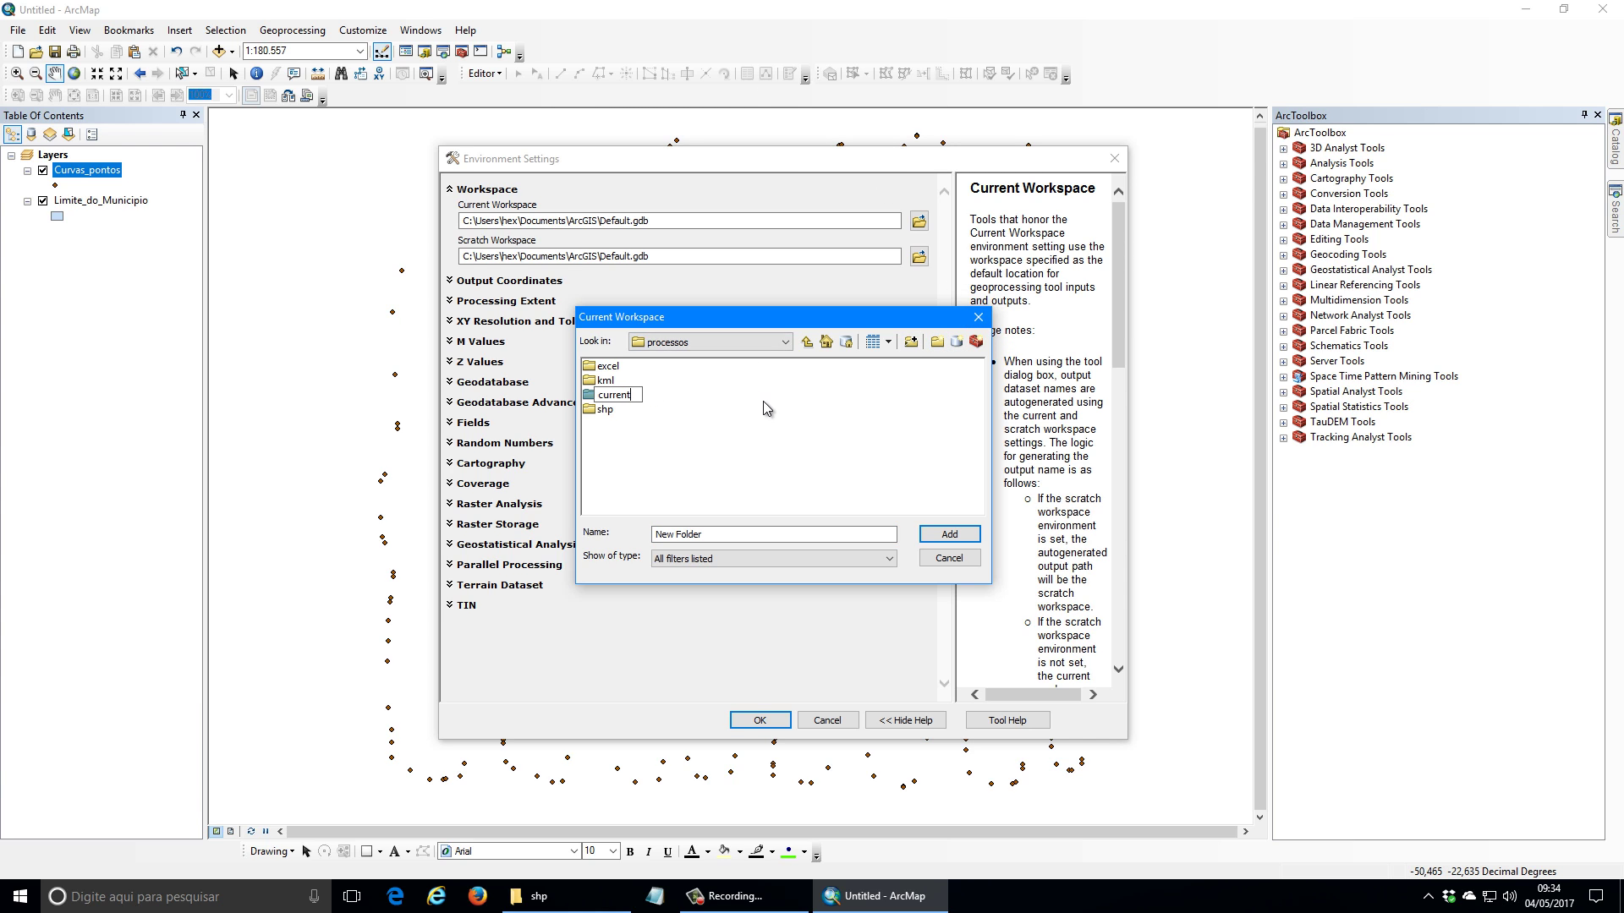
pyautogui.write('nt')
pyautogui.press('Return')
pyautogui.press('Return')
pyautogui.click(937, 340)
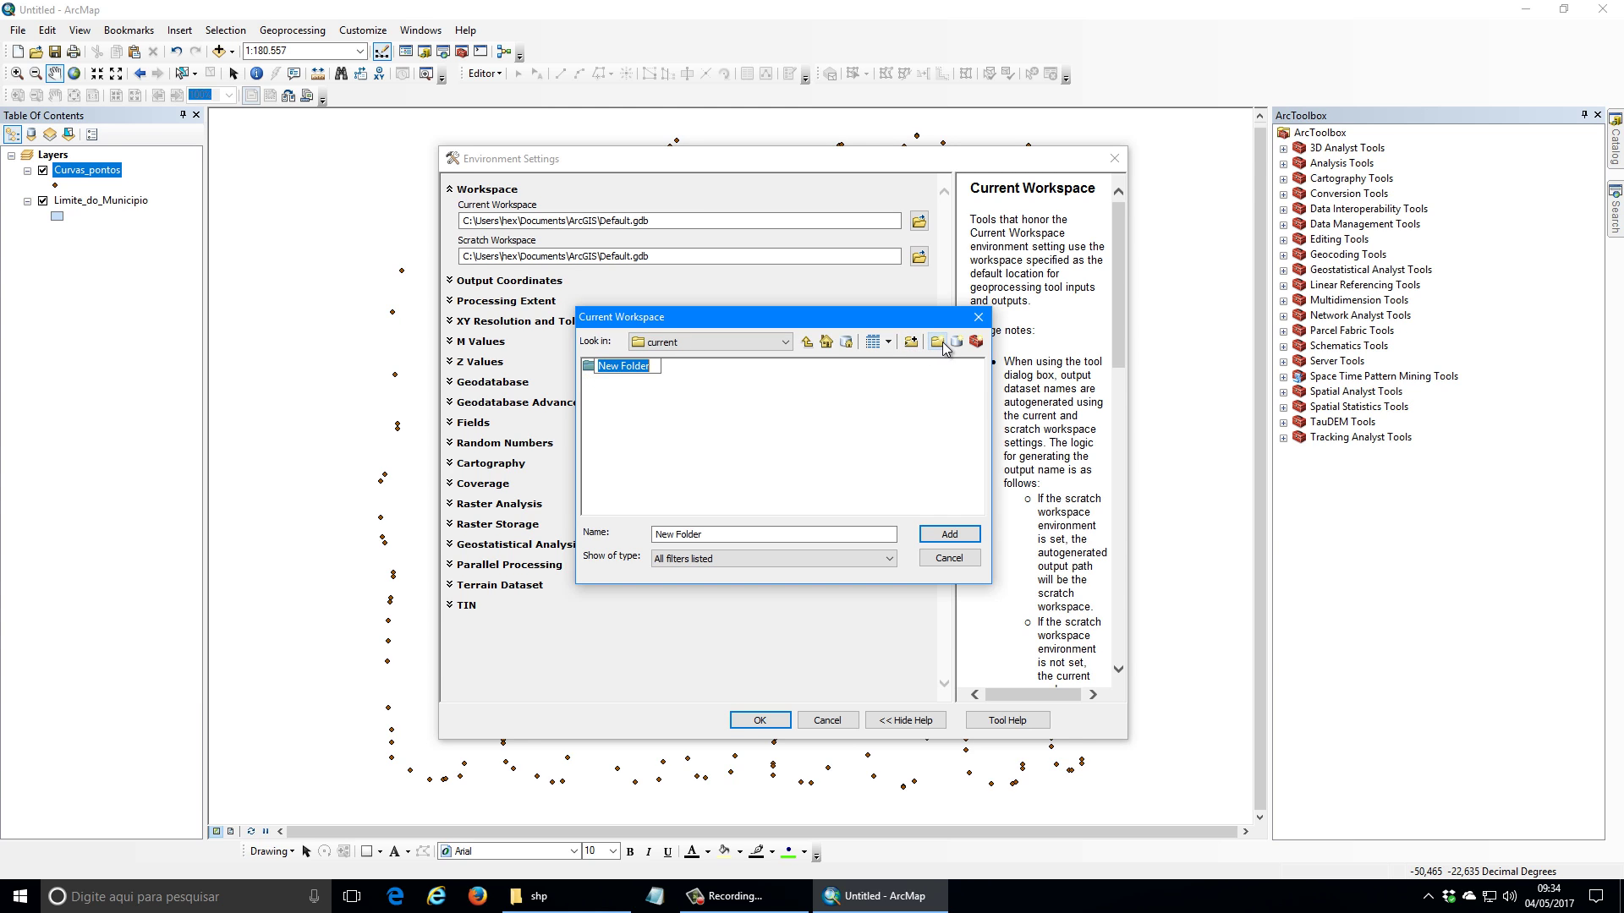
pyautogui.write('s')
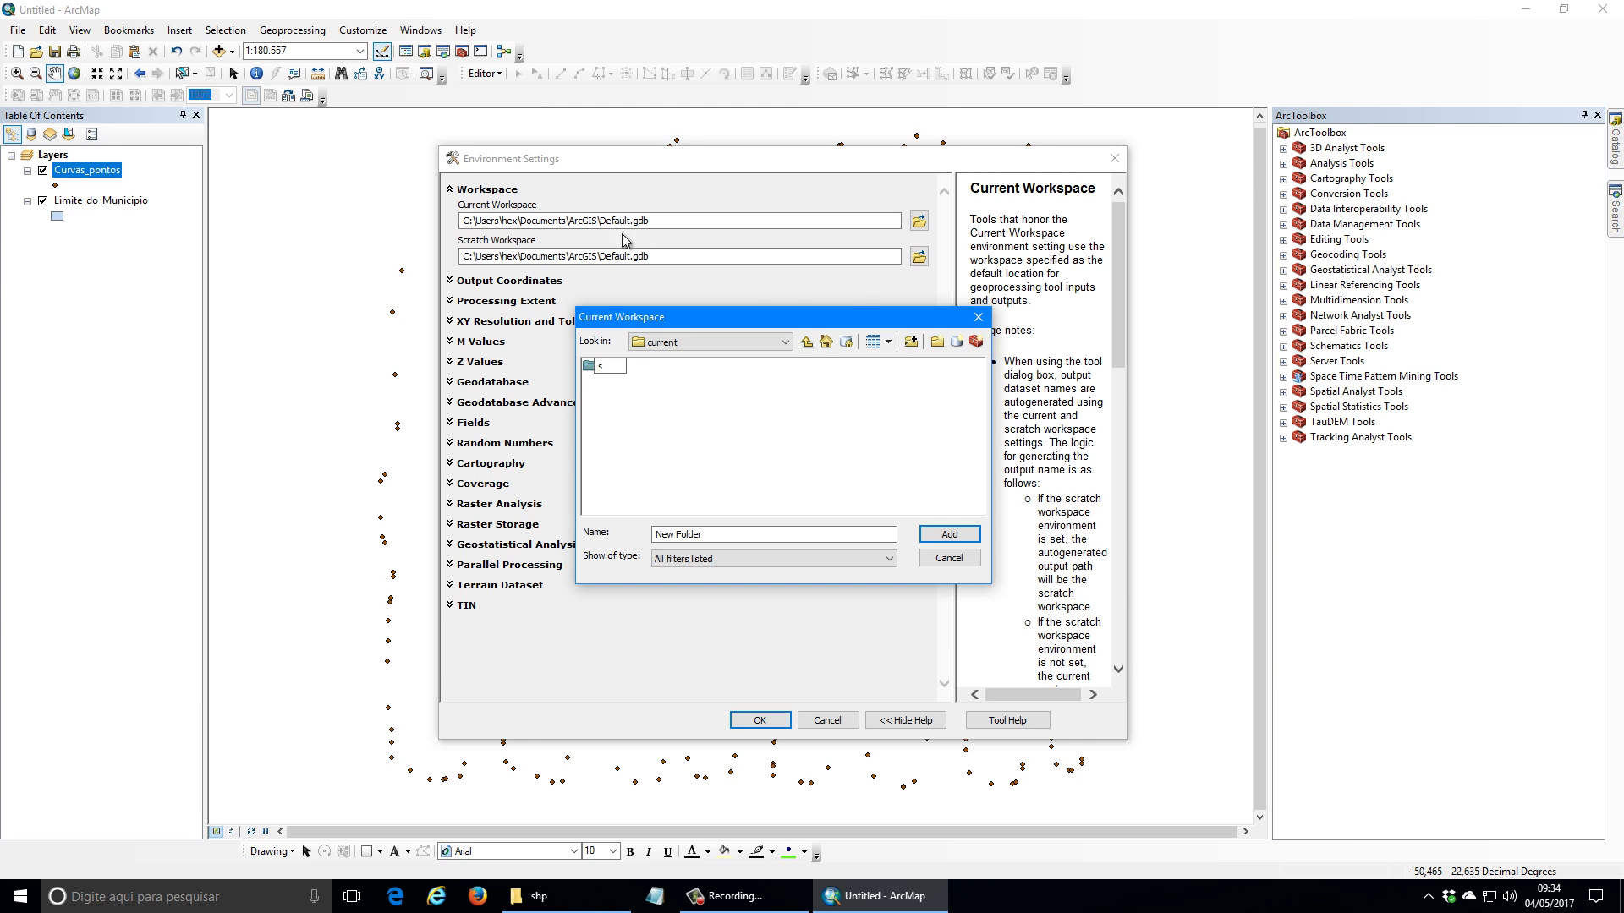
pyautogui.click(807, 341)
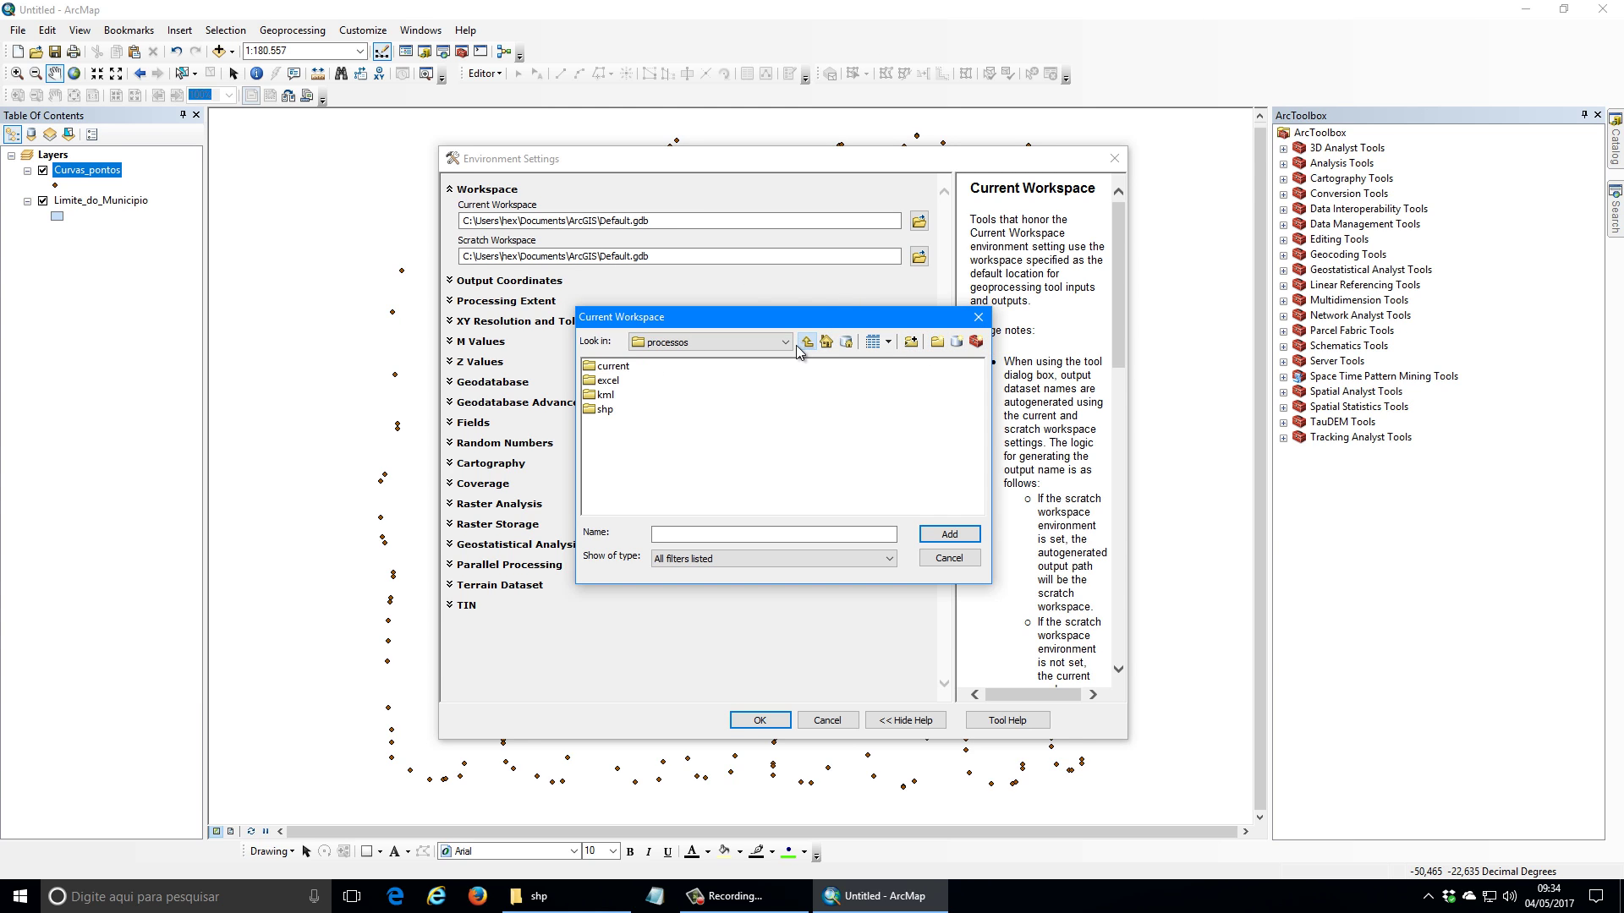
# Step: Create a folder named scratch in C:\processos, alongside the current folder
pyautogui.click(937, 341)
pyautogui.write('s')
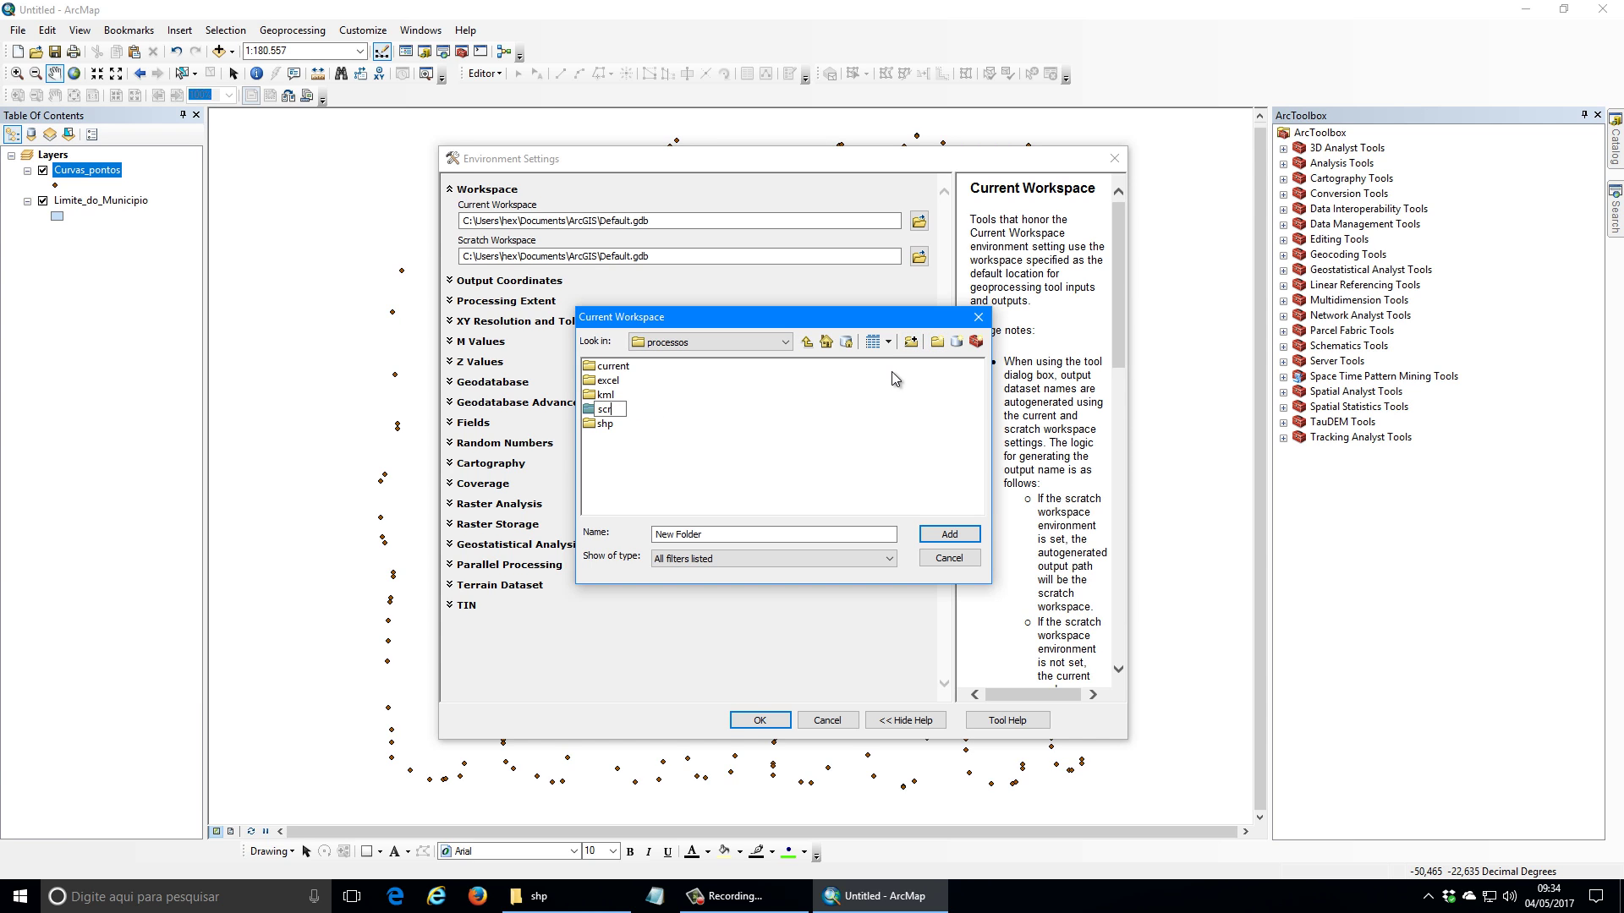
pyautogui.write('cratch')
pyautogui.press('Return')
# Step: Set the current workspace to C:\processos\current and the scratch workspace to C:\processos\scratch
pyautogui.click(614, 366)
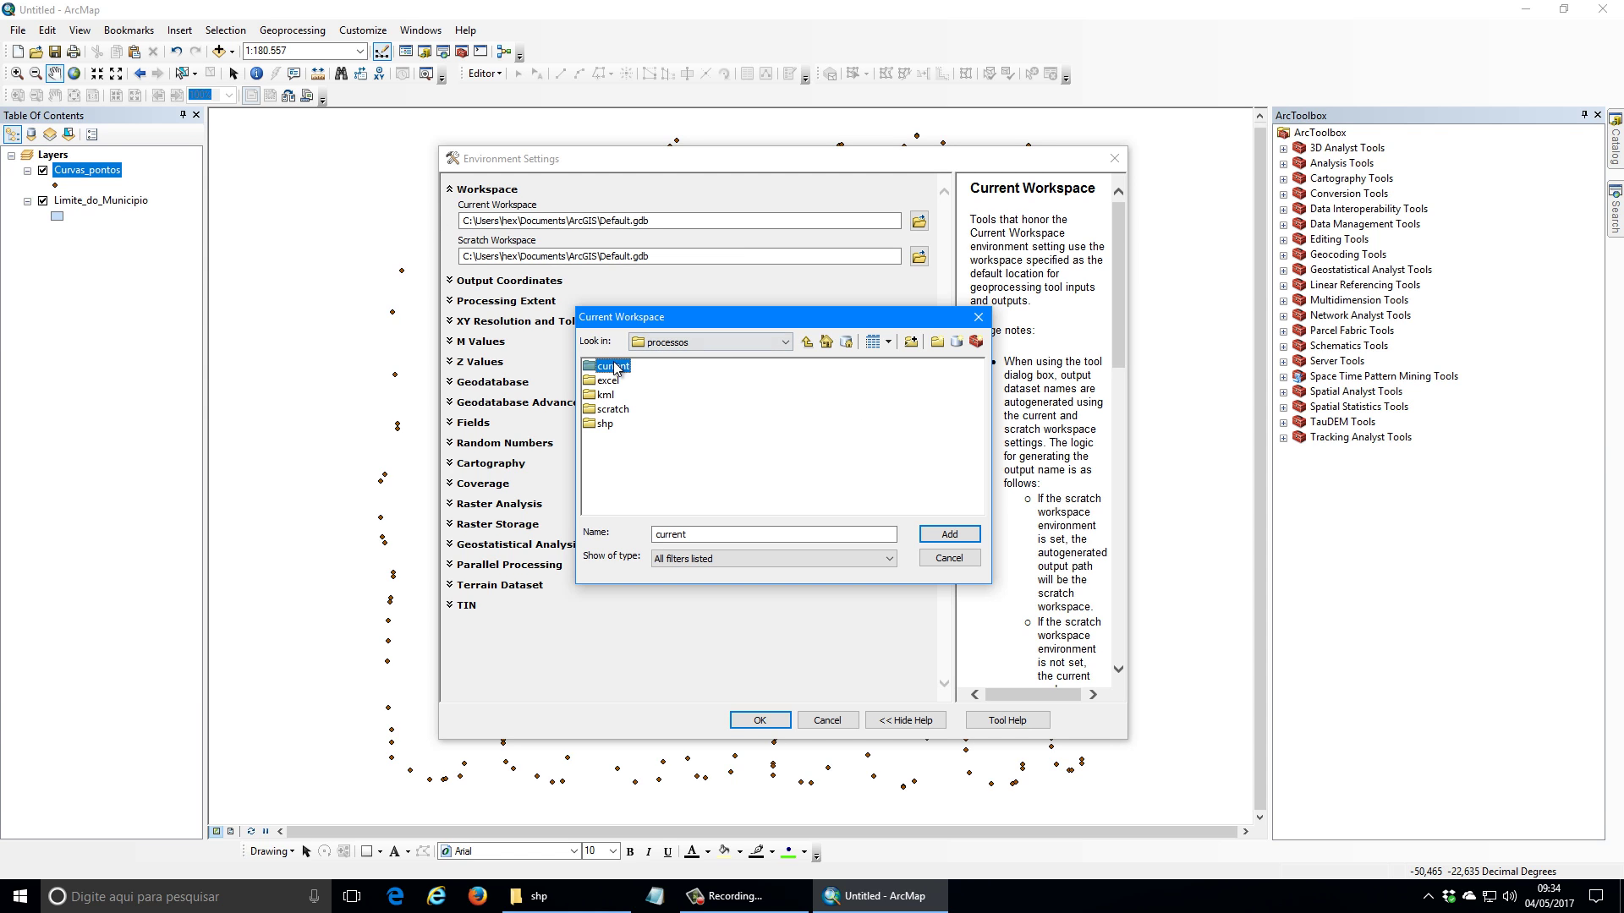
pyautogui.click(949, 533)
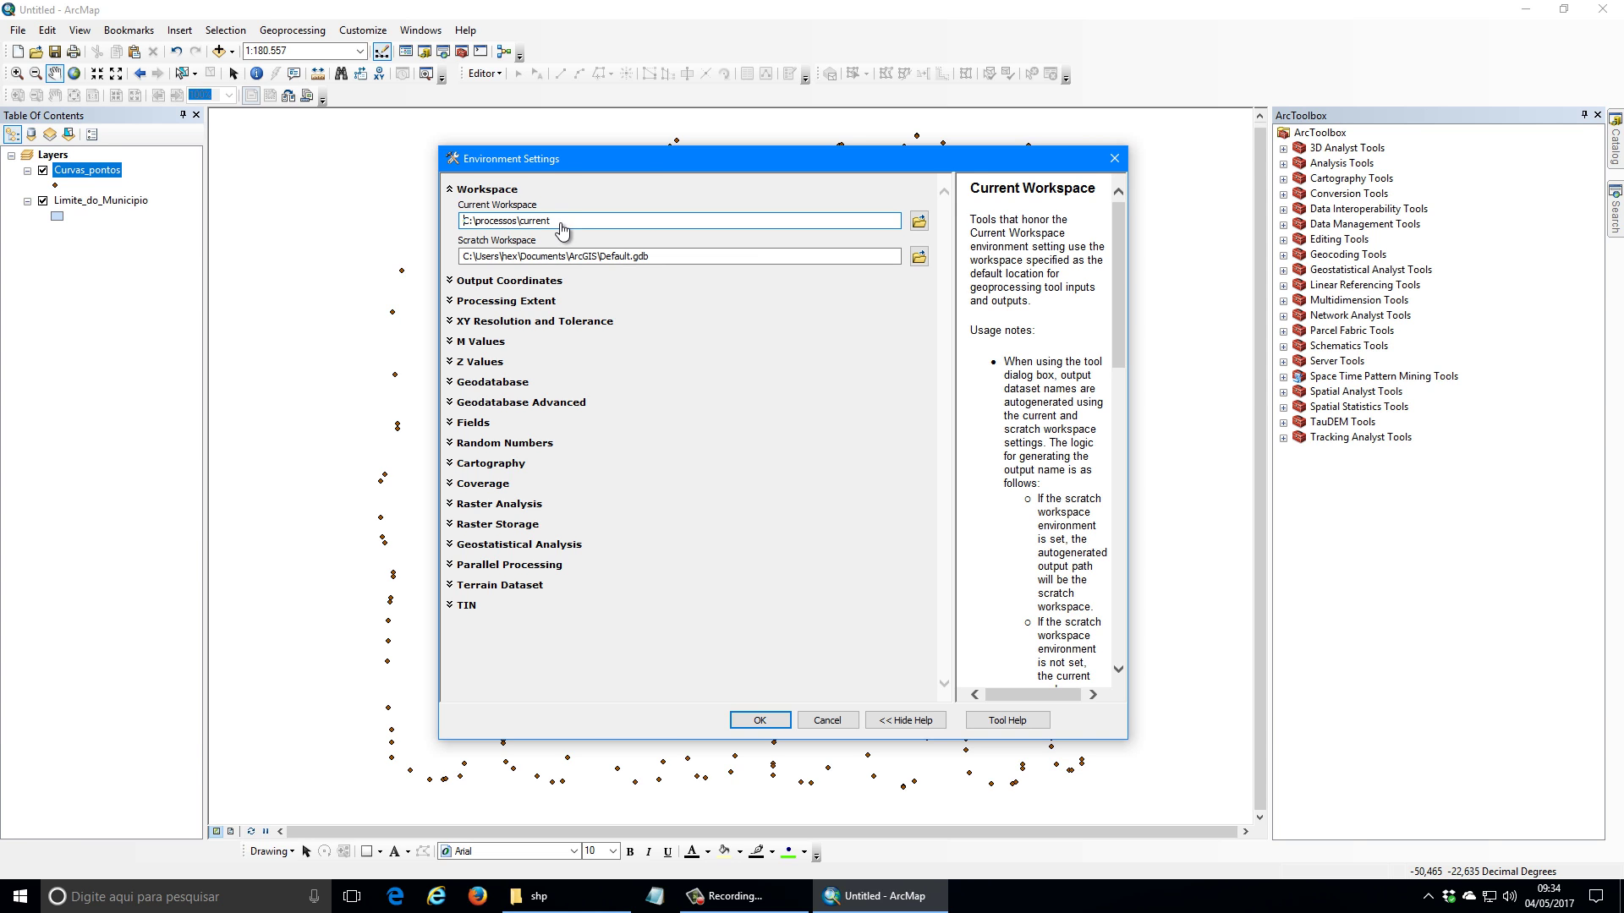
pyautogui.click(919, 257)
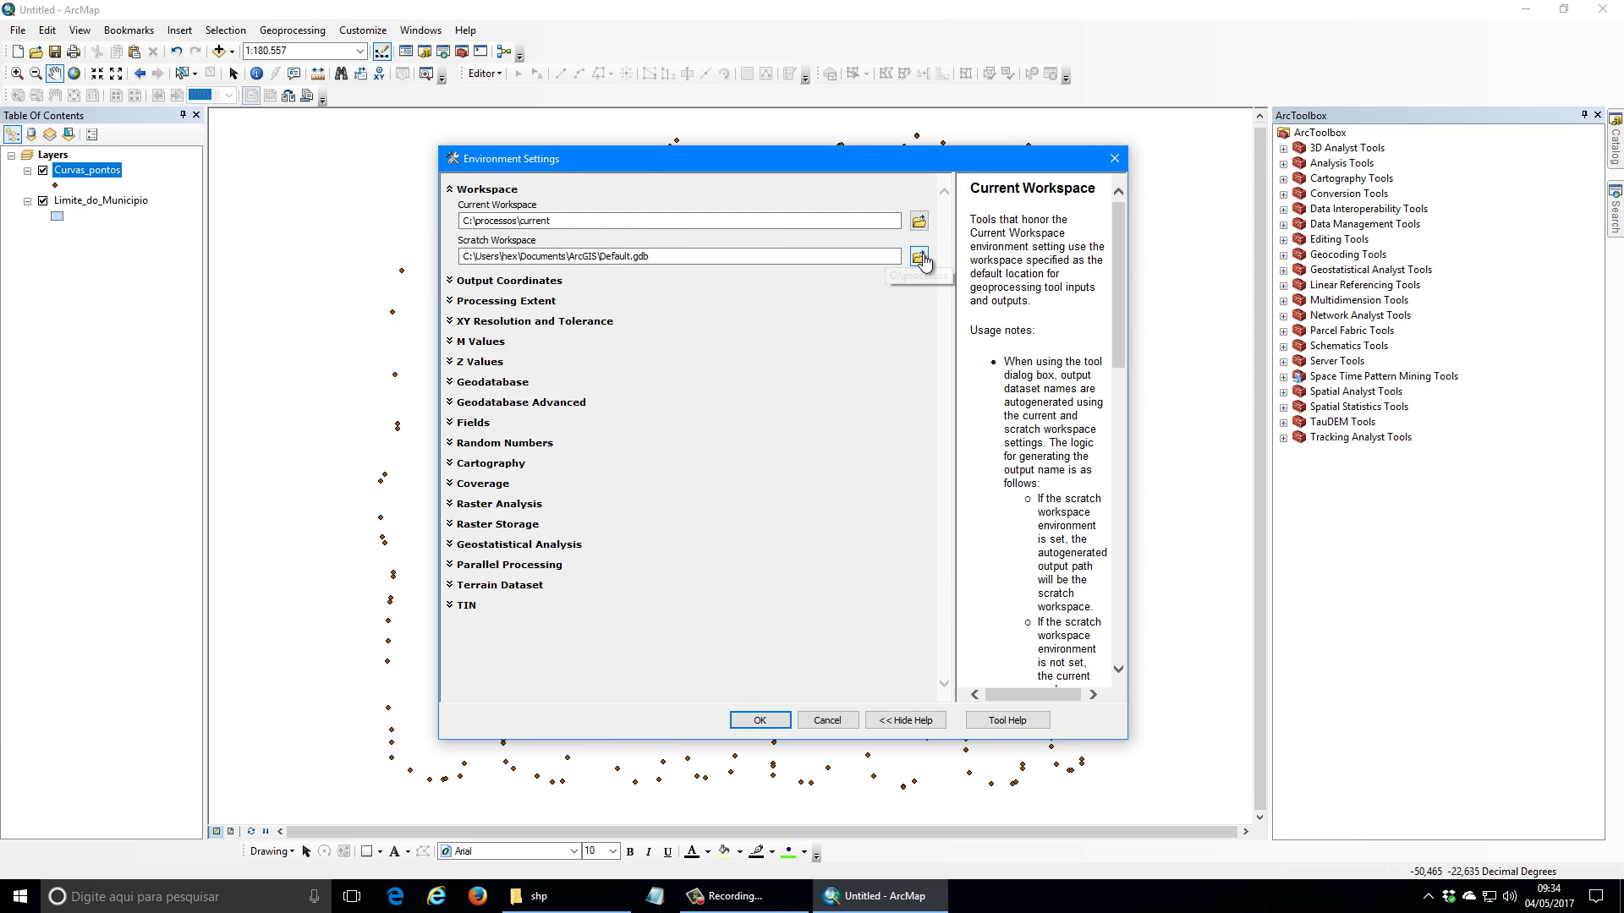
pyautogui.click(611, 410)
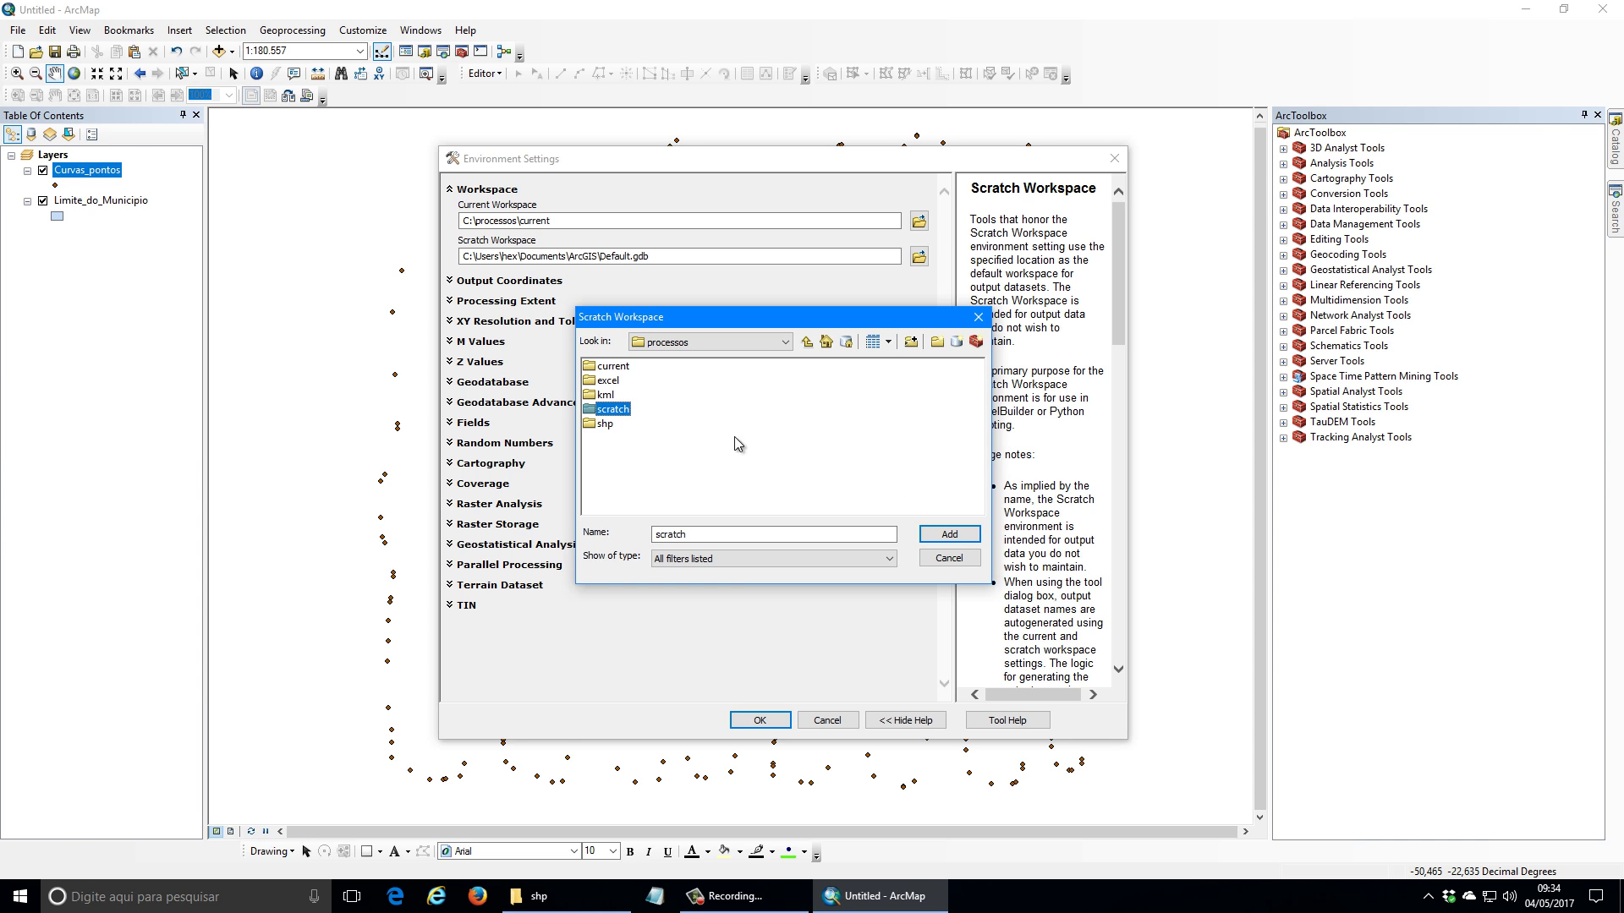
pyautogui.click(949, 535)
# Step: Delete the stray New Folder from C:\processos\current in File Explorer, return to ArcMap and apply the environment settings
pyautogui.click(620, 900)
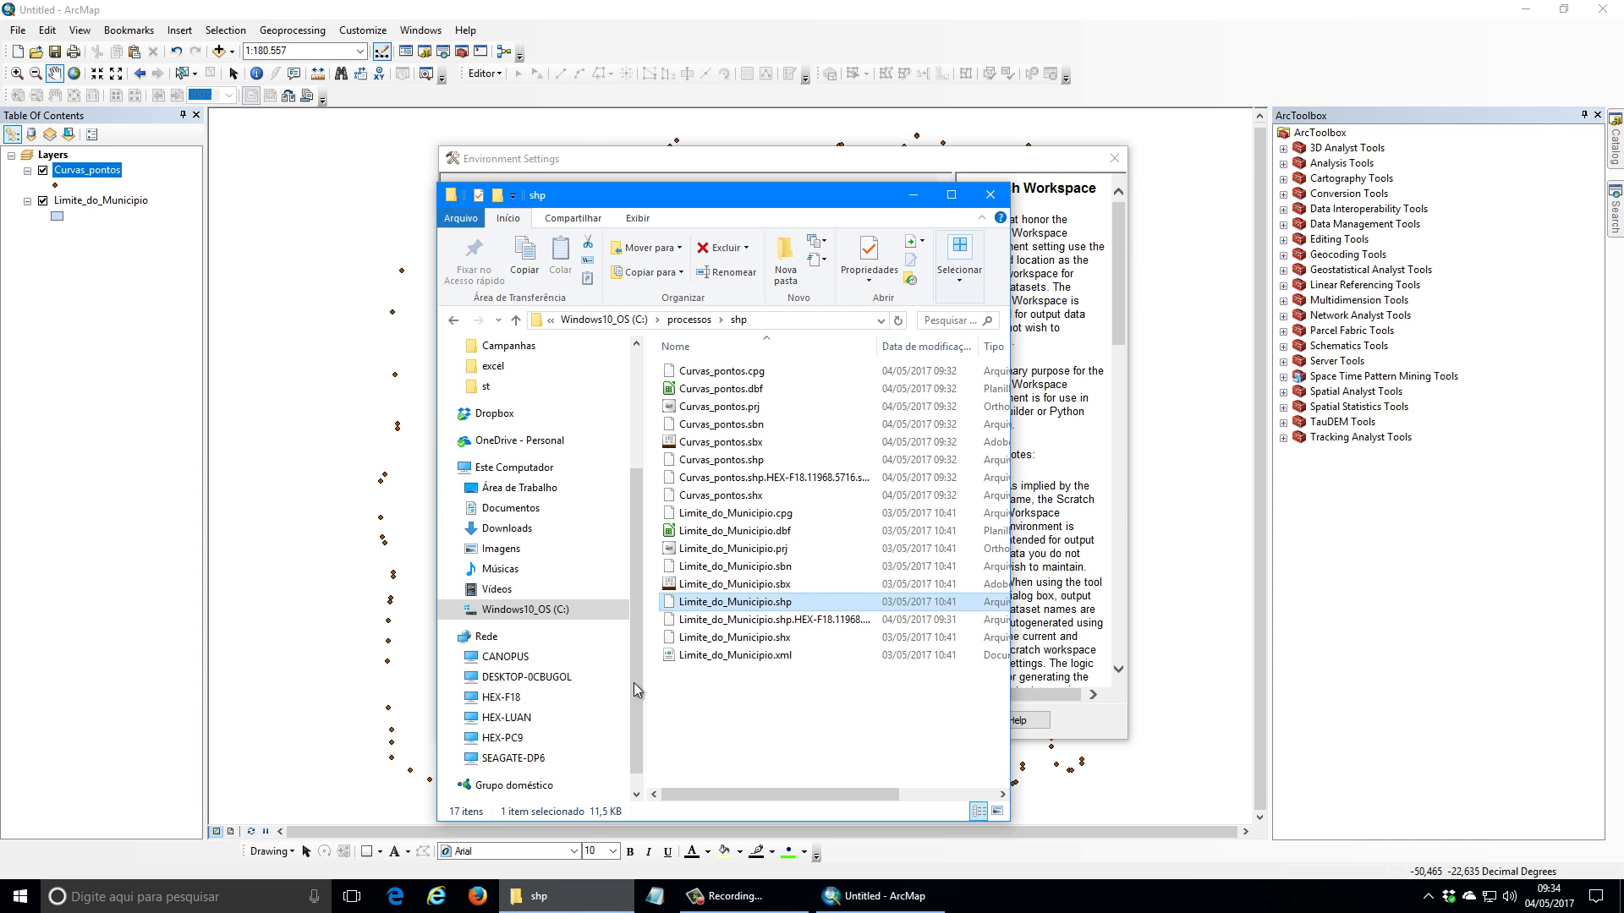
pyautogui.click(786, 320)
pyautogui.click(695, 372)
pyautogui.doubleClick(696, 375)
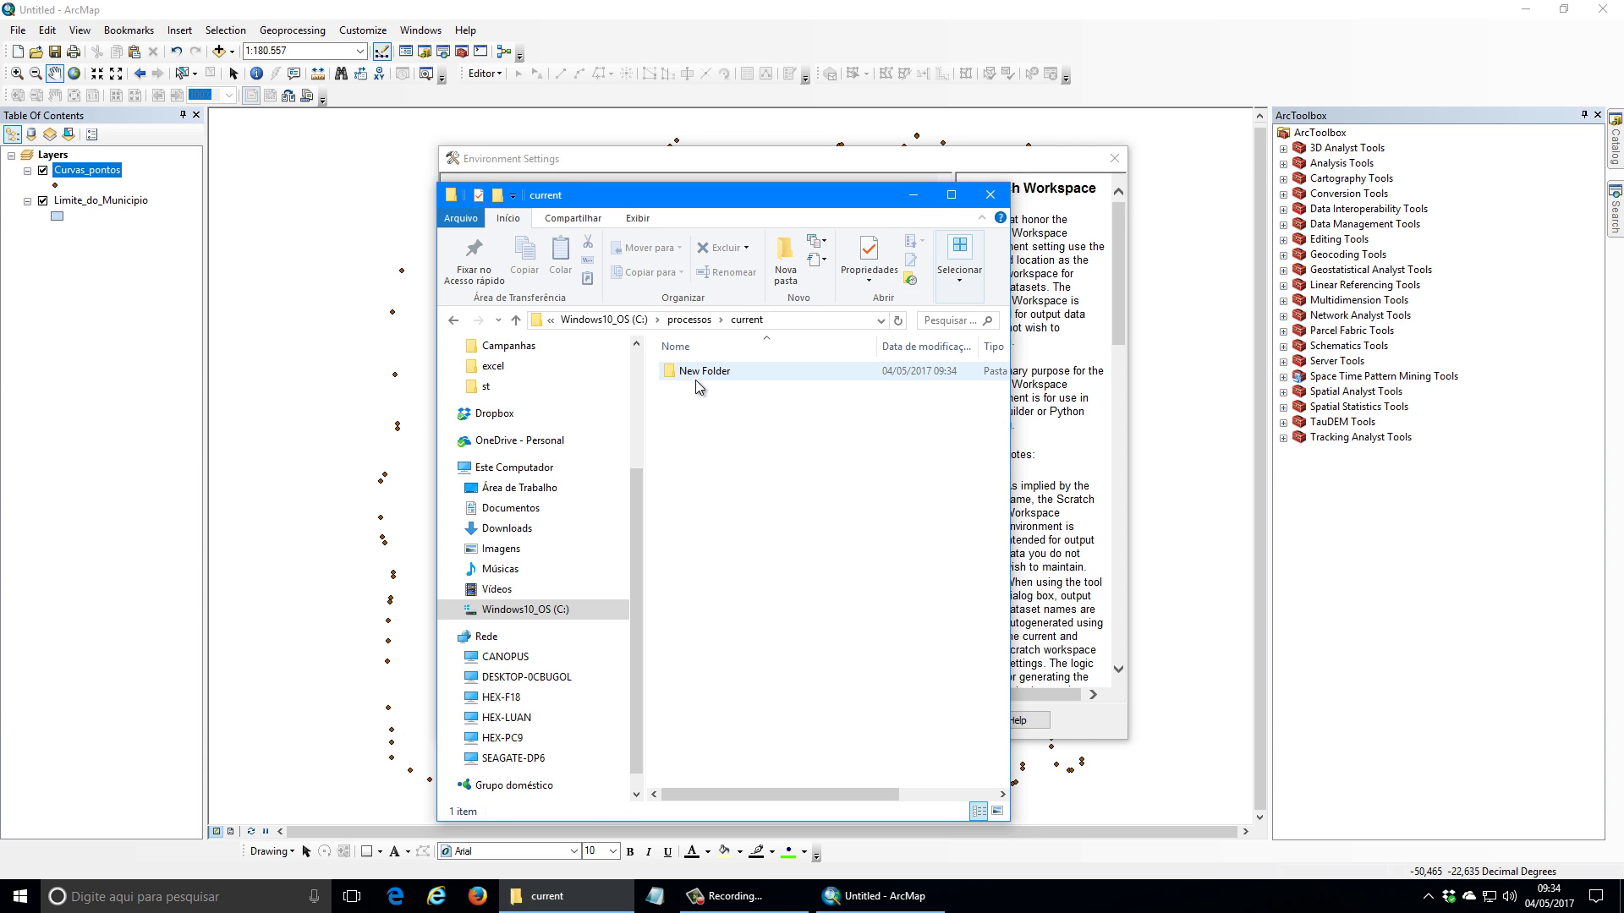
pyautogui.press('Delete')
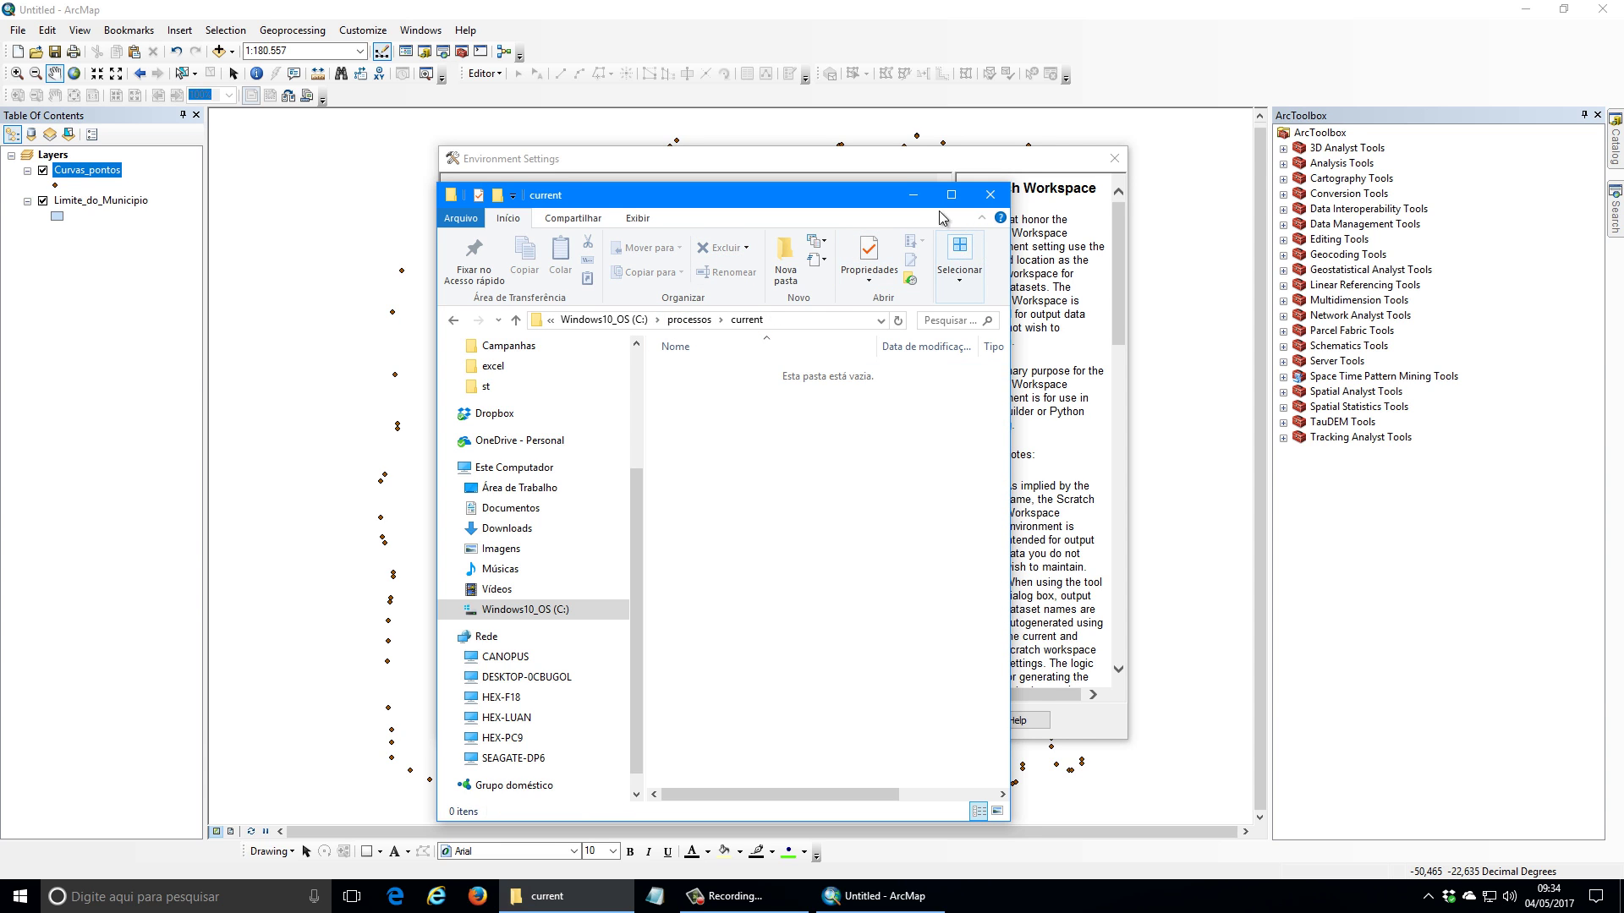
pyautogui.click(912, 195)
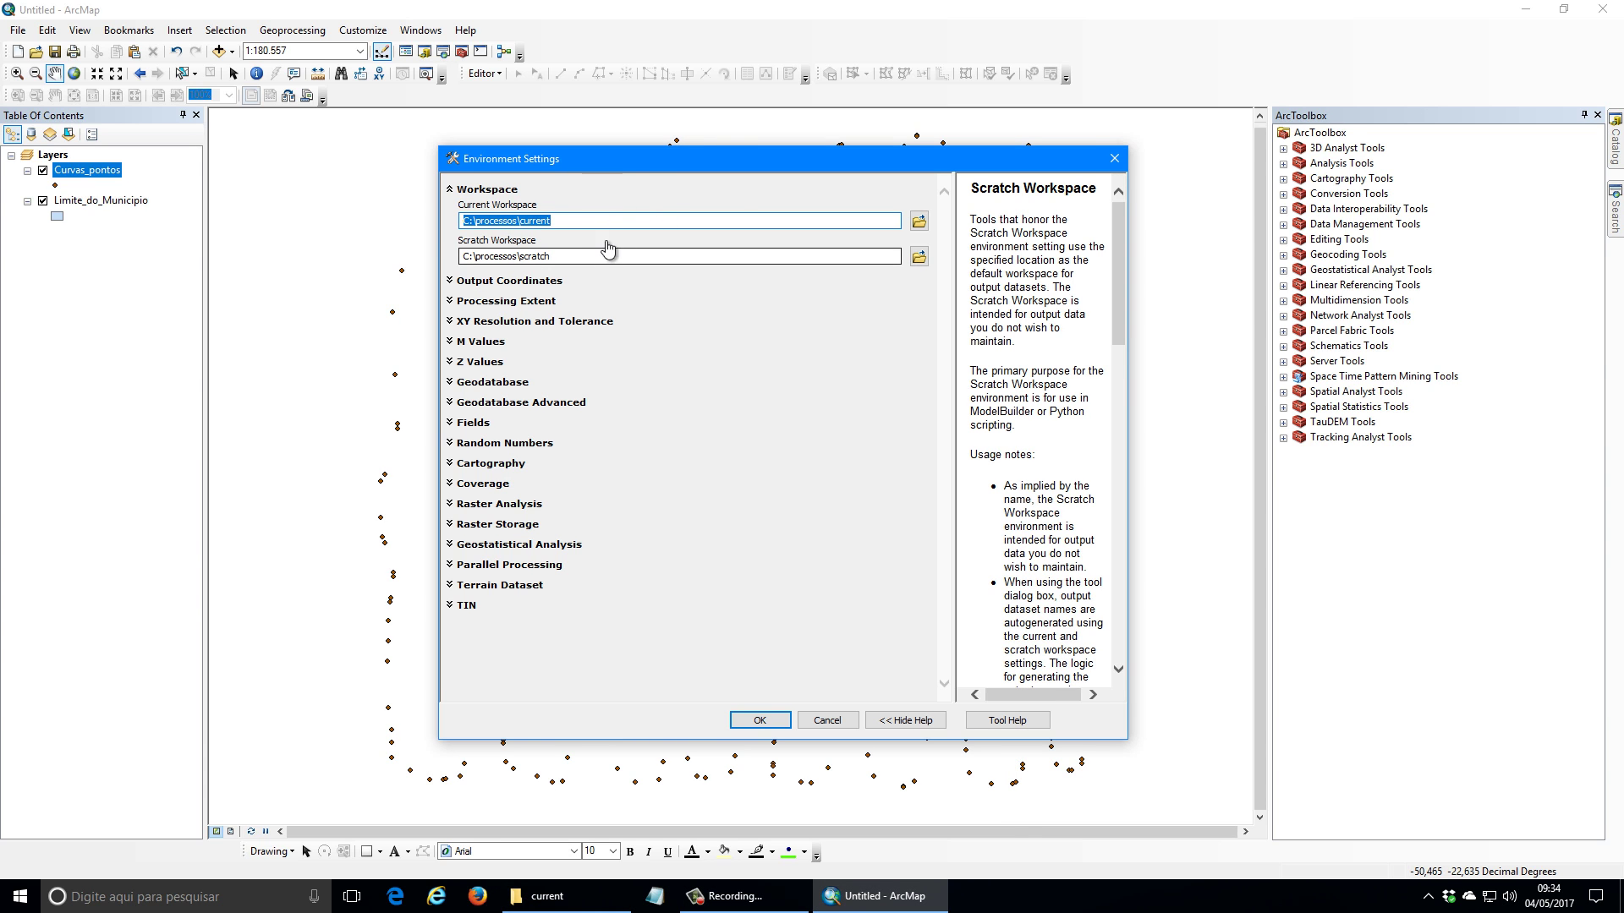
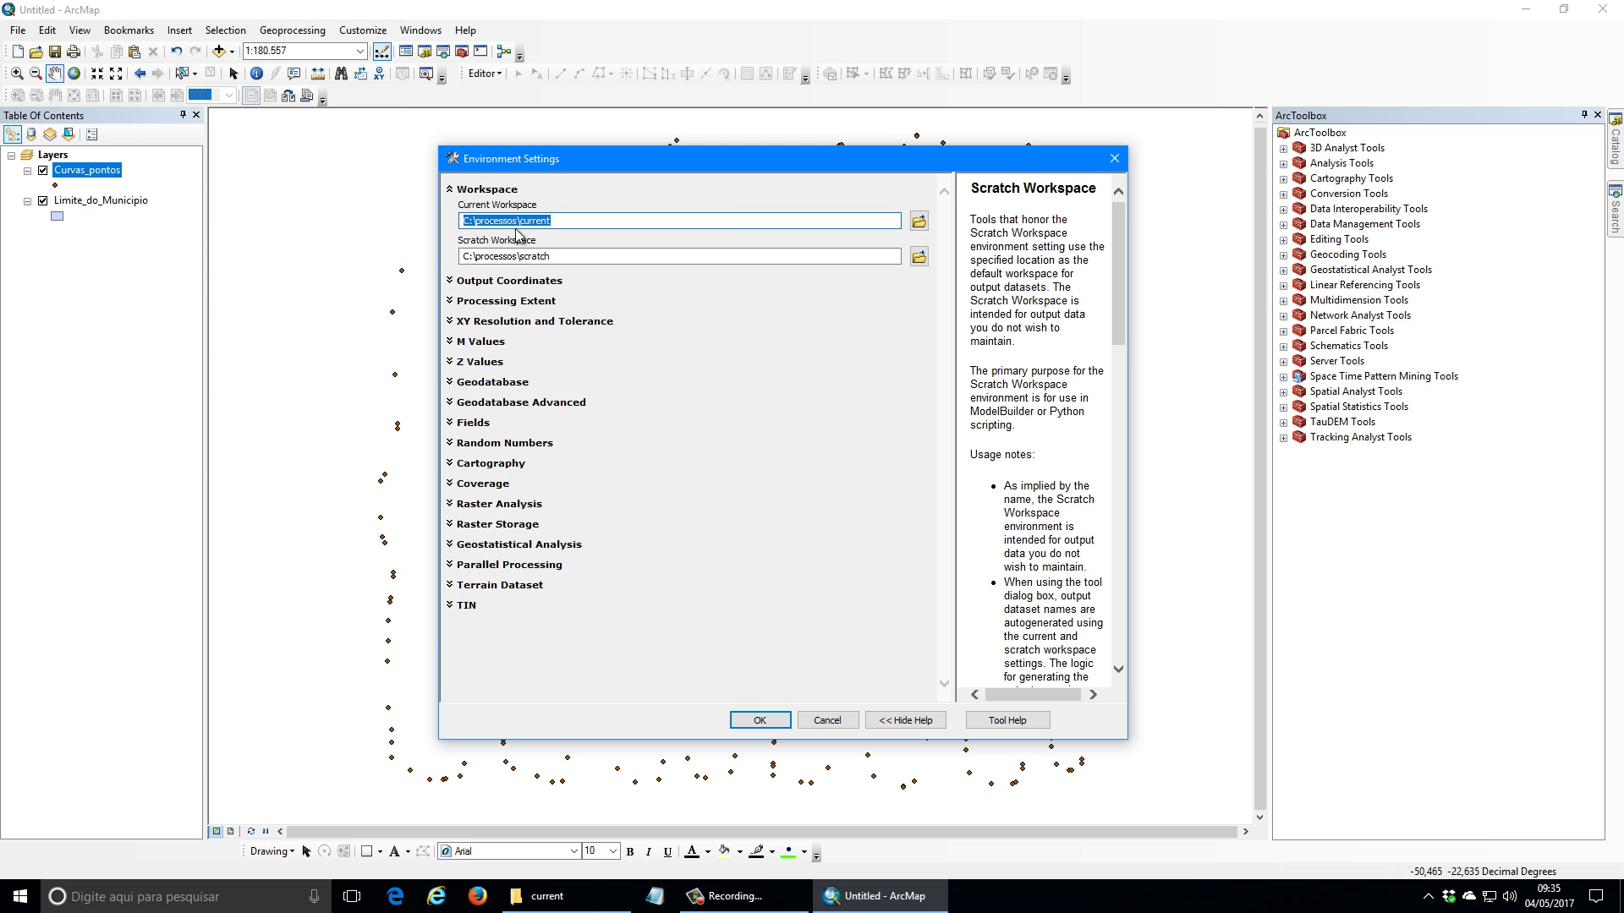
pyautogui.click(759, 720)
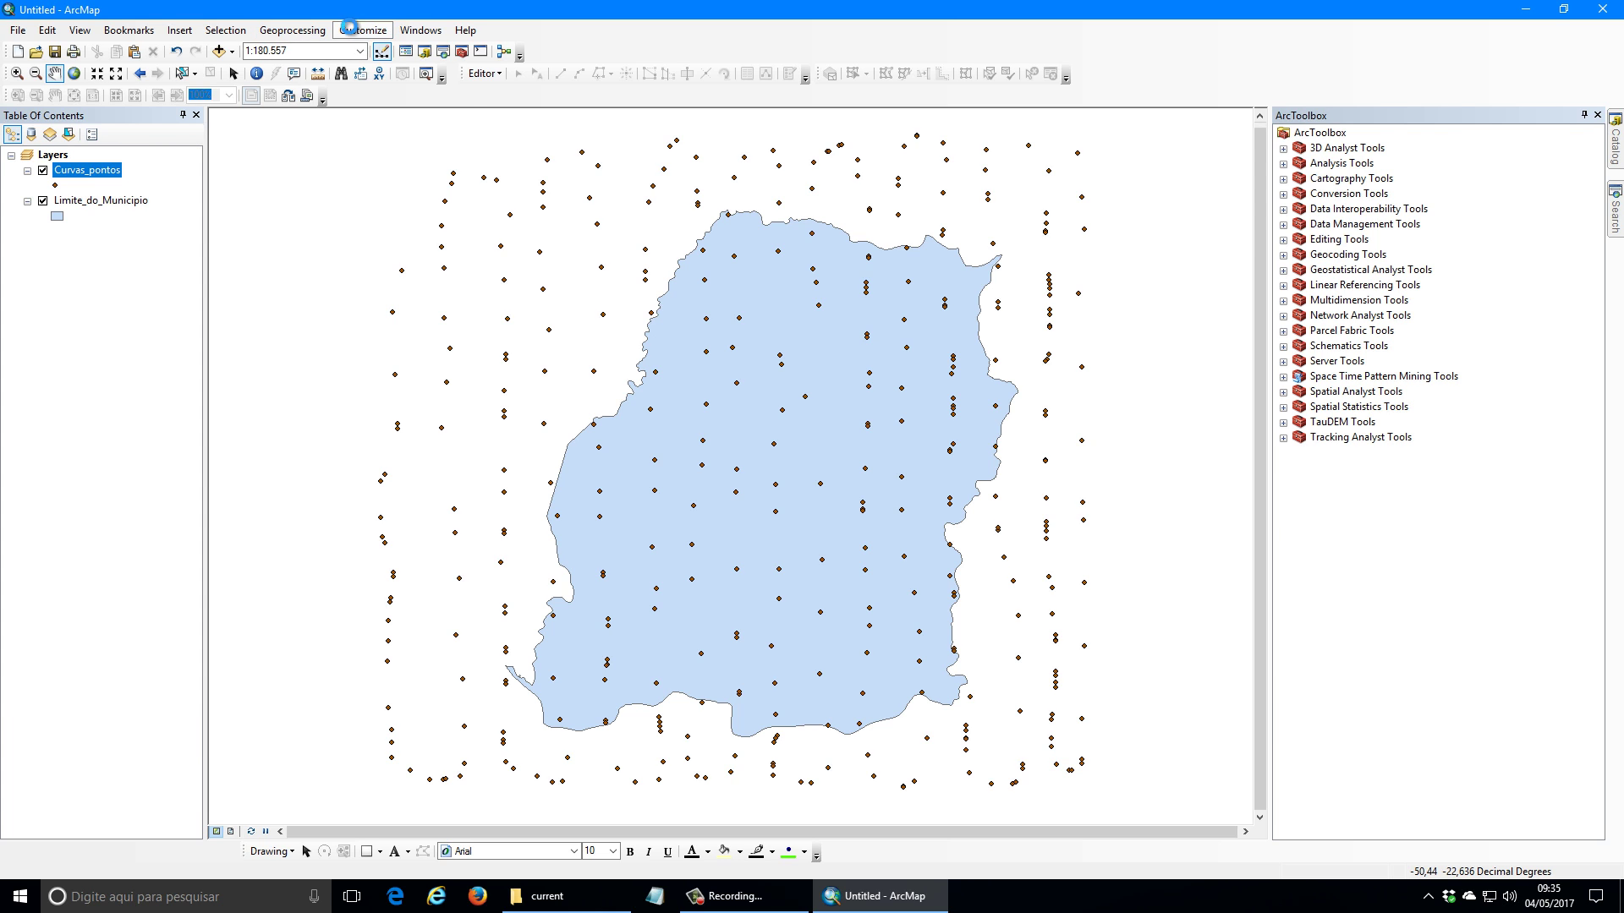
# Step: Check in the Extensions list that 3D Analyst and the other extensions are enabled, and close the list
pyautogui.click(355, 30)
pyautogui.click(454, 68)
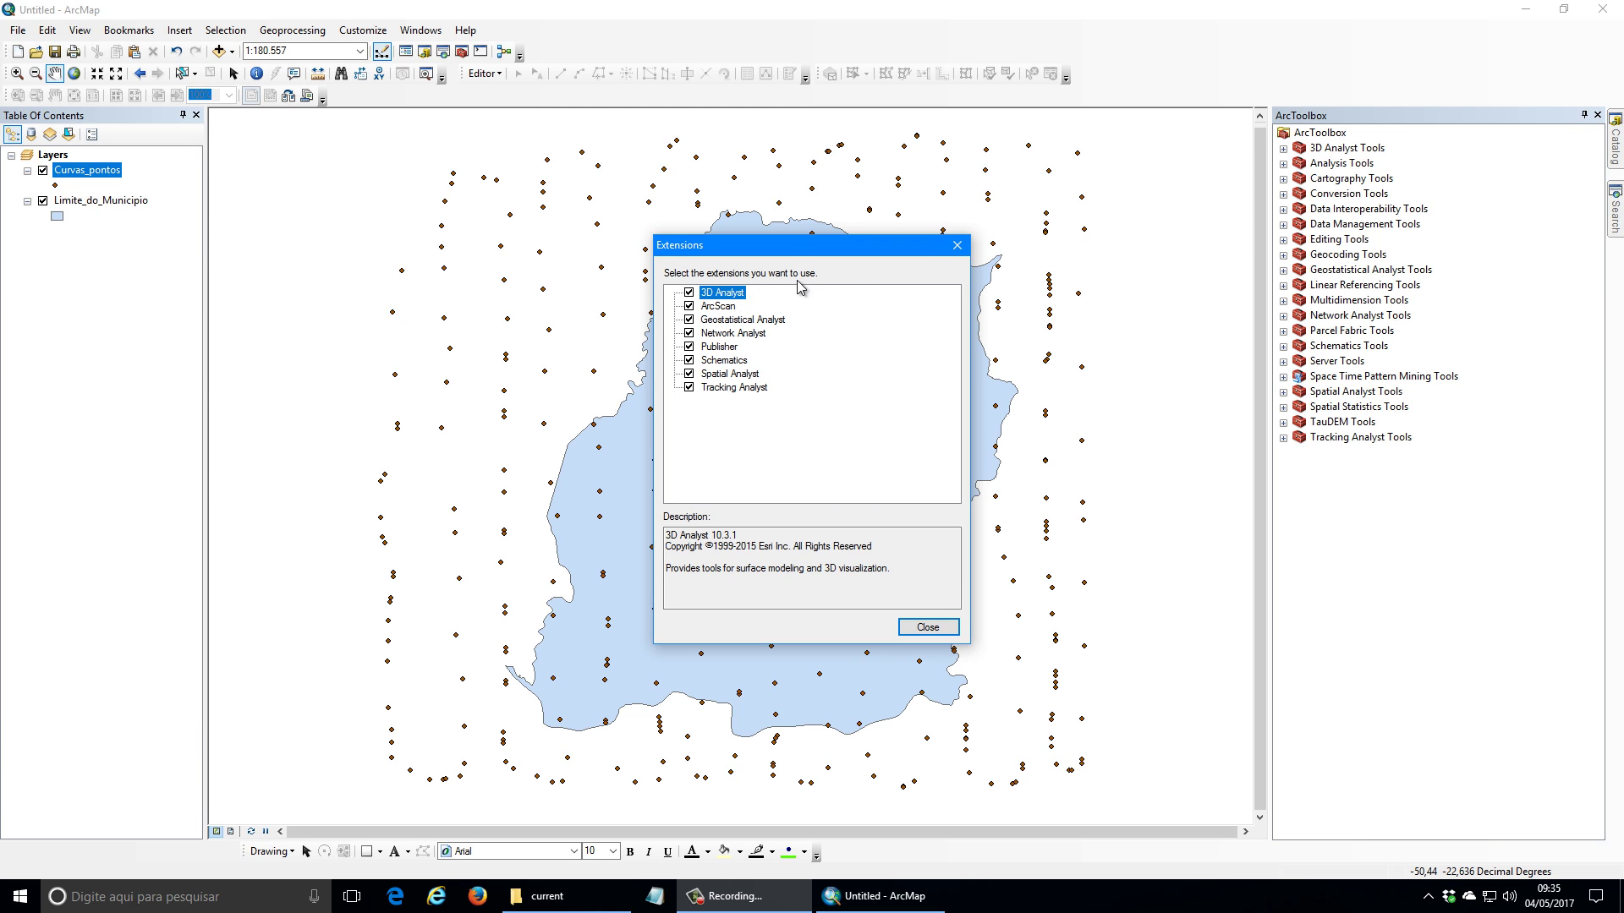
pyautogui.click(957, 245)
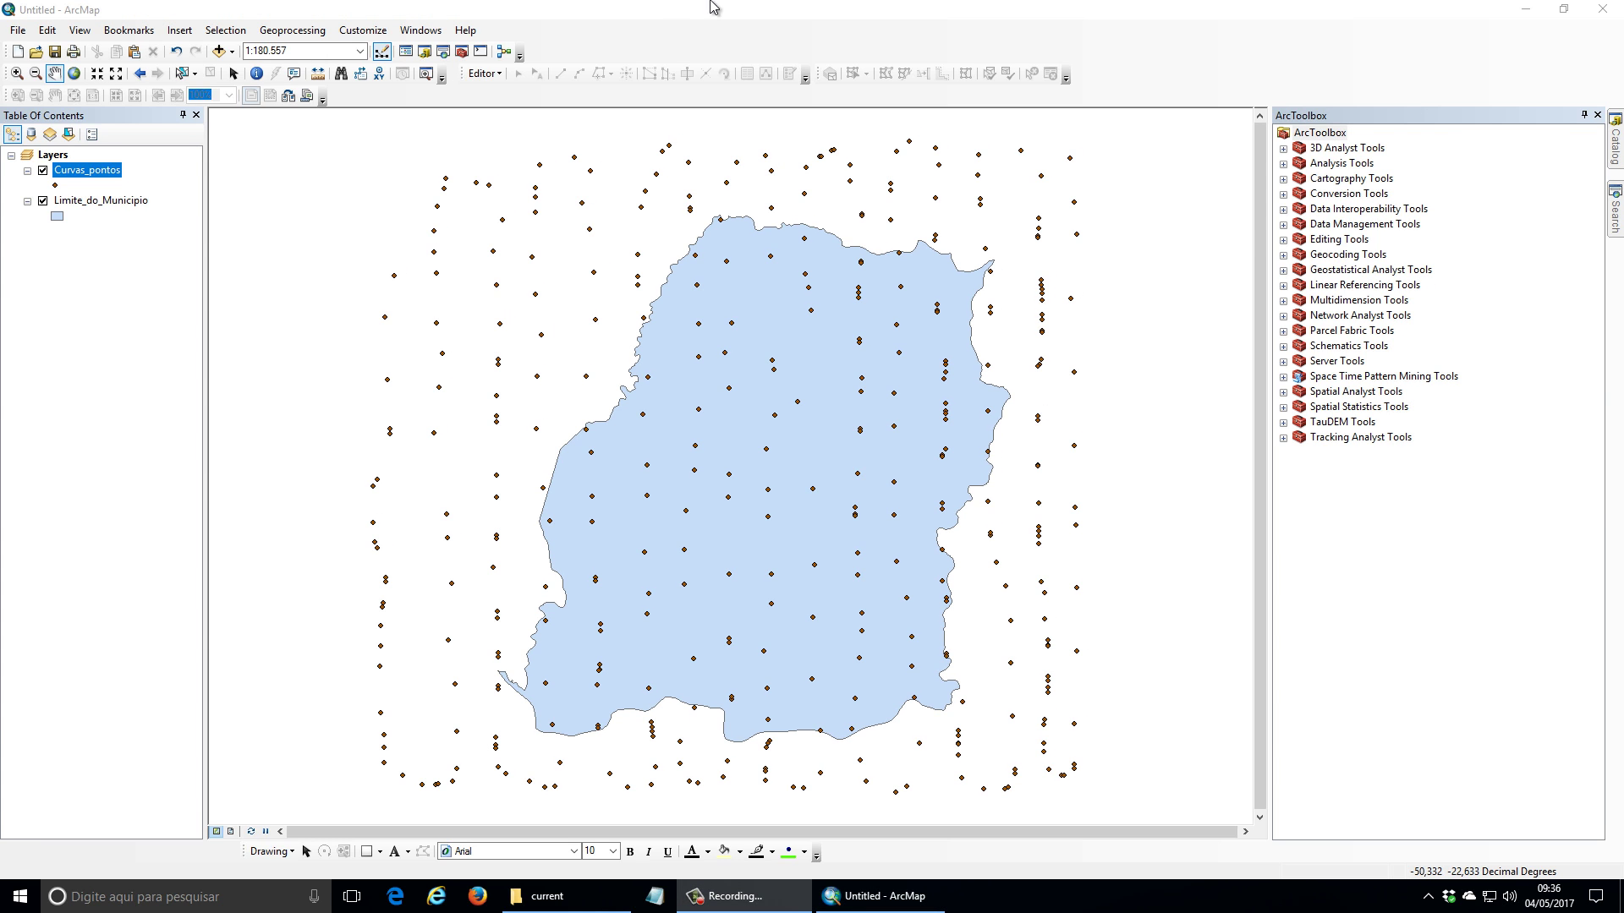
# Step: Expand the Raster Interpolation toolset of the 3D Analyst Tools in ArcToolbox and select the Topo to Raster tool
pyautogui.click(581, 5)
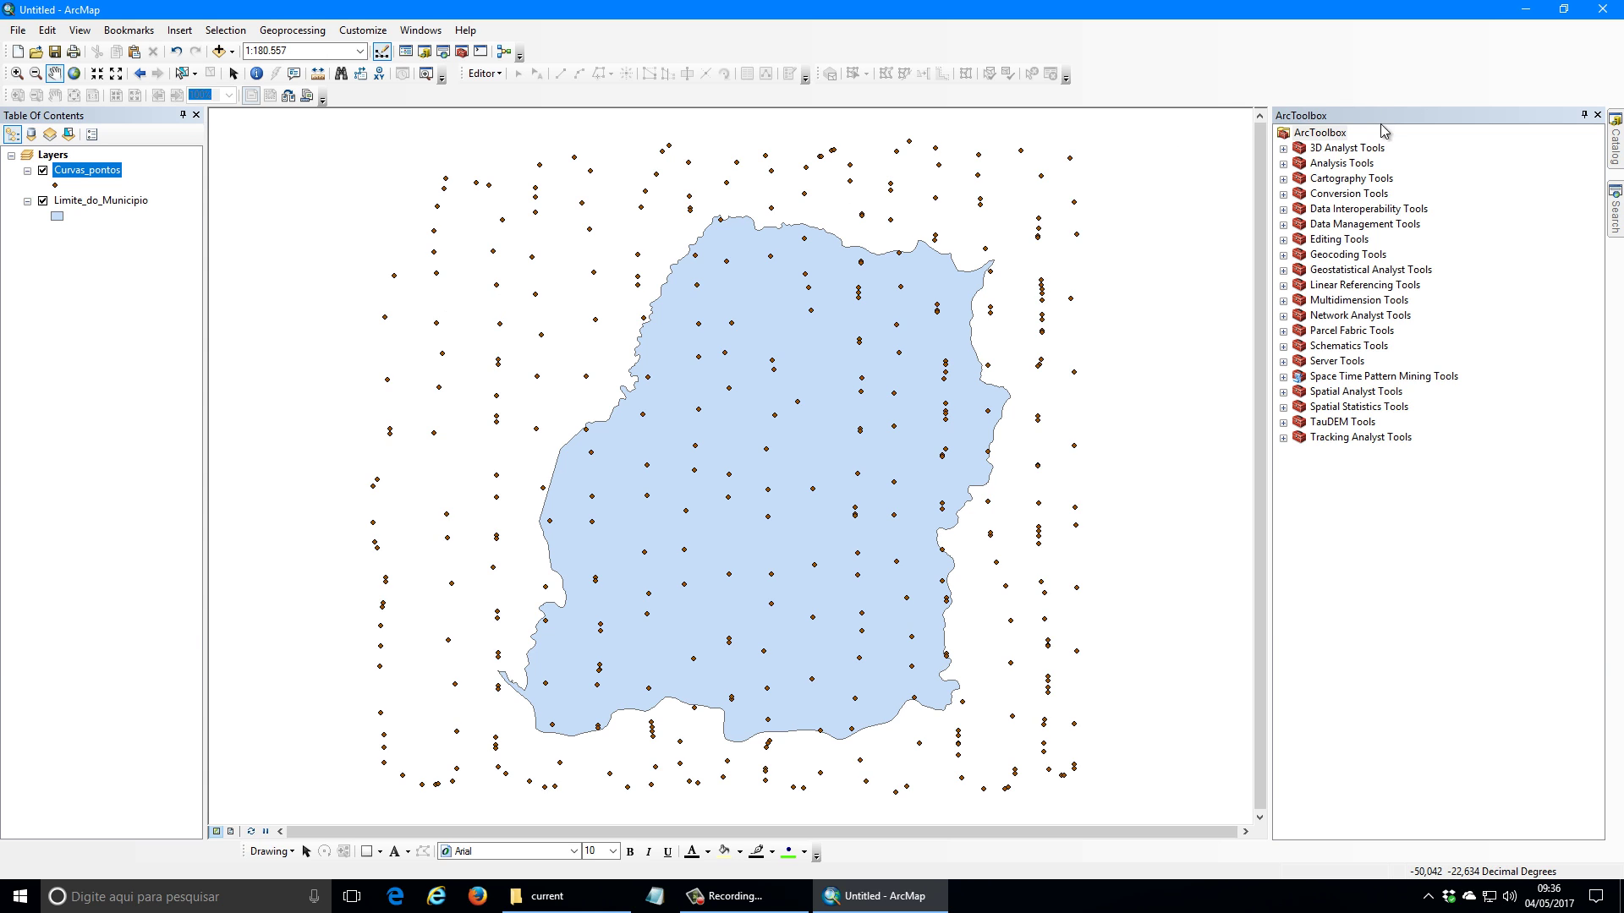
pyautogui.click(1333, 120)
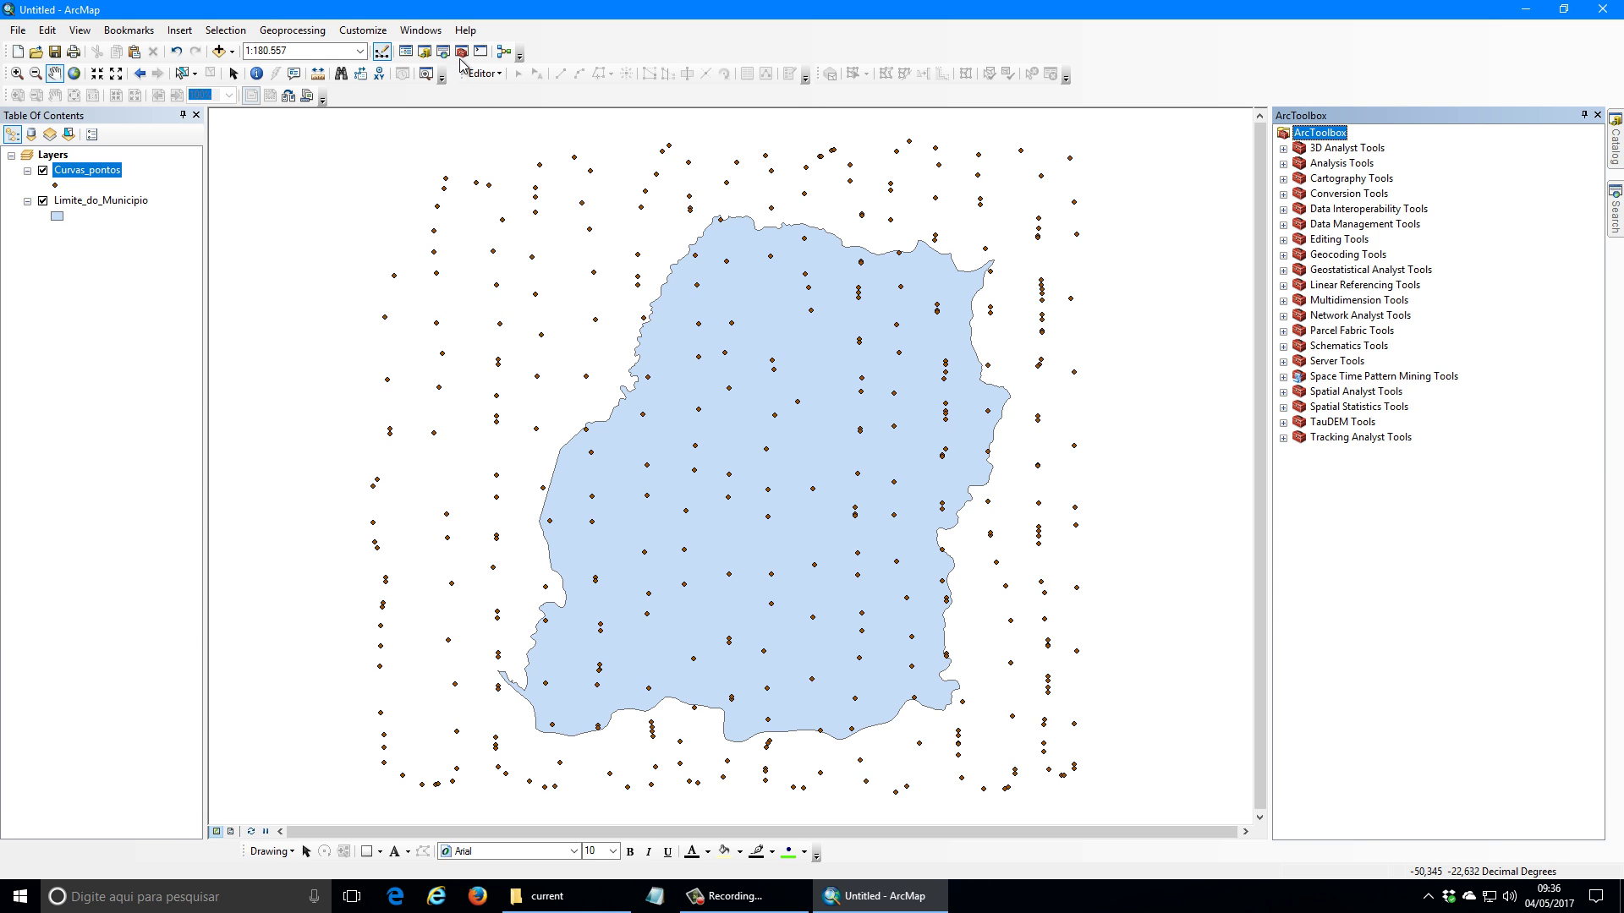
pyautogui.click(1349, 148)
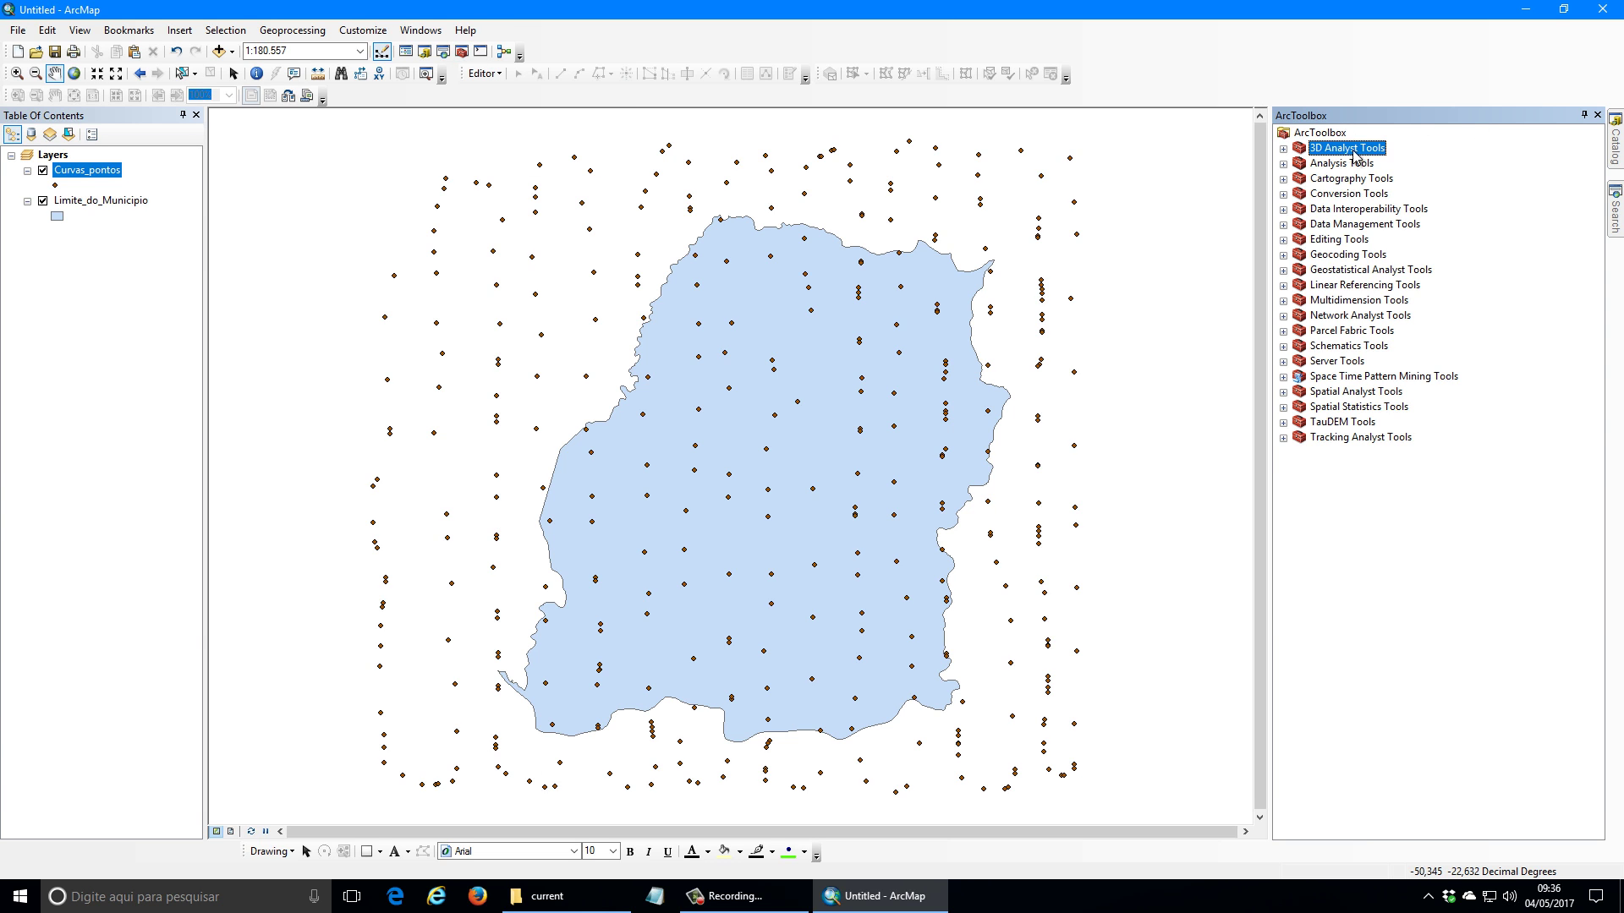
pyautogui.doubleClick(1294, 150)
pyautogui.click(1370, 240)
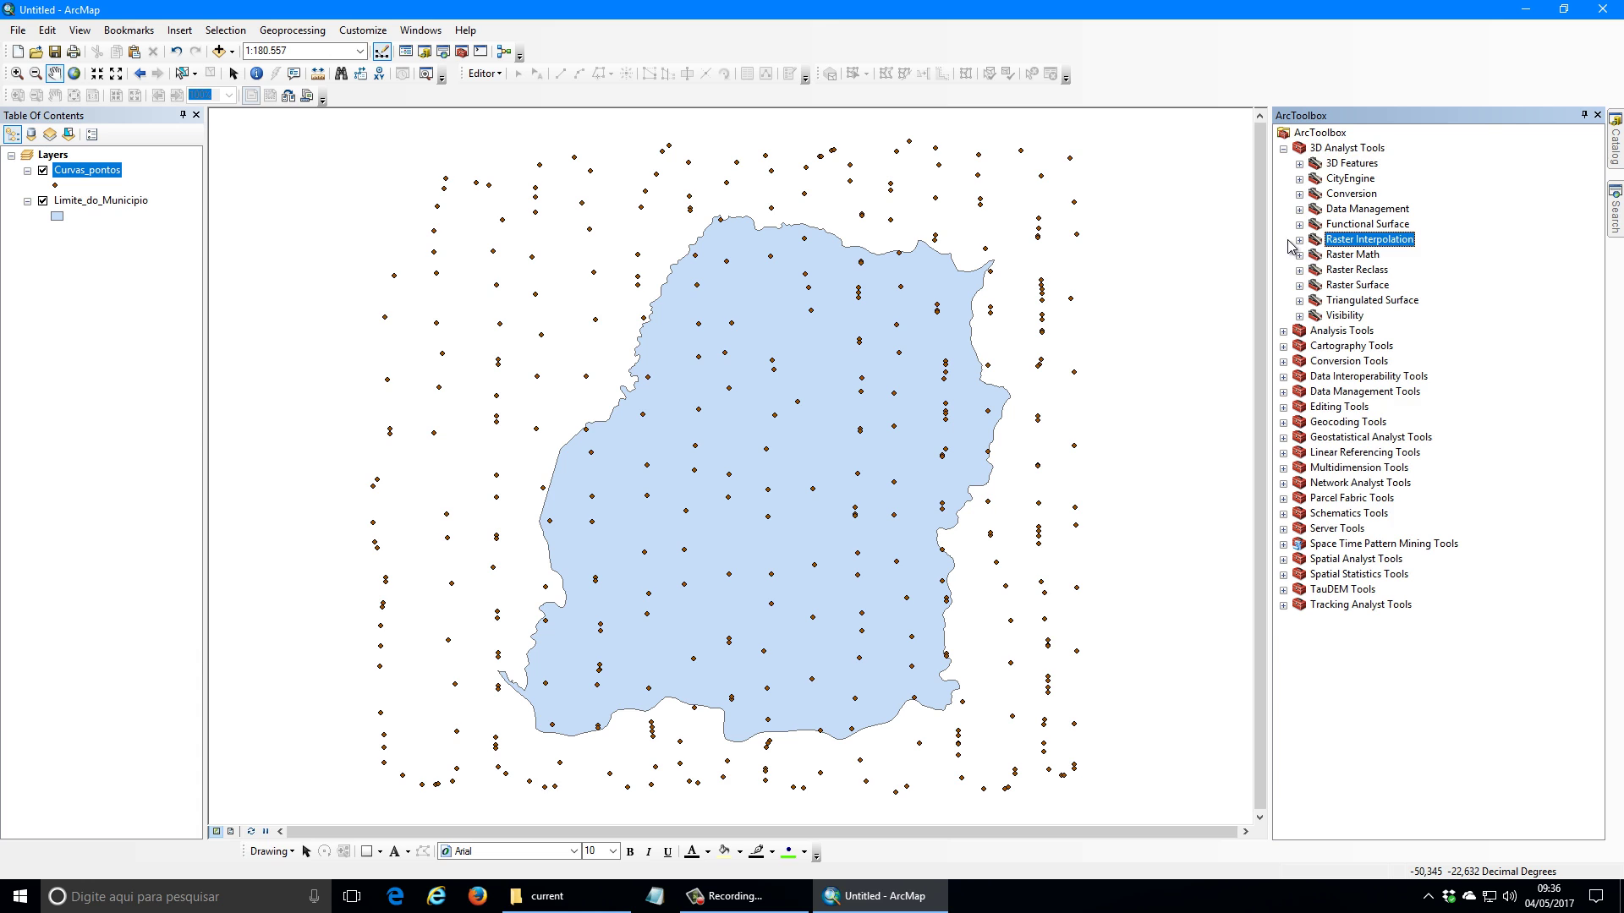
pyautogui.click(1299, 240)
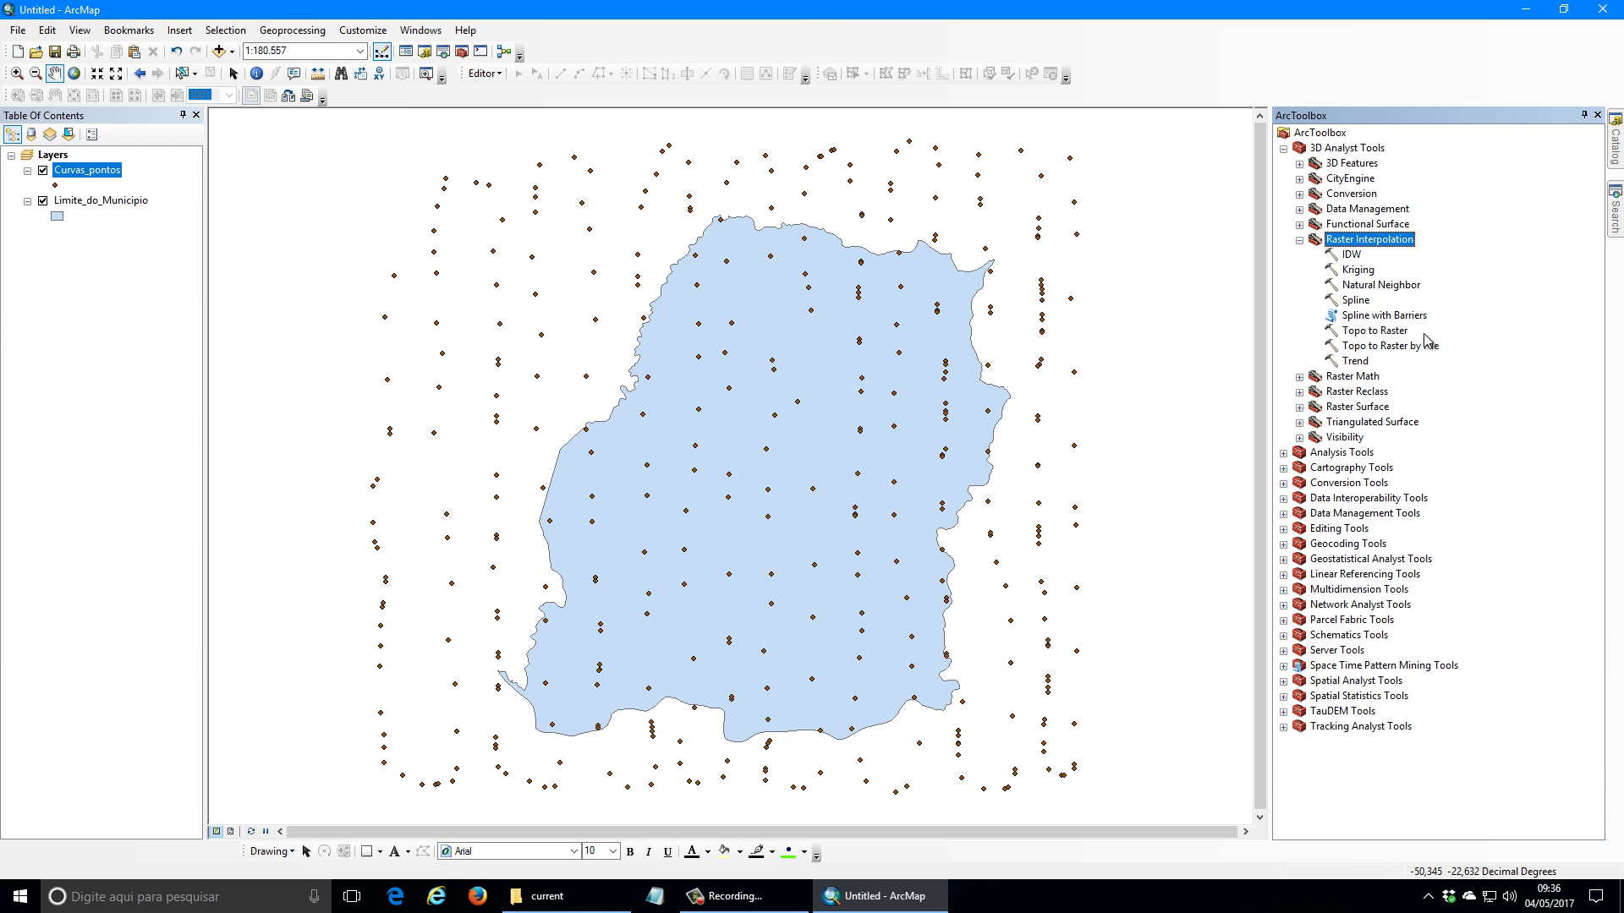
pyautogui.click(1381, 335)
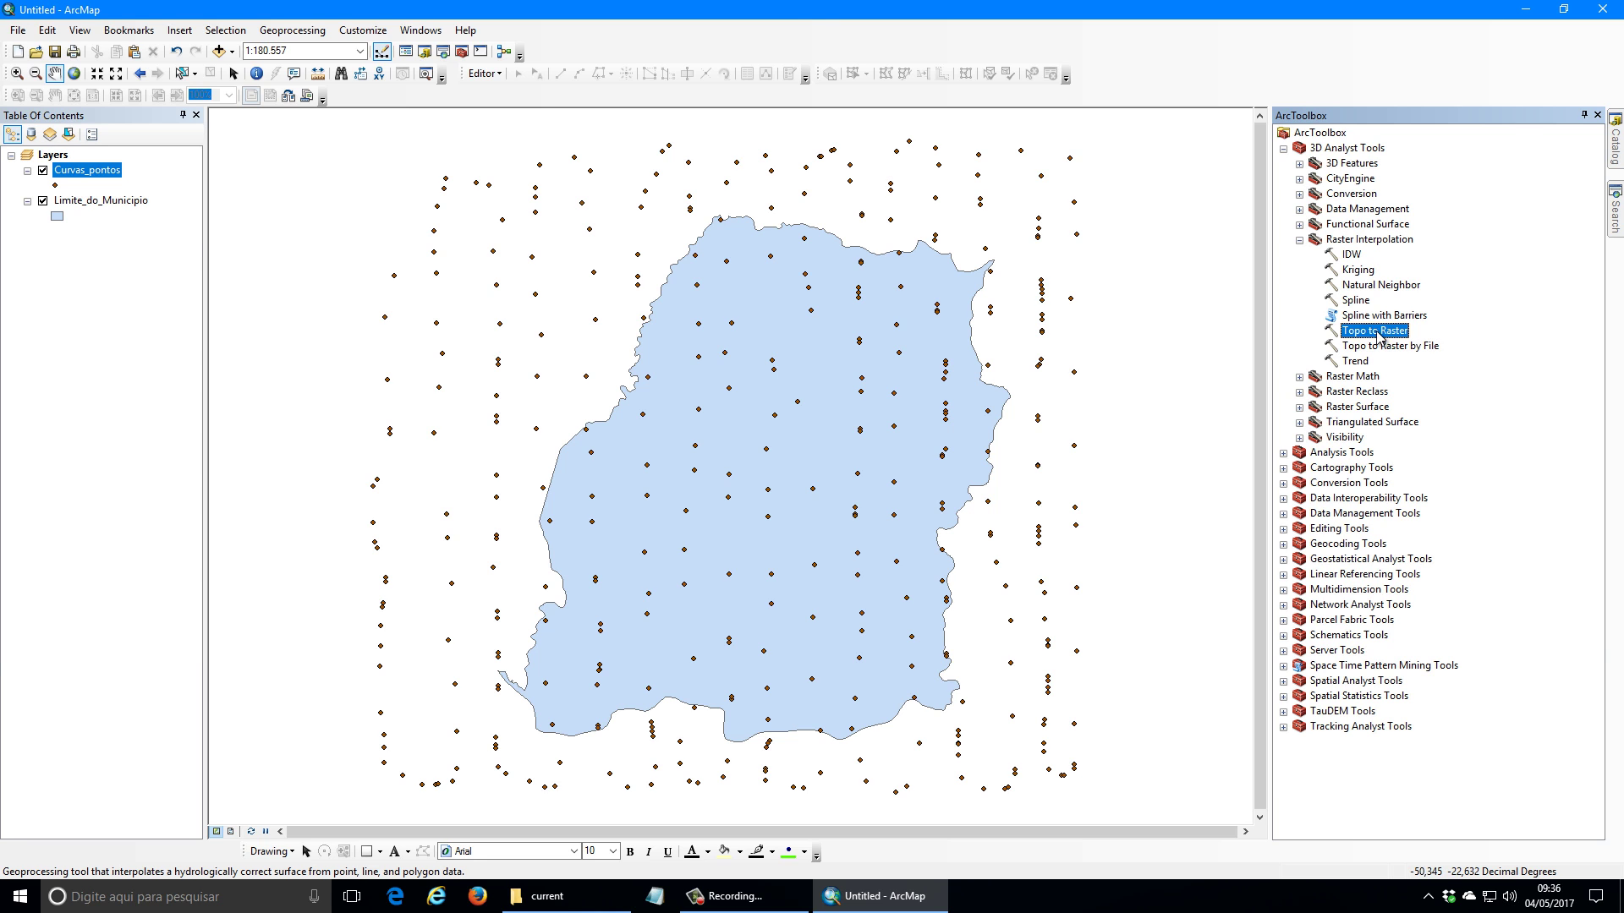
# Step: Review the altitude field in the attribute table of Curvas_pontos and close the table
pyautogui.rightClick(92, 177)
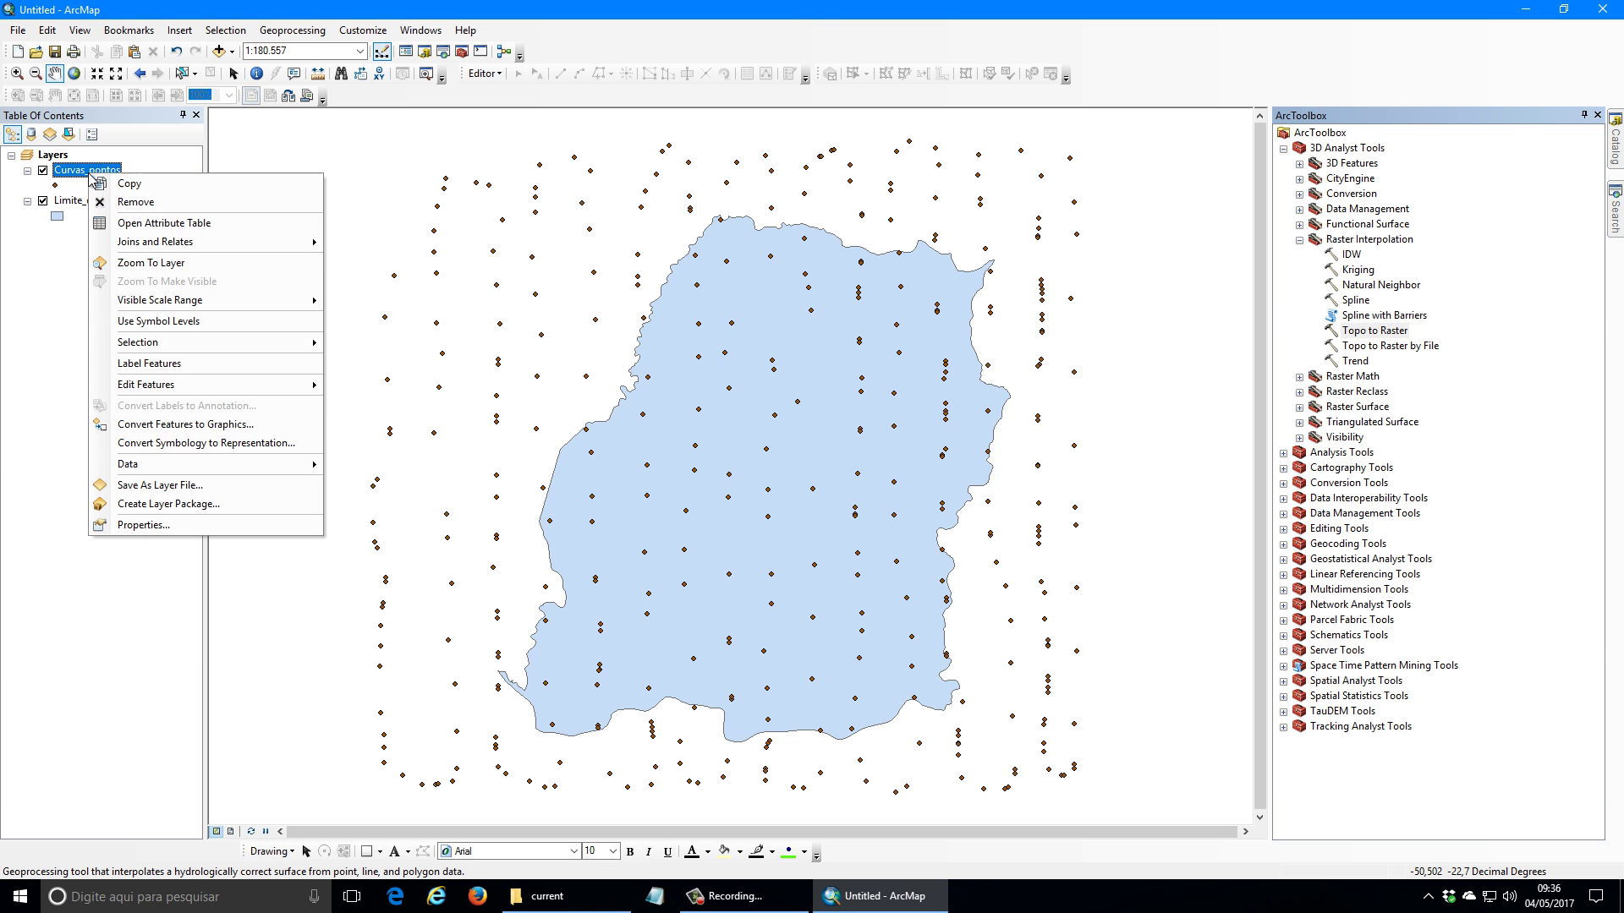
pyautogui.click(144, 221)
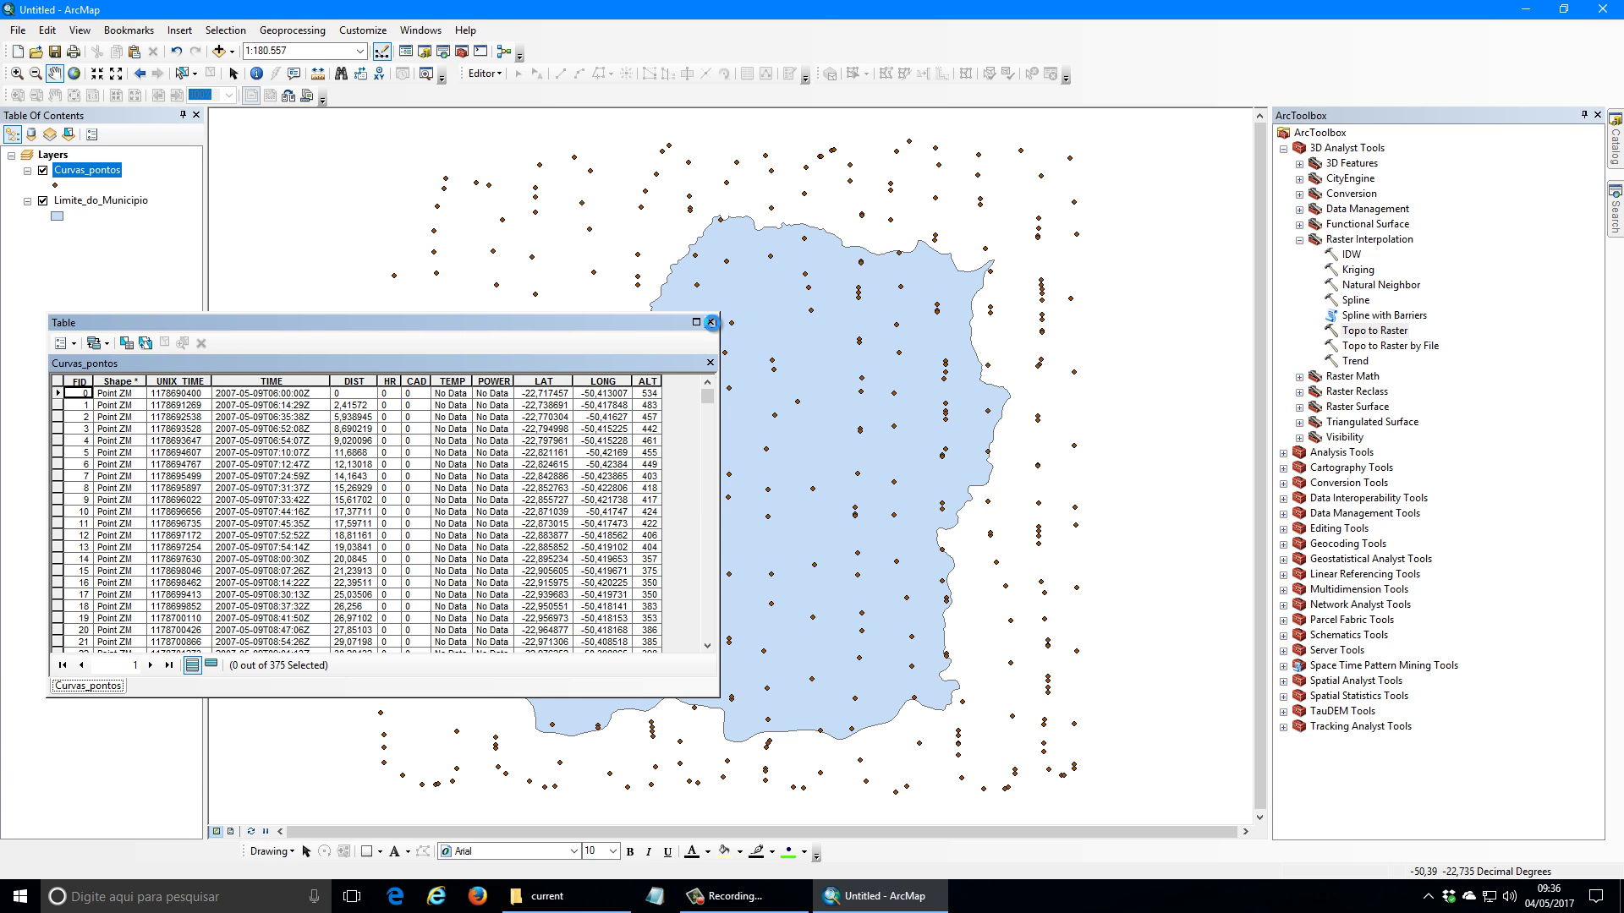
pyautogui.click(710, 322)
# Step: Open the Topo to Raster tool, add Curvas_pontos as input feature data and widen the tool's dialog
pyautogui.doubleClick(1371, 333)
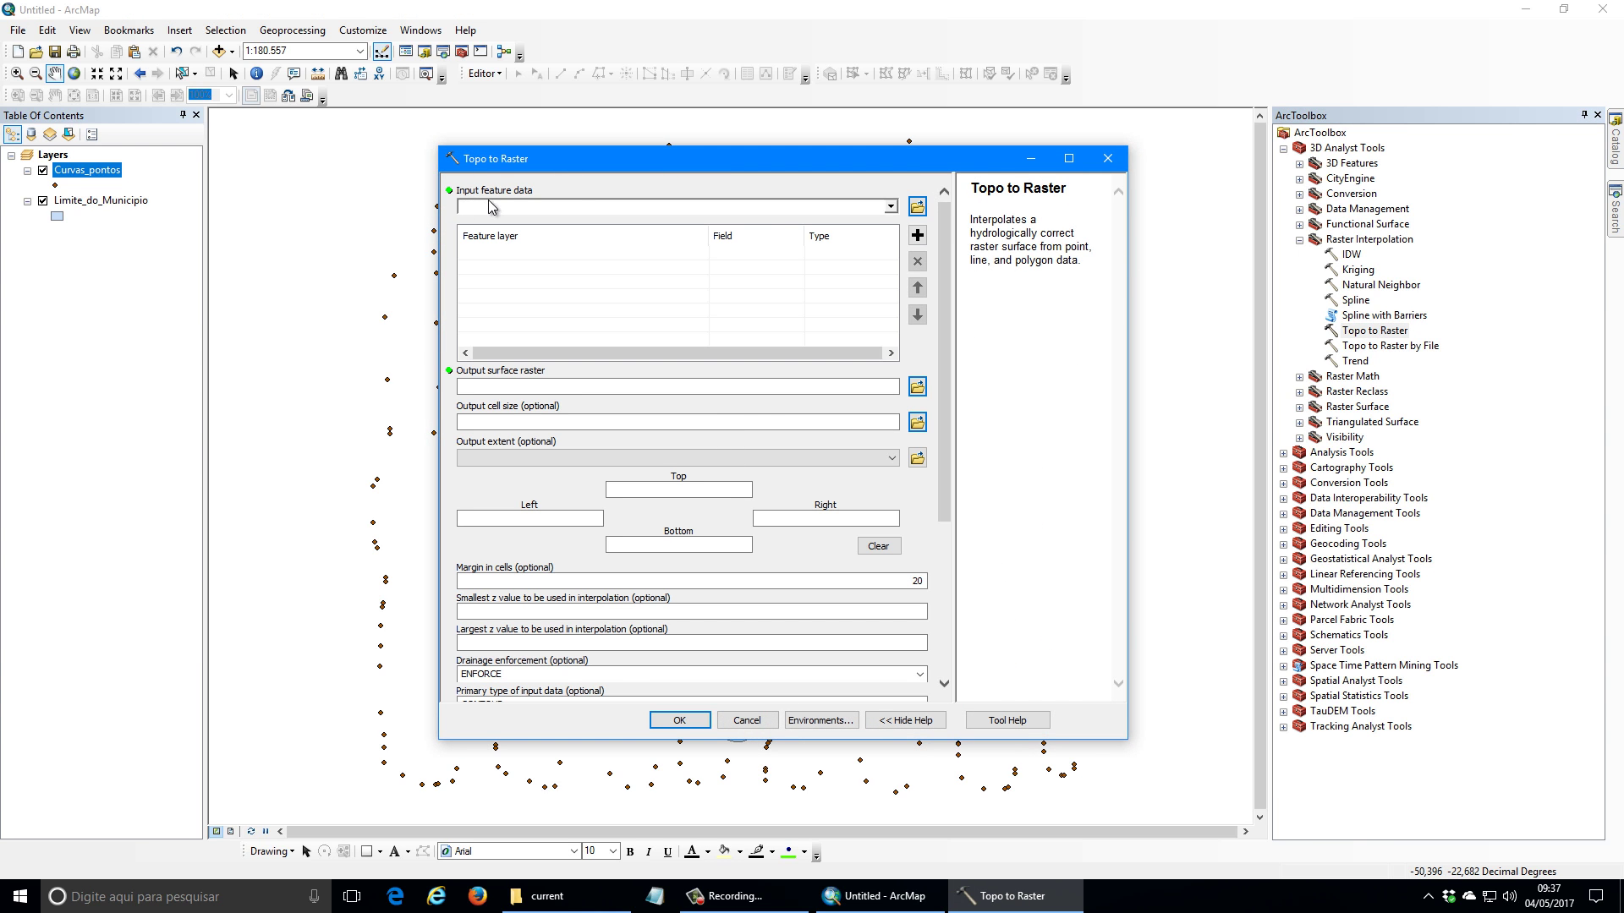
pyautogui.click(541, 203)
pyautogui.click(890, 206)
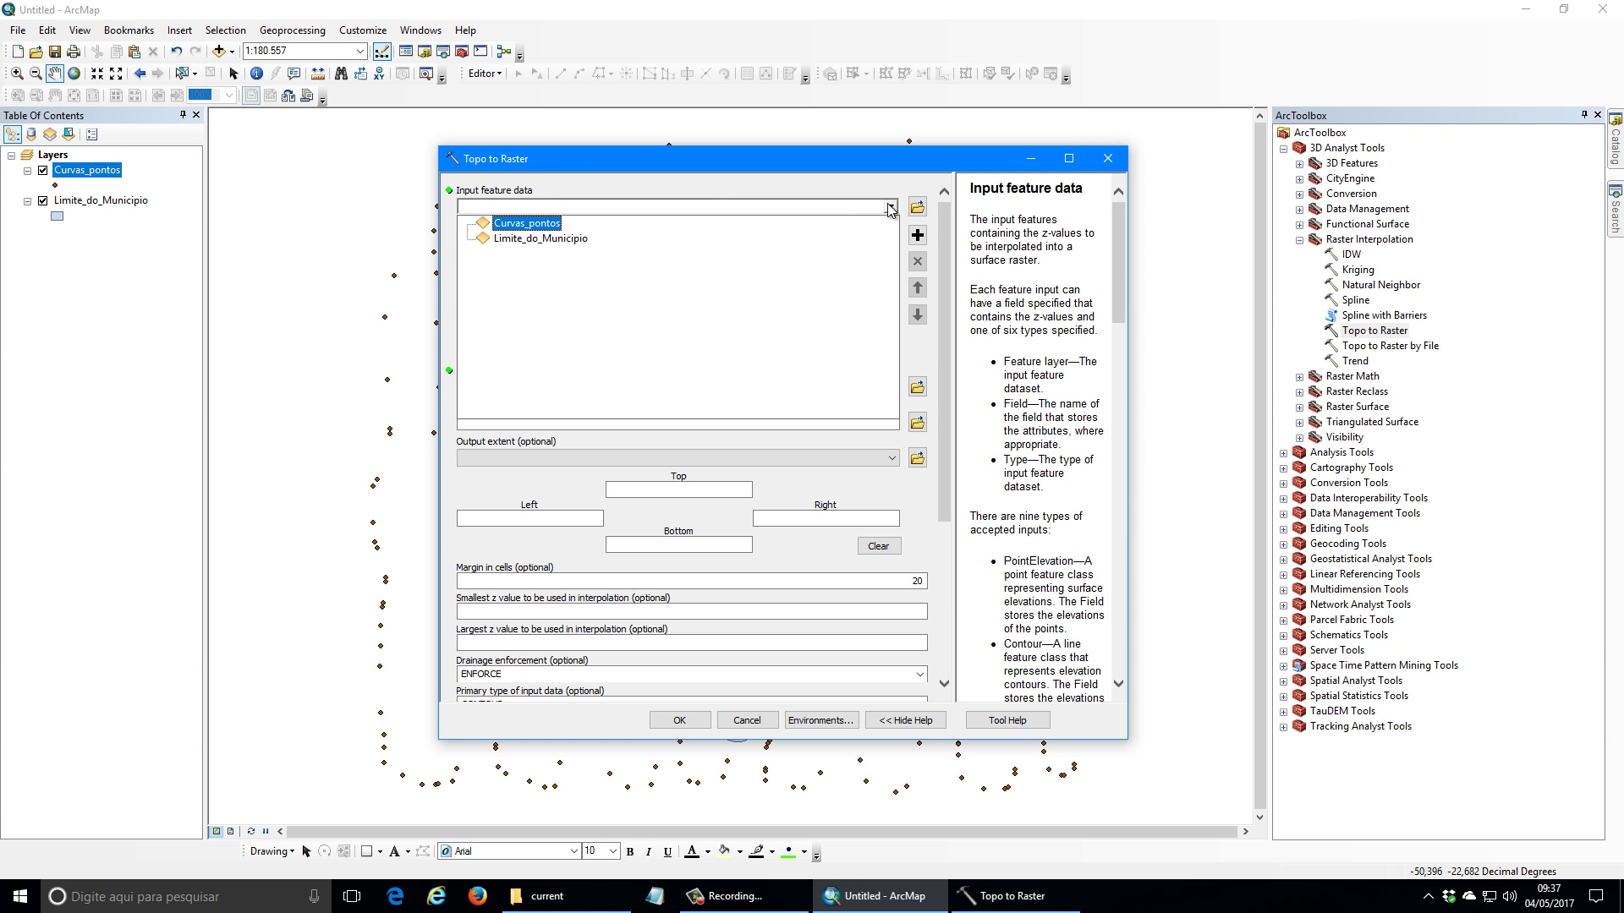
pyautogui.click(515, 224)
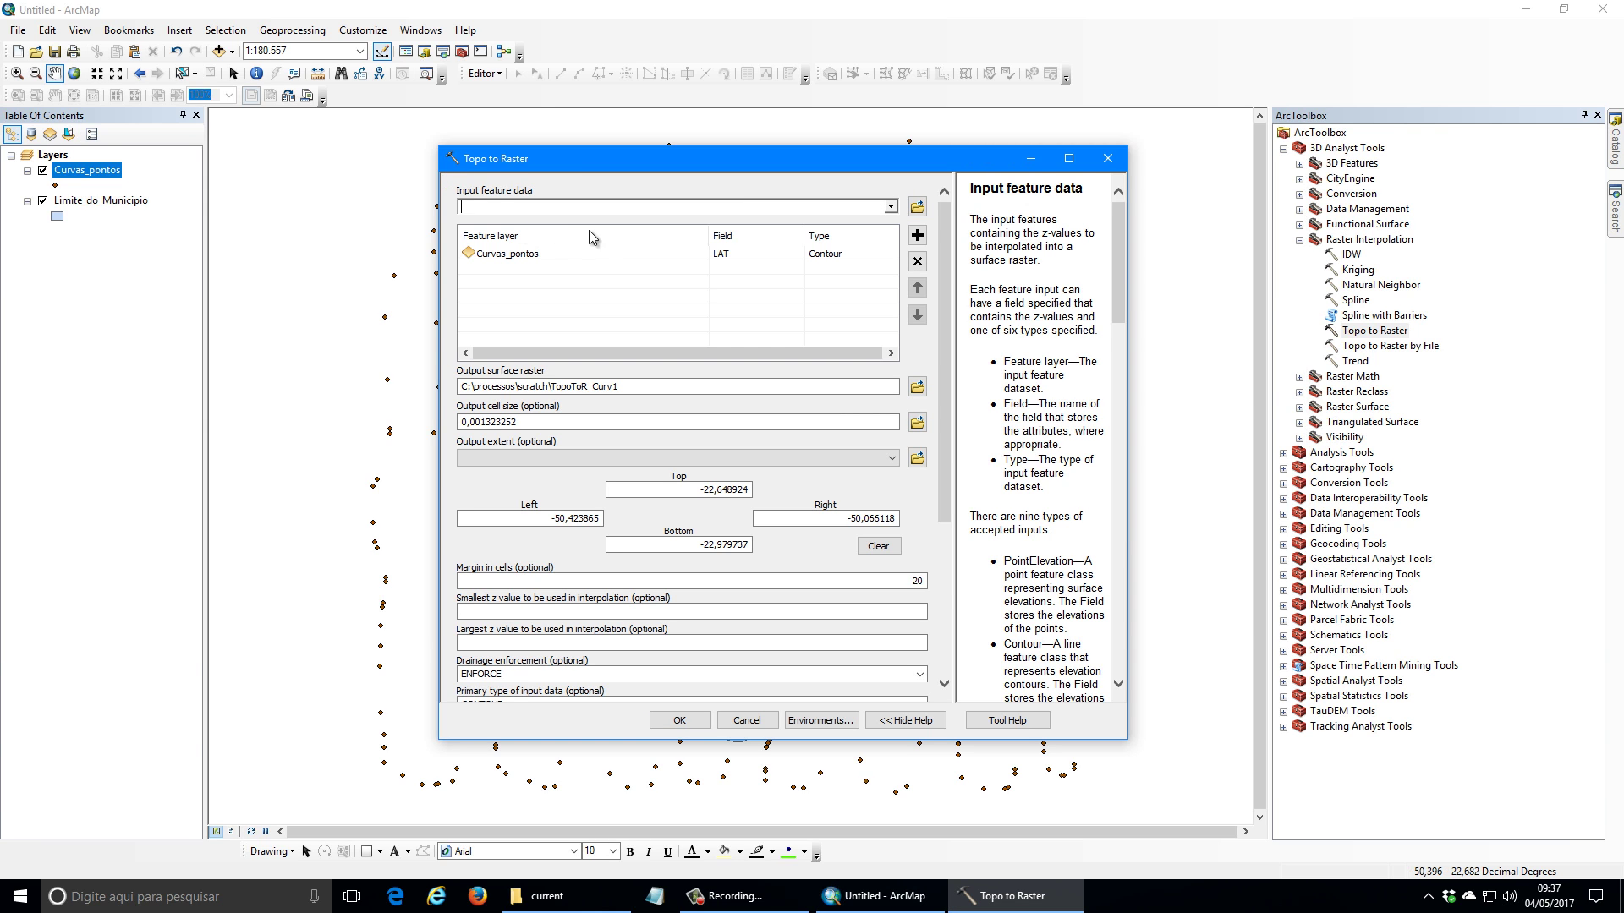
pyautogui.moveTo(1128, 270); pyautogui.dragTo(1169, 271)
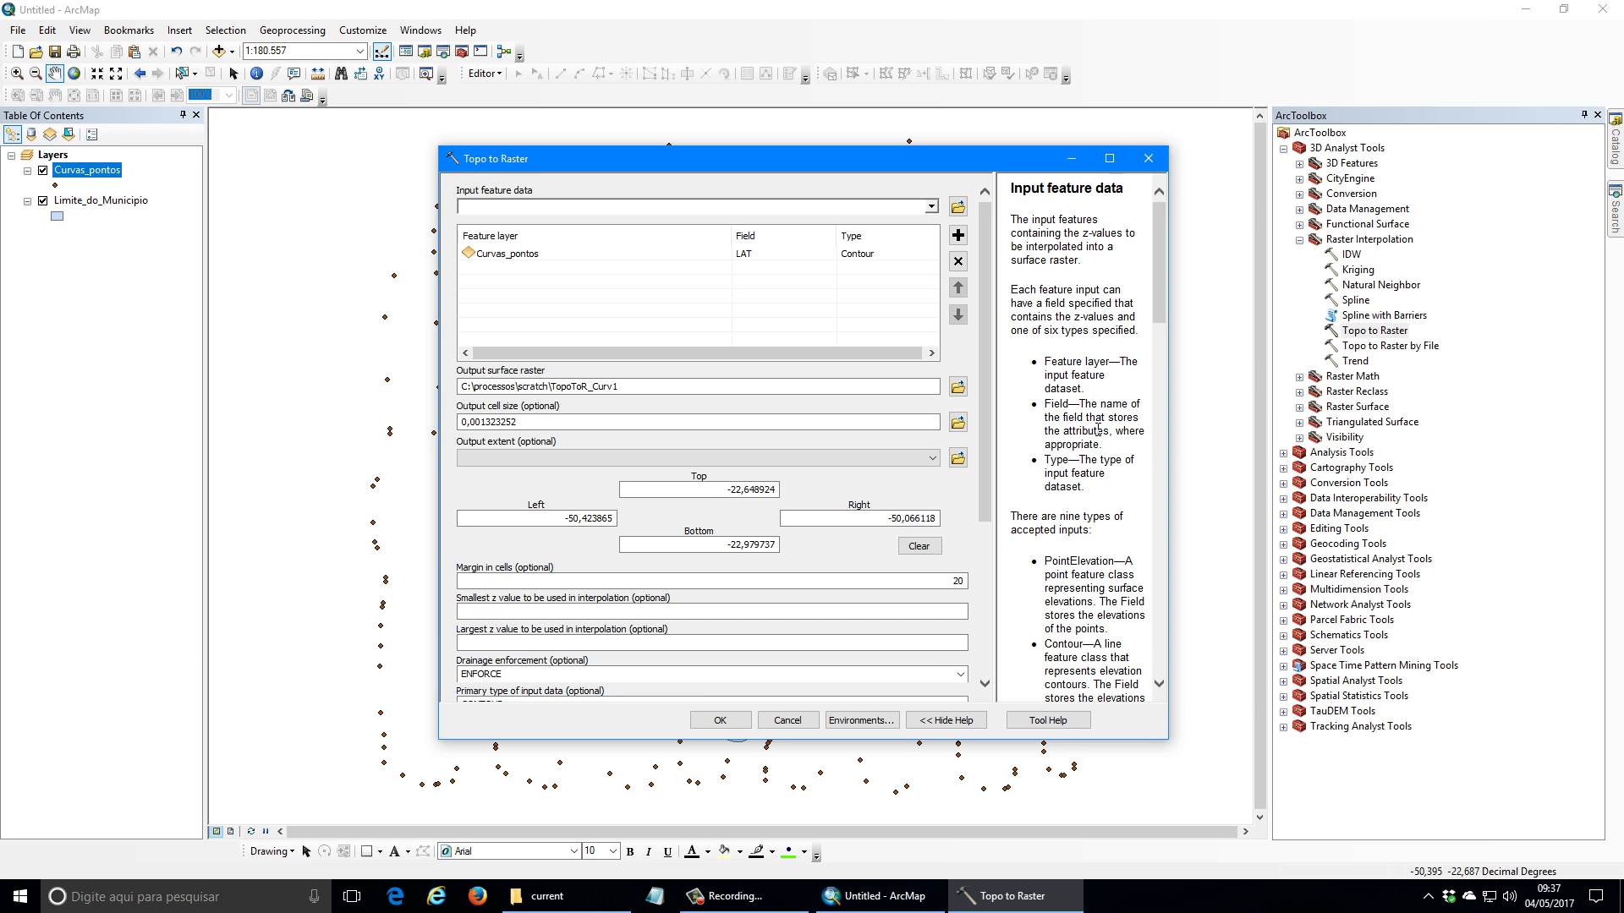
# Step: Set the field of the Curvas_pontos input layer to ALT
pyautogui.click(810, 257)
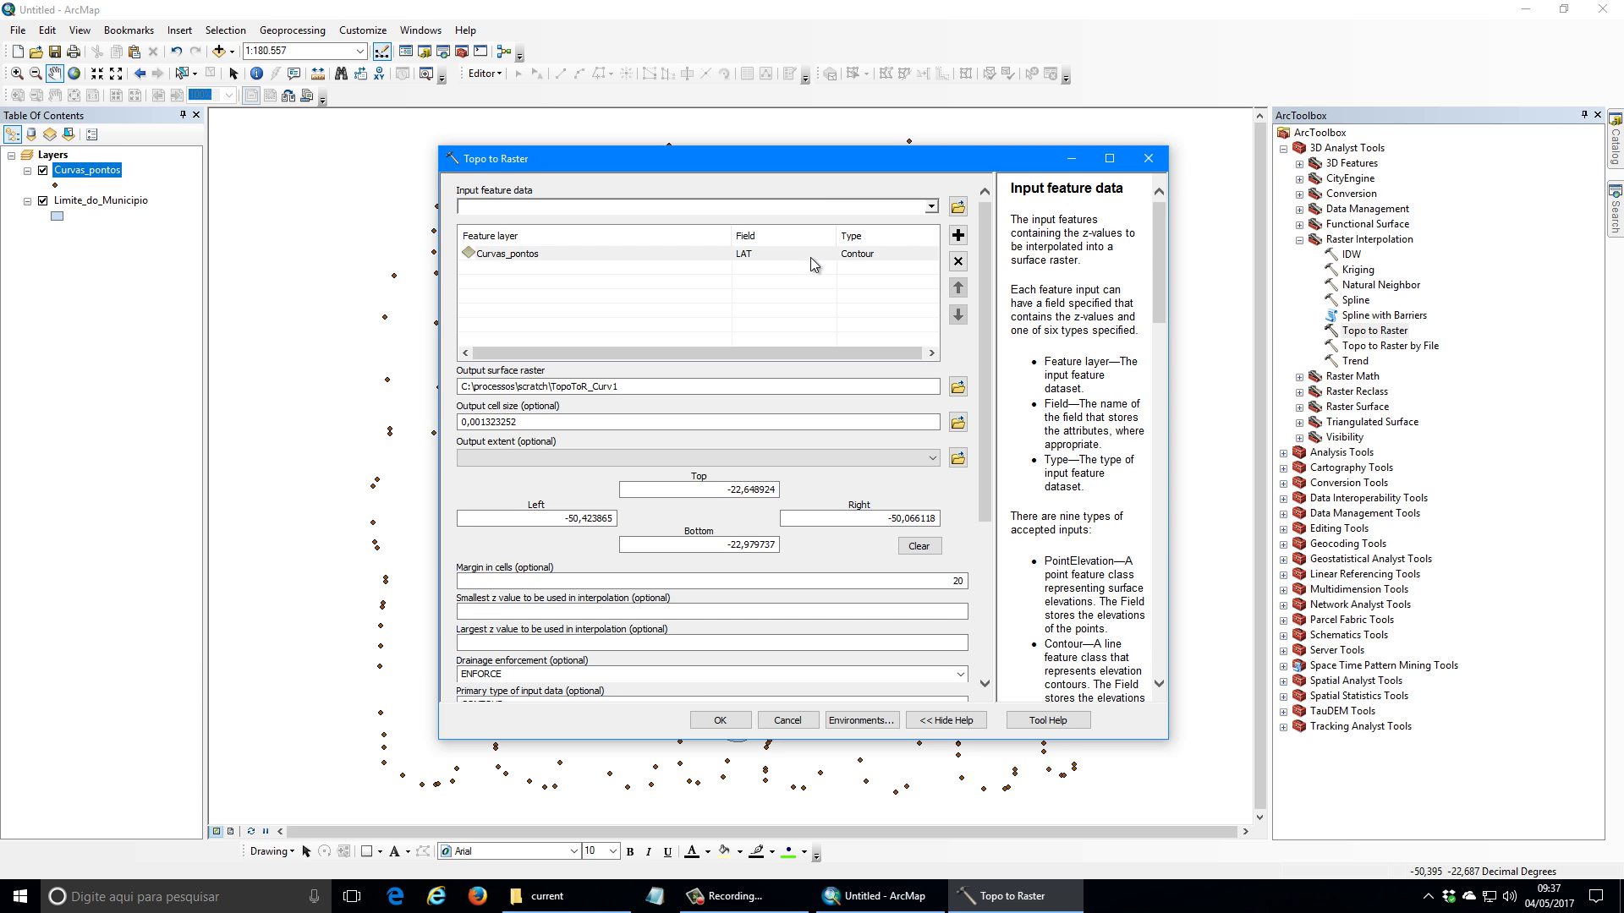
pyautogui.click(828, 255)
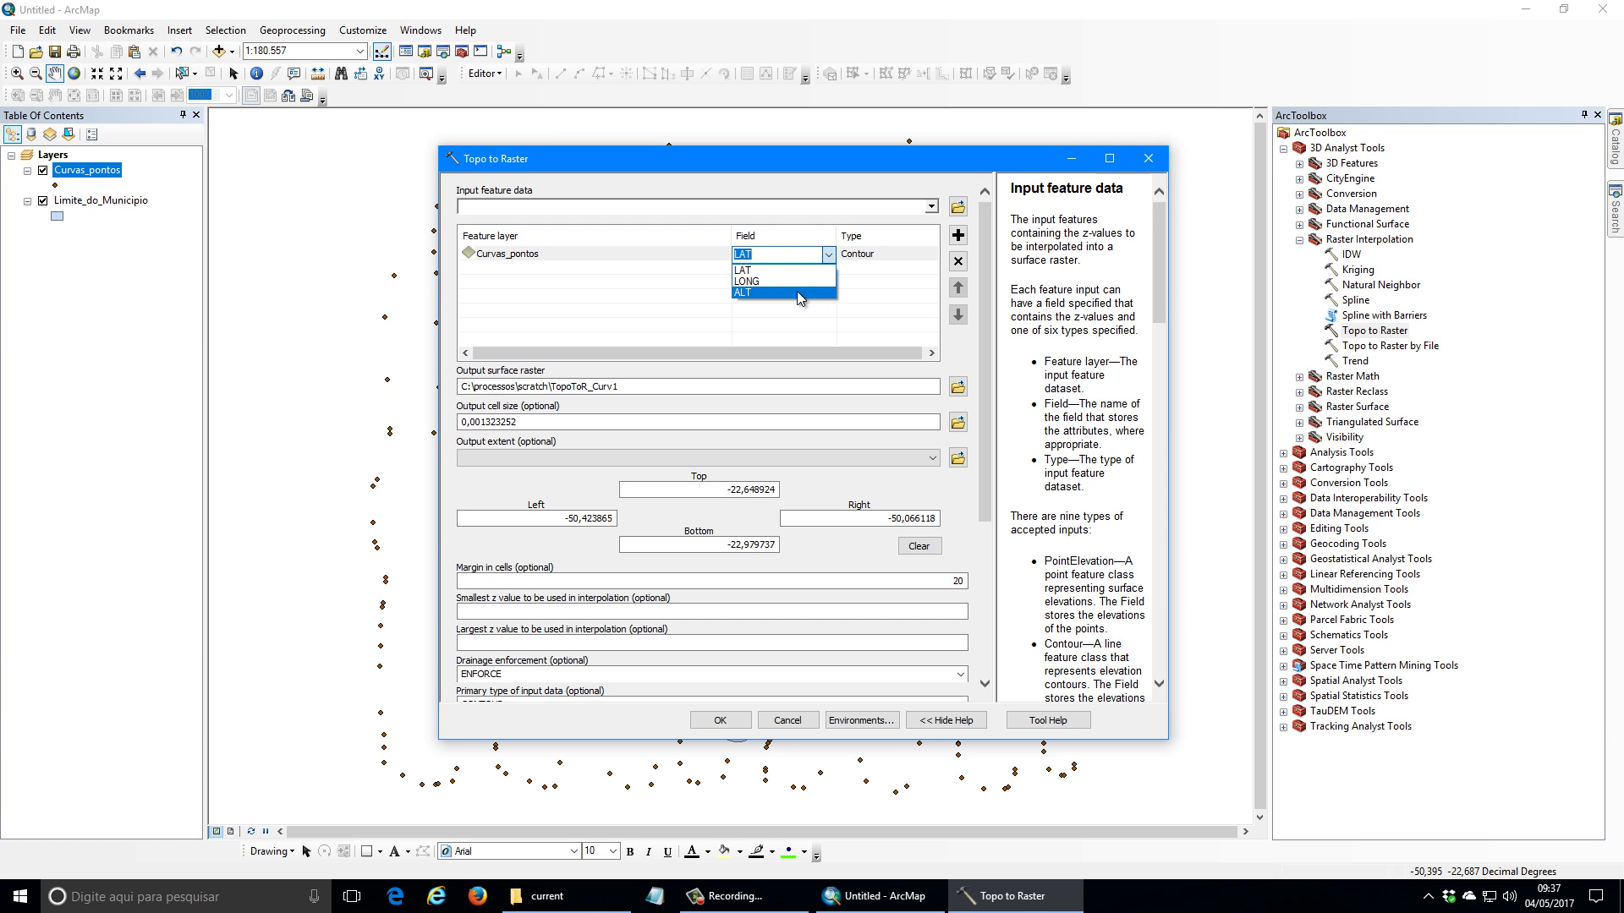
pyautogui.click(801, 292)
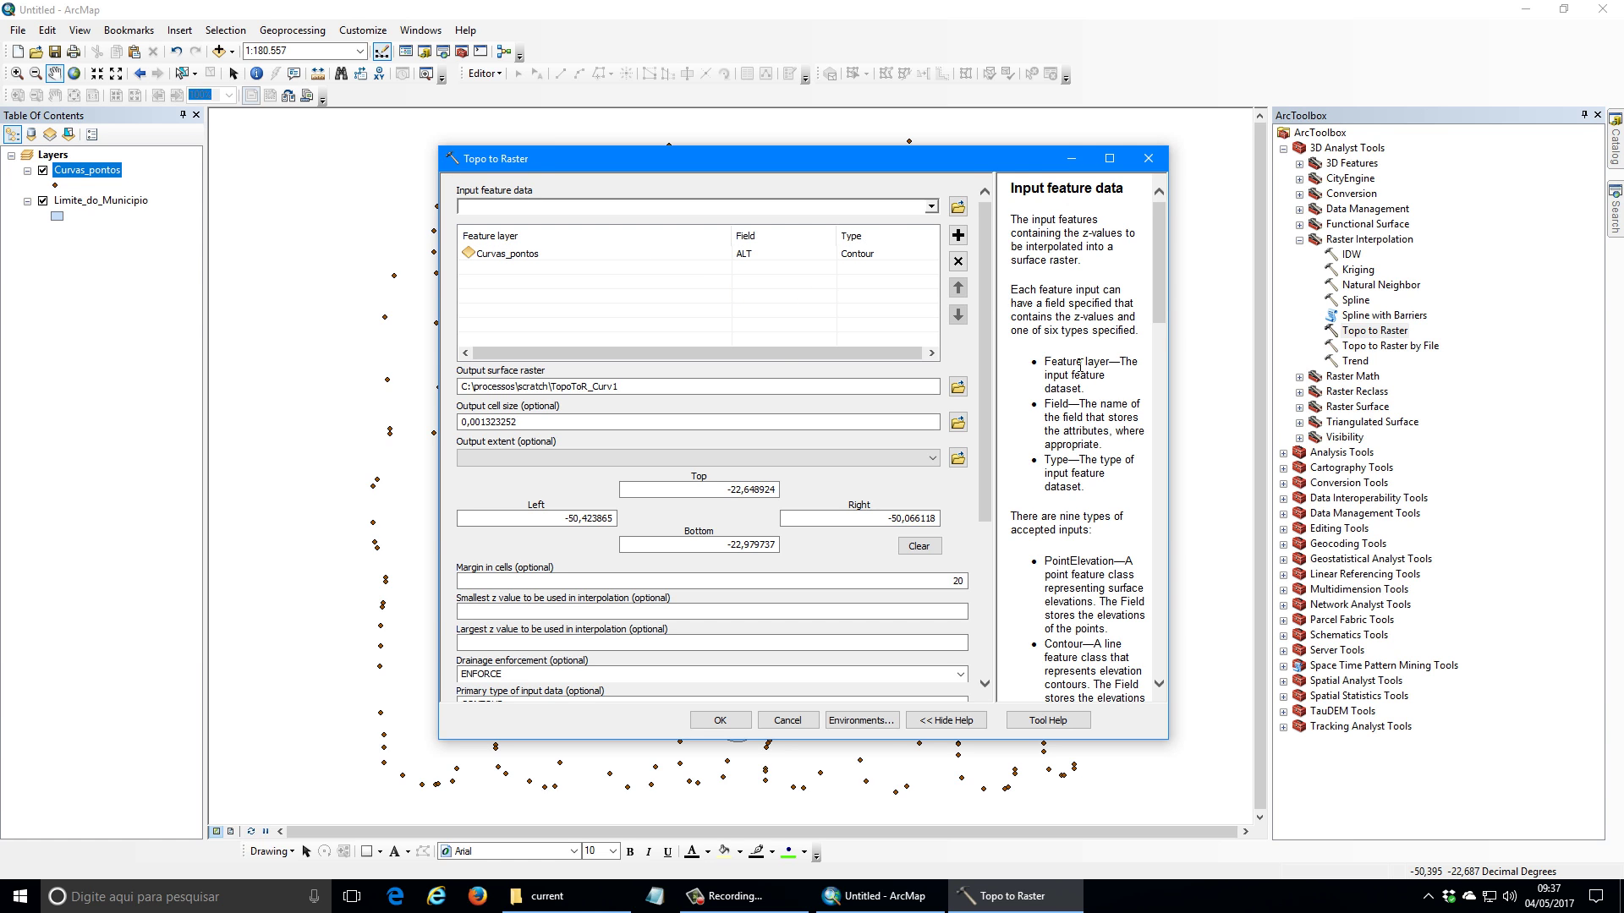
# Step: Read the help on the PointElevation, Contour and Stream input types and set the type of Curvas_pontos to PointElevation
pyautogui.scroll(-4, 1079, 366)
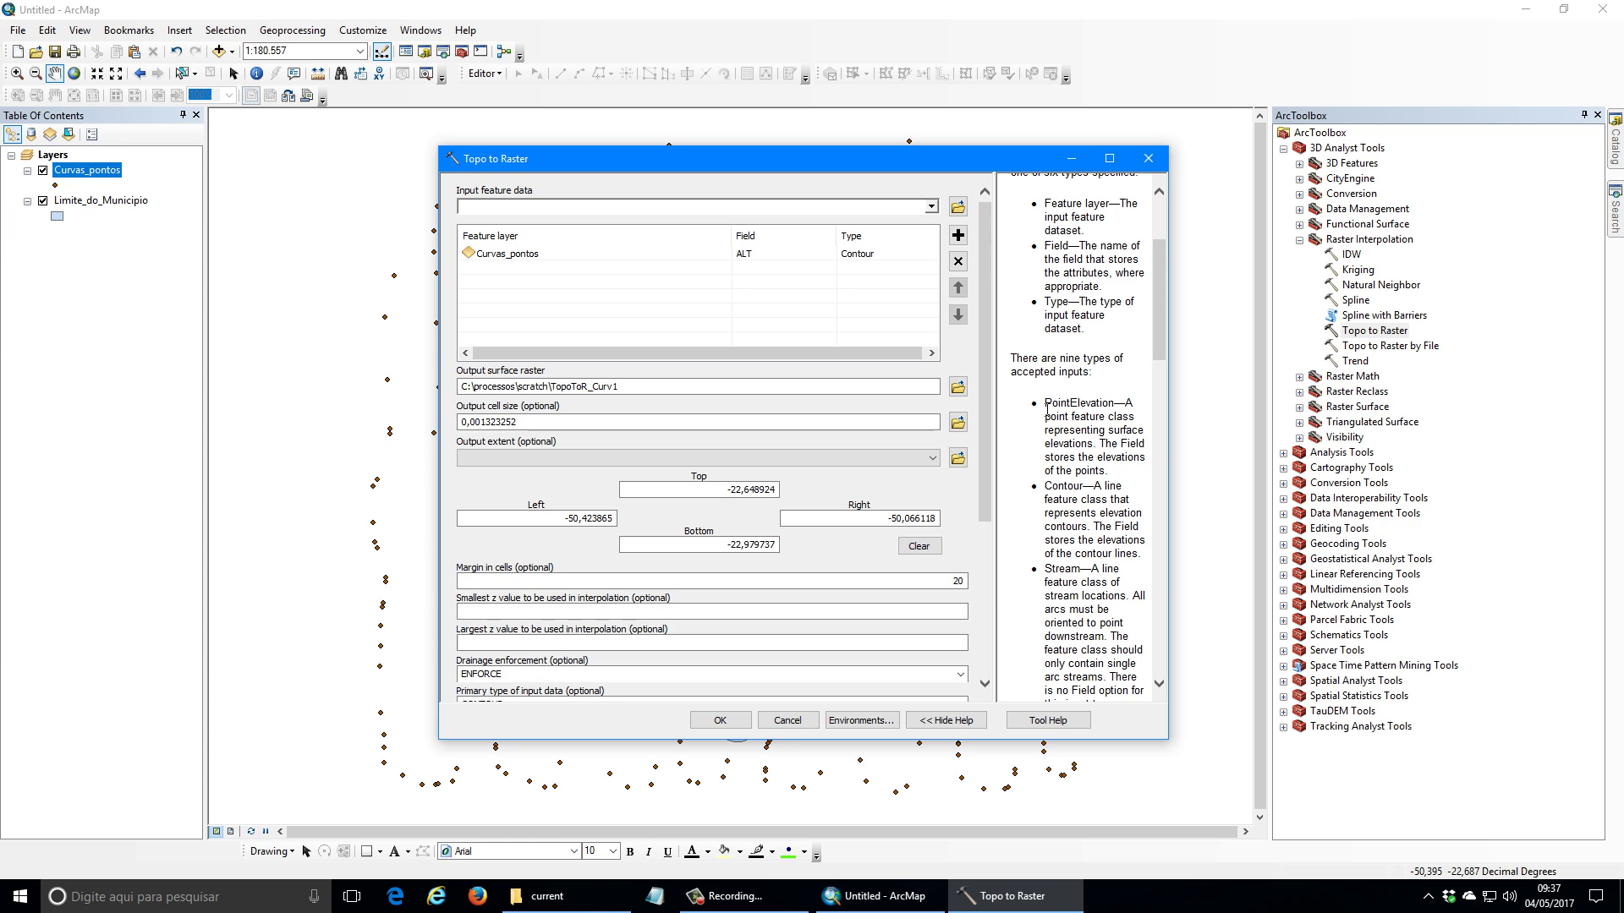
pyautogui.moveTo(1046, 403); pyautogui.dragTo(1114, 403)
pyautogui.moveTo(1045, 485); pyautogui.dragTo(1105, 488)
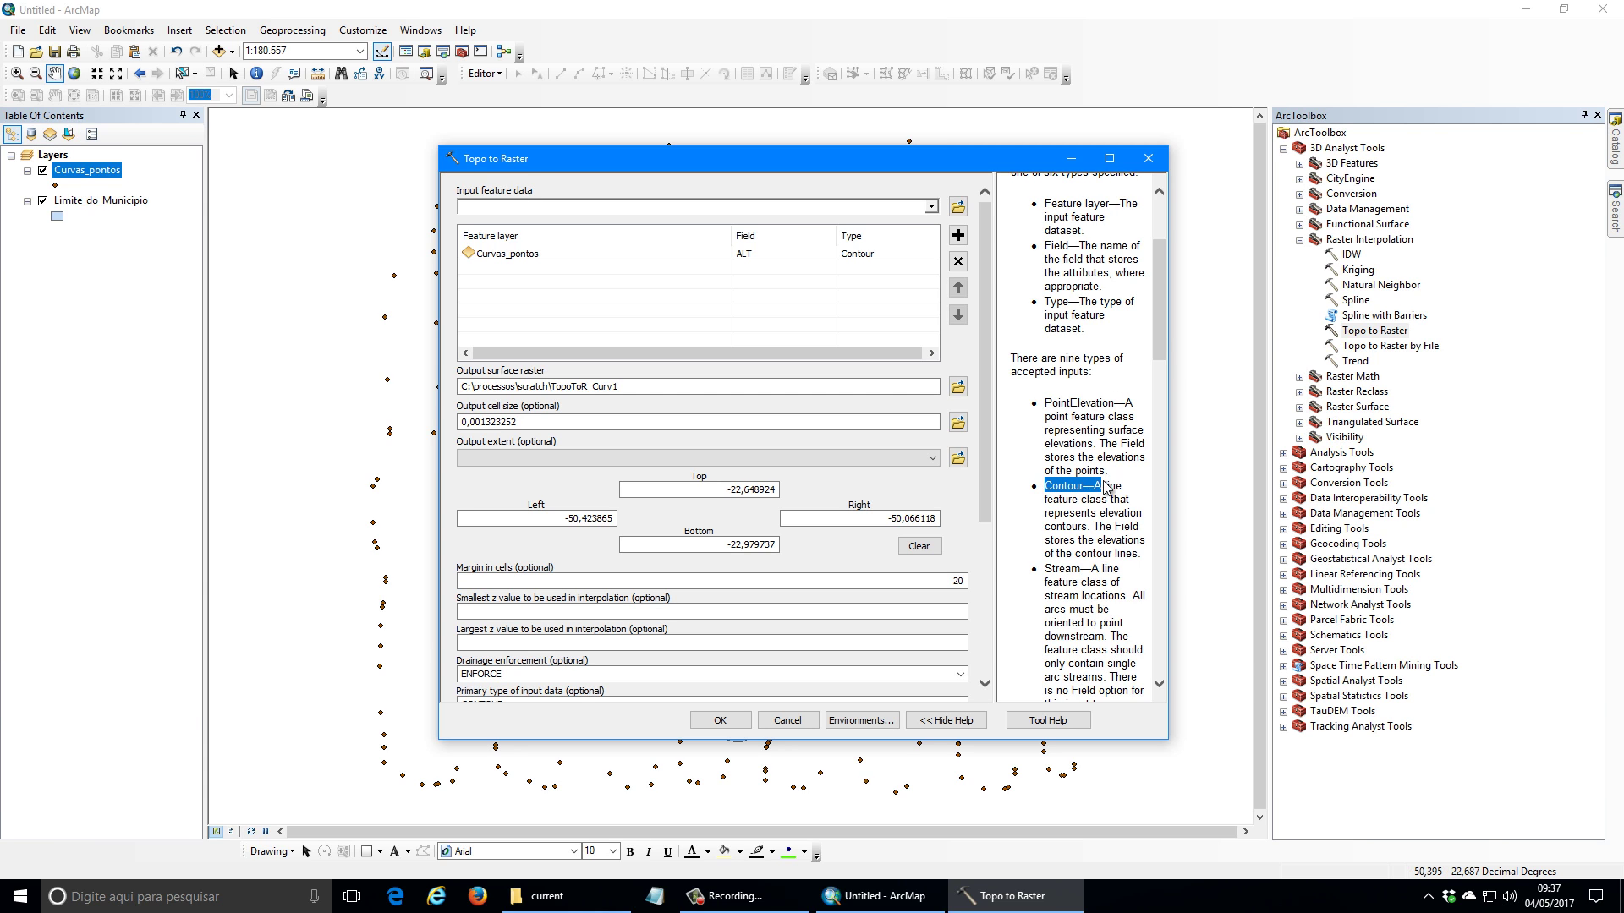
pyautogui.click(1076, 568)
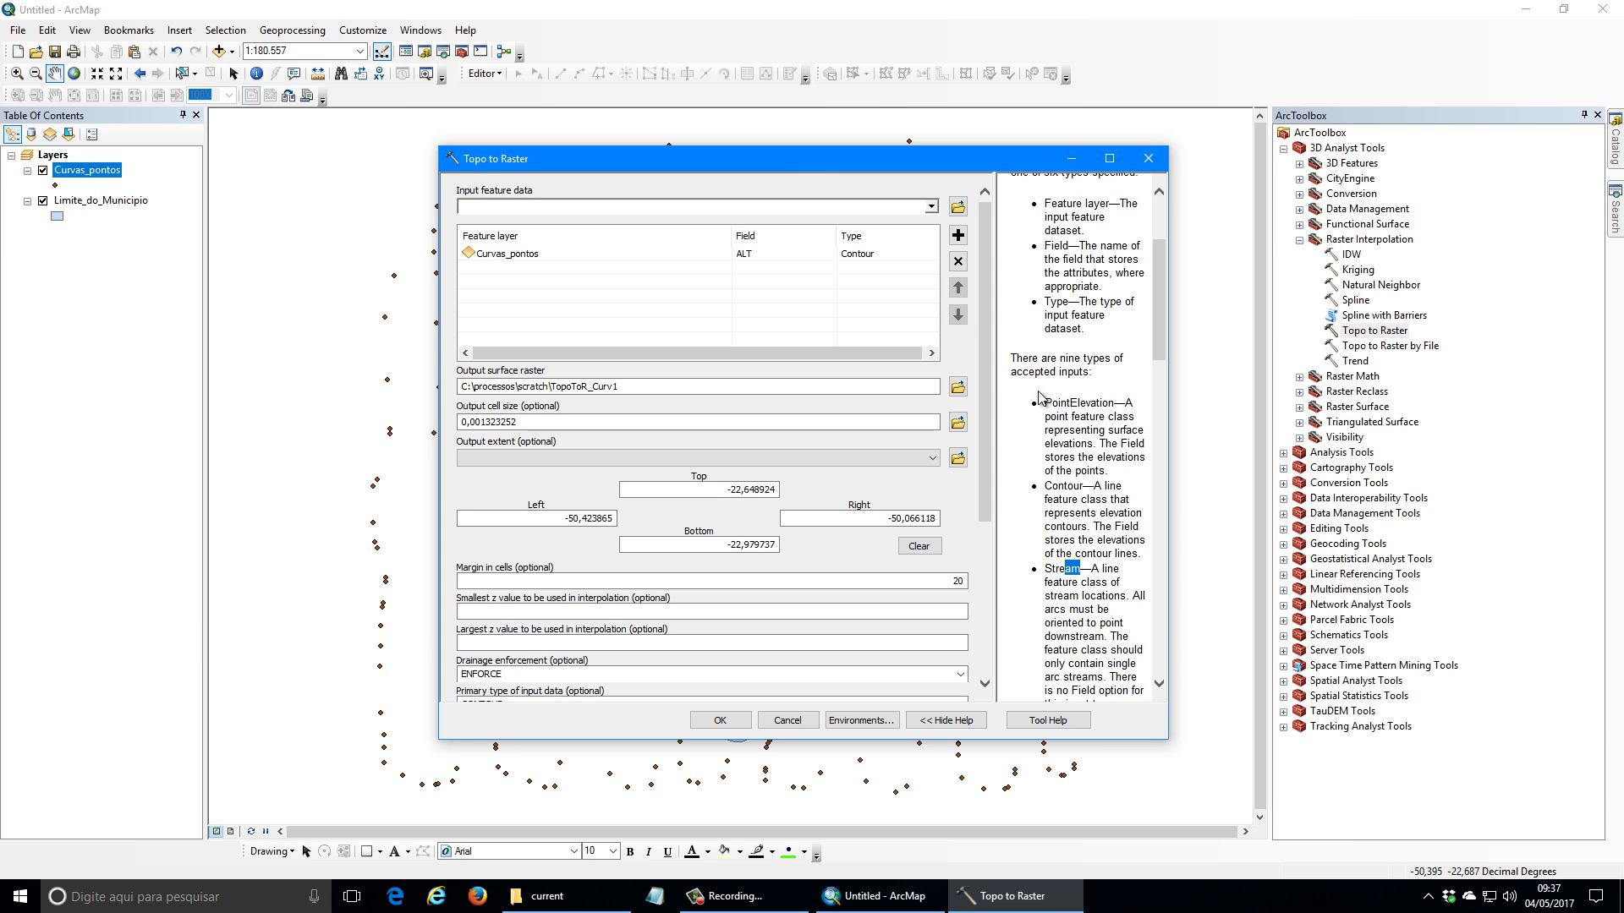
pyautogui.click(873, 254)
pyautogui.click(924, 260)
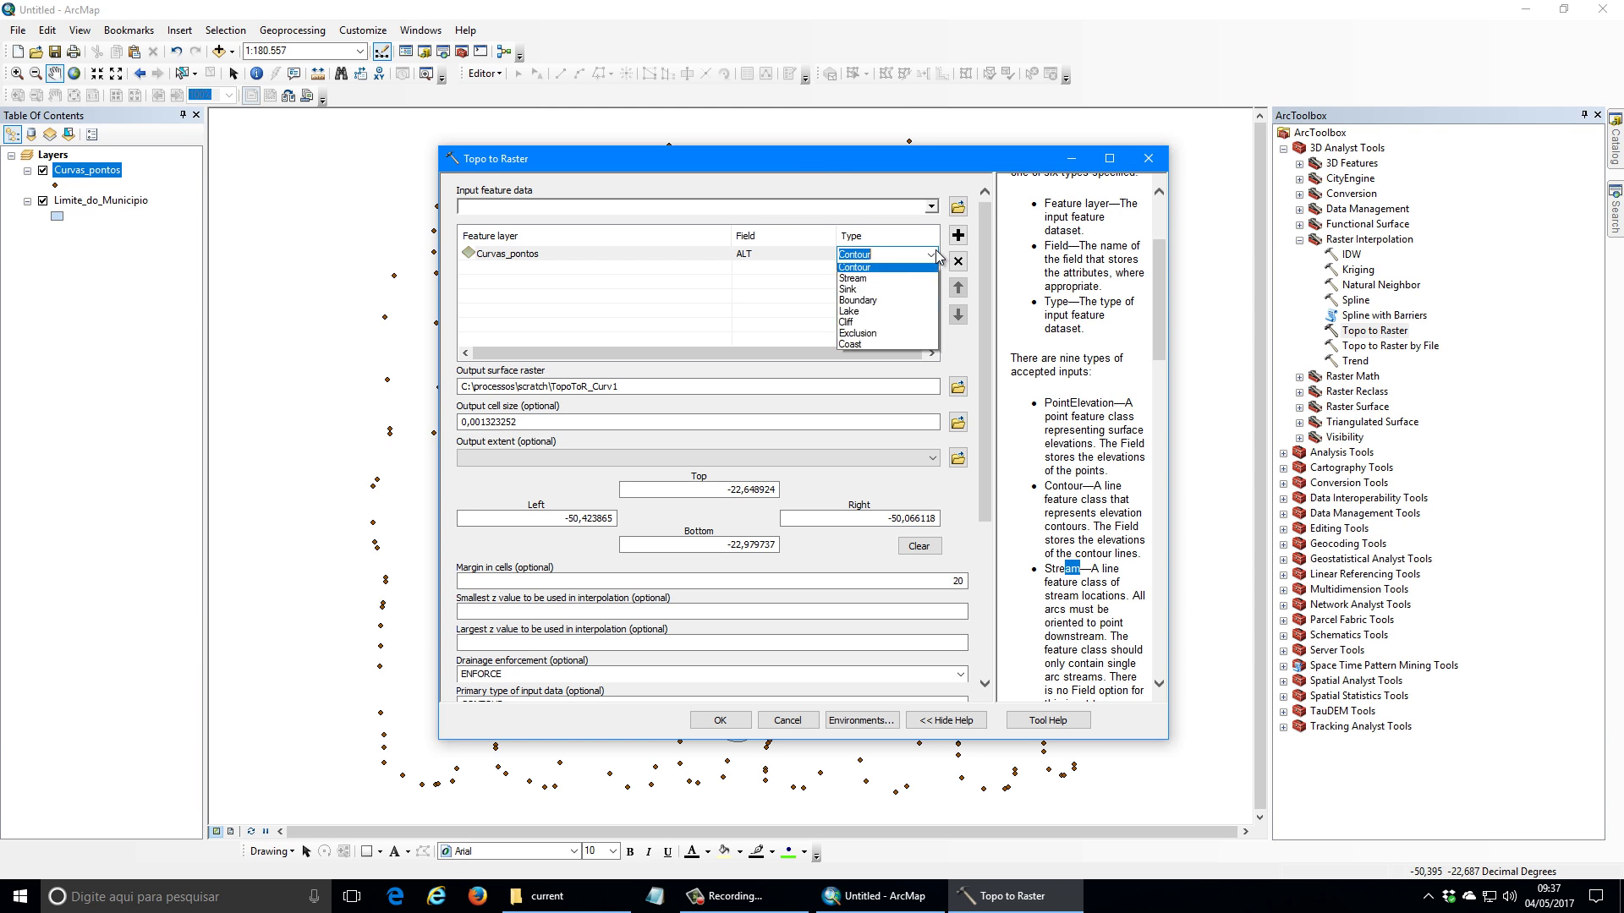
pyautogui.click(888, 270)
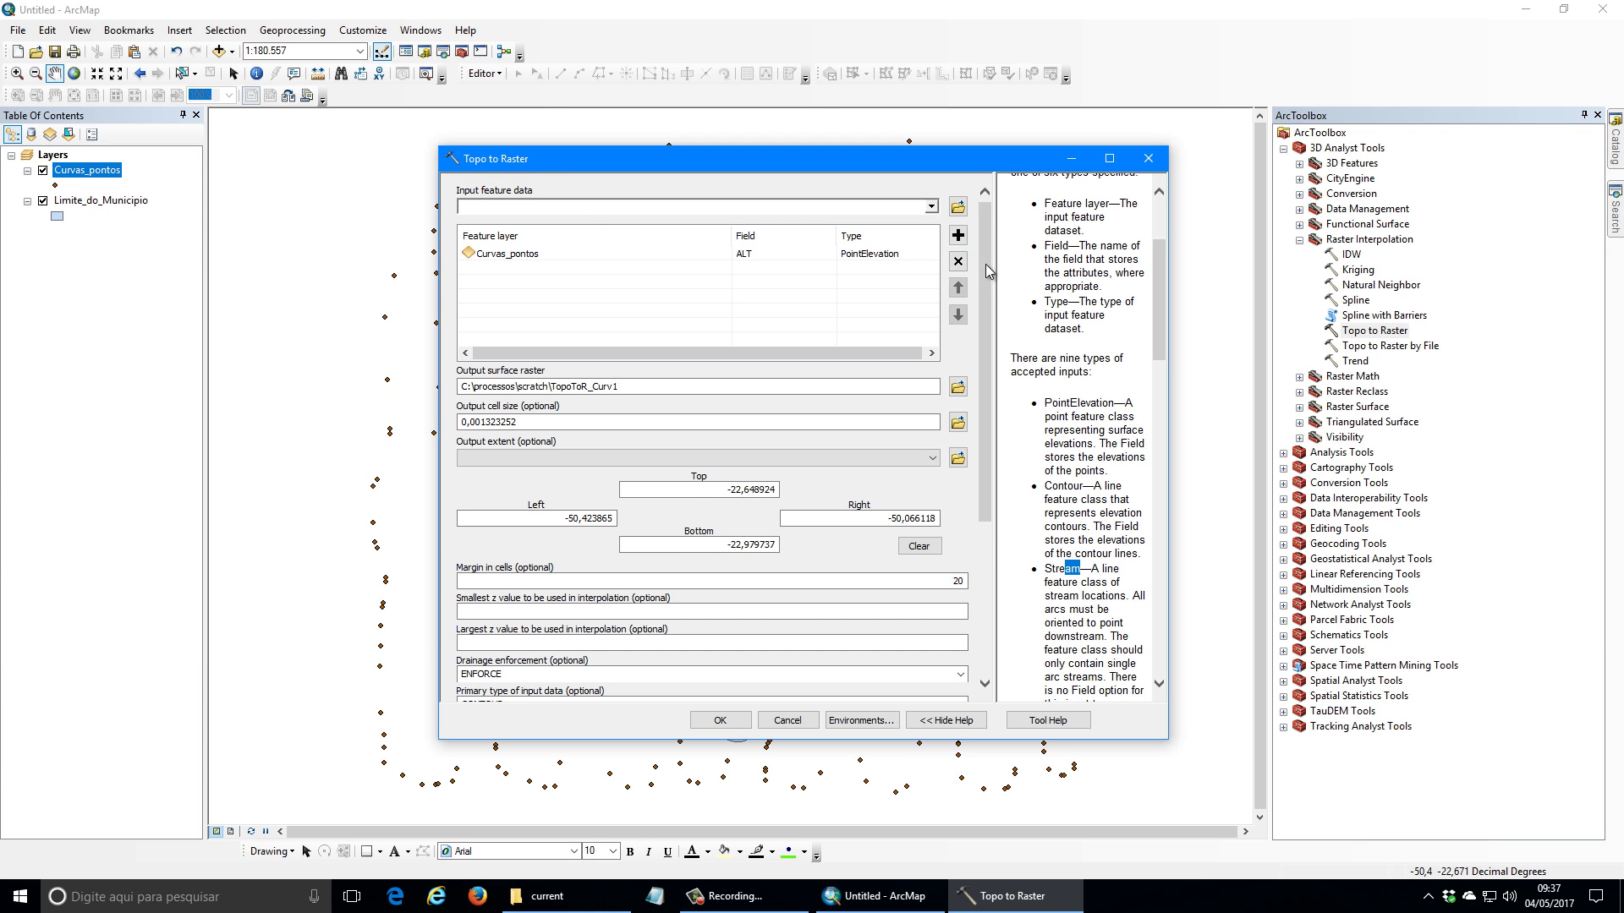
pyautogui.moveTo(986, 264)
pyautogui.mouseDown()
pyautogui.moveTo(991, 309)
pyautogui.moveTo(986, 249)
pyautogui.mouseUp()
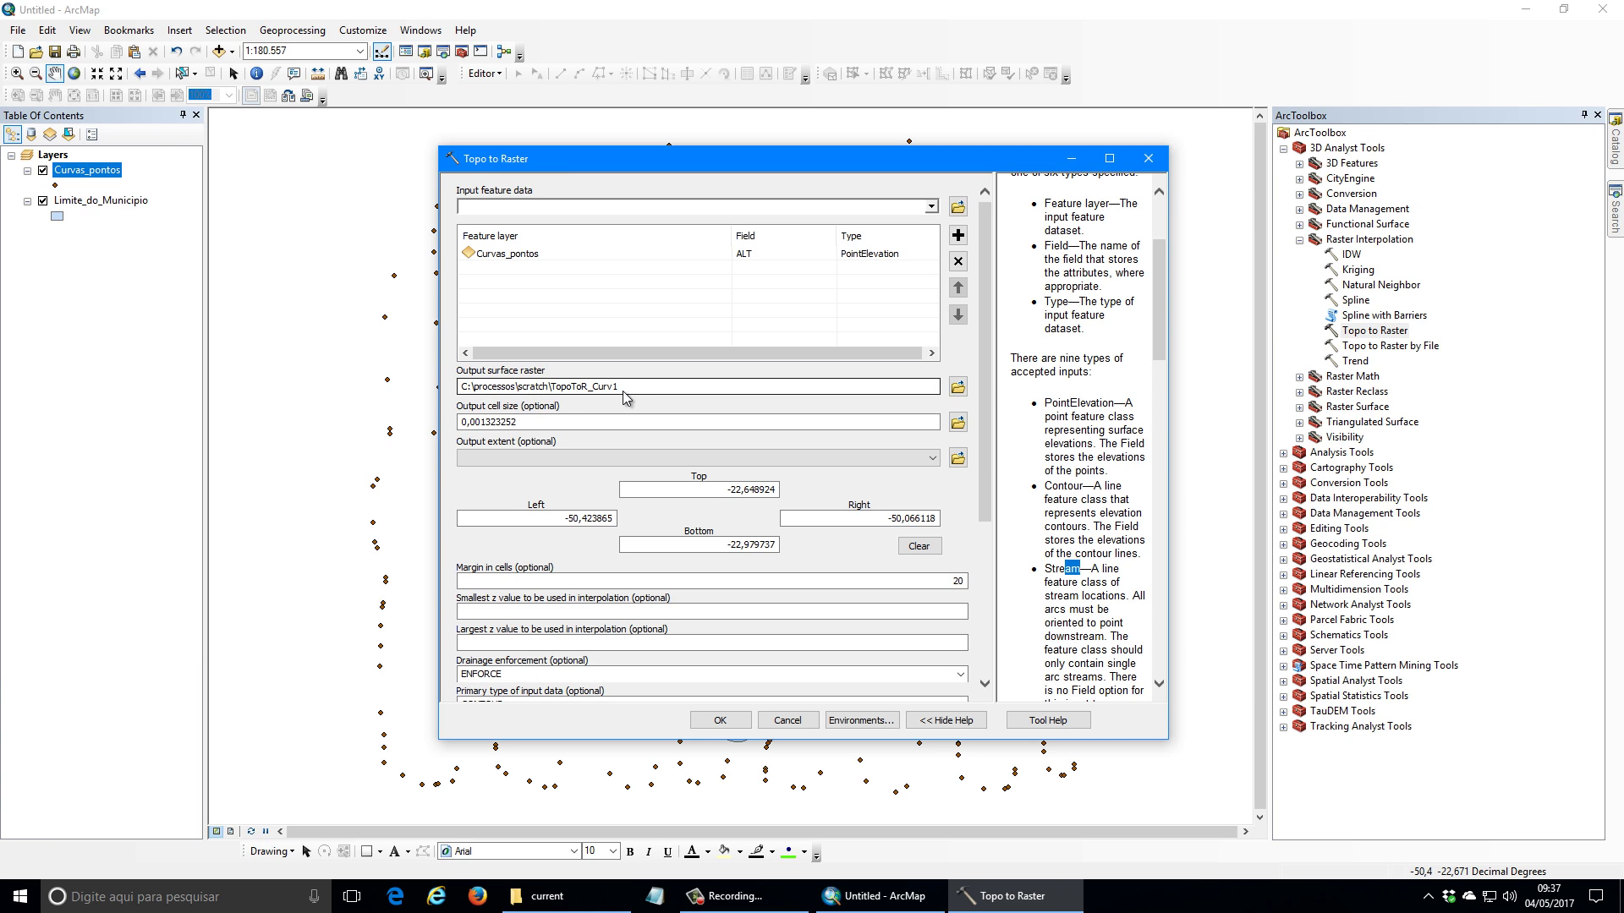
# Step: Browse to the C:\processos folder as the location for the output surface raster
pyautogui.click(958, 387)
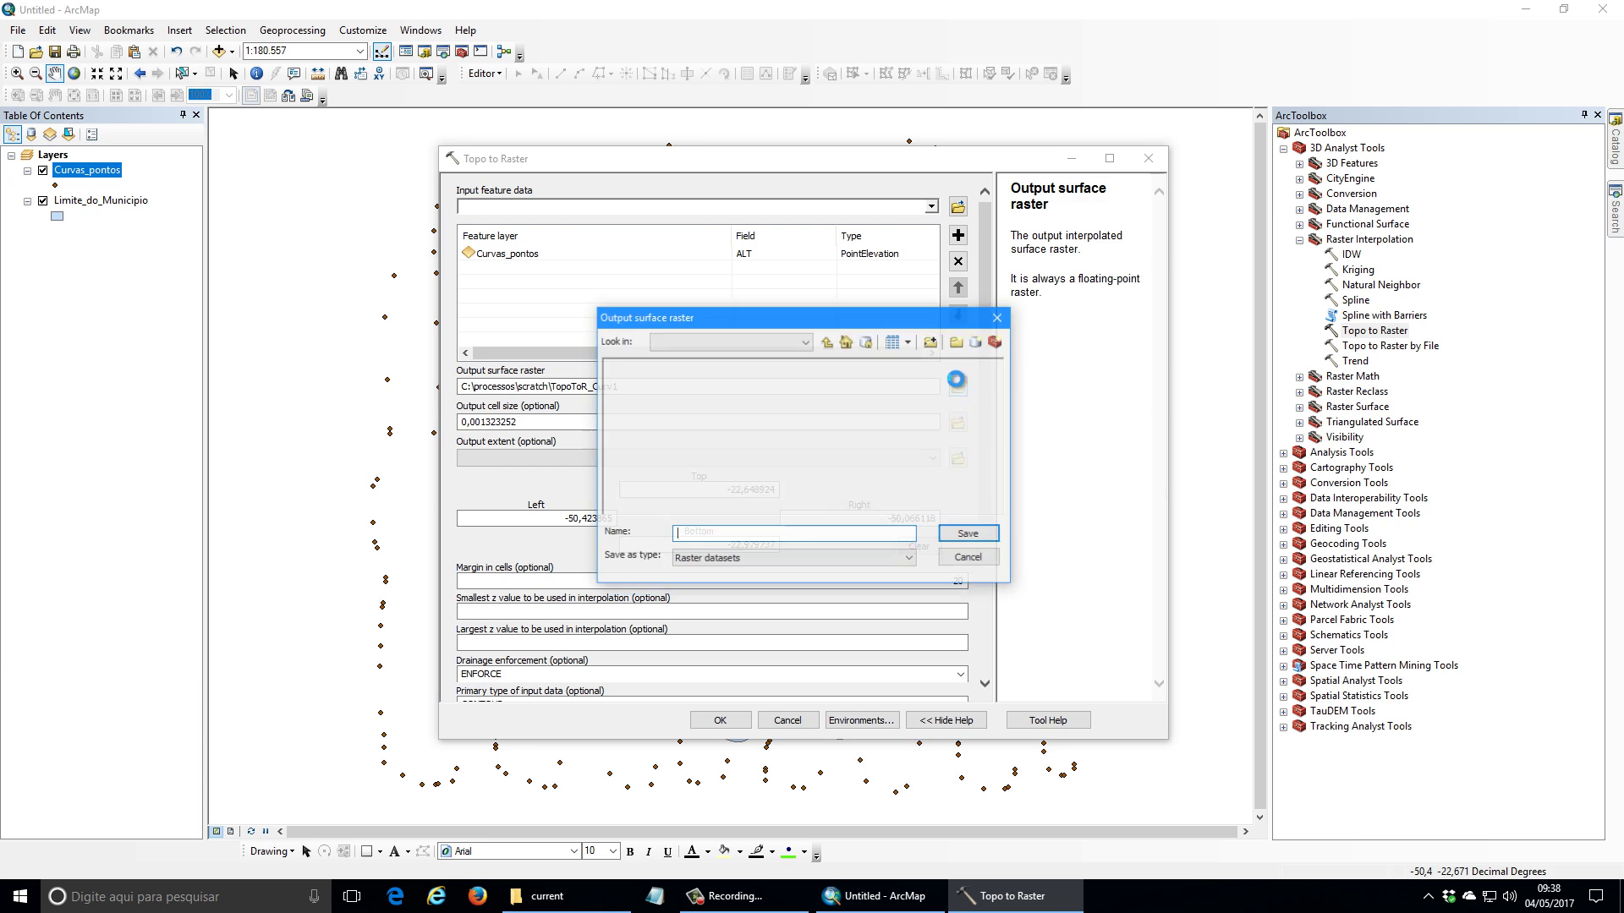
pyautogui.click(820, 343)
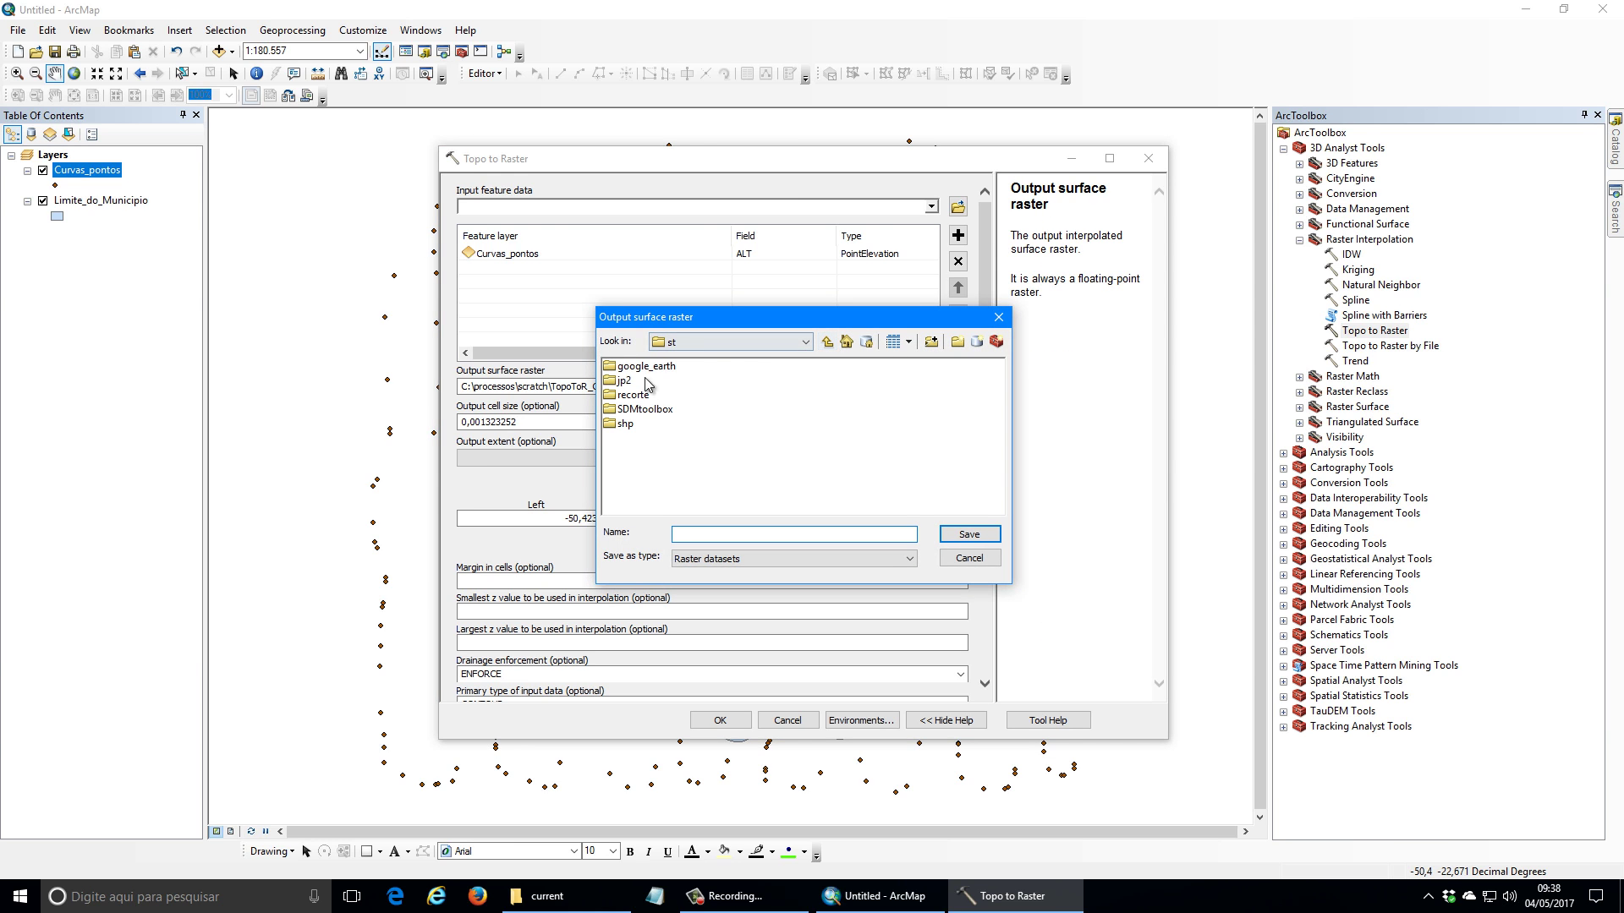
pyautogui.click(804, 341)
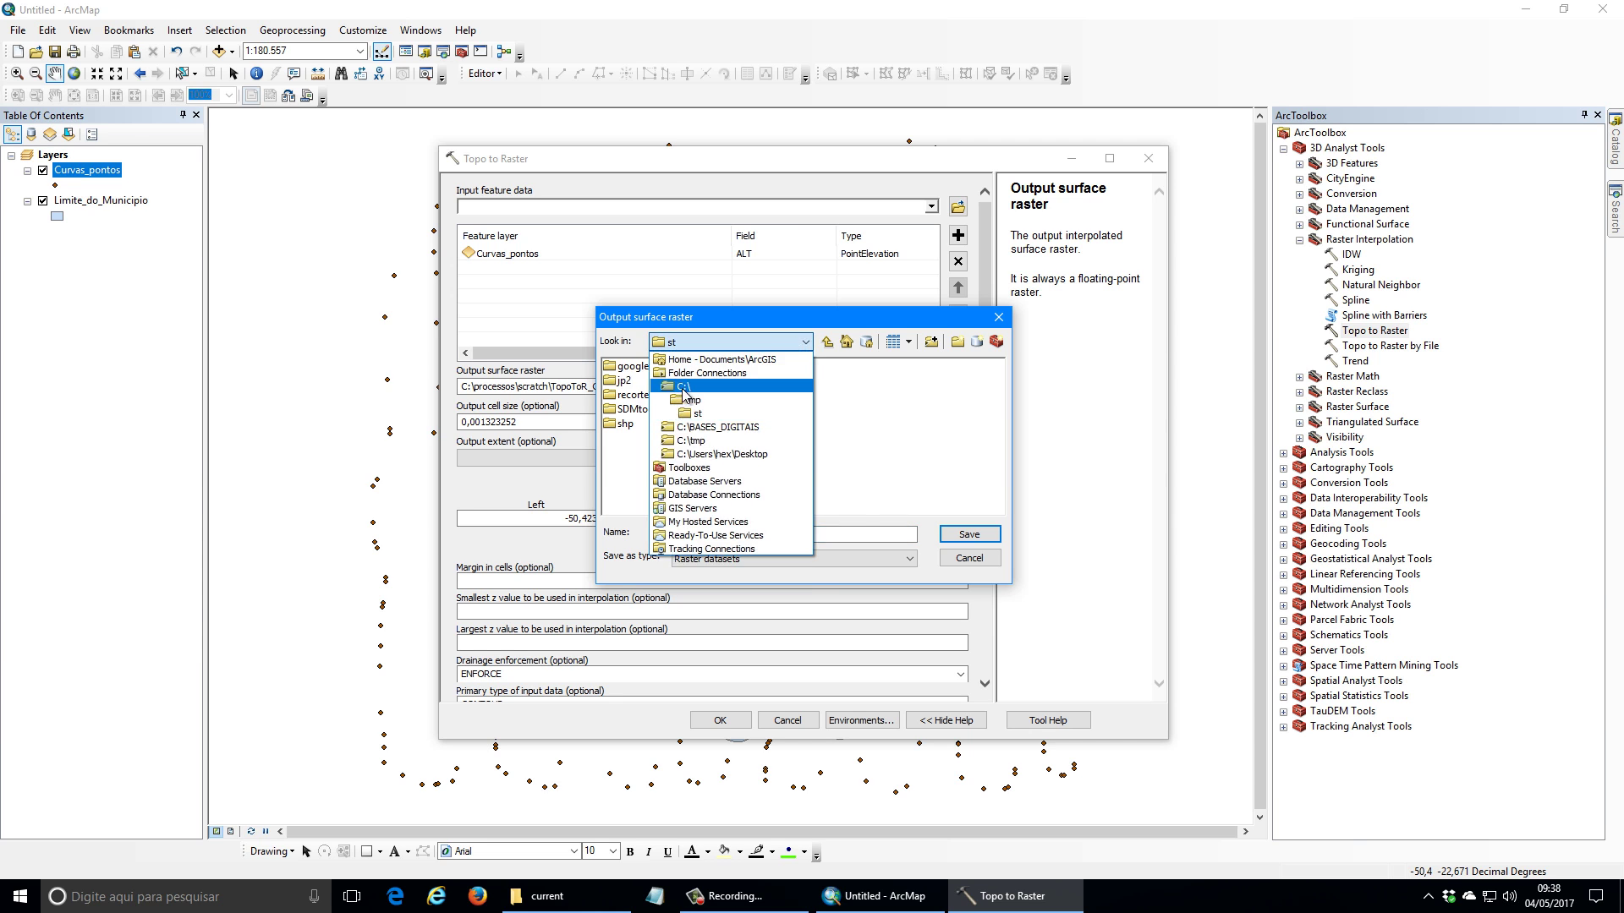
pyautogui.click(681, 396)
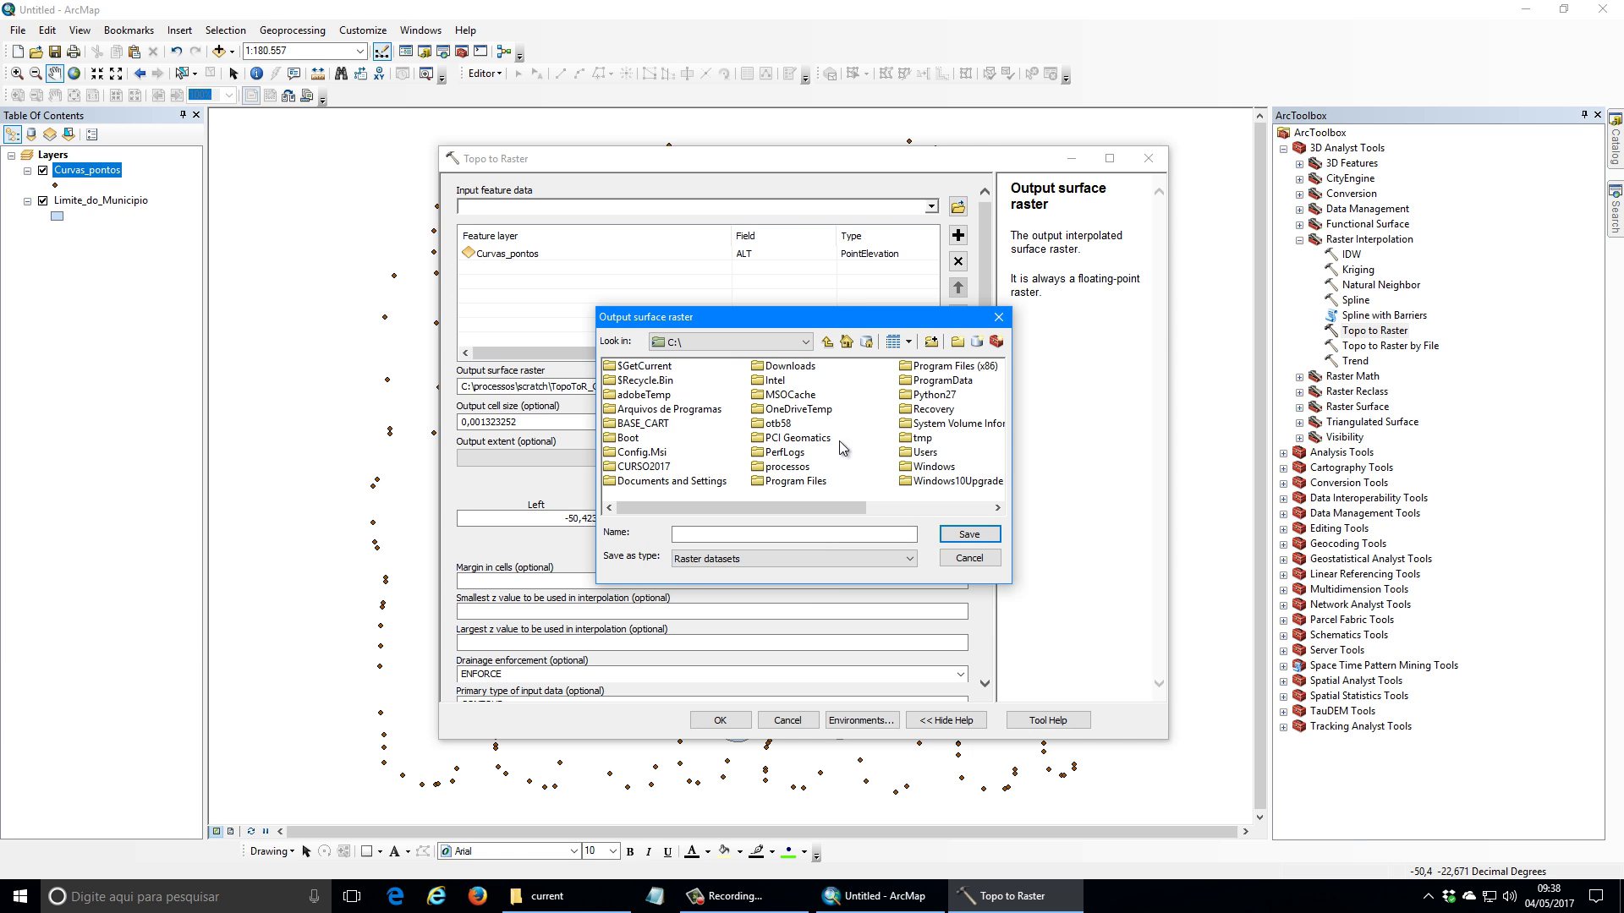
pyautogui.click(771, 466)
pyautogui.doubleClick(771, 467)
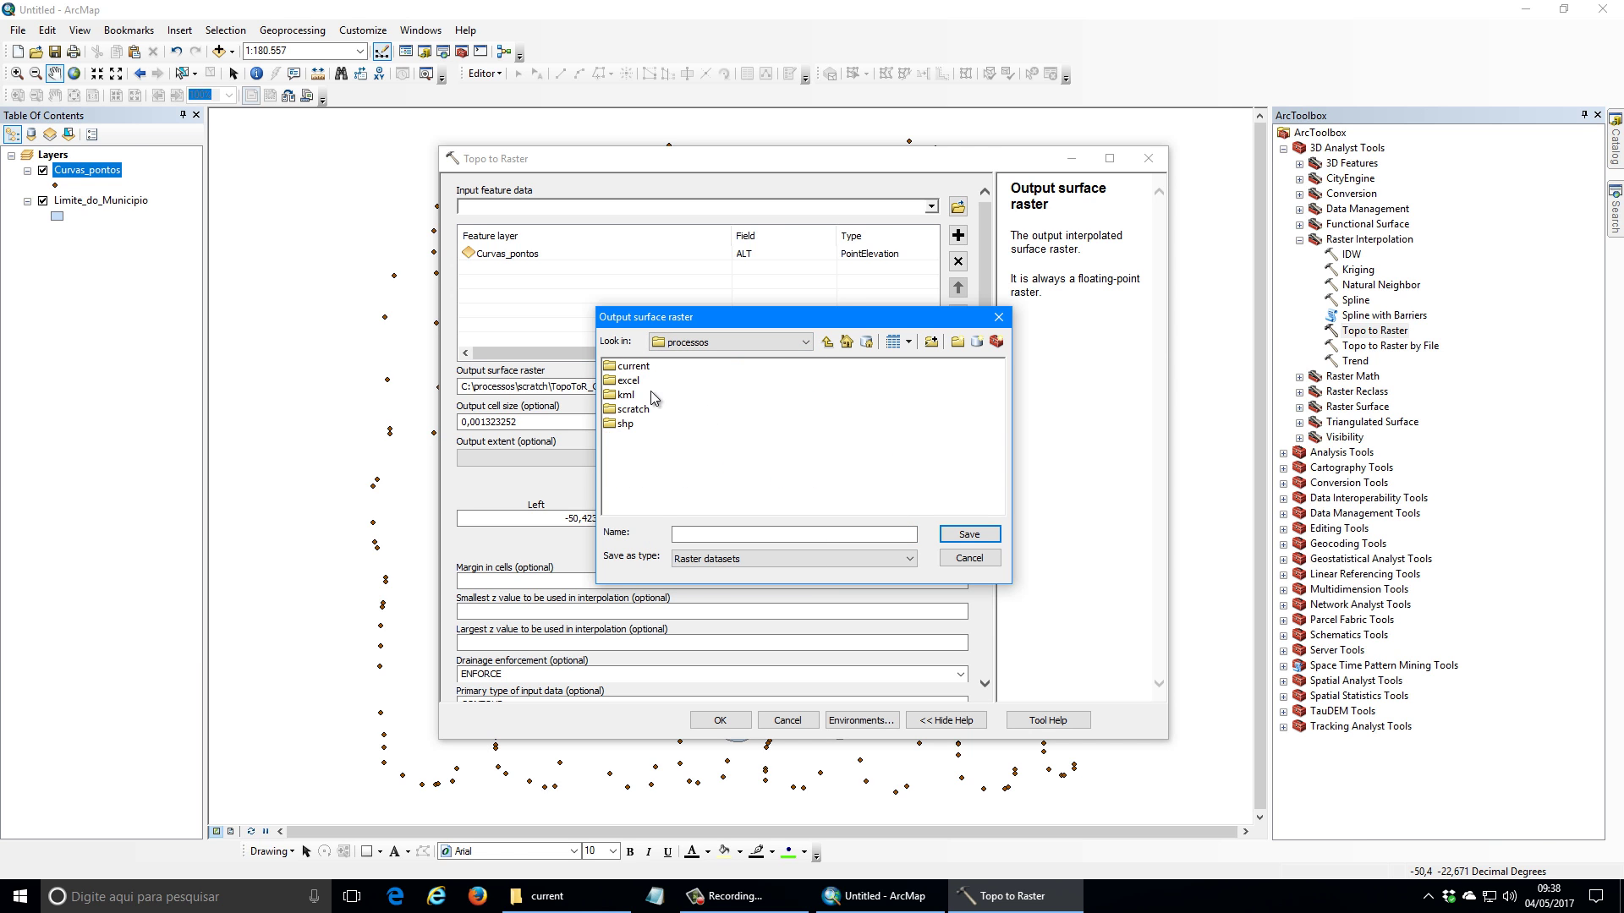
# Step: Create a new folder in processos, first named raster, and rename it as mde
pyautogui.click(960, 340)
pyautogui.write('r')
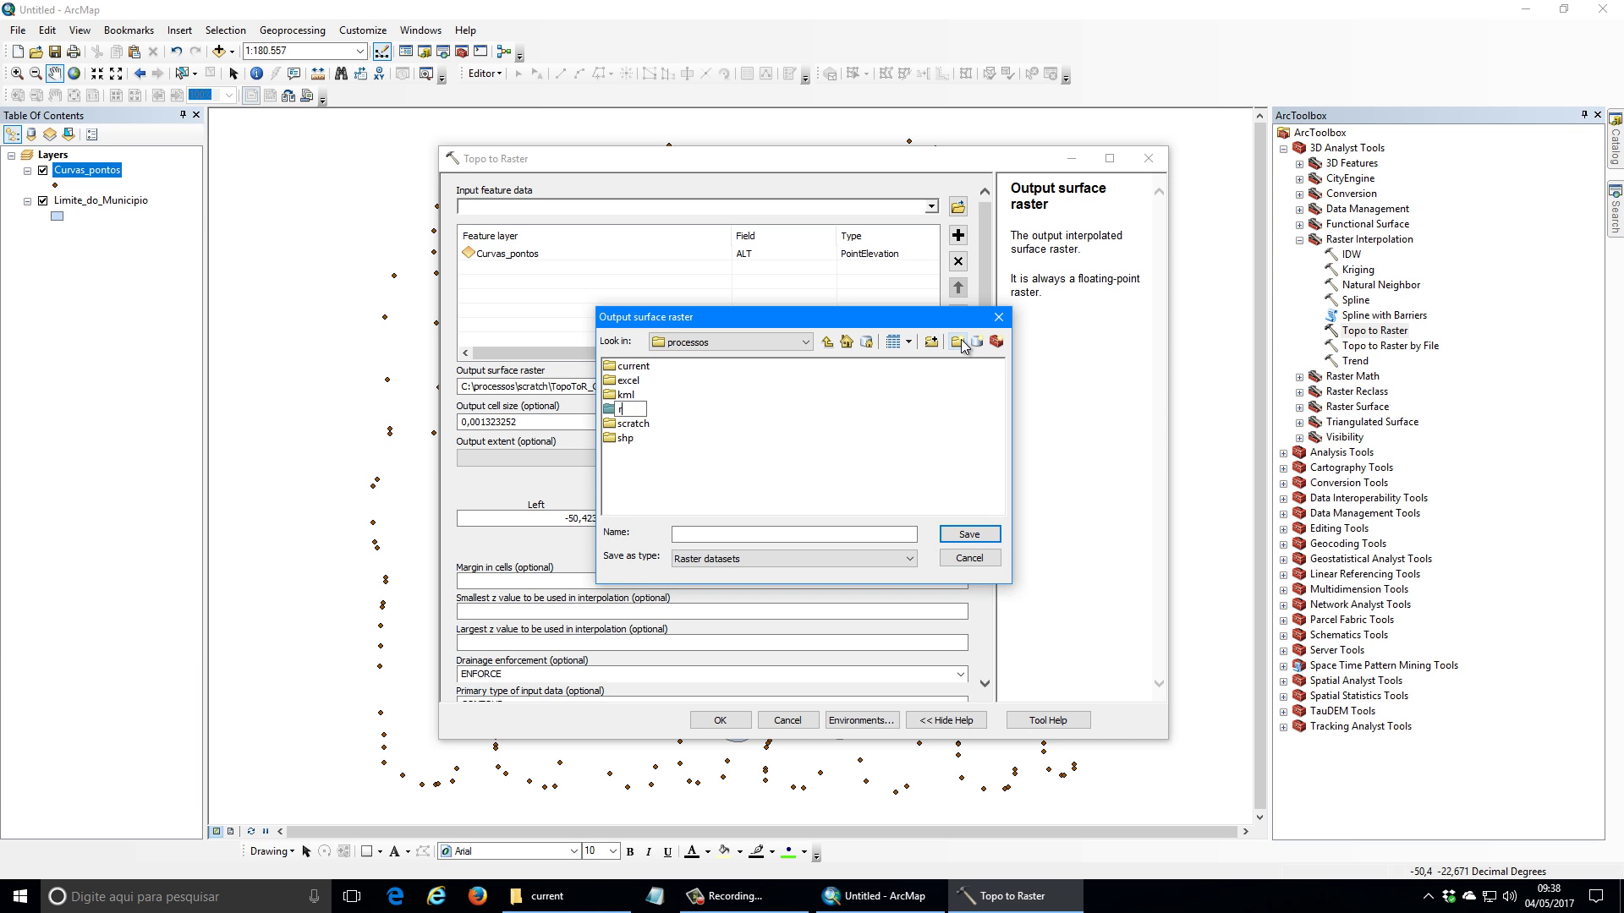
pyautogui.write('aster')
pyautogui.press('Return')
pyautogui.click(633, 409)
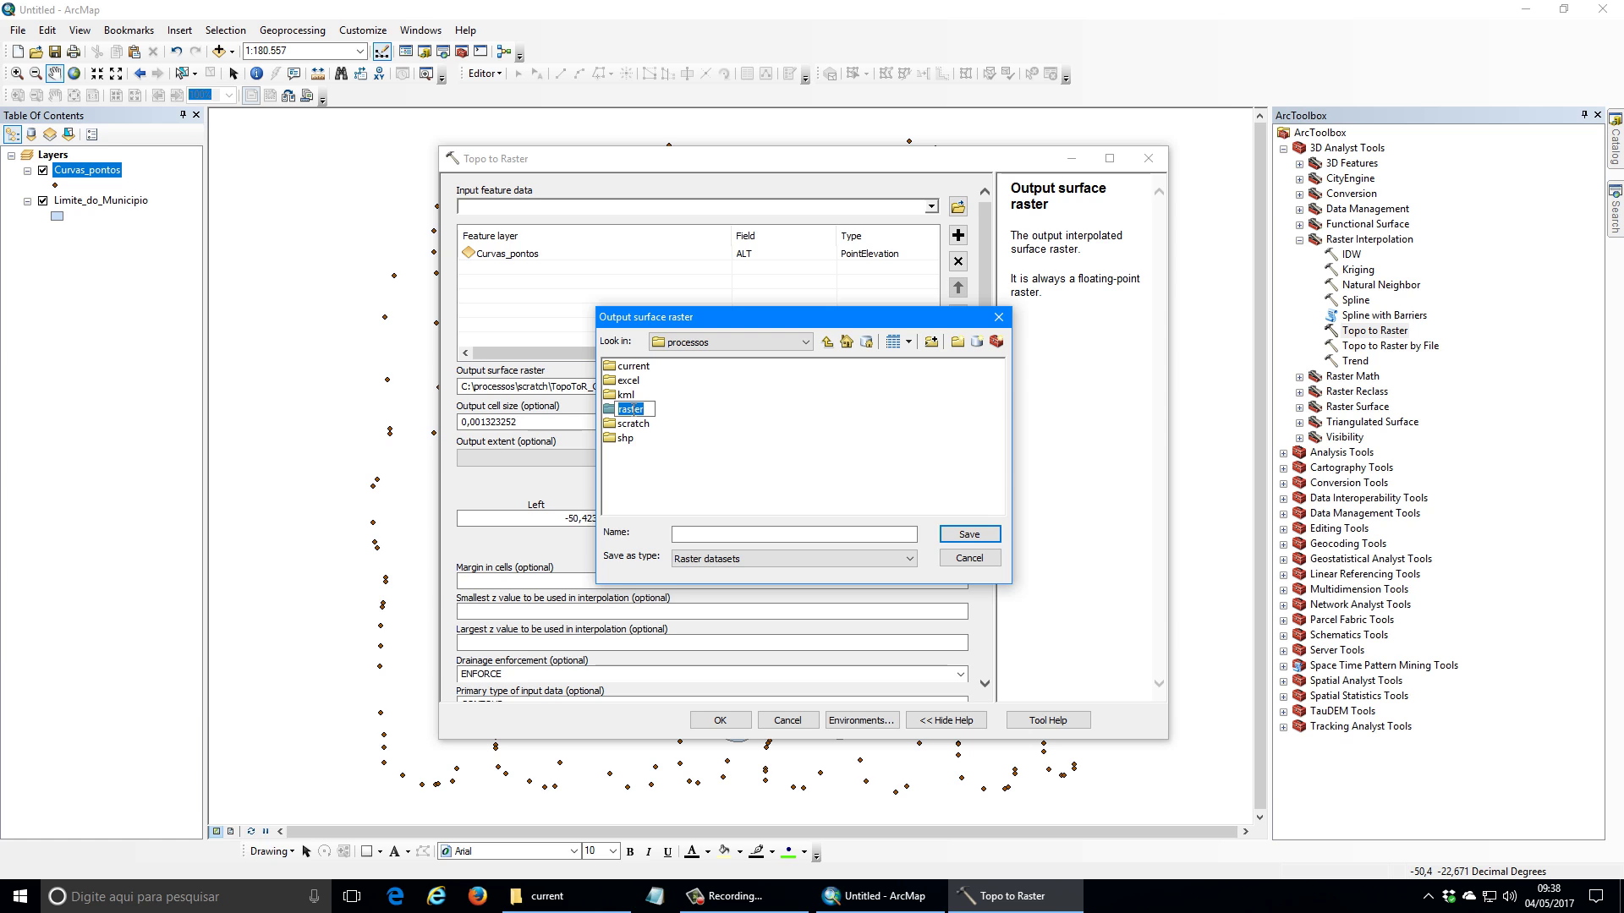
pyautogui.write('mde')
pyautogui.press('Return')
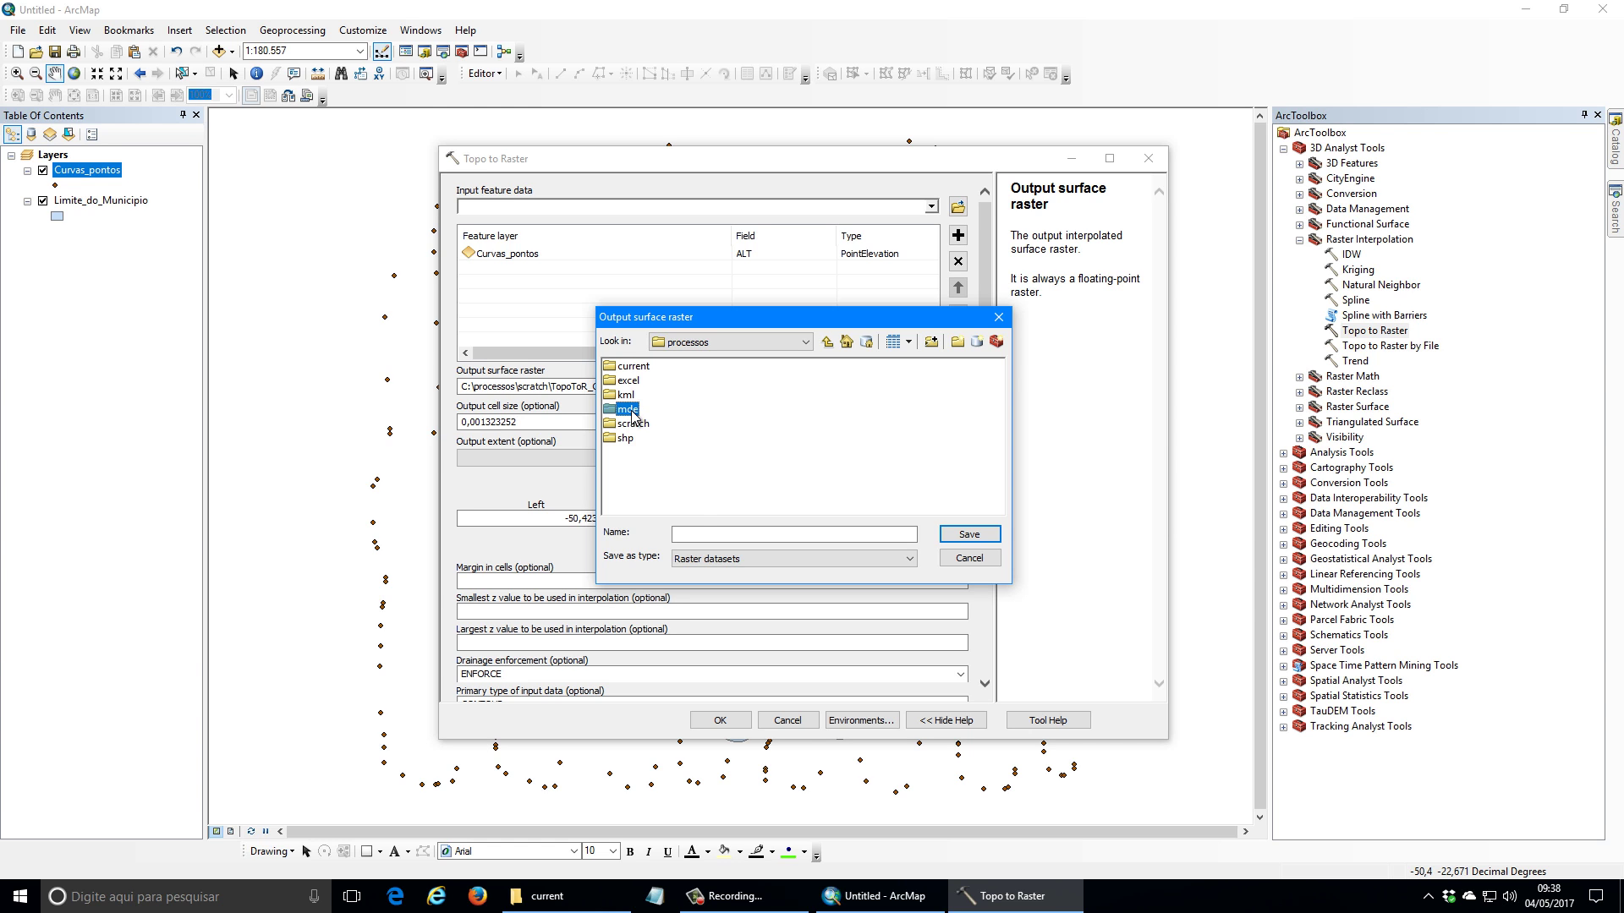
# Step: Set the output surface raster to be saved as mde.tif inside the mde folder
pyautogui.doubleClick(633, 411)
pyautogui.click(708, 533)
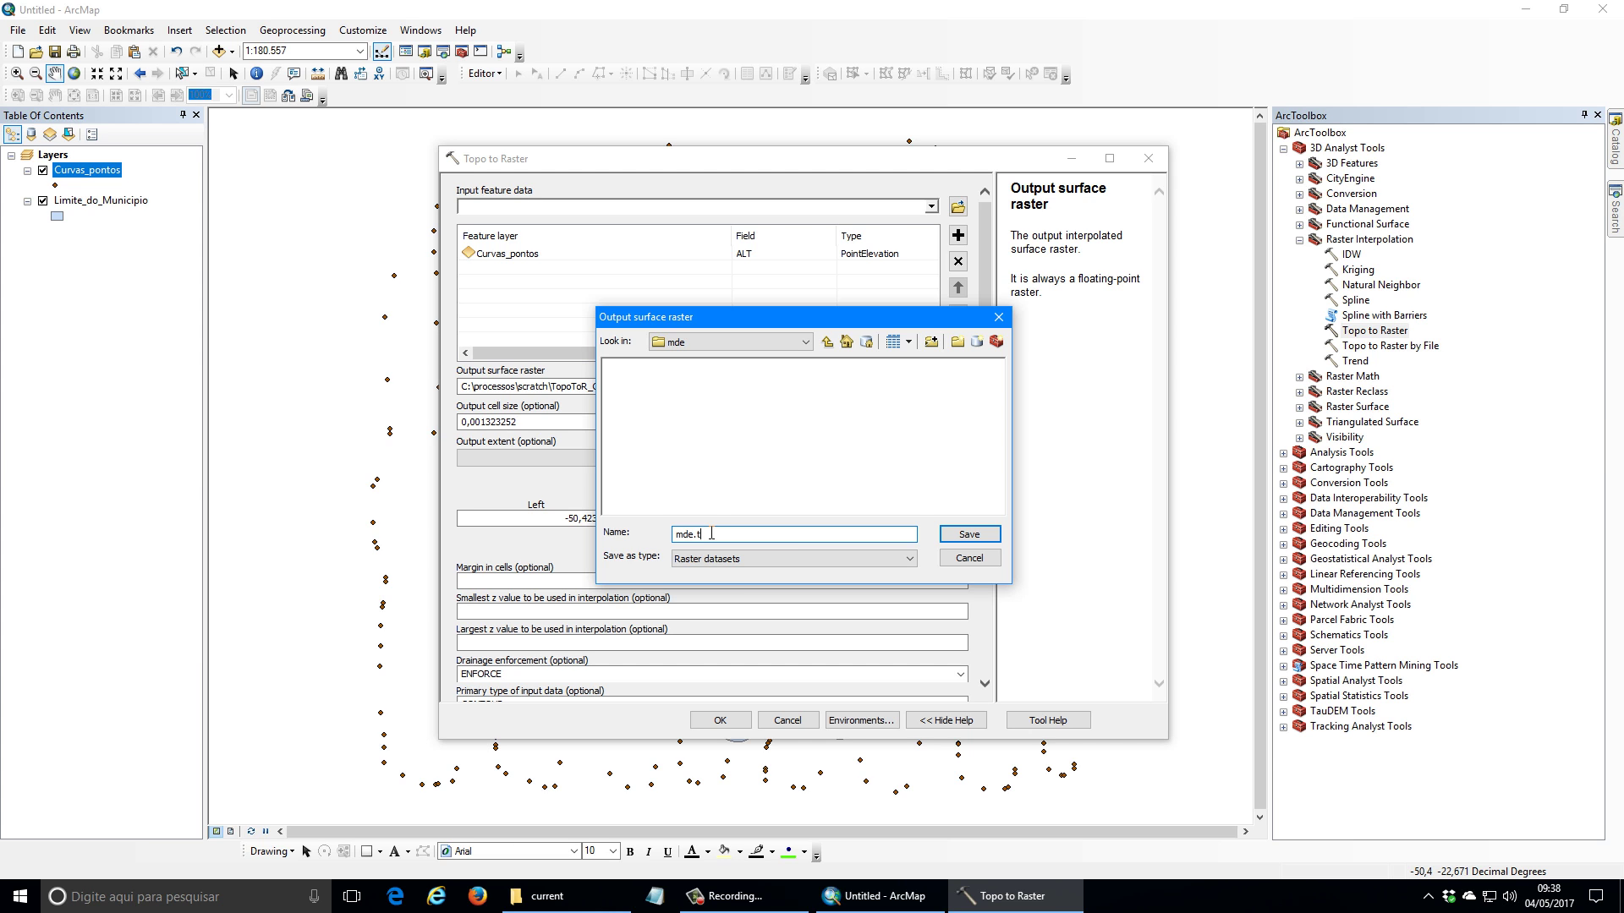
pyautogui.write('mde.tif')
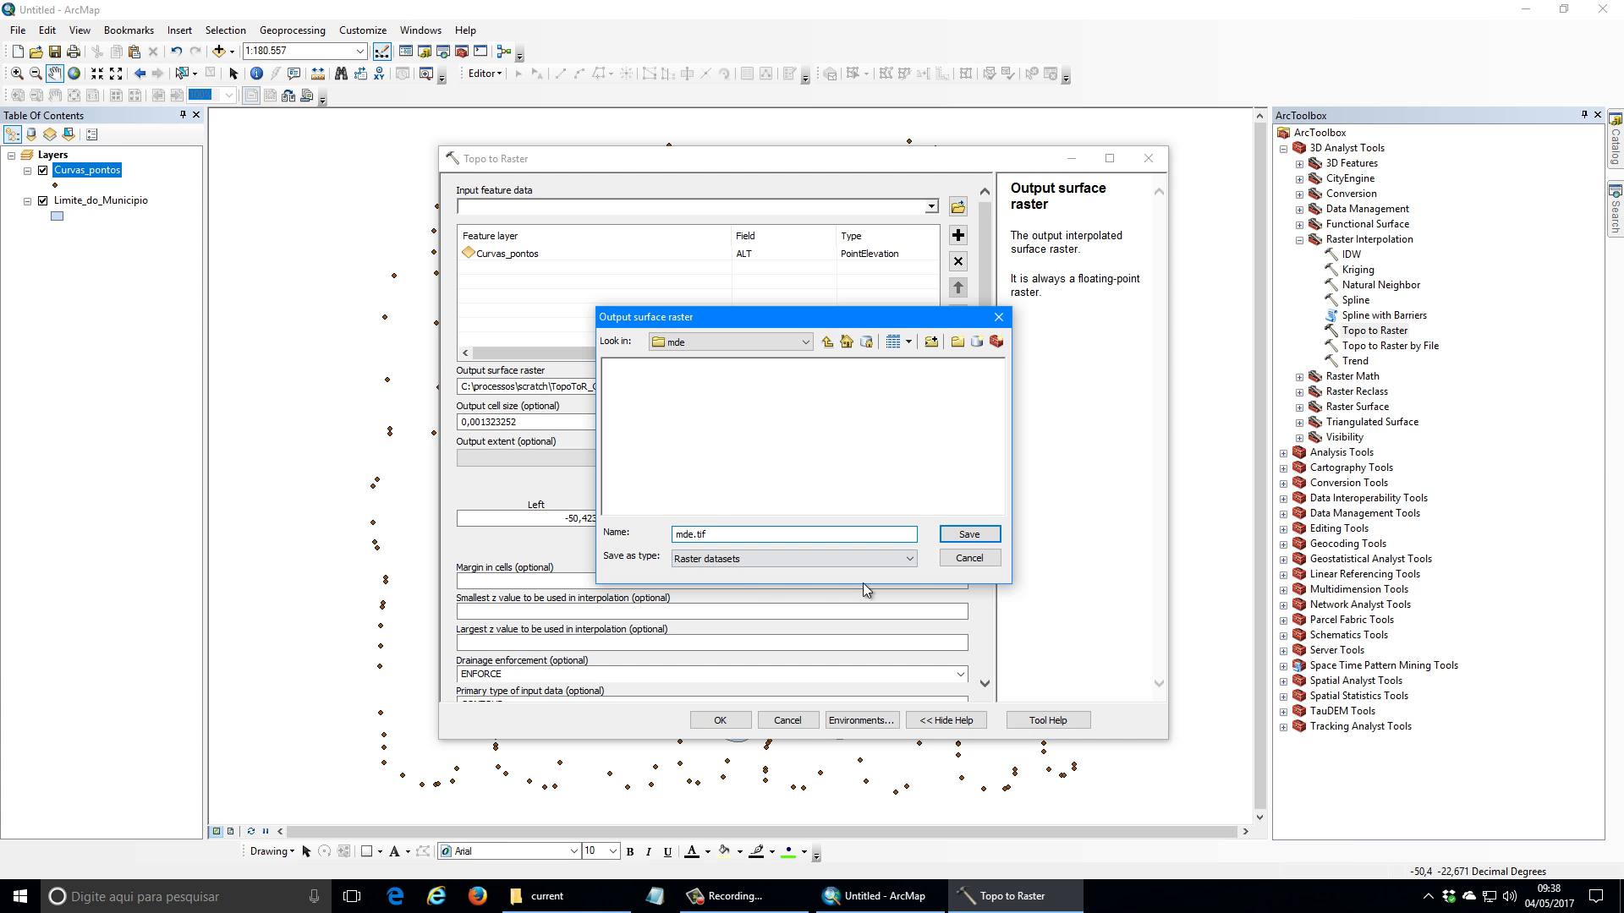
pyautogui.click(969, 534)
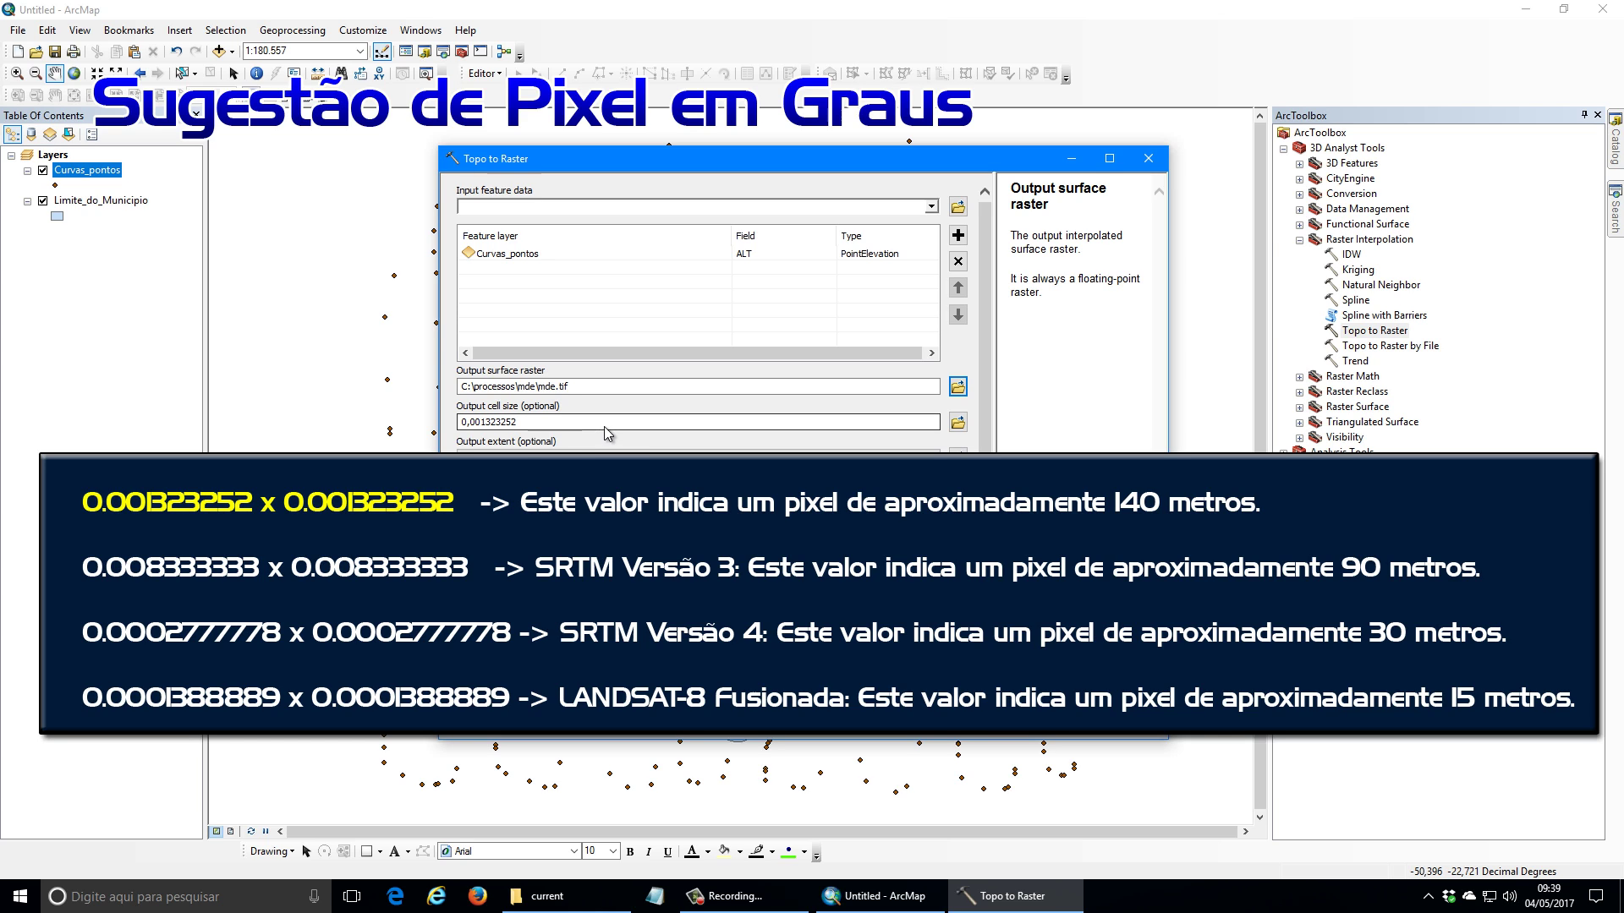
# Step: Review the output cell size, the remaining interpolation parameters and the optional outputs of the Topo to Raster tool
pyautogui.click(538, 429)
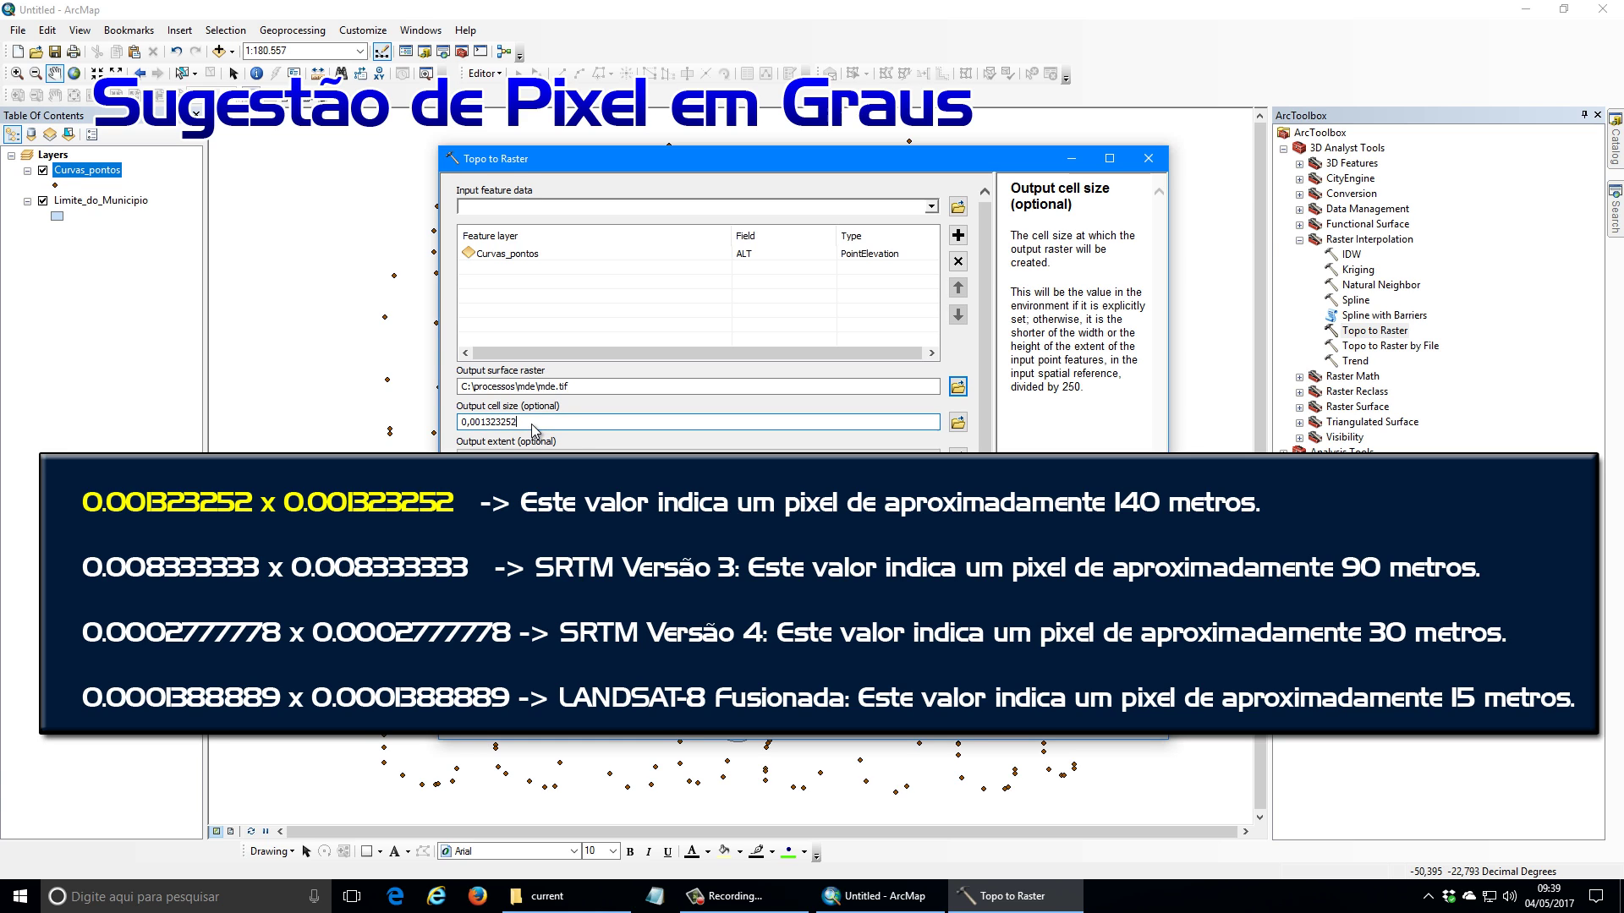
pyautogui.click(466, 422)
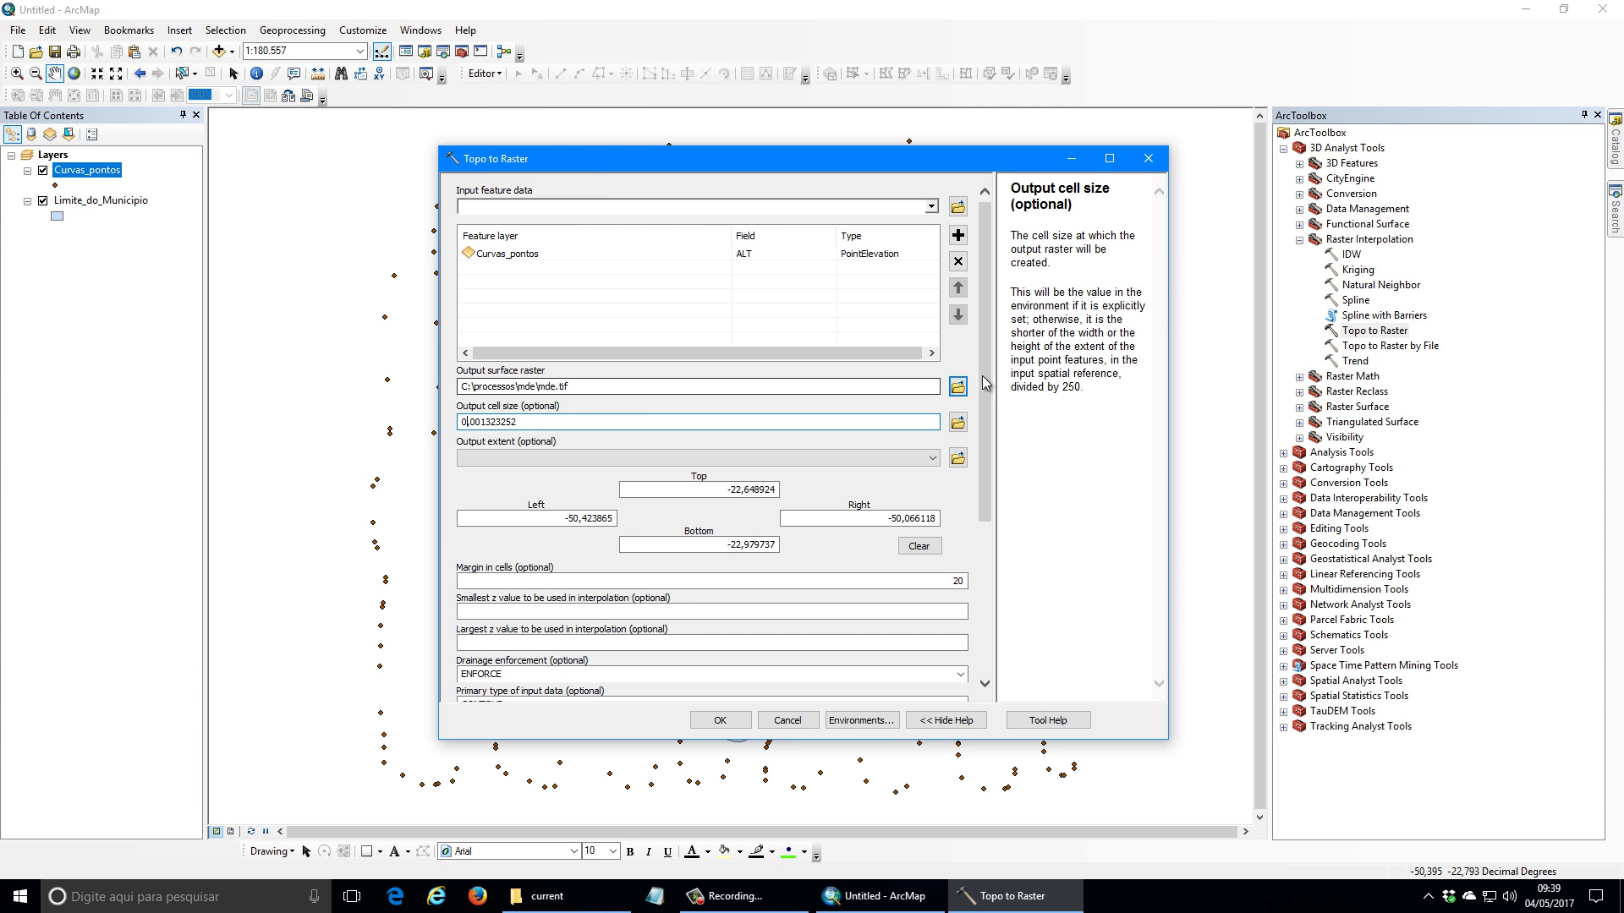
pyautogui.moveTo(989, 382); pyautogui.dragTo(1015, 551)
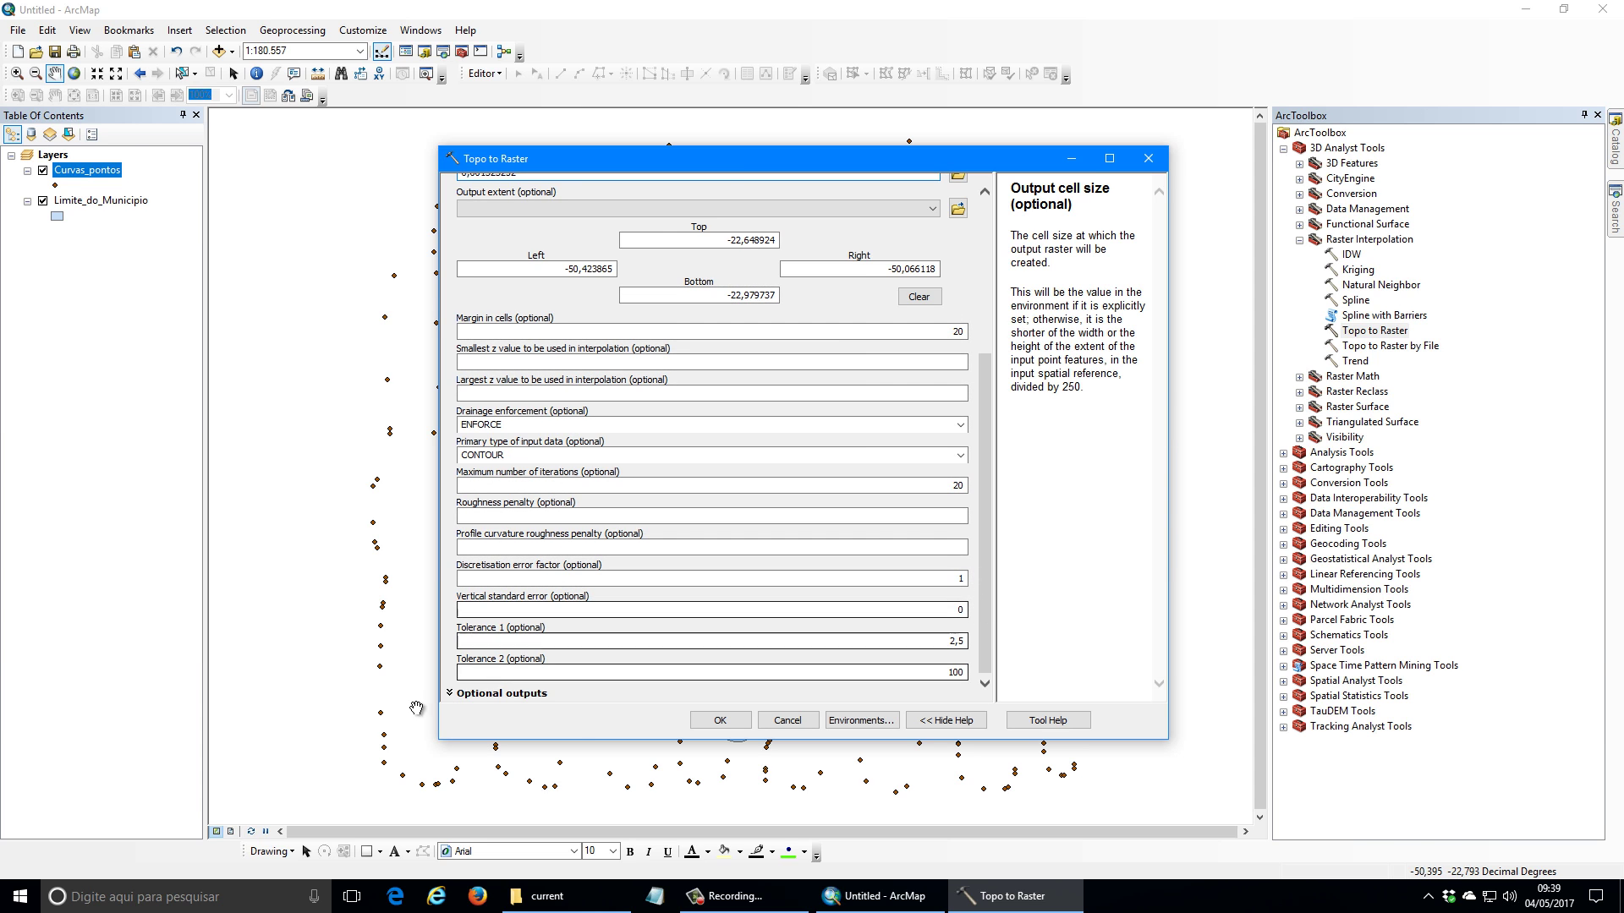
pyautogui.click(525, 695)
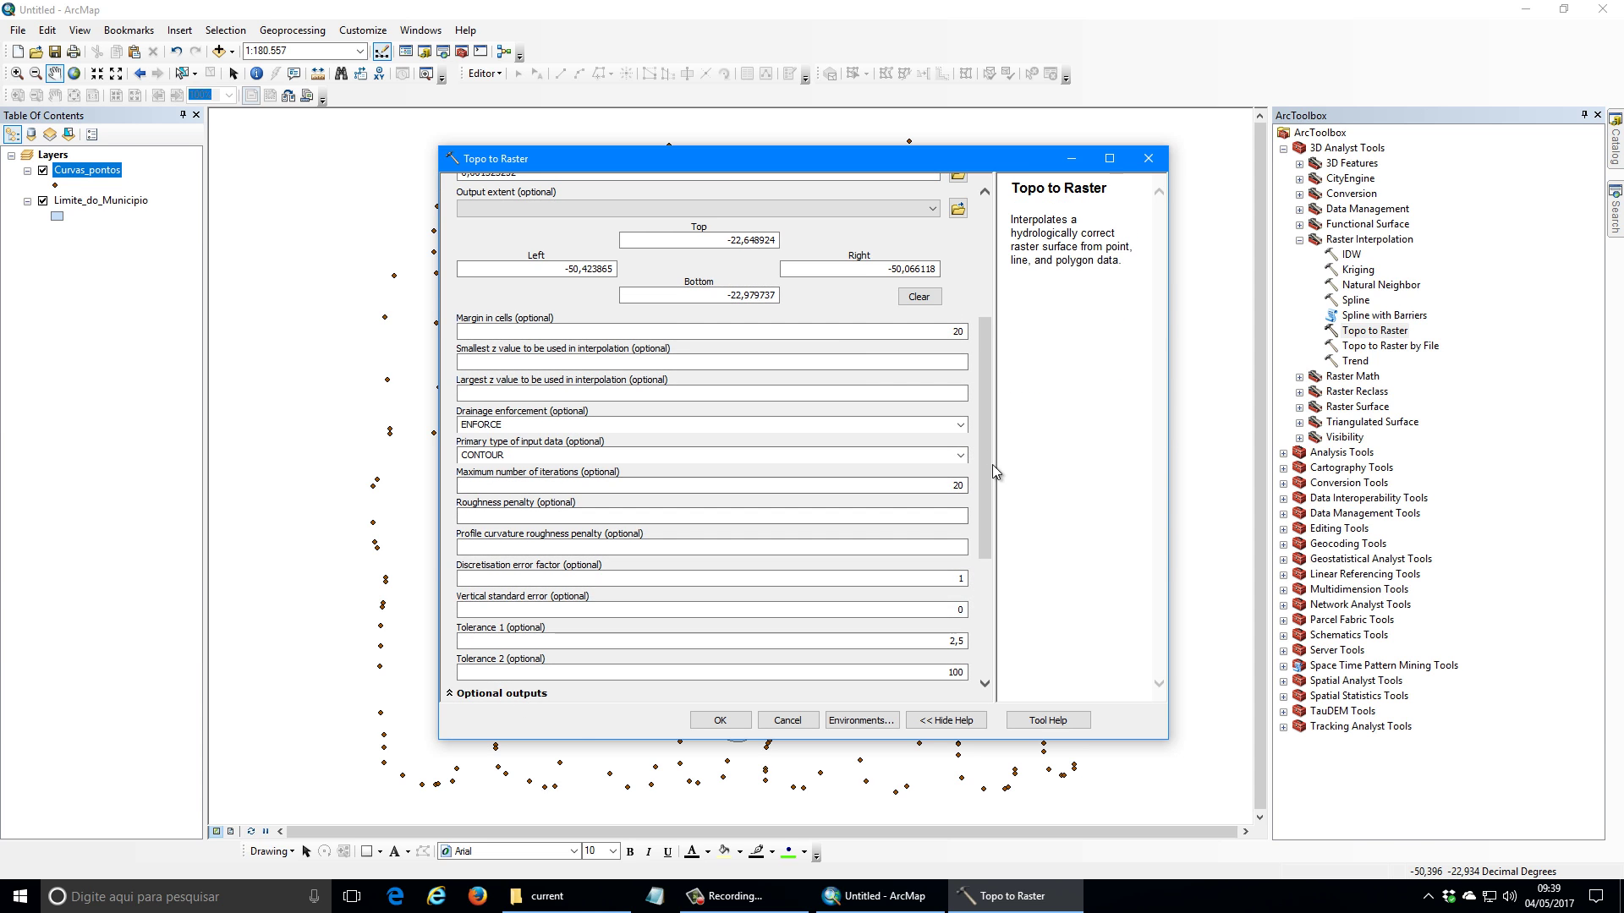
pyautogui.moveTo(992, 464); pyautogui.dragTo(995, 569)
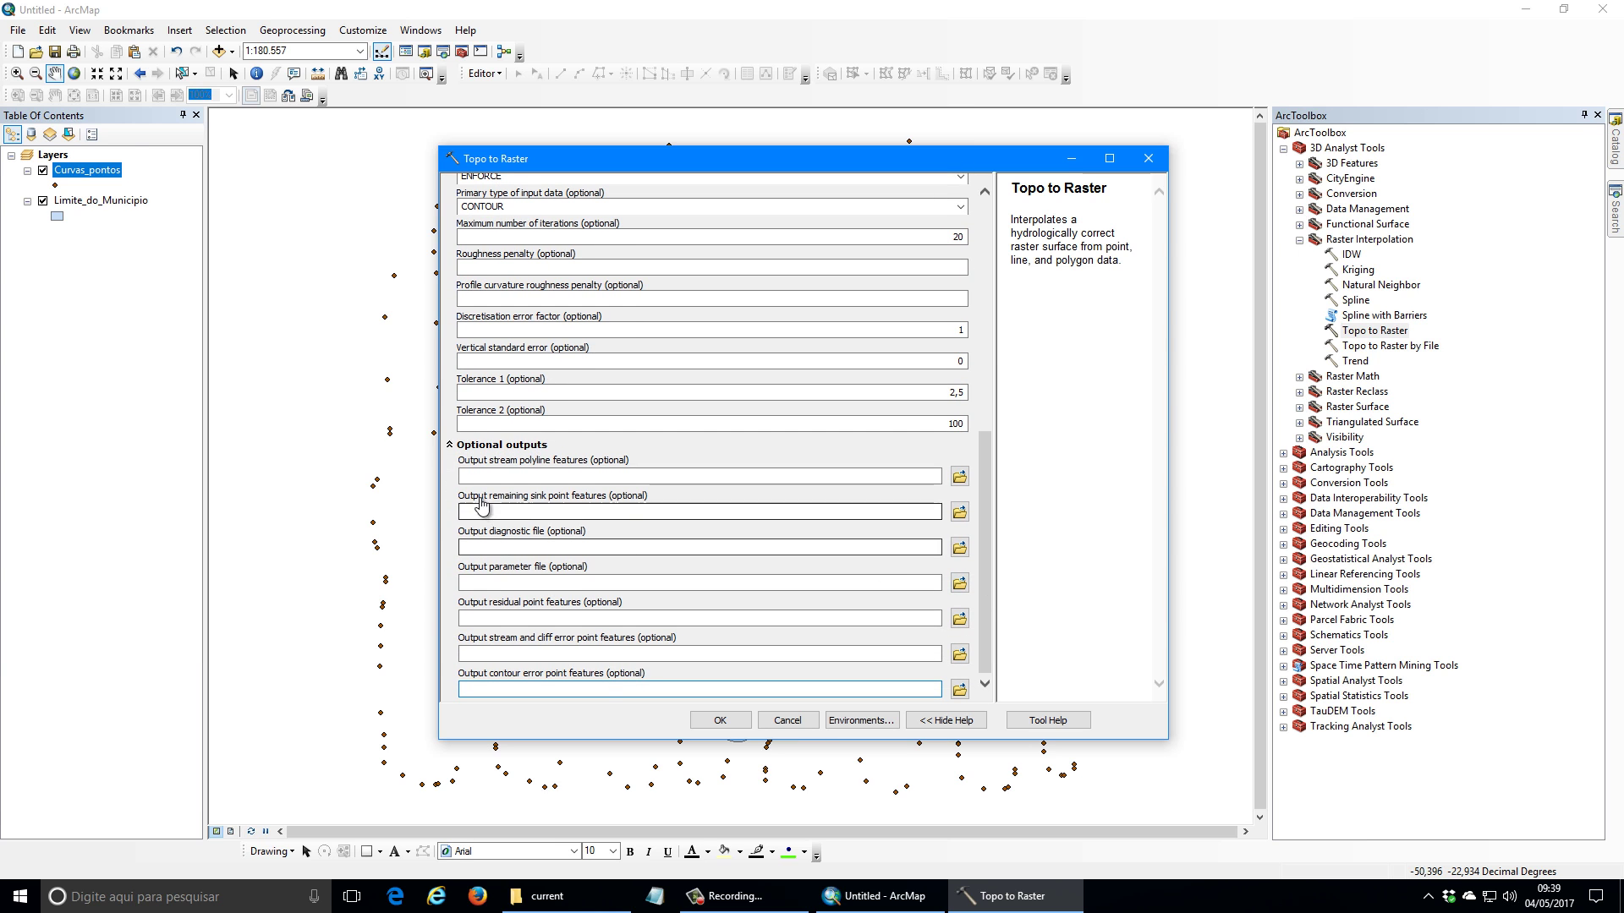
pyautogui.click(473, 445)
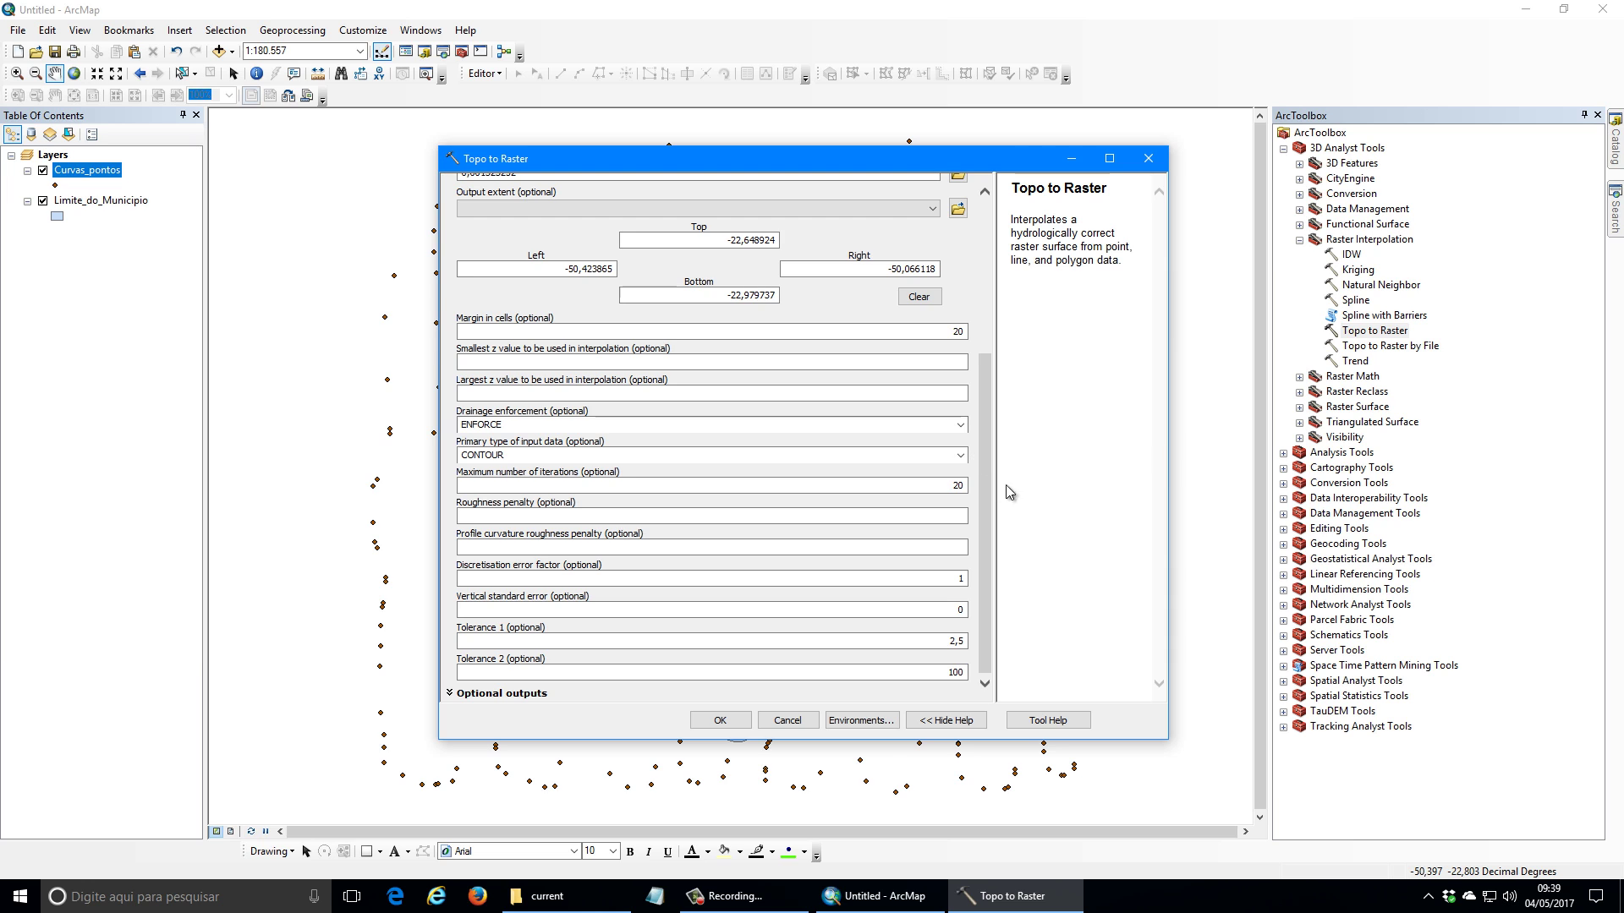
pyautogui.moveTo(985, 510); pyautogui.dragTo(981, 369)
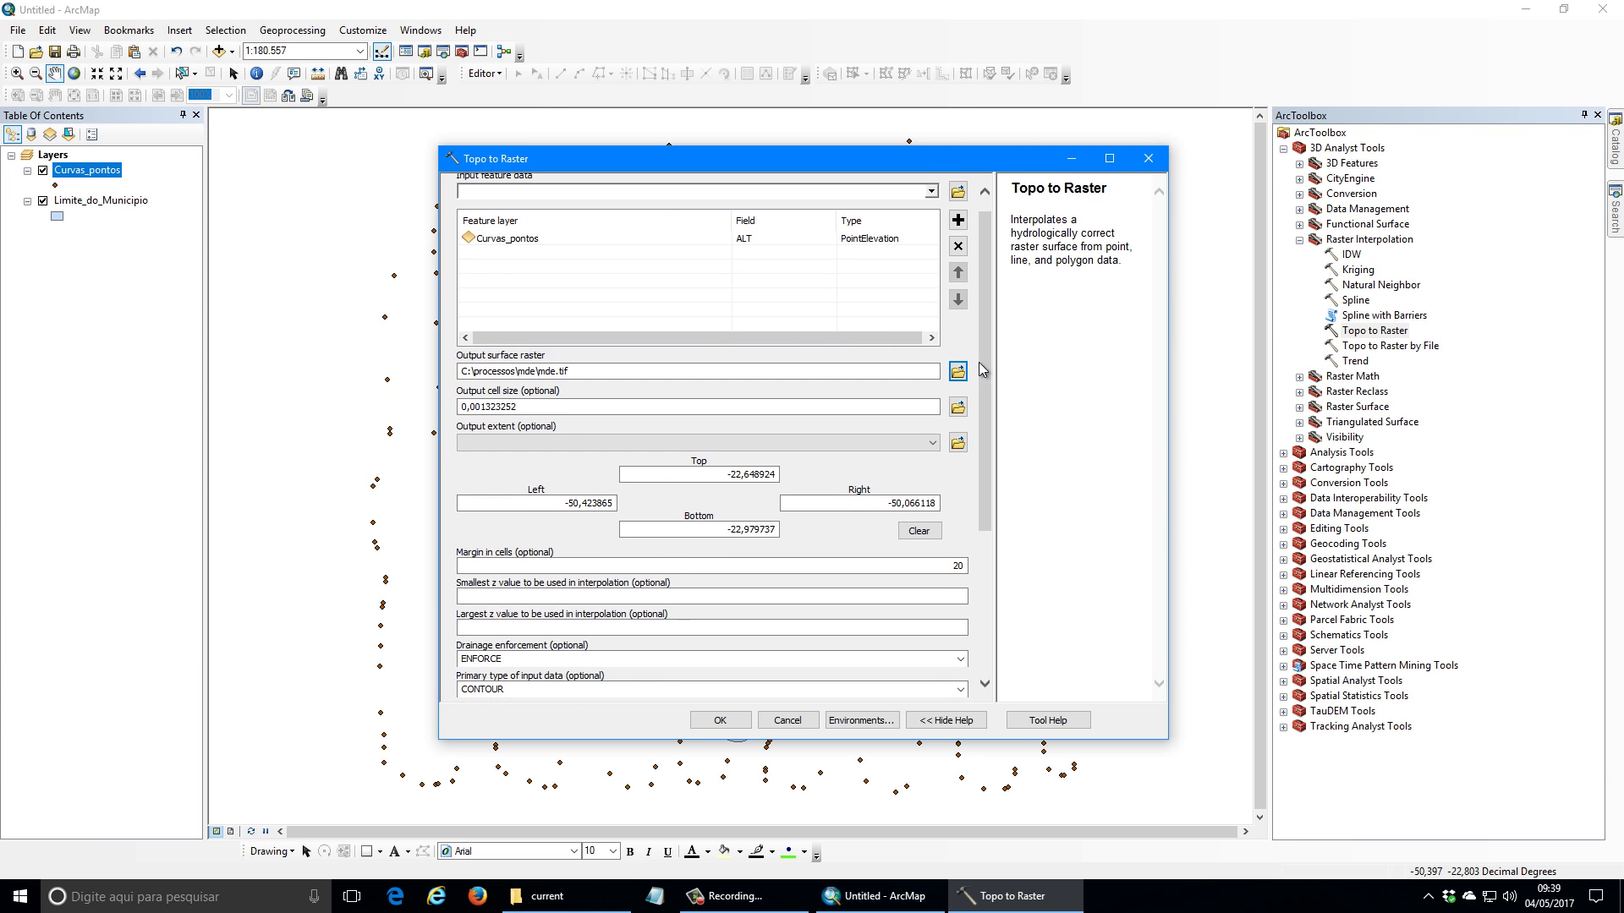
pyautogui.moveTo(983, 266); pyautogui.dragTo(988, 236)
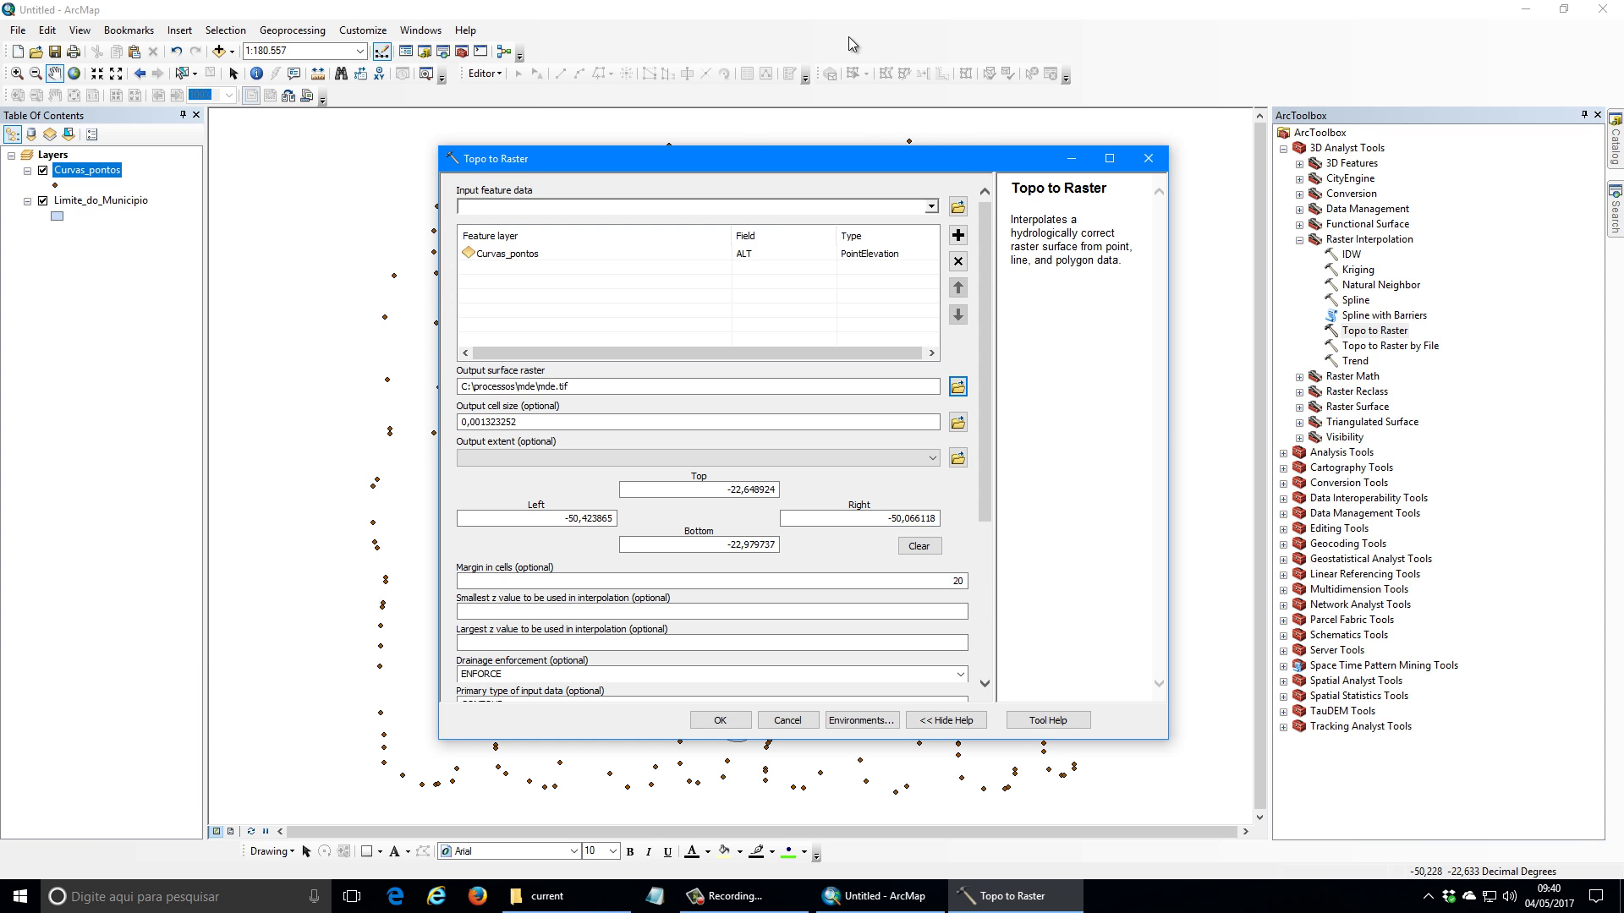
# Step: Minimize the Topo to Raster dialog, check the background processing setting in the Geoprocessing Options and cancel the options
pyautogui.click(1072, 158)
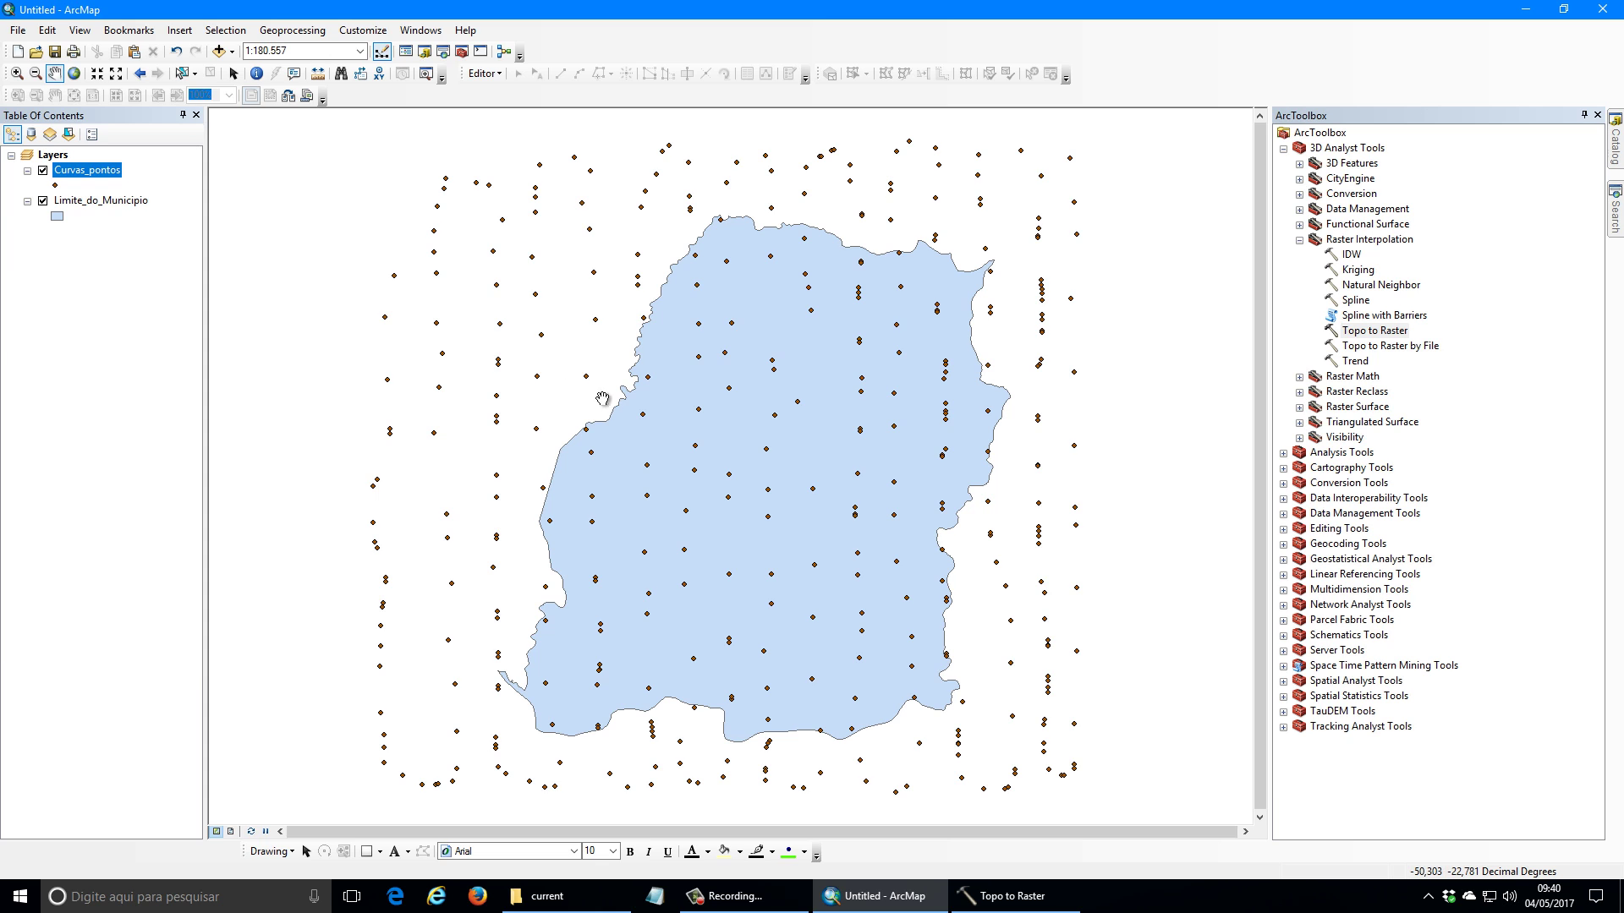
pyautogui.click(292, 30)
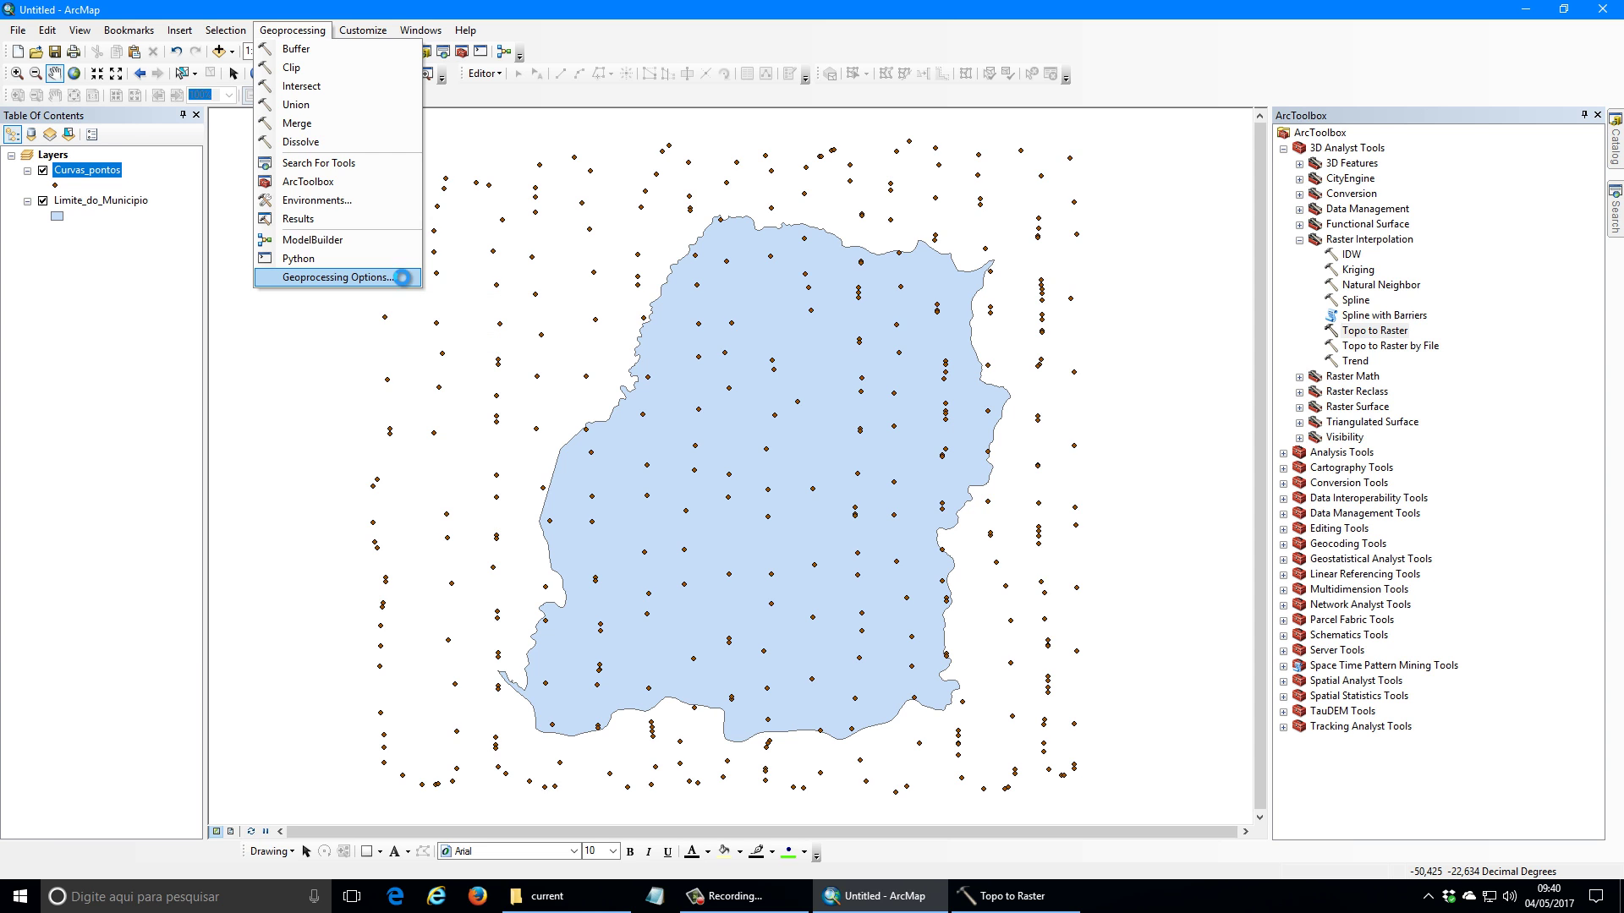
pyautogui.click(399, 278)
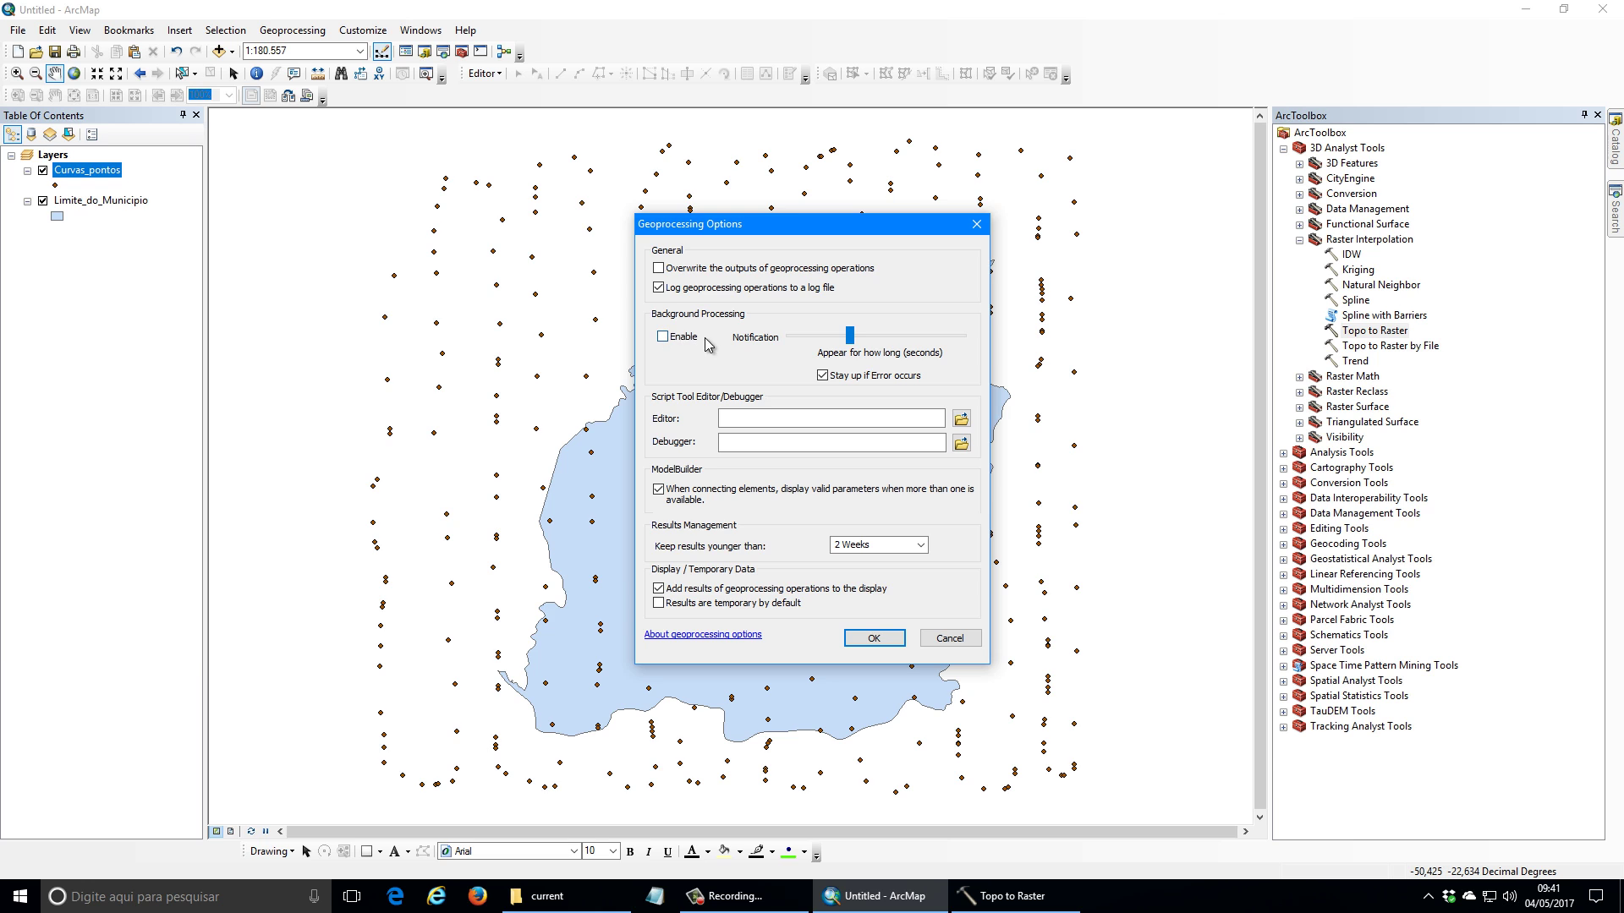
pyautogui.click(949, 639)
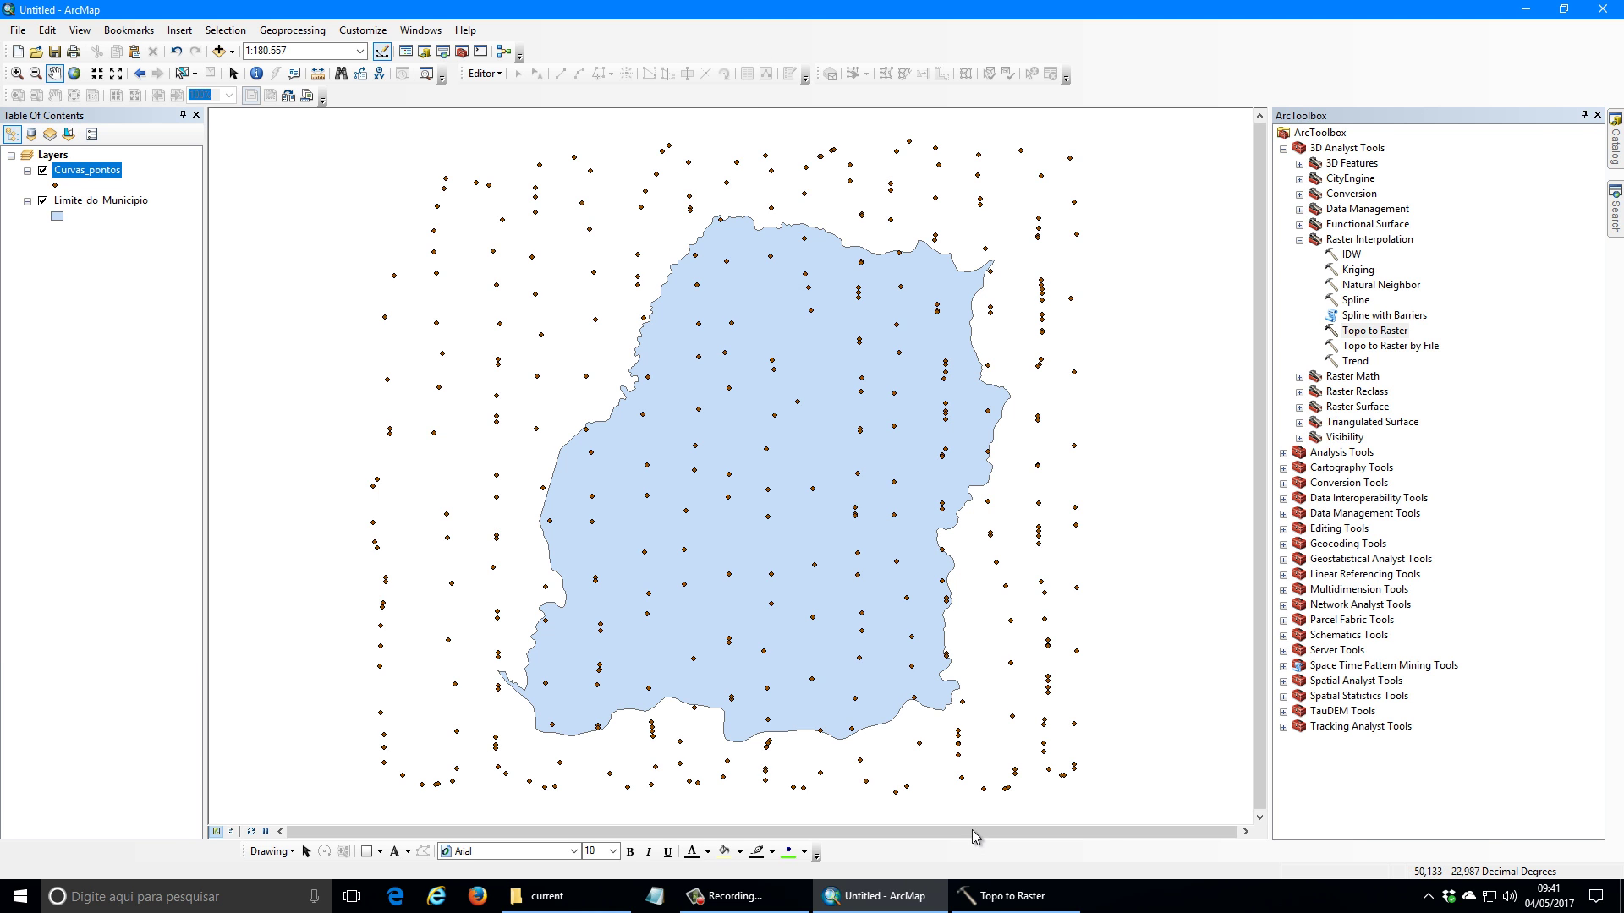
# Step: Restore the Topo to Raster dialog, run the interpolation and close the completion report
pyautogui.click(986, 896)
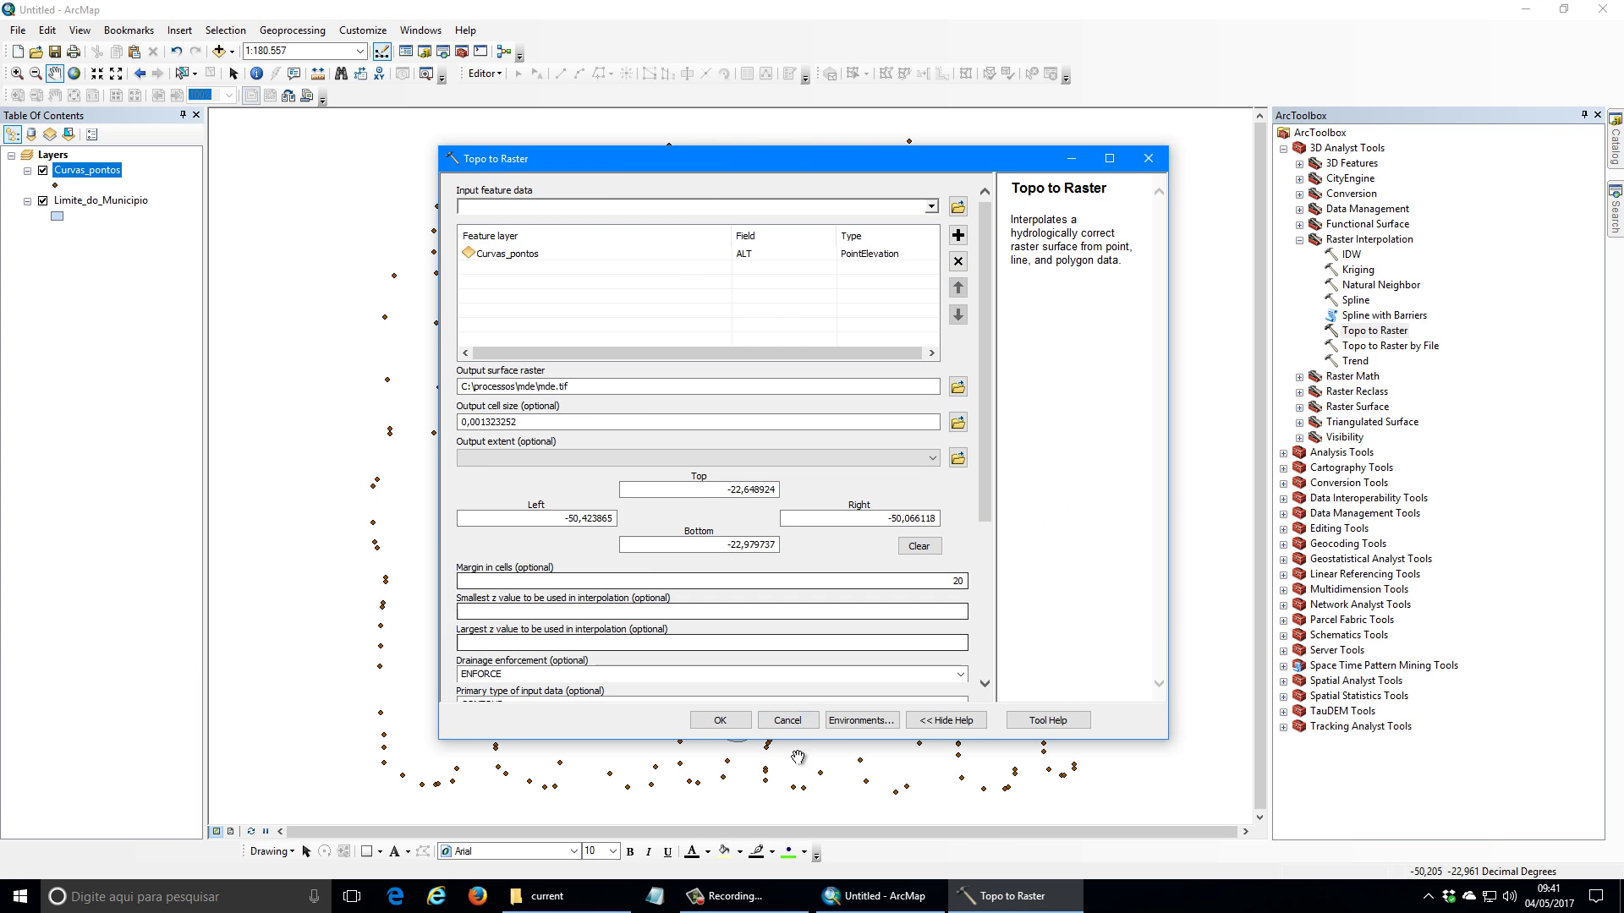
pyautogui.click(735, 738)
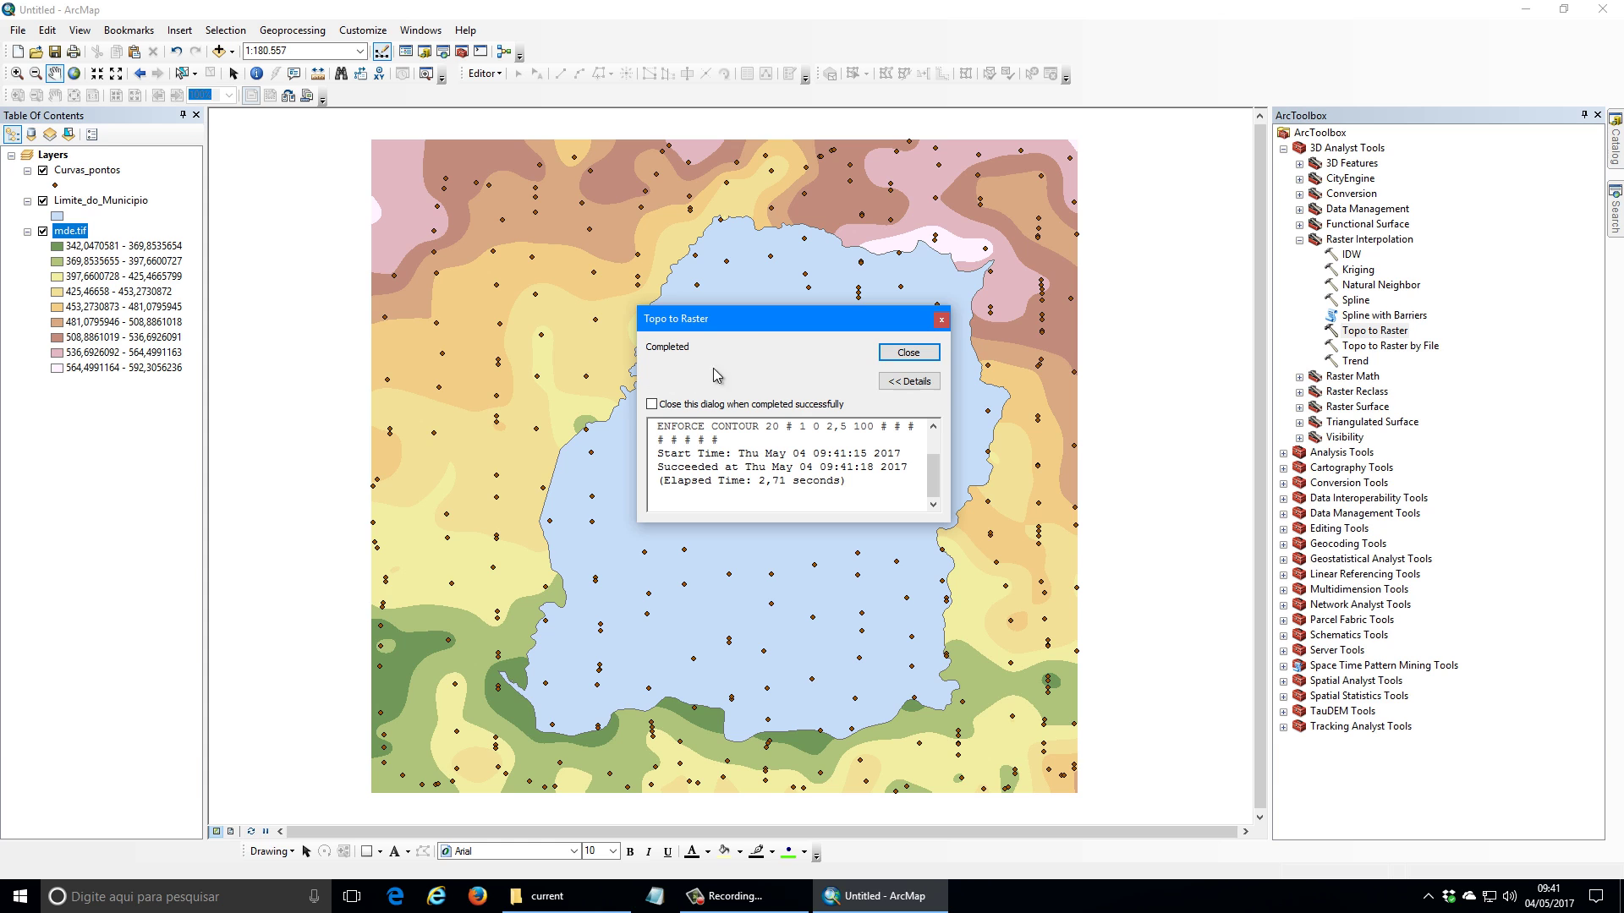
pyautogui.click(907, 353)
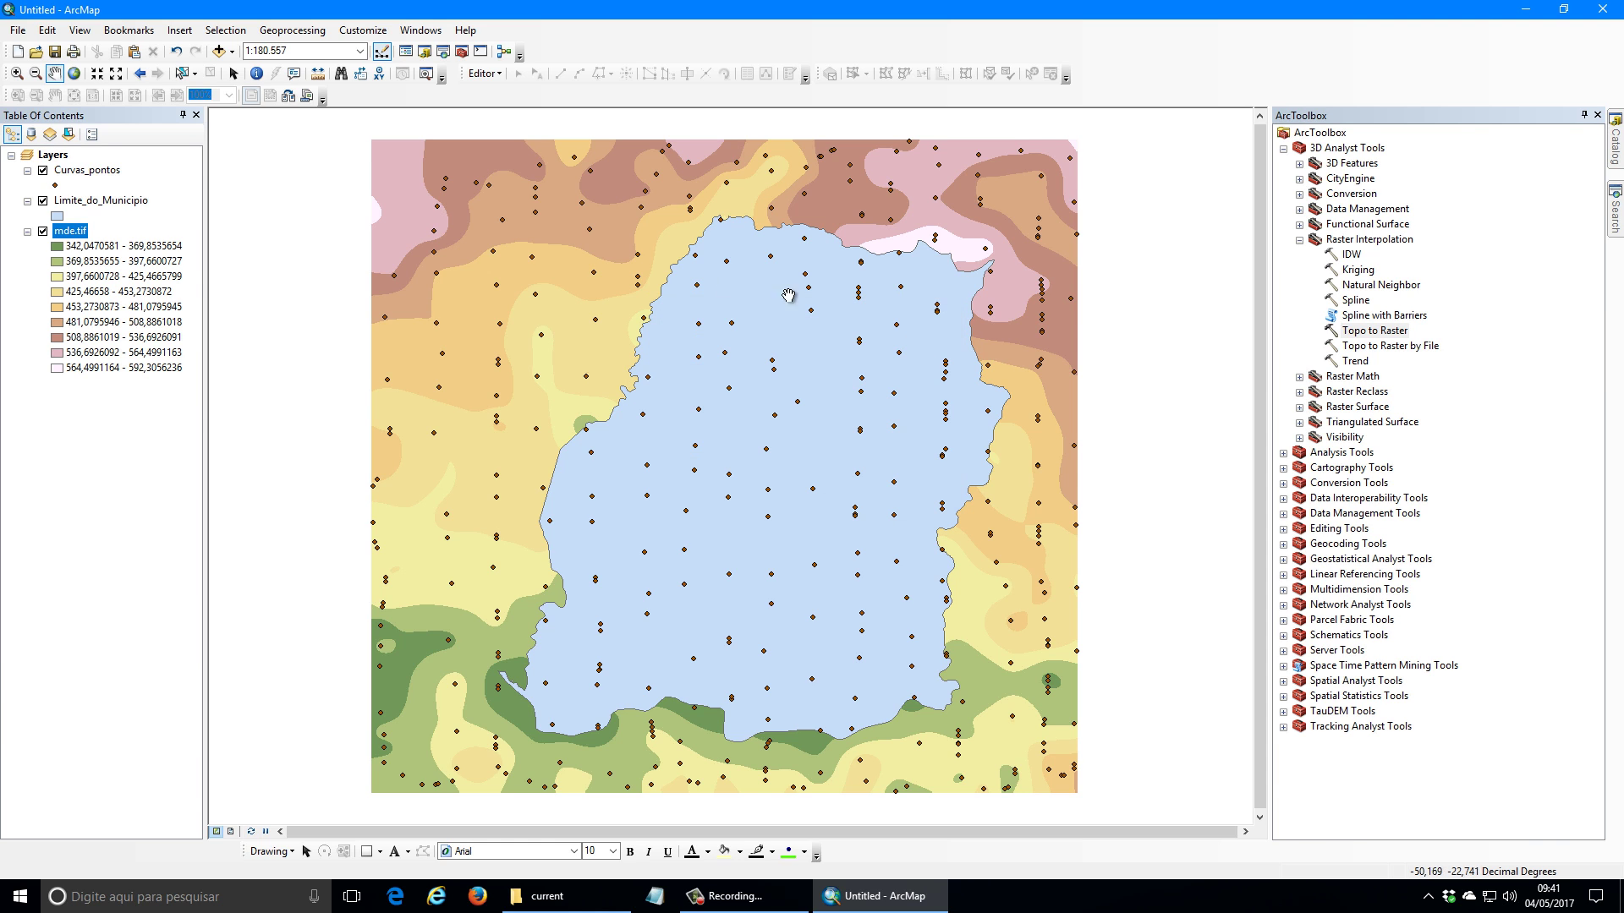
# Step: Give the Limite_do_Municipio layer a Hollow symbol with a magenta outline and a thicker outline width
pyautogui.click(43, 201)
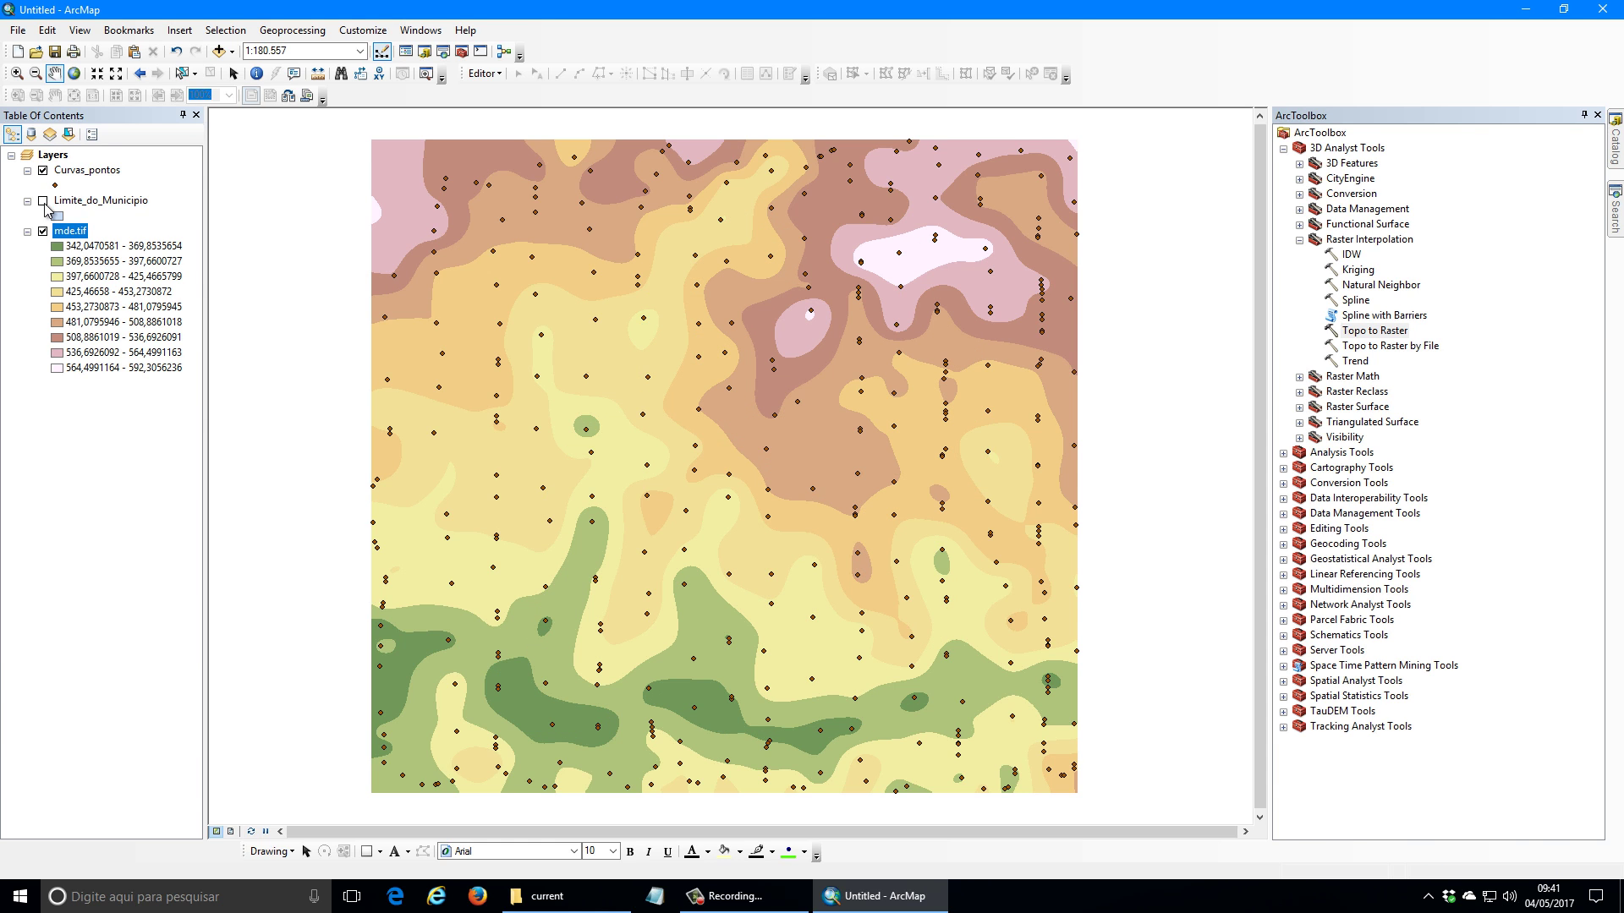
pyautogui.click(43, 201)
pyautogui.click(57, 216)
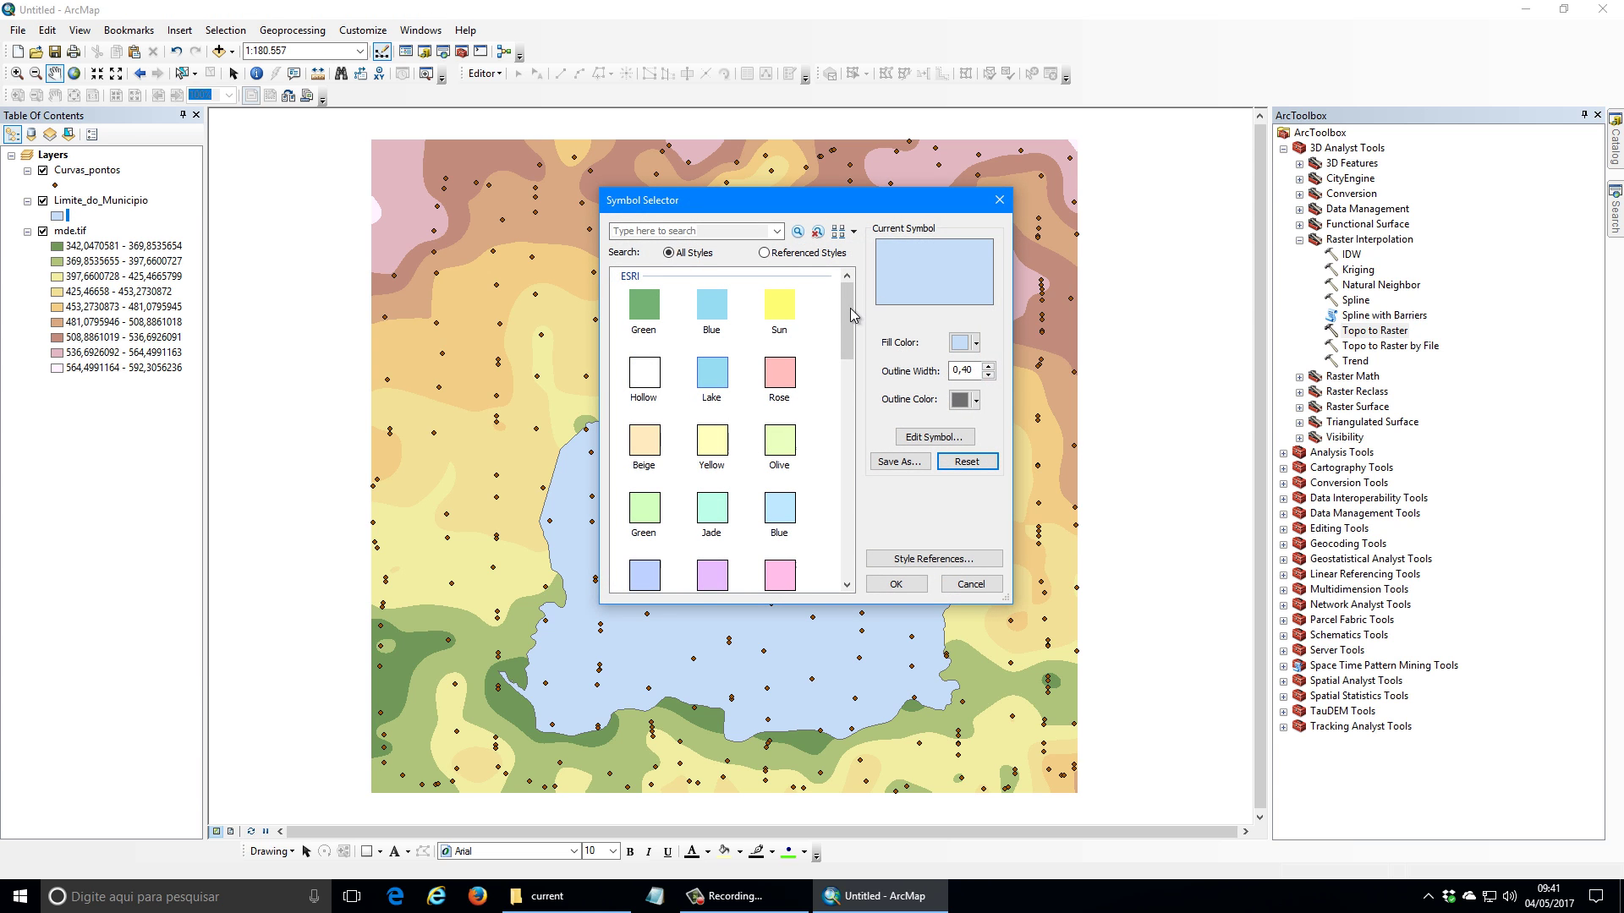
pyautogui.click(641, 368)
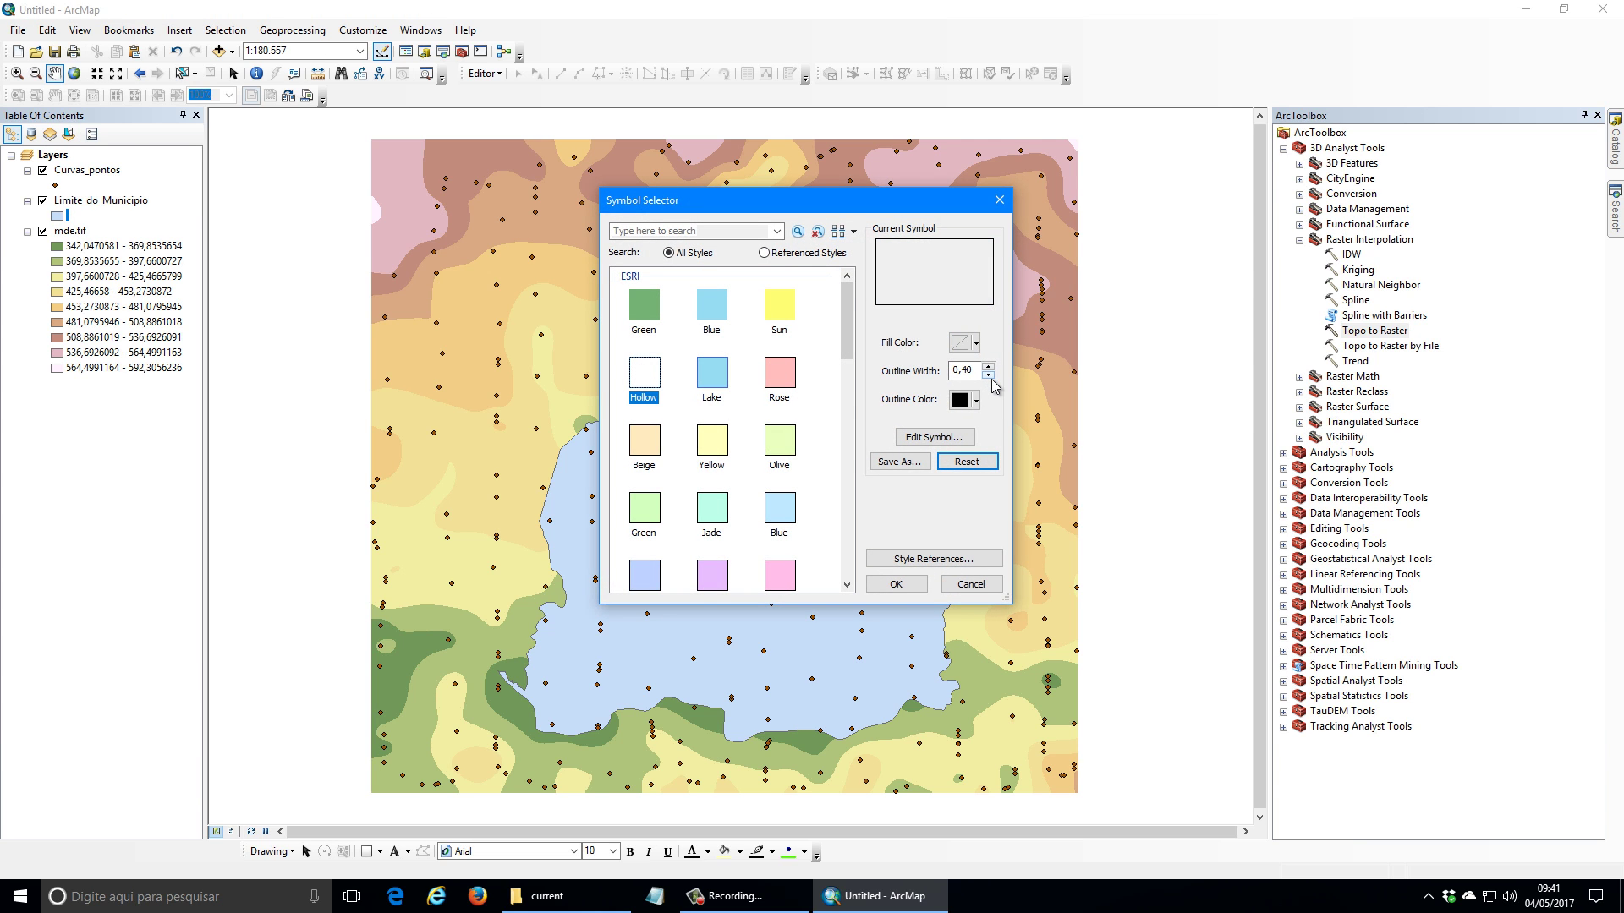
pyautogui.click(970, 400)
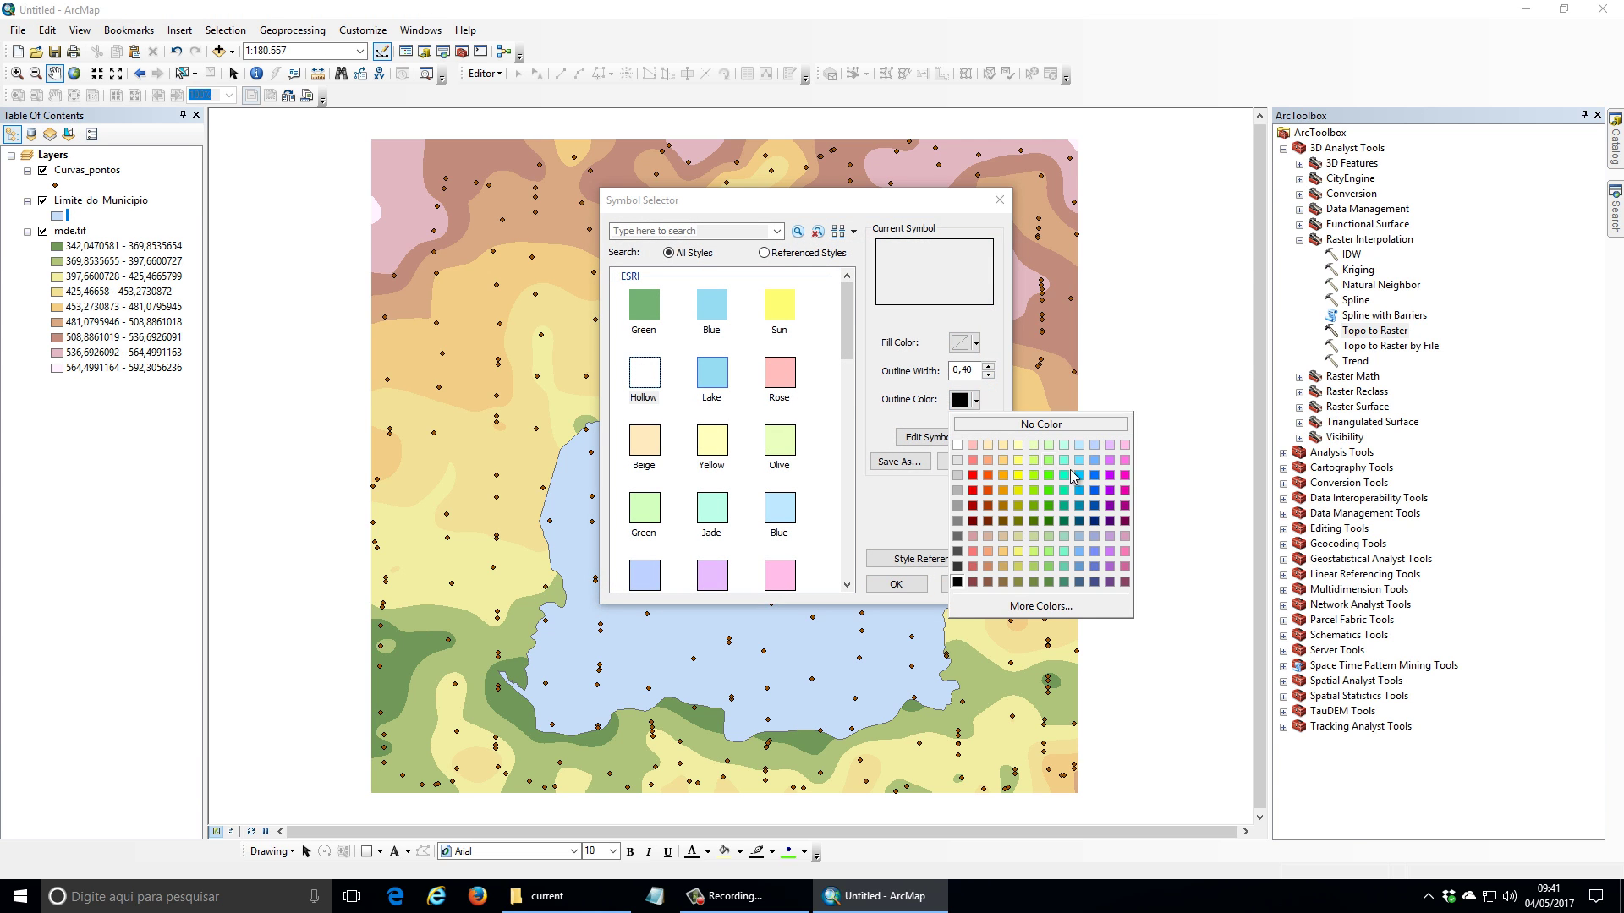
pyautogui.click(1124, 476)
pyautogui.click(987, 365)
pyautogui.click(988, 365)
pyautogui.click(912, 583)
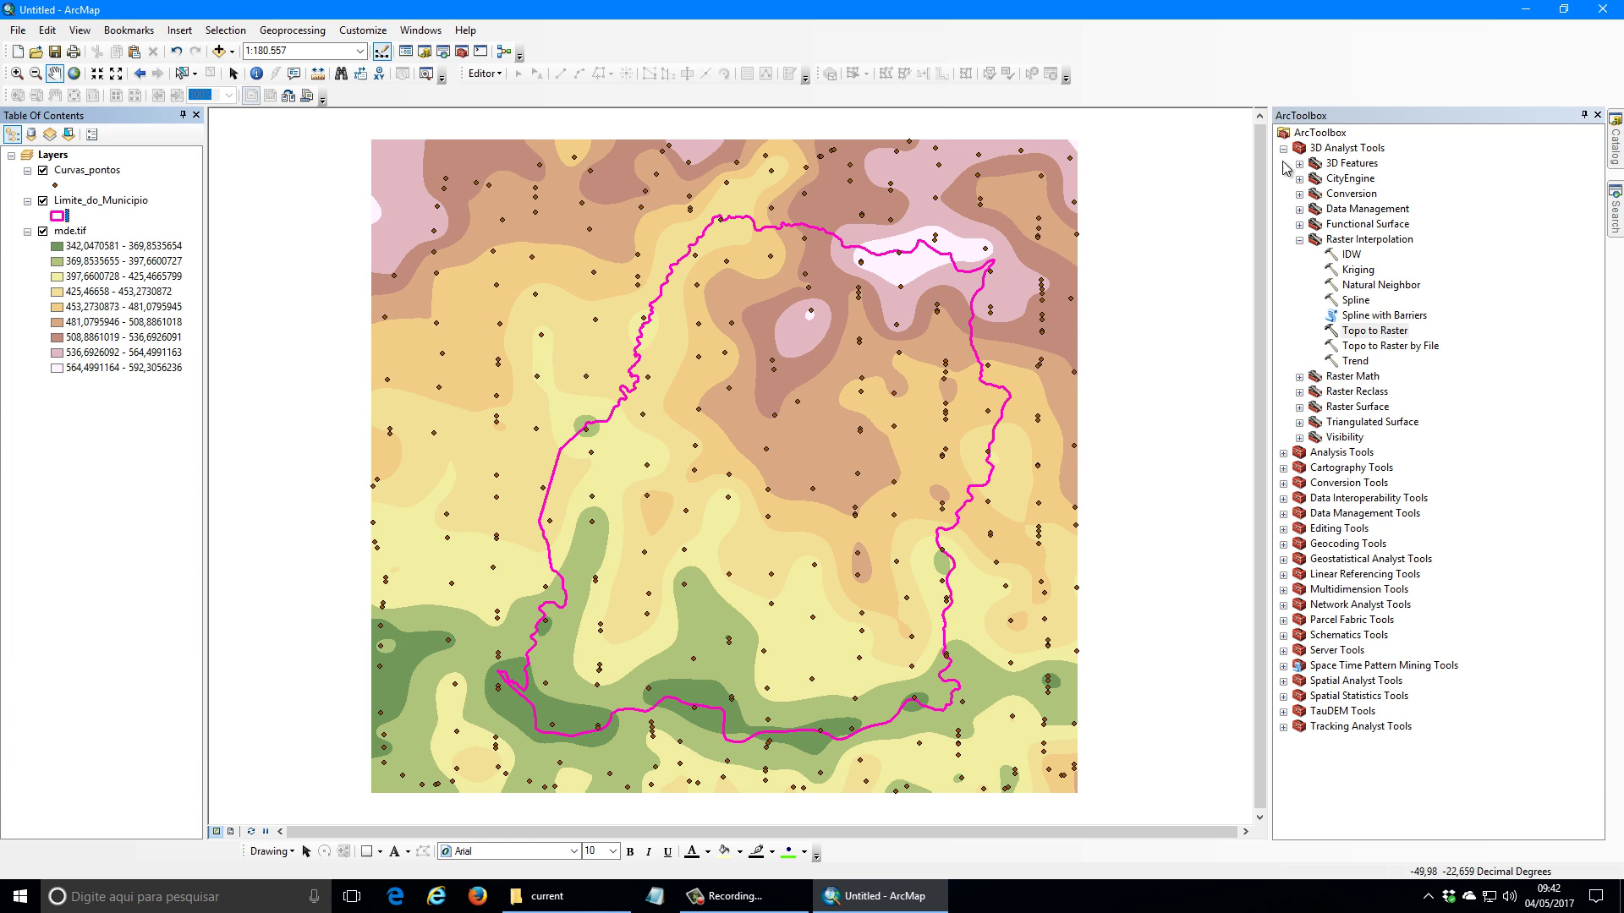
# Step: Collapse the Raster Interpolation toolset and expand the Raster Surface toolset of the 3D Analyst Tools to find the contour tools
pyautogui.click(1361, 241)
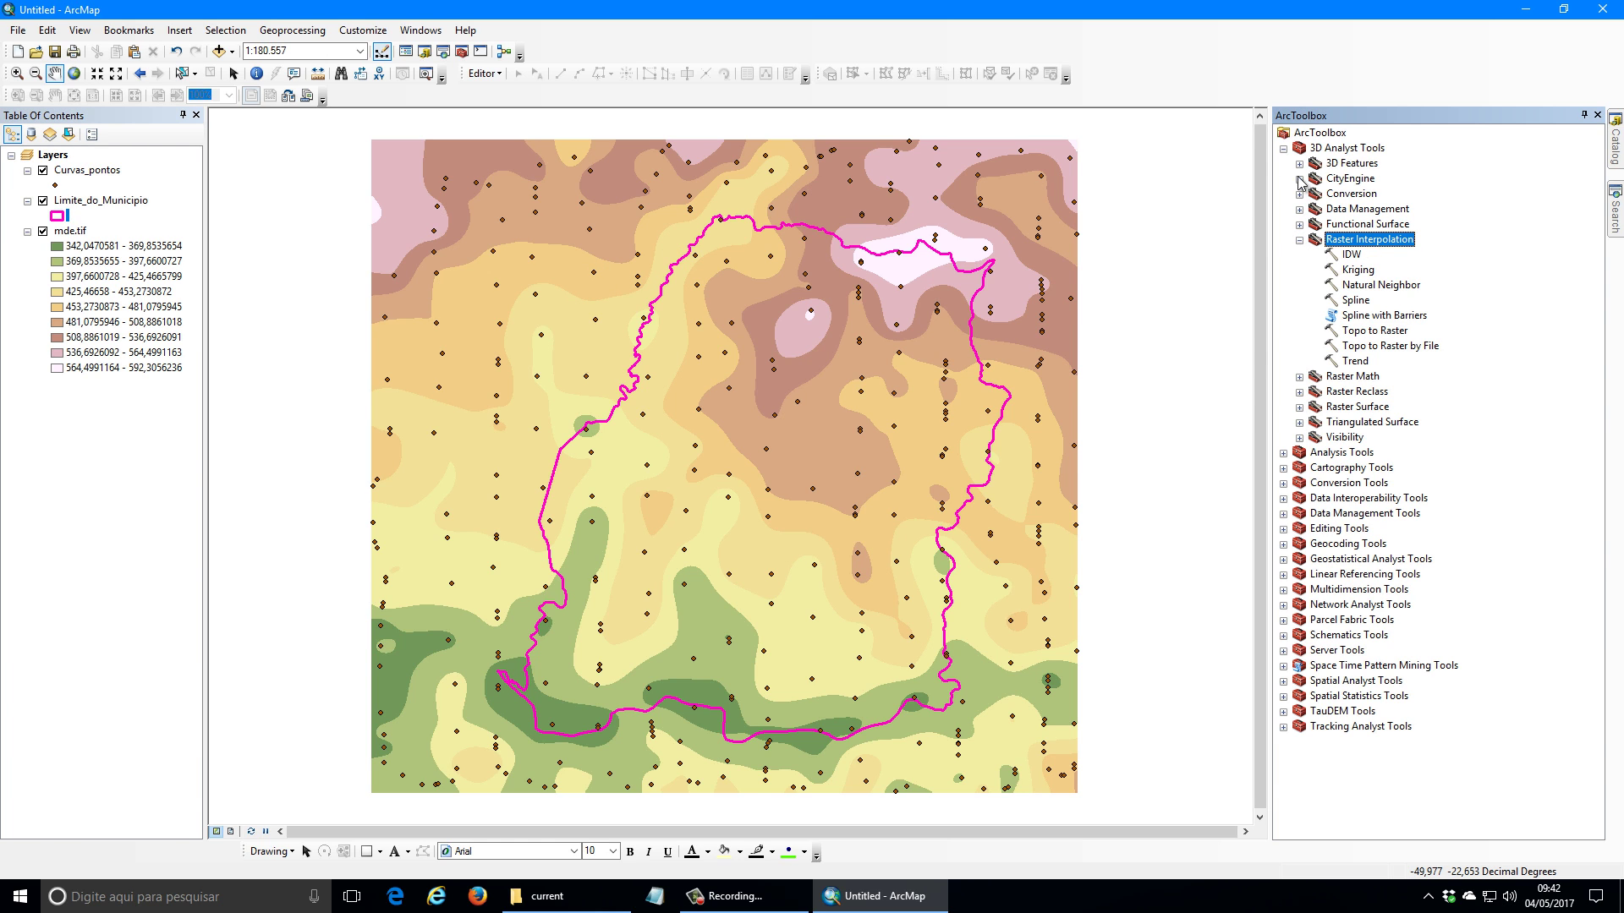
pyautogui.click(1299, 241)
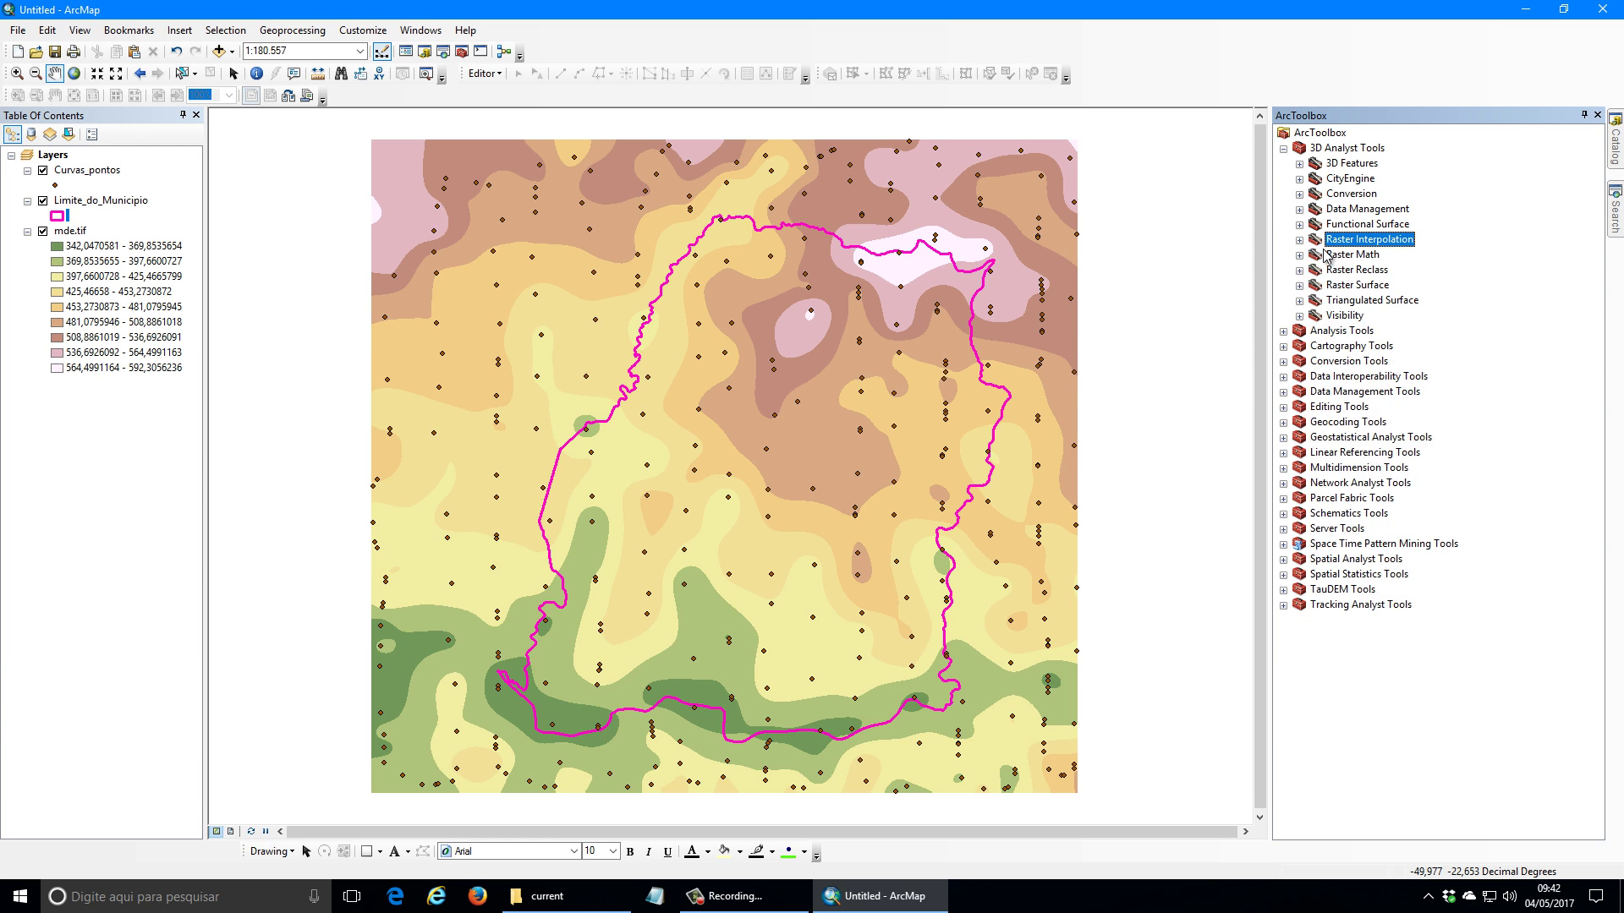
pyautogui.click(1339, 290)
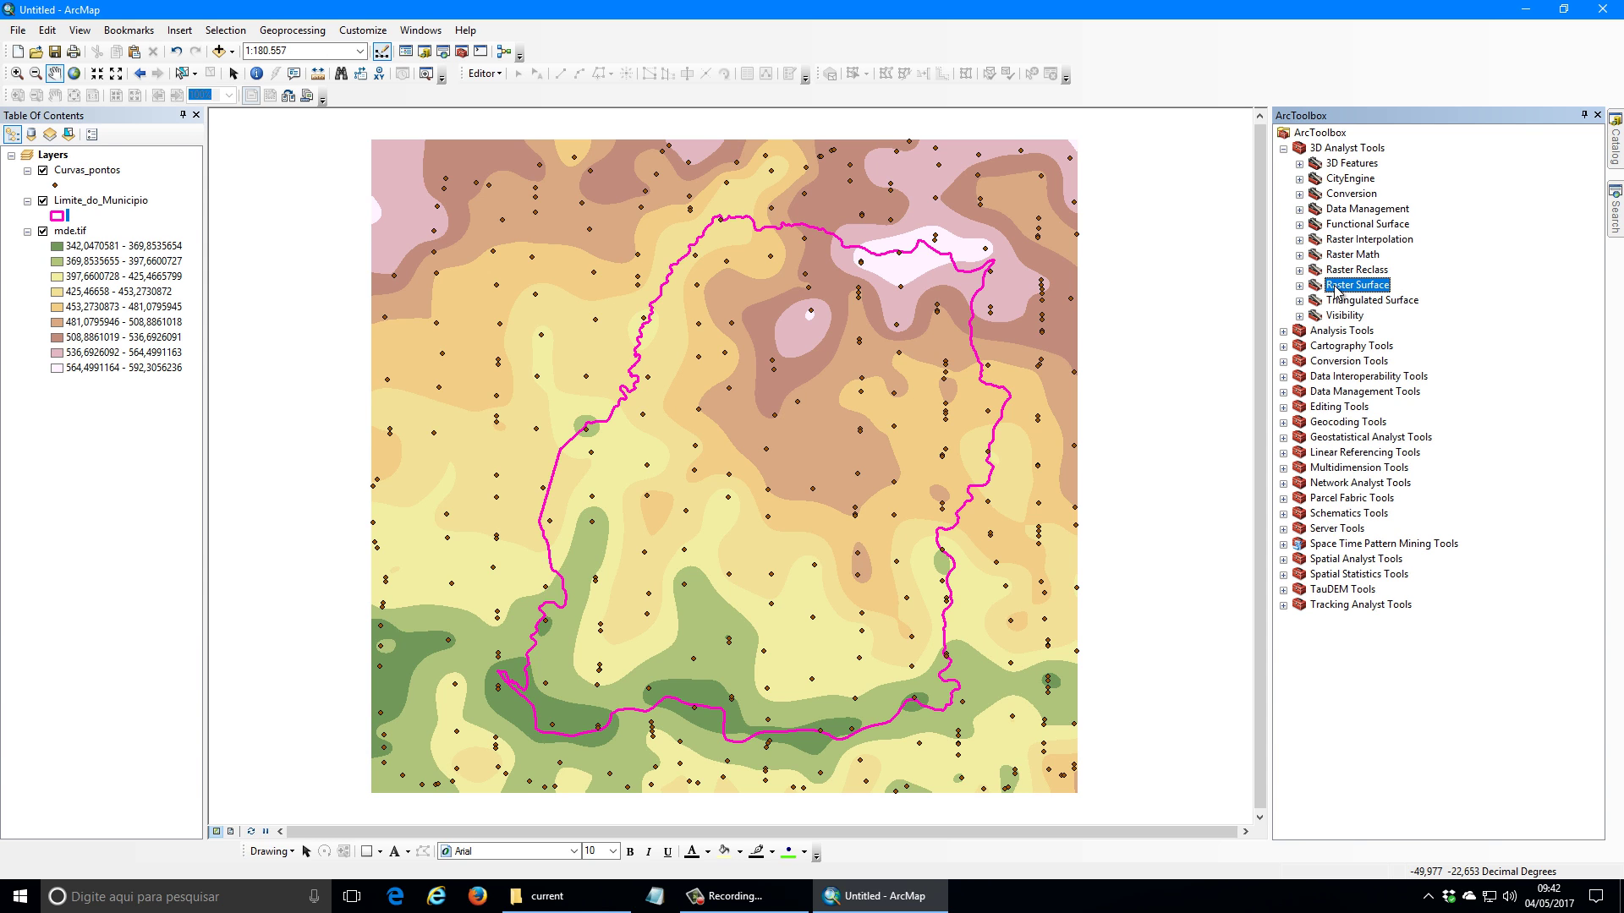
pyautogui.click(1299, 286)
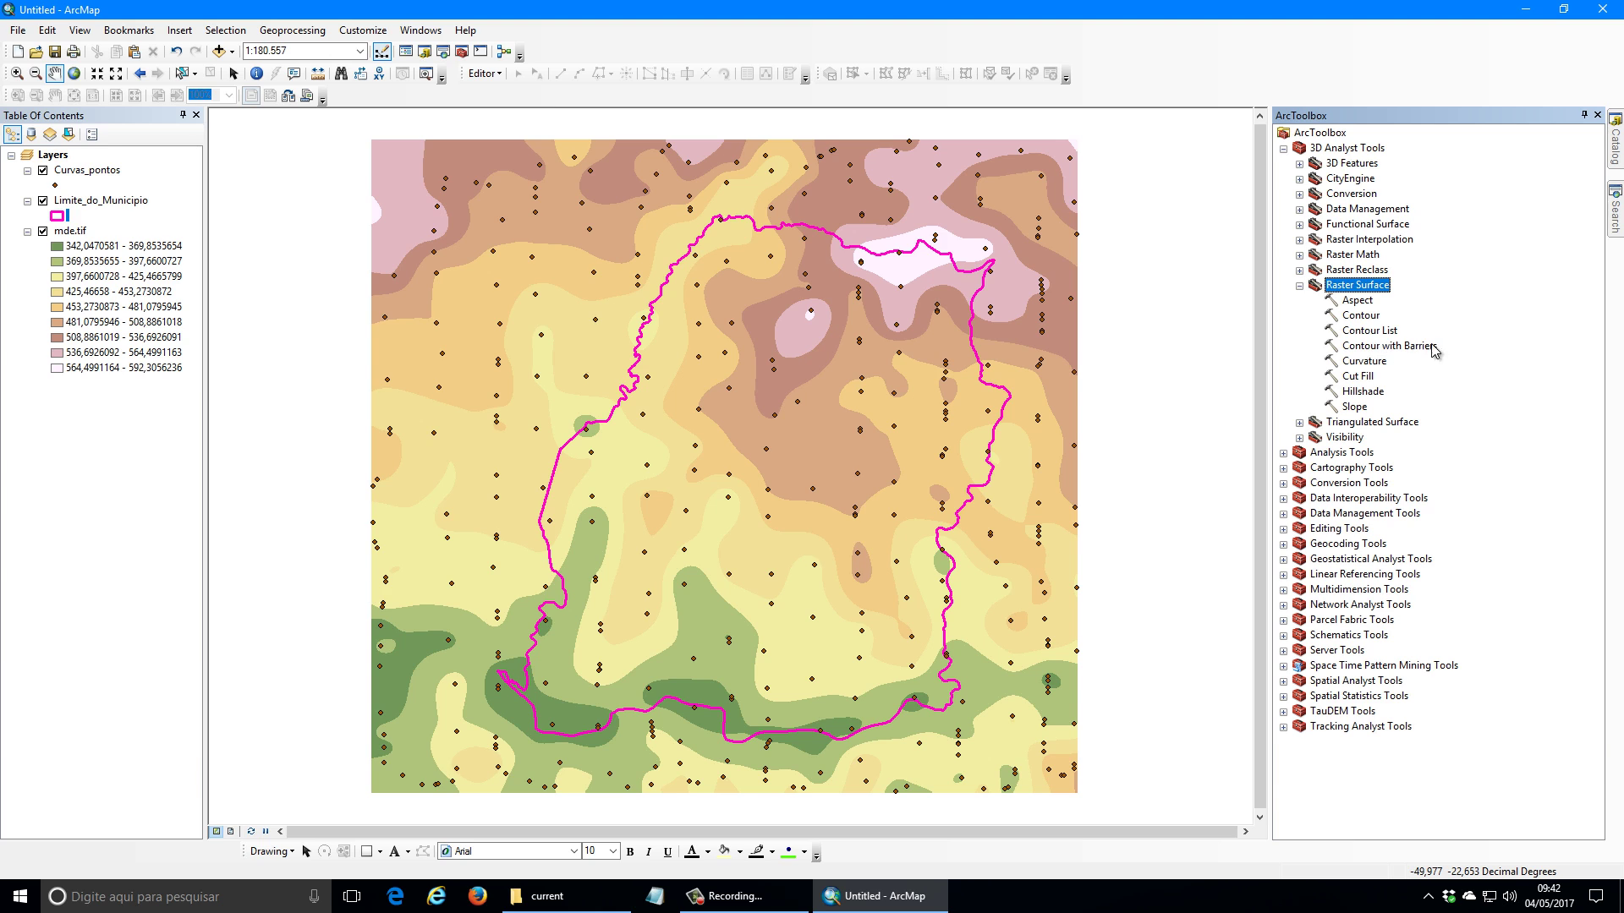
pyautogui.click(1367, 348)
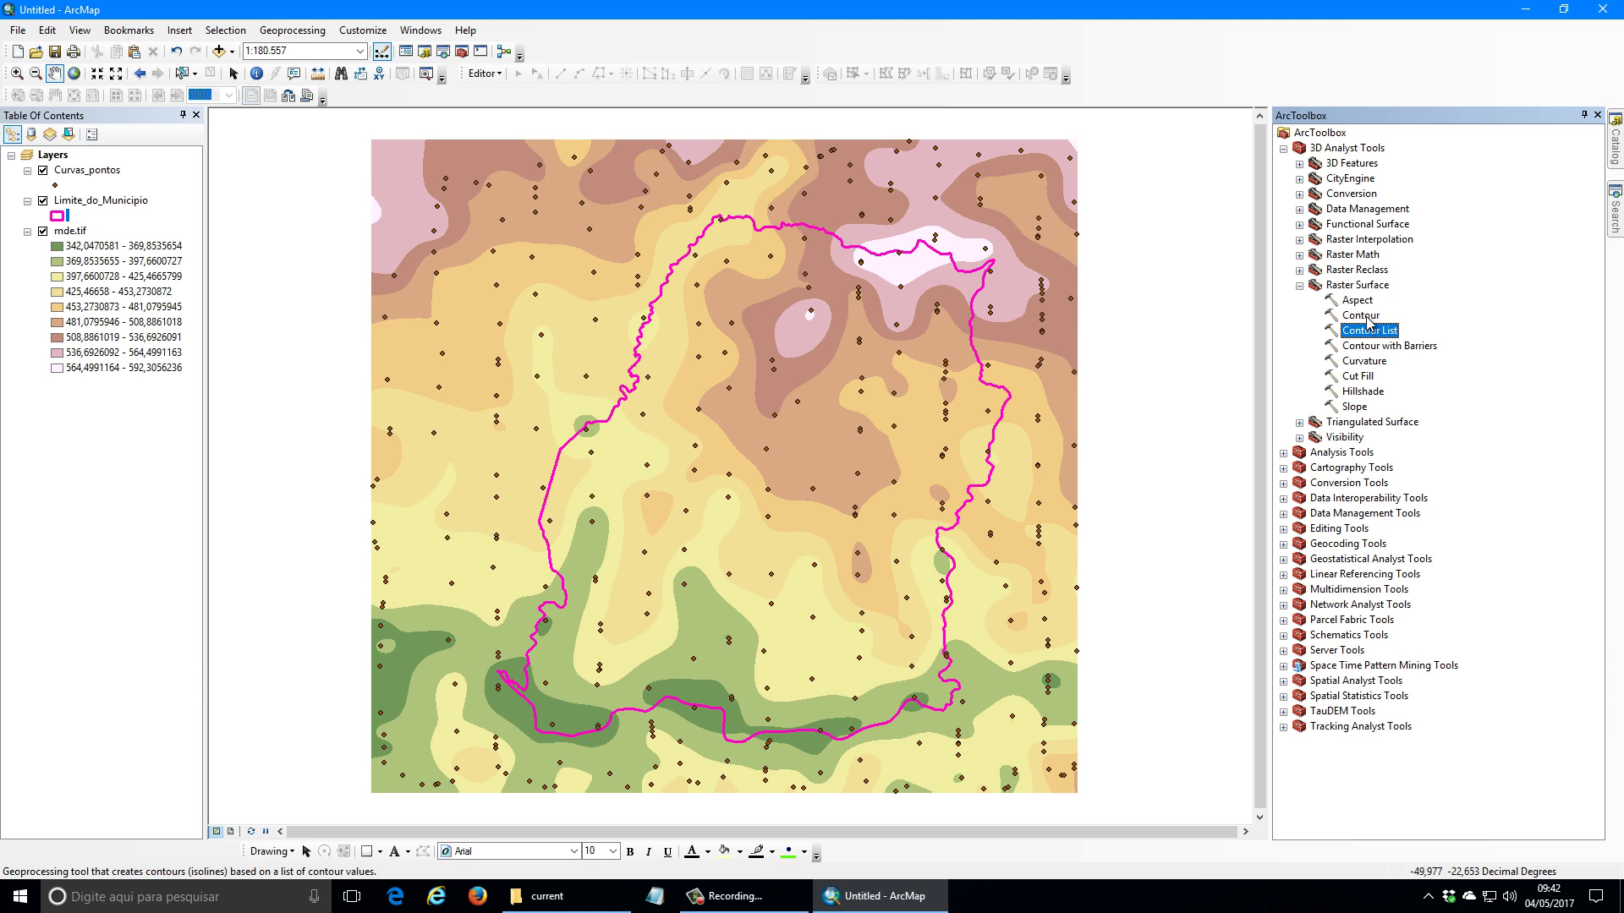
pyautogui.click(1364, 320)
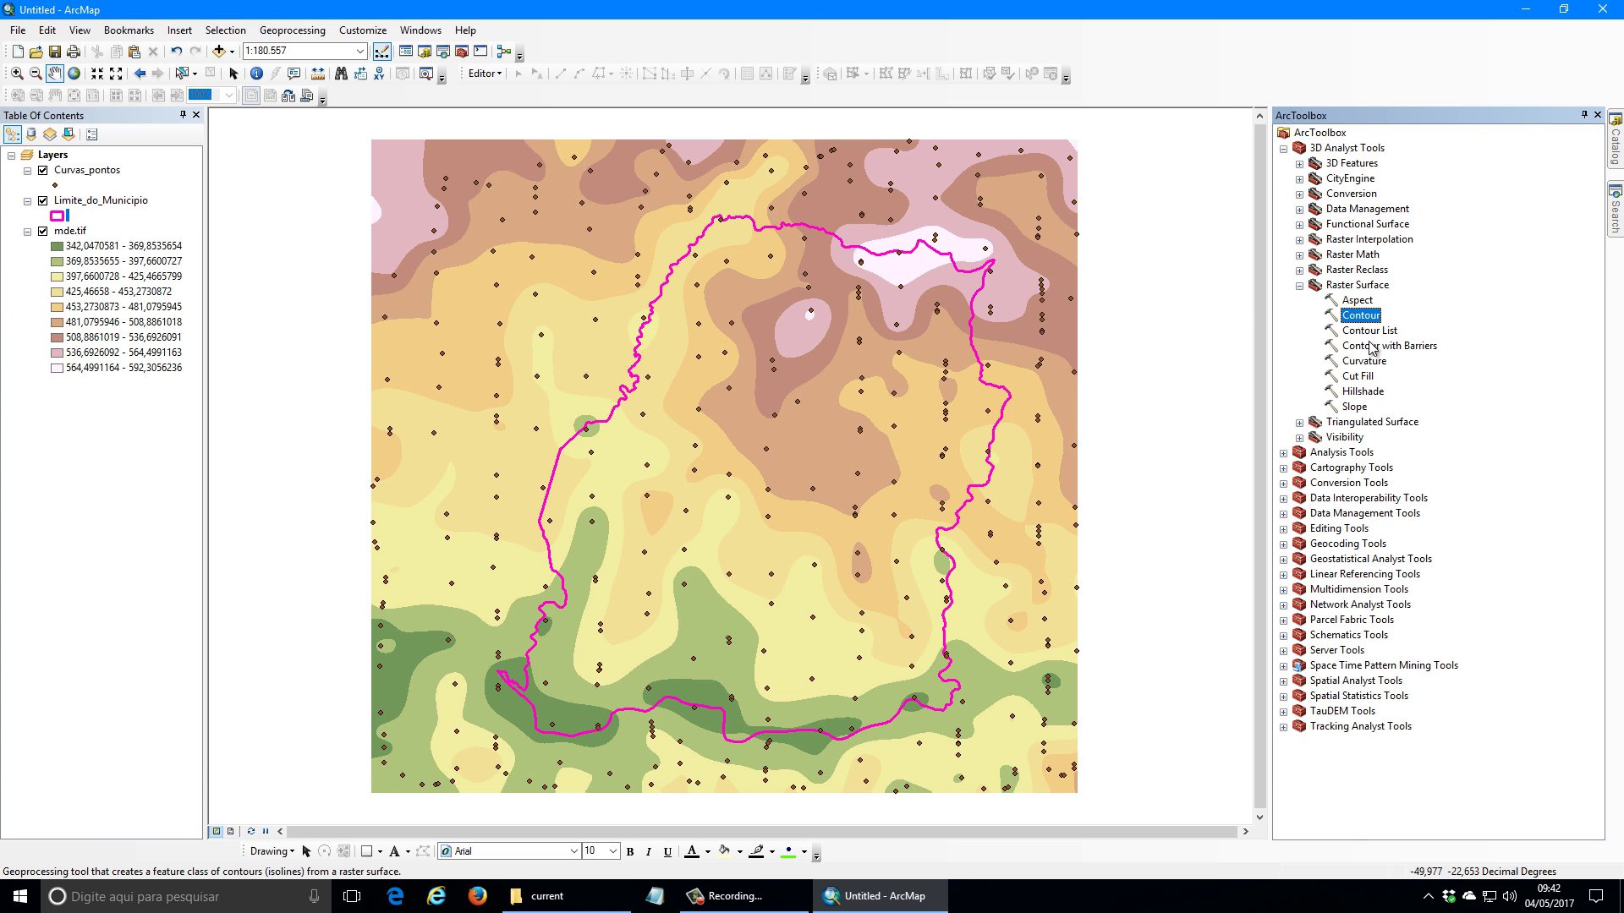
pyautogui.doubleClick(1379, 350)
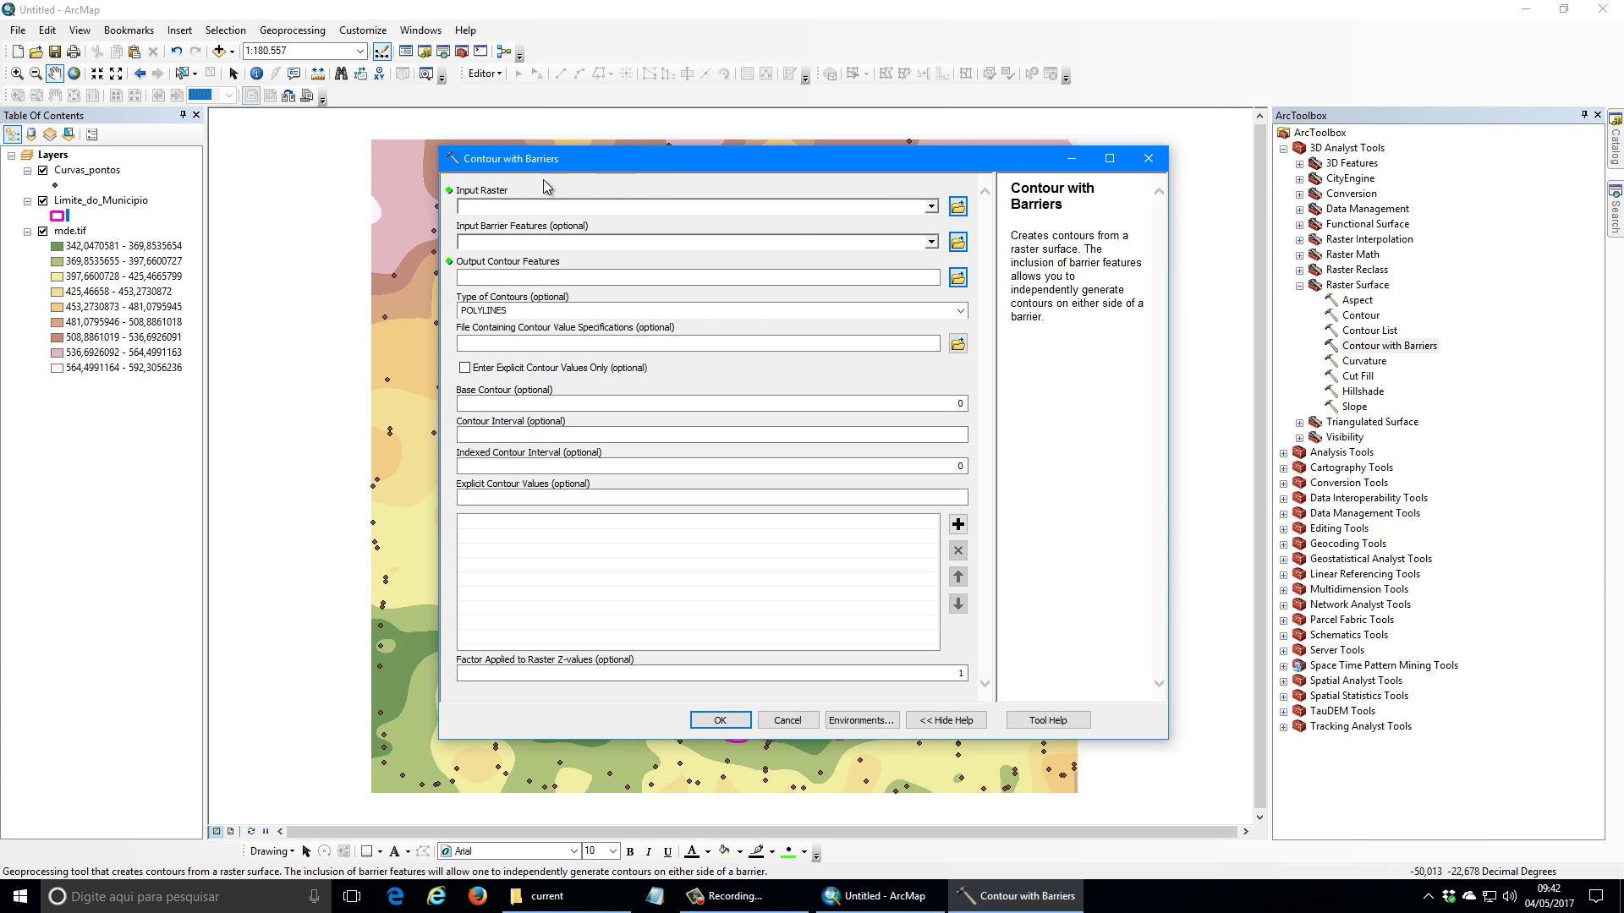
pyautogui.click(930, 206)
pyautogui.click(510, 223)
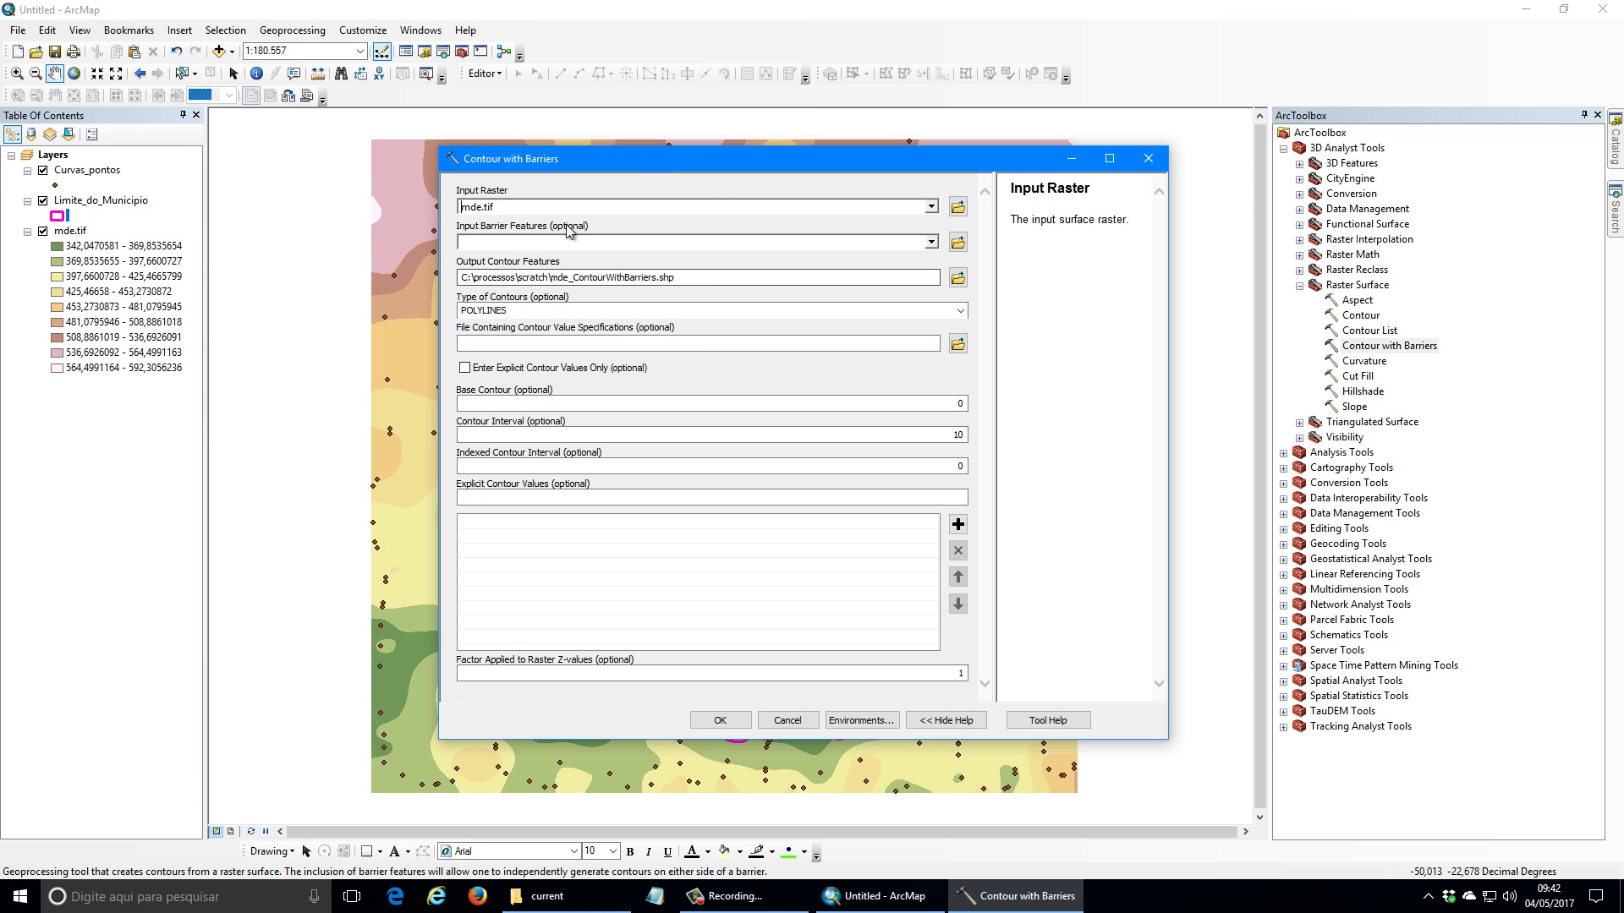
pyautogui.moveTo(668, 162); pyautogui.dragTo(1169, 163)
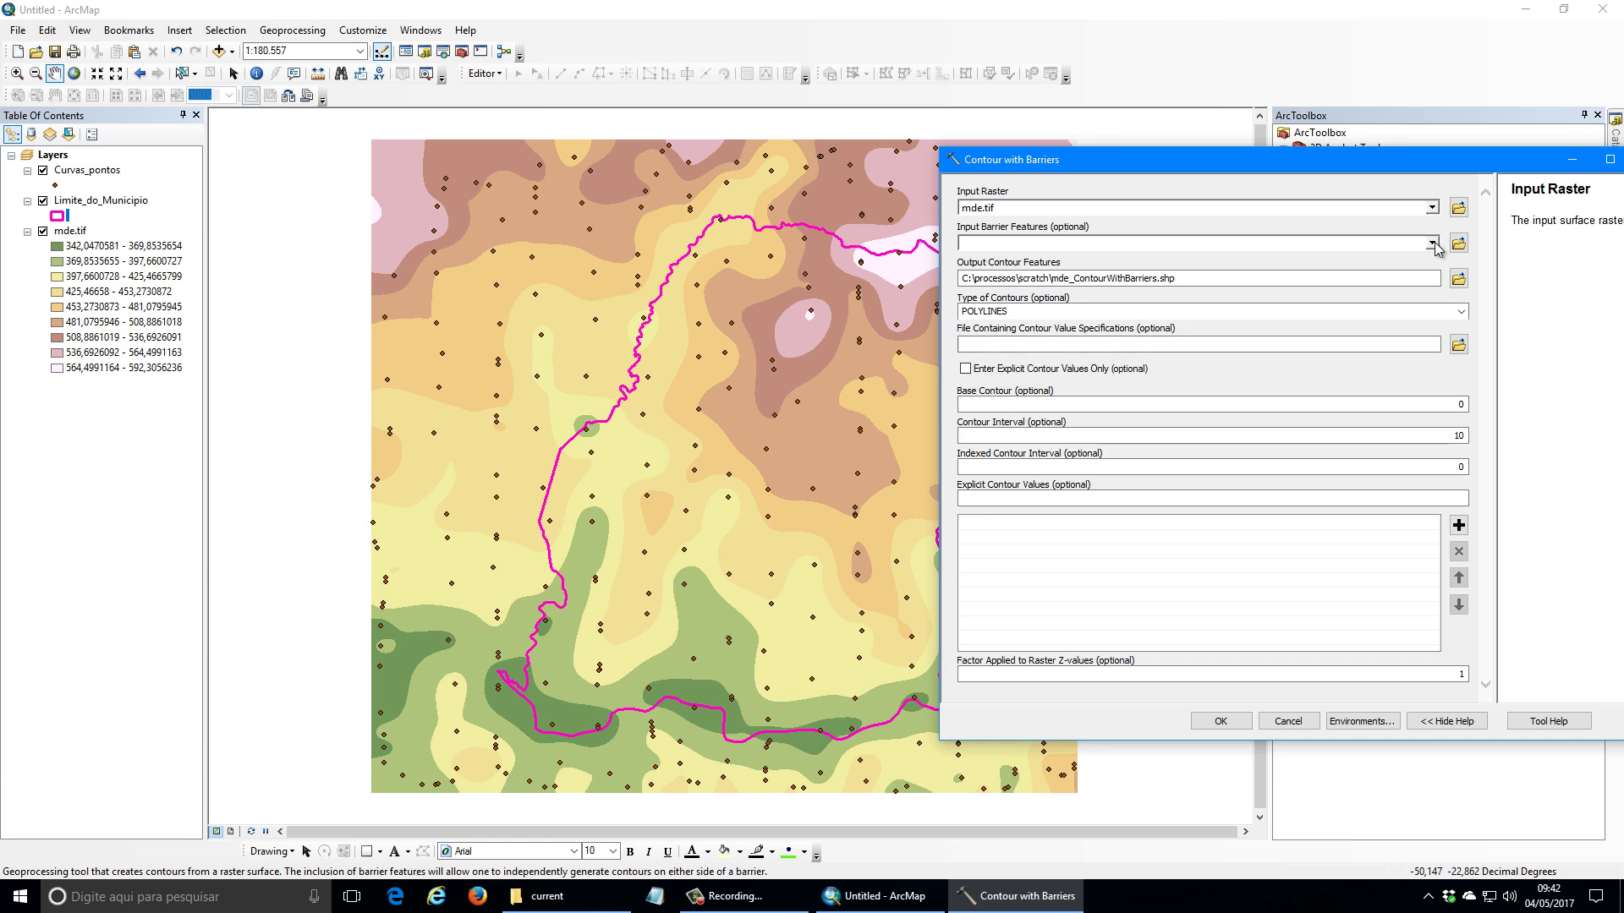
pyautogui.click(1188, 243)
pyautogui.click(1042, 260)
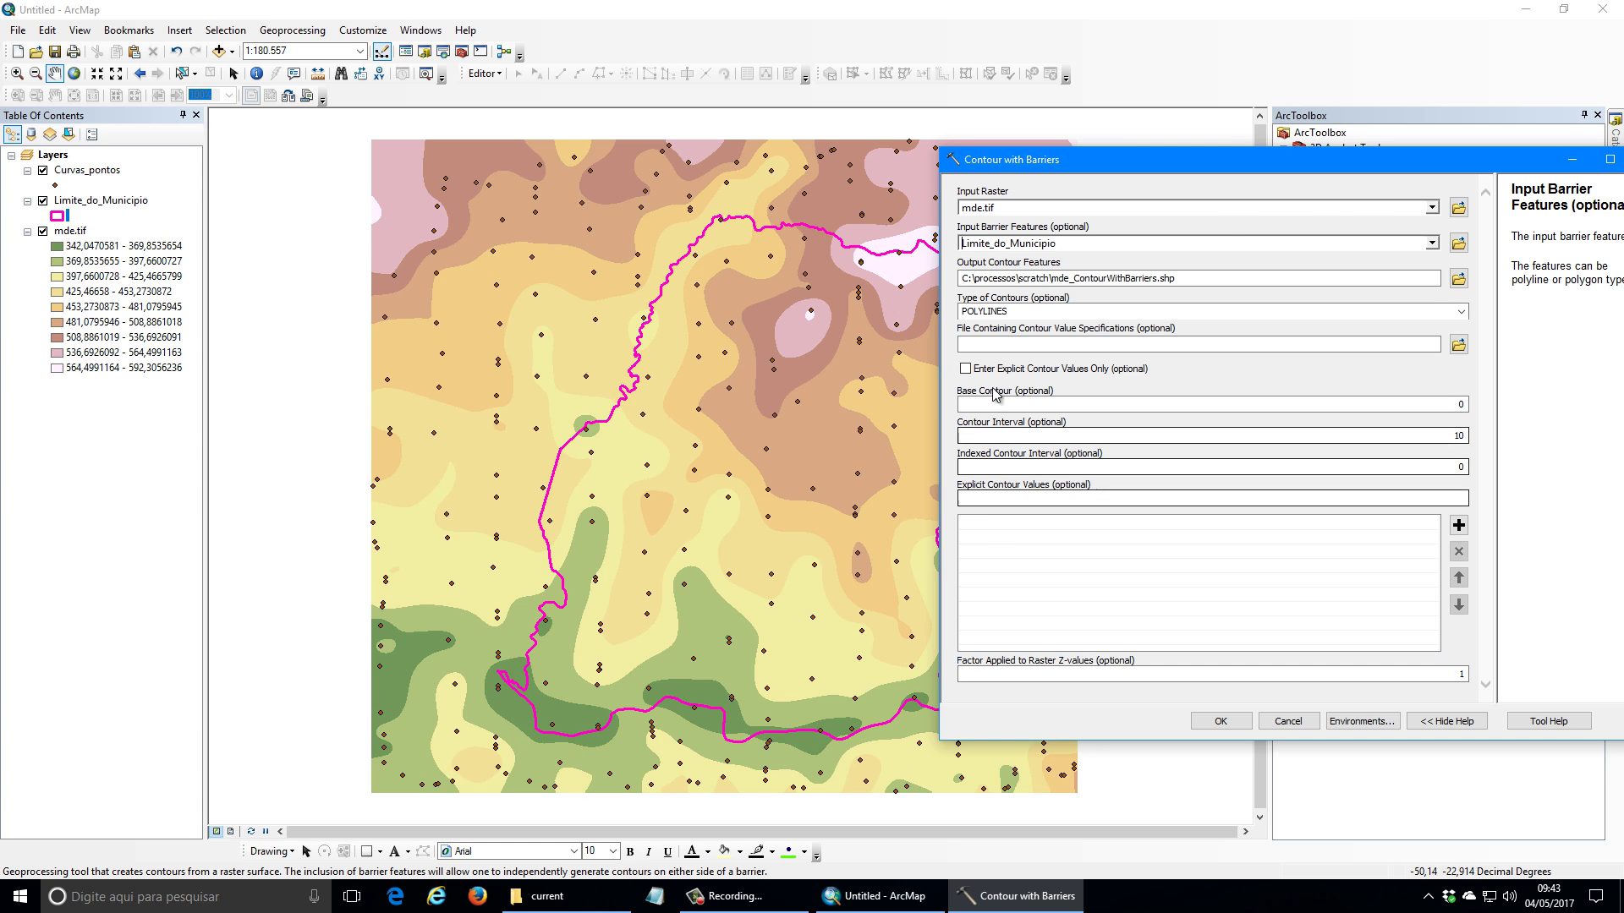
pyautogui.moveTo(1116, 160); pyautogui.dragTo(659, 162)
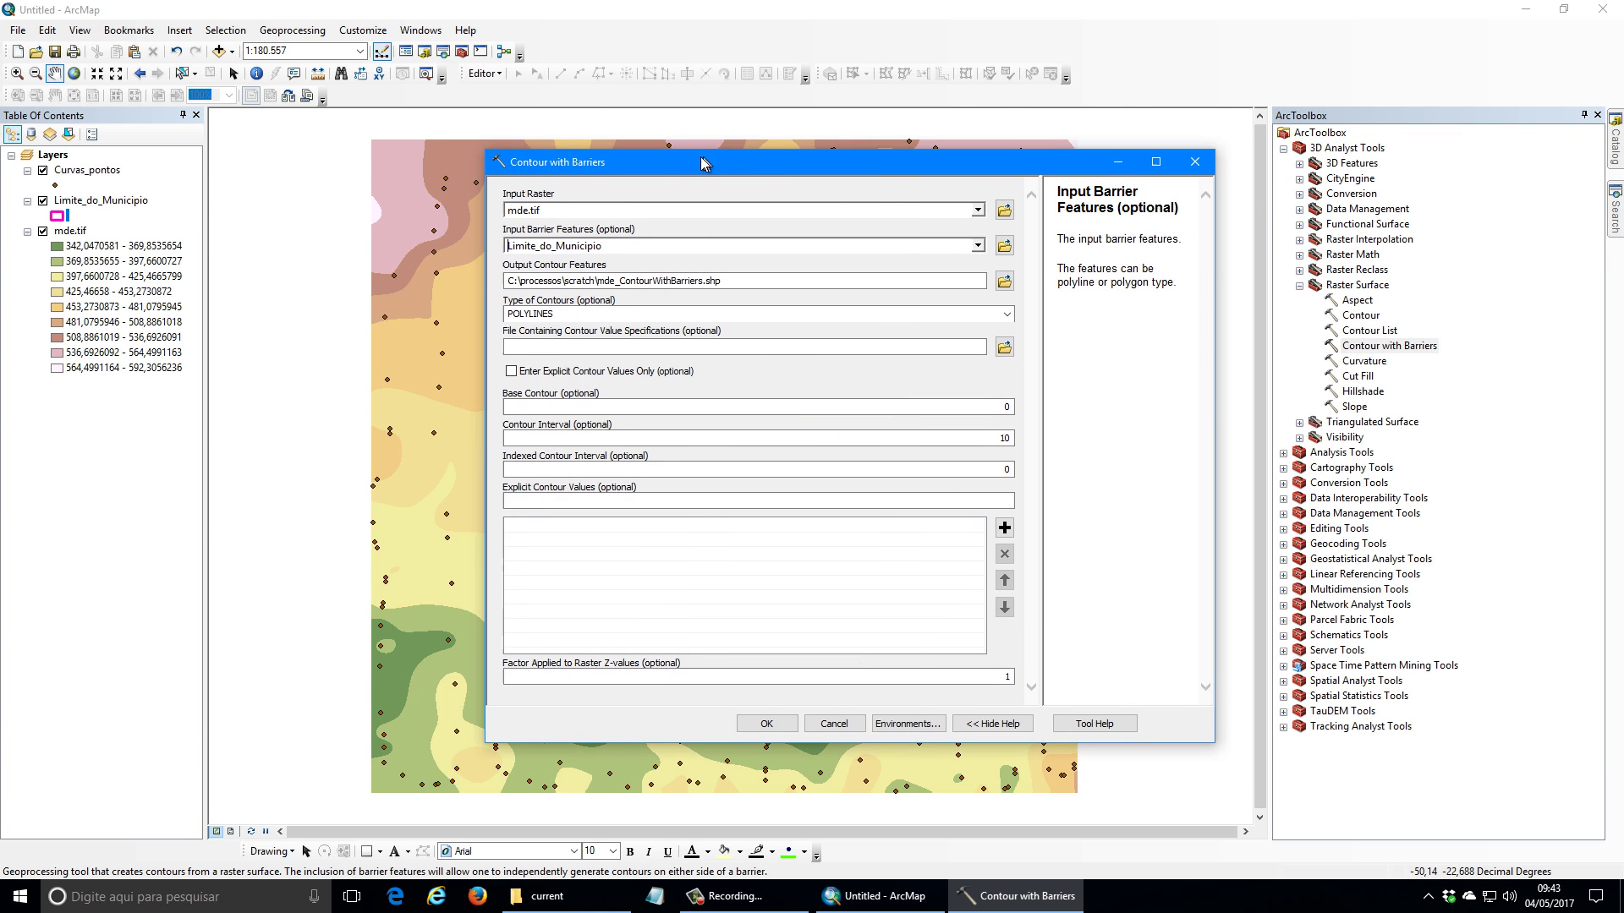
pyautogui.click(975, 245)
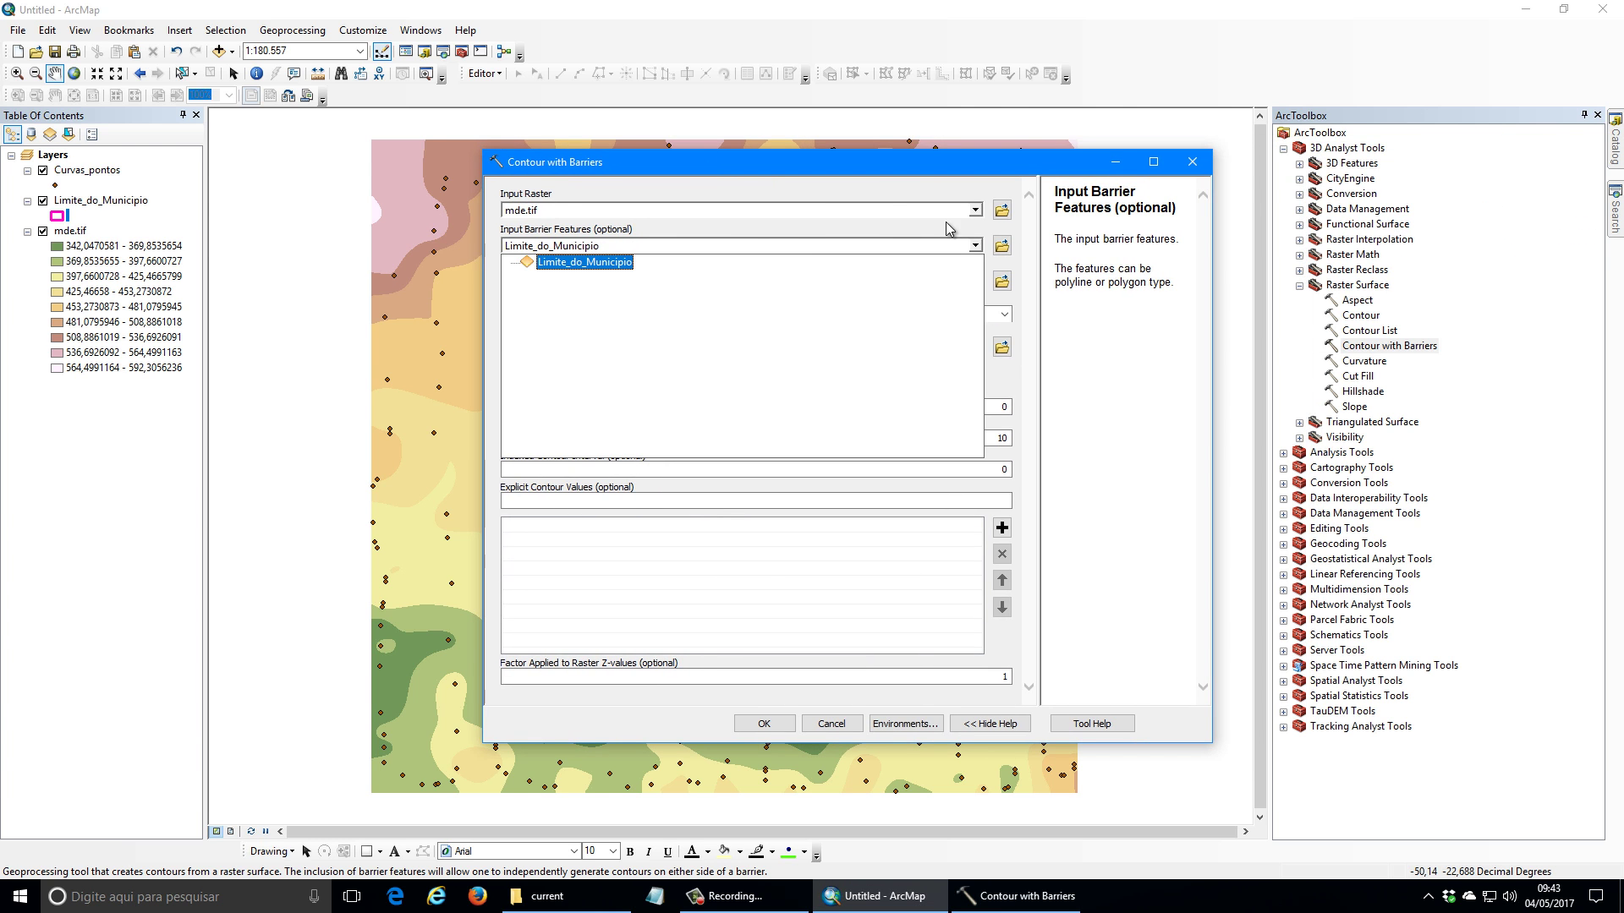
pyautogui.click(951, 237)
pyautogui.click(1192, 162)
# Step: Start the Contour with Barriers tool with mde.tif as the input raster
pyautogui.doubleClick(1378, 345)
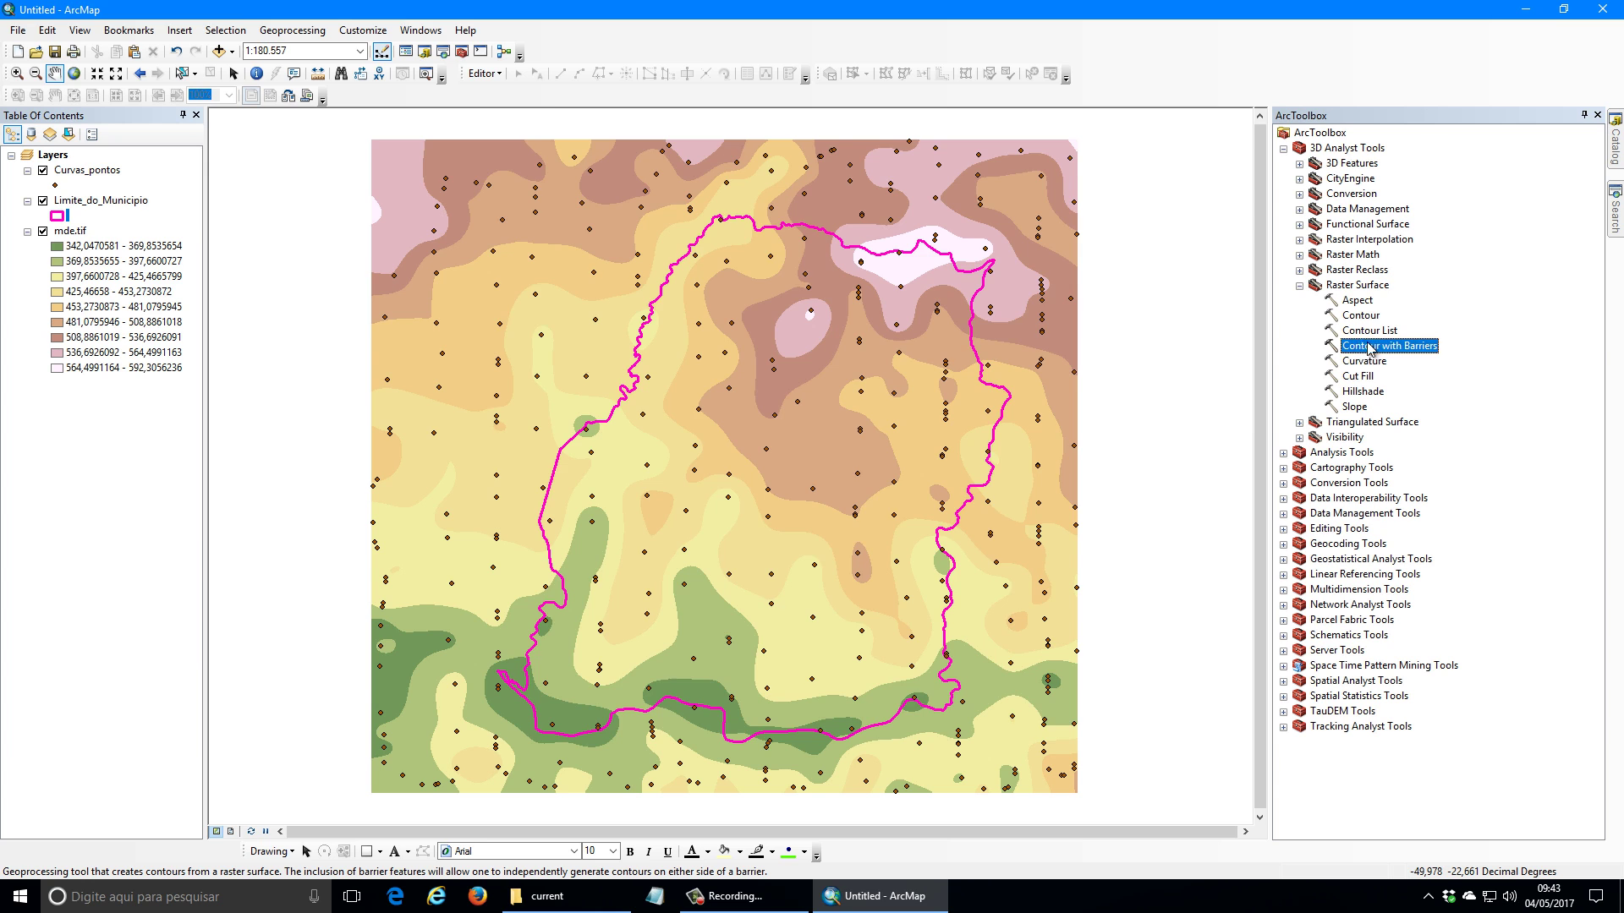
pyautogui.click(996, 211)
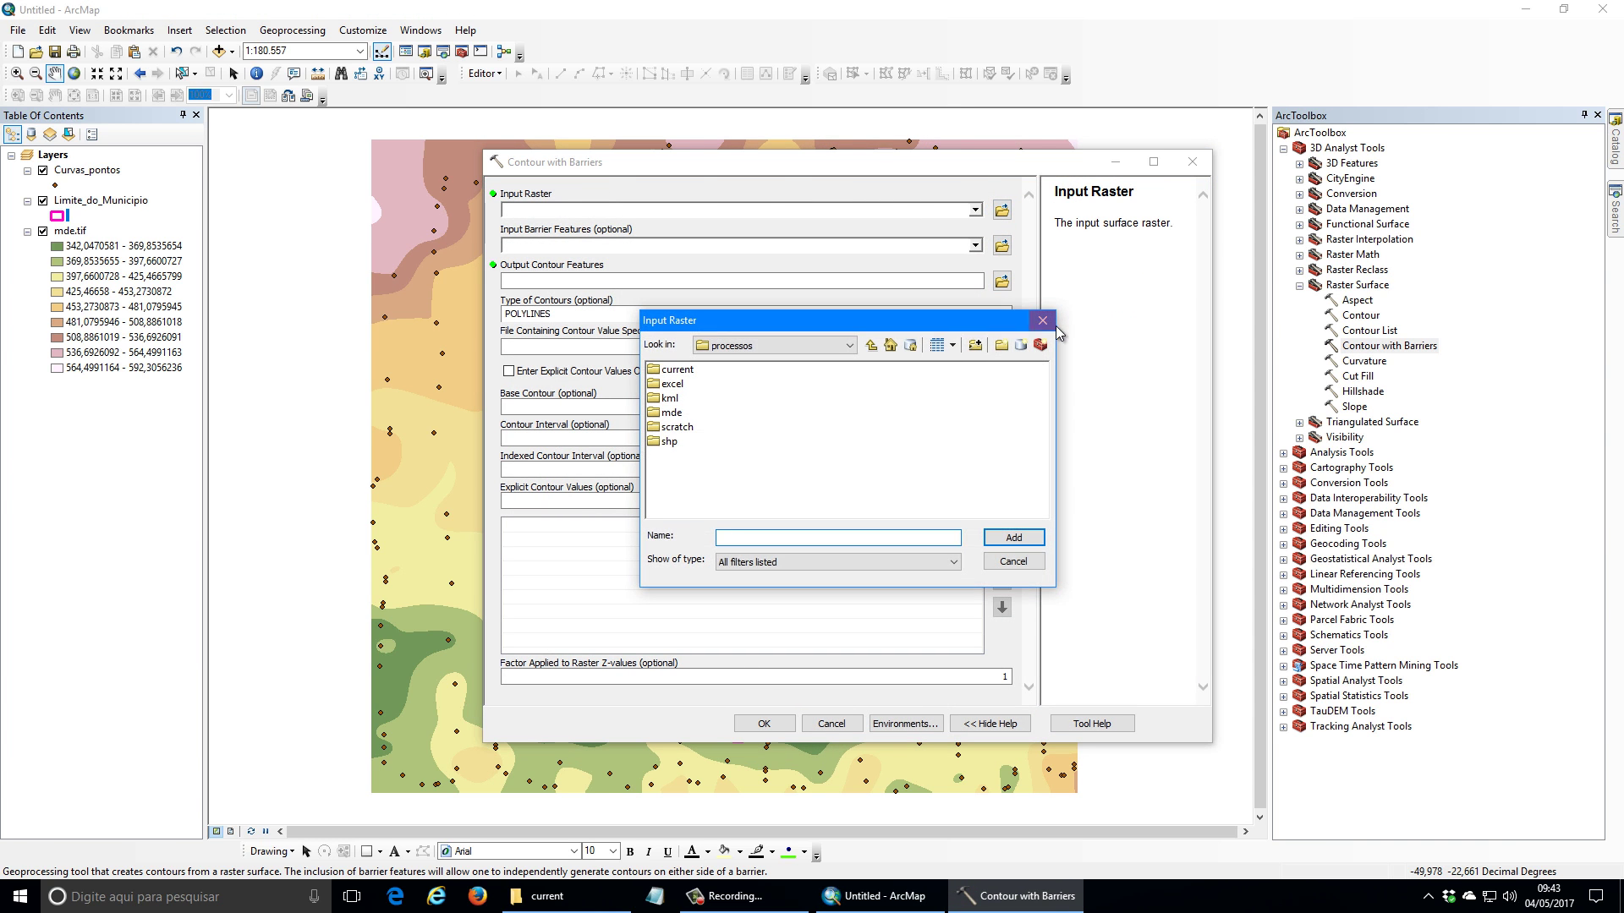
pyautogui.click(1049, 321)
pyautogui.click(980, 209)
pyautogui.click(551, 226)
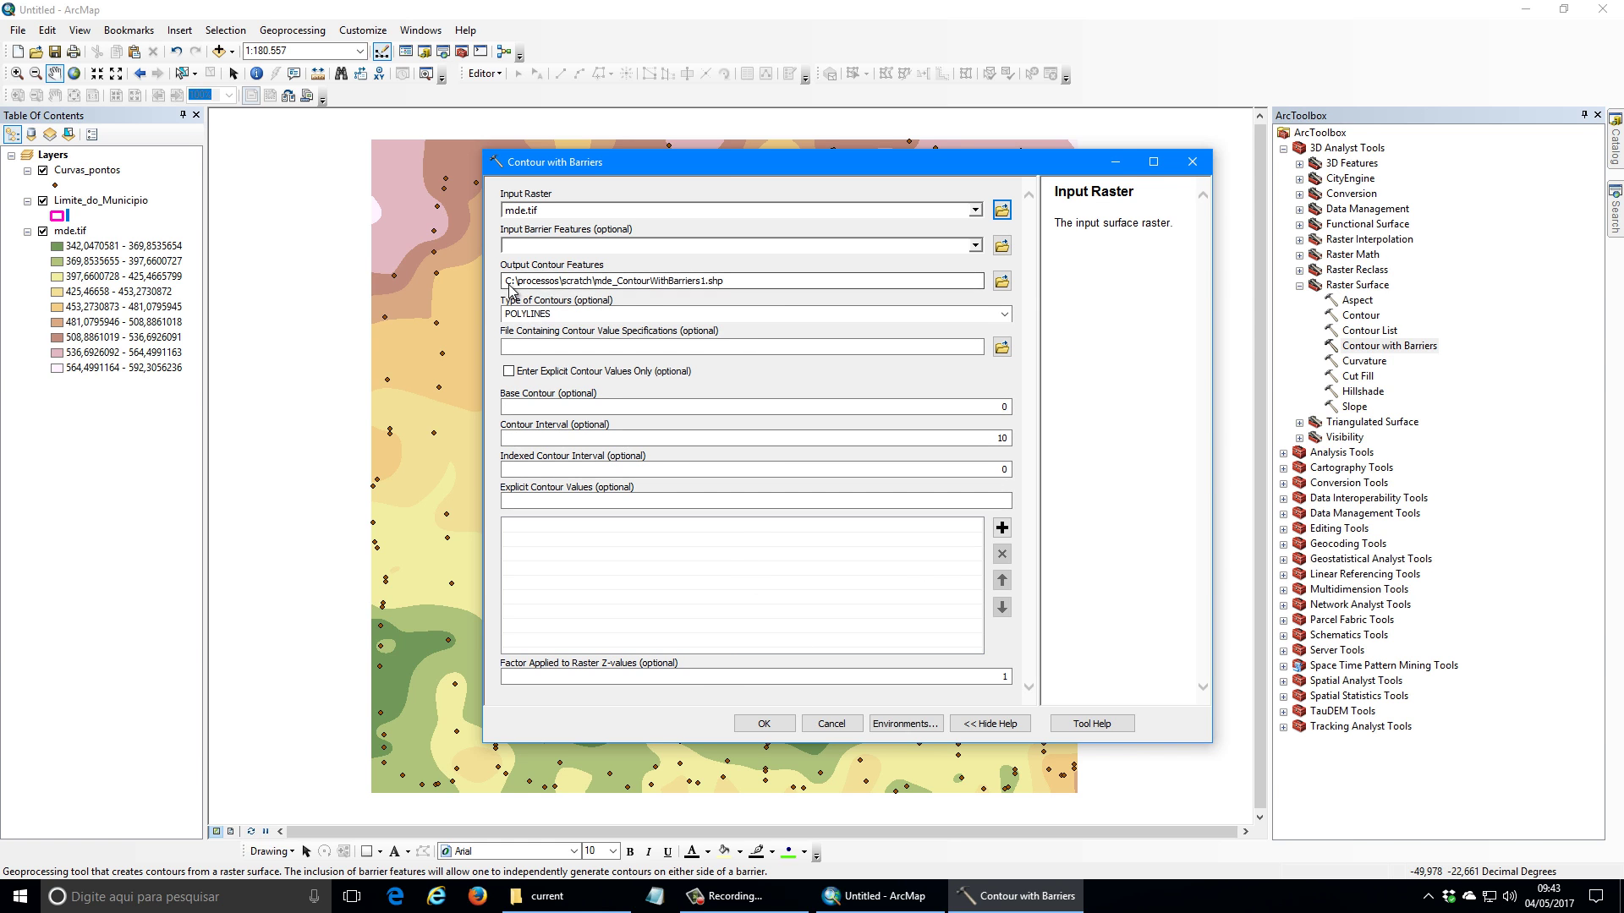
# Step: Set the output contour features to be saved as curvas.shp inside the shp folder
pyautogui.click(1002, 281)
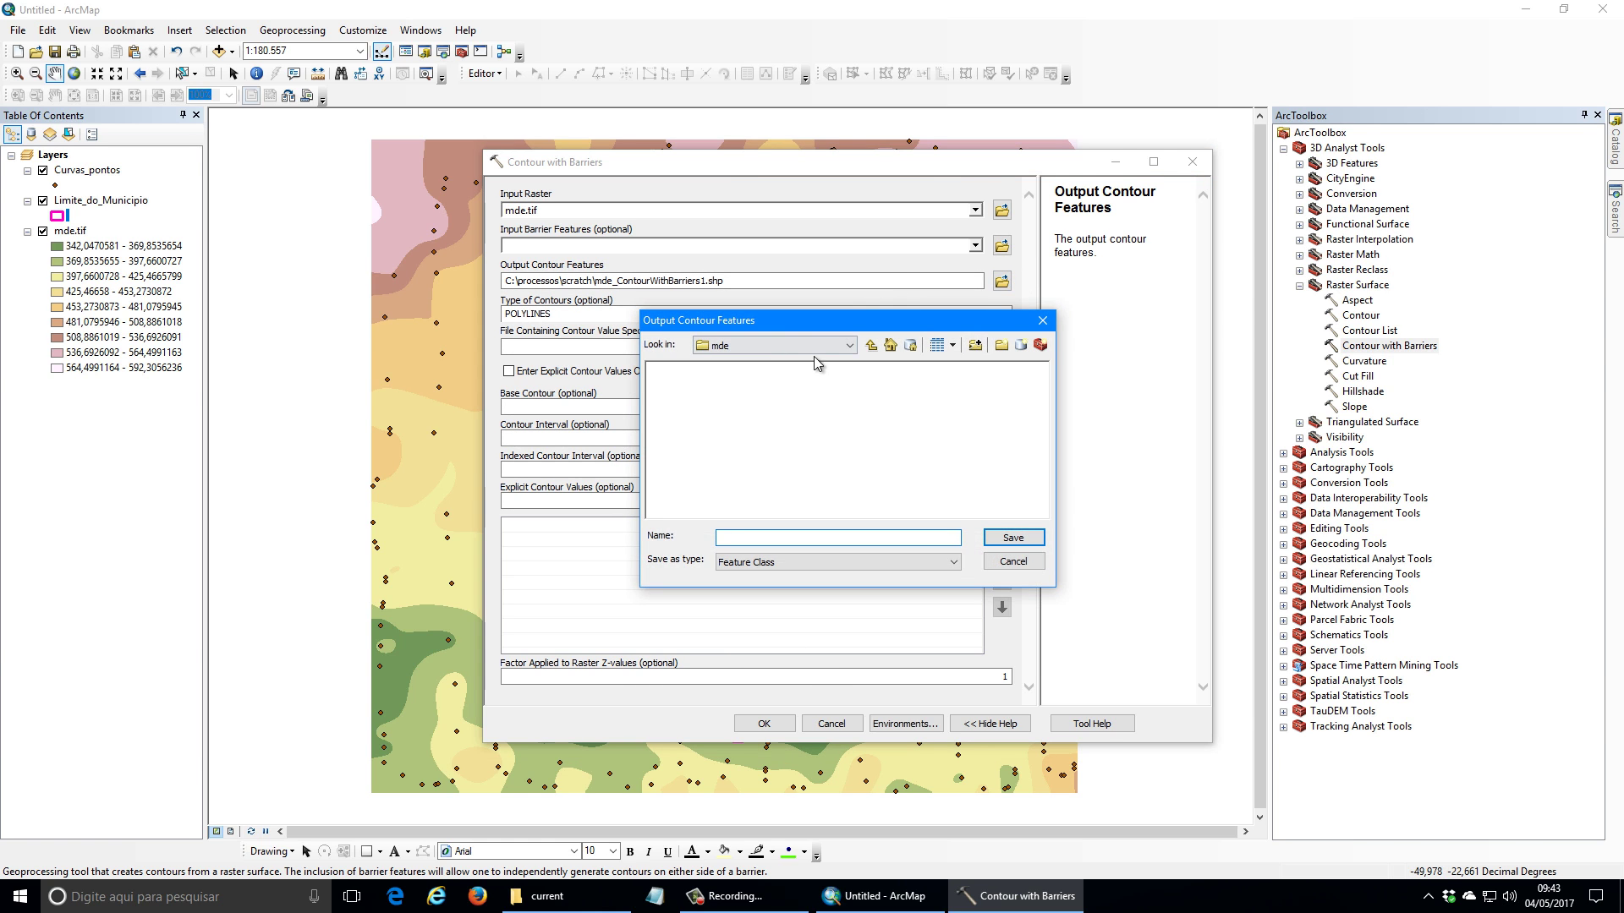
pyautogui.doubleClick(668, 441)
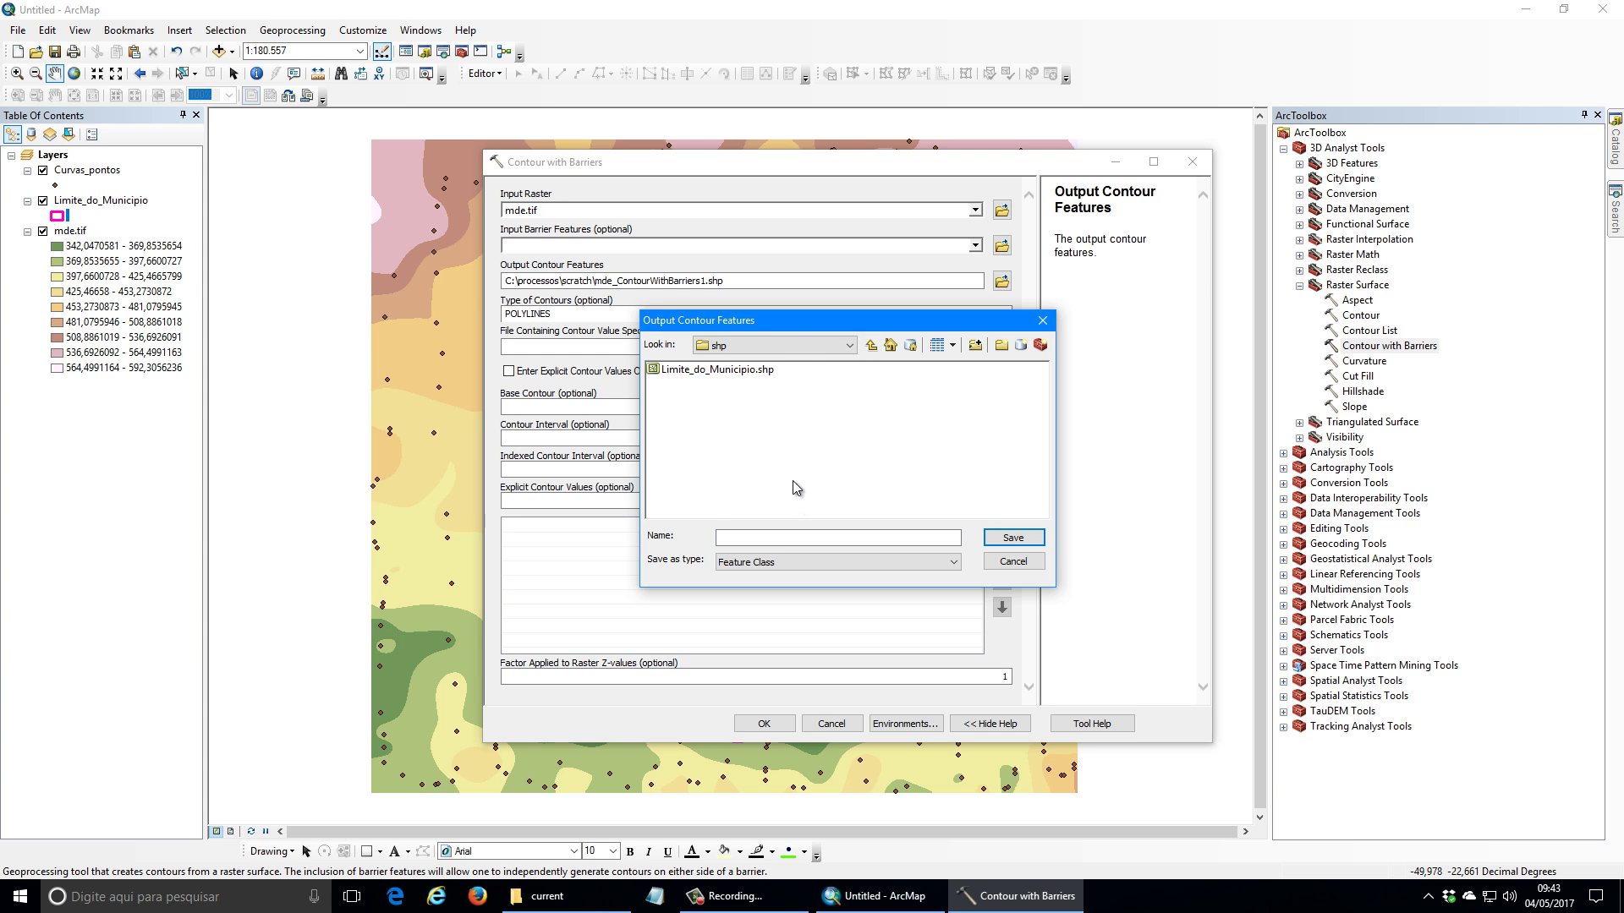
pyautogui.click(783, 539)
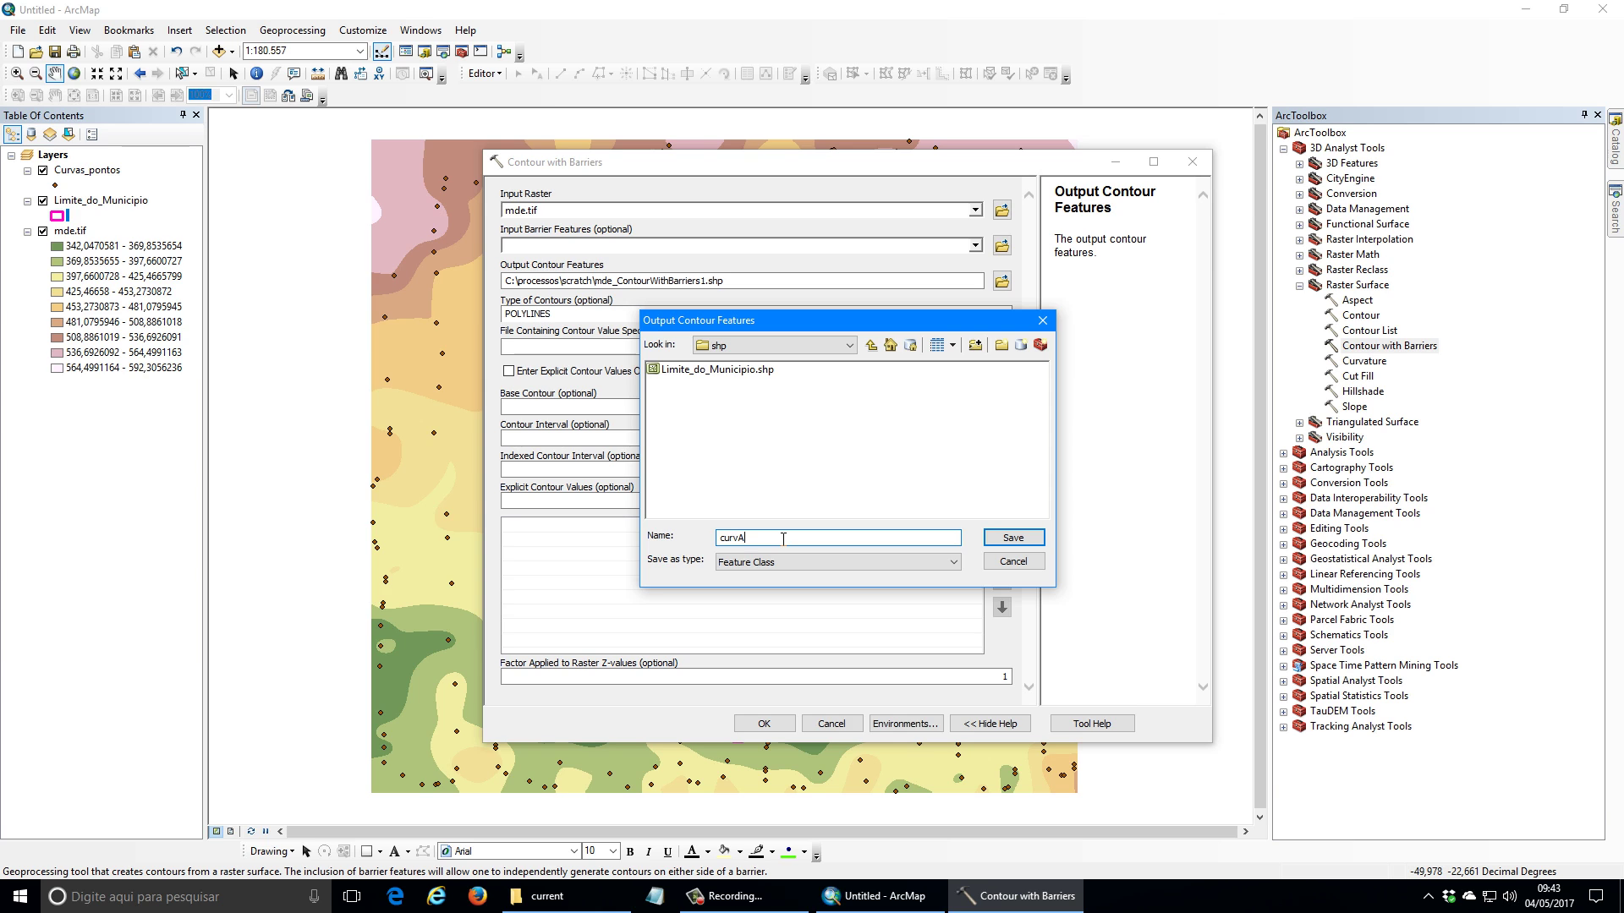
pyautogui.press('BackSpace')
pyautogui.write('as.shp')
pyautogui.click(1007, 538)
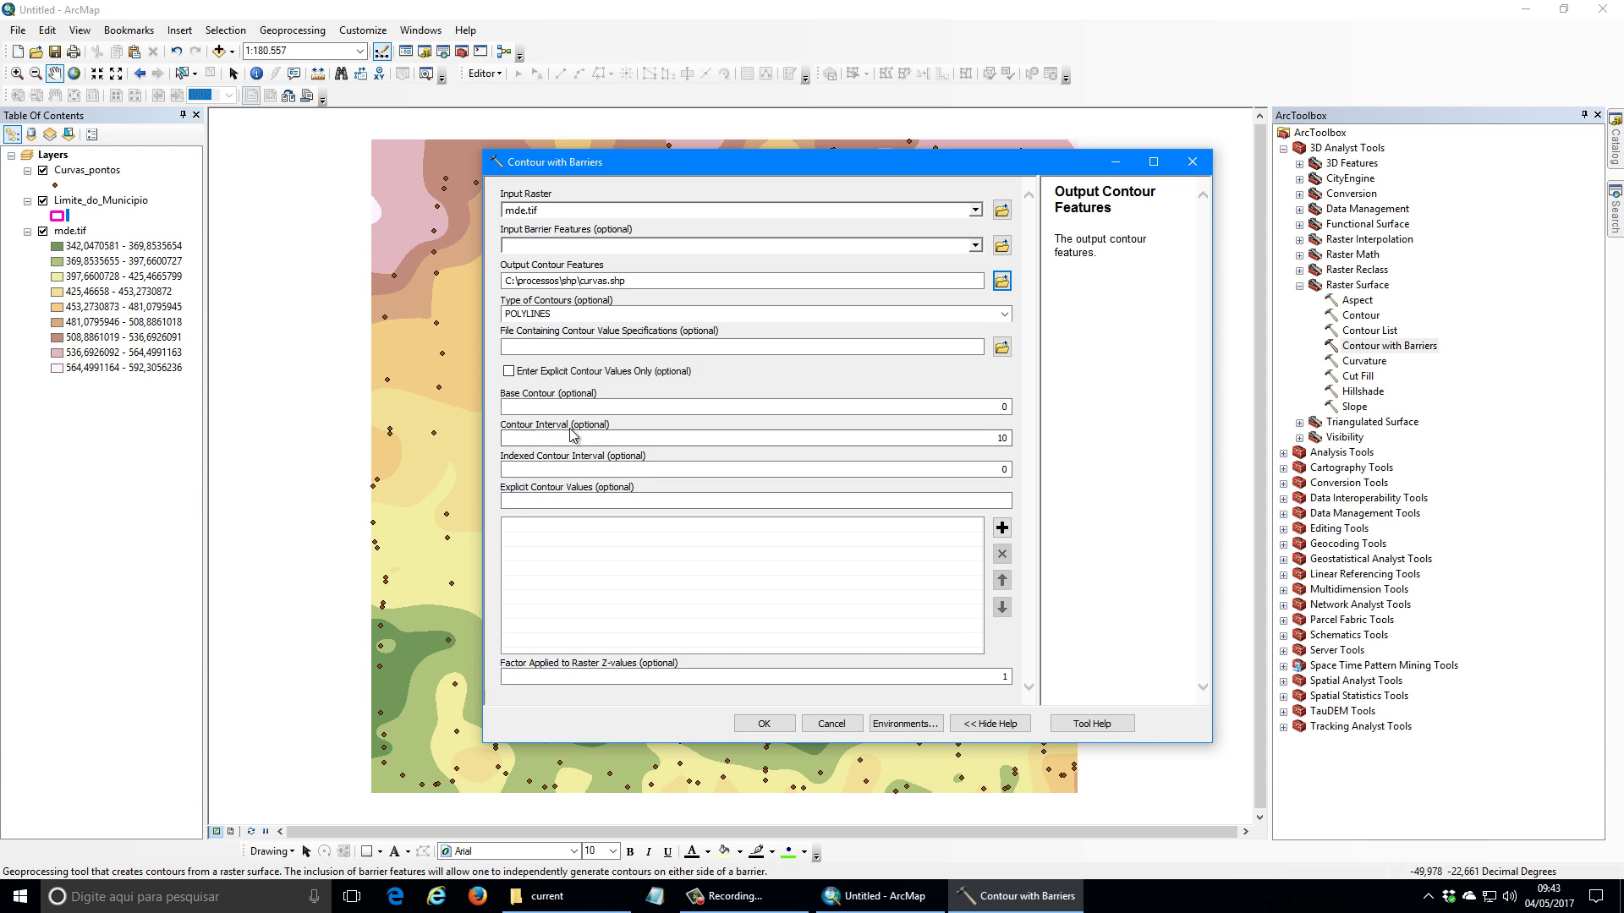
# Step: Set the contour interval to 10, run the contour generation and close the completion report
pyautogui.click(993, 438)
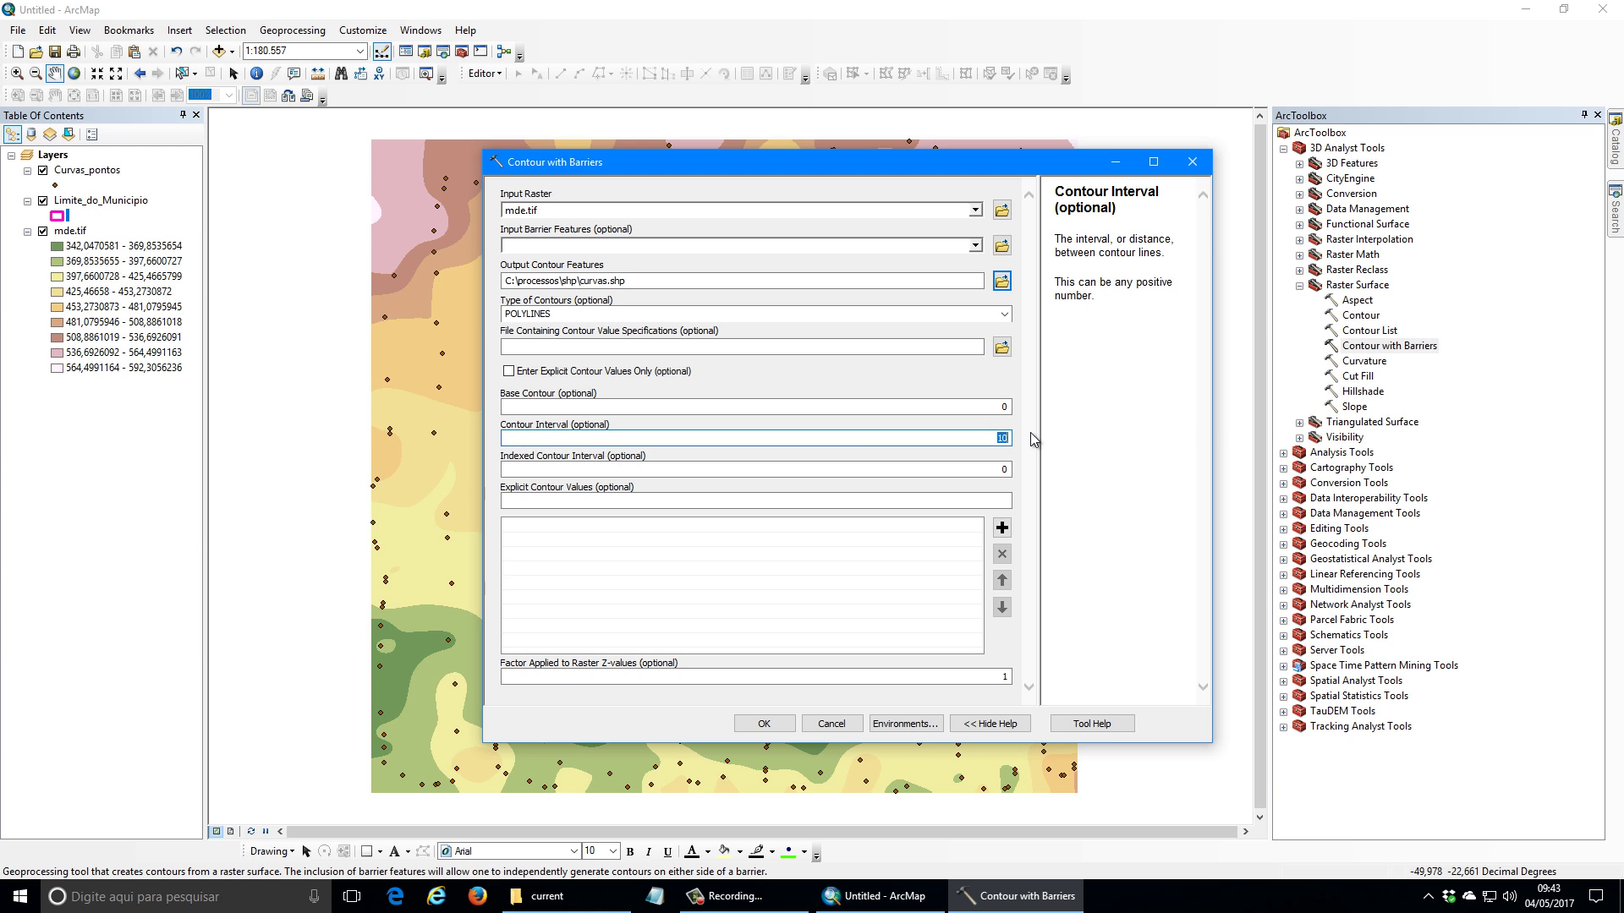
pyautogui.write('1')
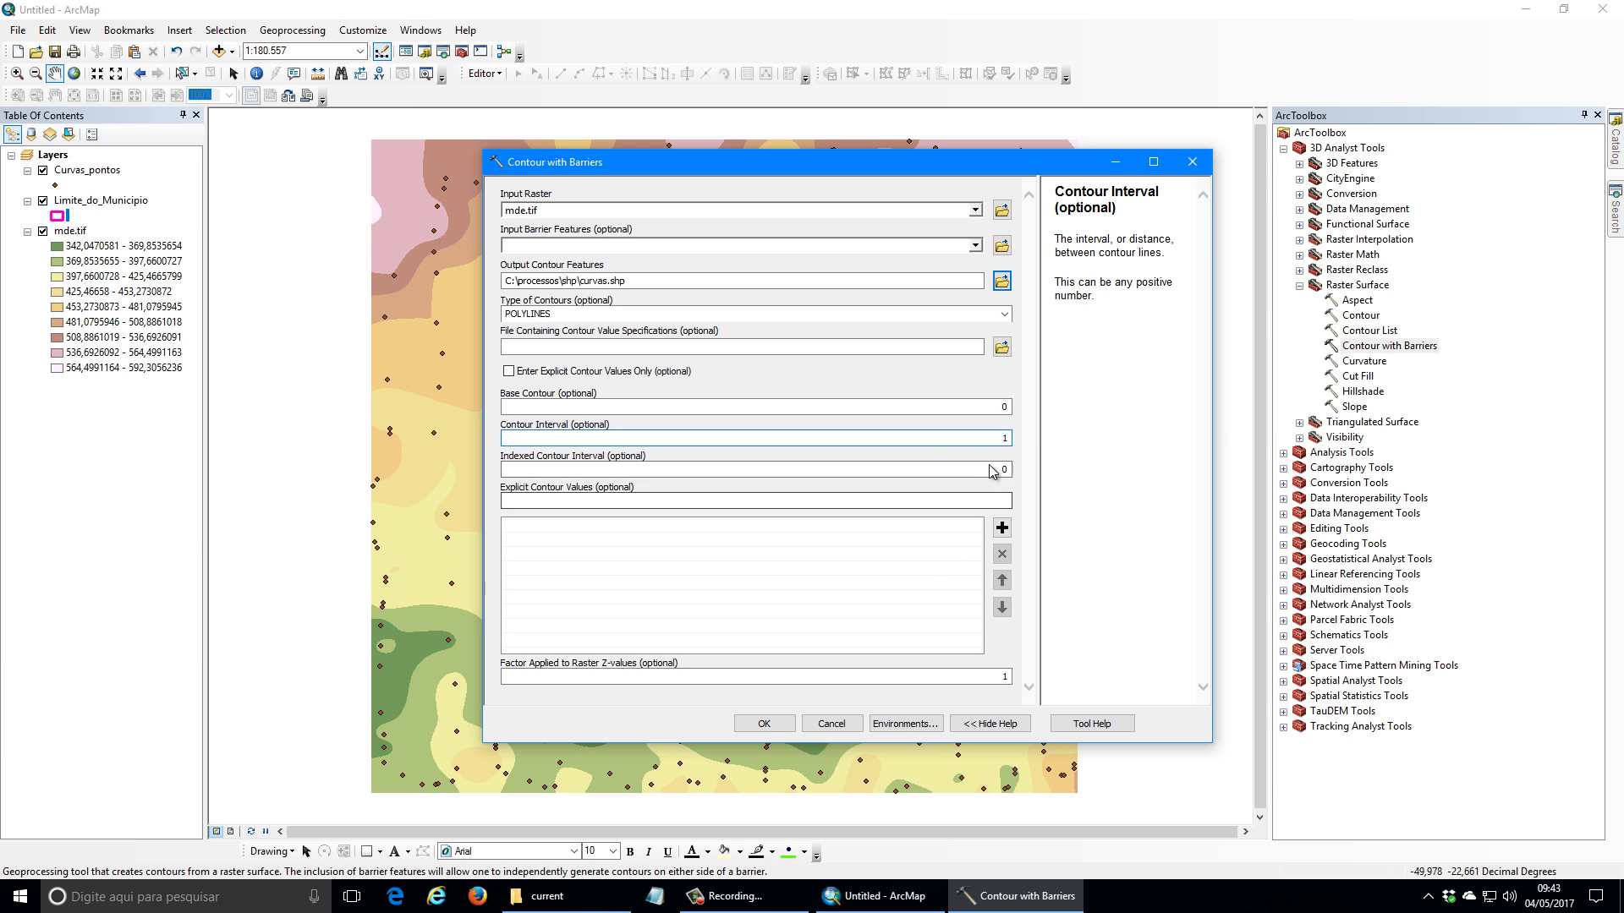
pyautogui.hotkey('shift', 'Home')
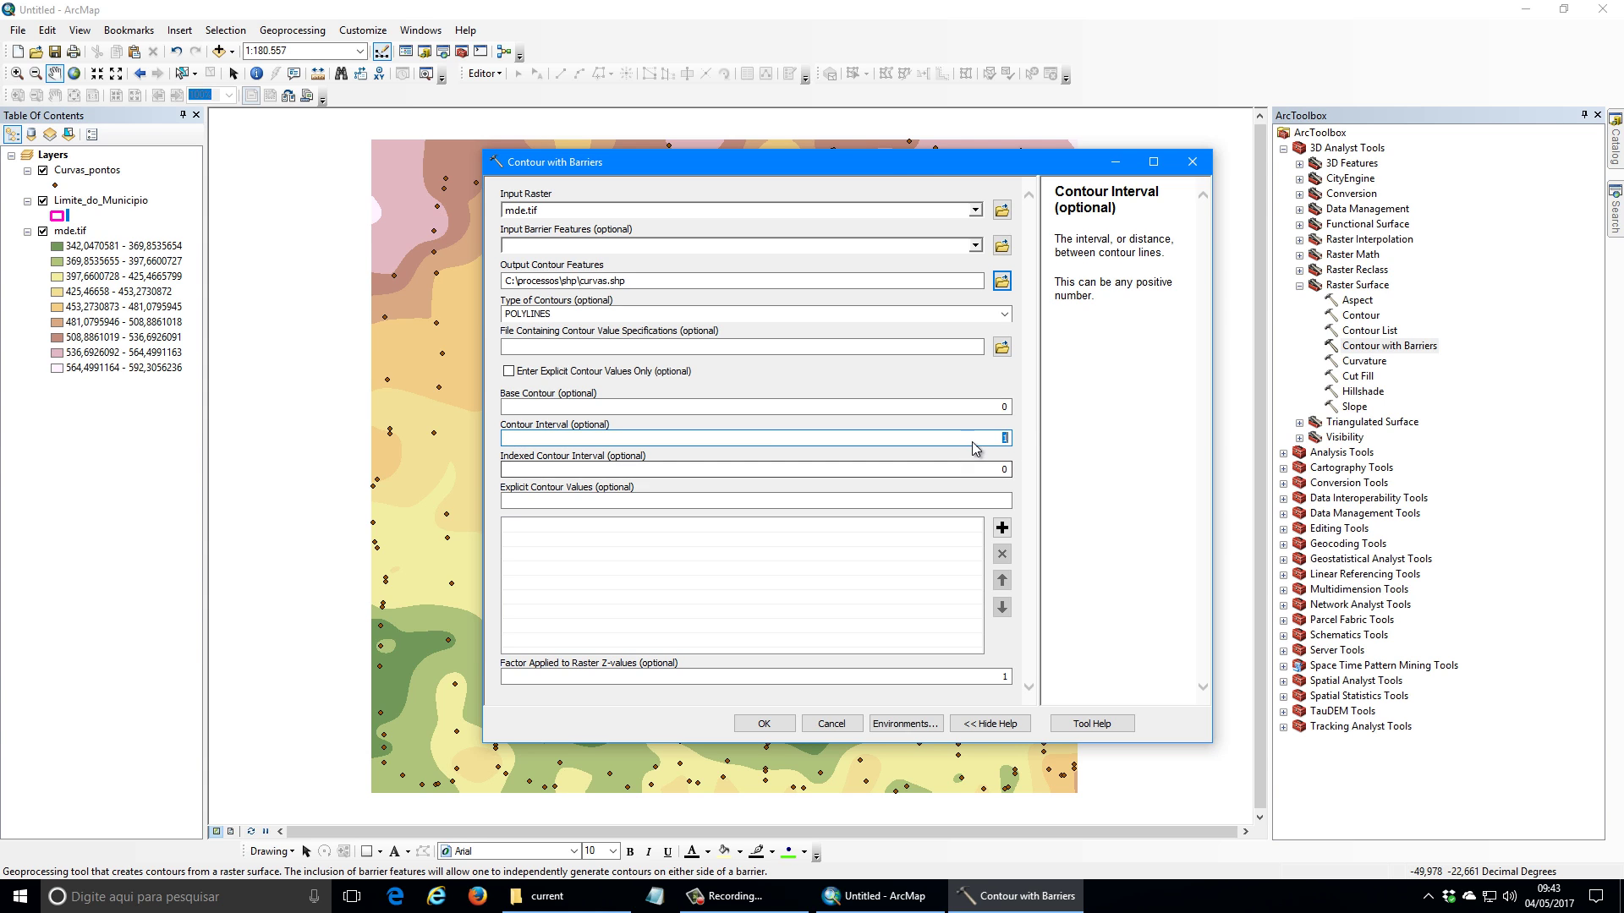
pyautogui.write('10')
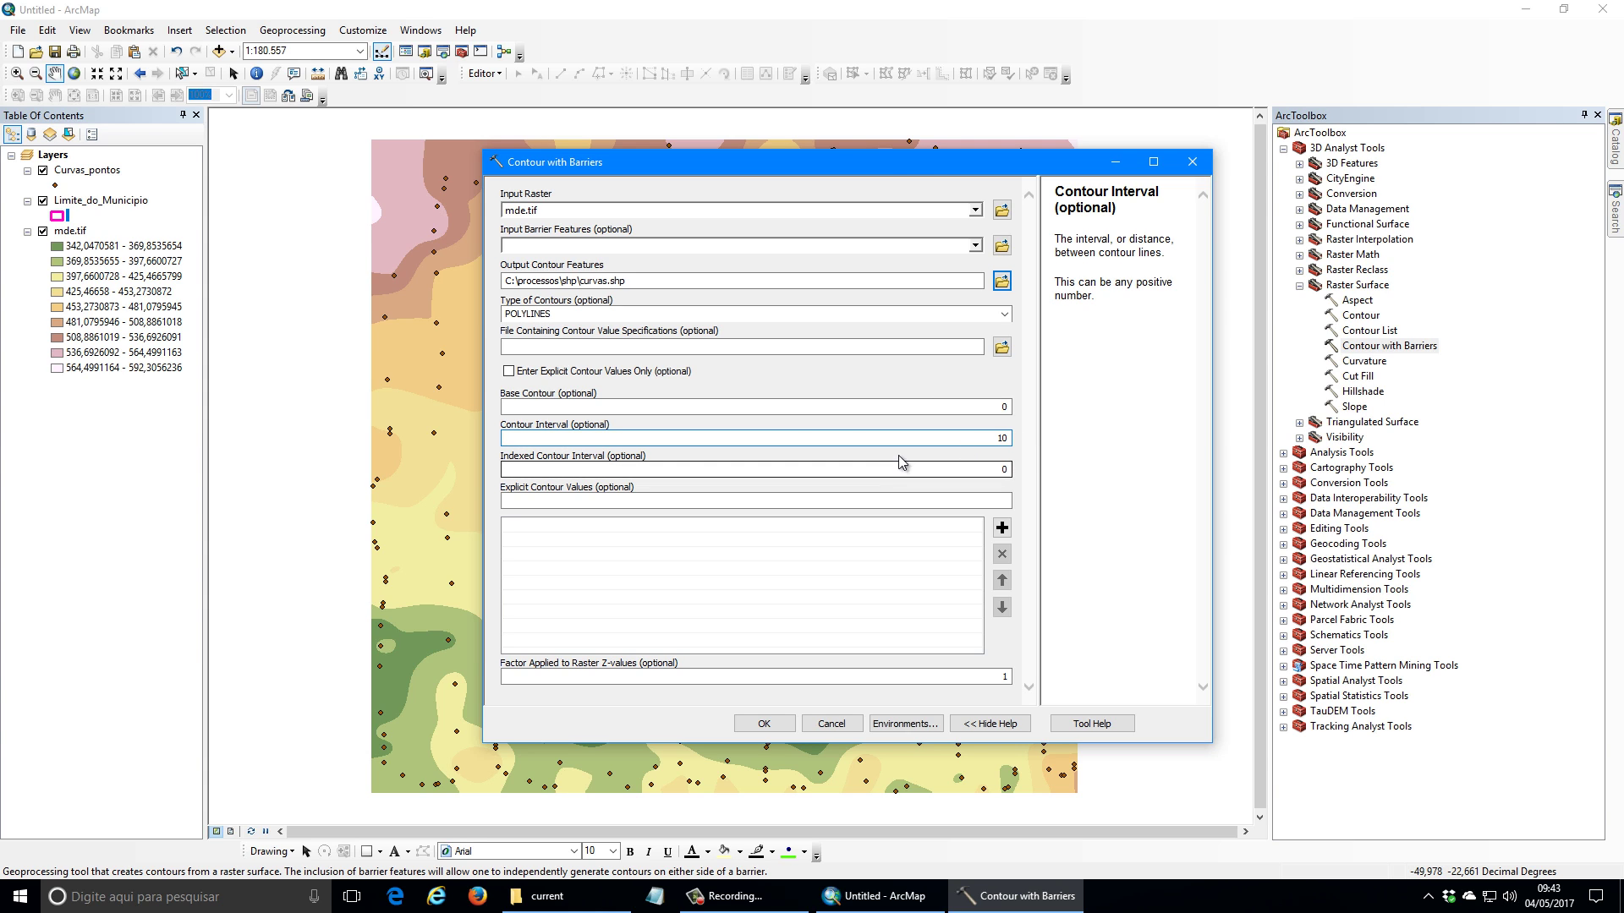
pyautogui.click(764, 723)
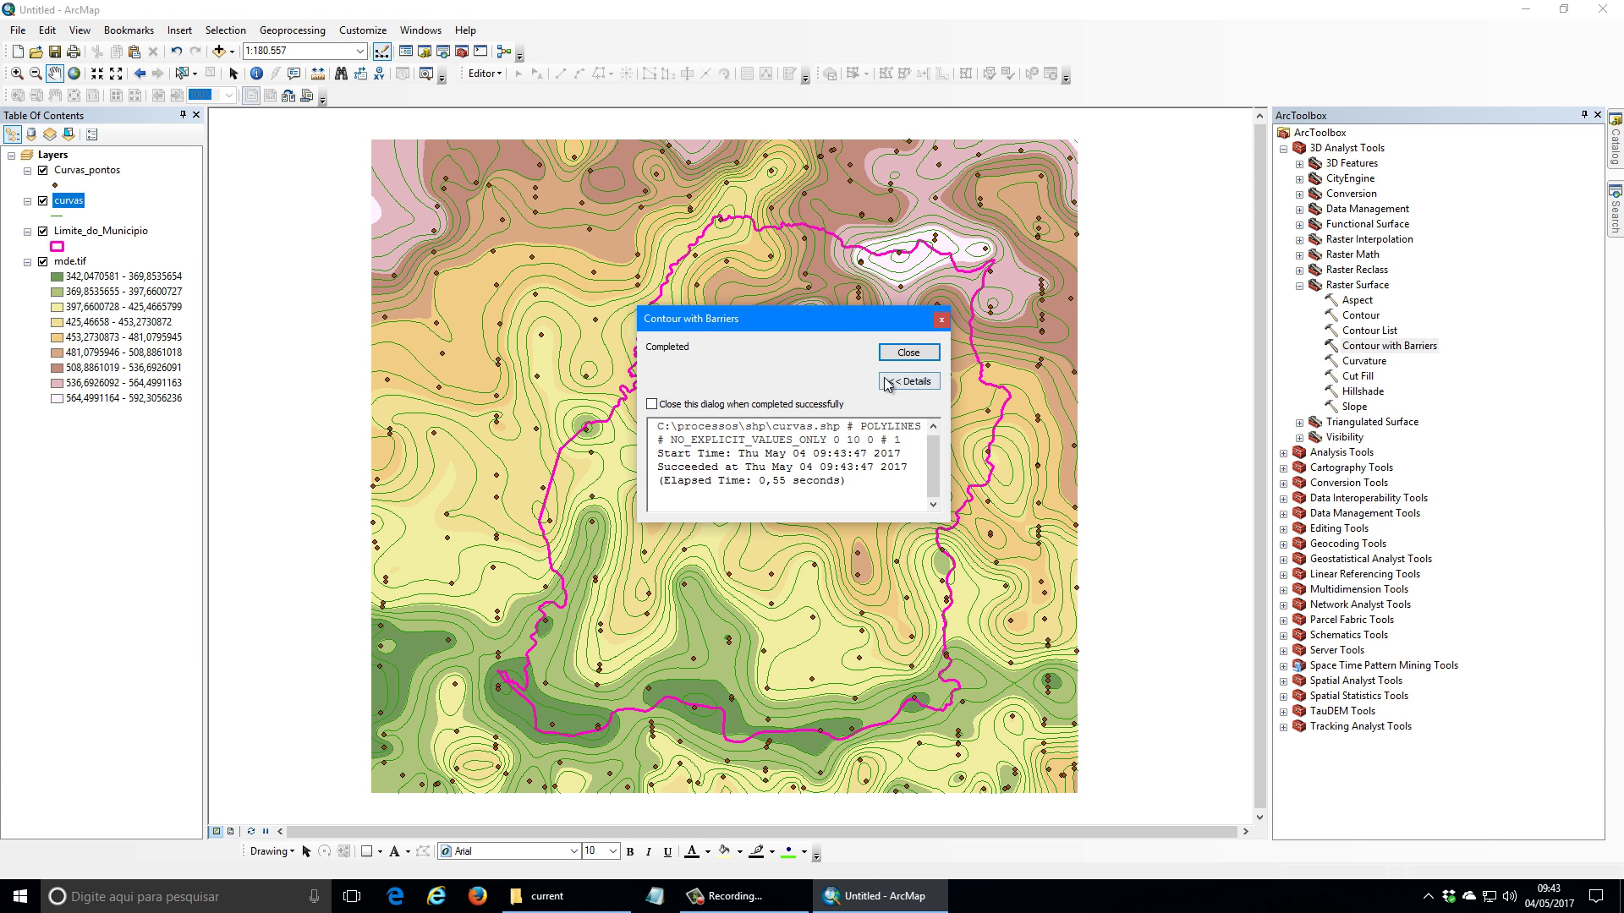
pyautogui.click(908, 351)
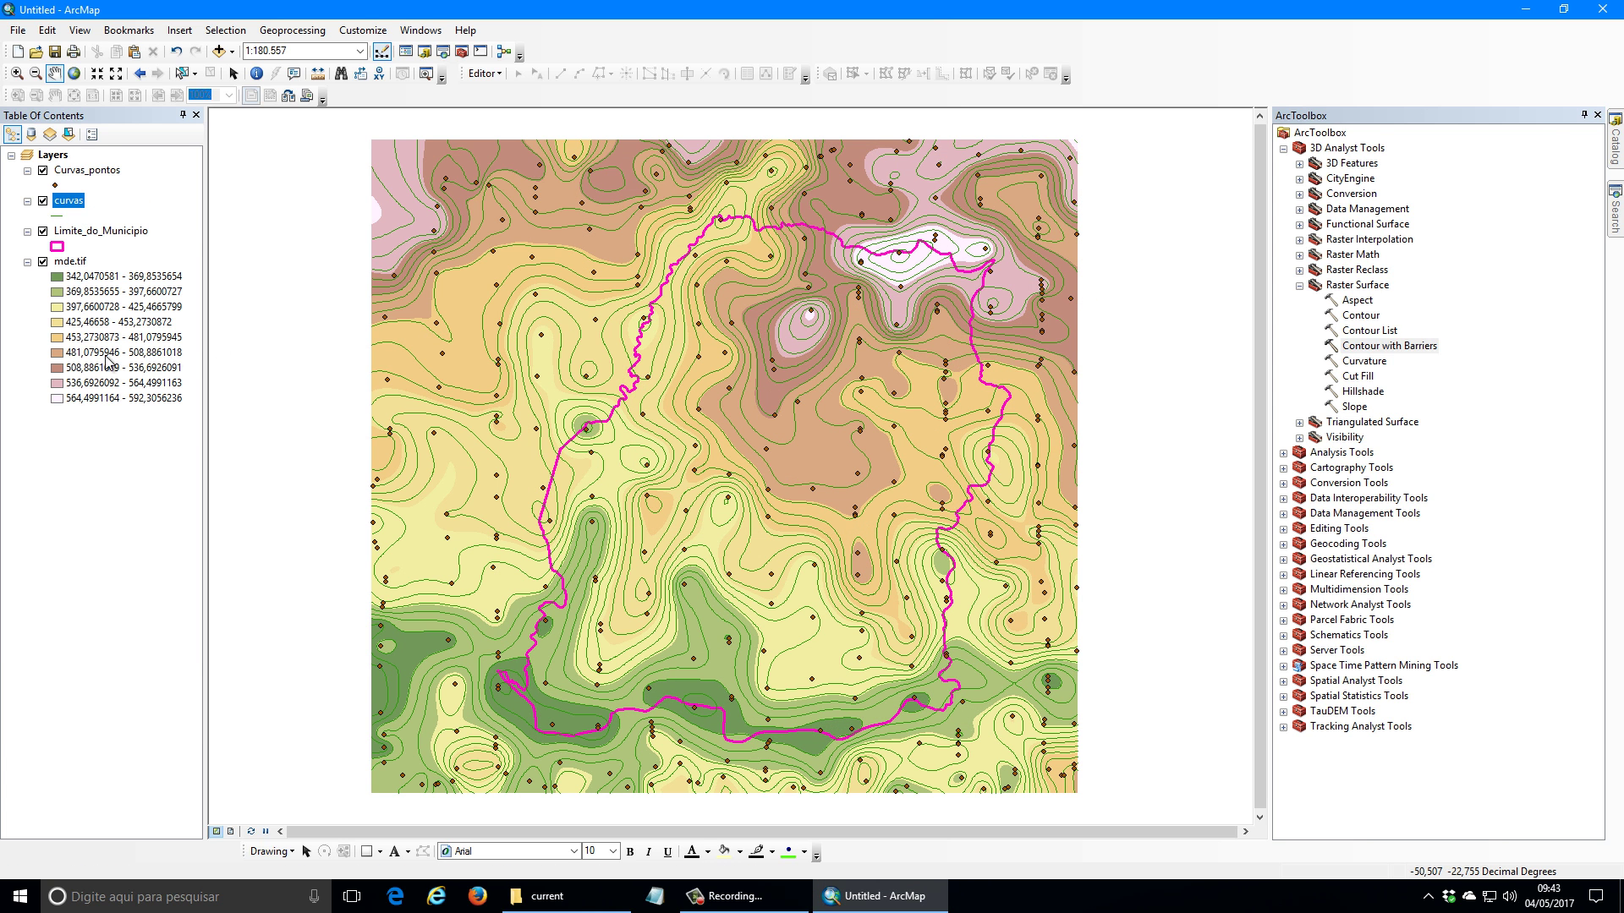
# Step: Open the attribute table of the curvas layer, examine the Contour values down to the last record and close the table
pyautogui.rightClick(77, 206)
pyautogui.click(114, 241)
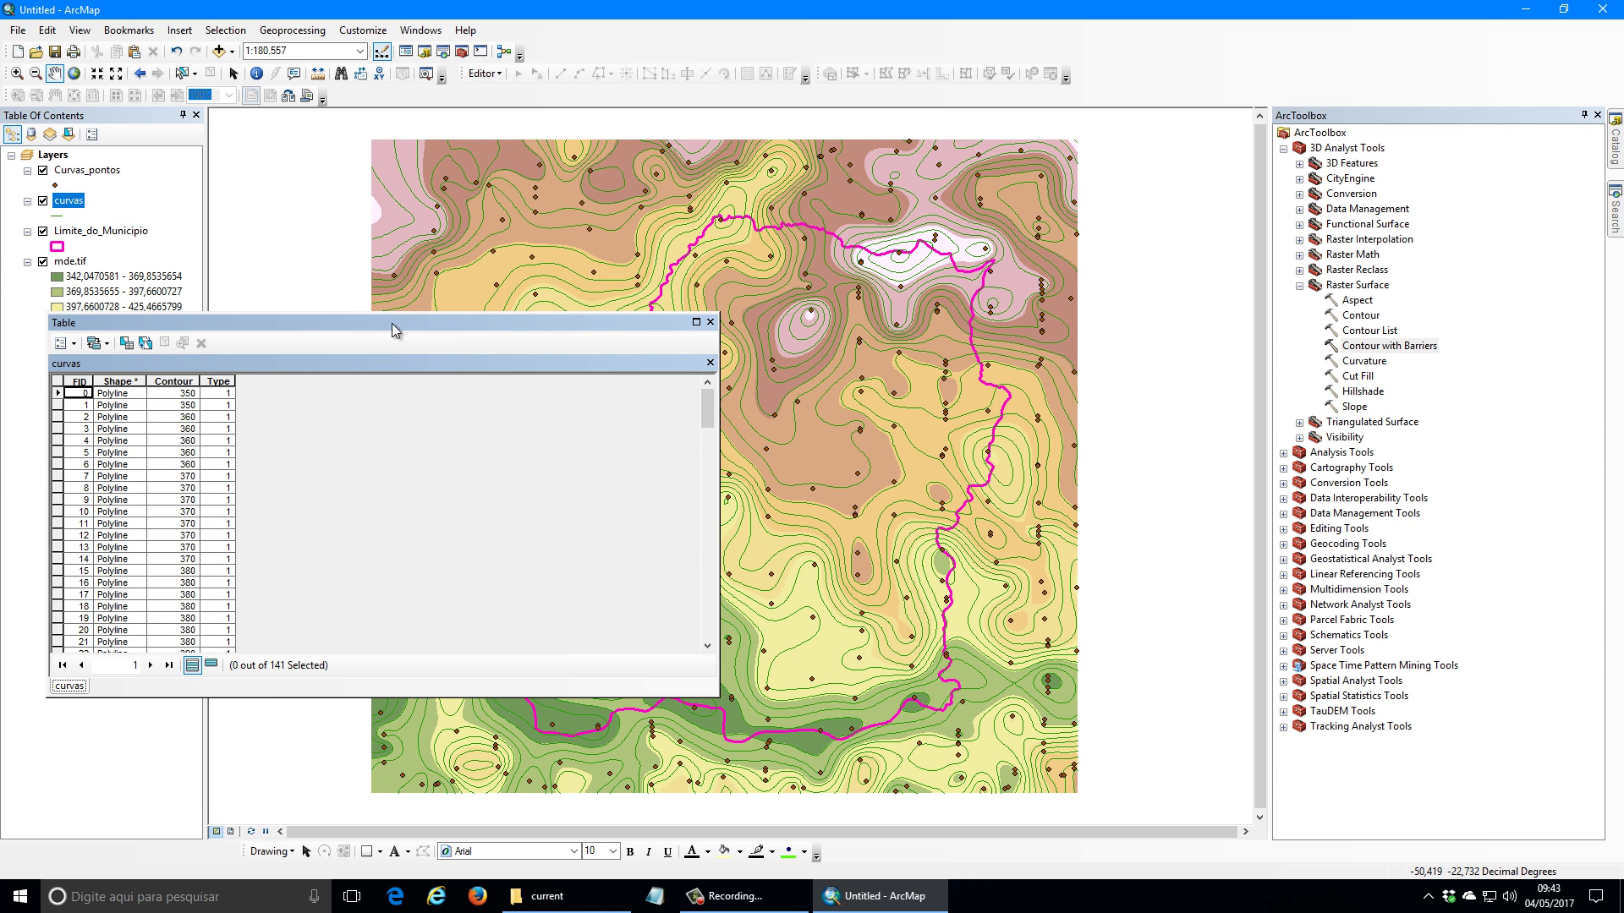
pyautogui.moveTo(392, 323); pyautogui.dragTo(596, 330)
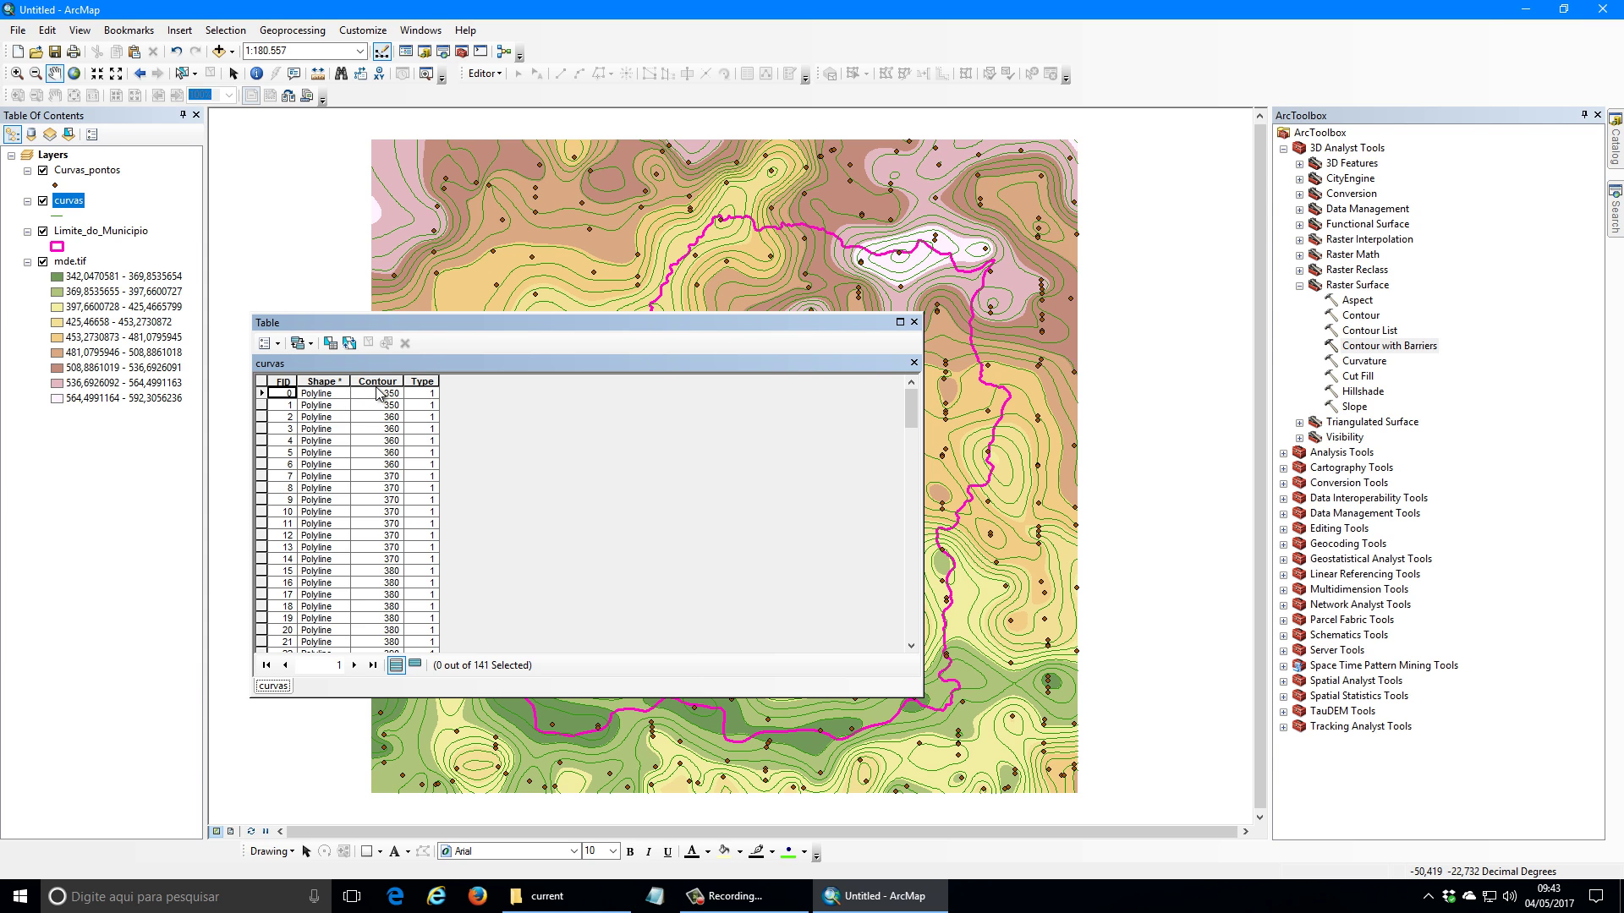
pyautogui.scroll(-20, 421, 479)
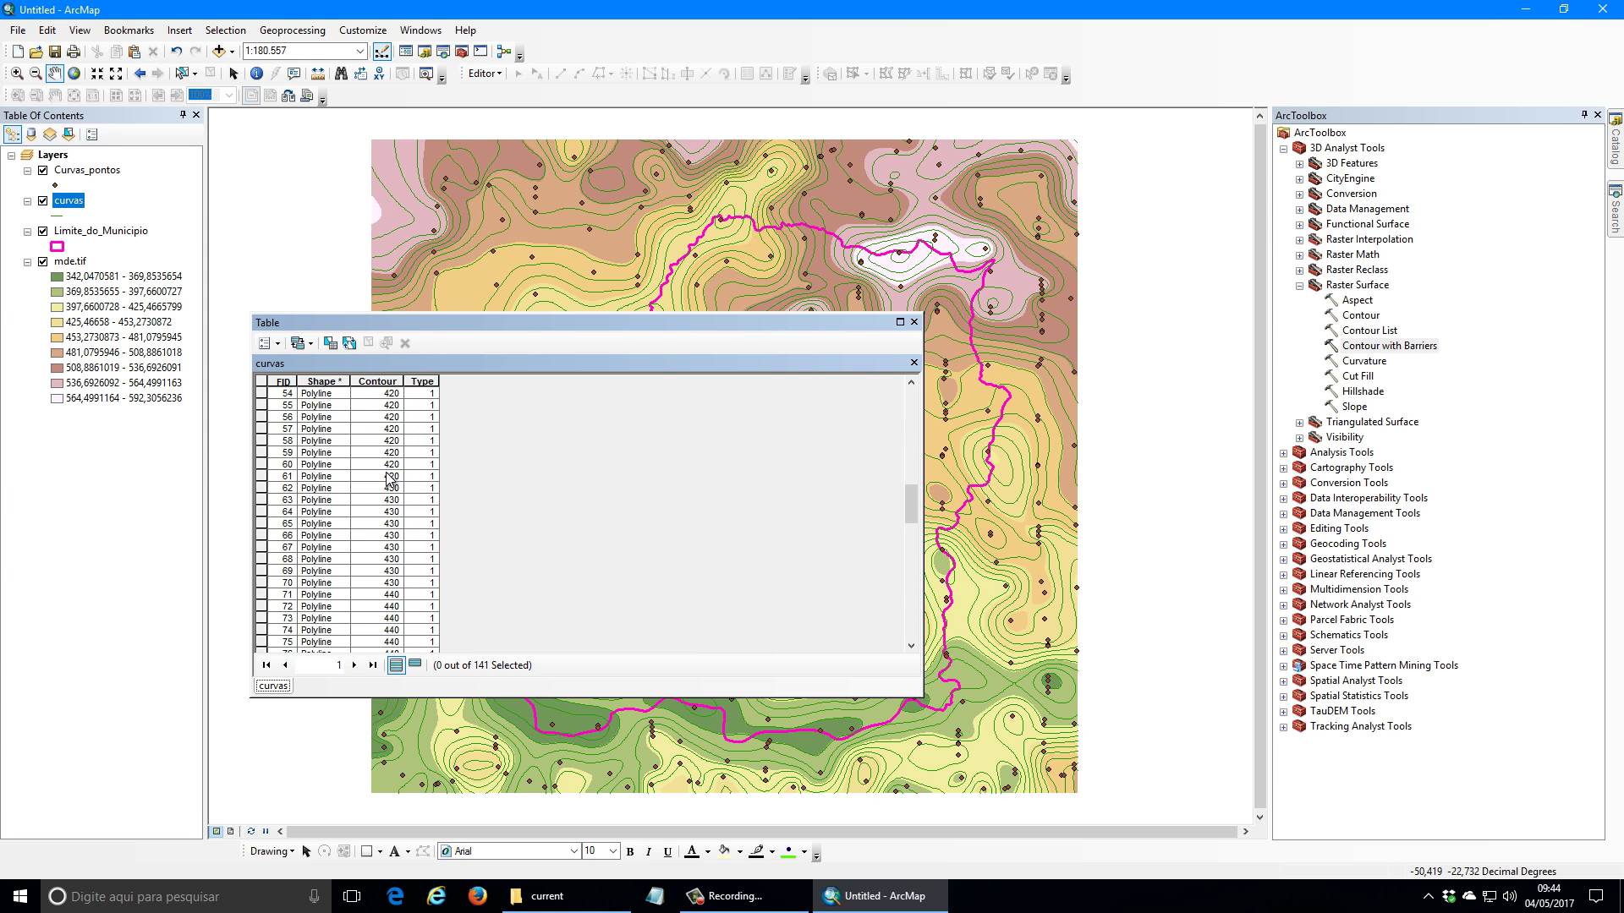
pyautogui.scroll(-8, 392, 487)
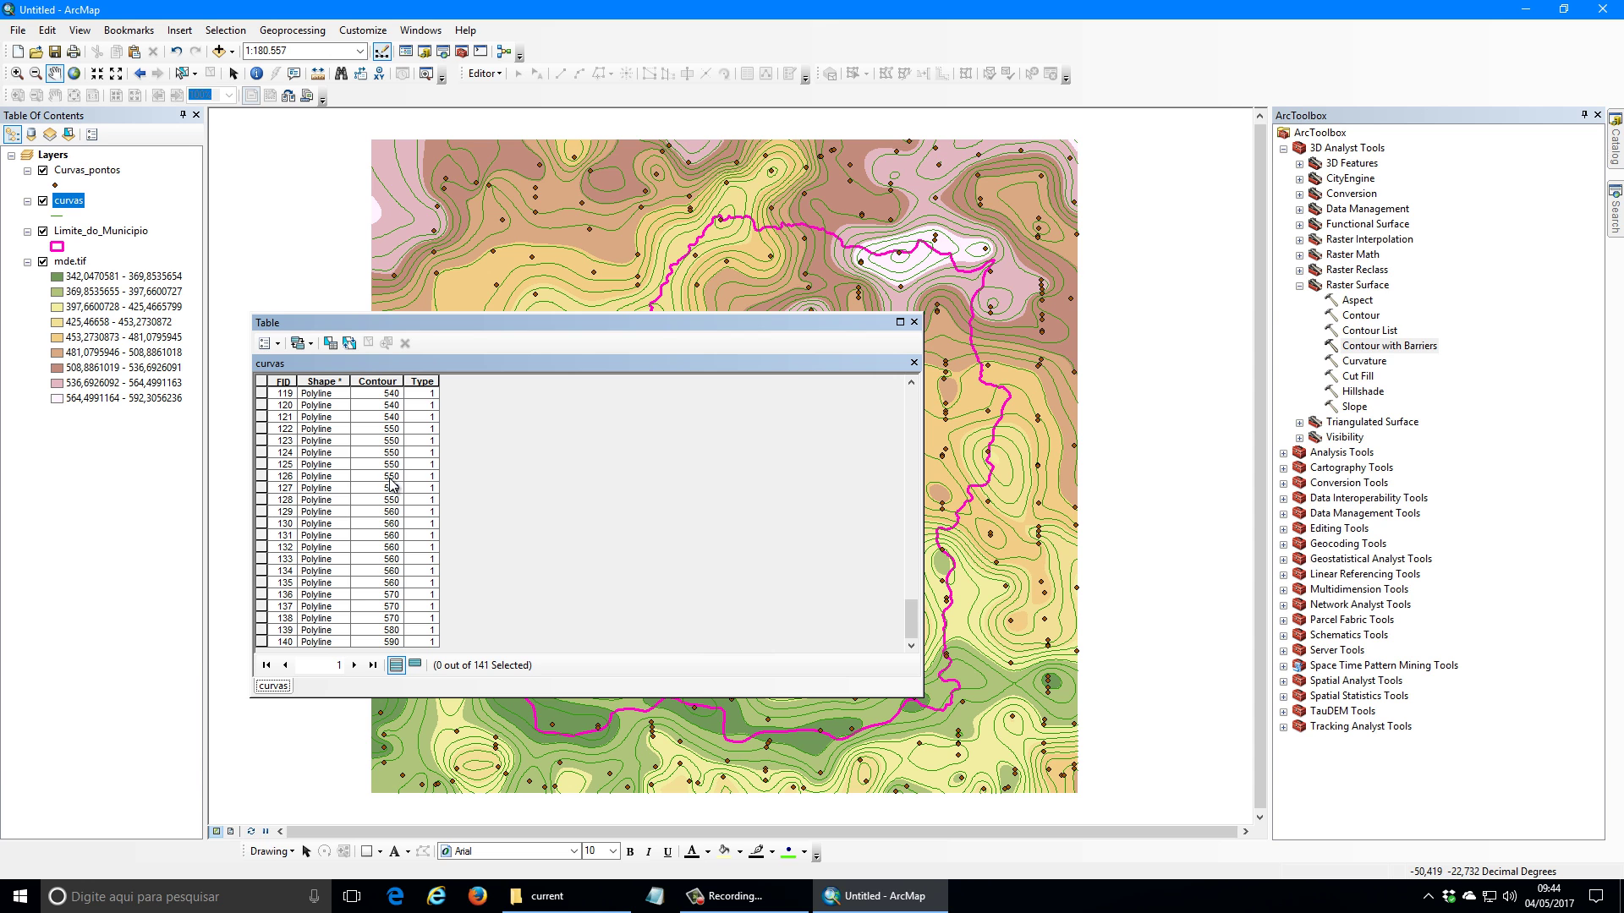
pyautogui.click(911, 321)
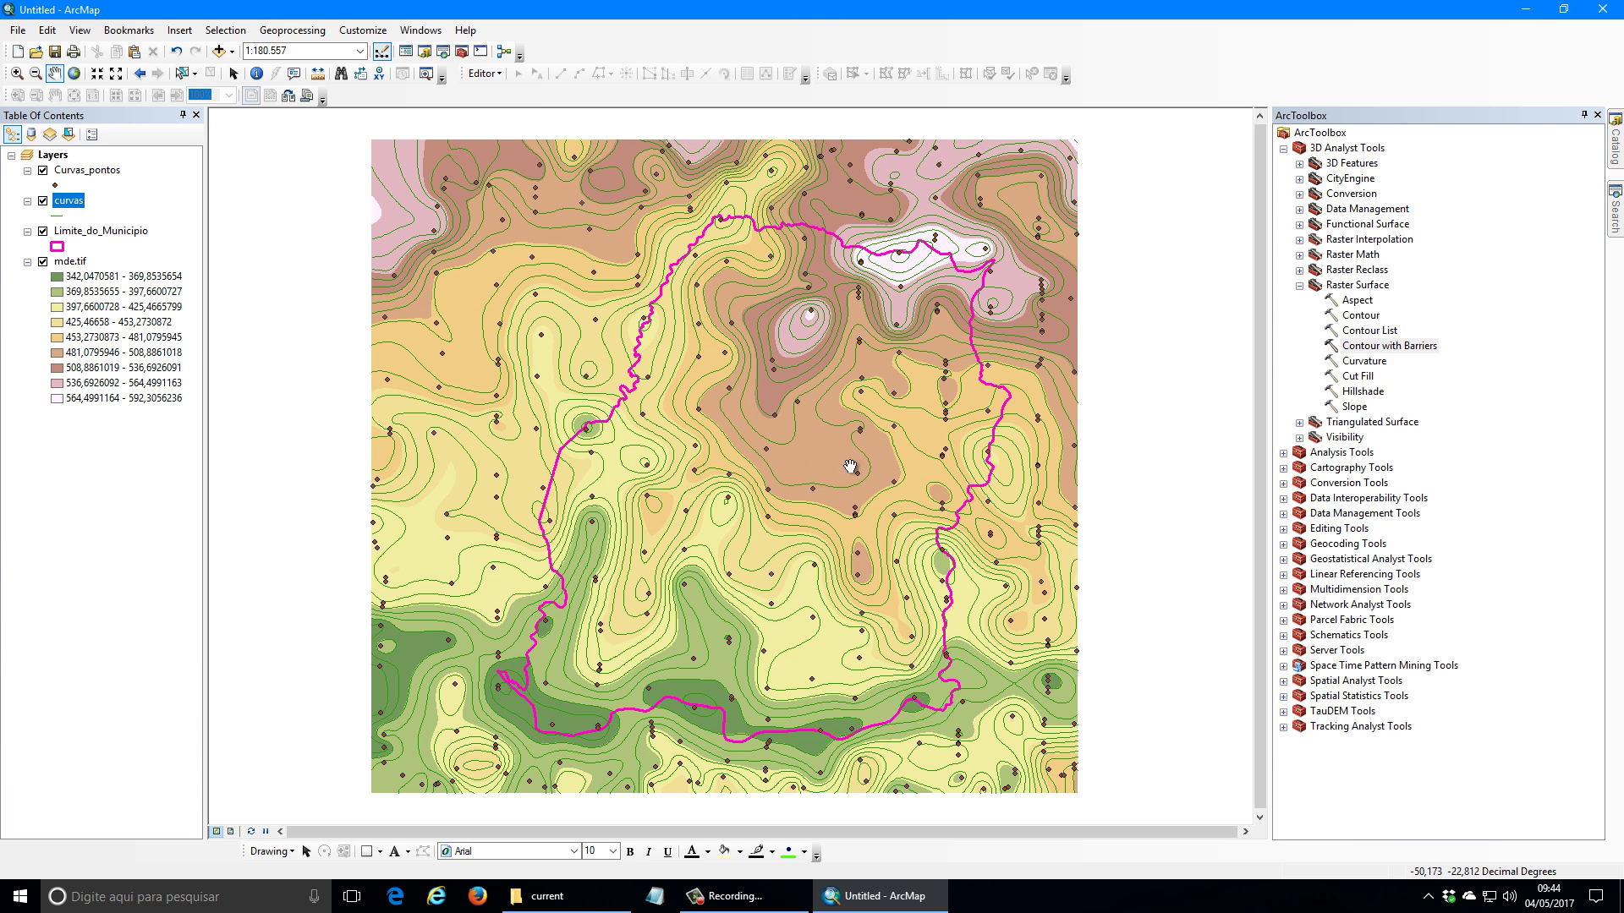
# Step: Hide the mde.tif raster and label the contour features of the curvas layer
pyautogui.click(43, 262)
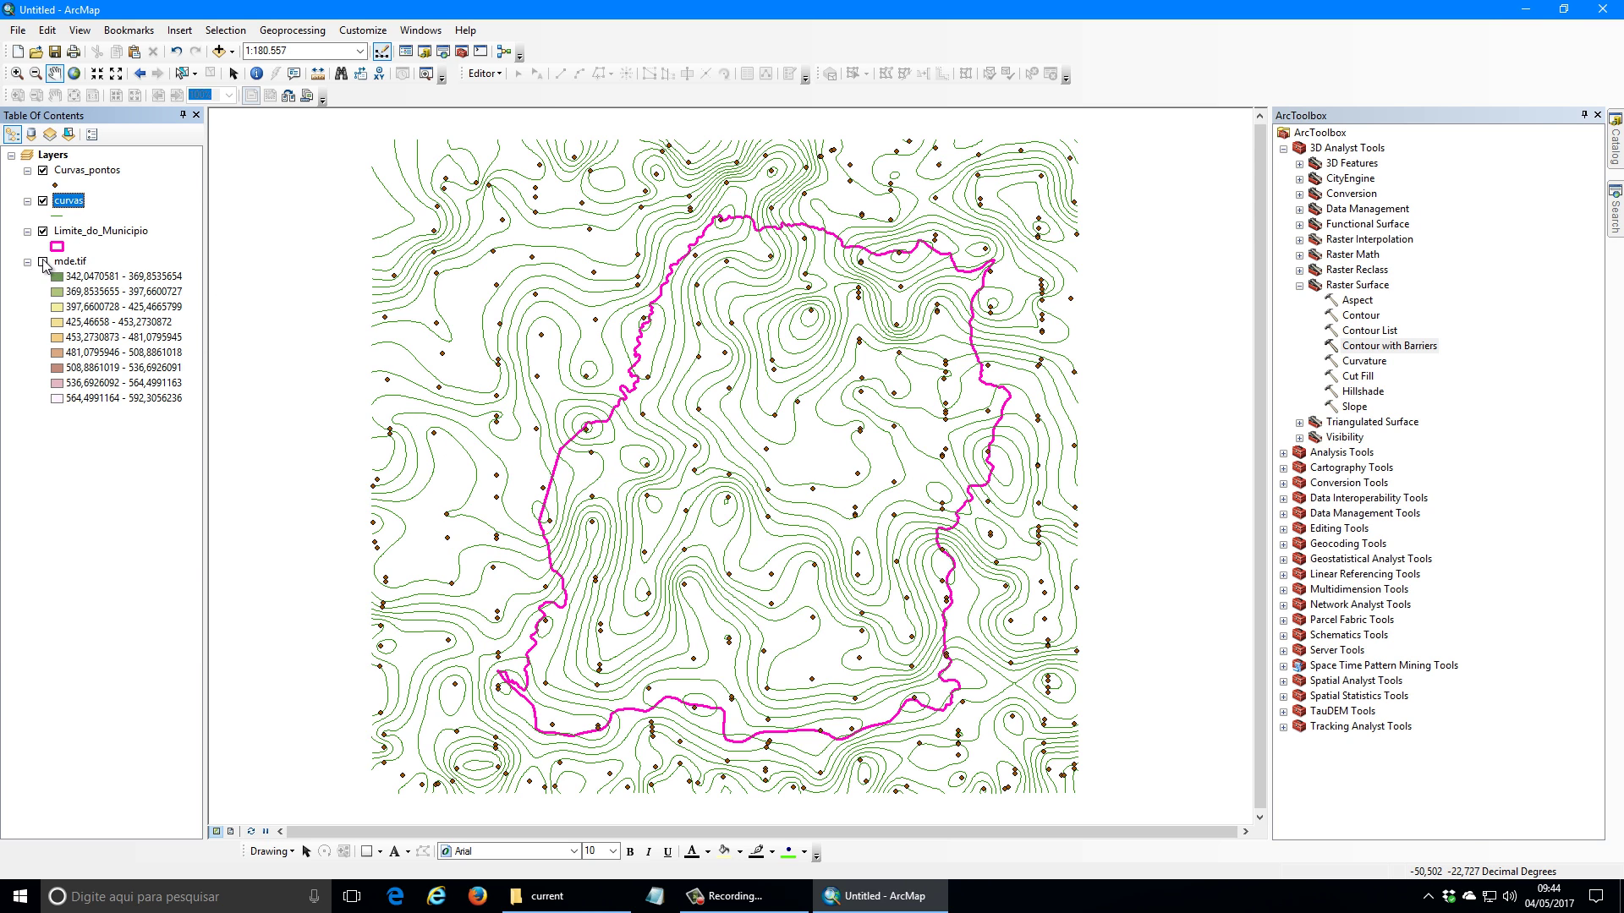
pyautogui.rightClick(82, 206)
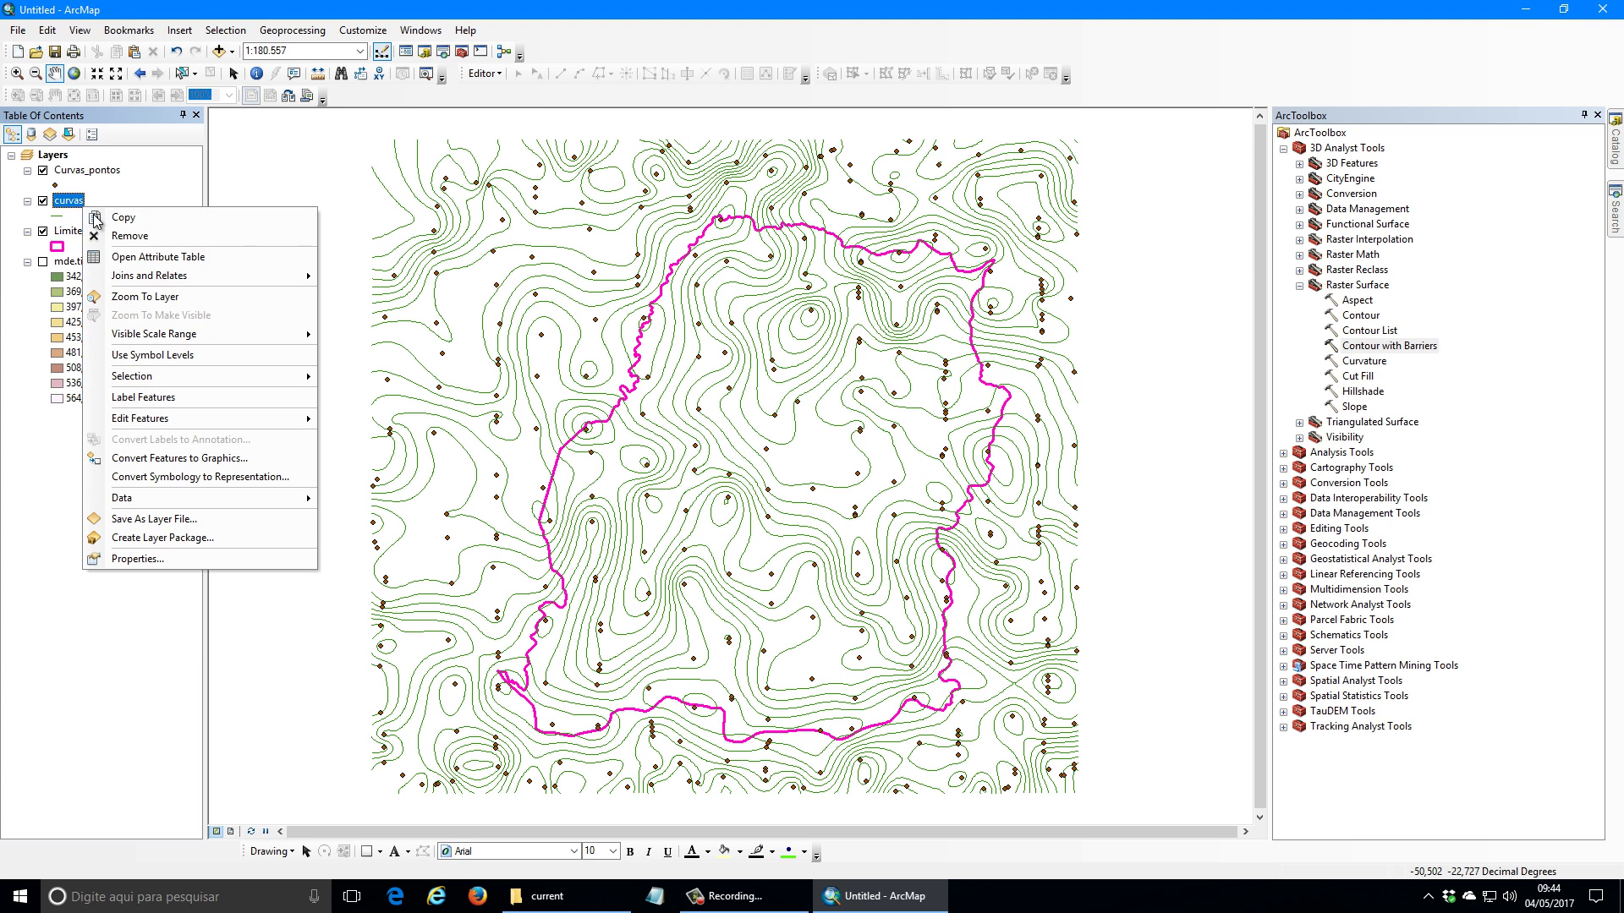
pyautogui.click(244, 396)
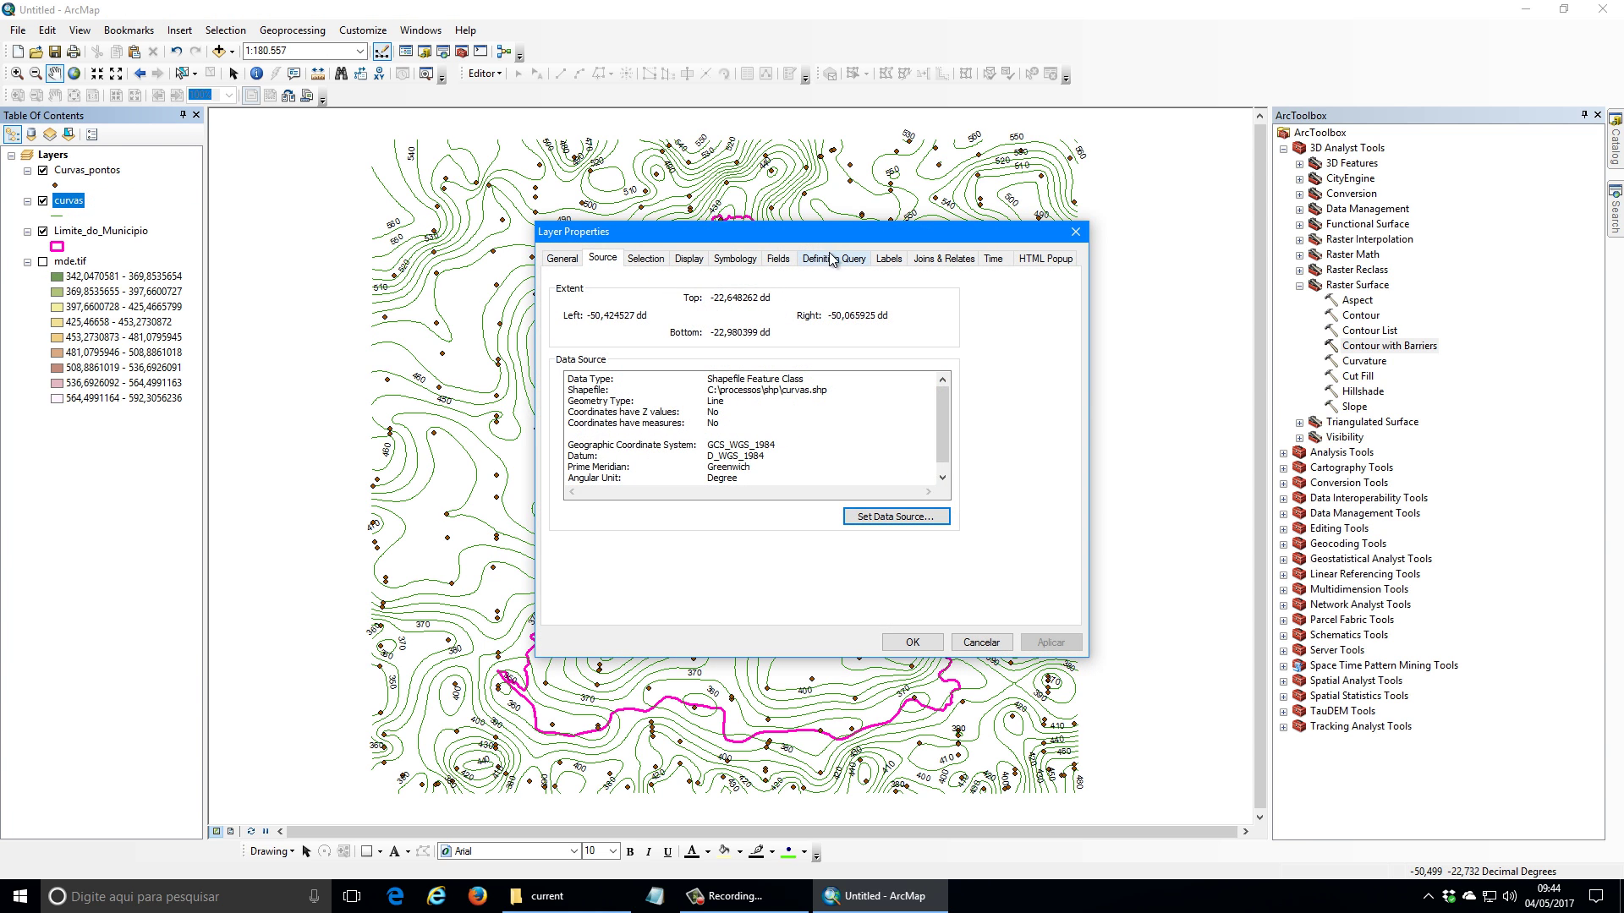
# Step: Symbolize the curvas layer by unique values of the Contour field, adding all values, and apply the layer properties
pyautogui.click(749, 259)
pyautogui.click(590, 319)
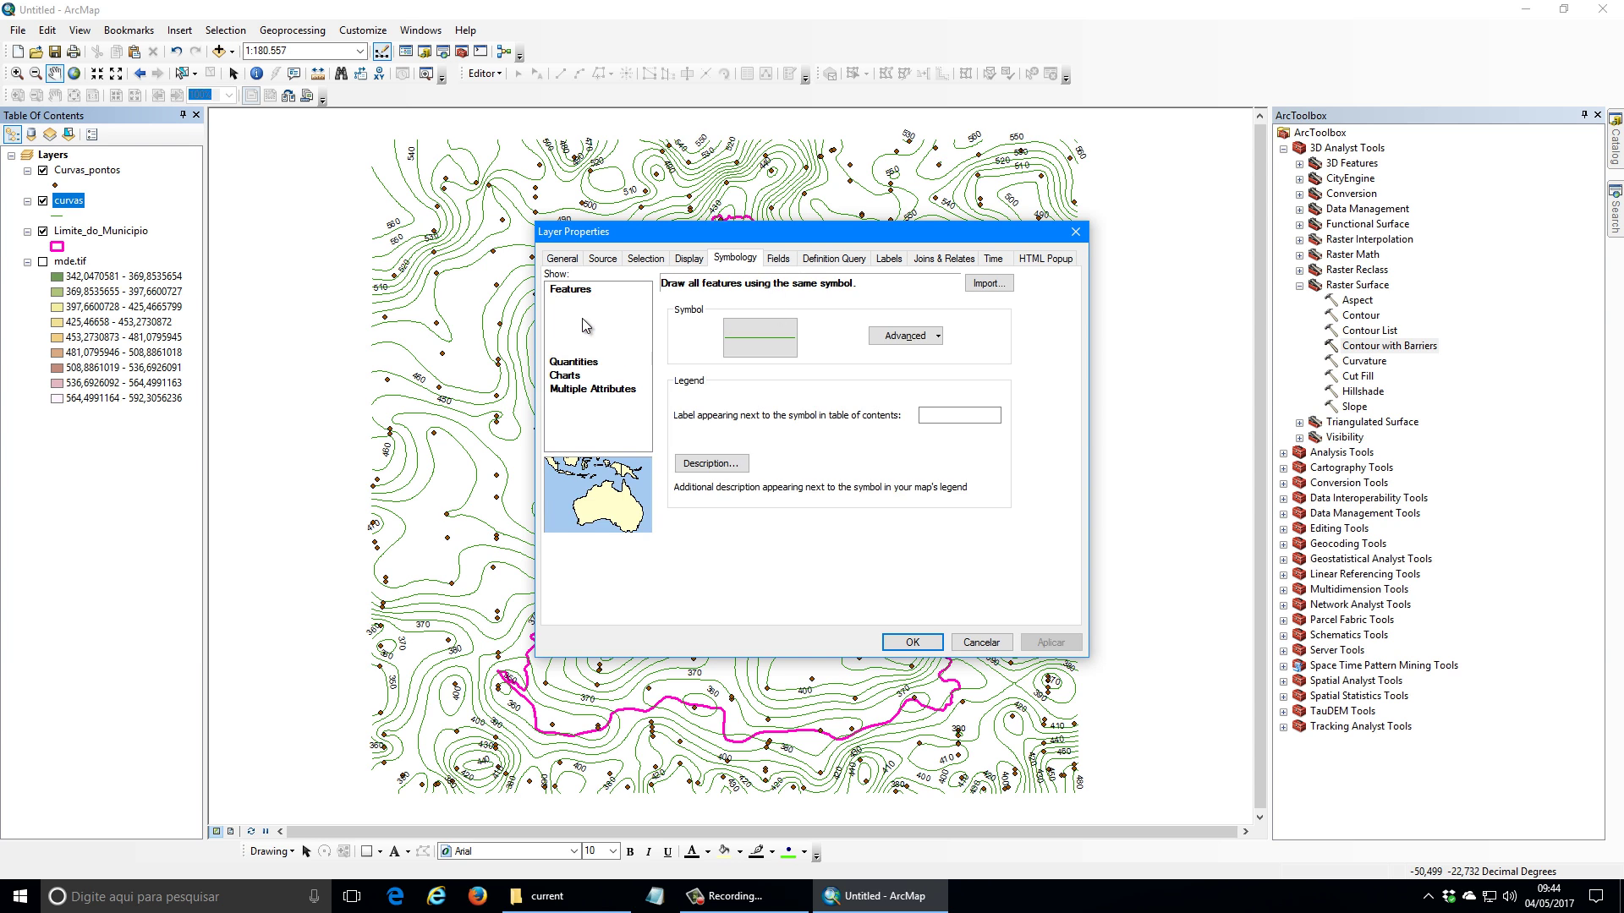
pyautogui.click(820, 319)
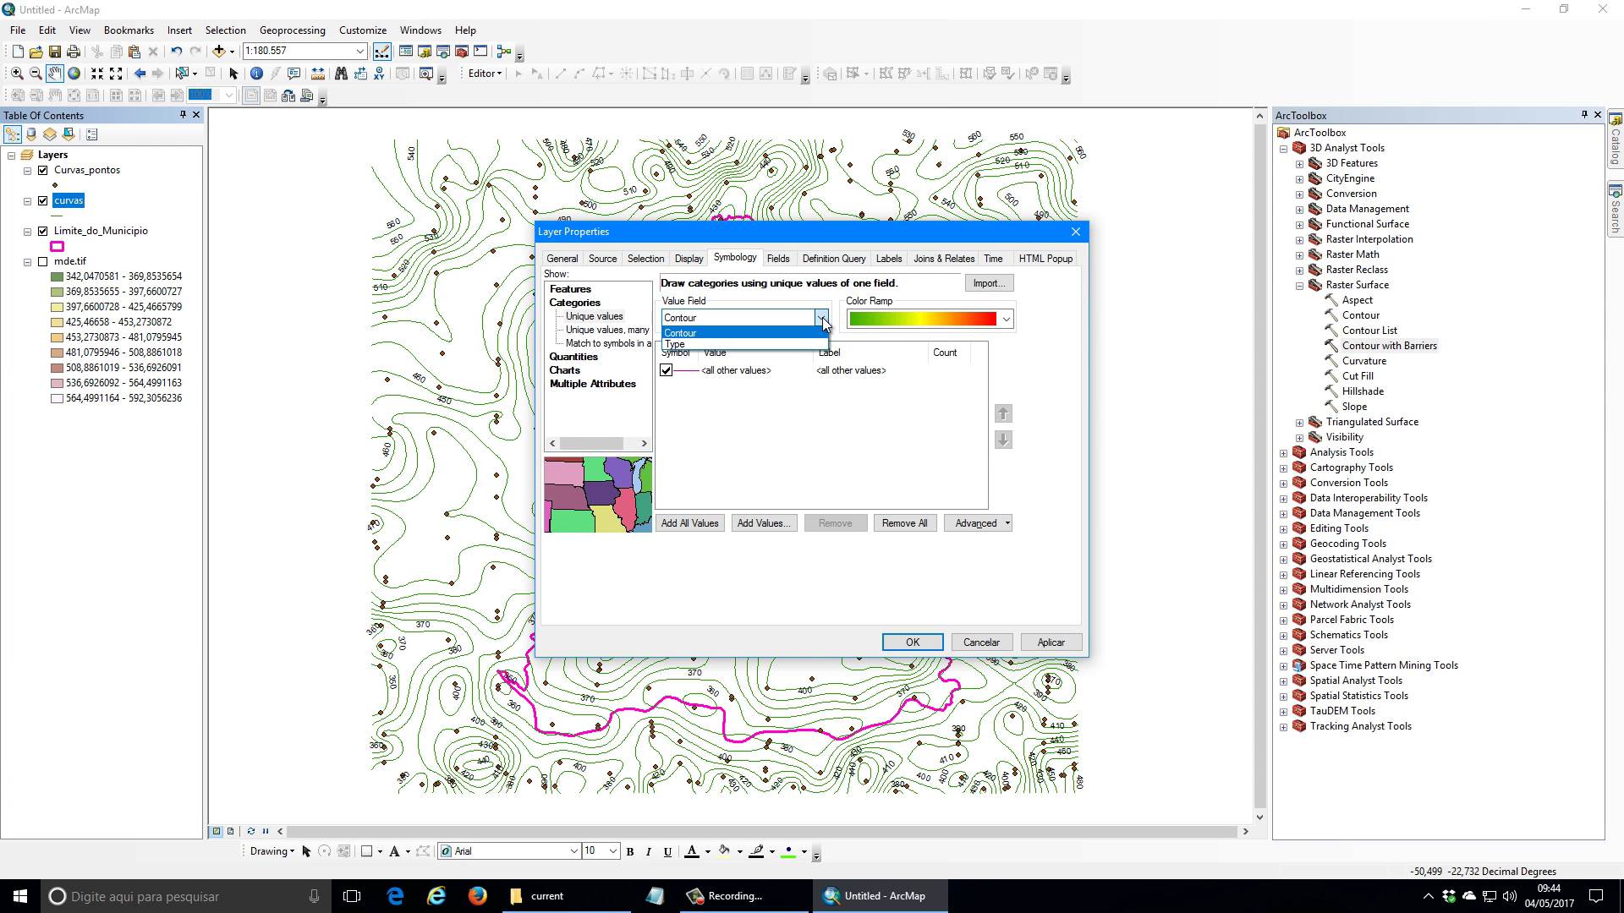
pyautogui.click(807, 333)
pyautogui.click(692, 525)
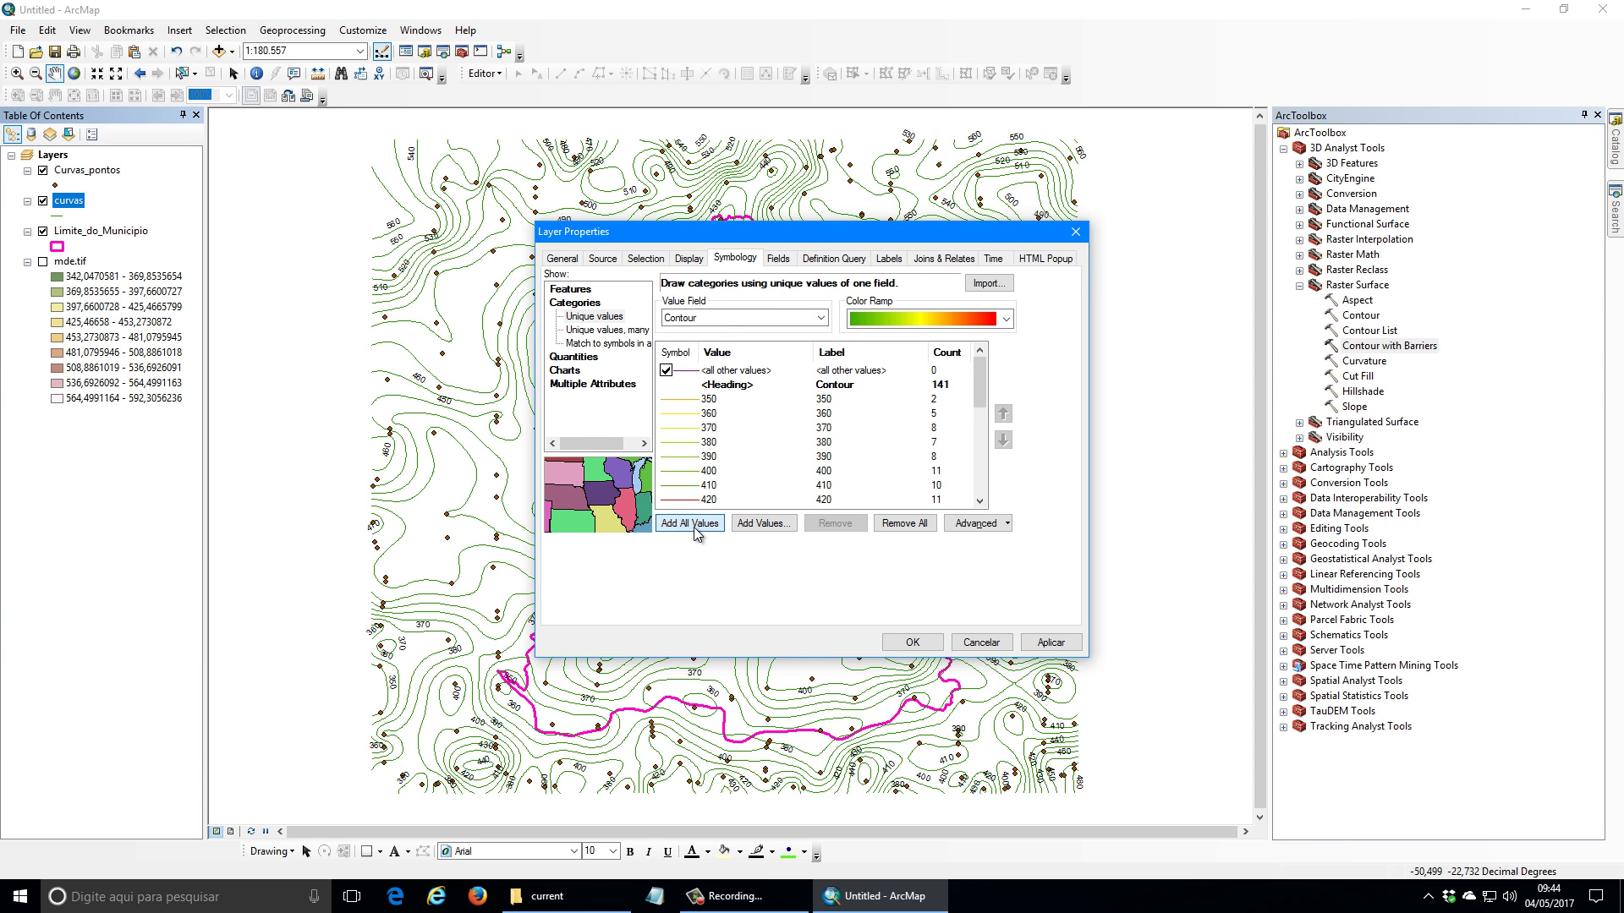
pyautogui.click(912, 642)
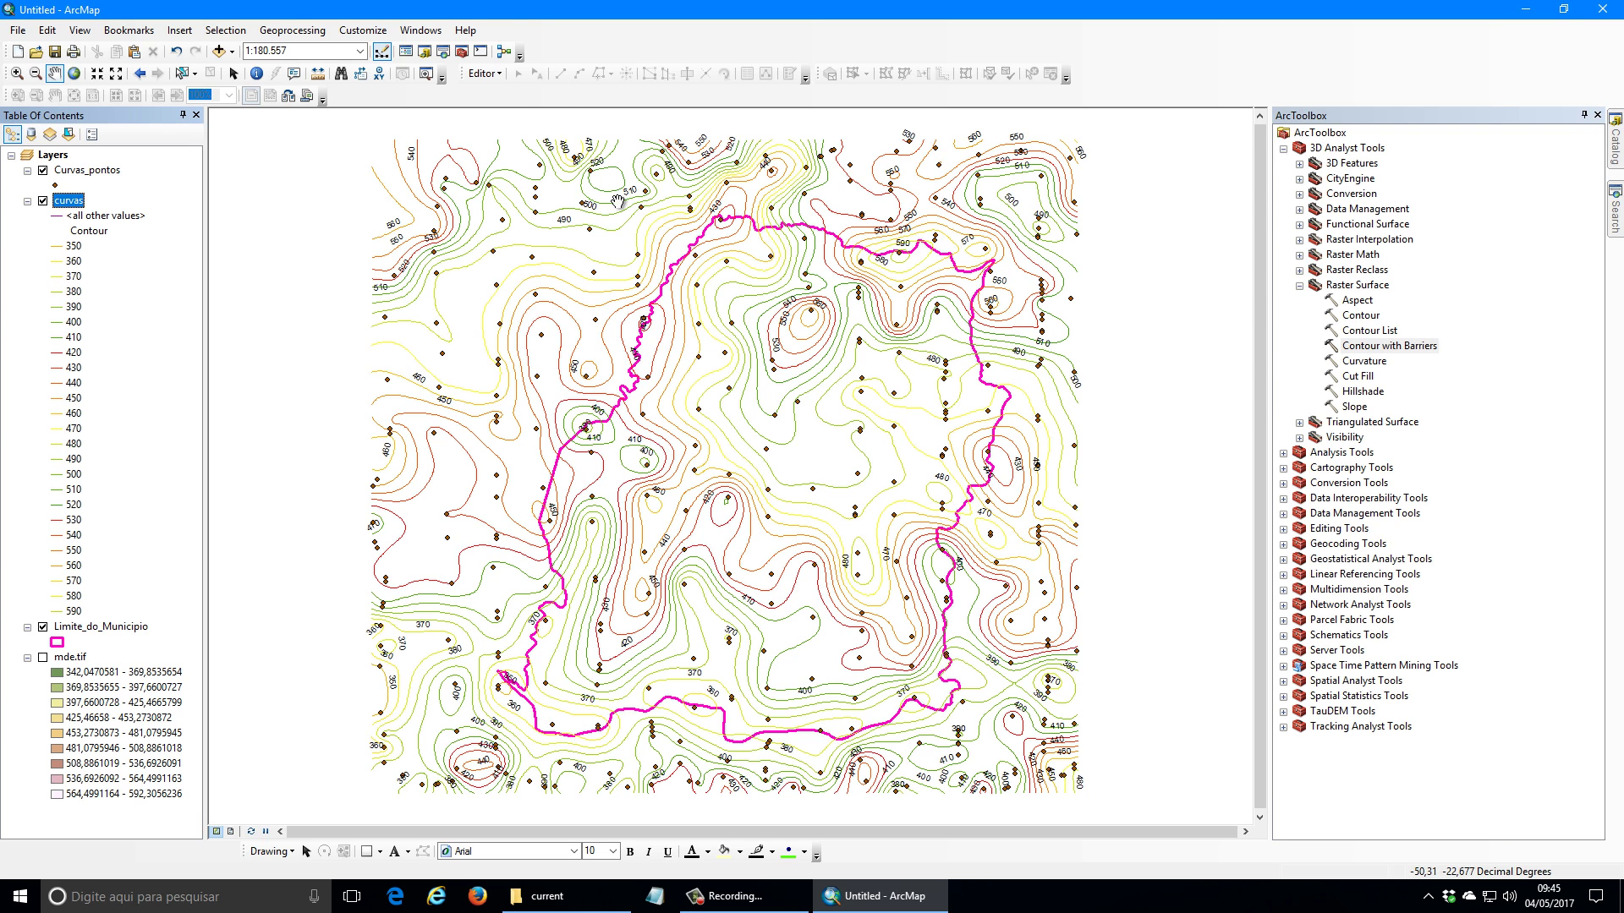
# Step: Hide the Curvas_pontos layer, examine the labelled contours around the municipal boundary up close, and show the desktop
pyautogui.click(41, 171)
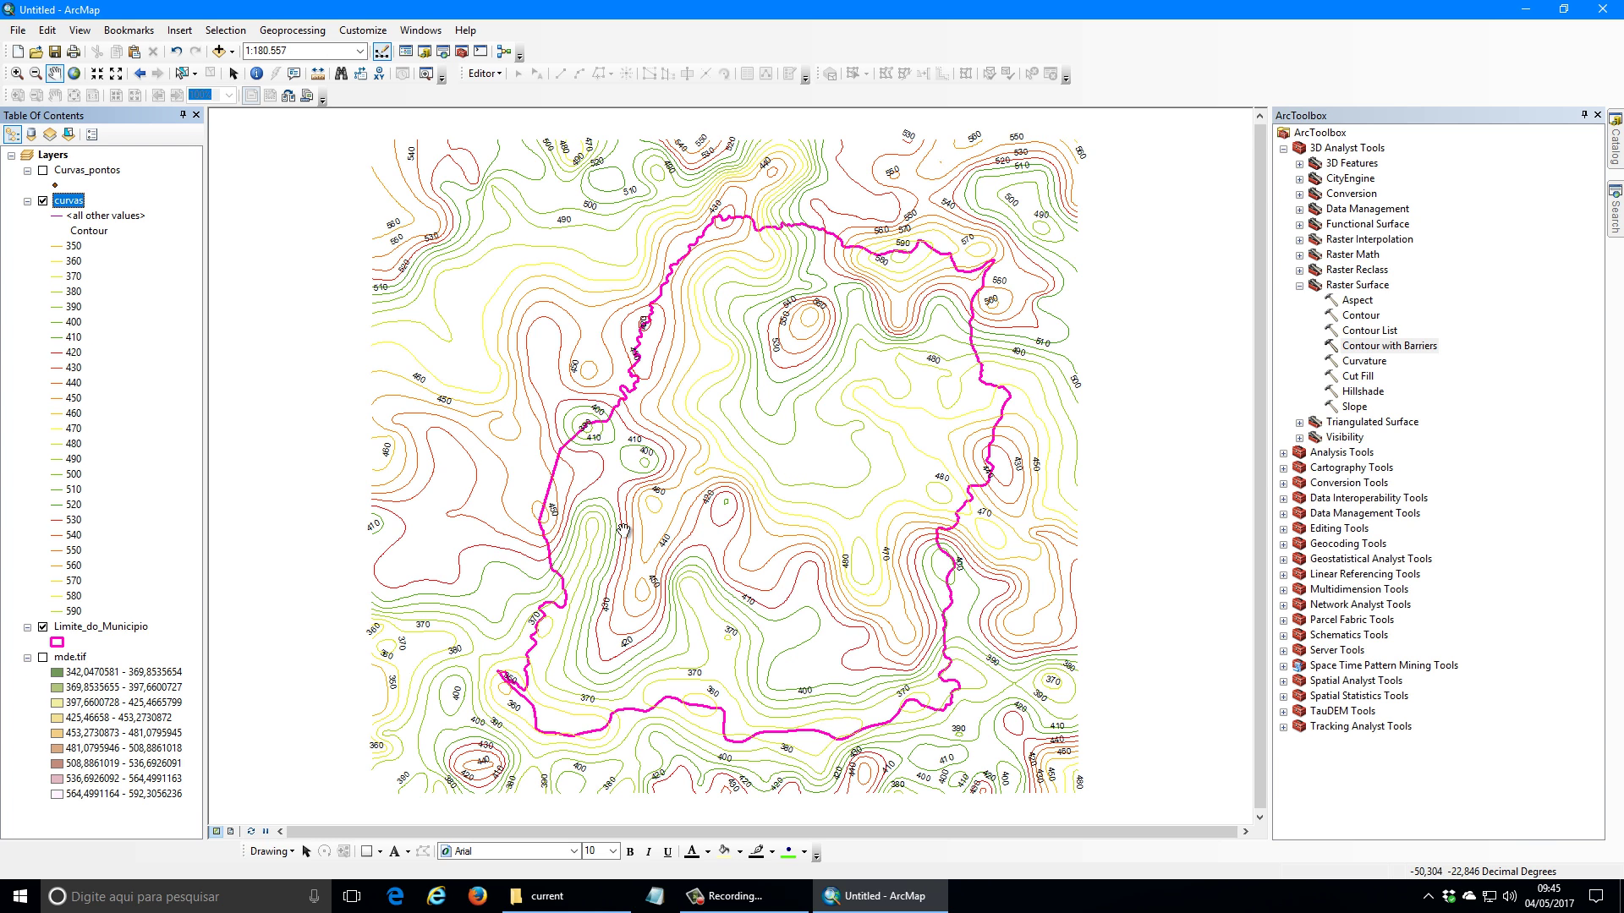
pyautogui.moveTo(687, 537); pyautogui.dragTo(720, 511)
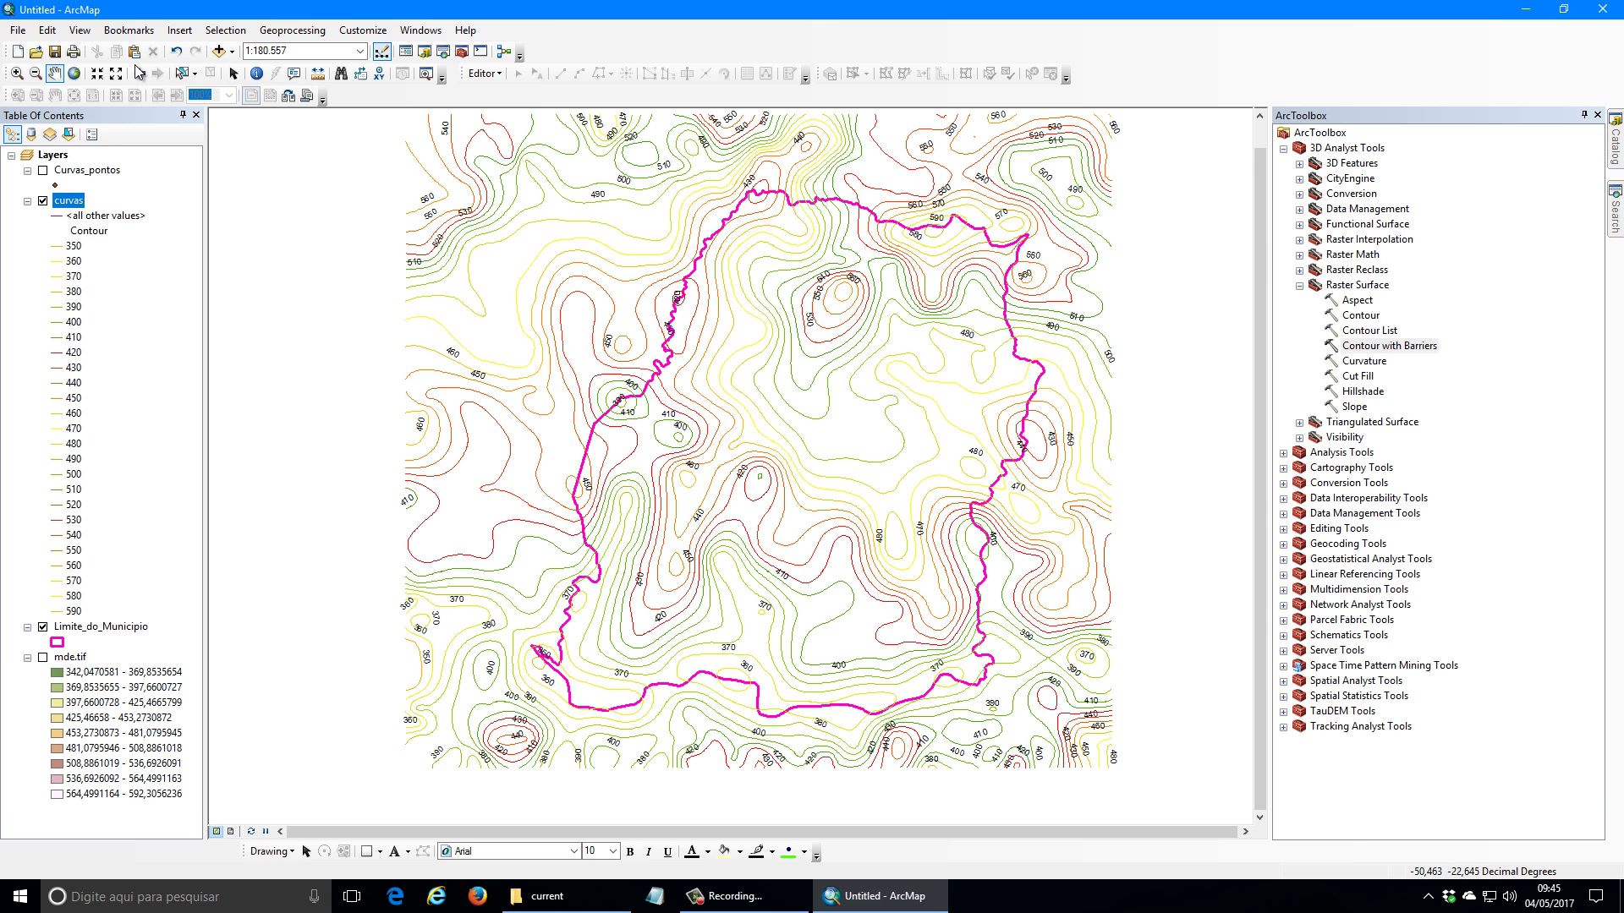
pyautogui.click(17, 72)
pyautogui.moveTo(516, 168); pyautogui.dragTo(1086, 756)
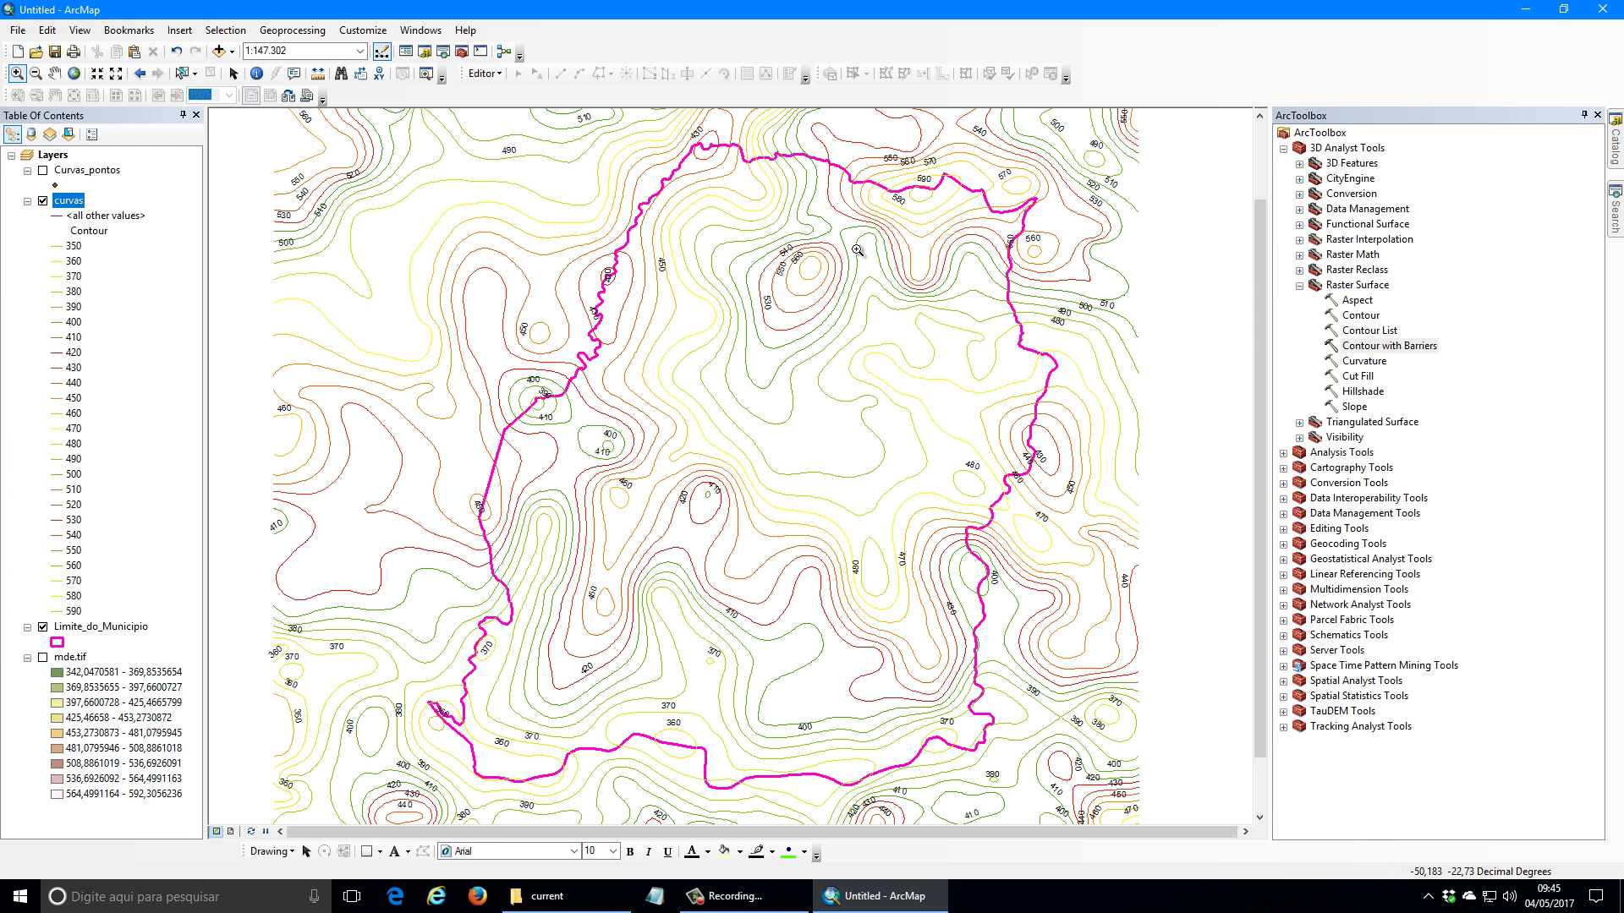
pyautogui.press('super+d')
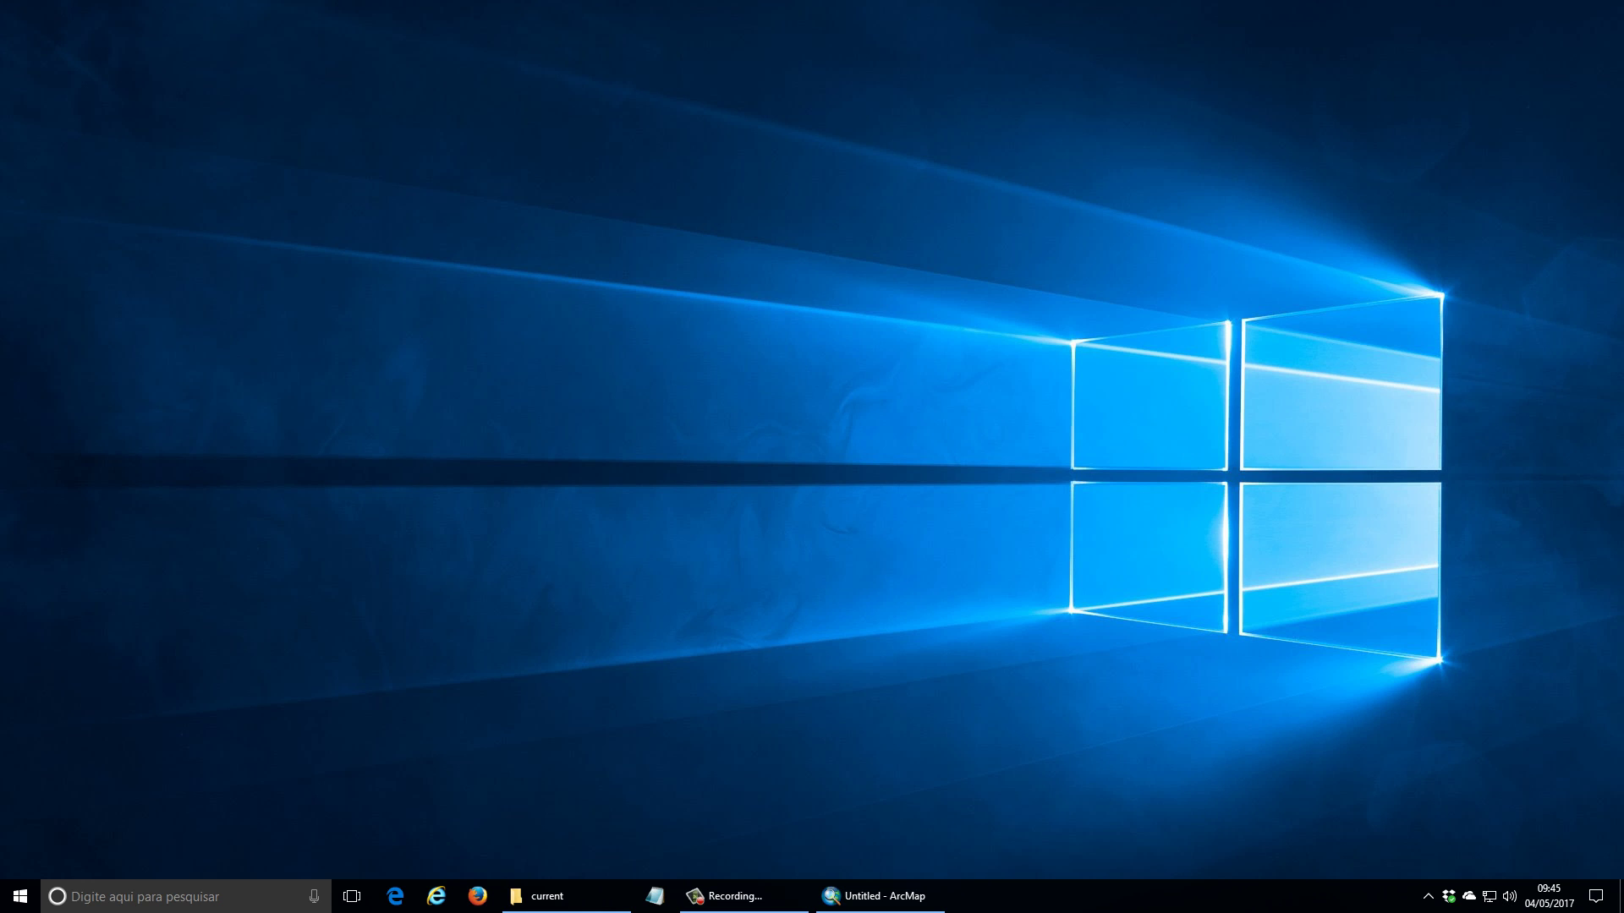